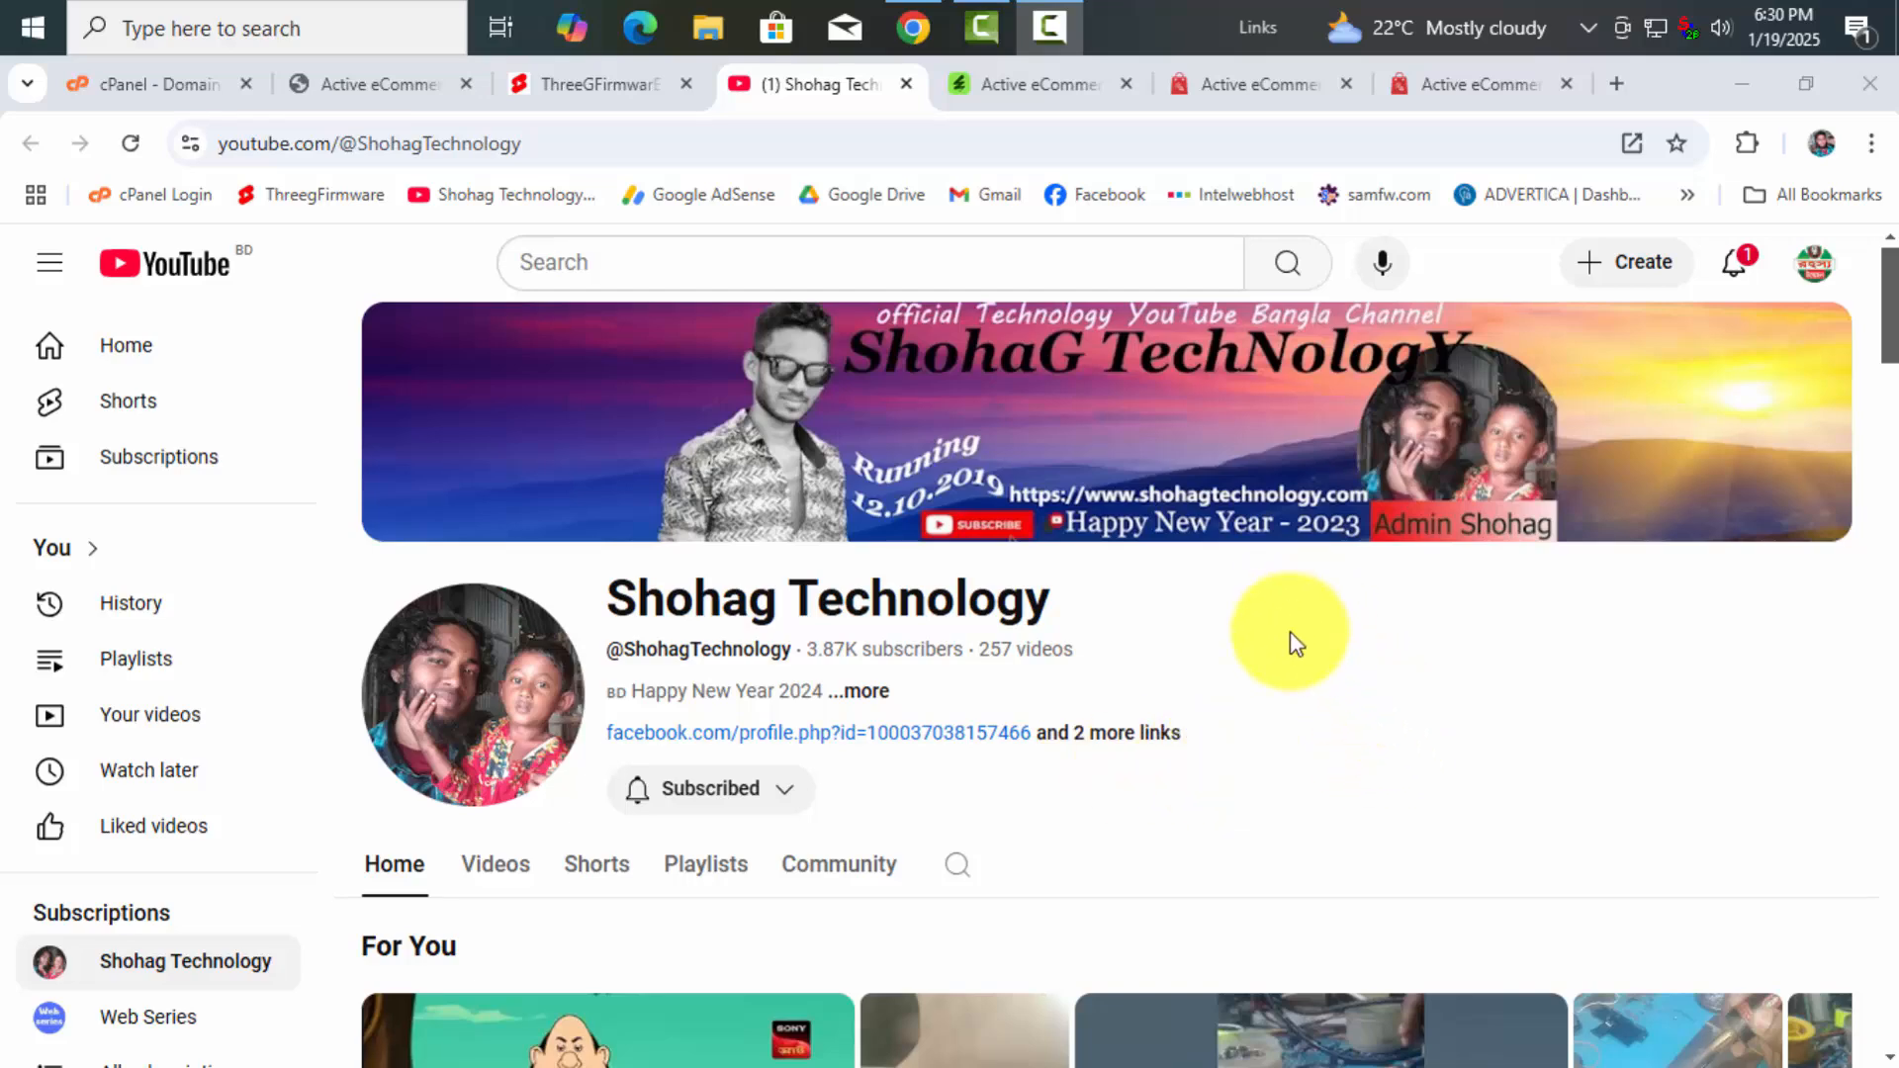
Switch from YouTube to the CodeCanyon Active eCommerce CMS product page ($59)
left_click(1034, 86)
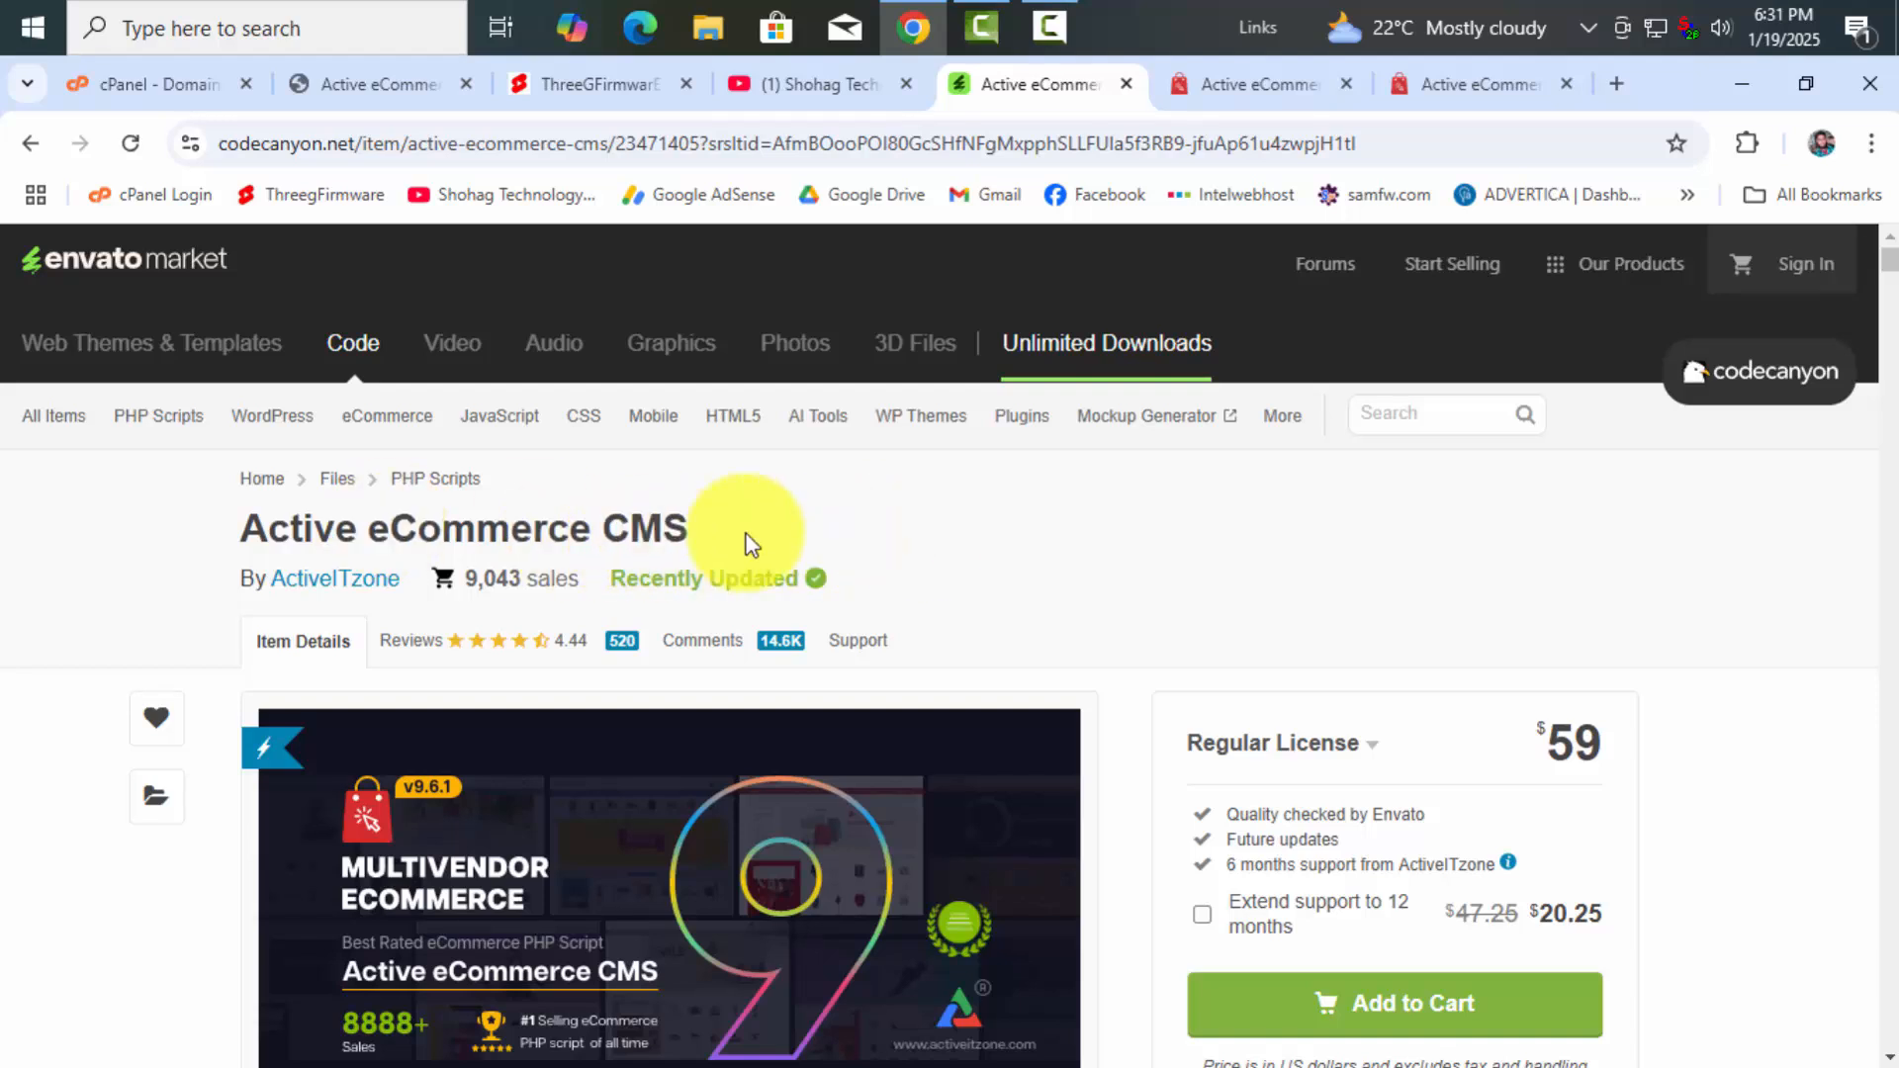
Skim the CodeCanyon item page, then move to the demo admin dashboard showing 178 products
scroll(989, 563, "down", 2)
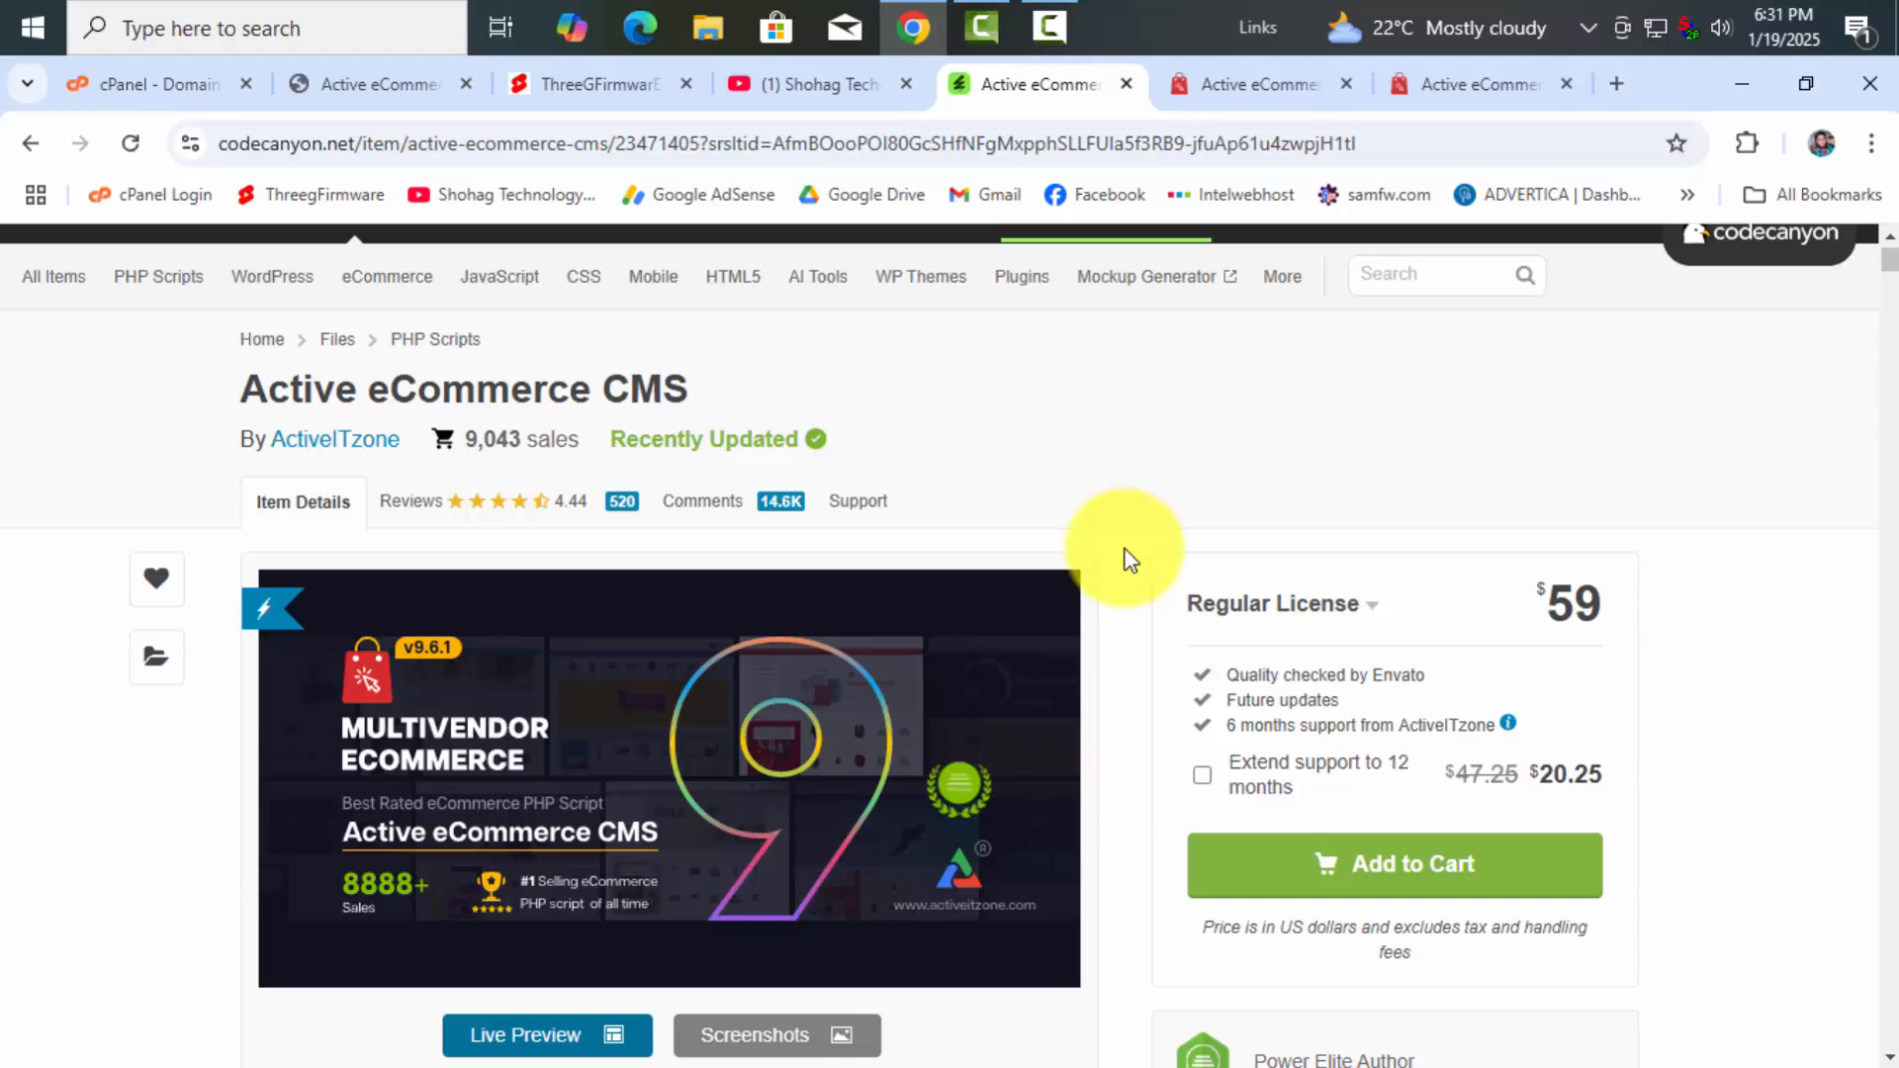
scroll(1125, 553, "up", 2)
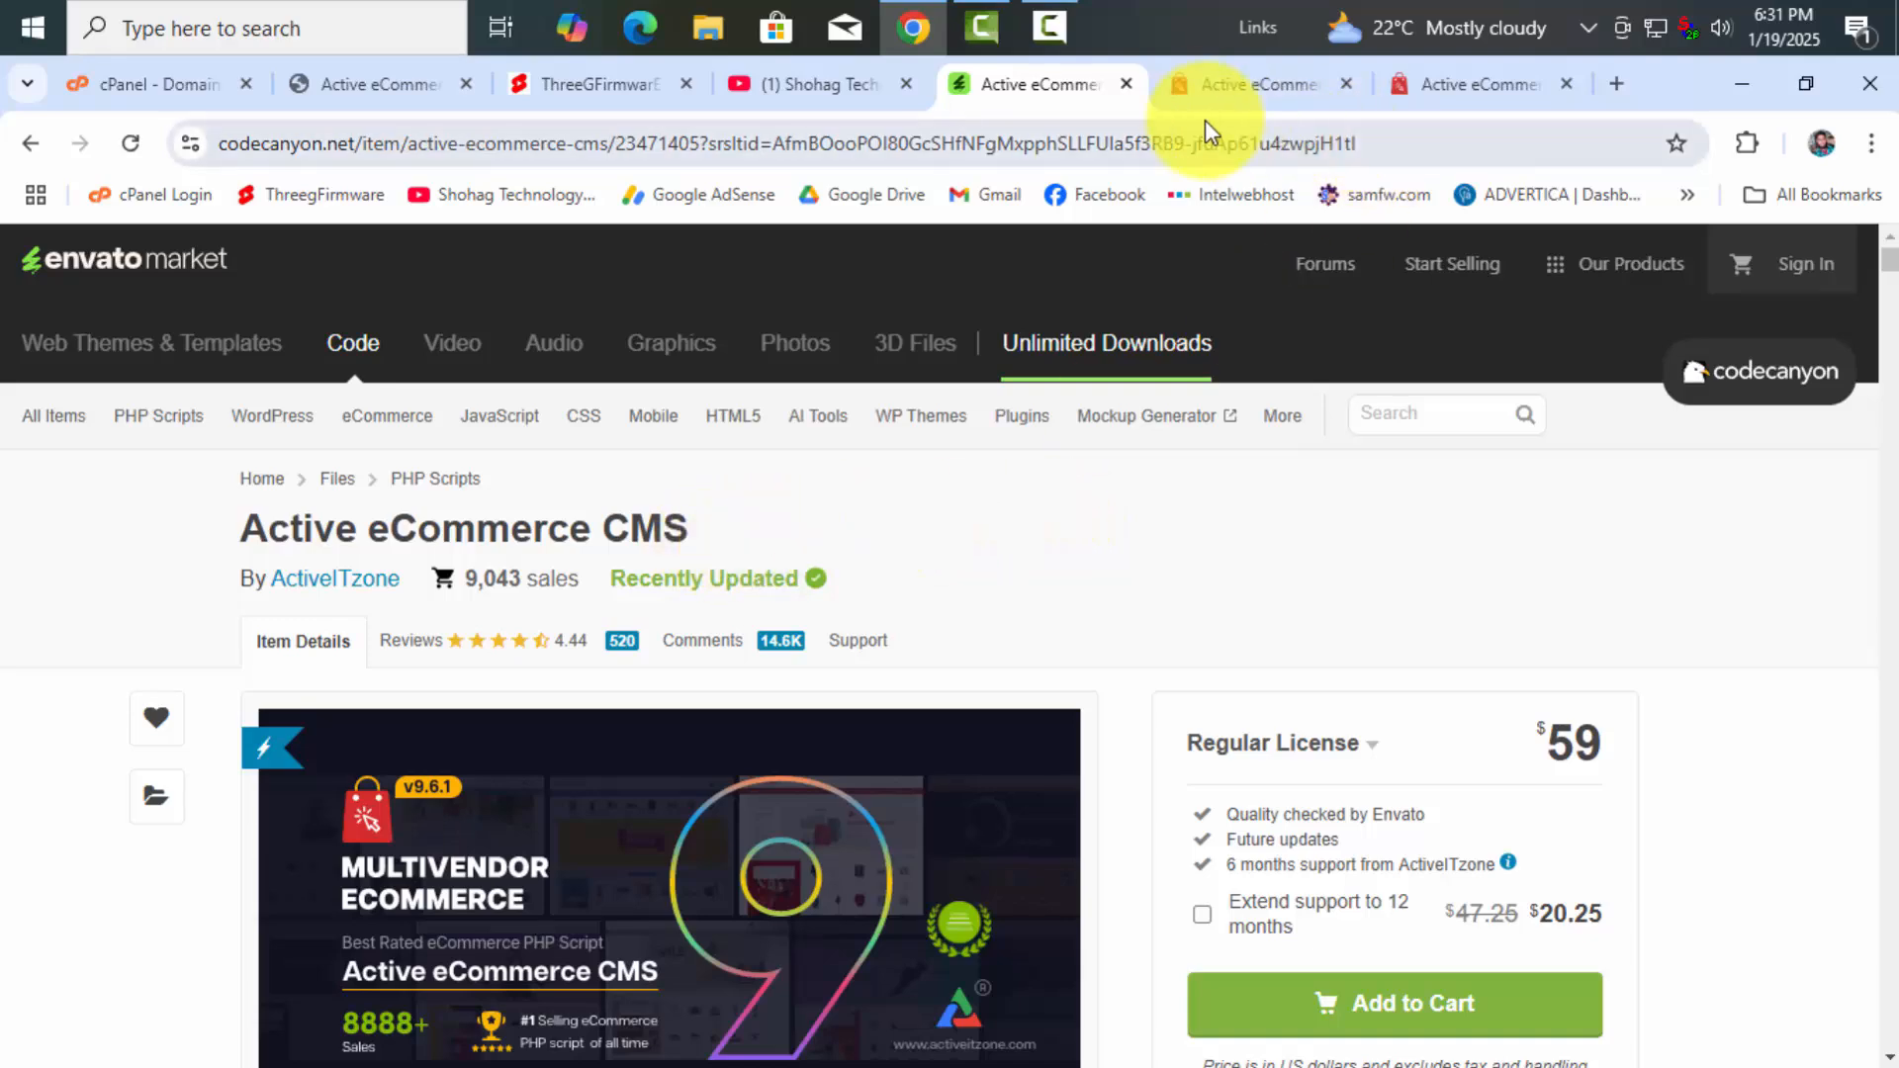
left_click(1227, 99)
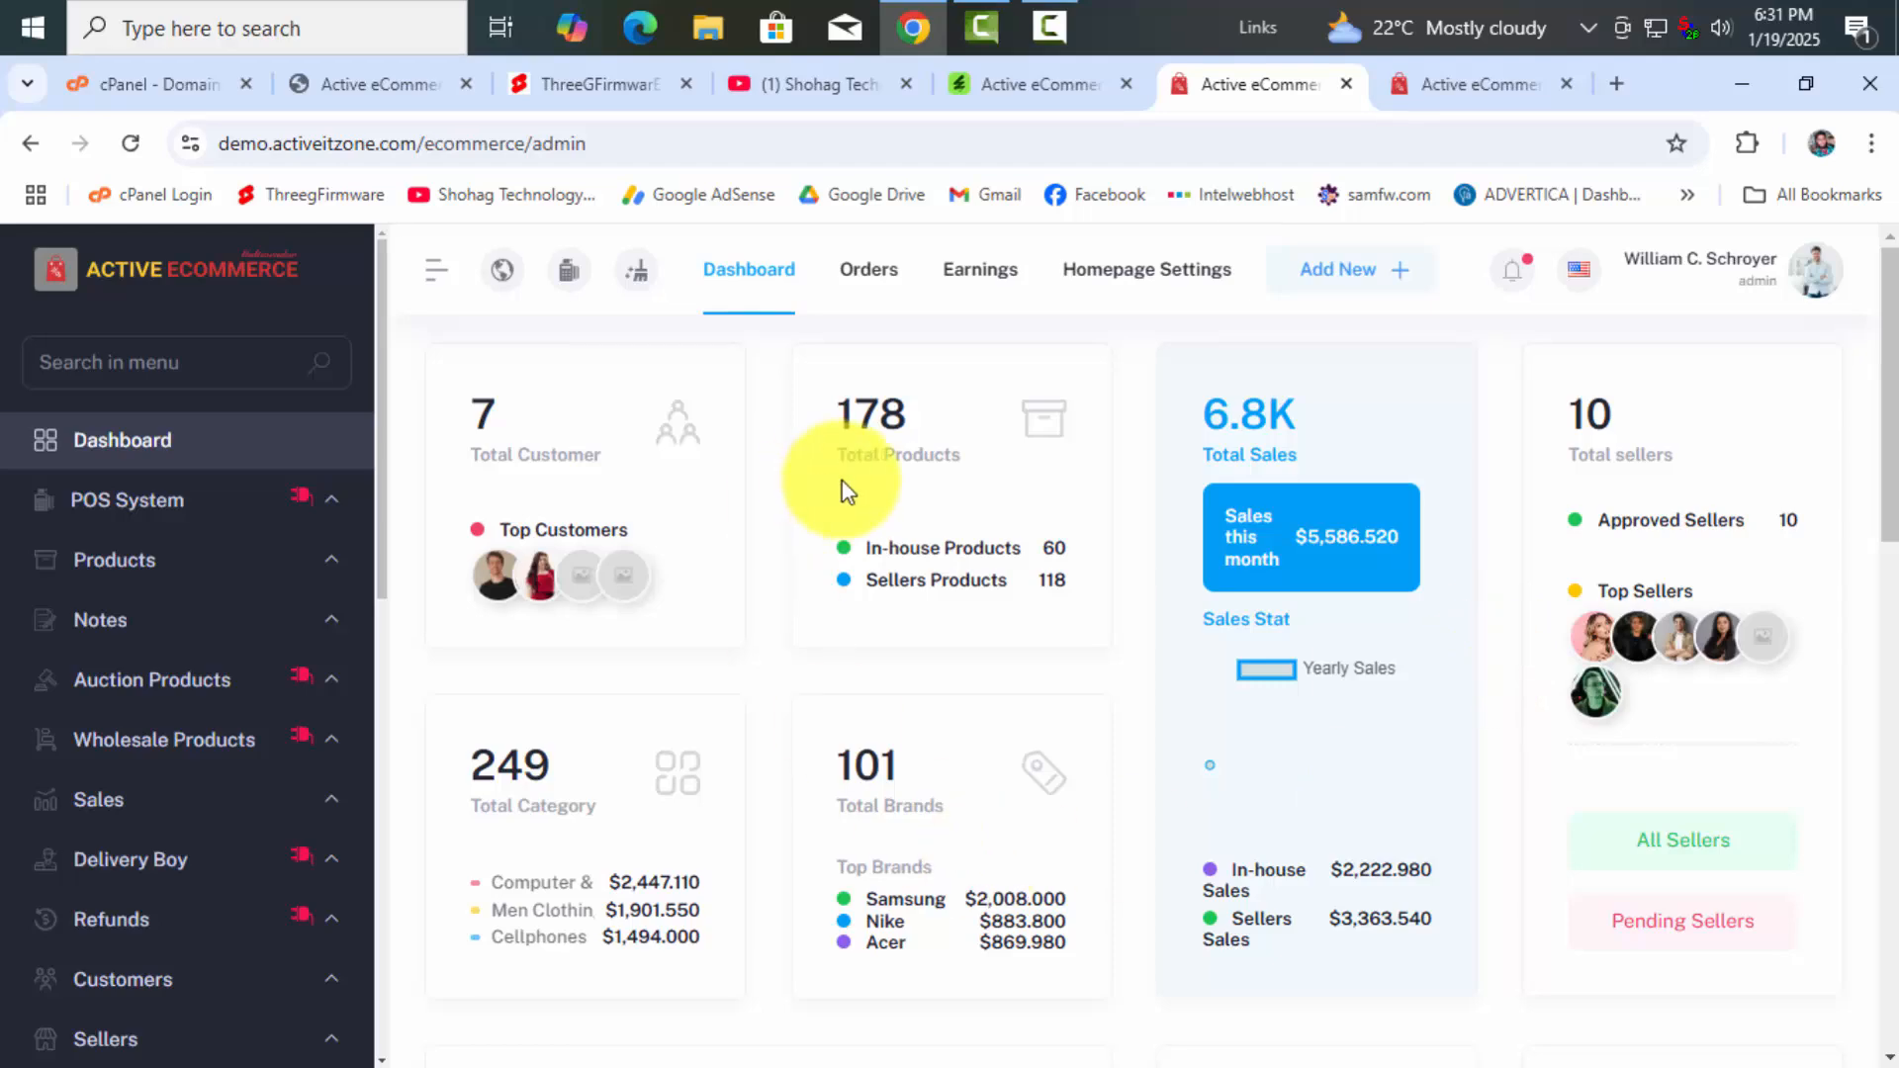
Scroll through the Active eCommerce CMS demo storefront homepage
left_click(1454, 84)
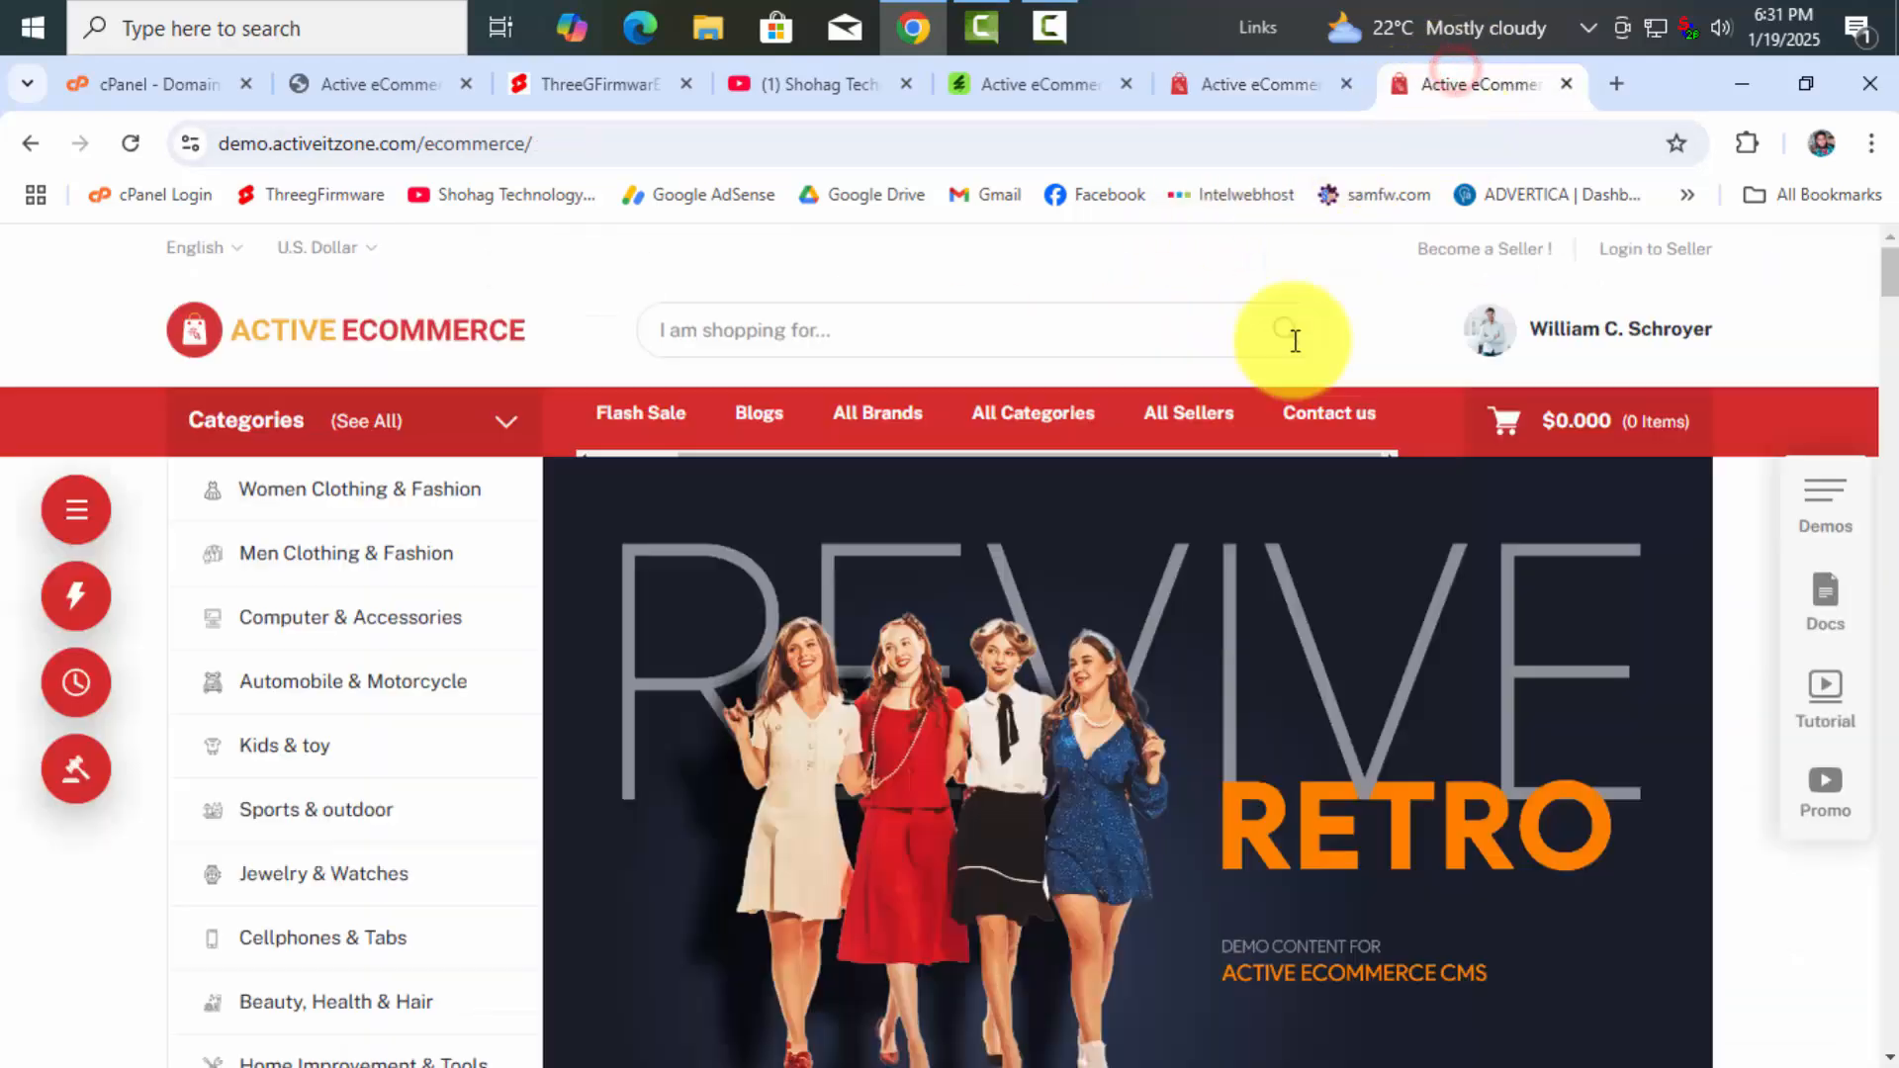
scroll(1068, 649, "down", 5)
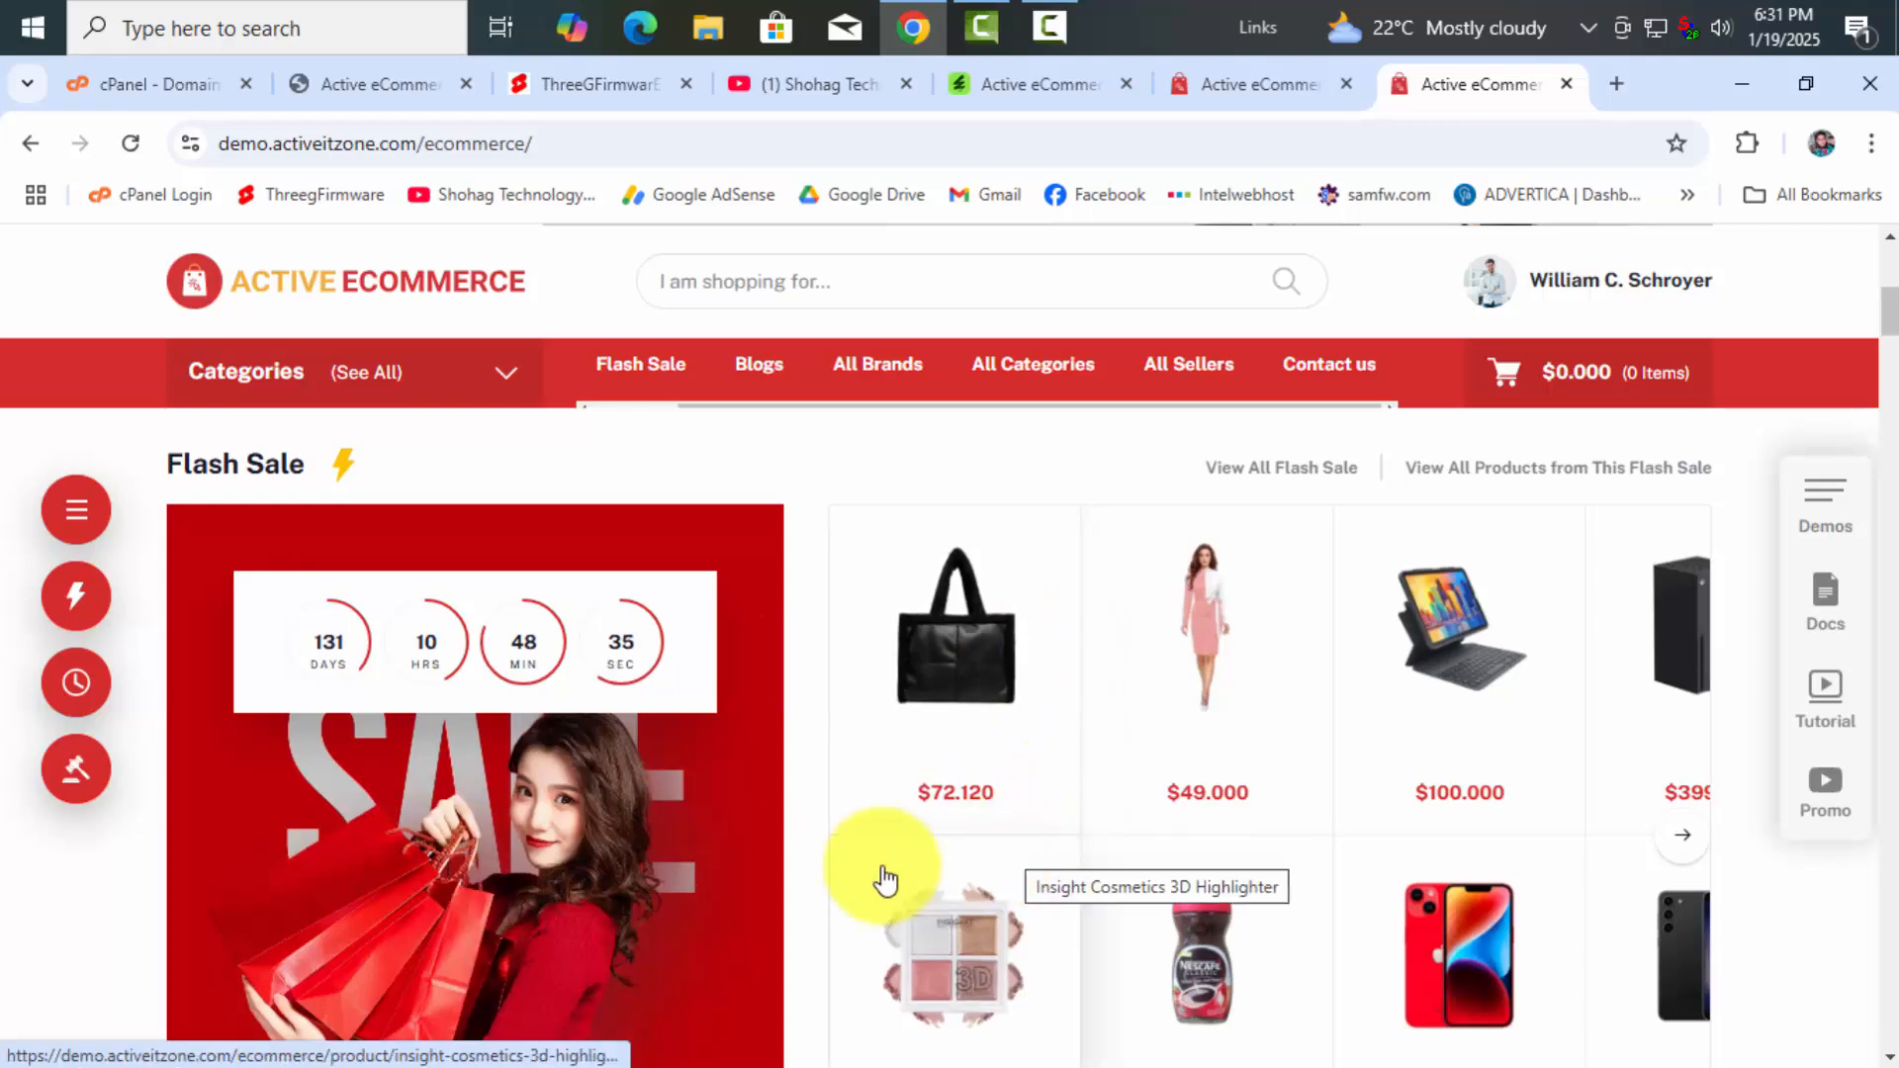
scroll(778, 893, "down", 2)
scroll(769, 883, "down", 2)
scroll(769, 884, "up", 10)
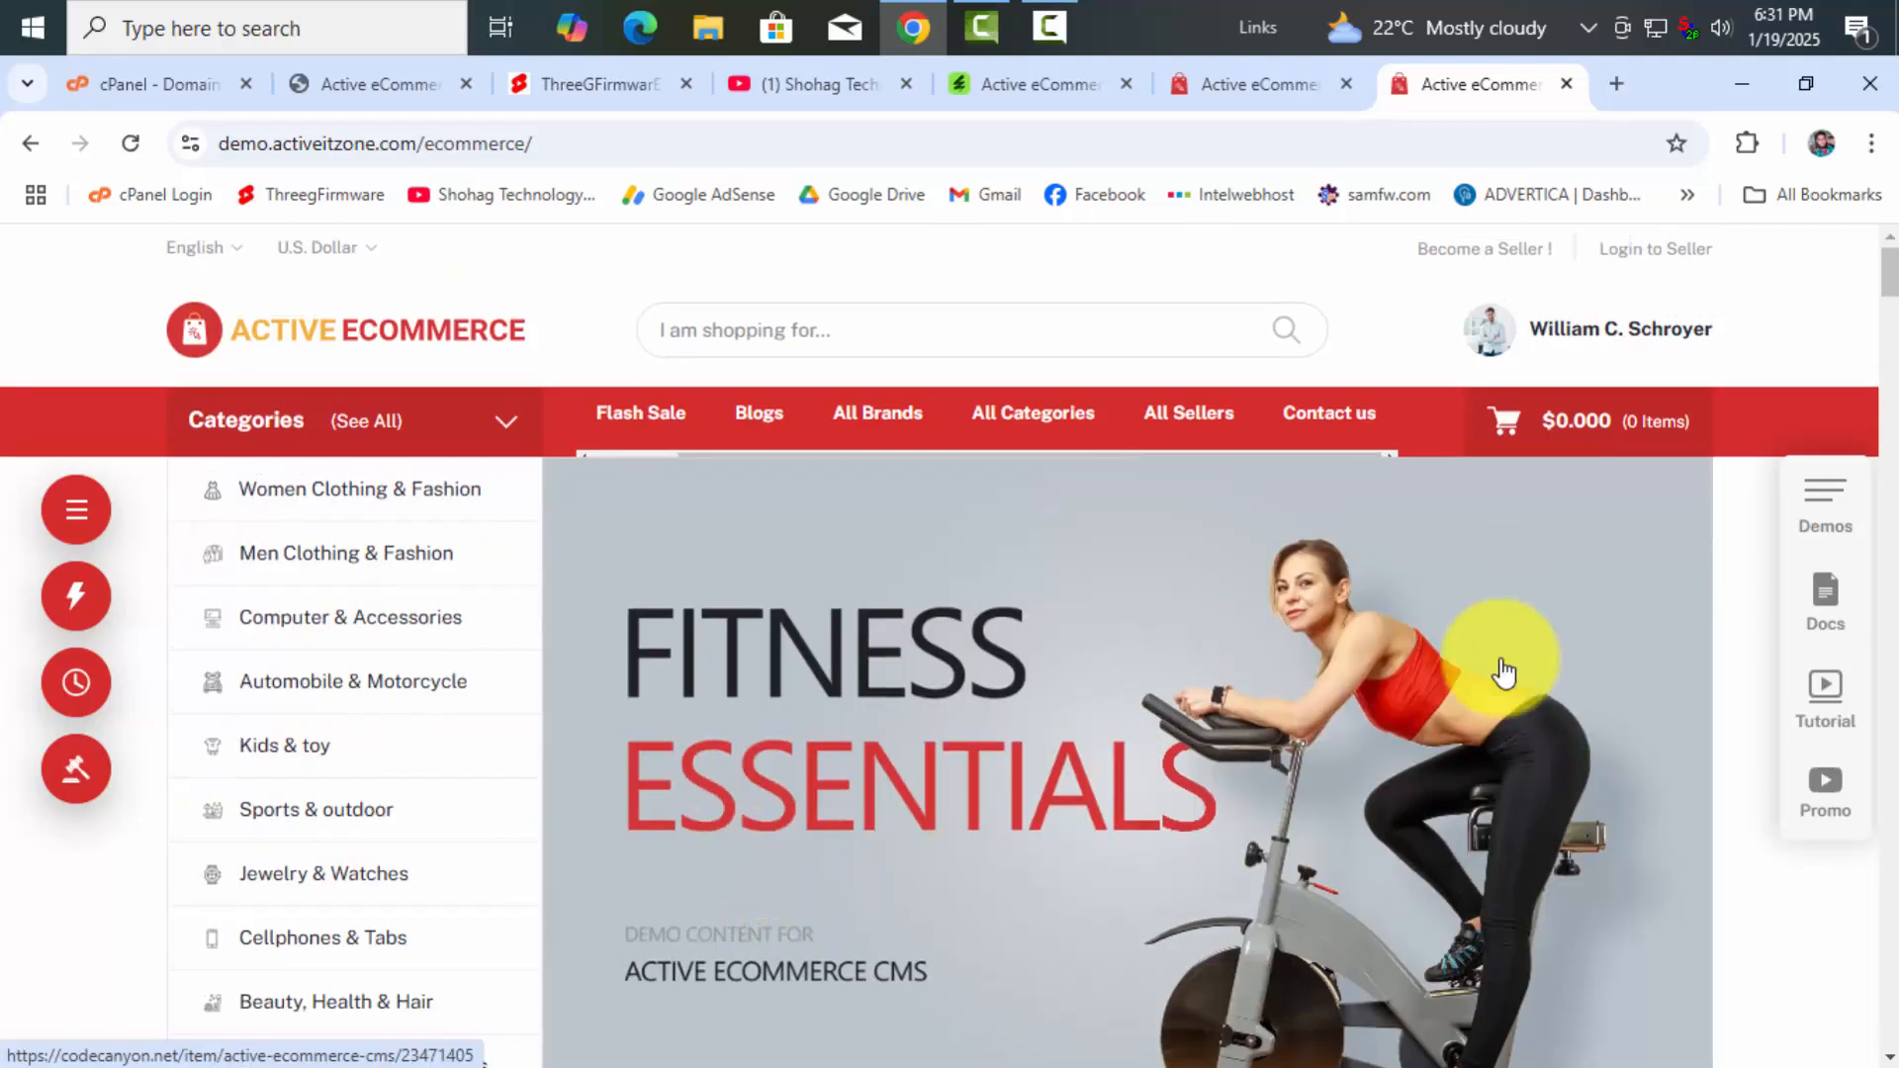
Browse the store theme Demos panel, close it, and return to the YouTube channel
left_click(1825, 501)
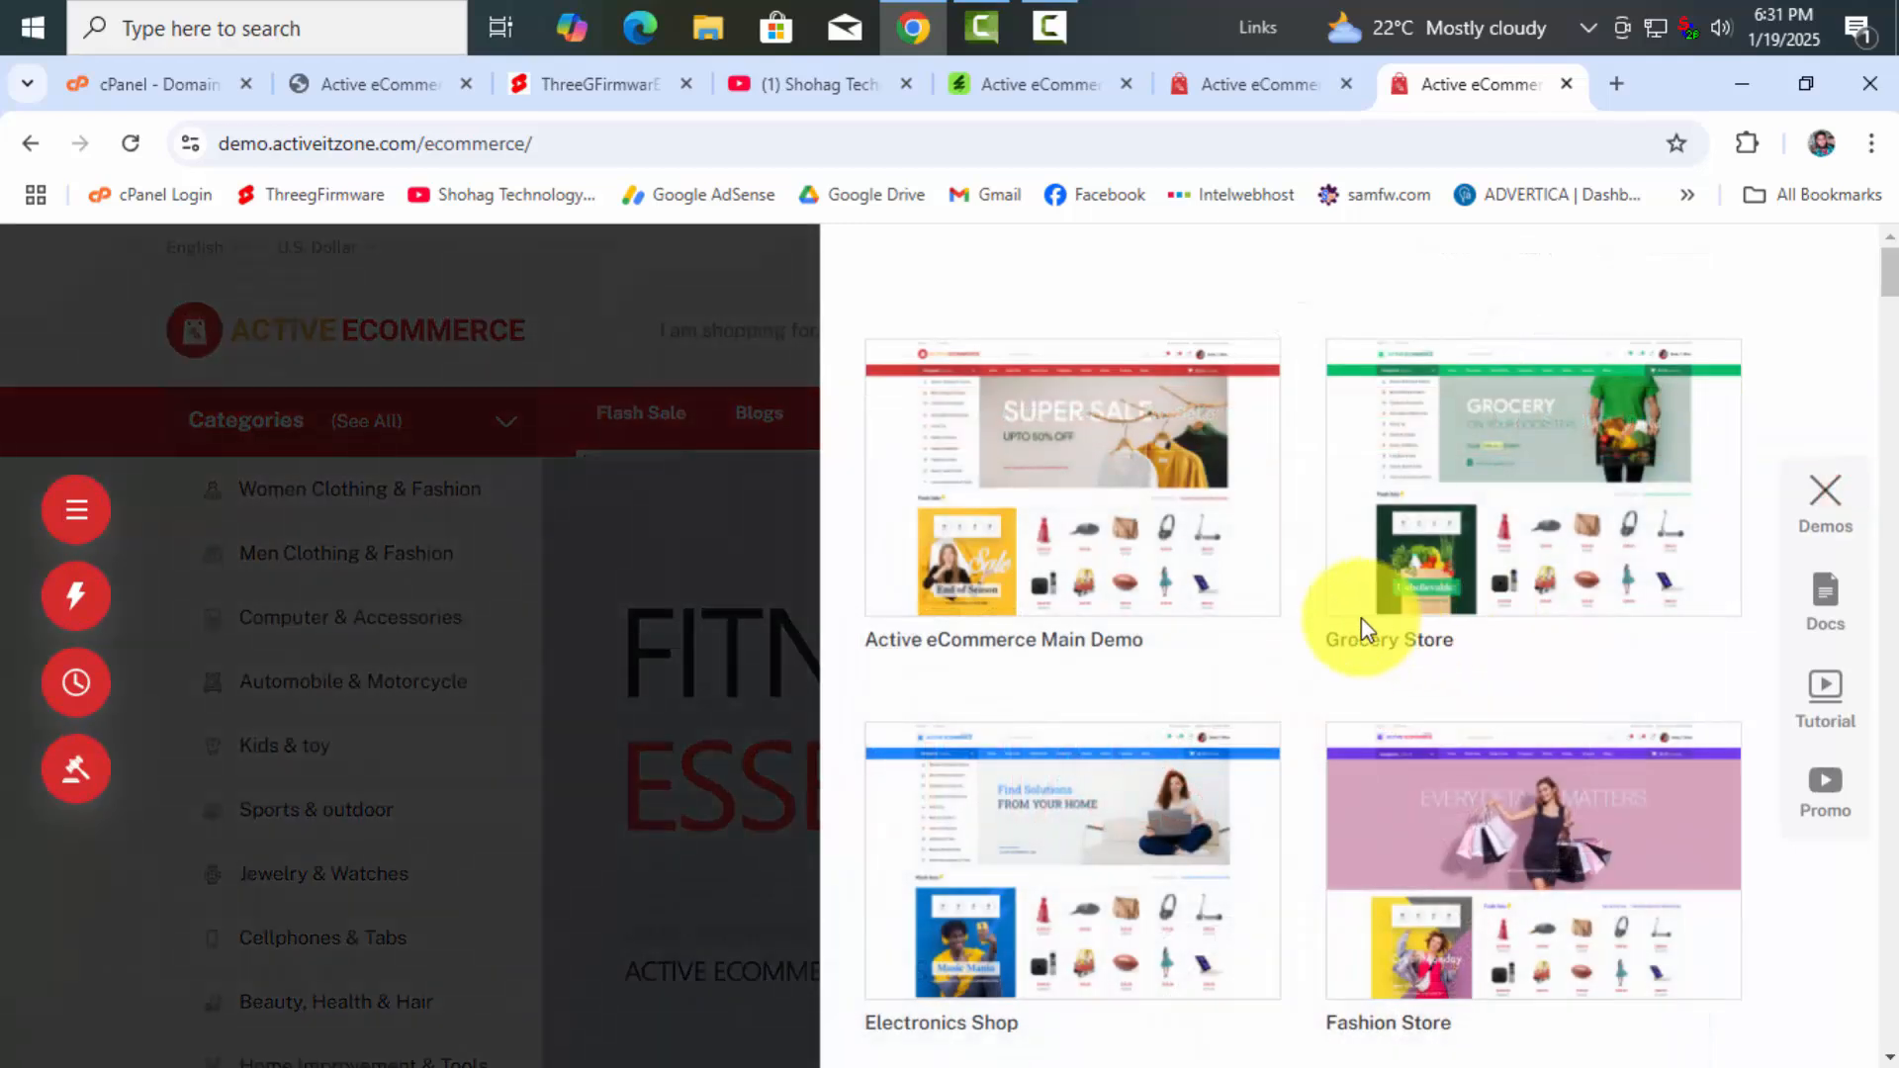
scroll(1523, 529, "down", 10)
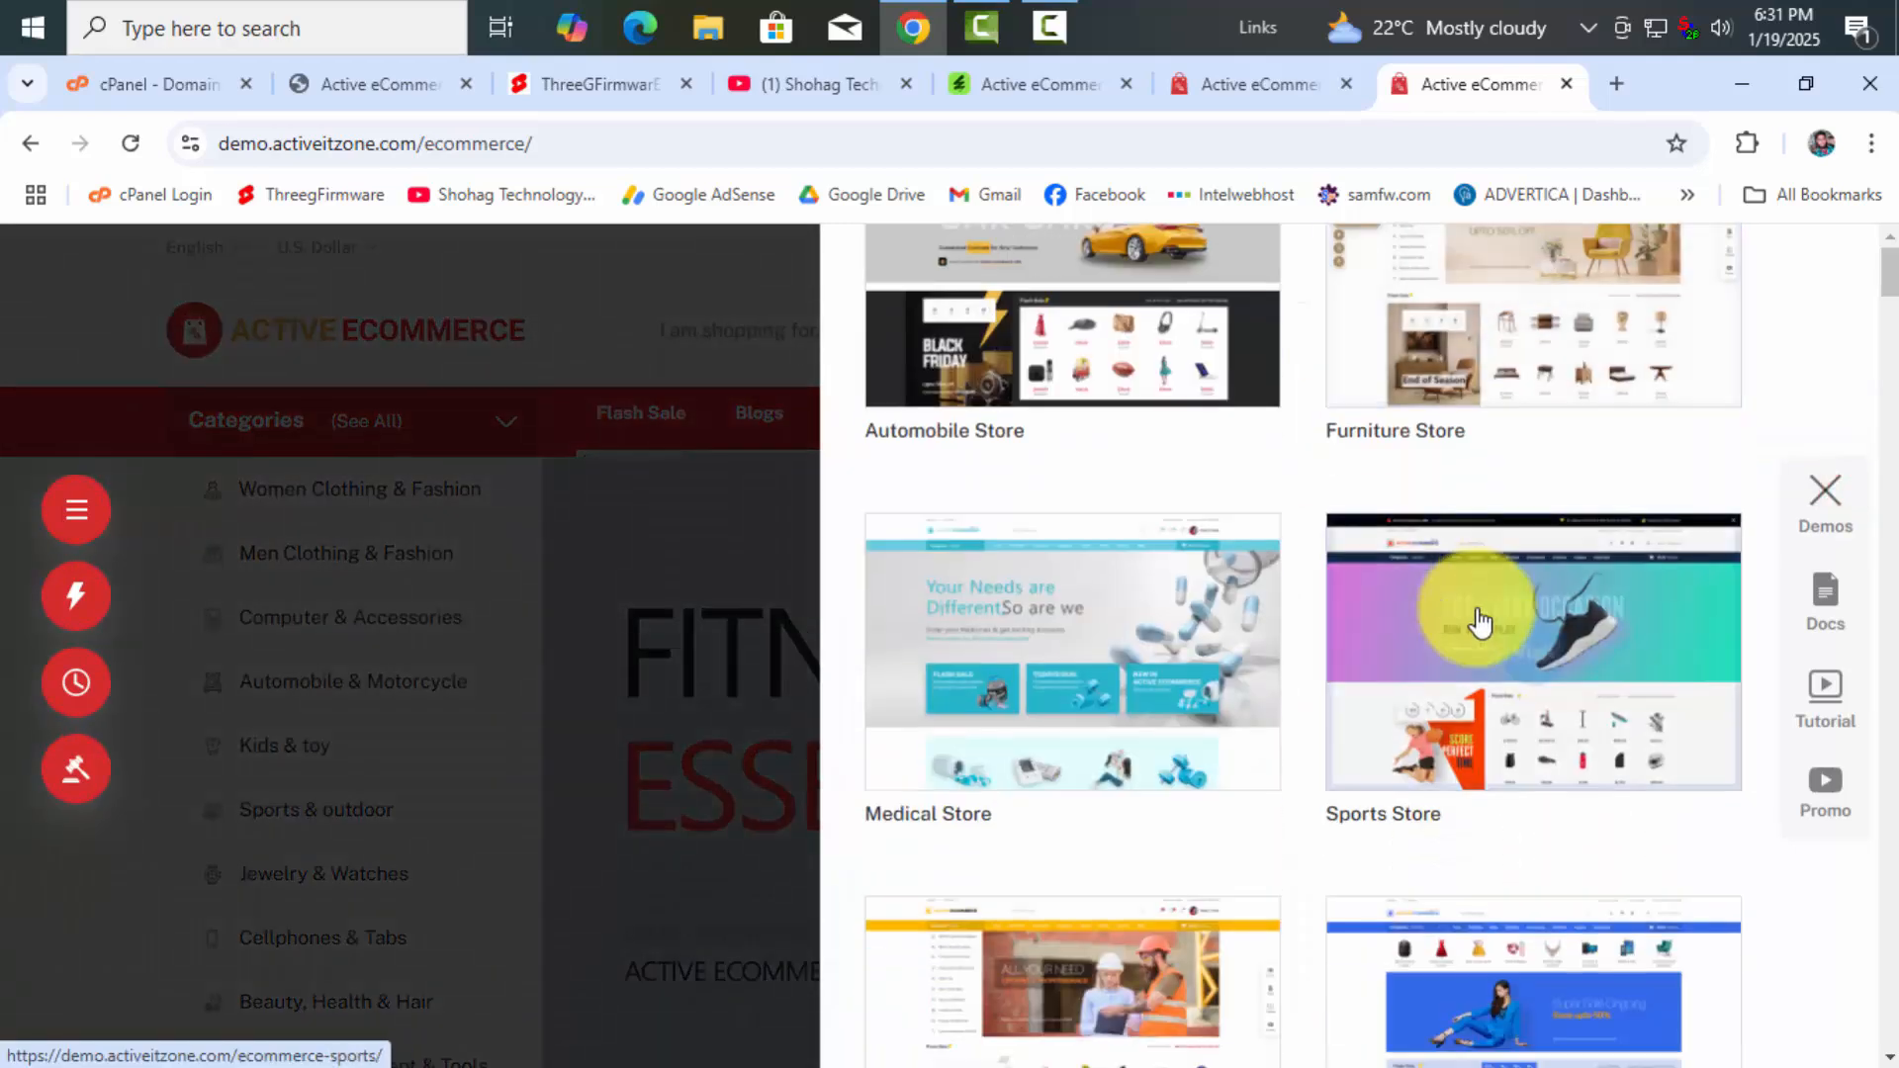
scroll(1095, 713, "down", 6)
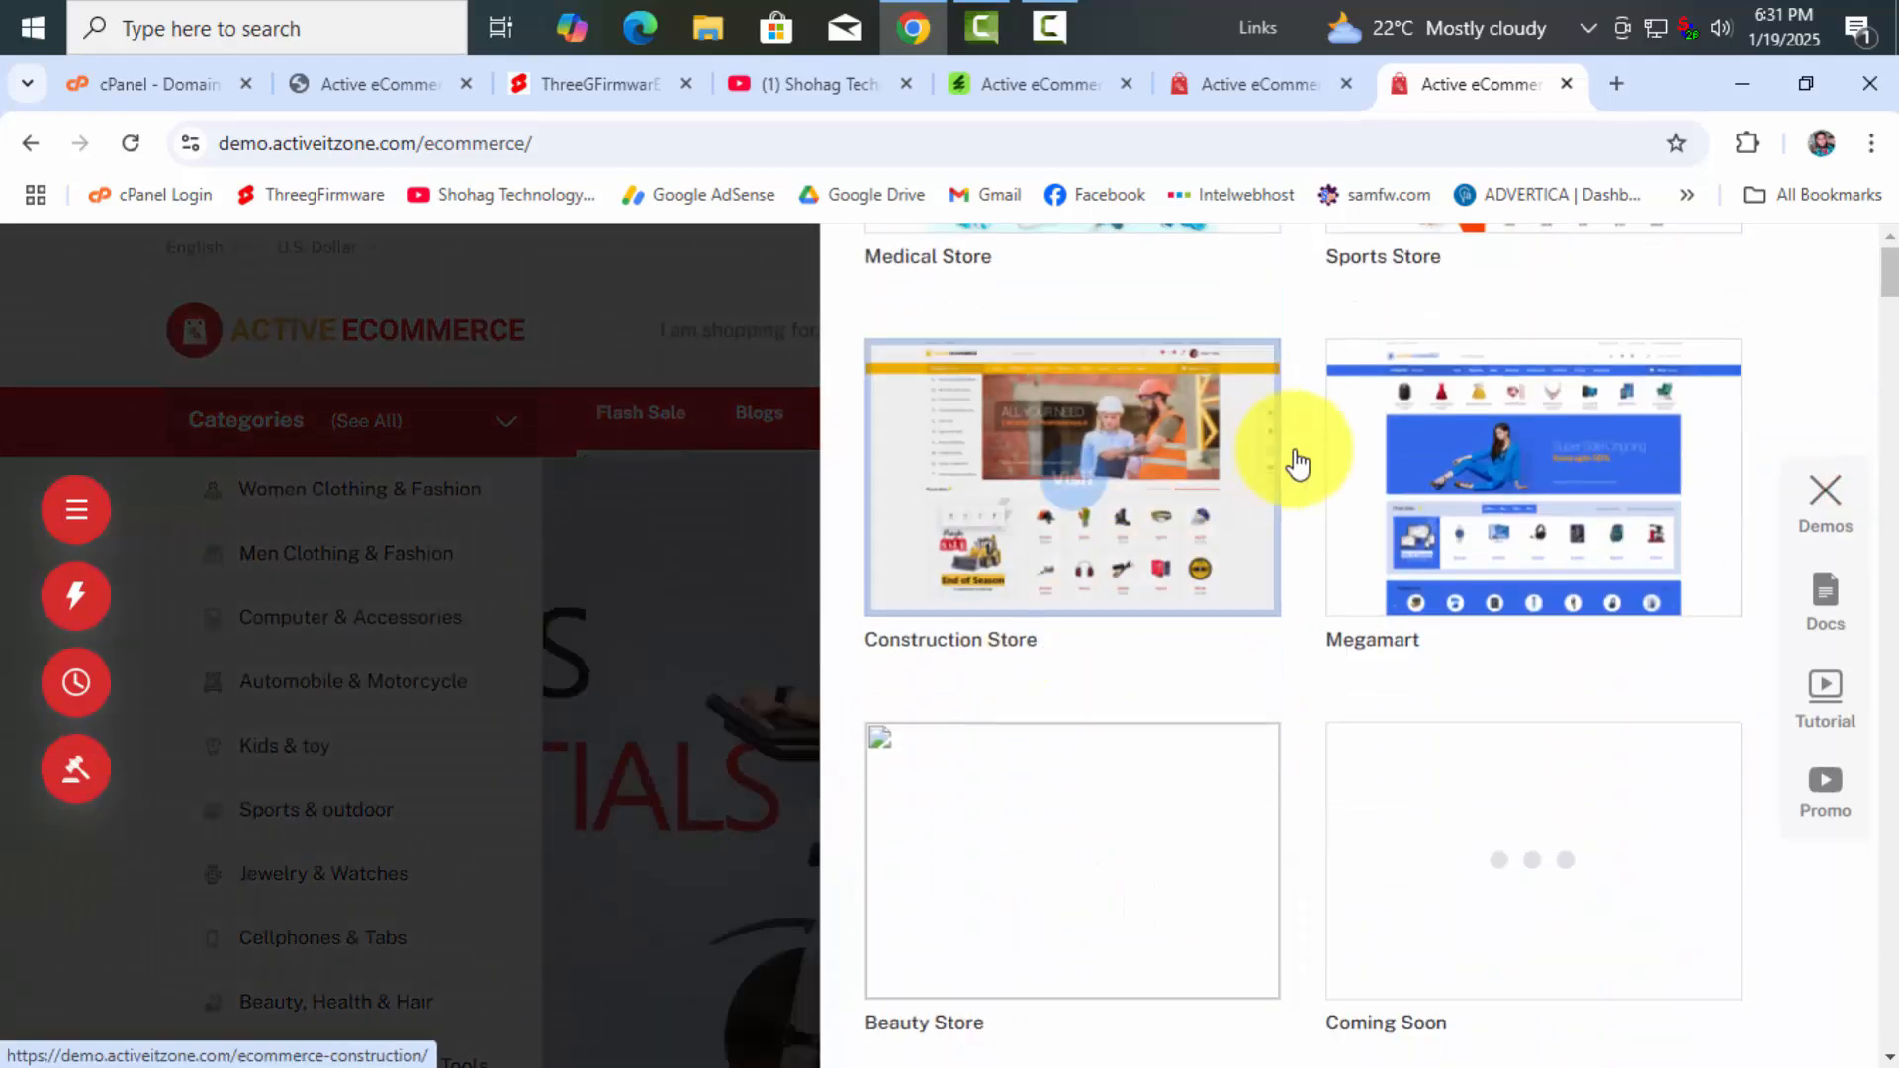
scroll(1335, 749, "down", 1)
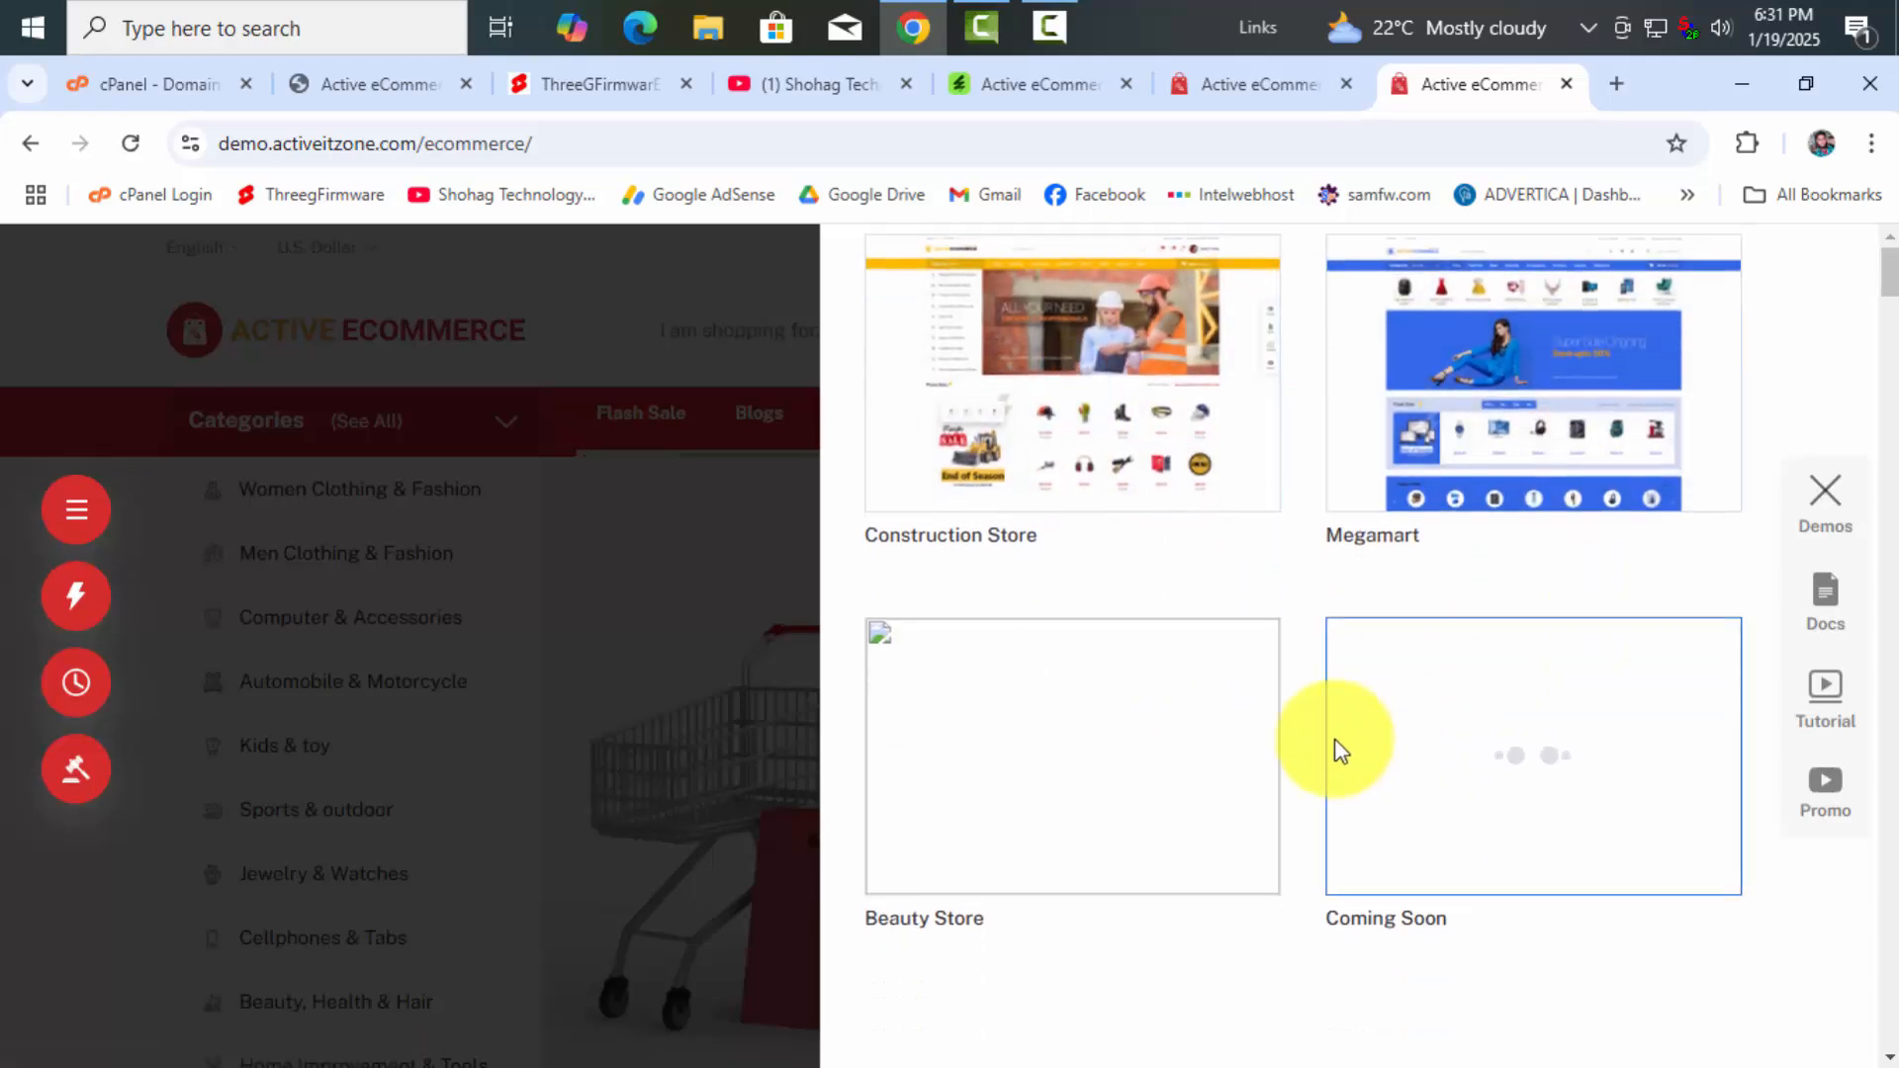
scroll(1320, 734, "up", 8)
scroll(1320, 735, "up", 7)
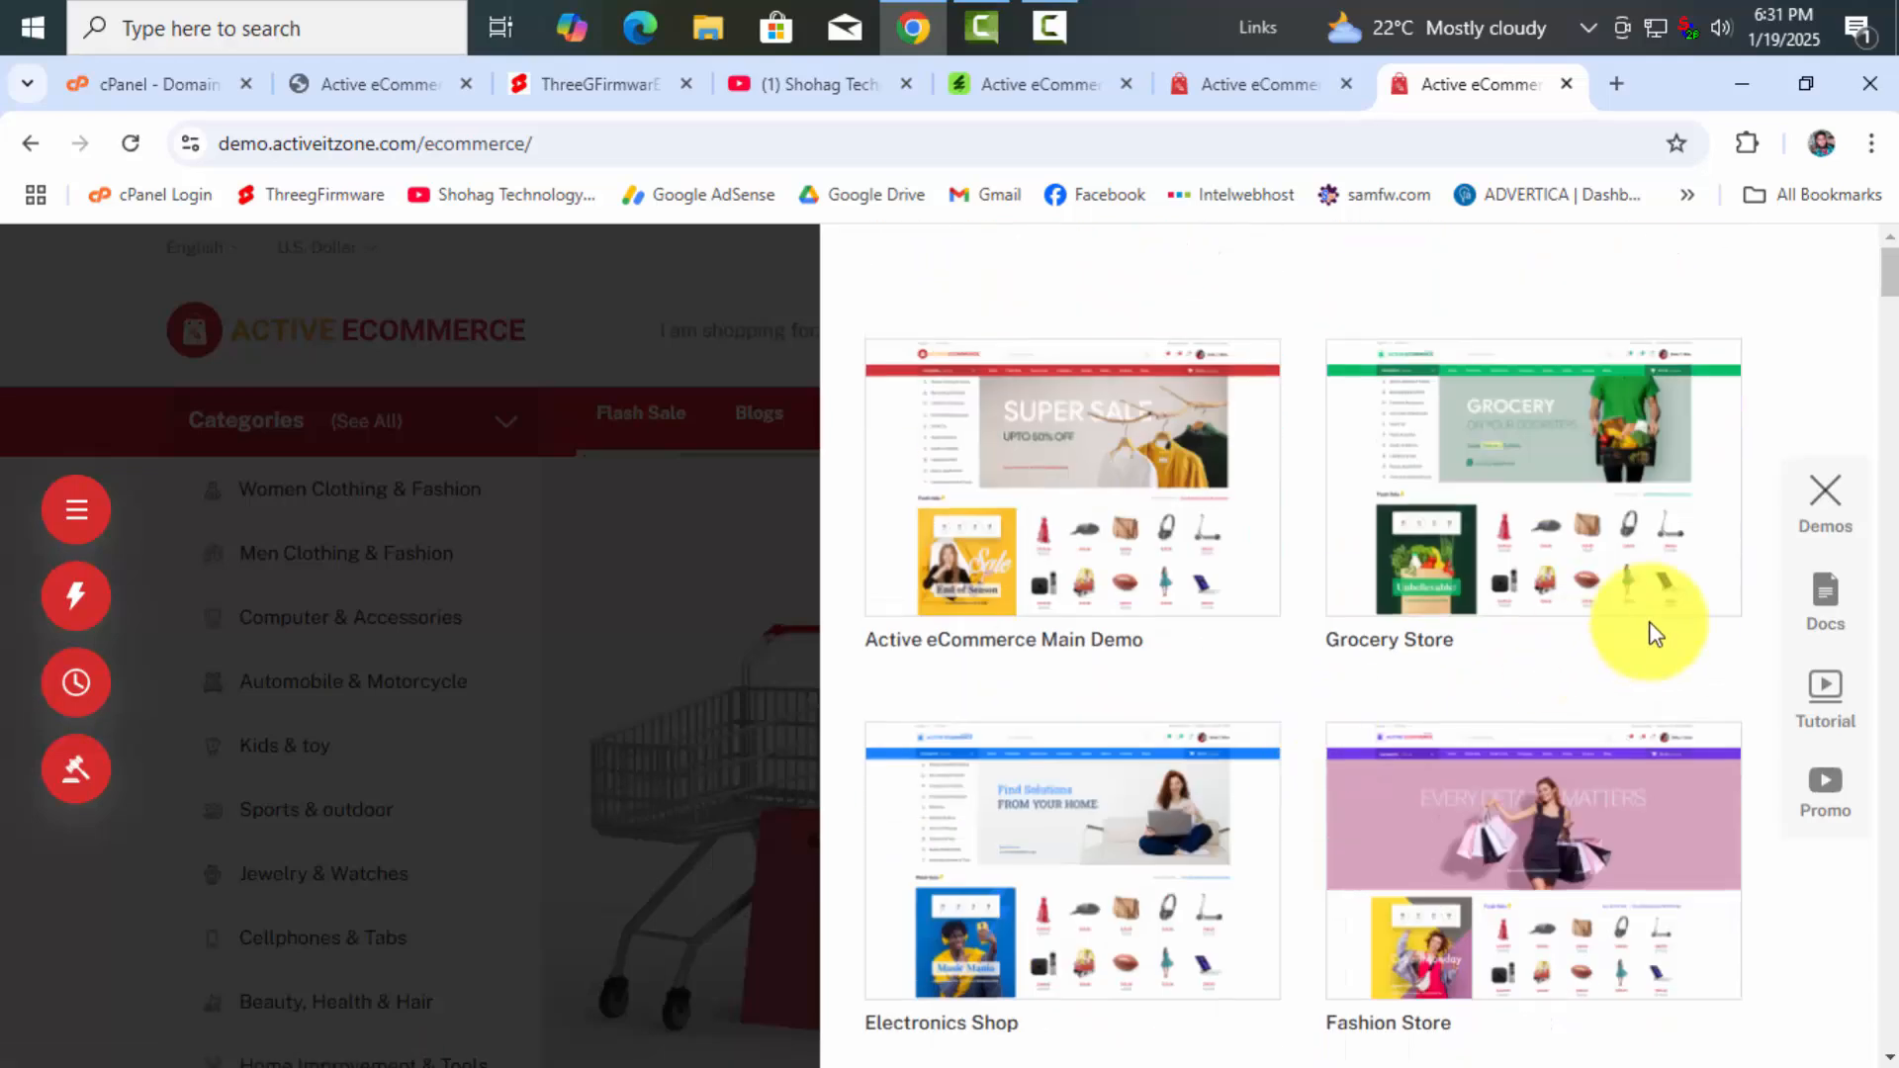
left_click(1830, 492)
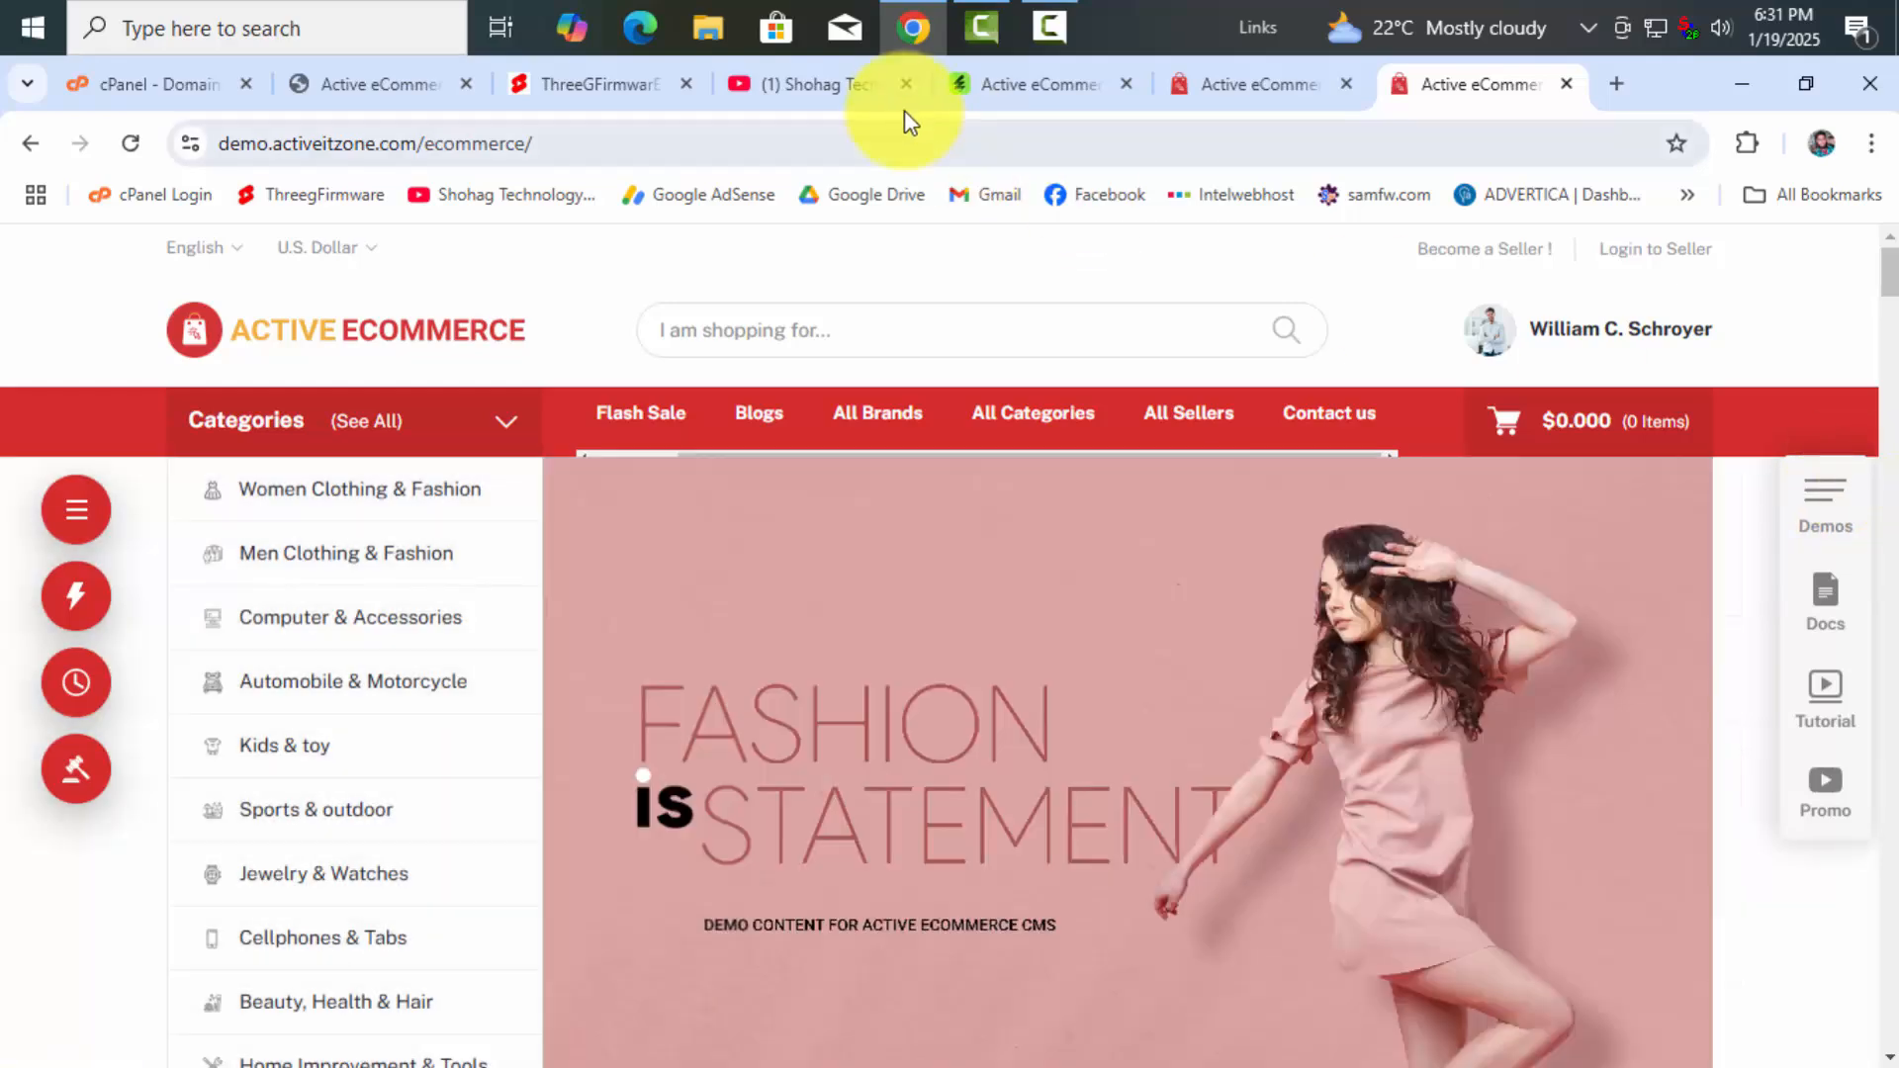
left_click(900, 103)
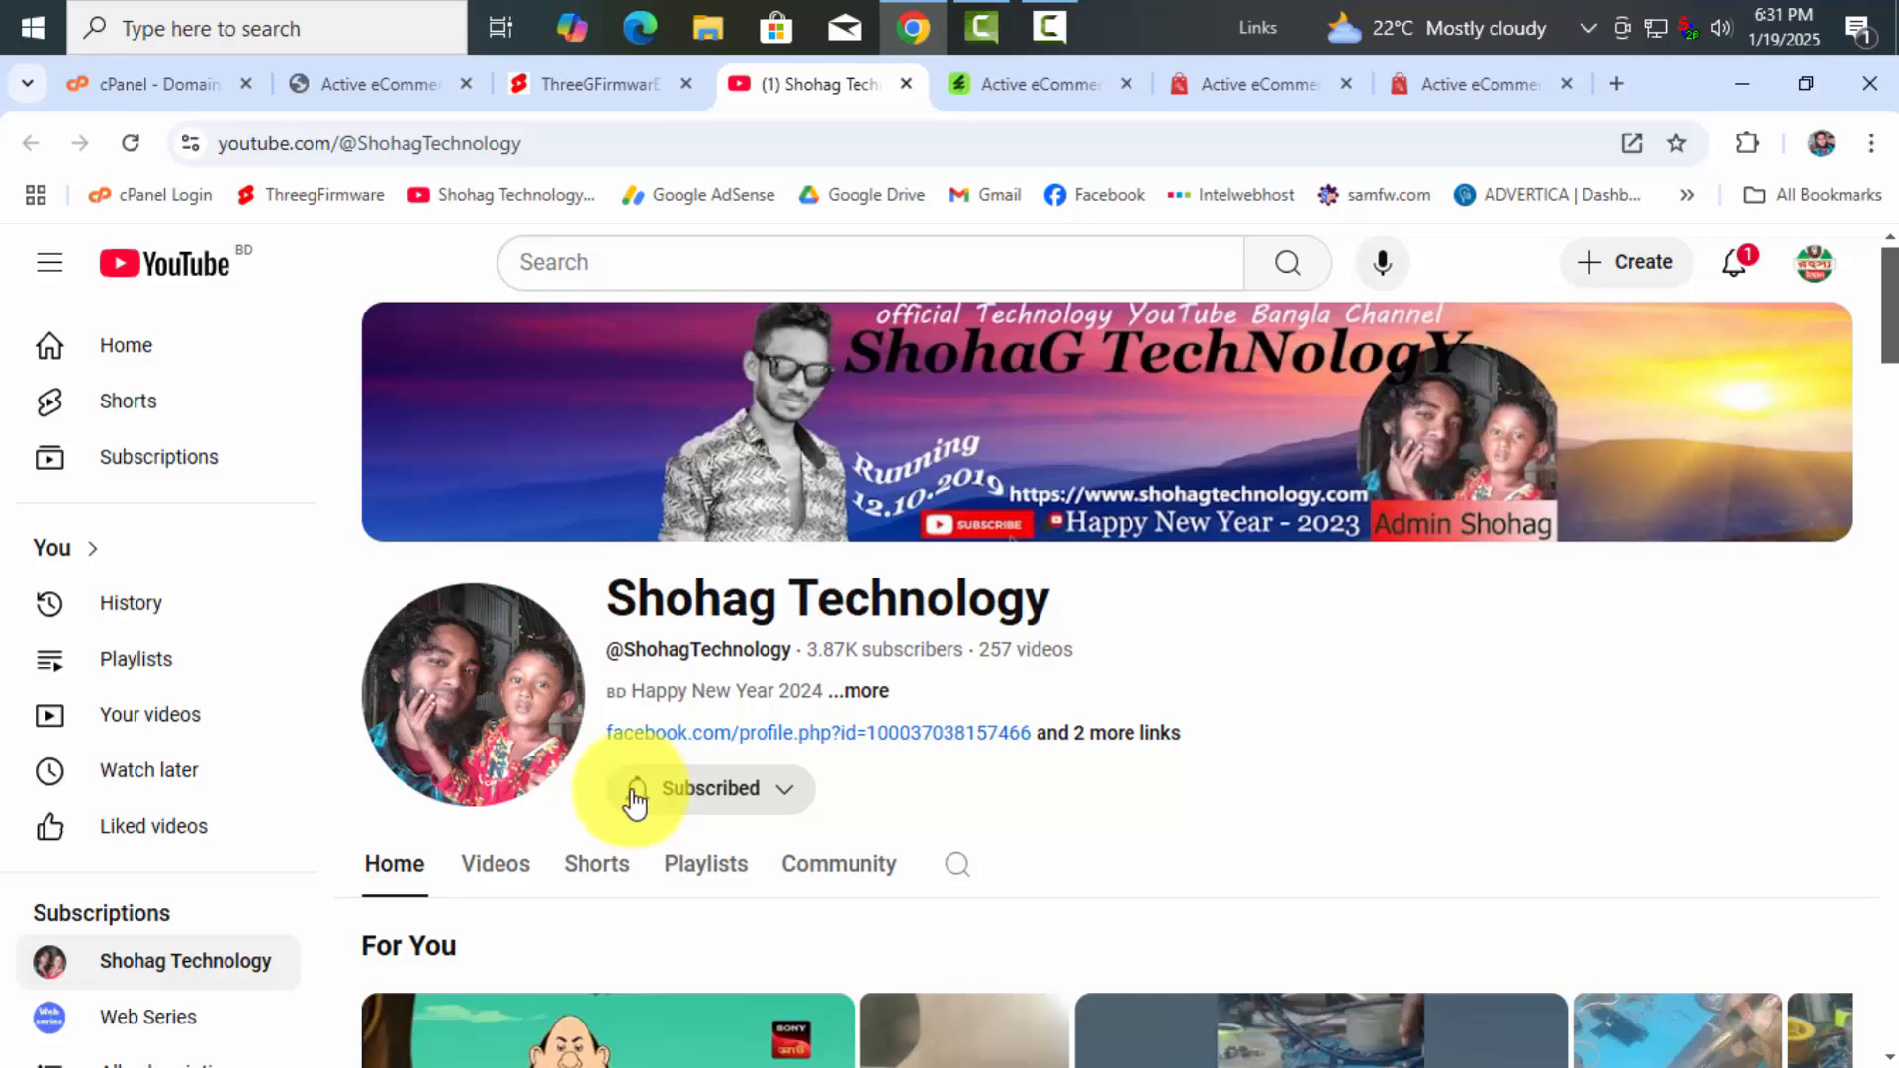
Switch to the ThreeGFirmware website homepage showing its Featured podcasts section
left_click(597, 85)
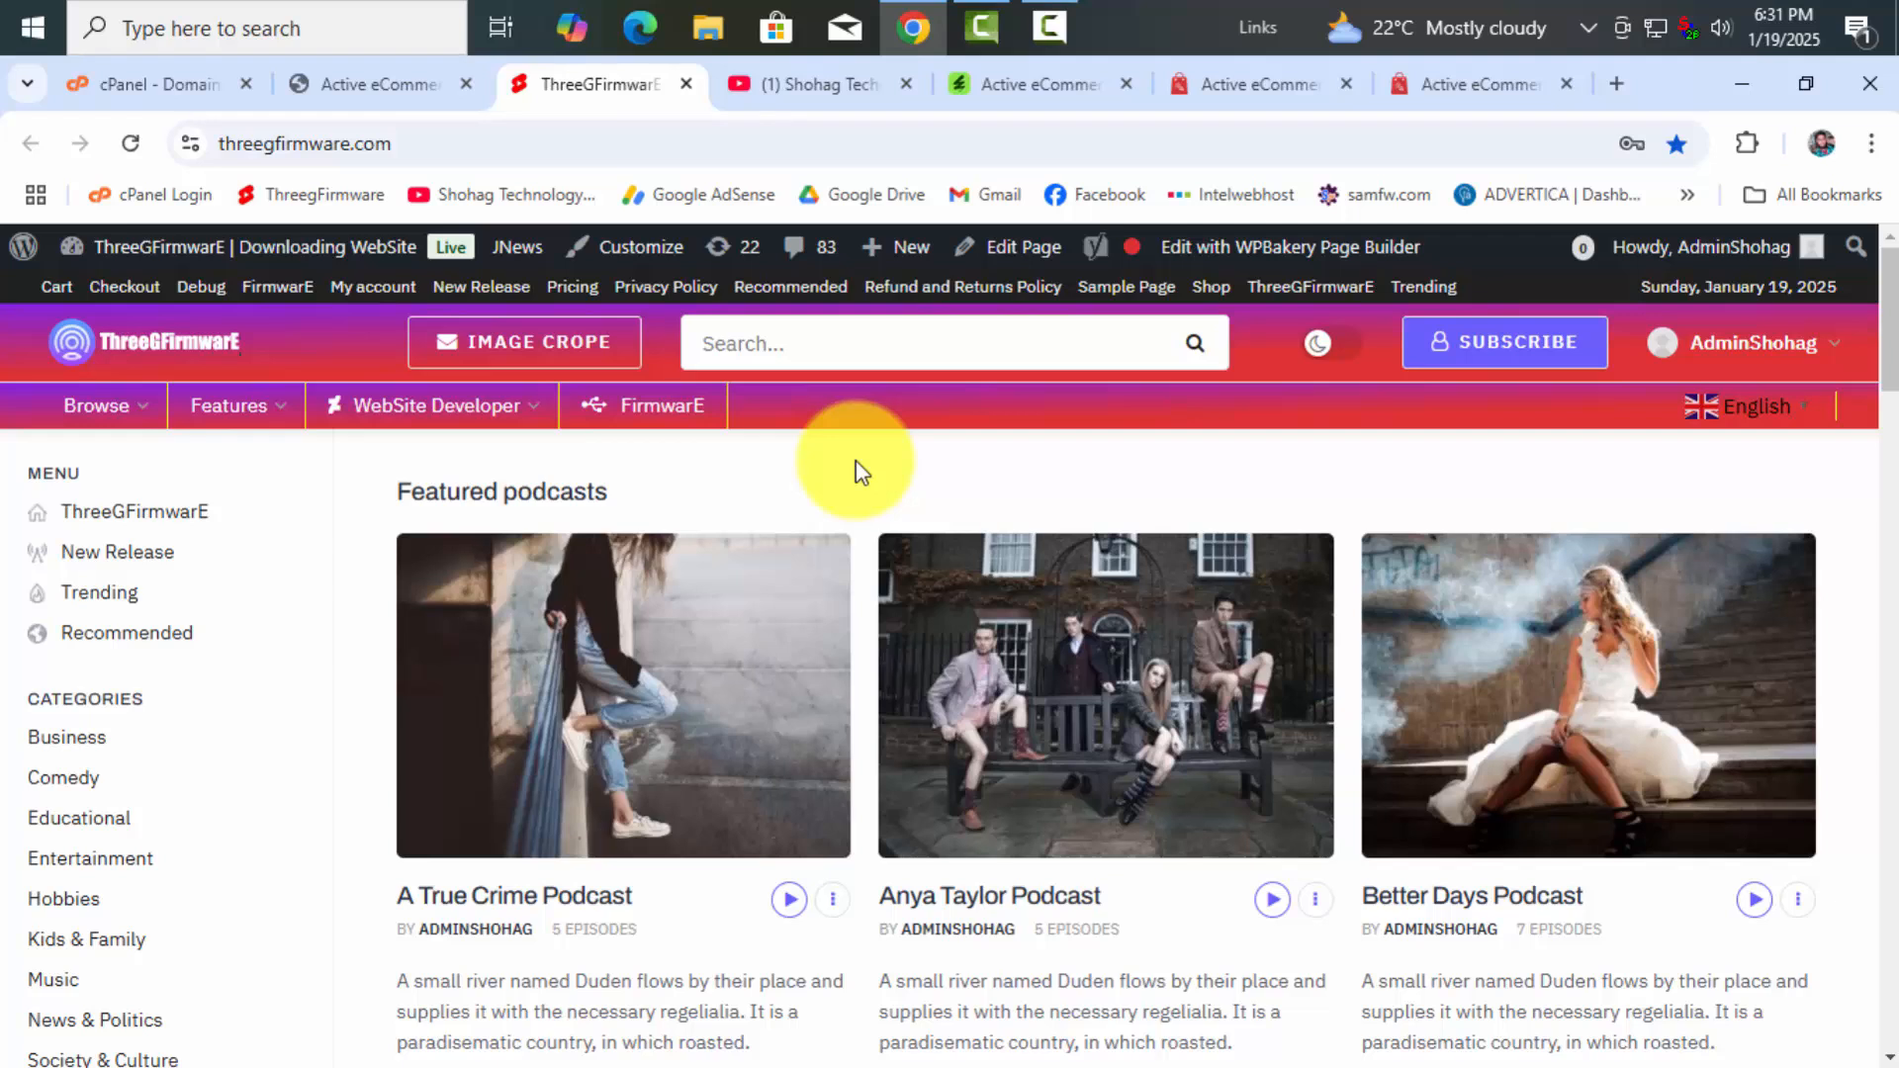
left_click(659, 408)
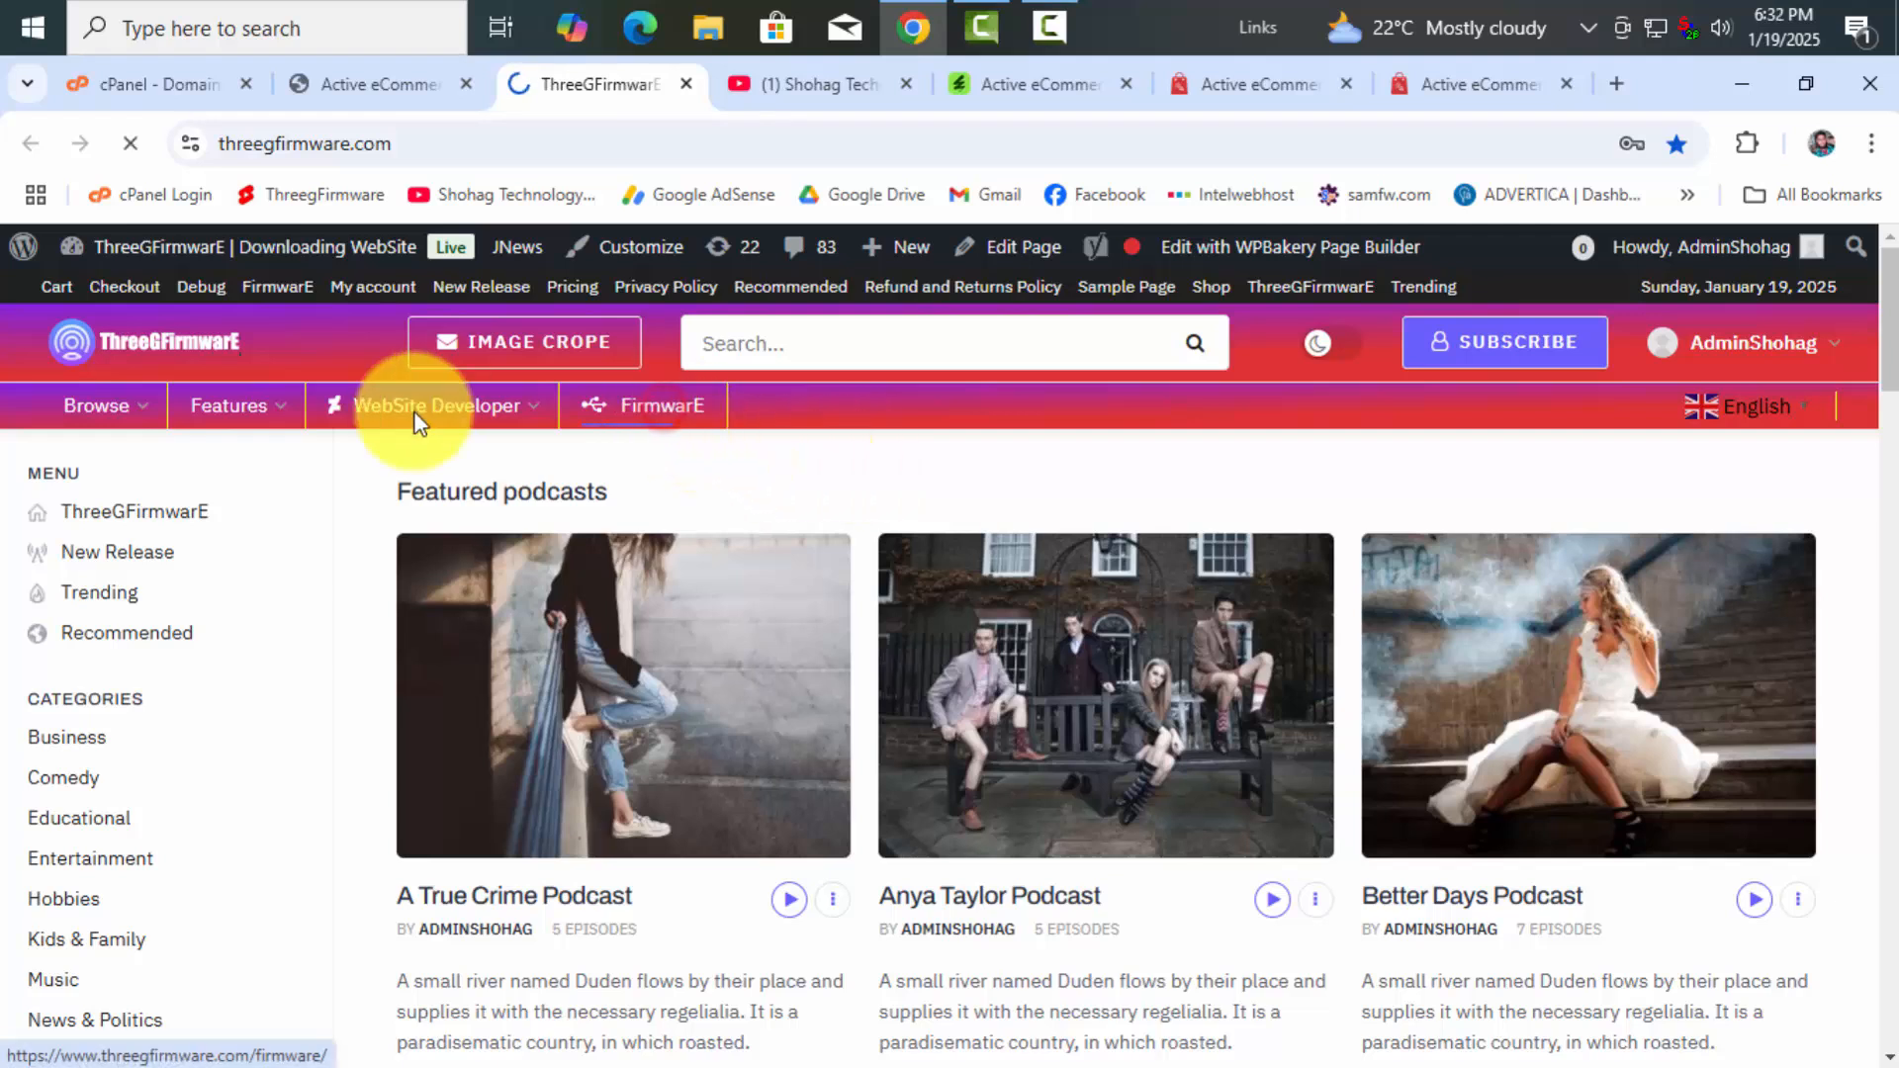
left_click(420, 424)
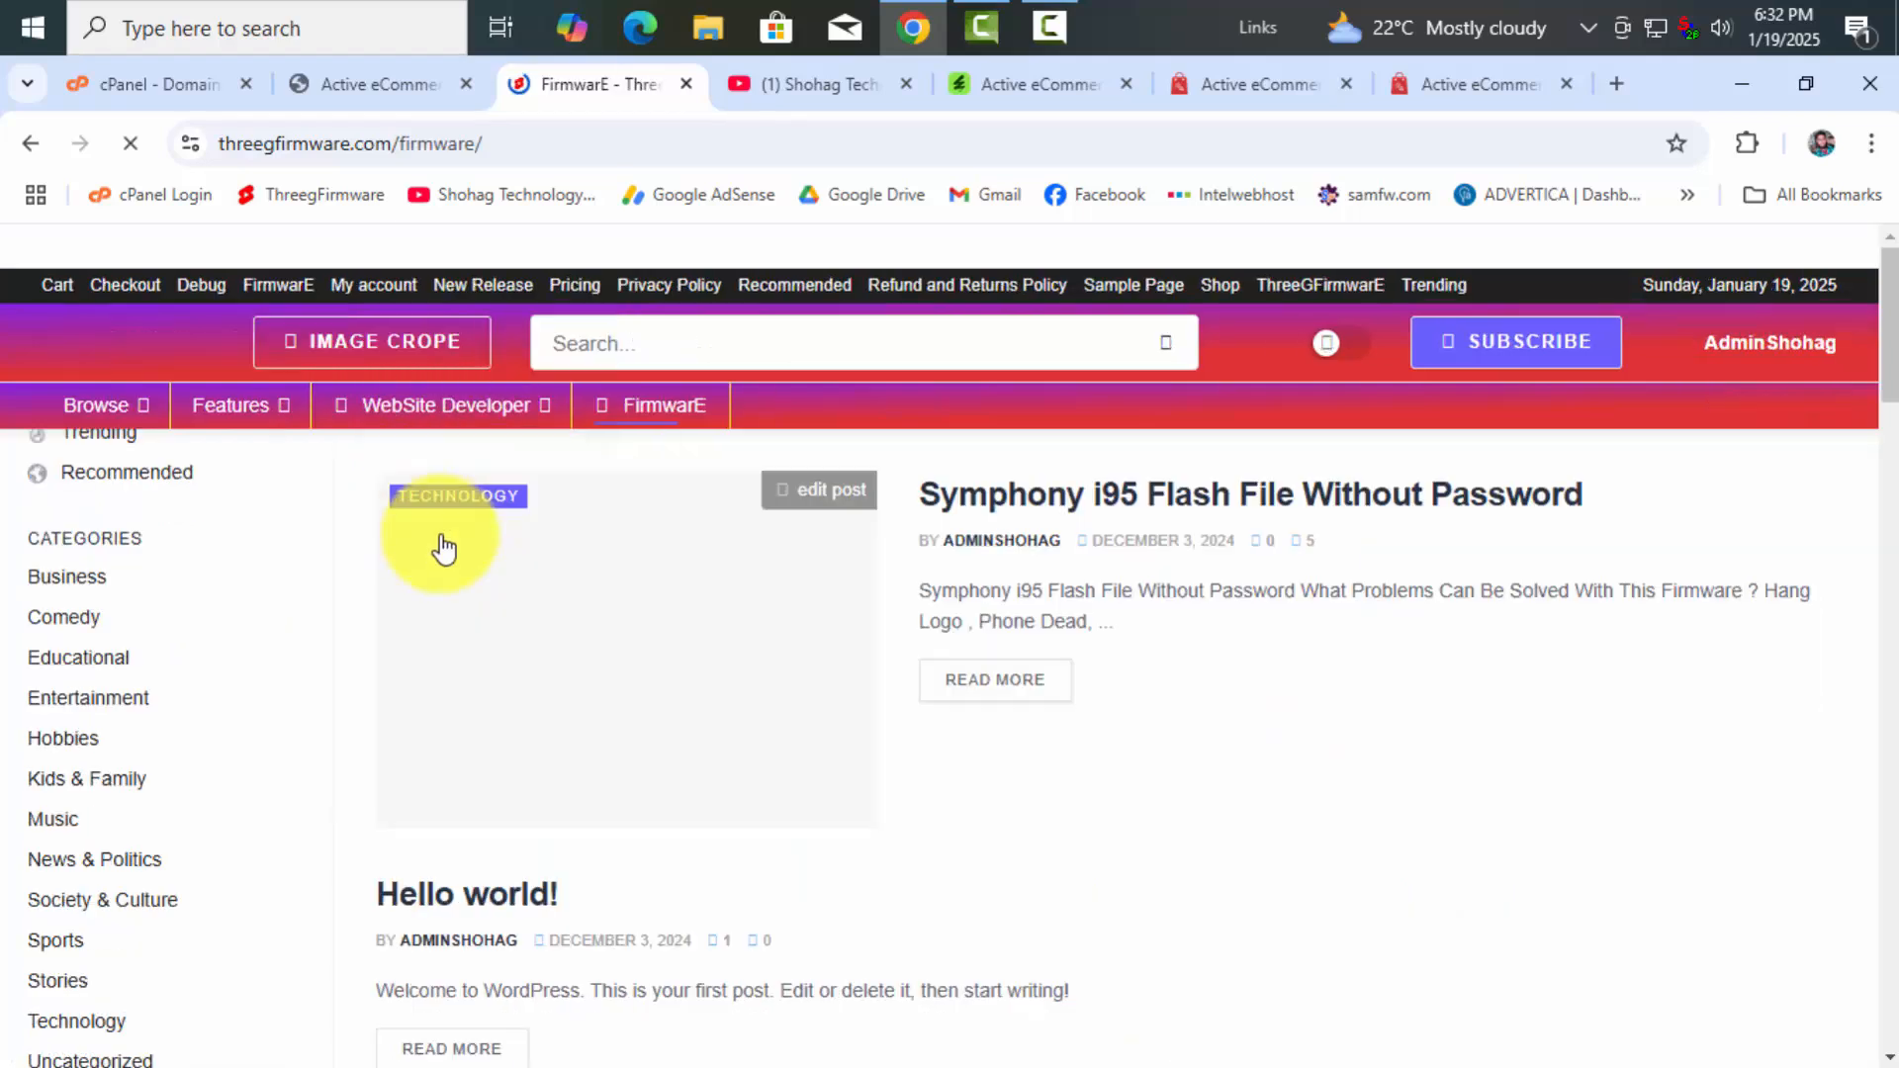
left_click(455, 405)
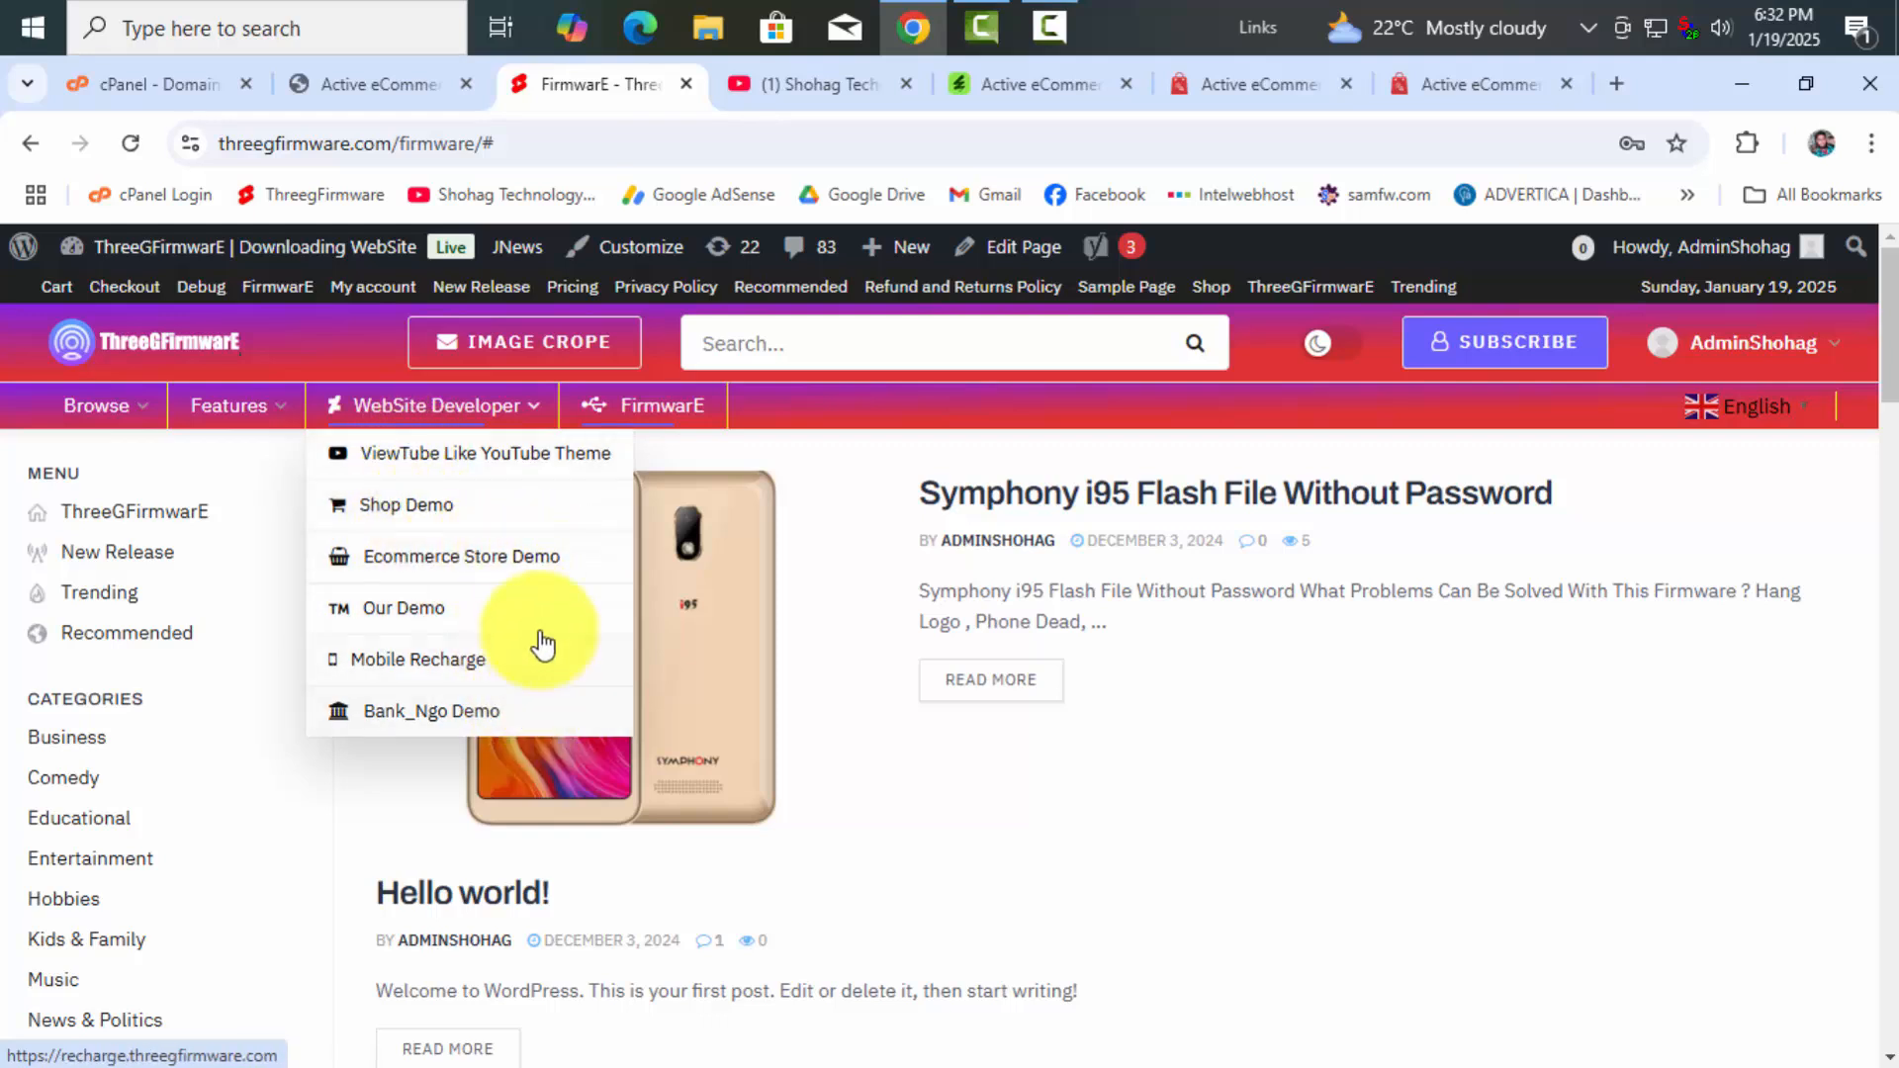
left_click(181, 364)
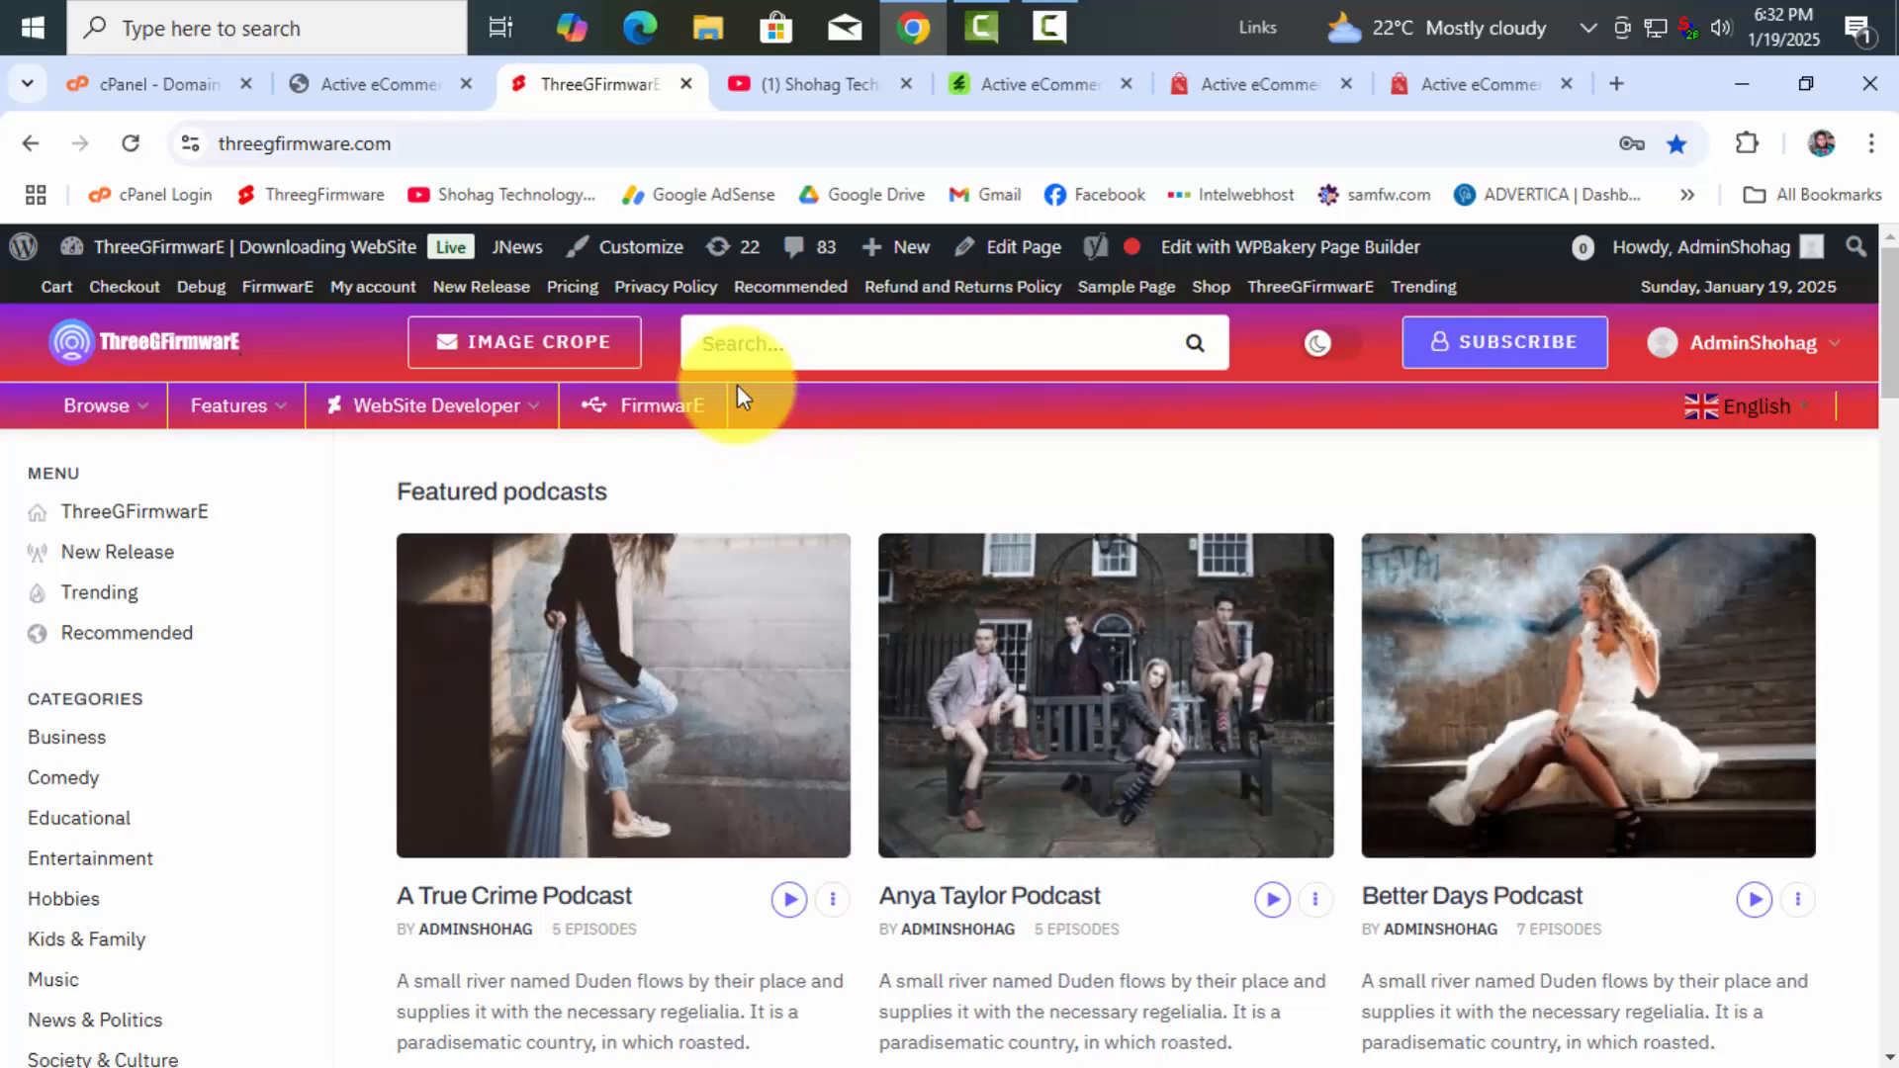
From cPanel Domains, open the store subdomain's document root in File Manager
left_click(176, 87)
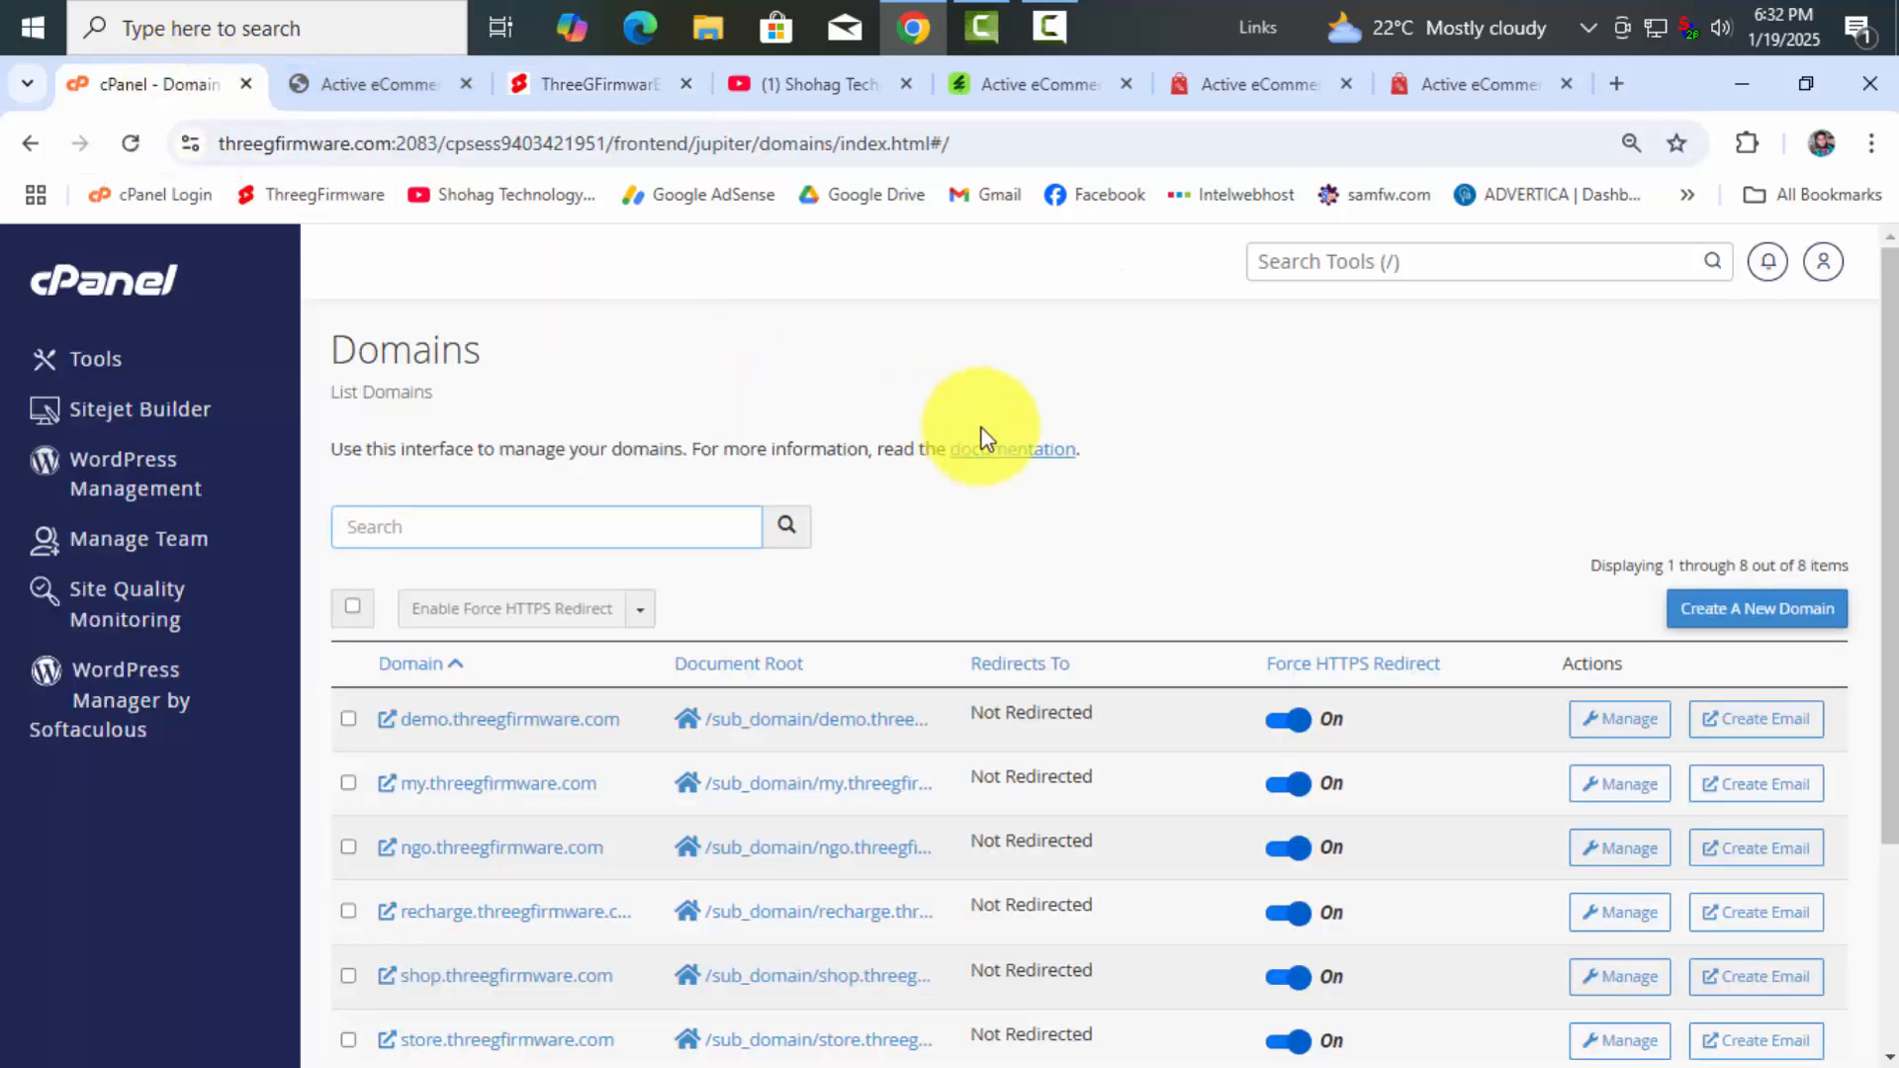
scroll(984, 438, "down", 3)
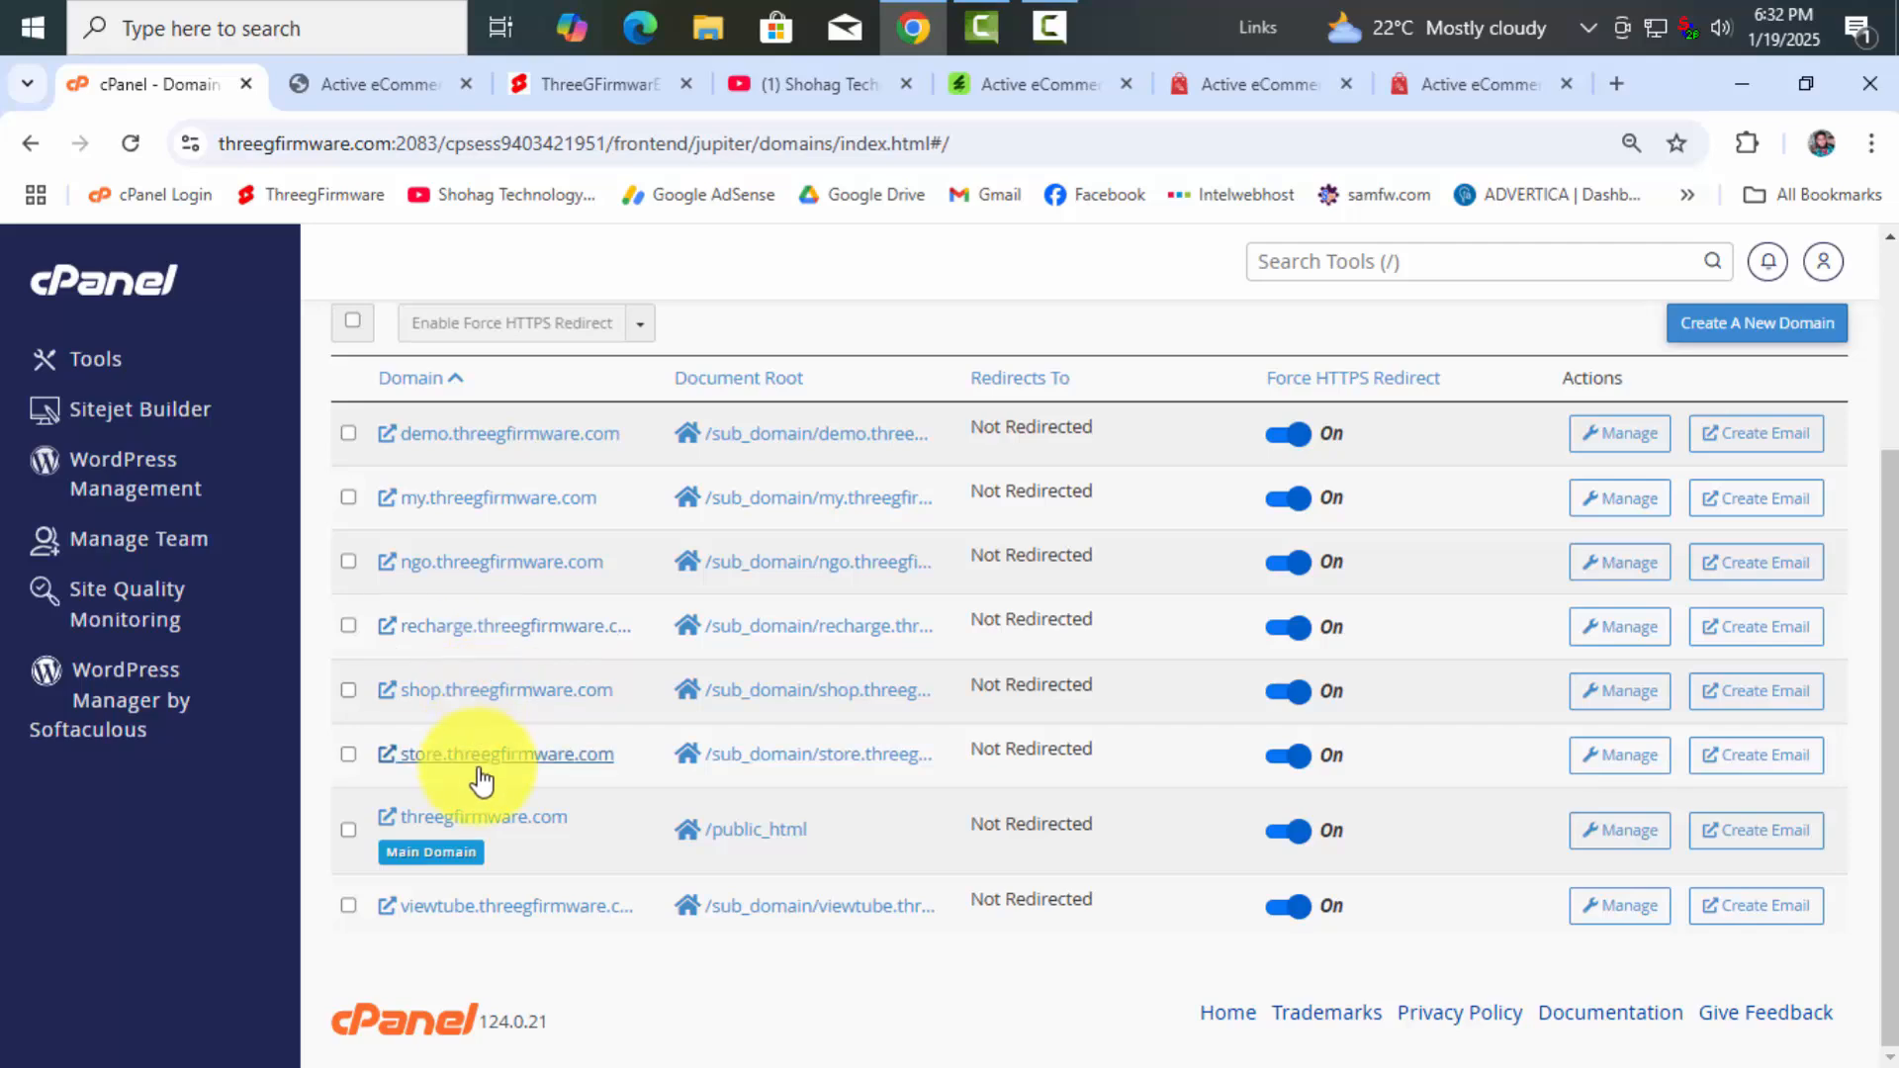
left_click(311, 89)
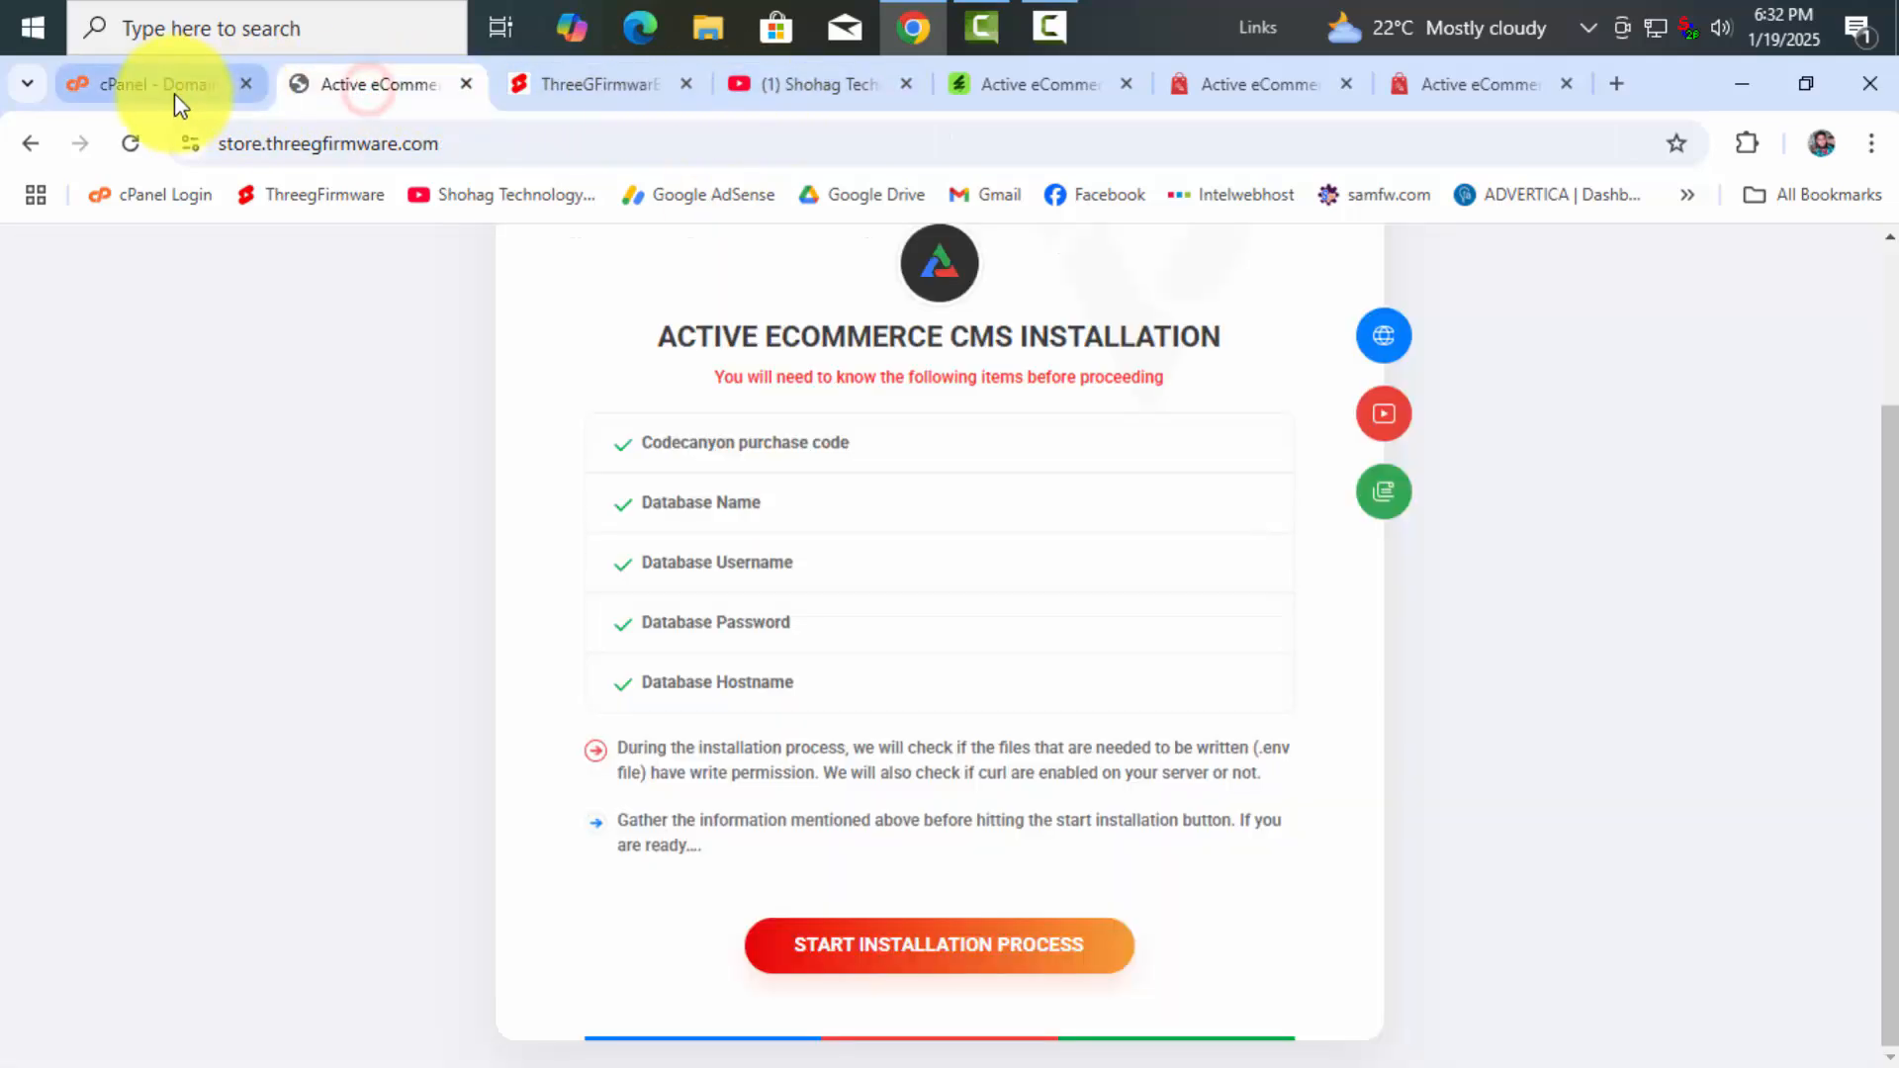
left_click(174, 93)
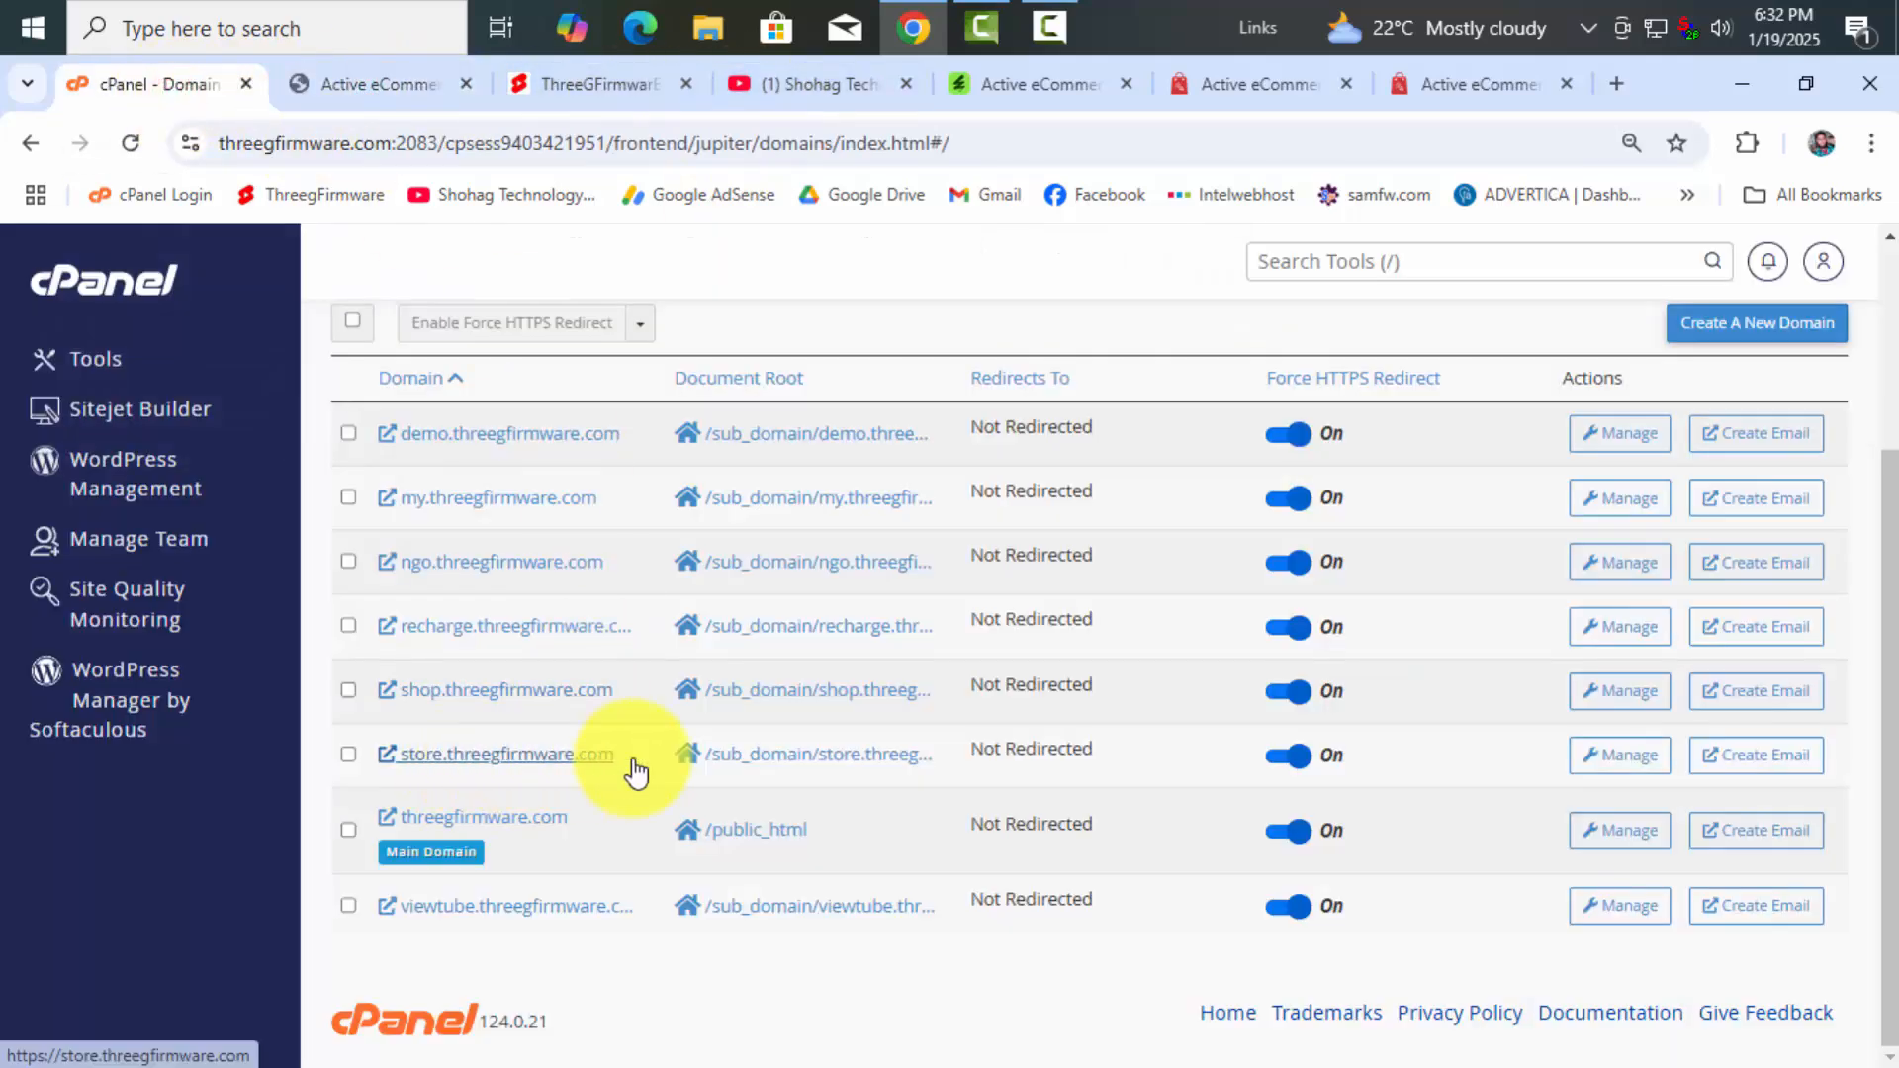
left_click(740, 755)
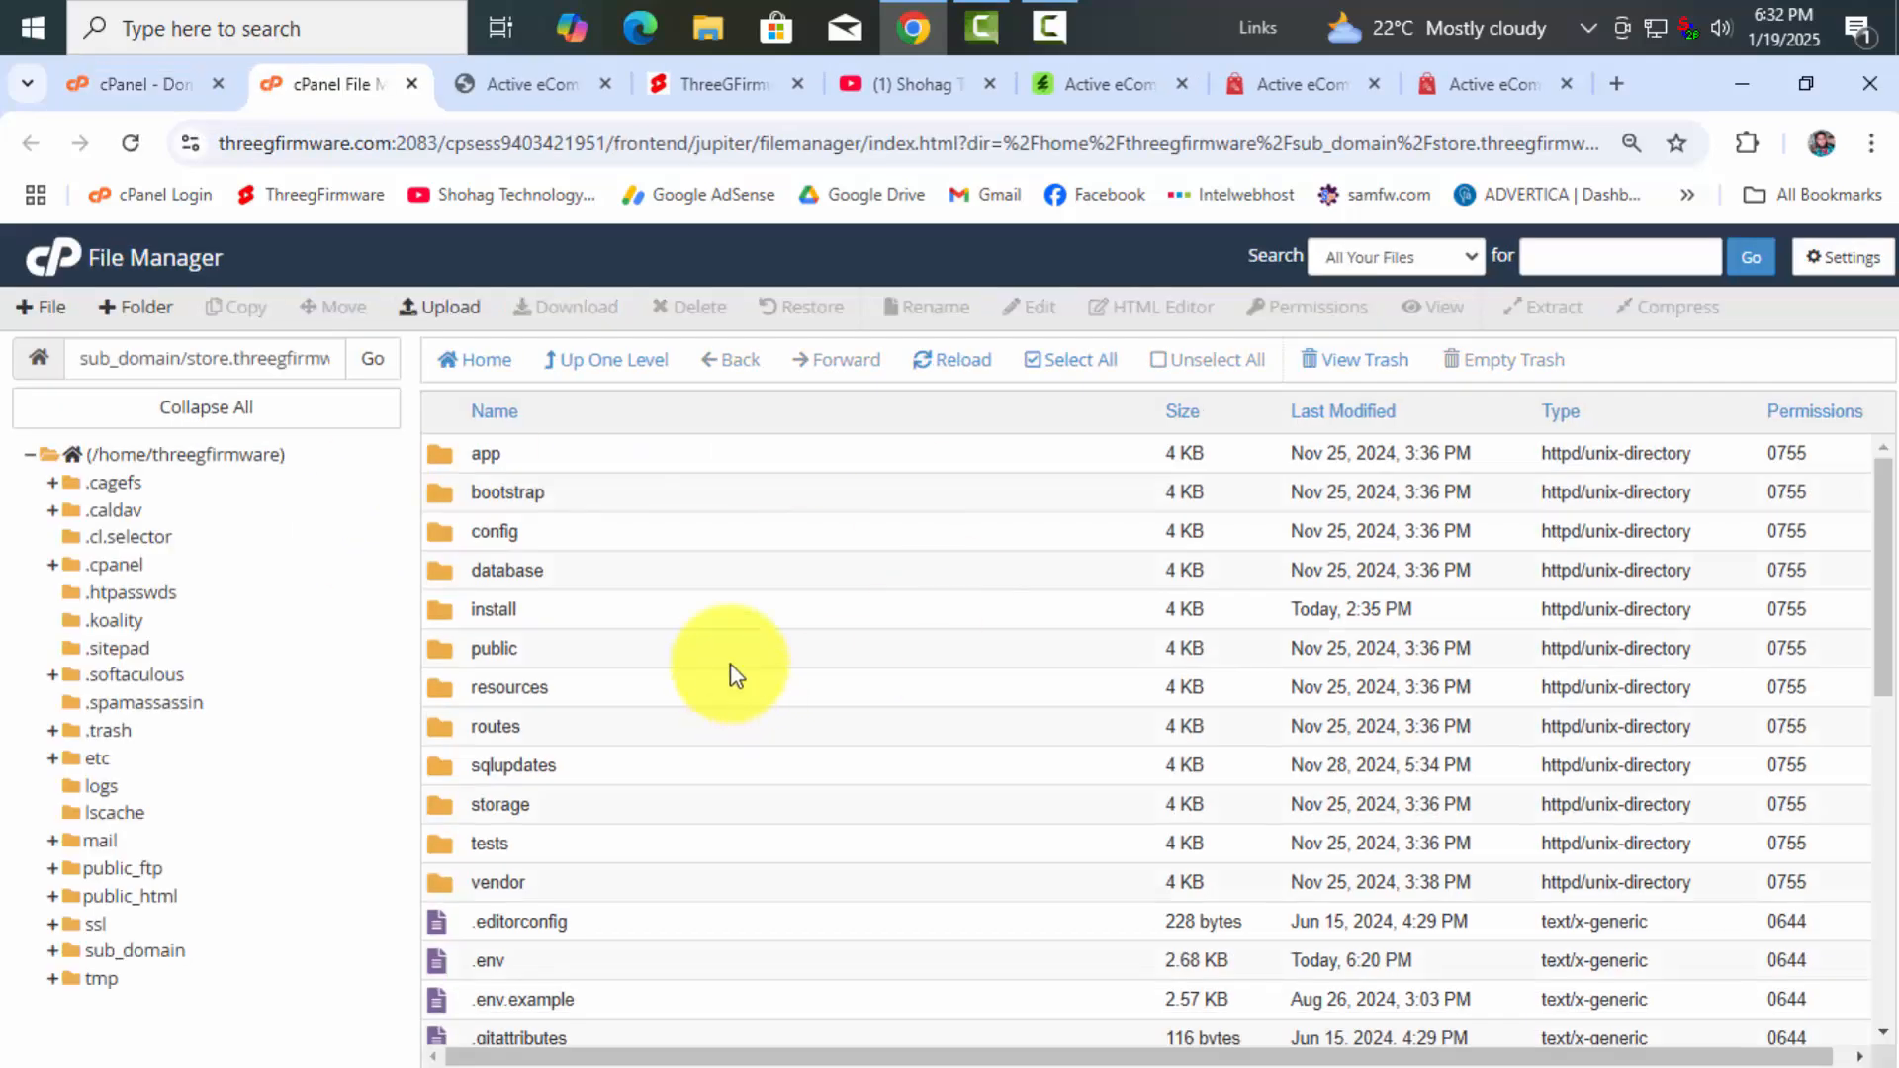
Begin a file upload, then highlight the CodeCanyon product title and $59 price
left_click(444, 307)
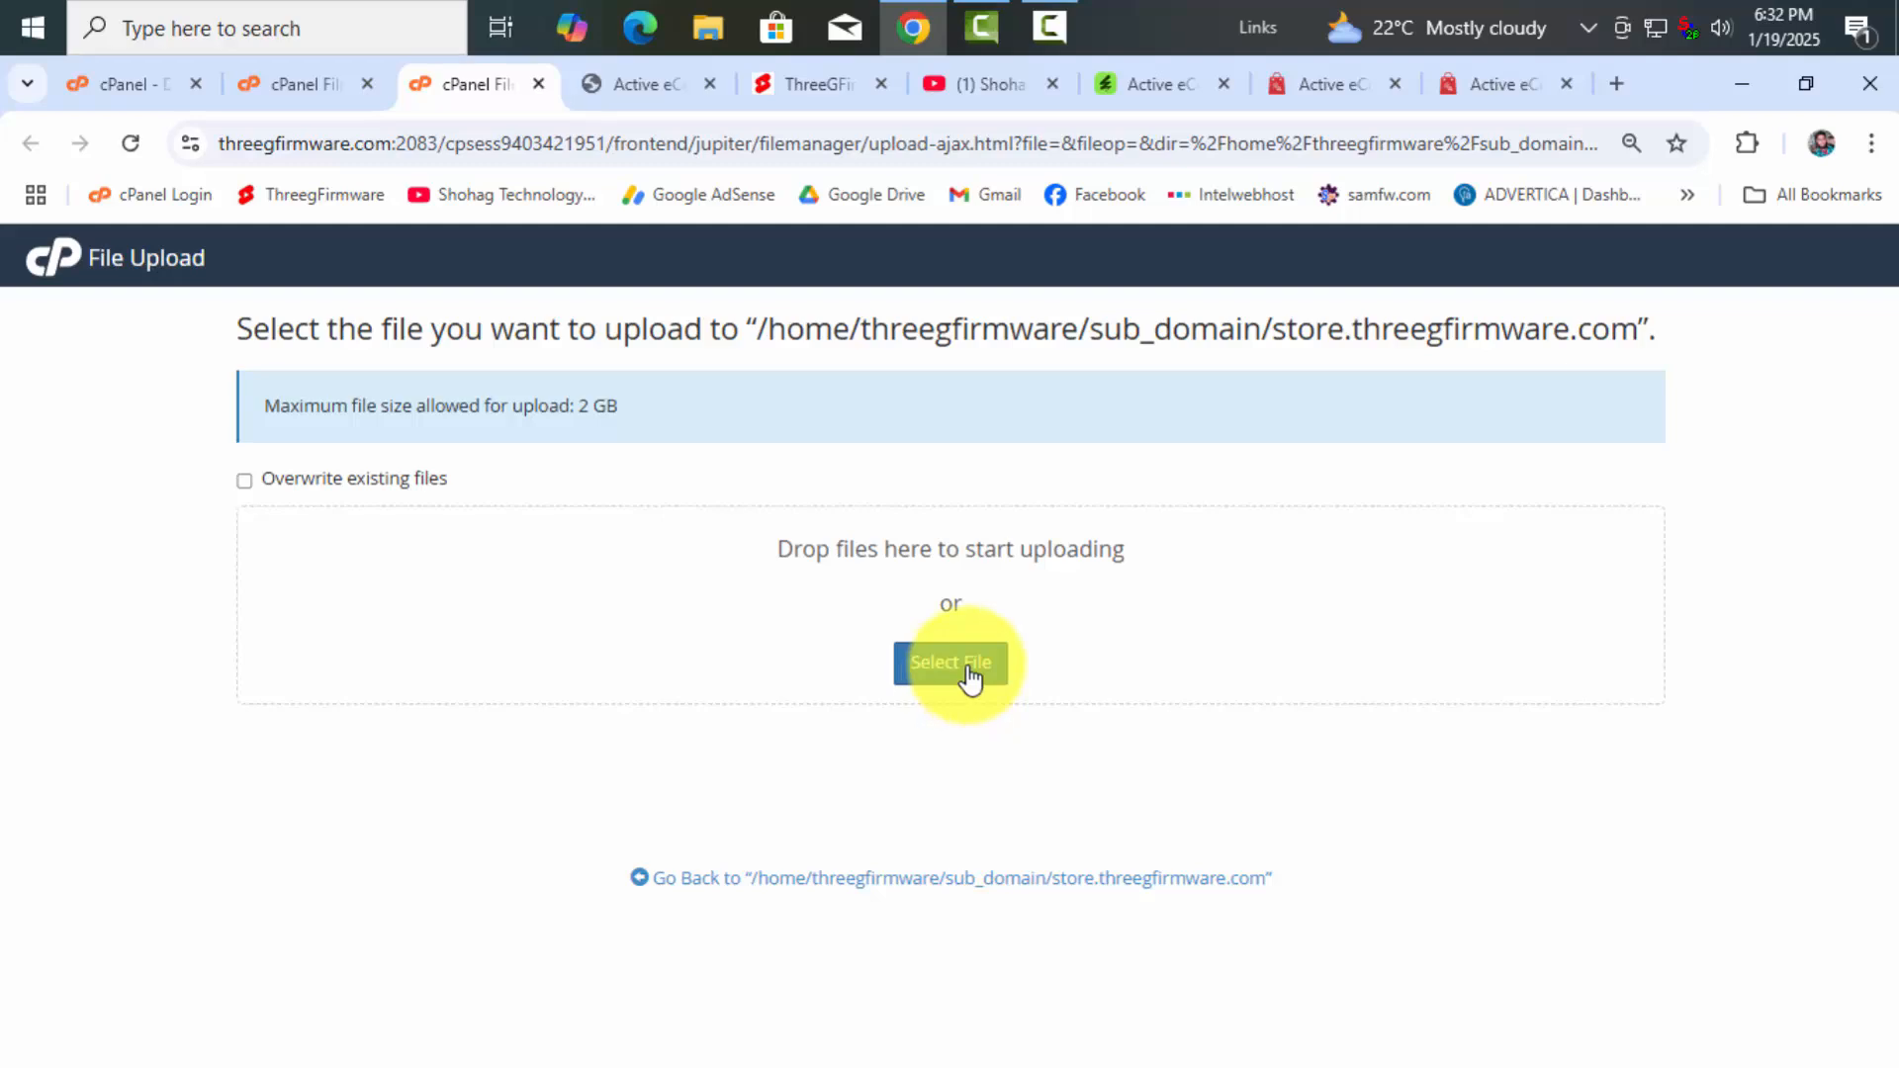
left_click(1147, 91)
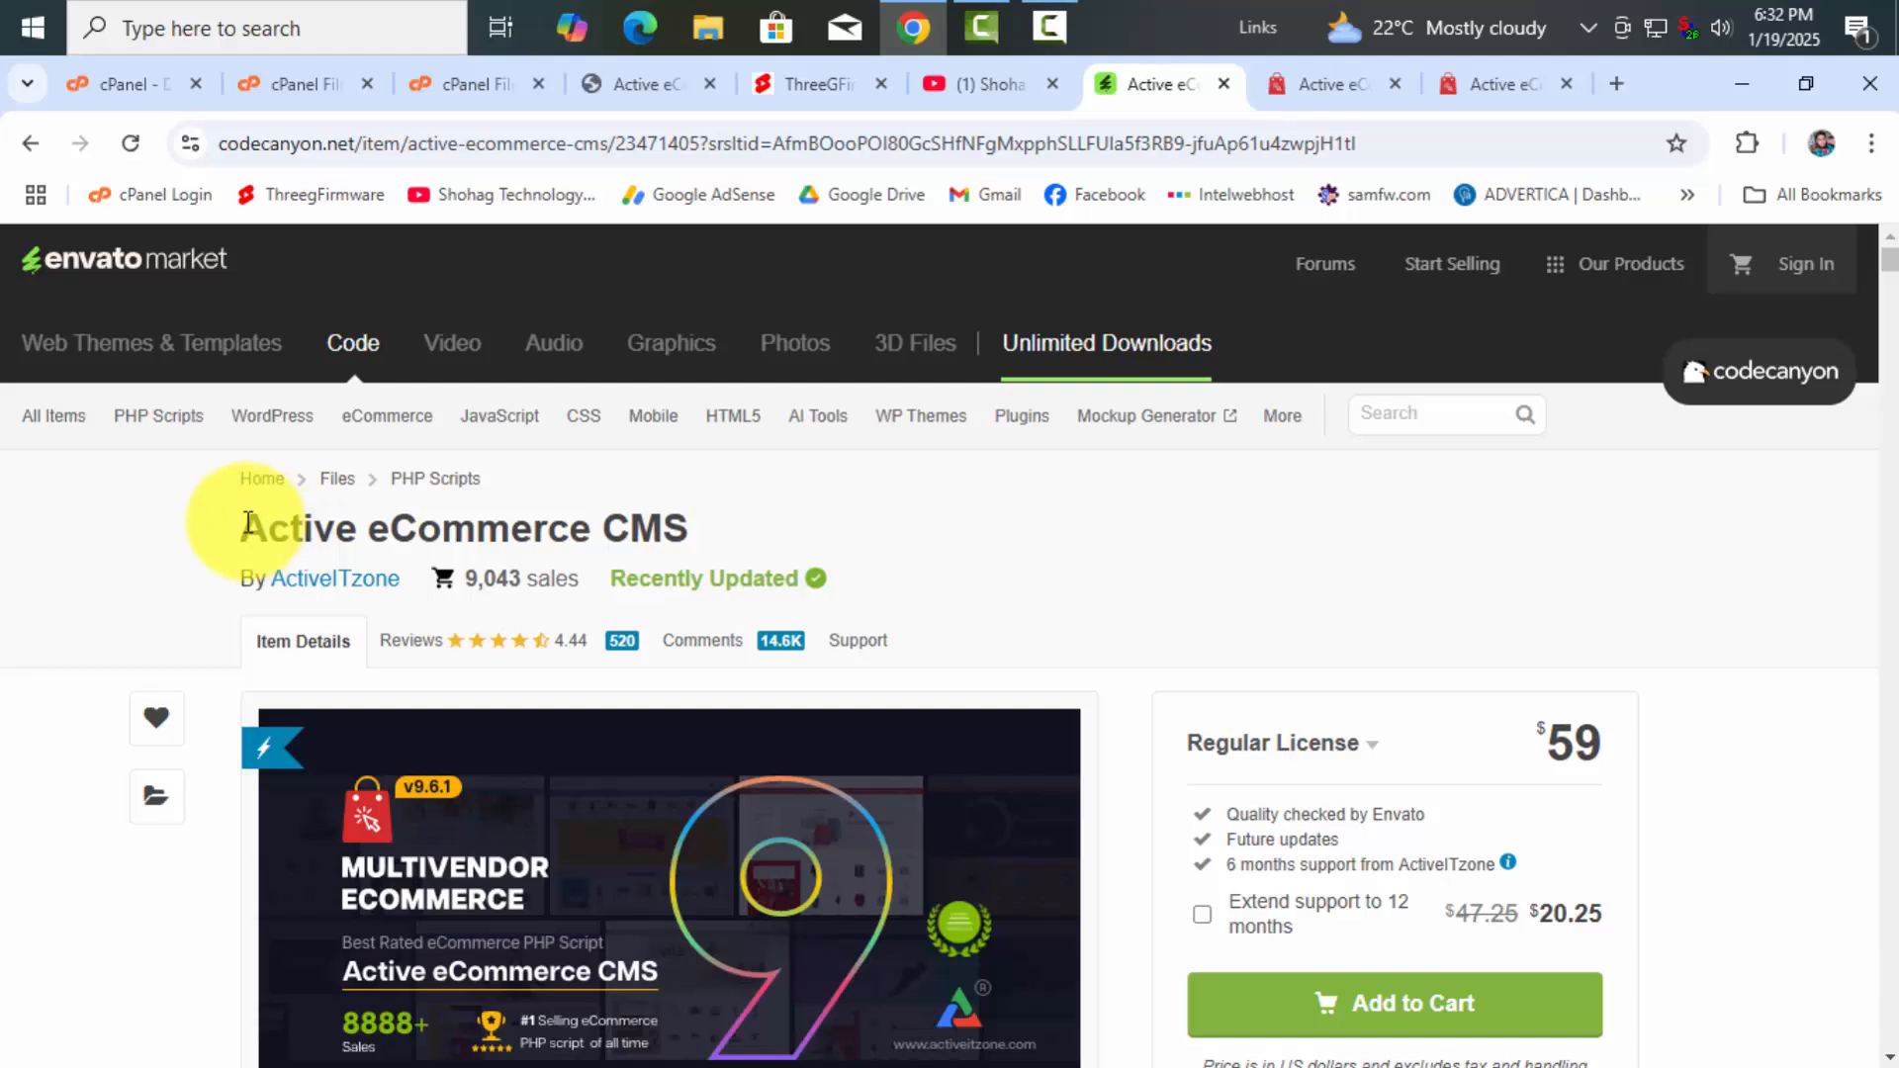
left_click_drag(247, 521, 729, 521)
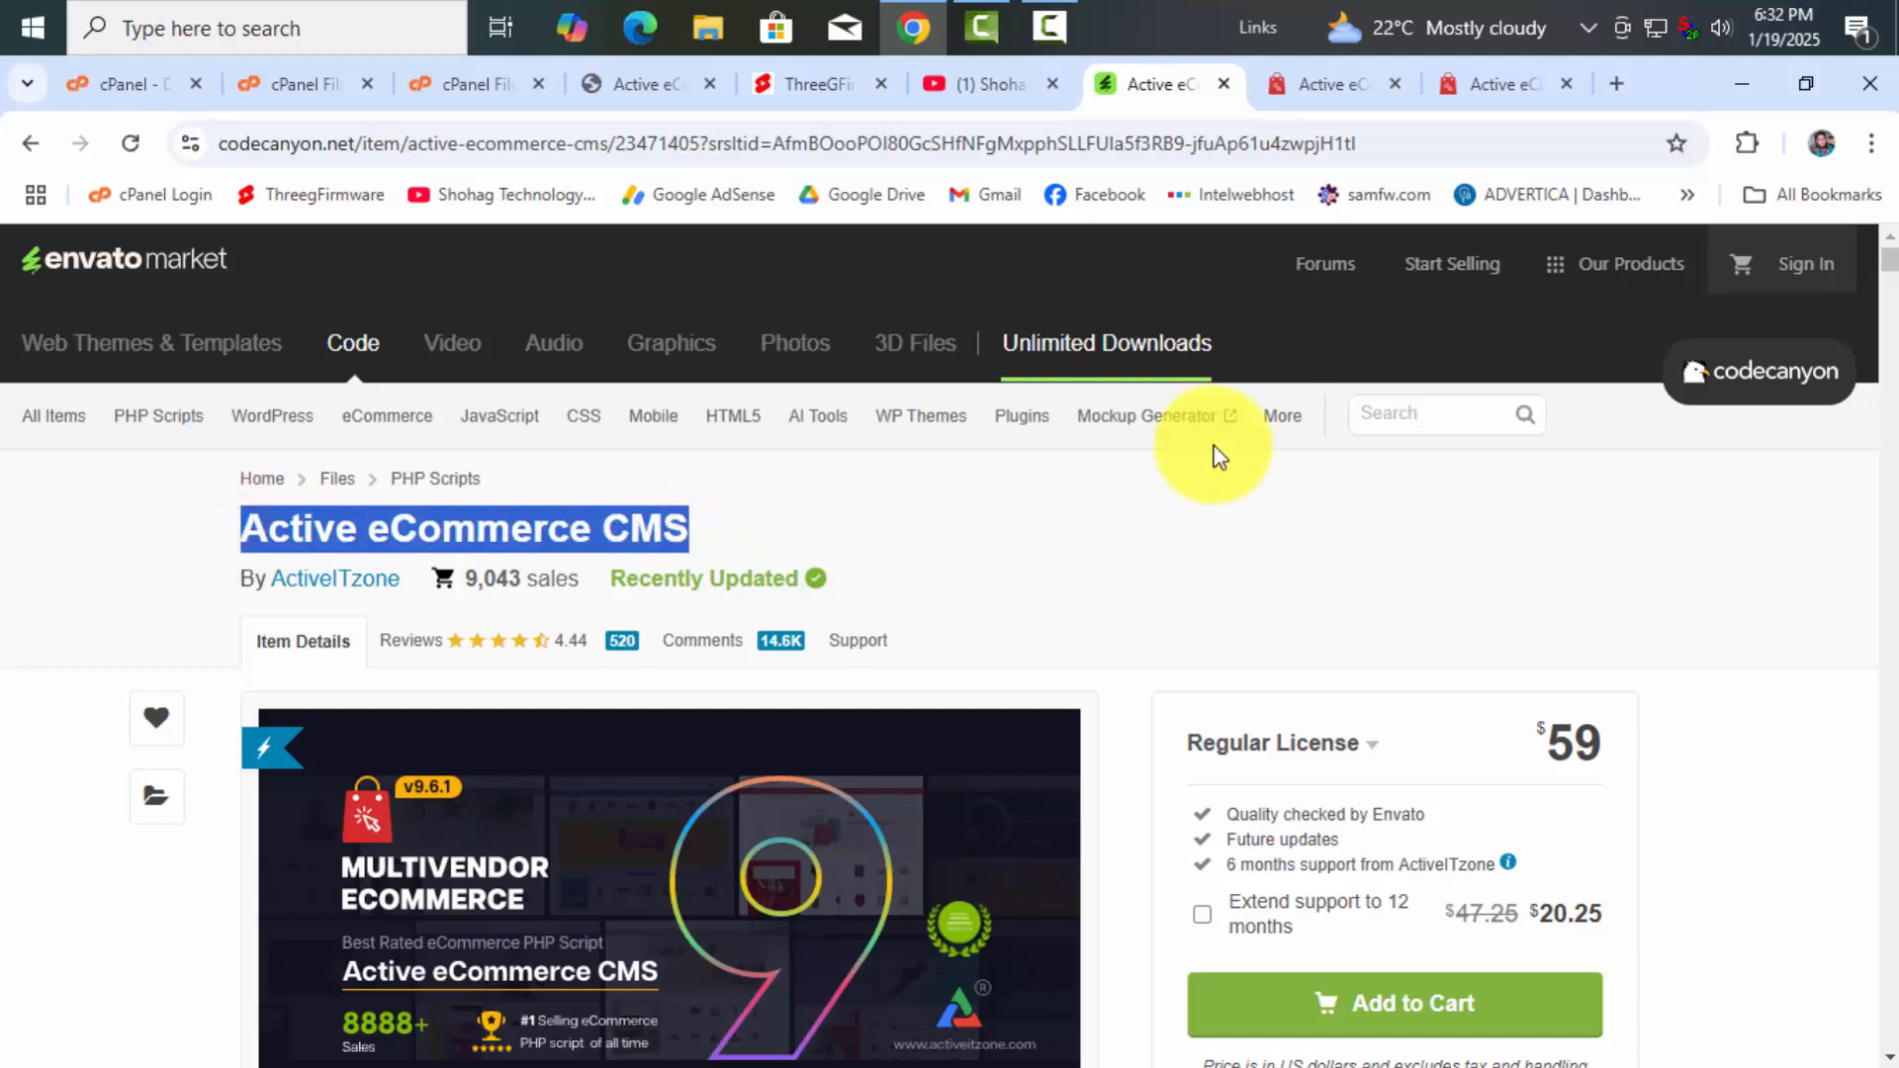
scroll(1459, 502, "down", 1)
mouse_move(1541, 597)
left_mouse_down()
mouse_move(1635, 605)
mouse_move(1536, 608)
left_mouse_up()
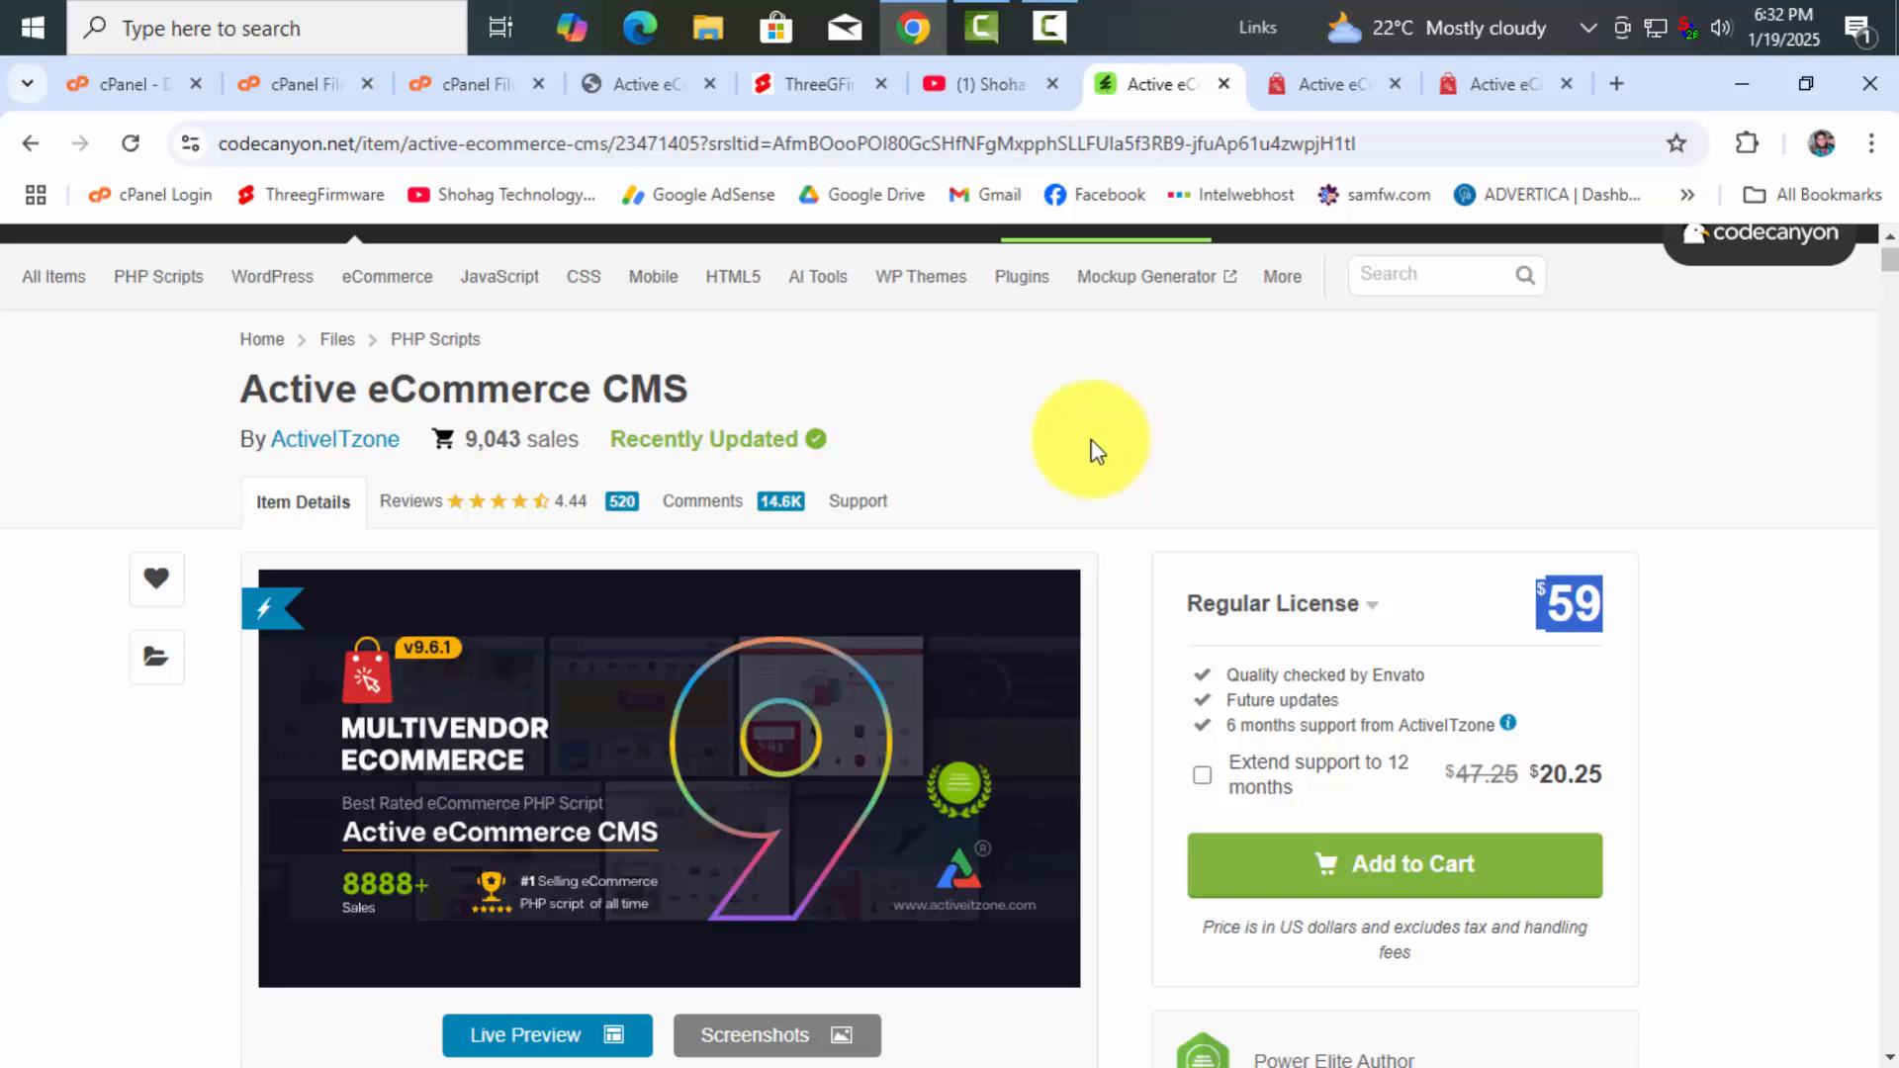
Note the installer's purchase code requirement, close the File Upload tab, and return to the installer
left_click(644, 87)
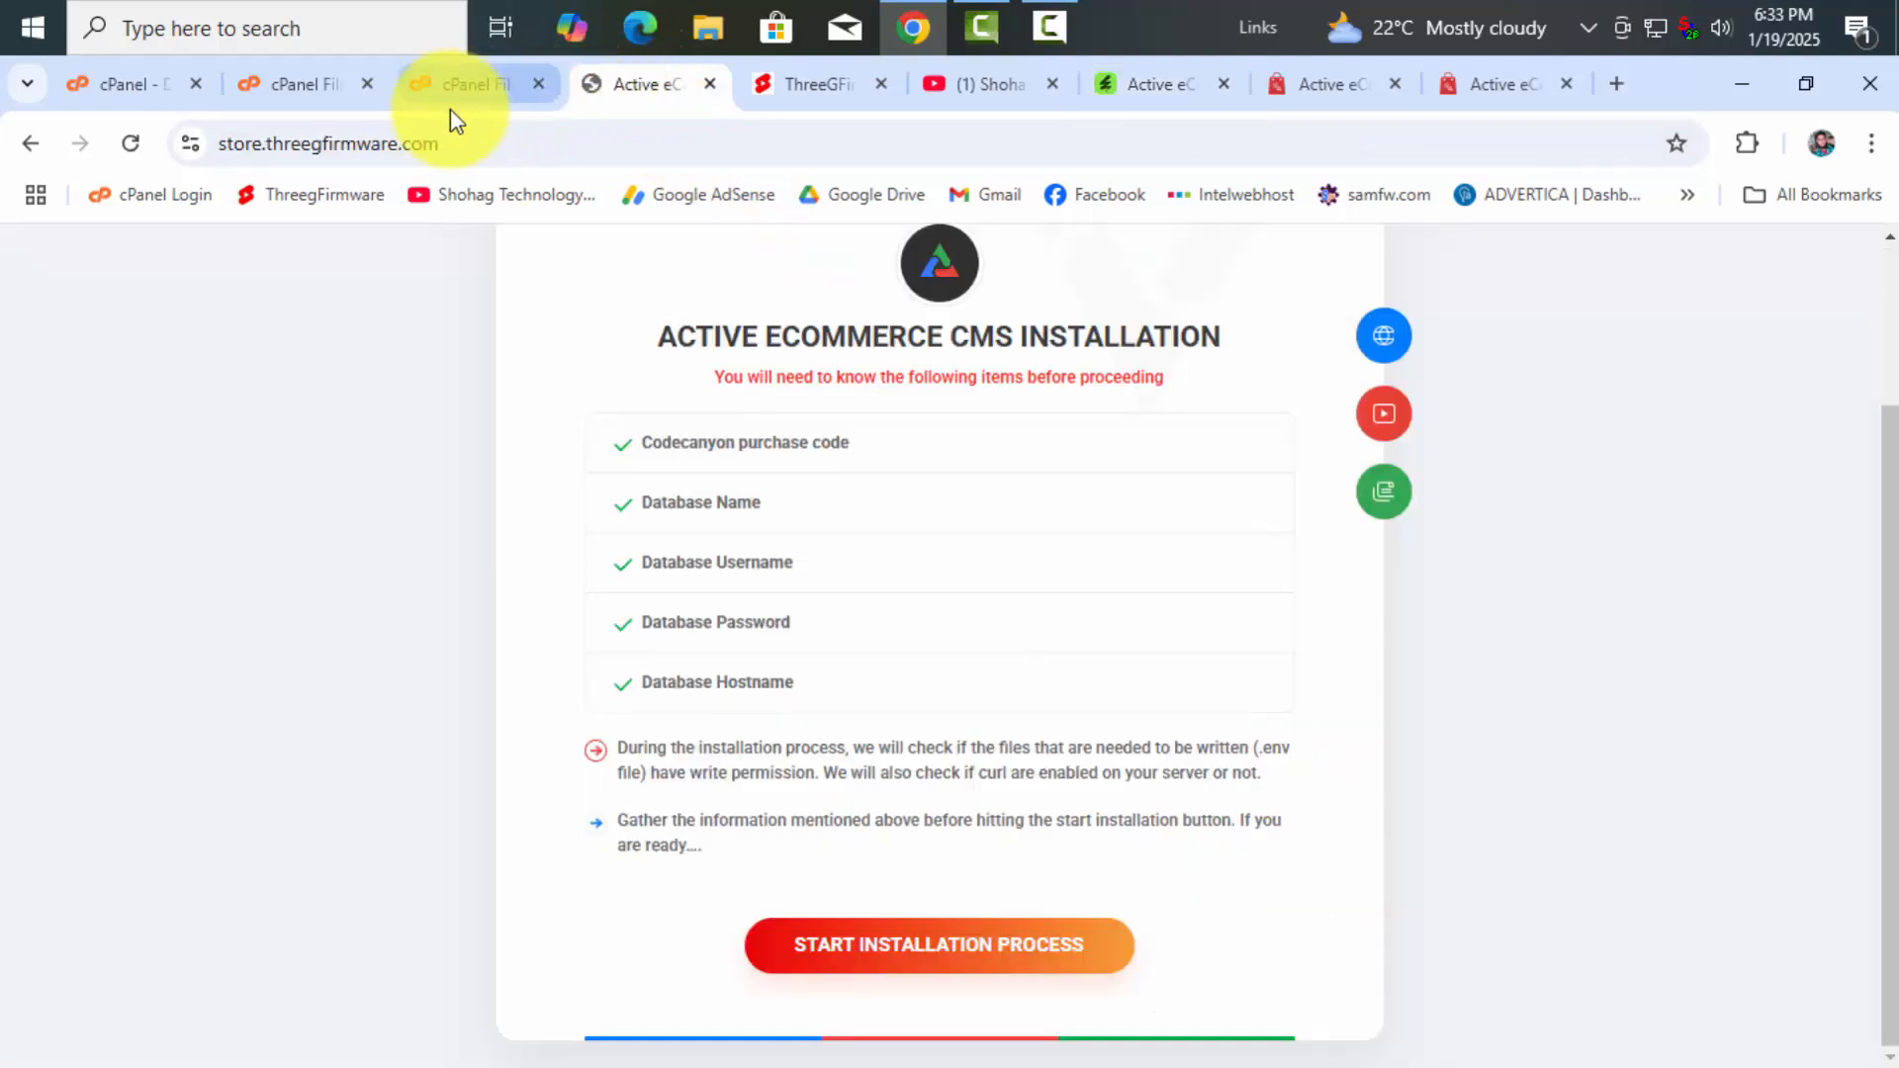
left_click_drag(640, 442, 853, 442)
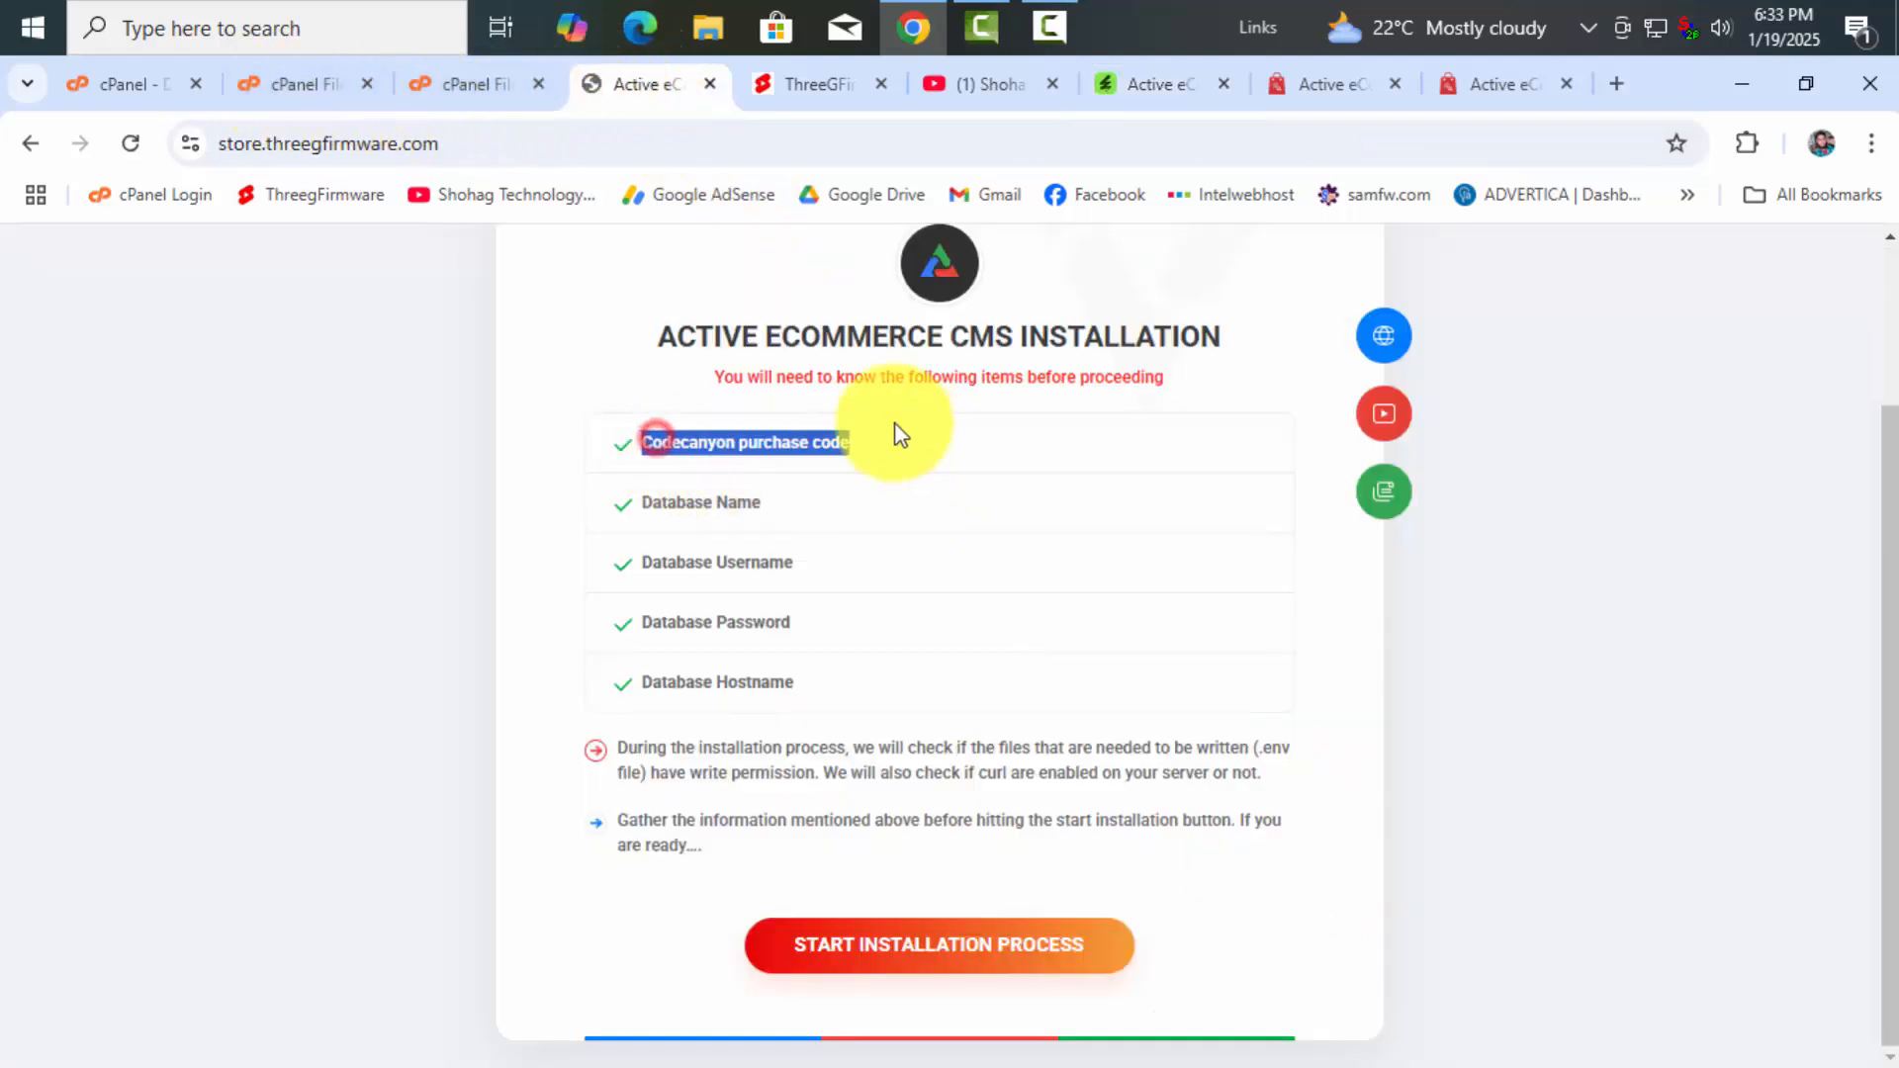
left_click(447, 83)
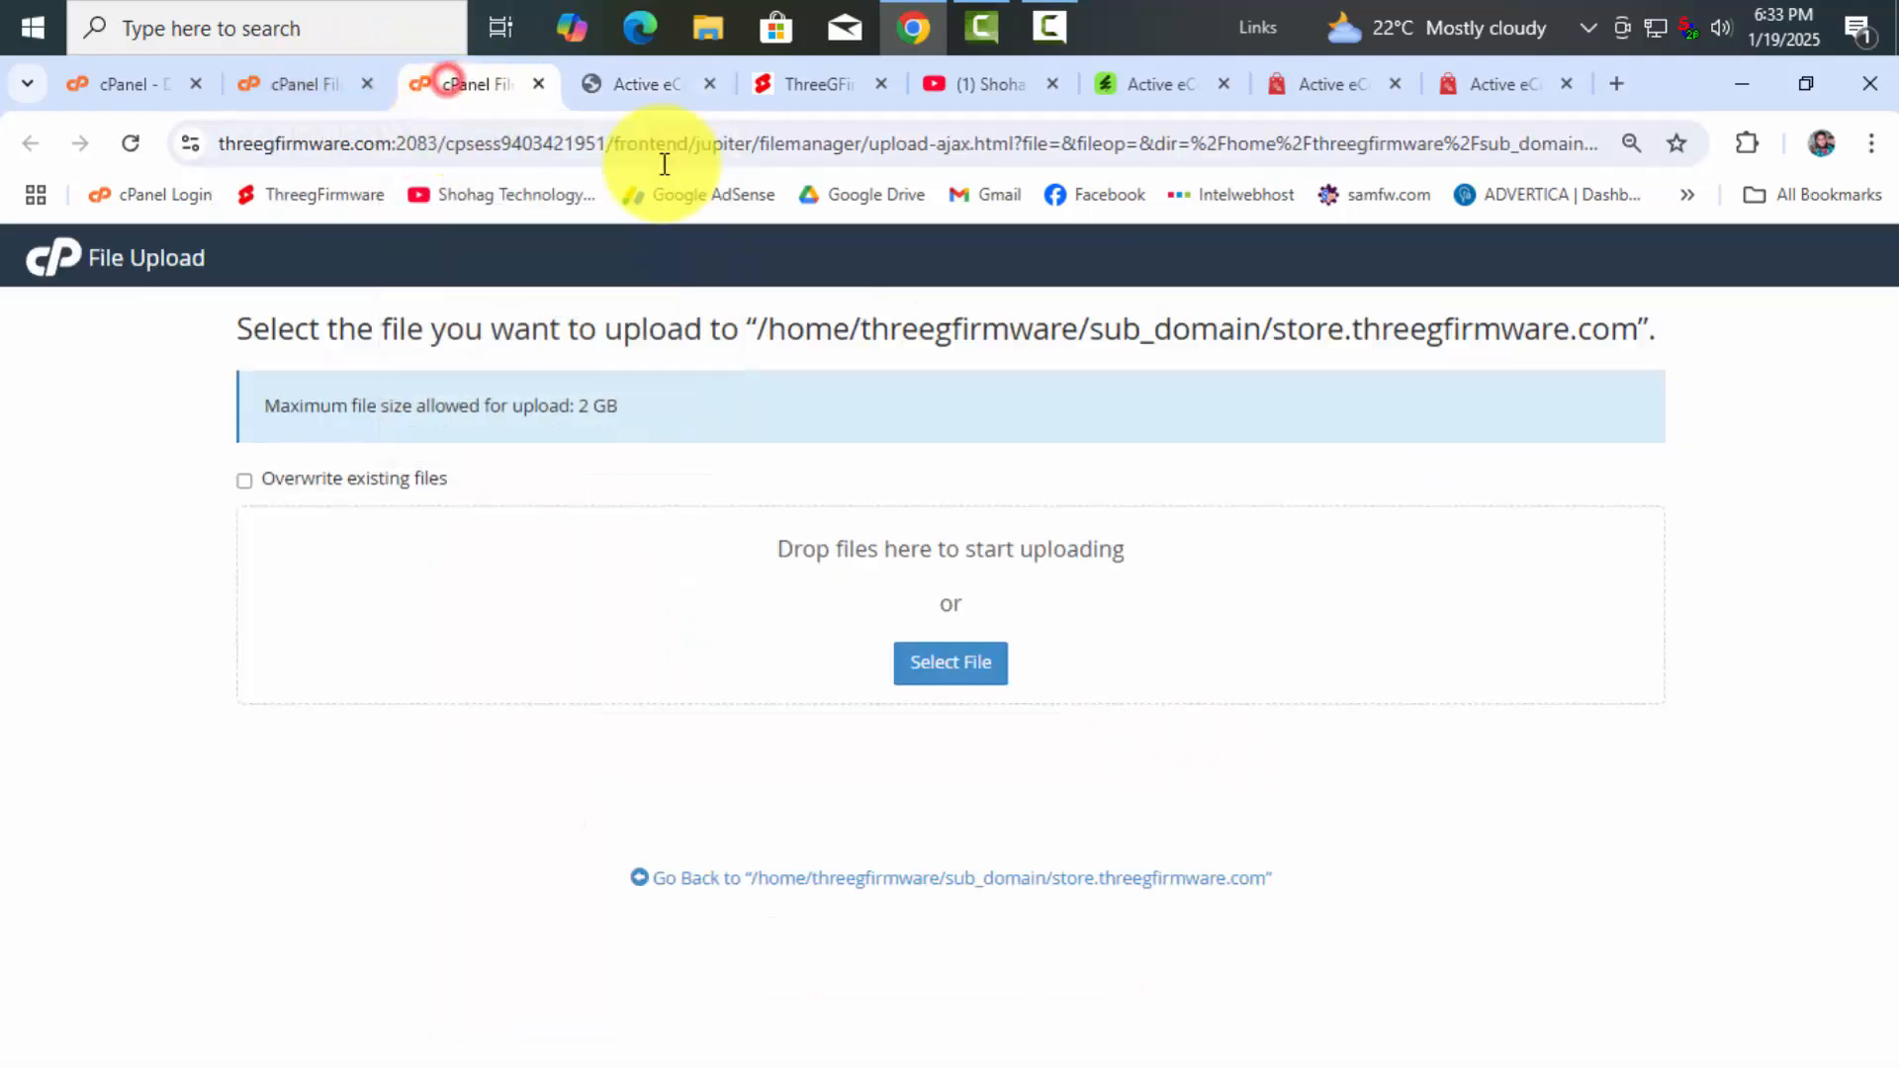
left_click(538, 83)
left_click(330, 97)
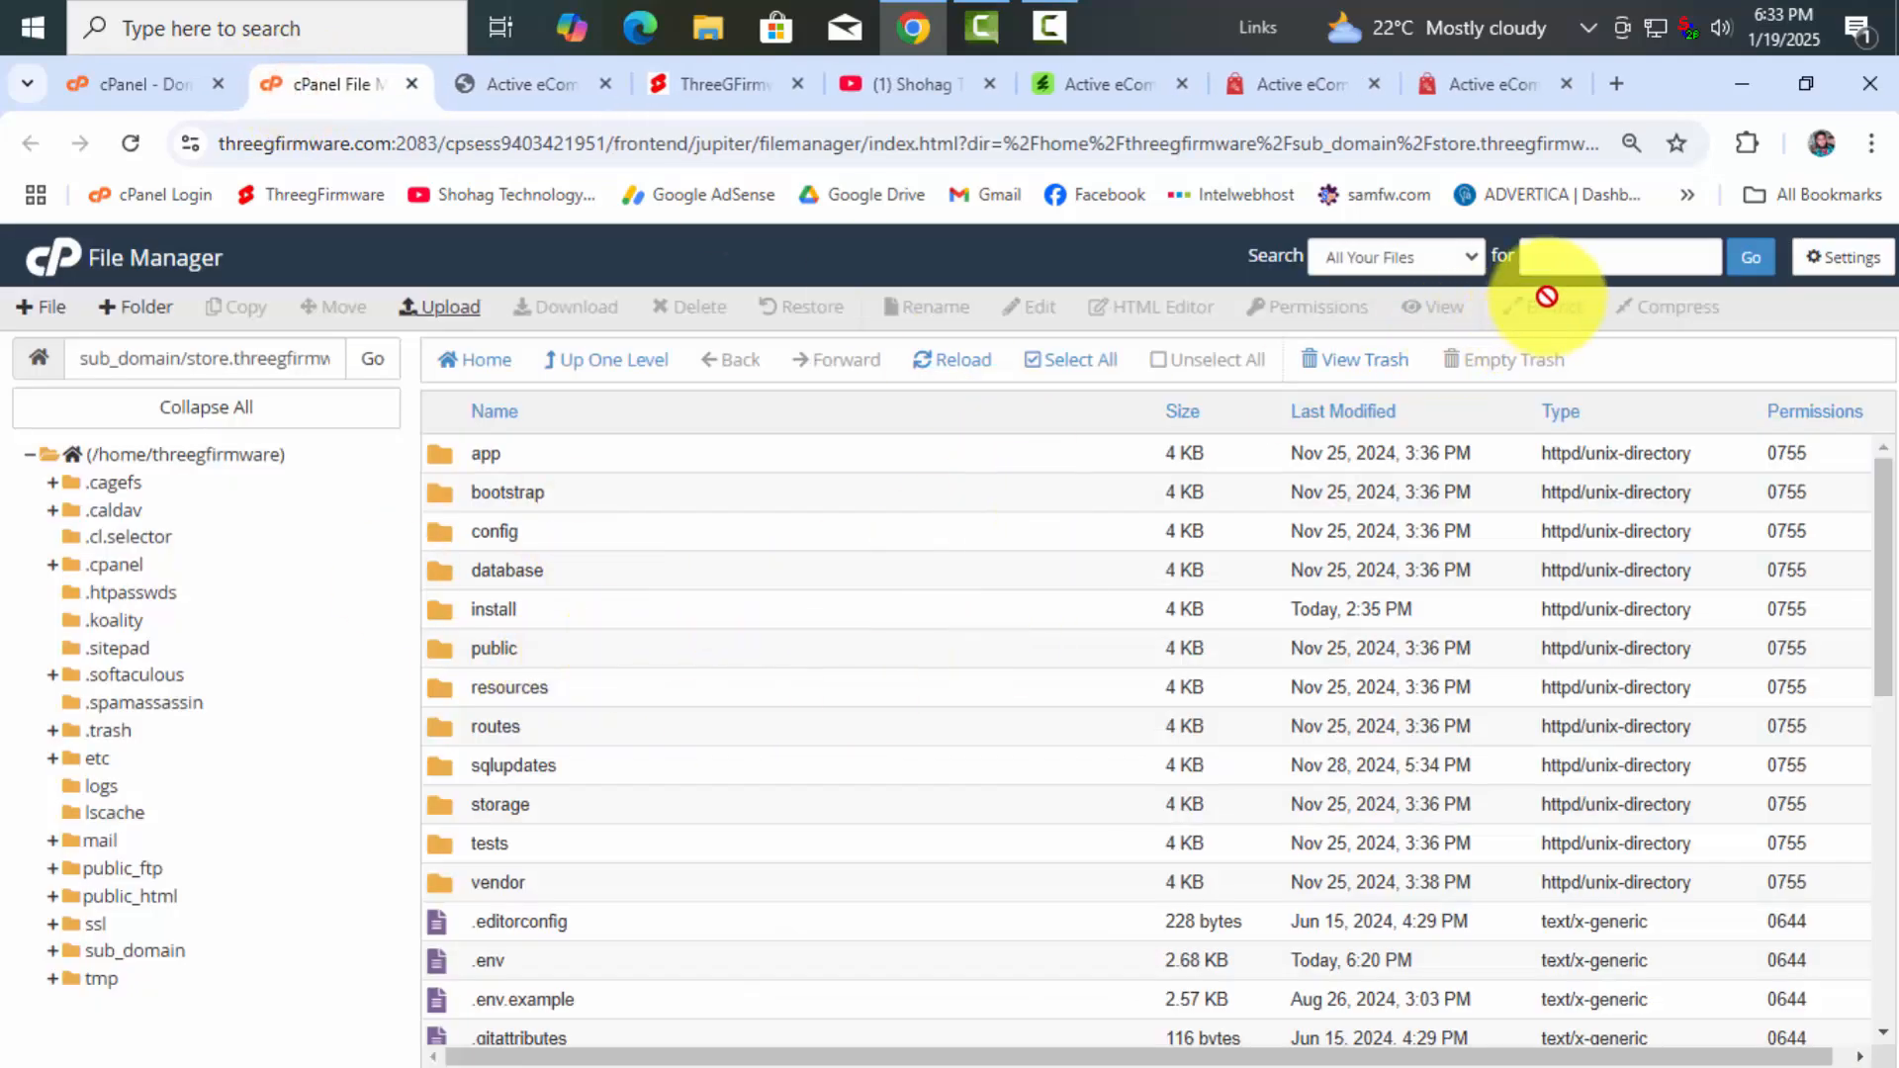
left_click(887, 484)
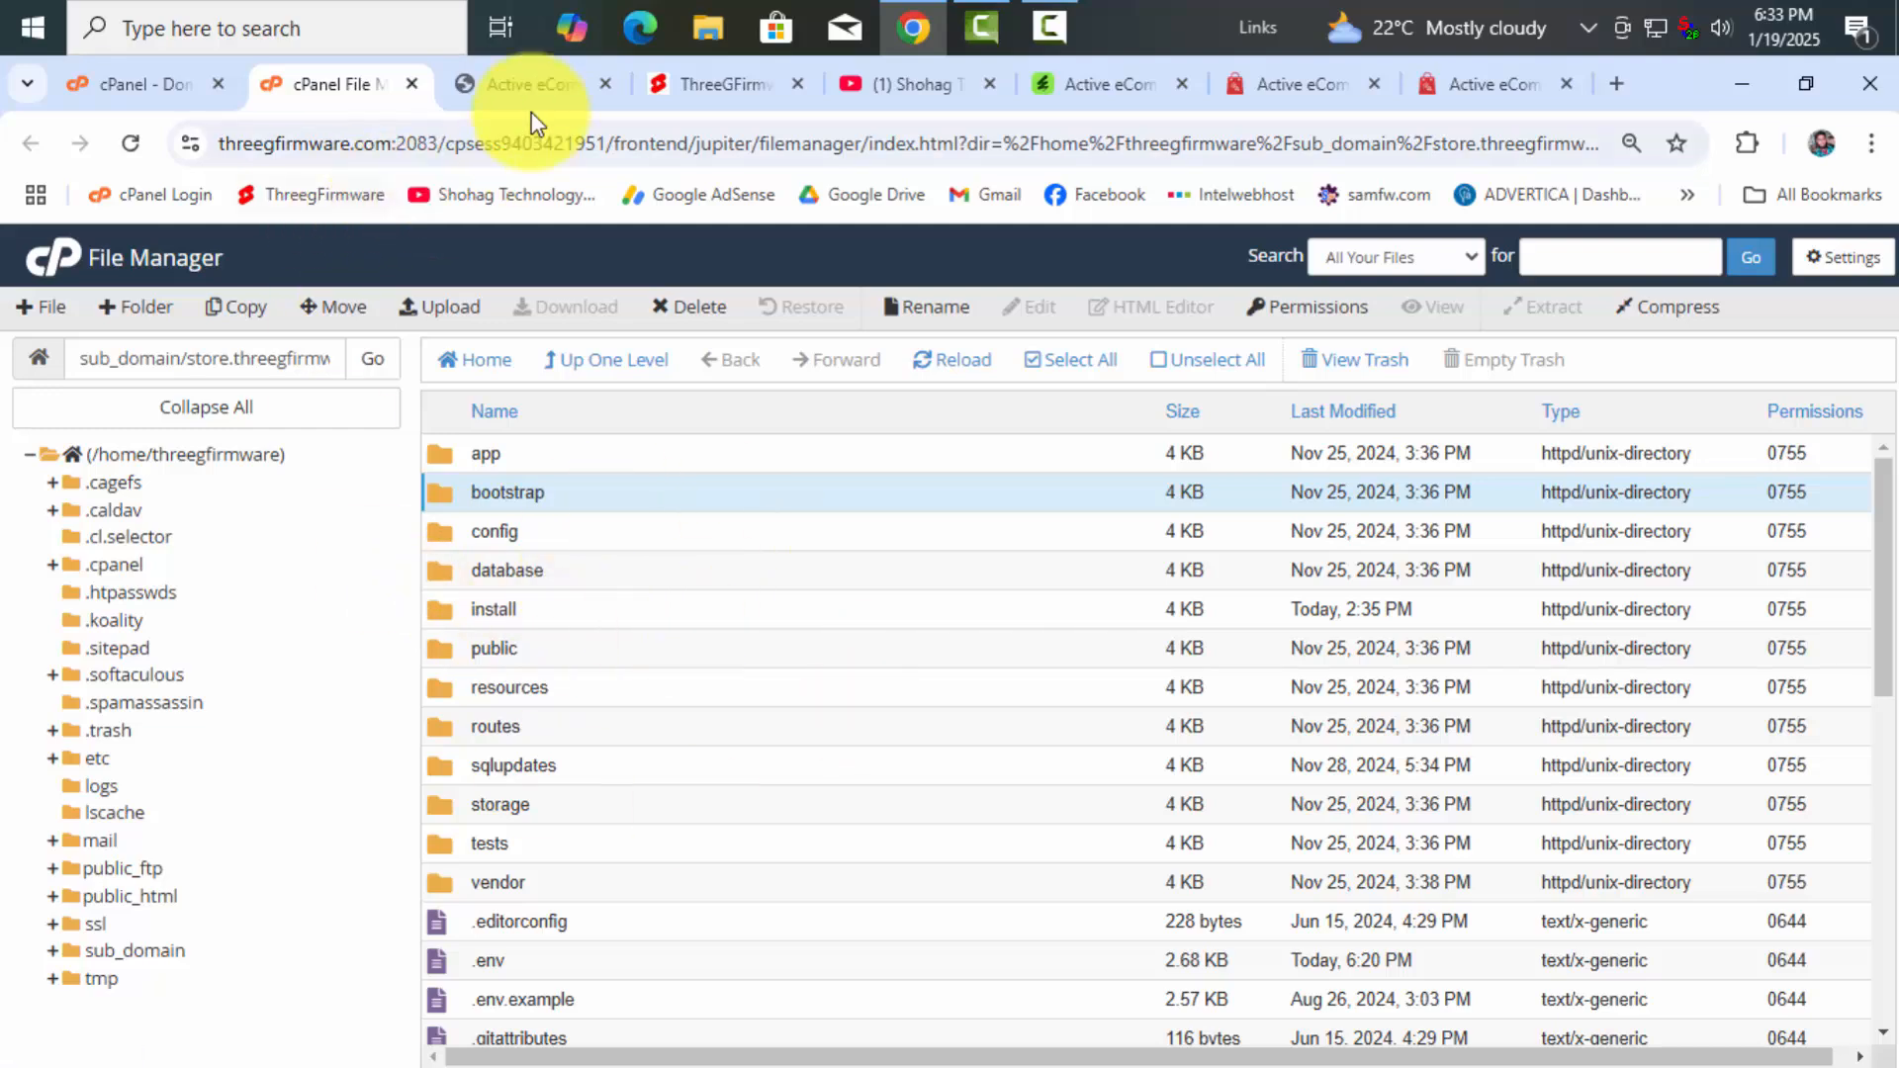
left_click(524, 85)
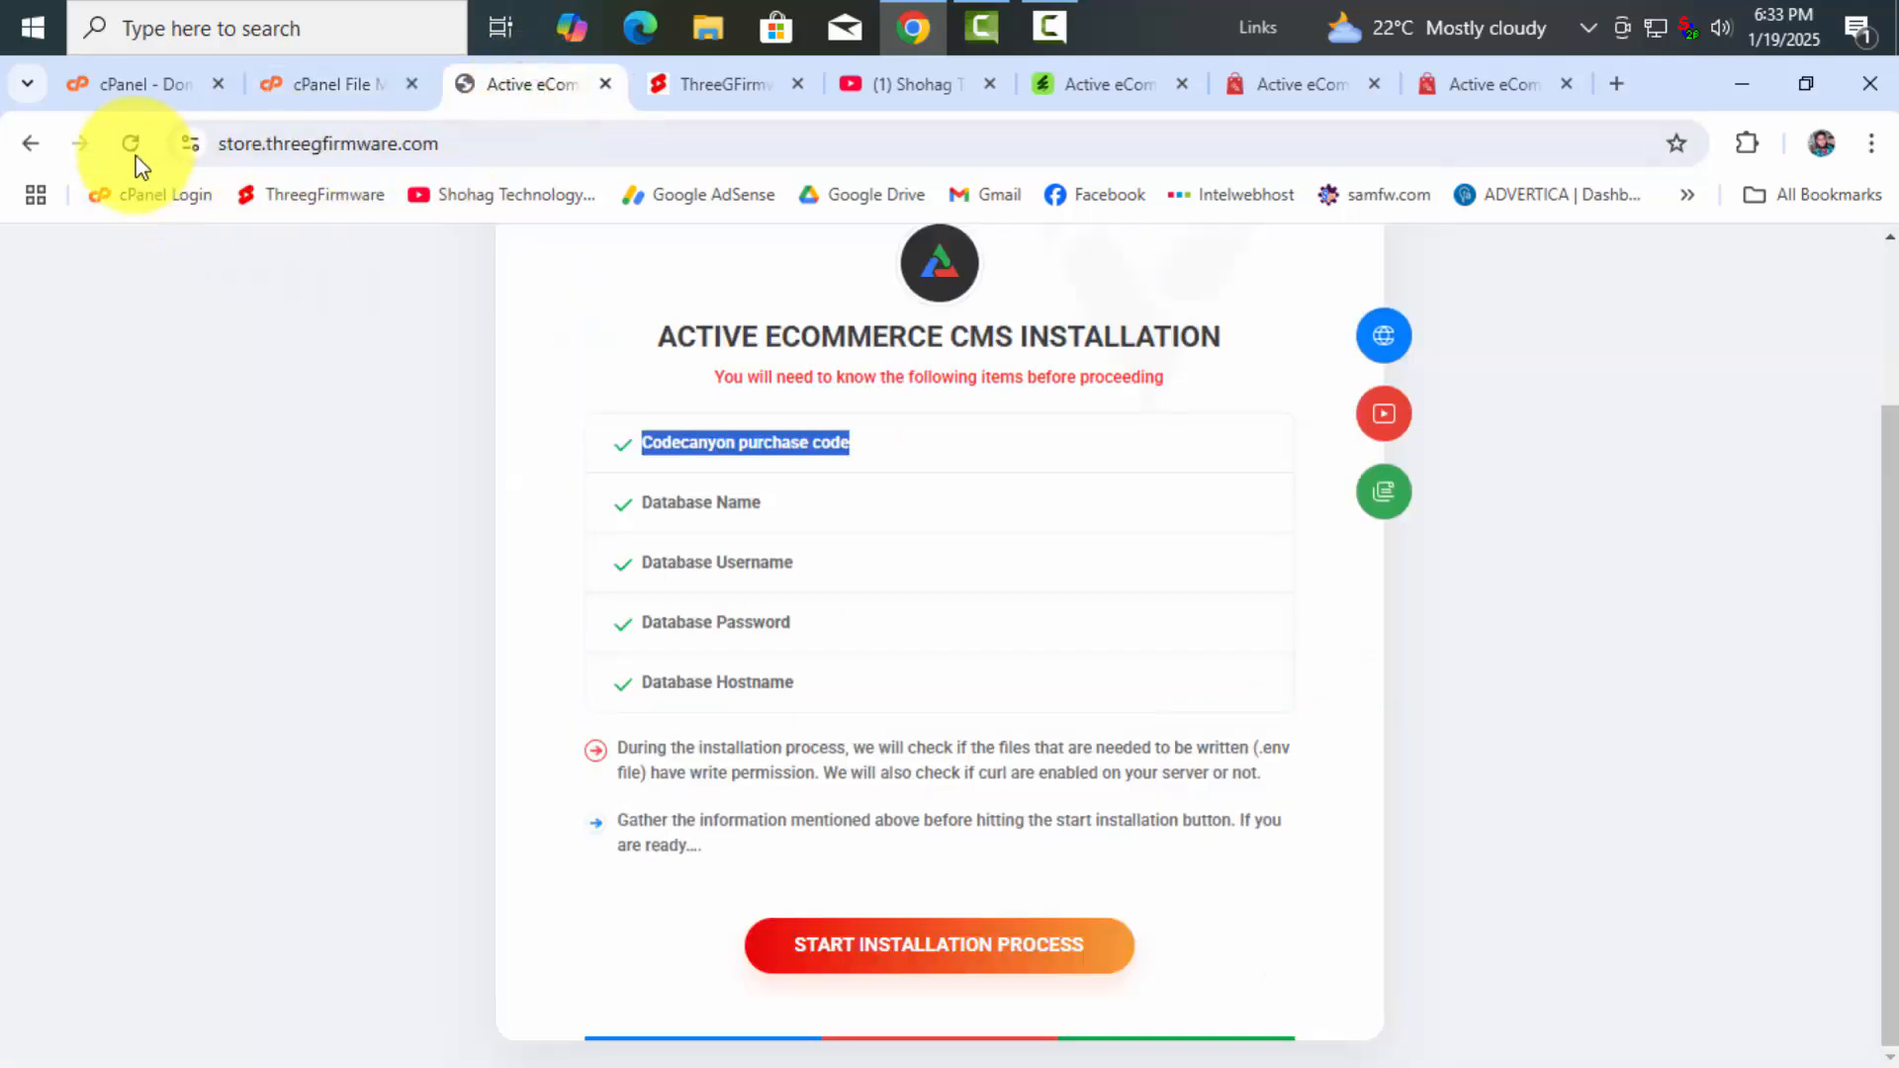
Reload the installer and compare its CodeCanyon purchase code requirement with the product page
left_click(131, 144)
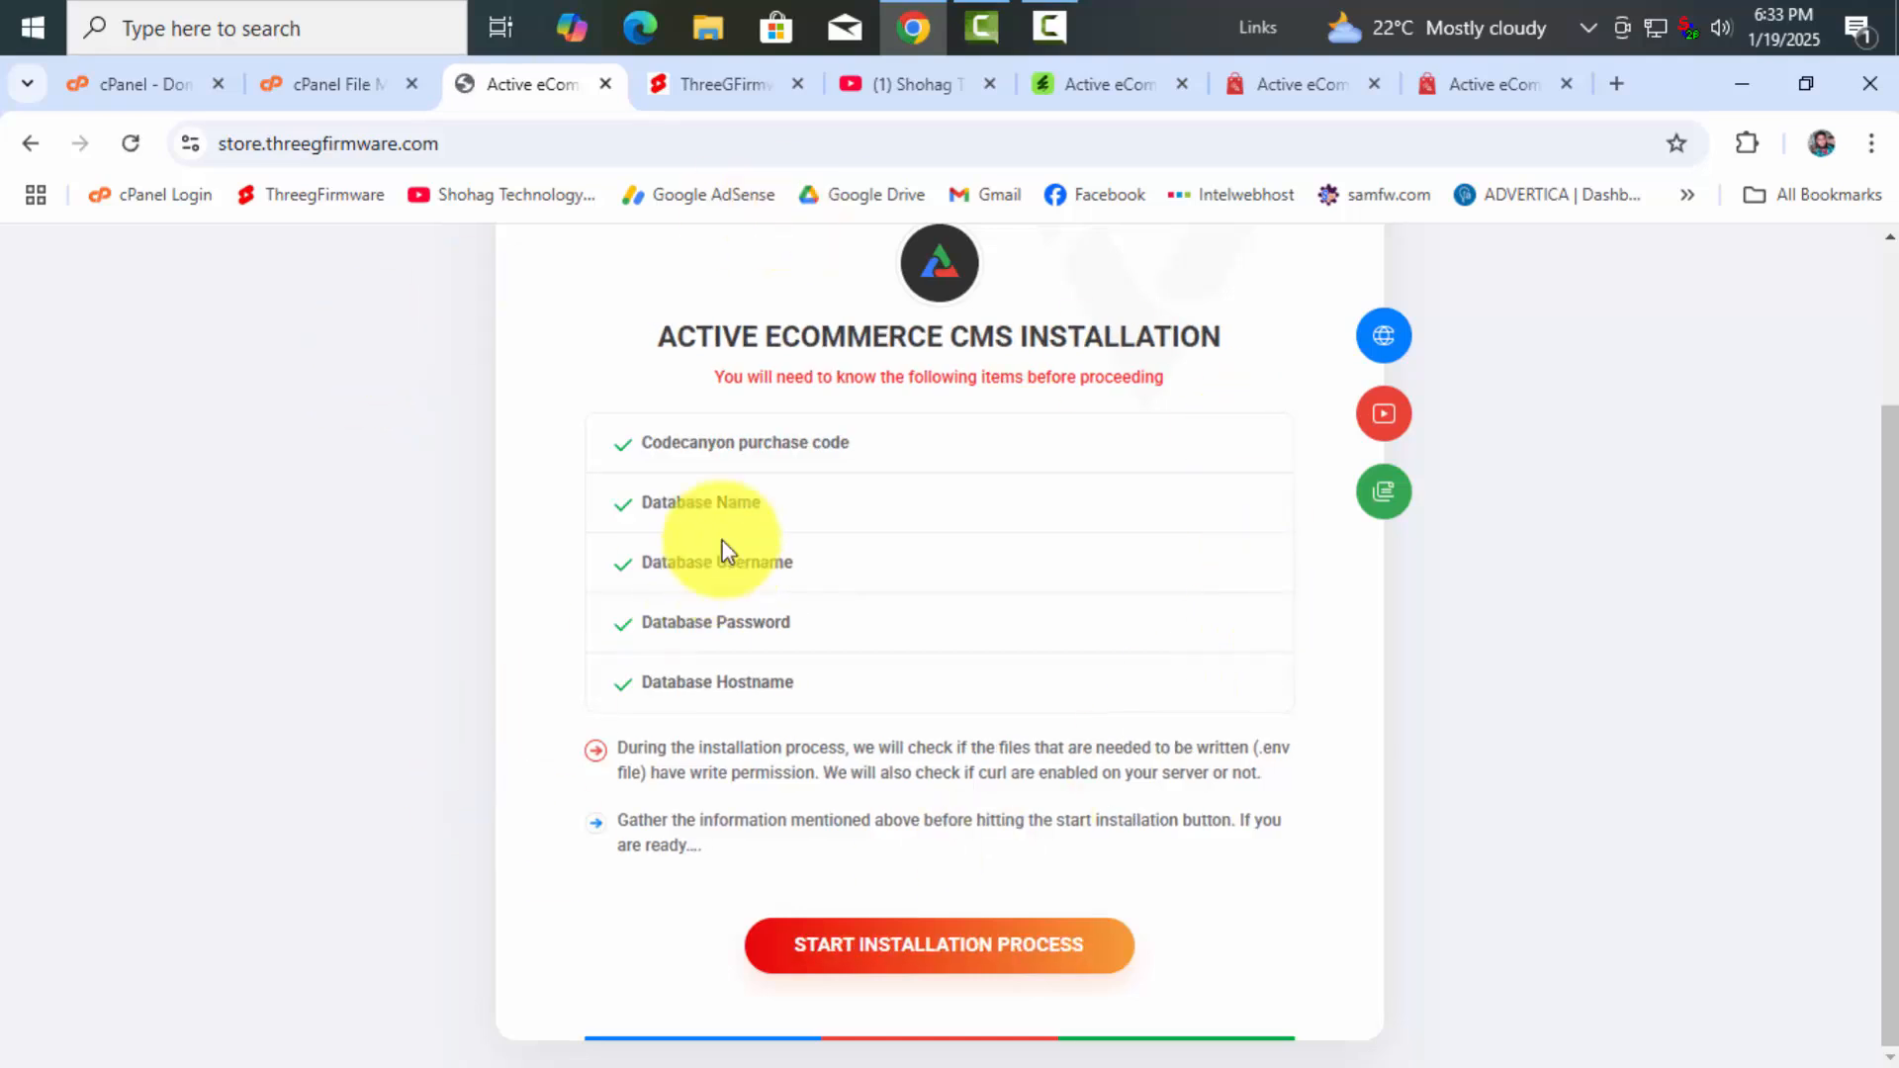
left_click_drag(637, 442, 890, 447)
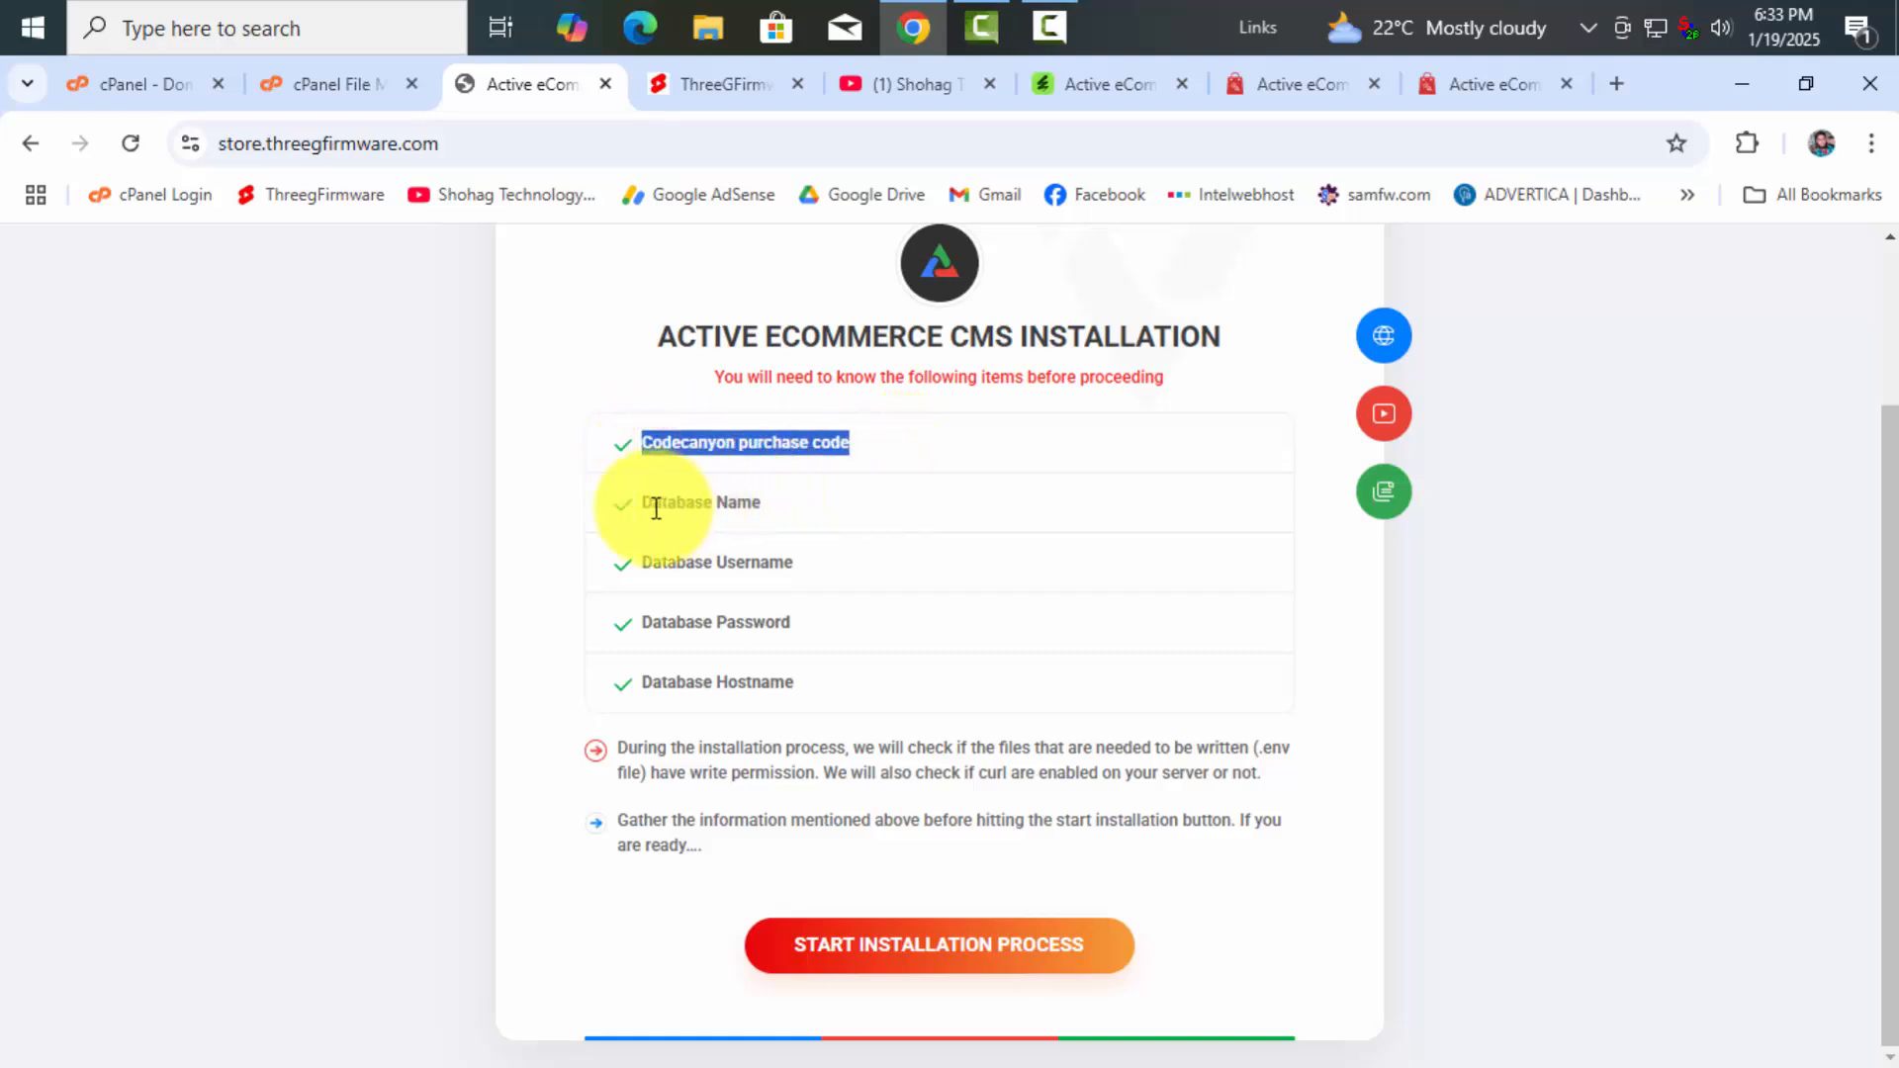
left_click_drag(641, 441, 863, 456)
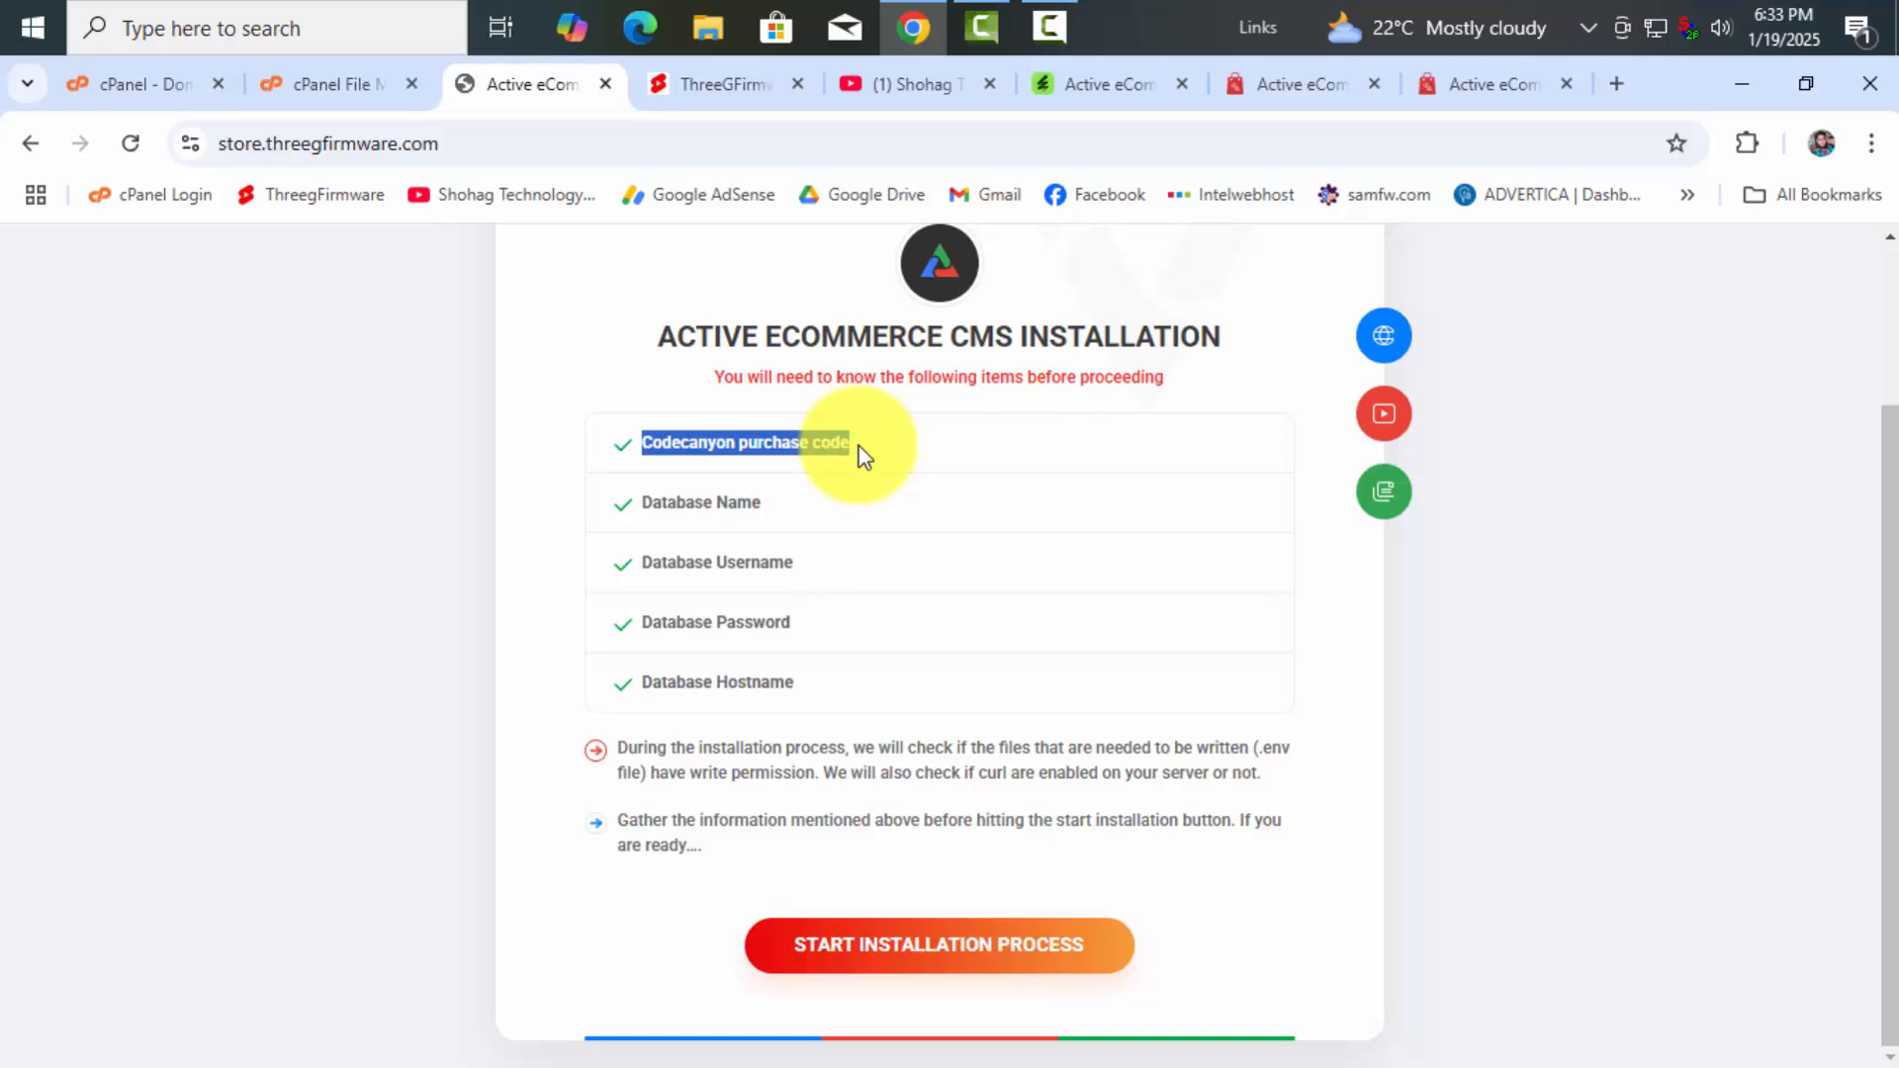
left_click(1092, 84)
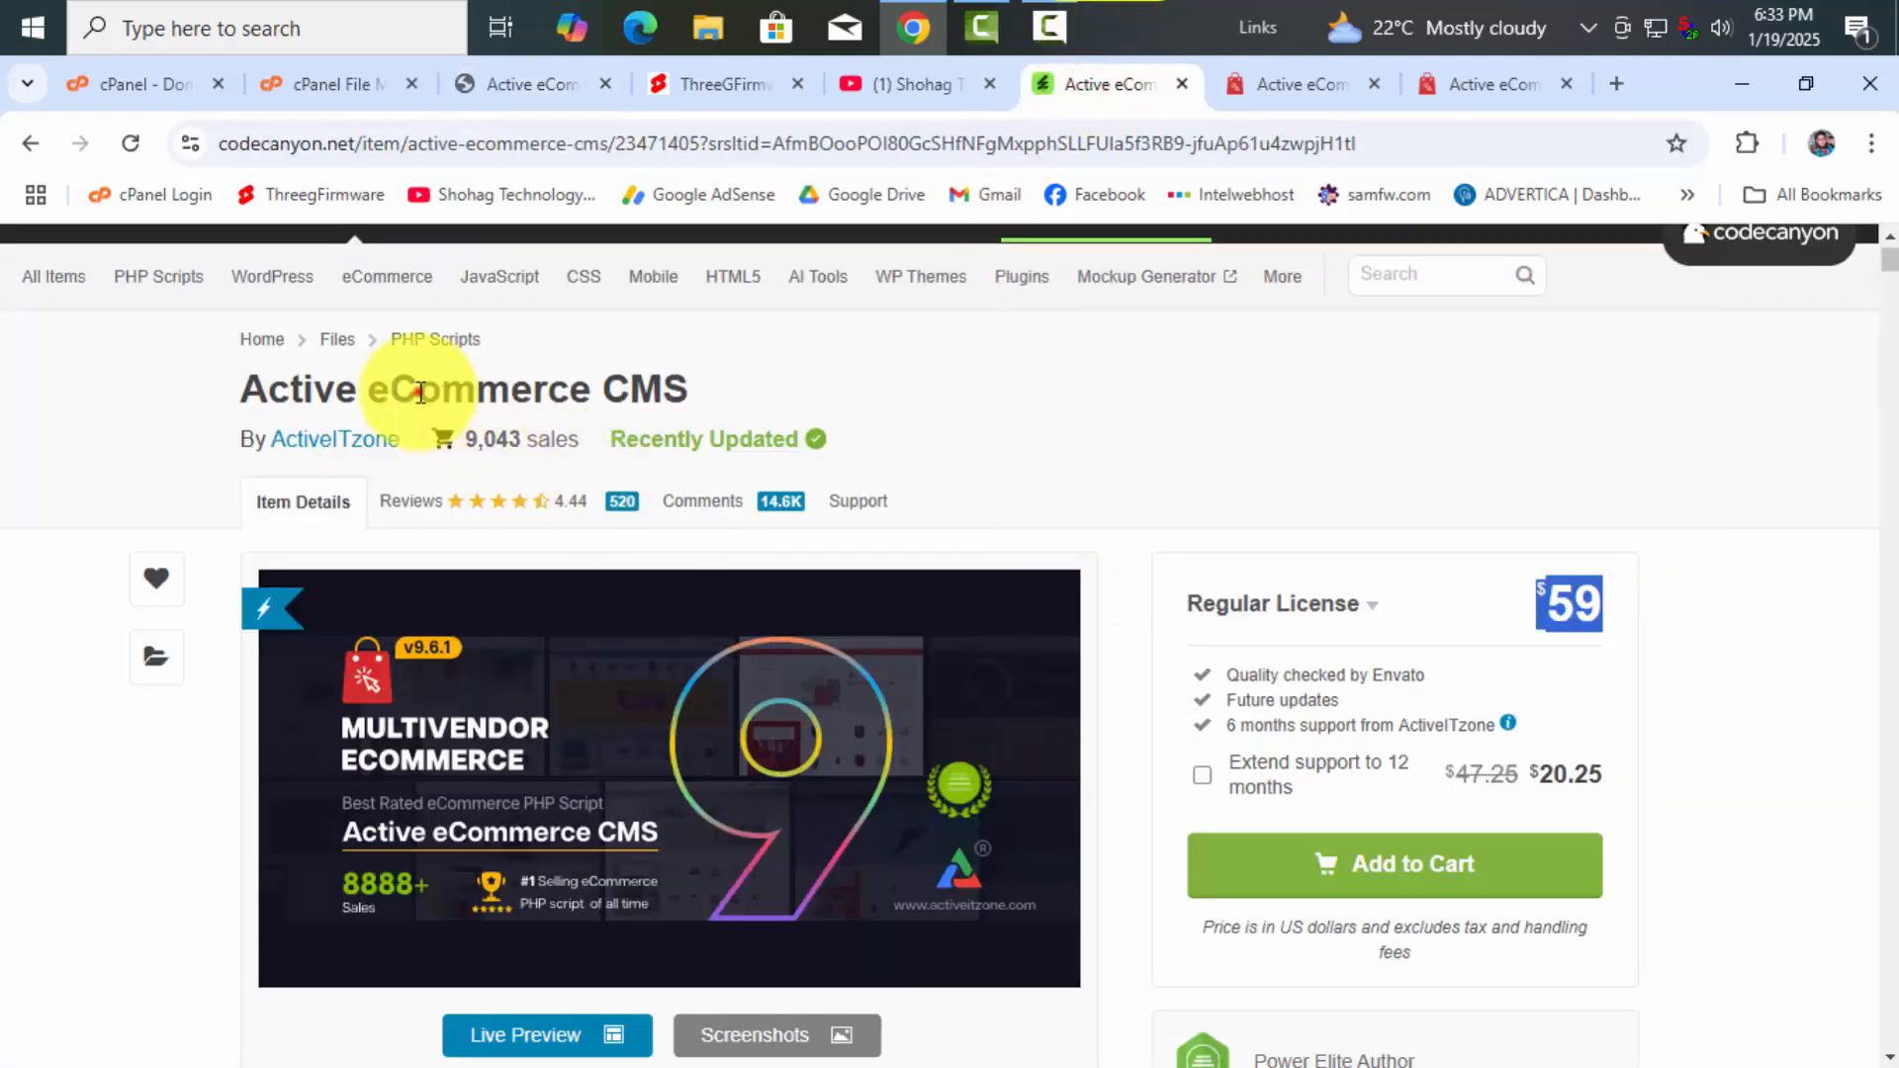
left_click_drag(421, 388, 851, 395)
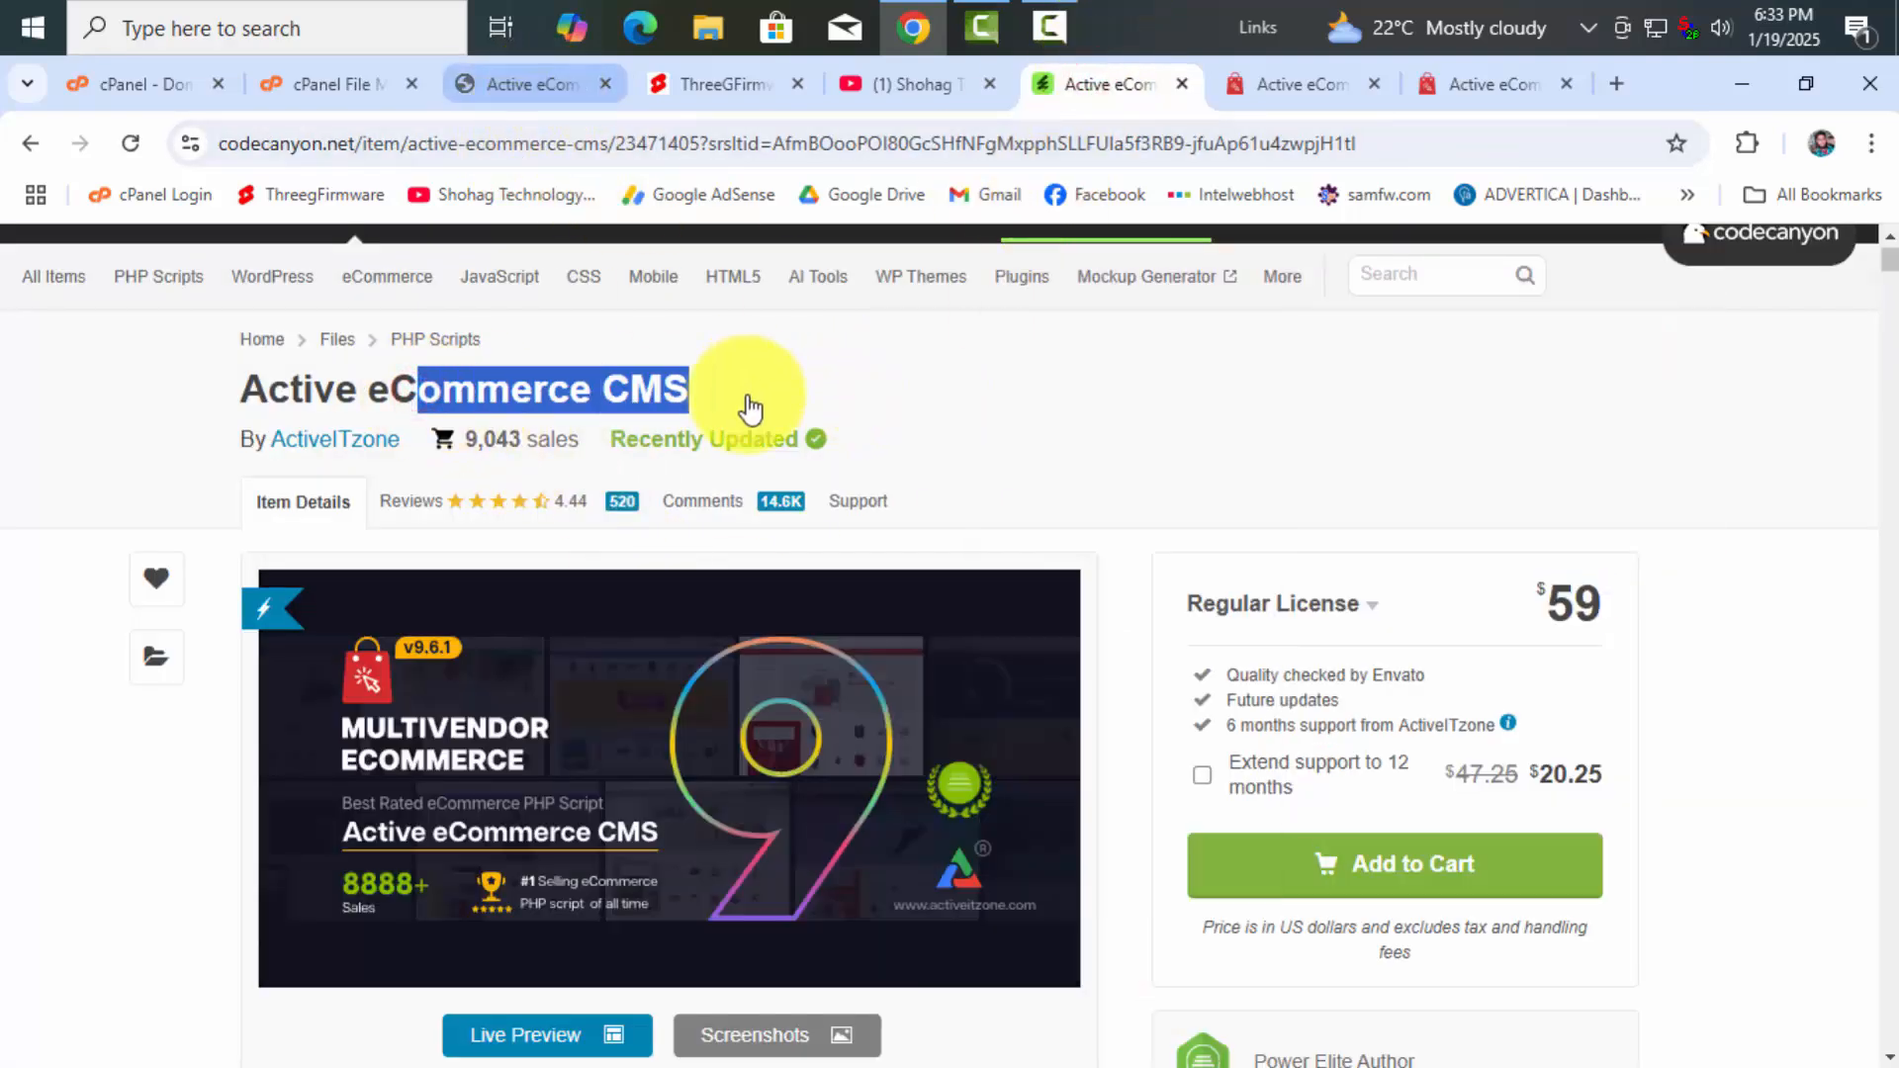
left_click(542, 393)
left_click(531, 85)
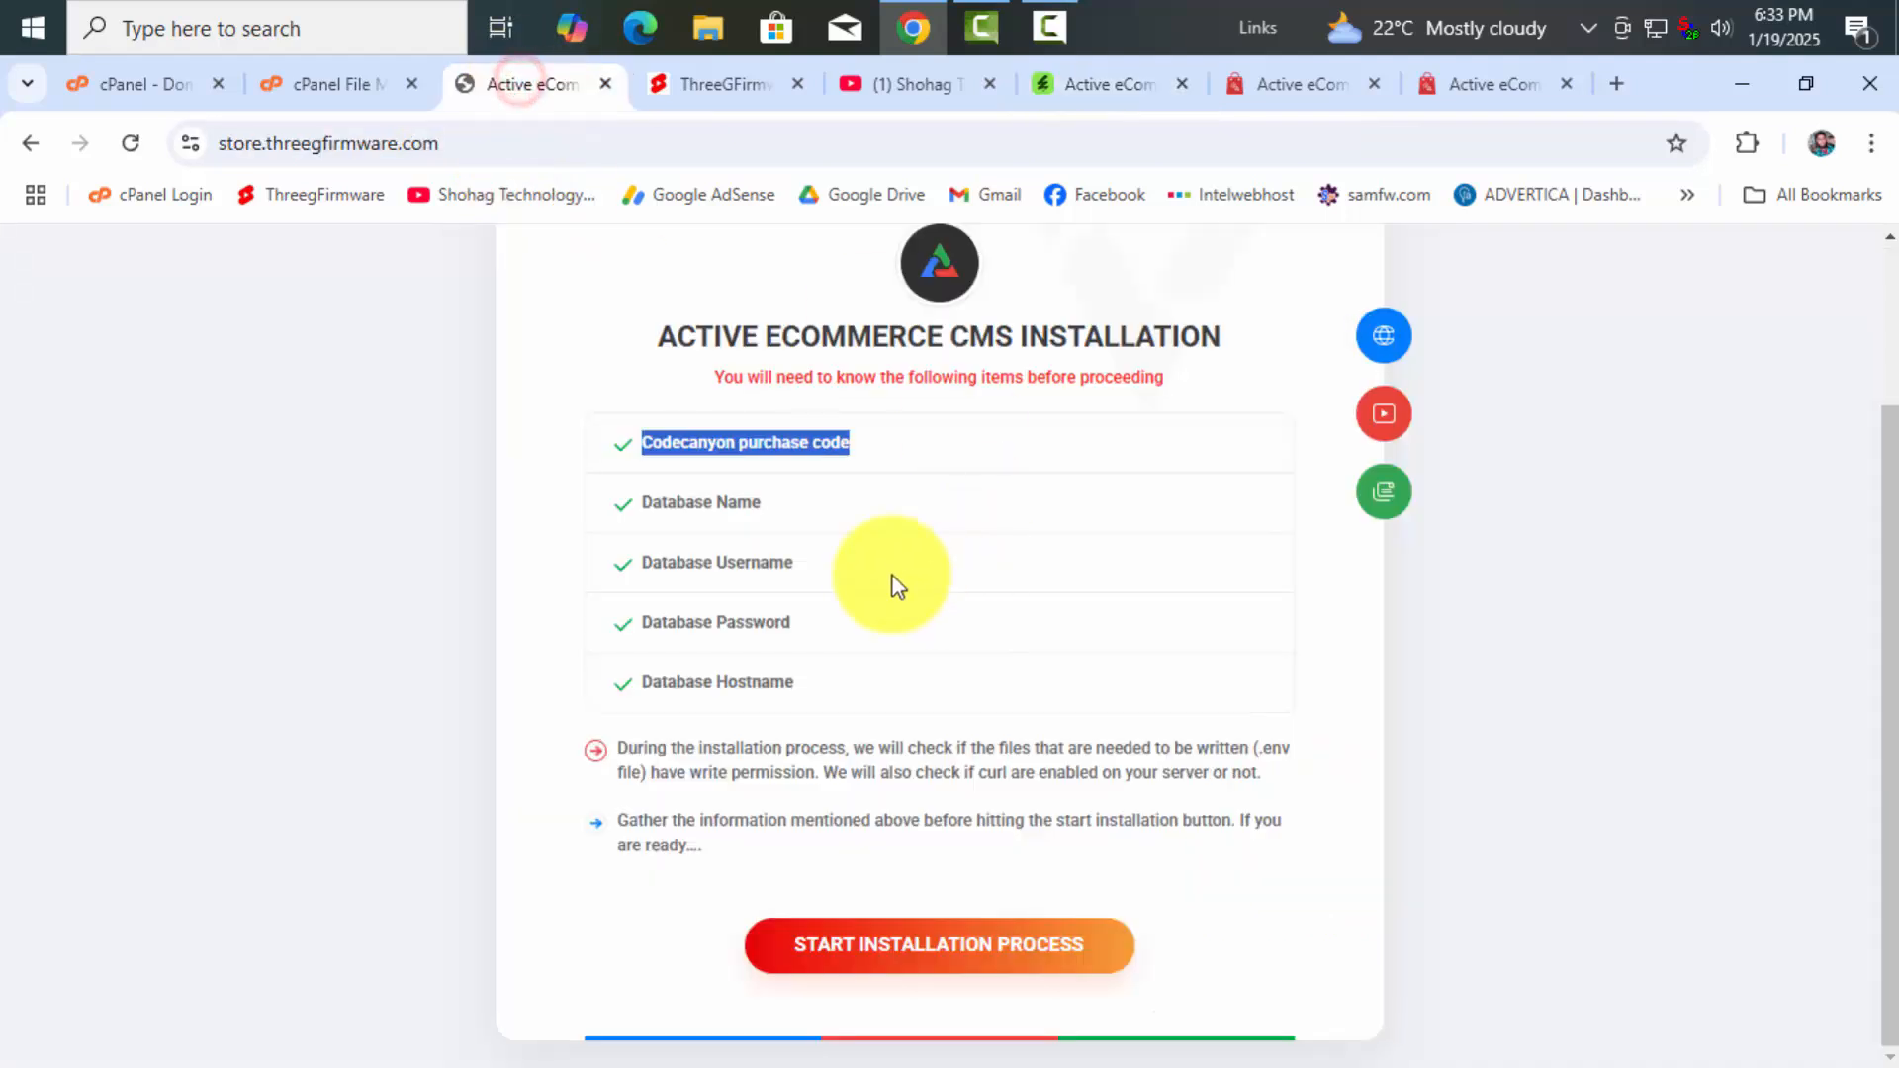
left_click(648, 506)
Highlight the Database Name, Username, Password and Hostname requirements
left_click_drag(712, 508, 788, 517)
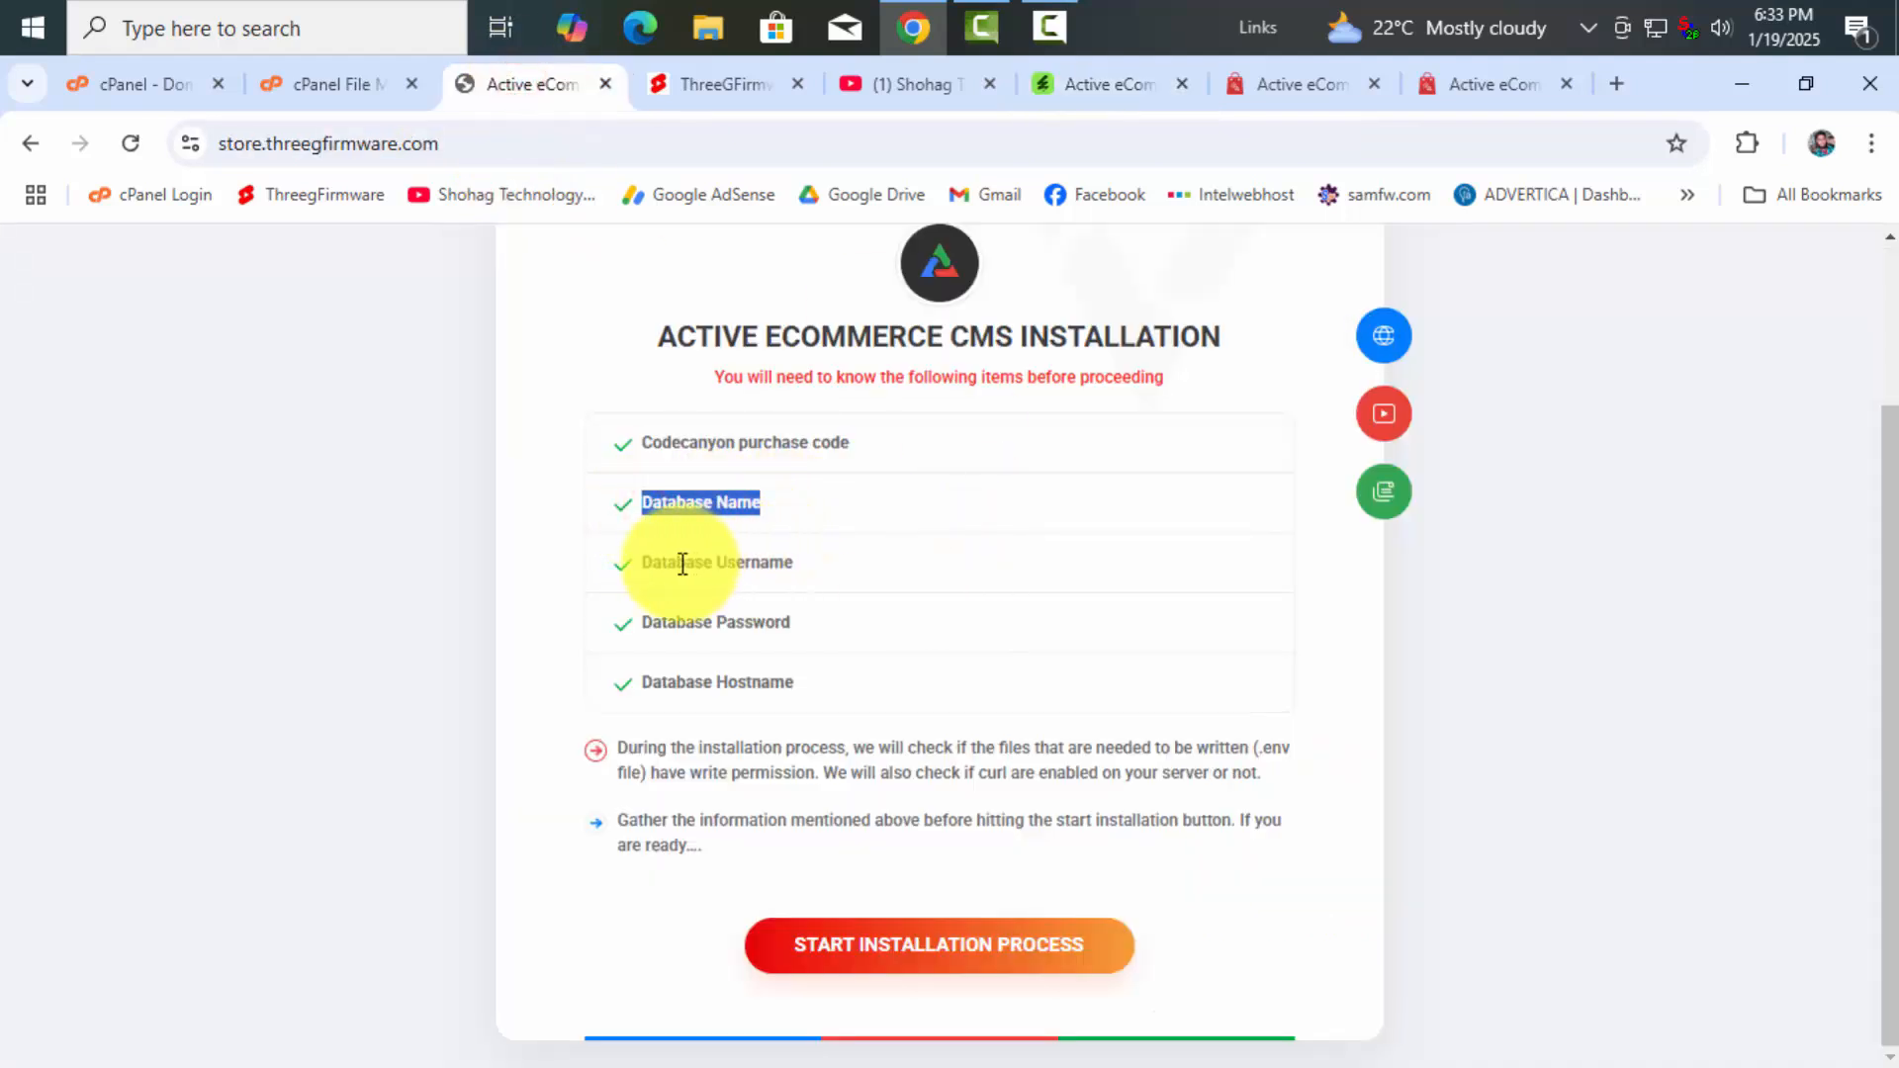
left_click_drag(647, 562, 799, 569)
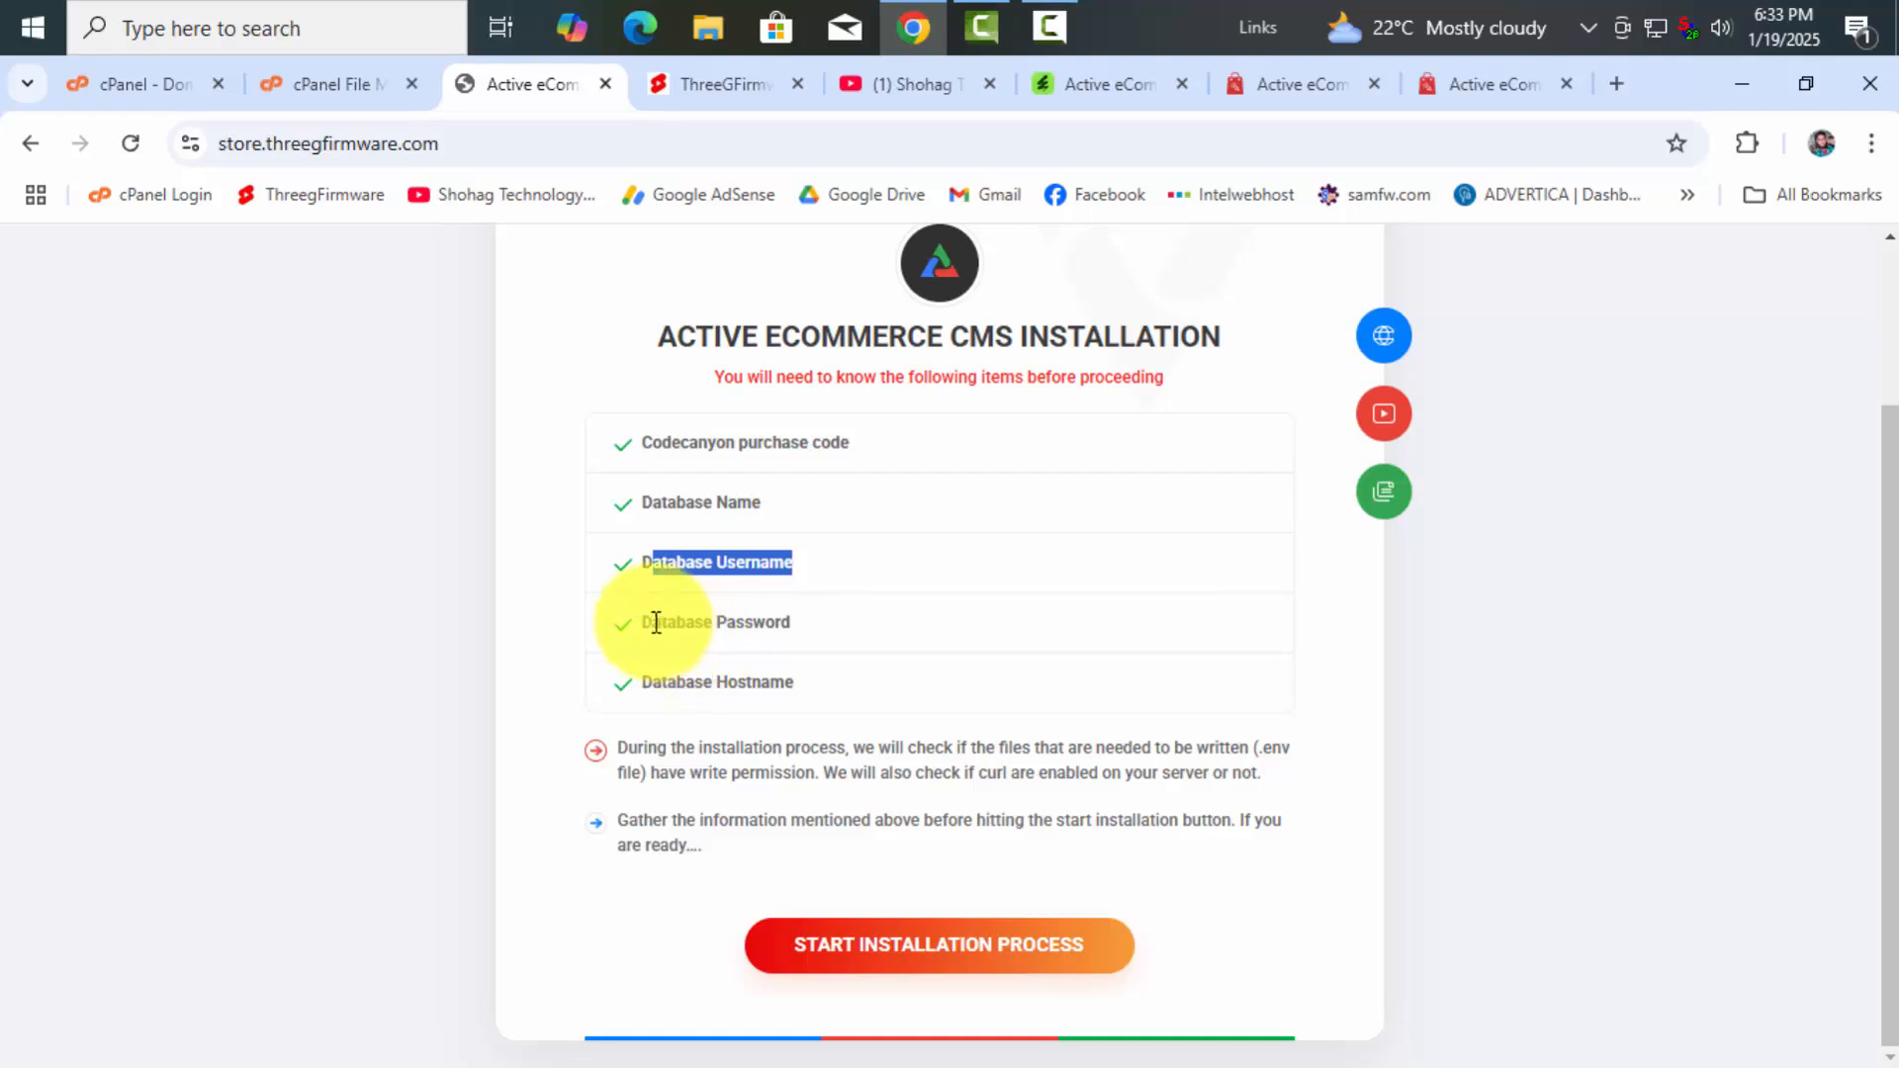
left_click_drag(645, 623, 796, 625)
left_click_drag(644, 683, 1004, 678)
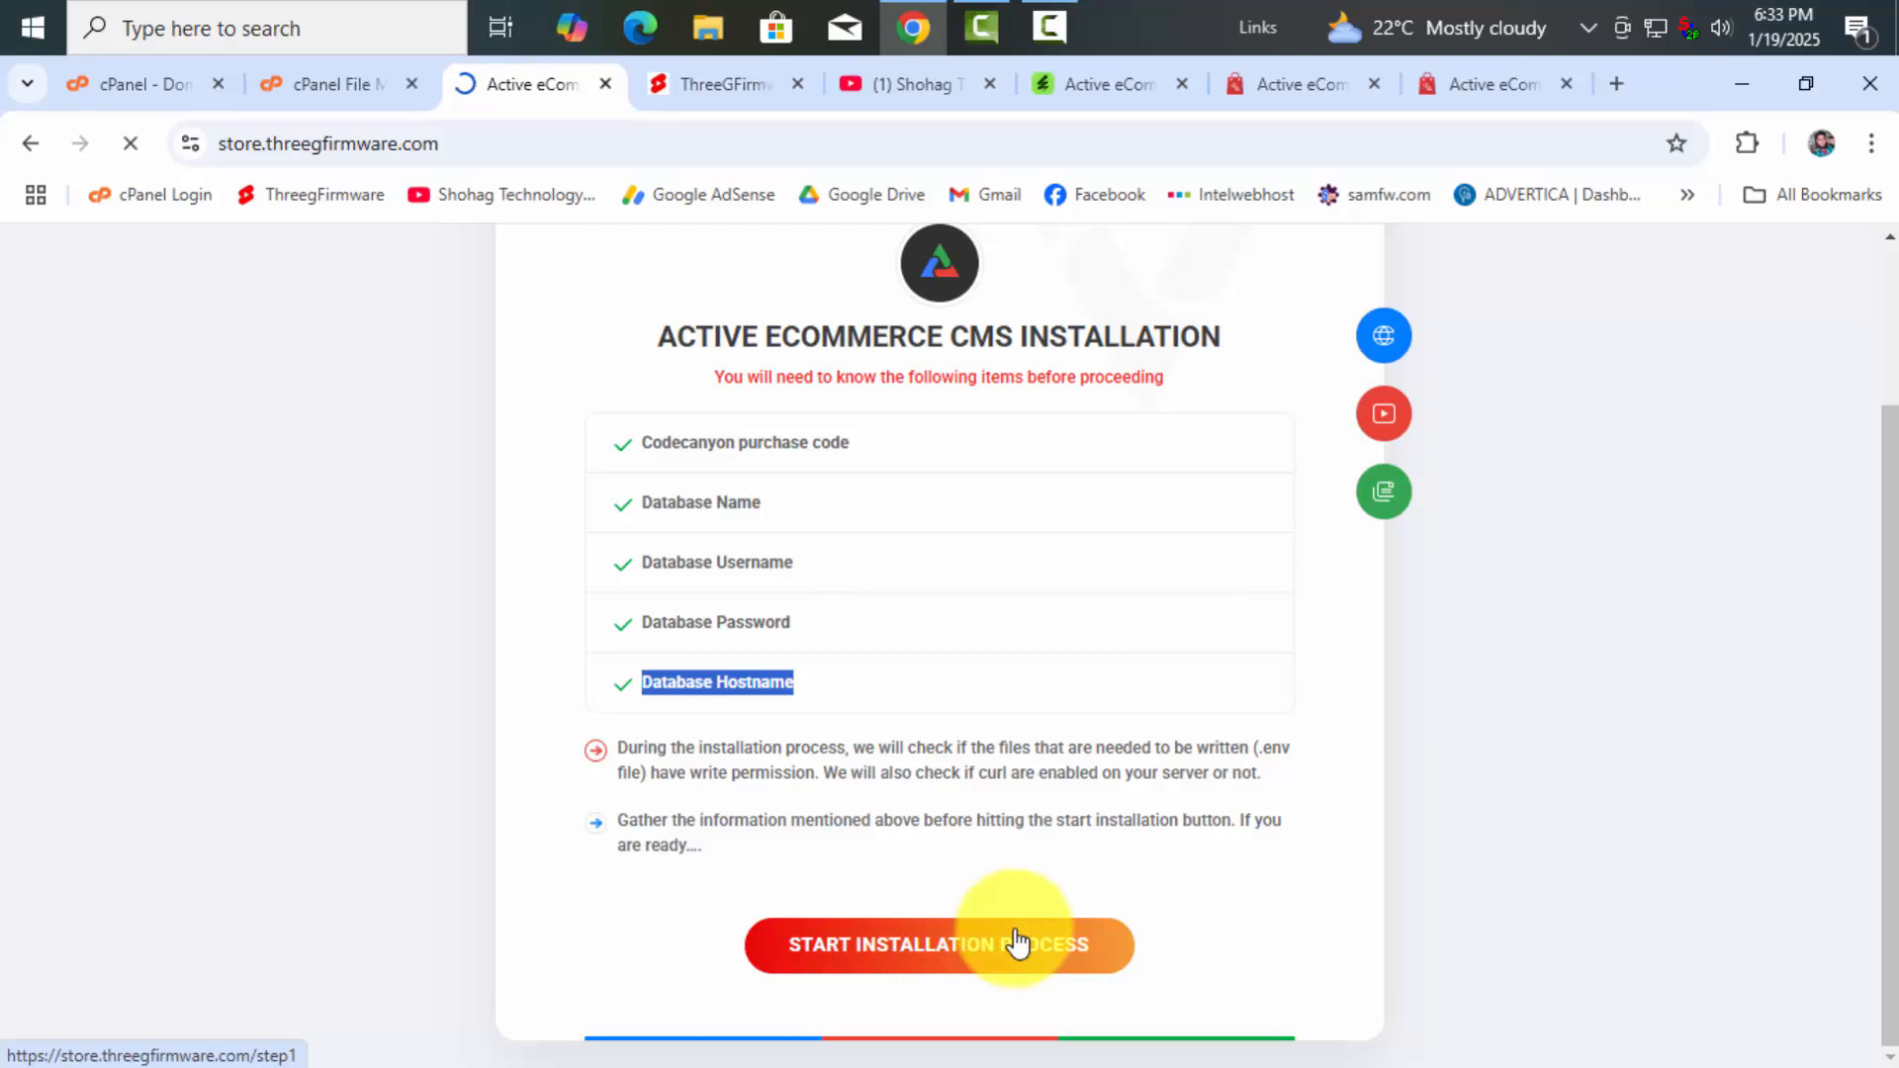
Go from File Manager to cPanel's main Tools page with its Files and Databases groups
left_click(356, 86)
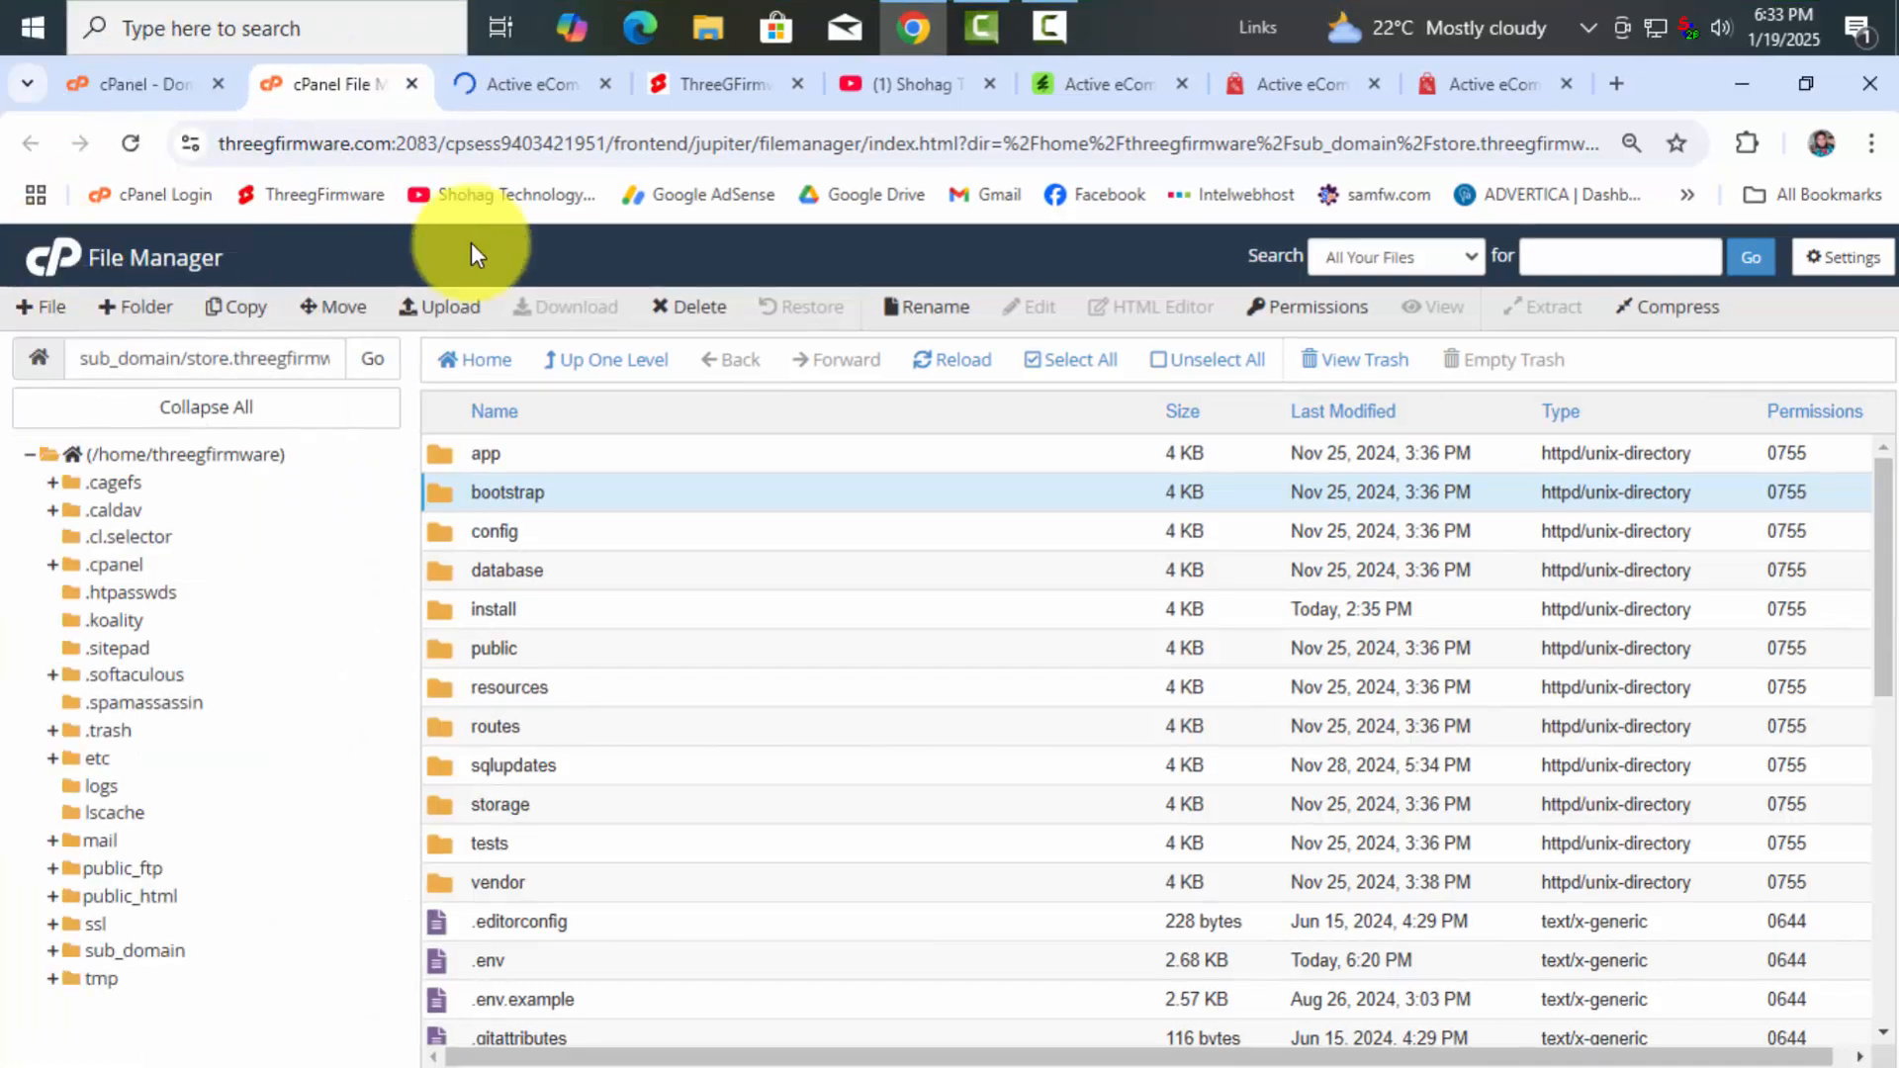
left_click(69, 249)
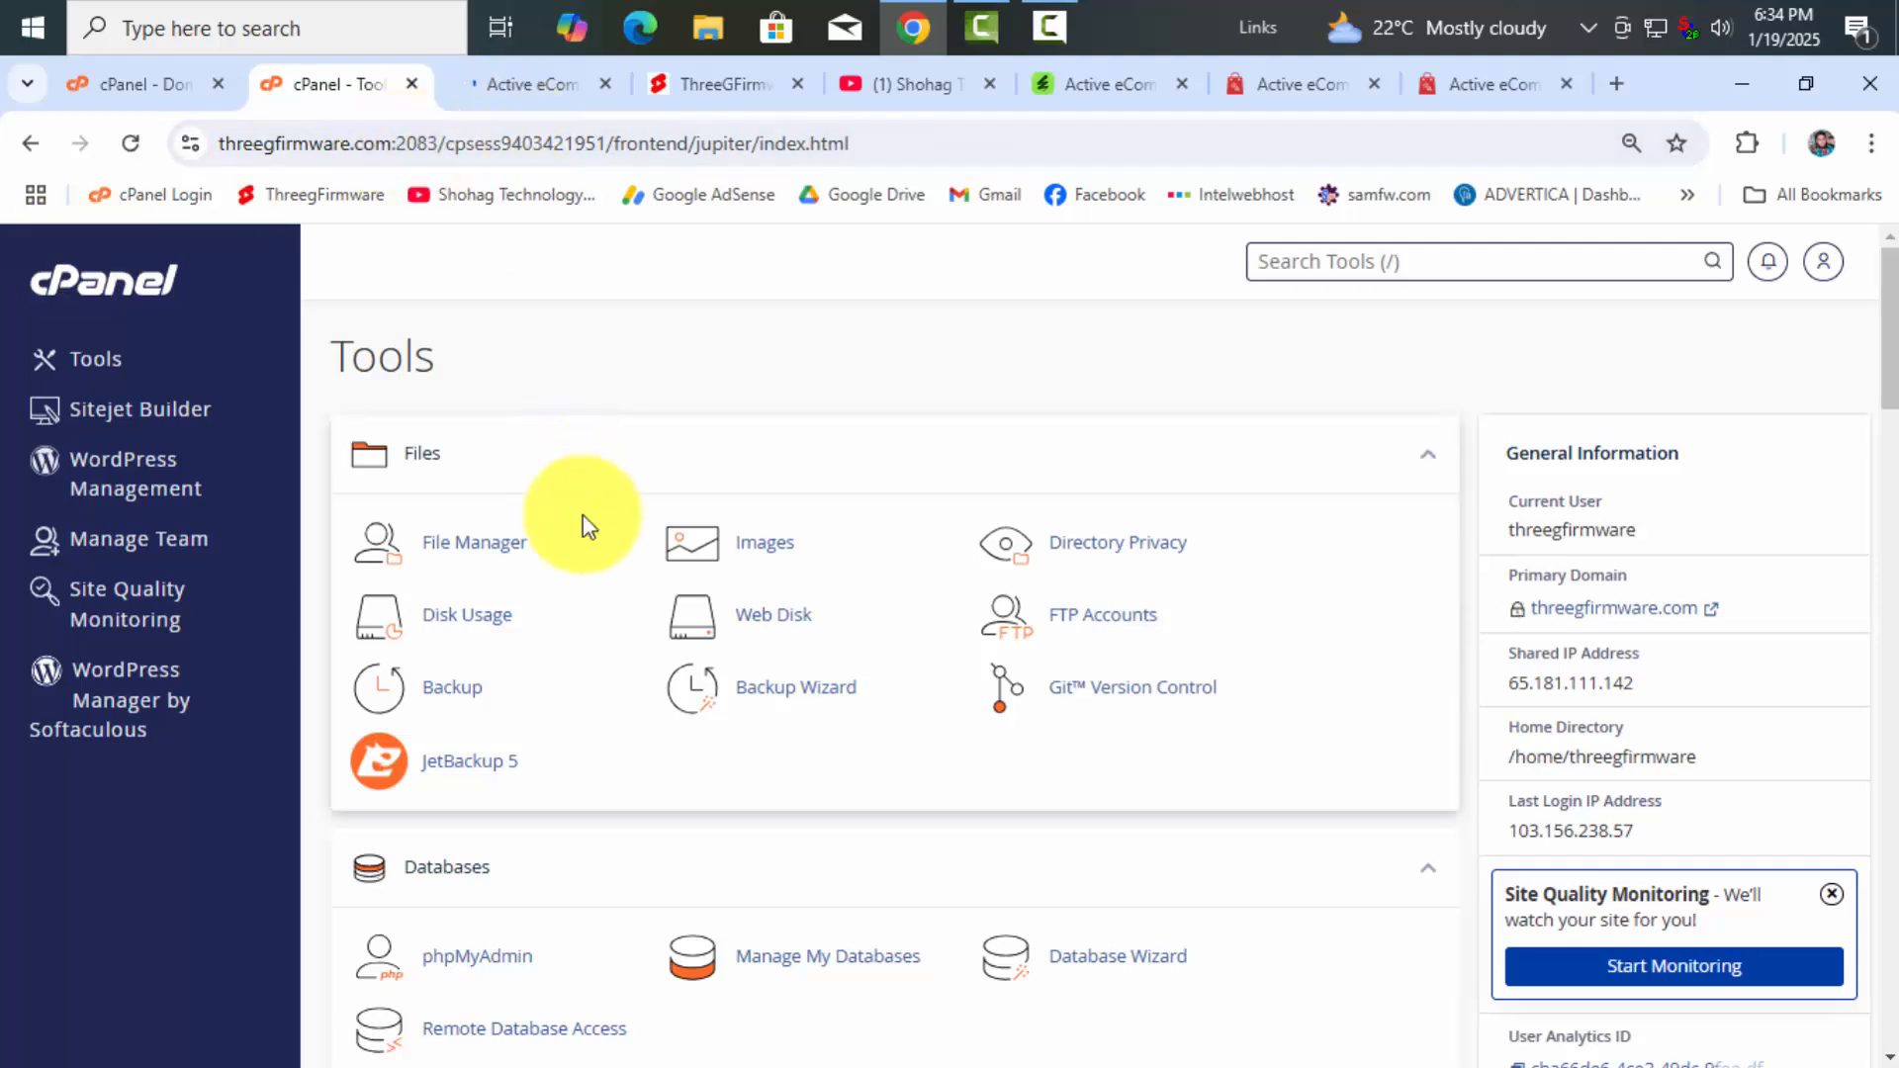
scroll(647, 710, "down", 1)
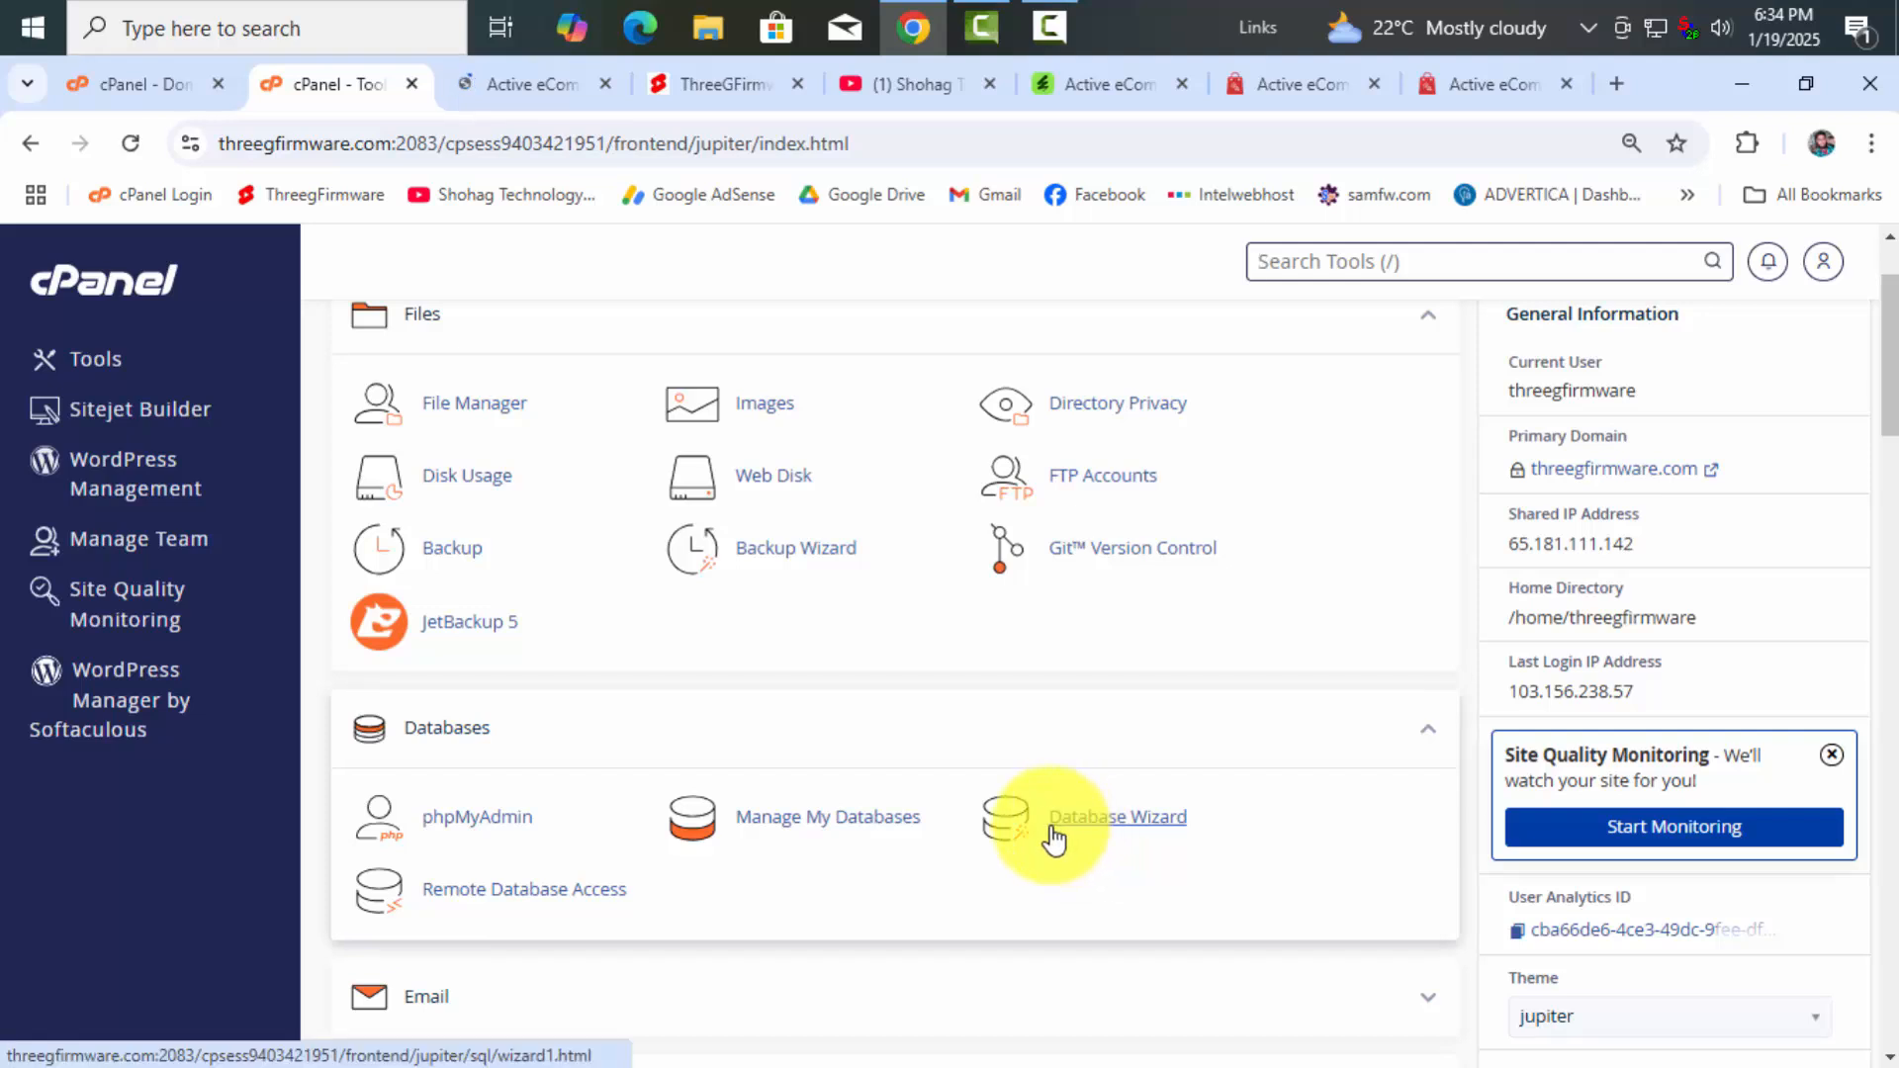
In Database Wizard, create database threegfirmware_store using 'store' copied from the installer URL
left_click(1129, 818)
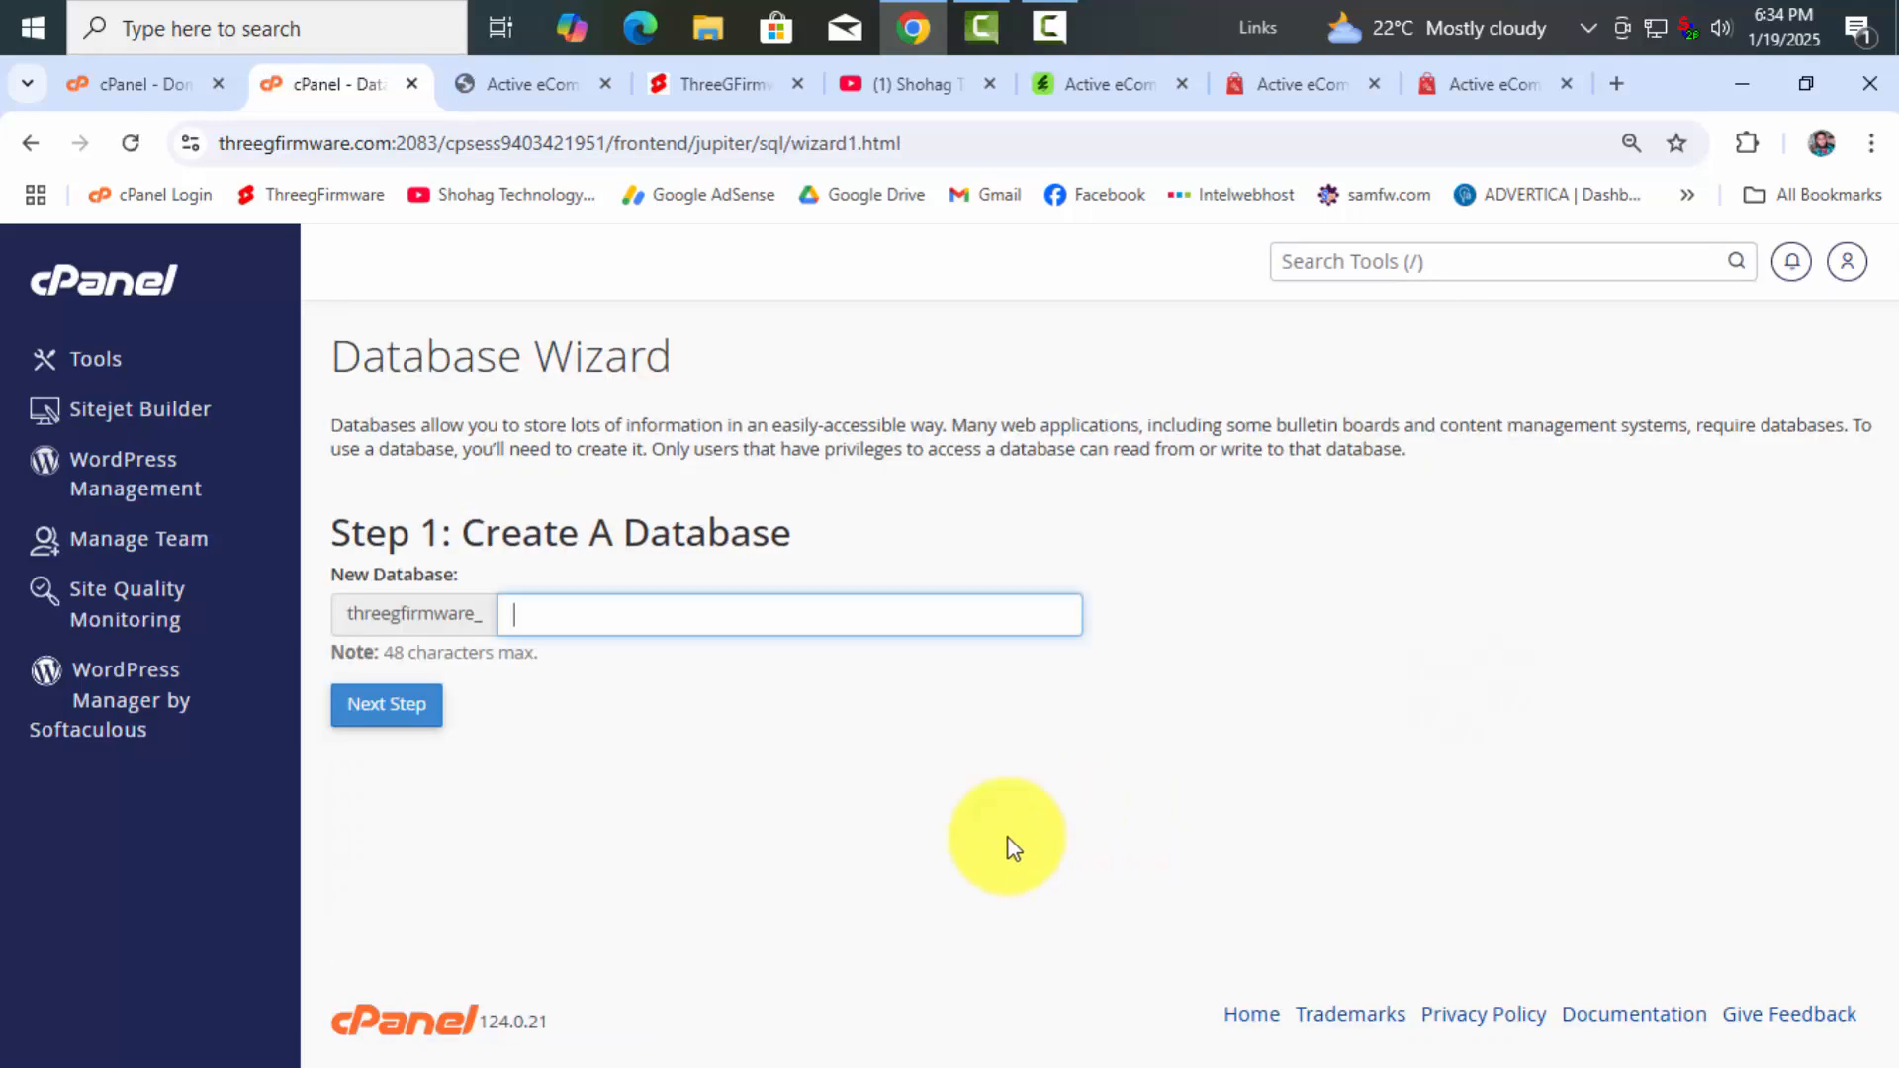
left_click(524, 84)
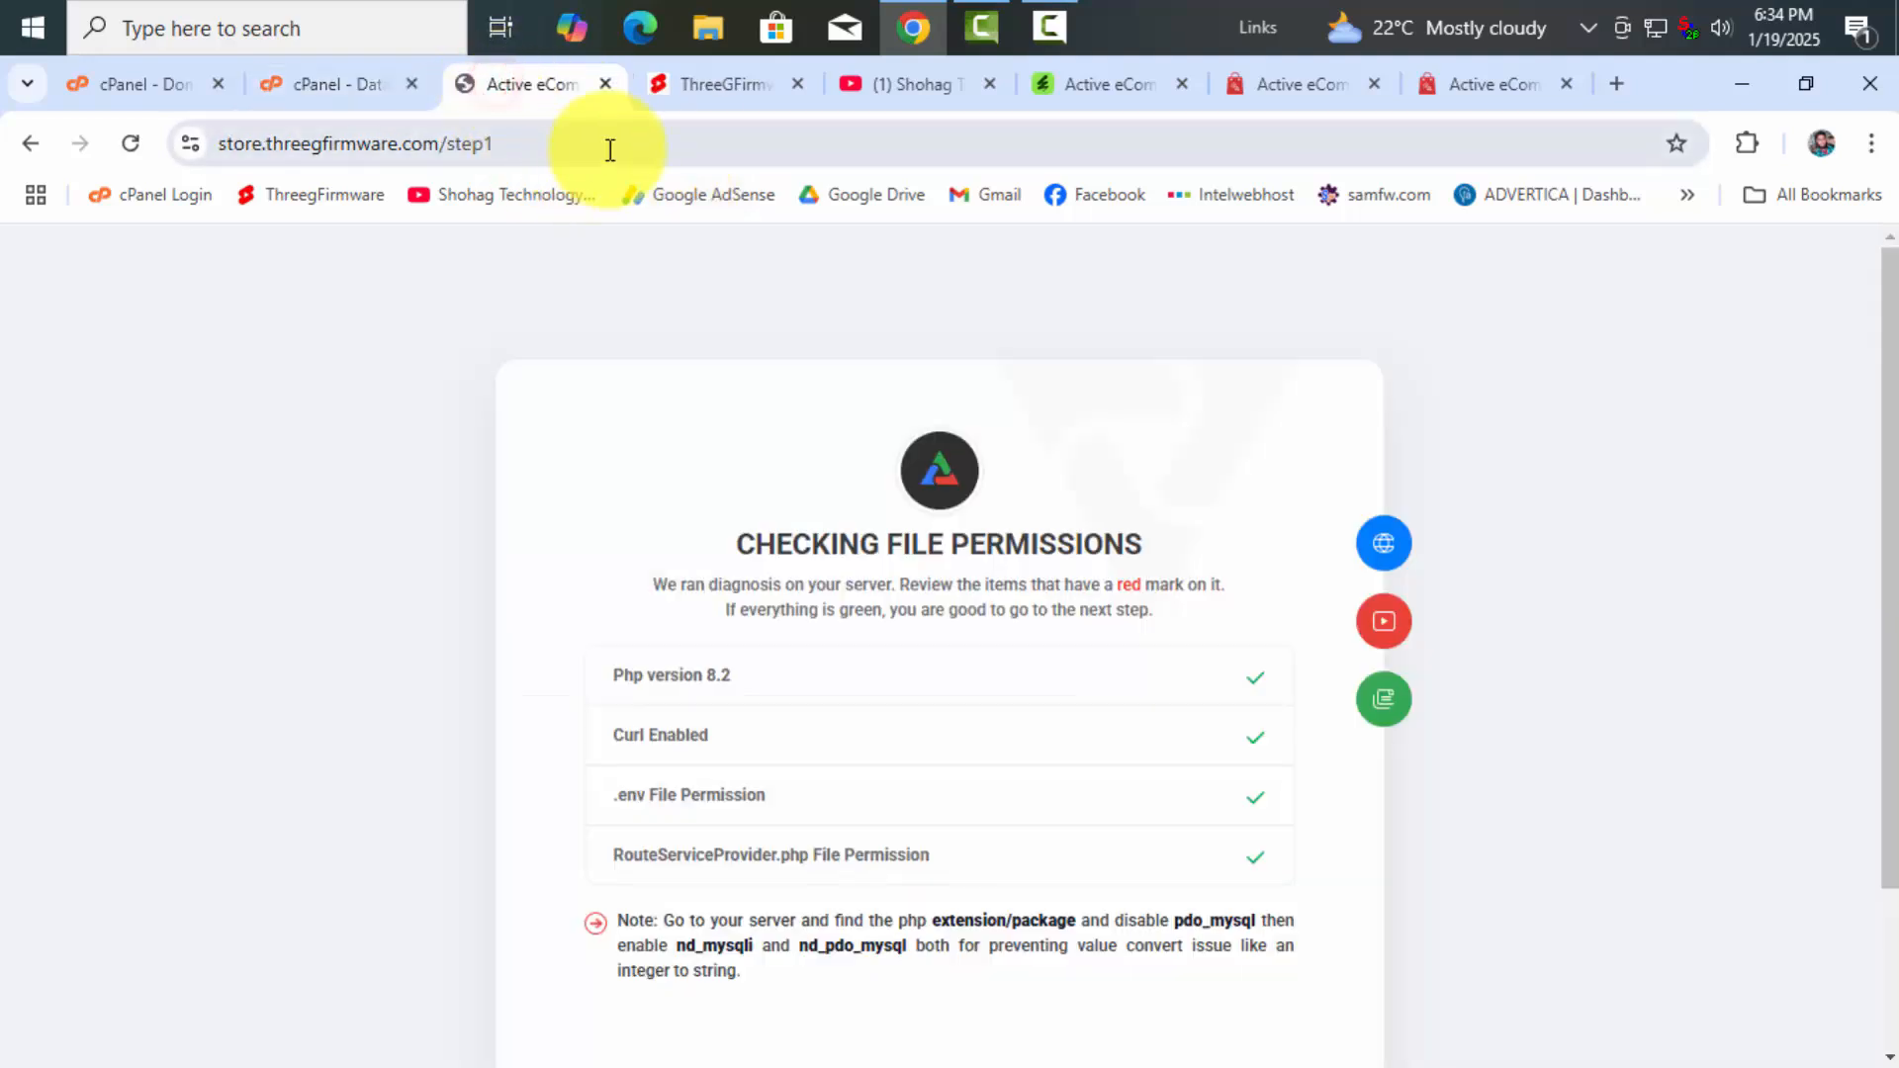
left_click(358, 145)
left_click(373, 142)
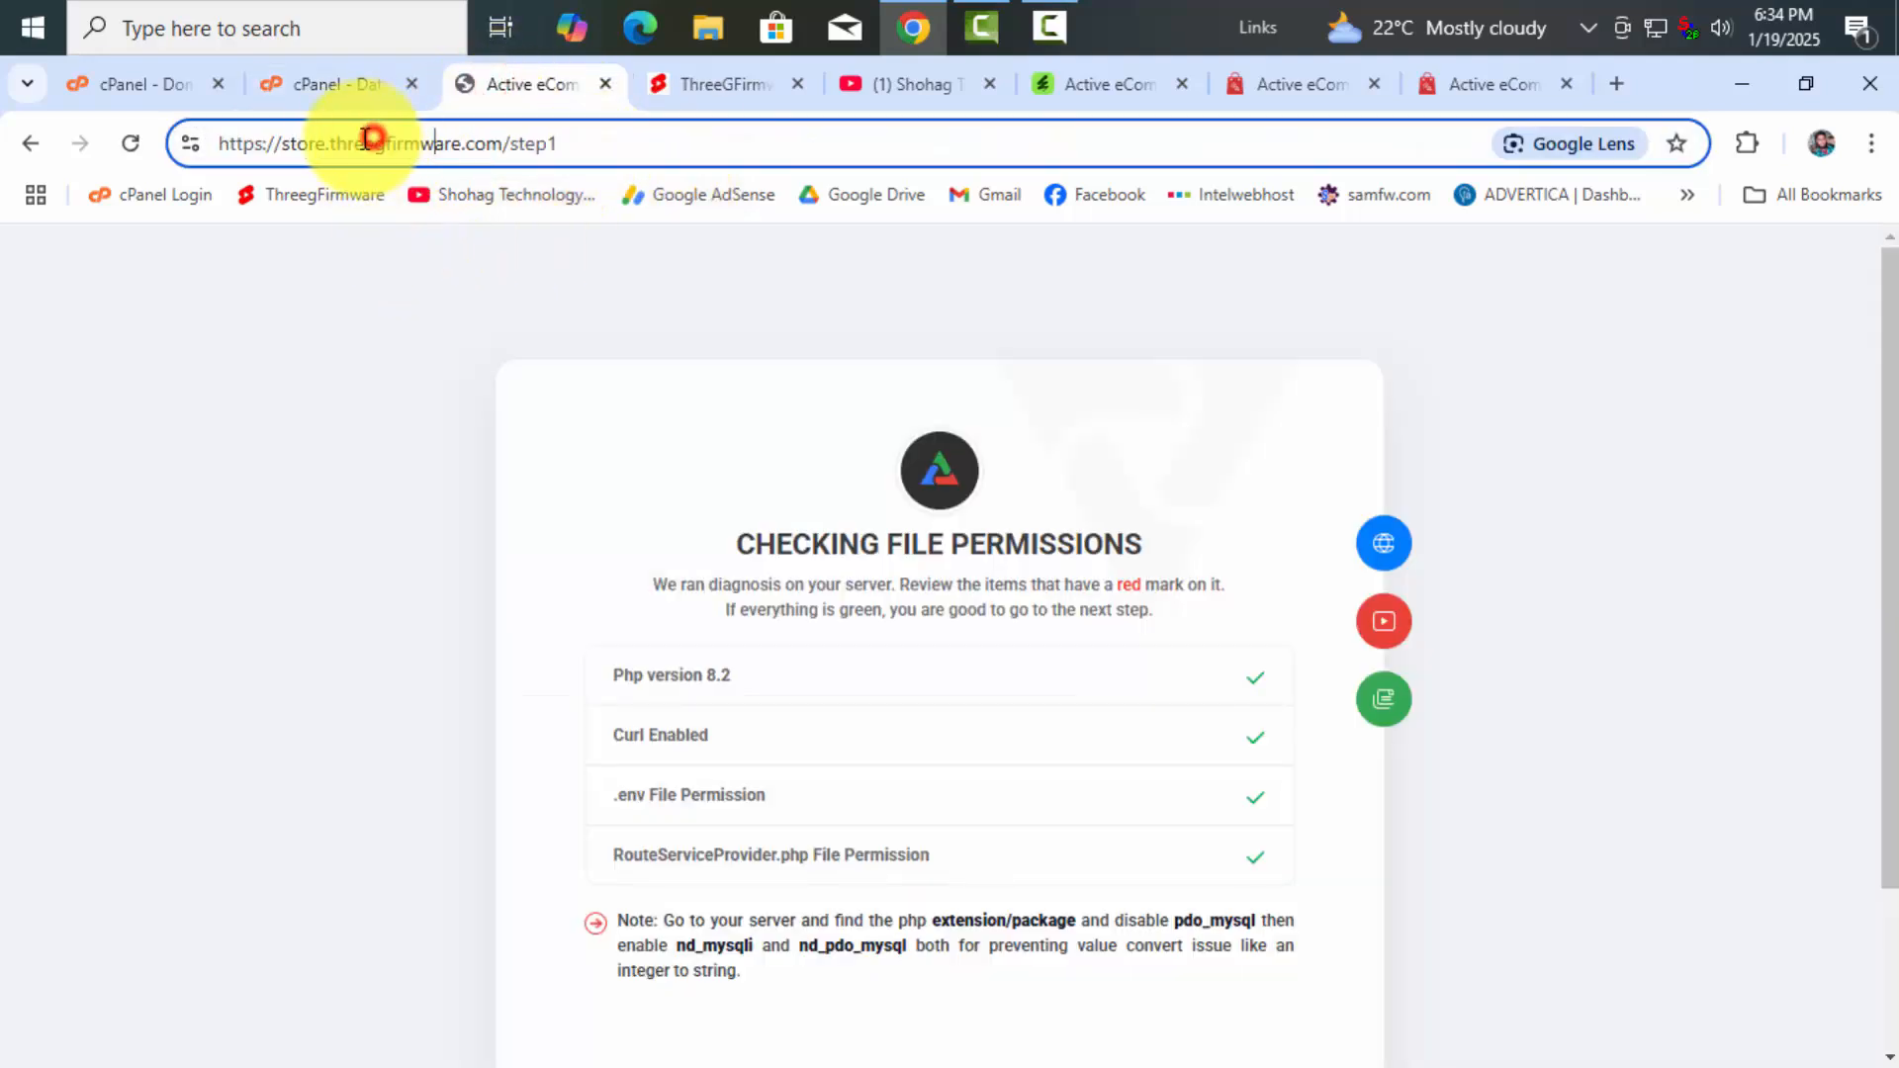
double_click(299, 144)
right_click(317, 146)
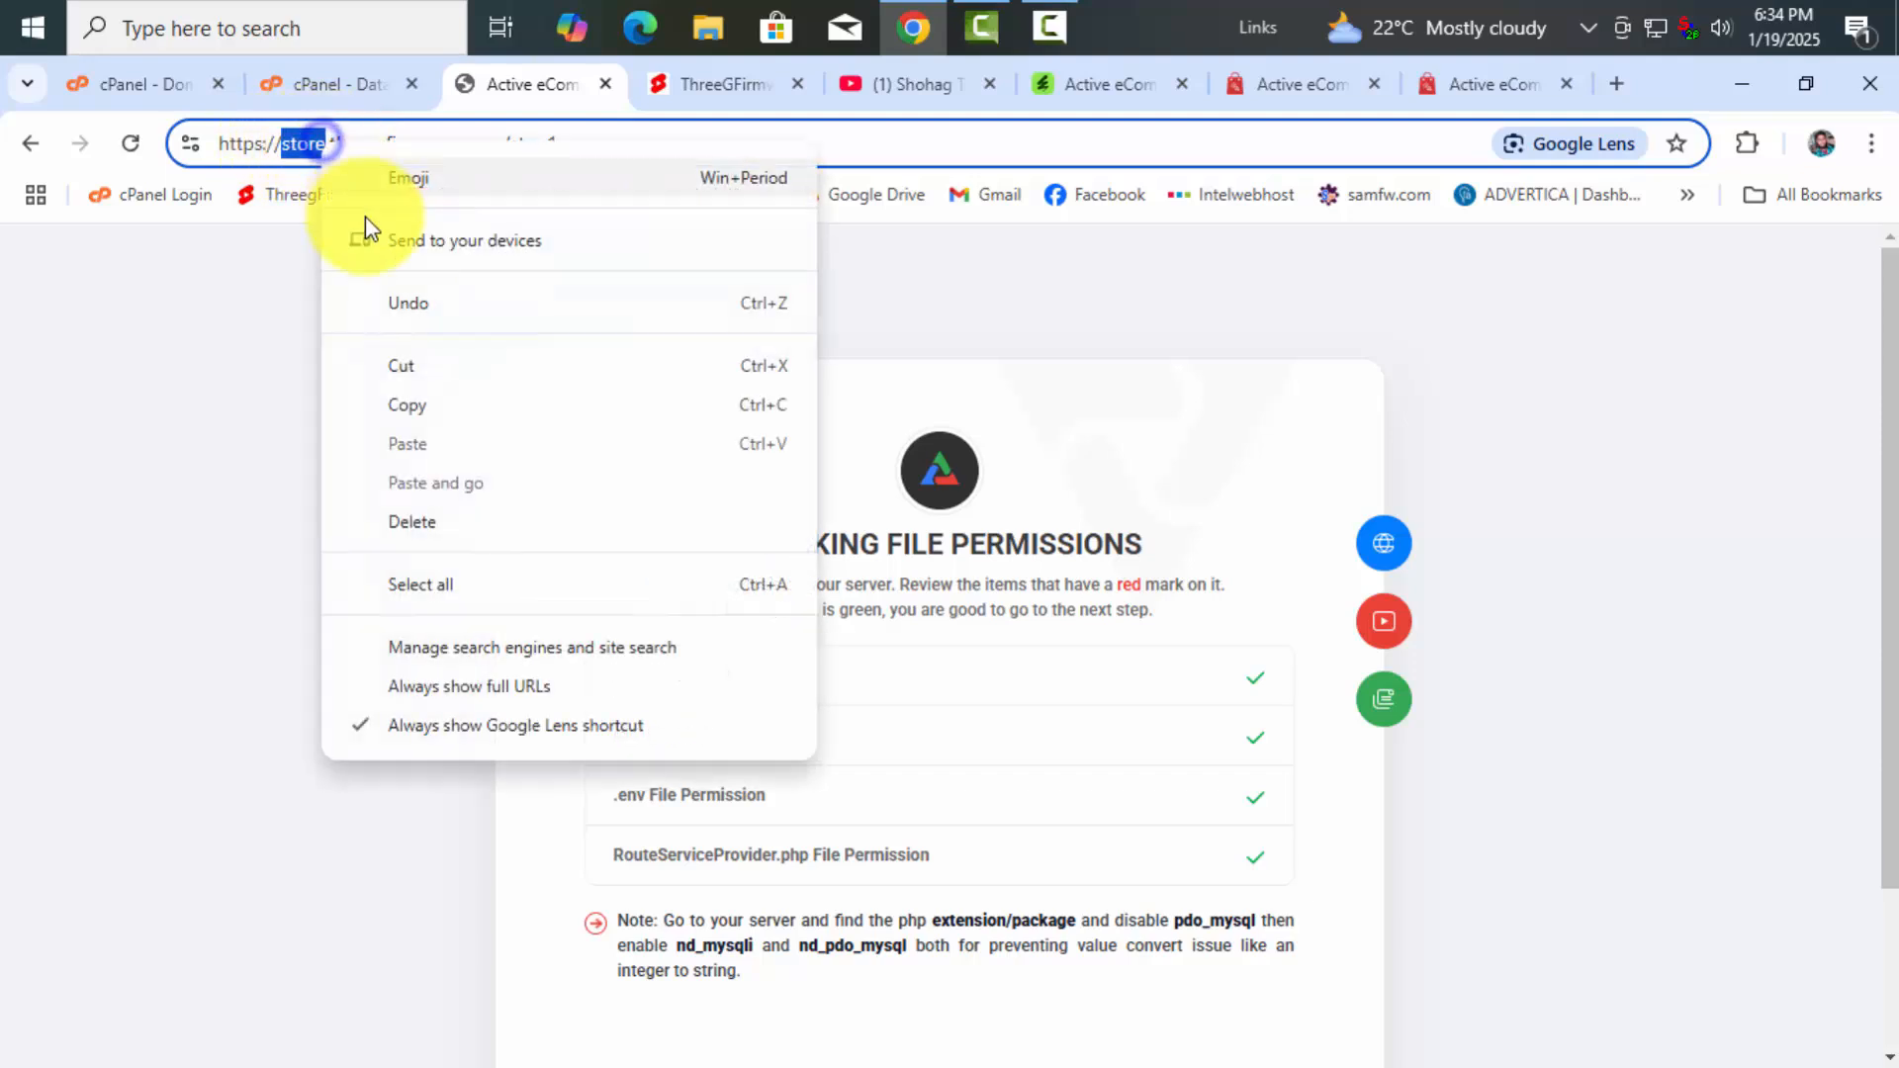
left_click(401, 403)
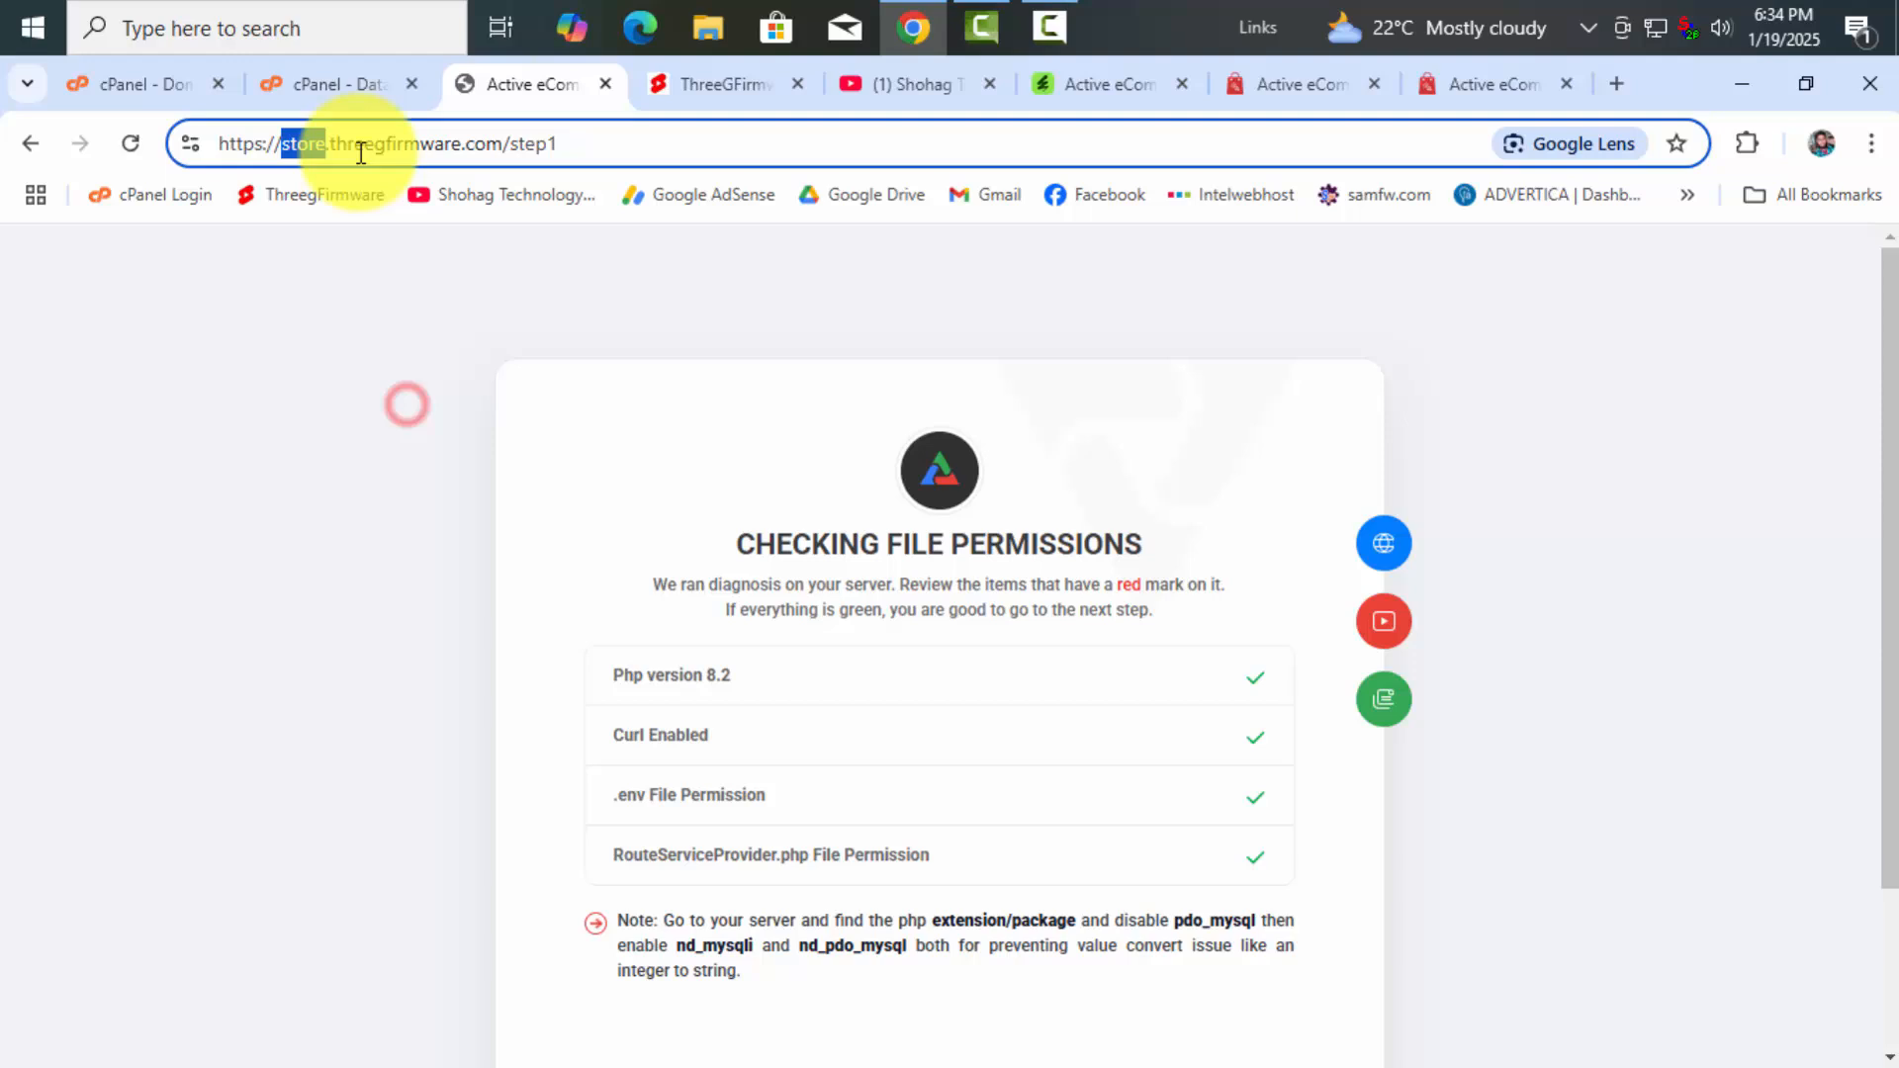
left_click(336, 94)
right_click(534, 614)
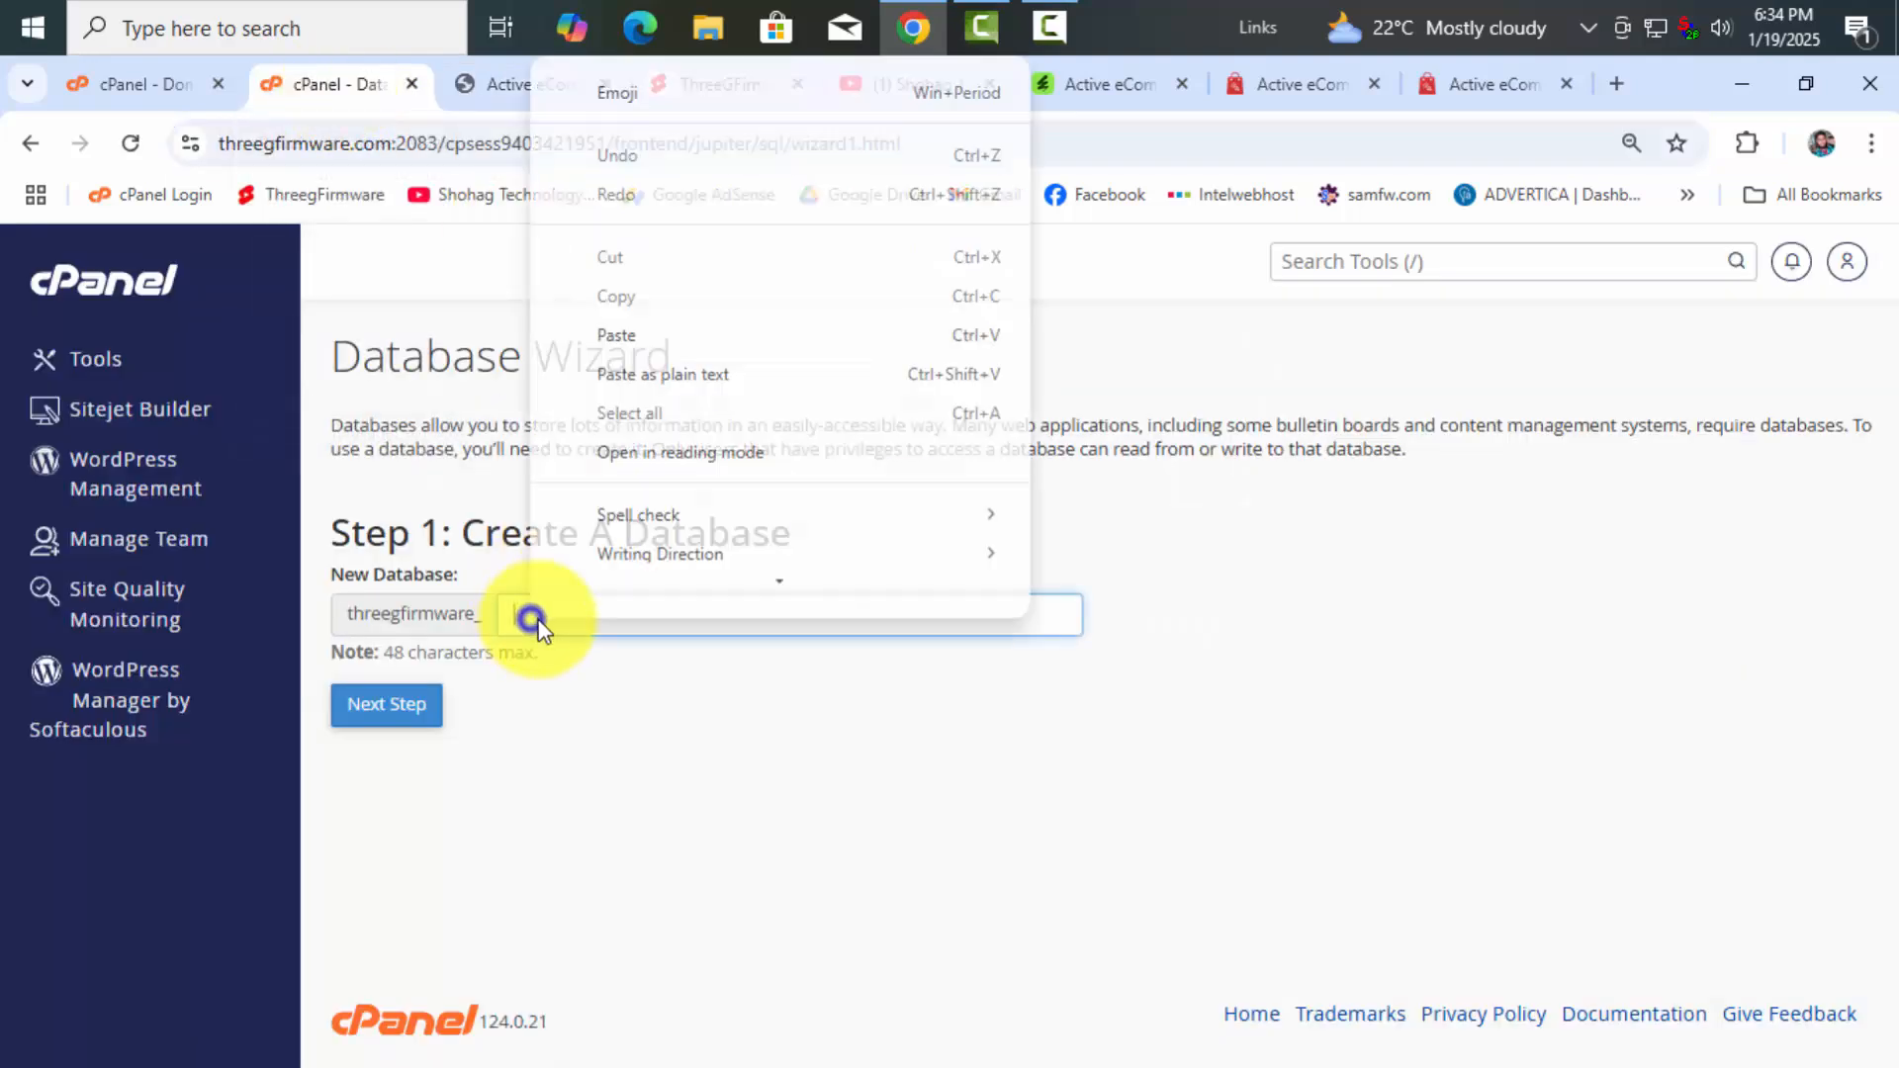
left_click(607, 363)
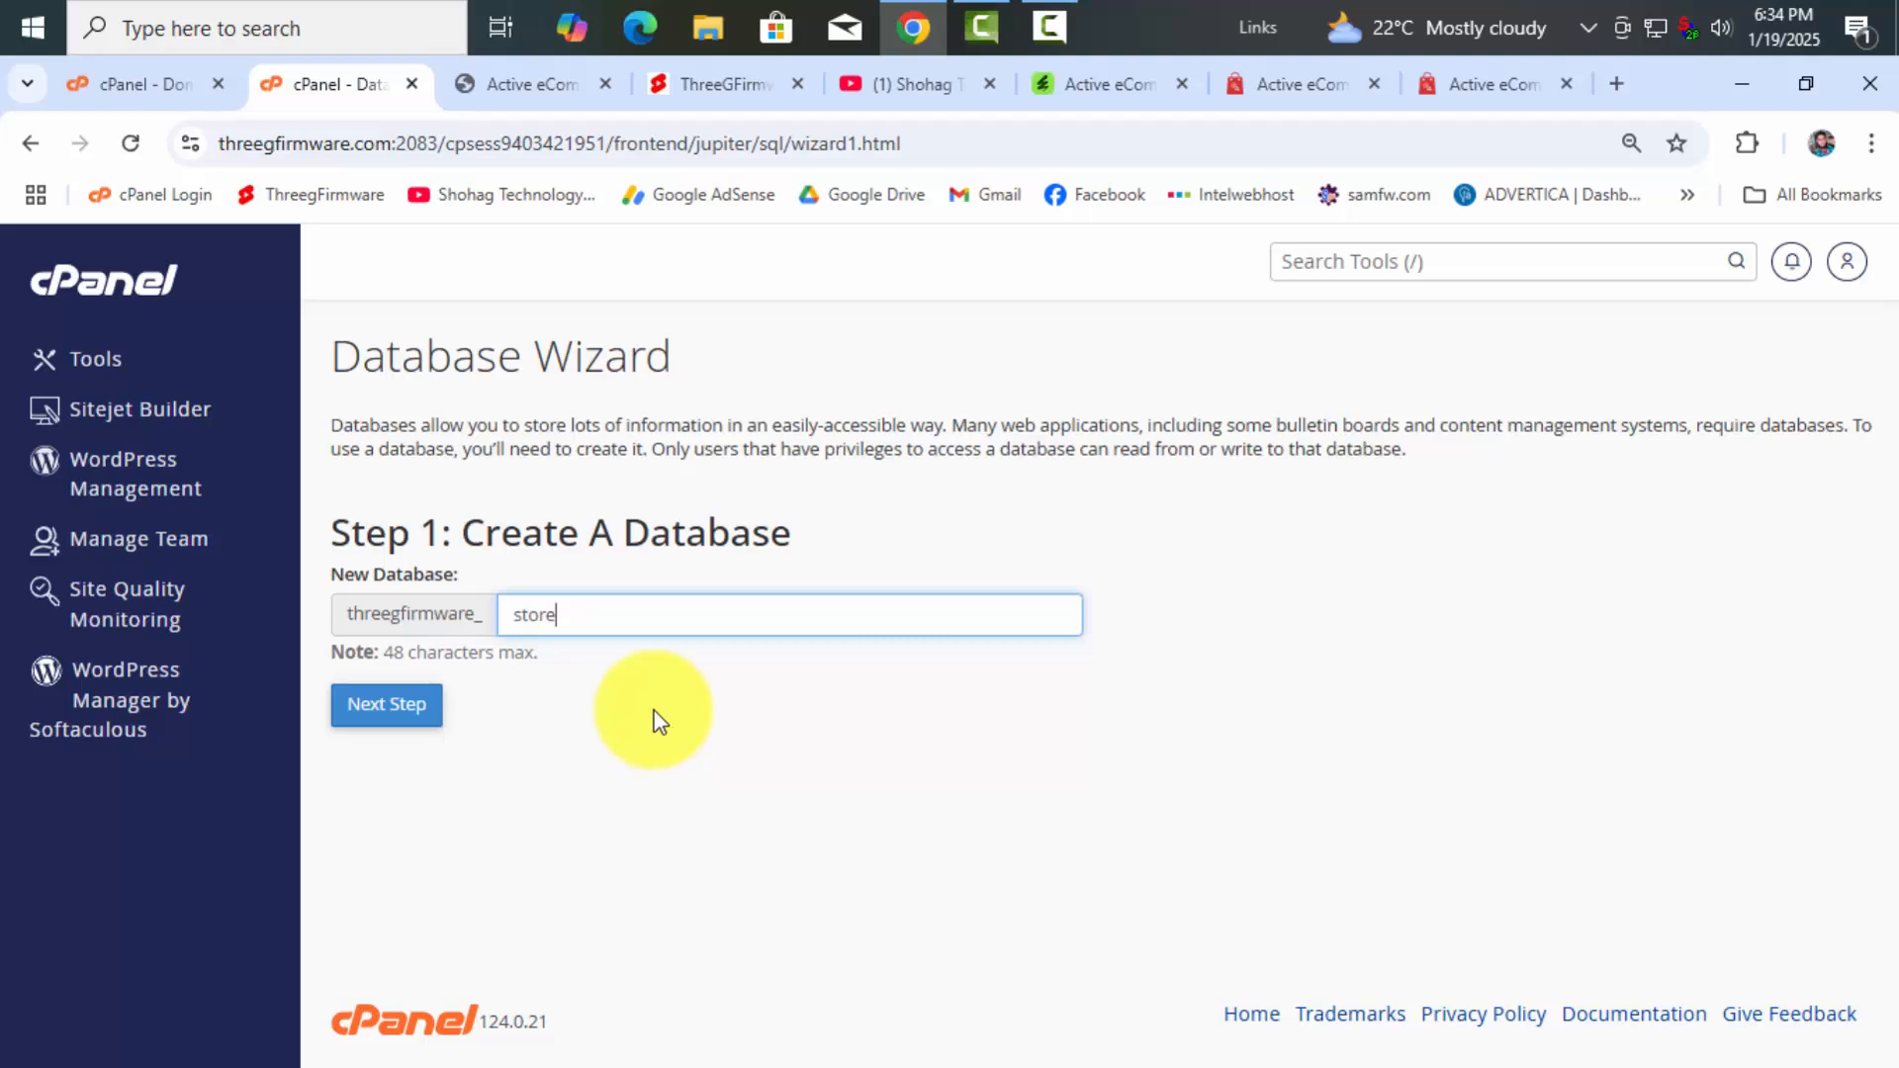
left_click(420, 706)
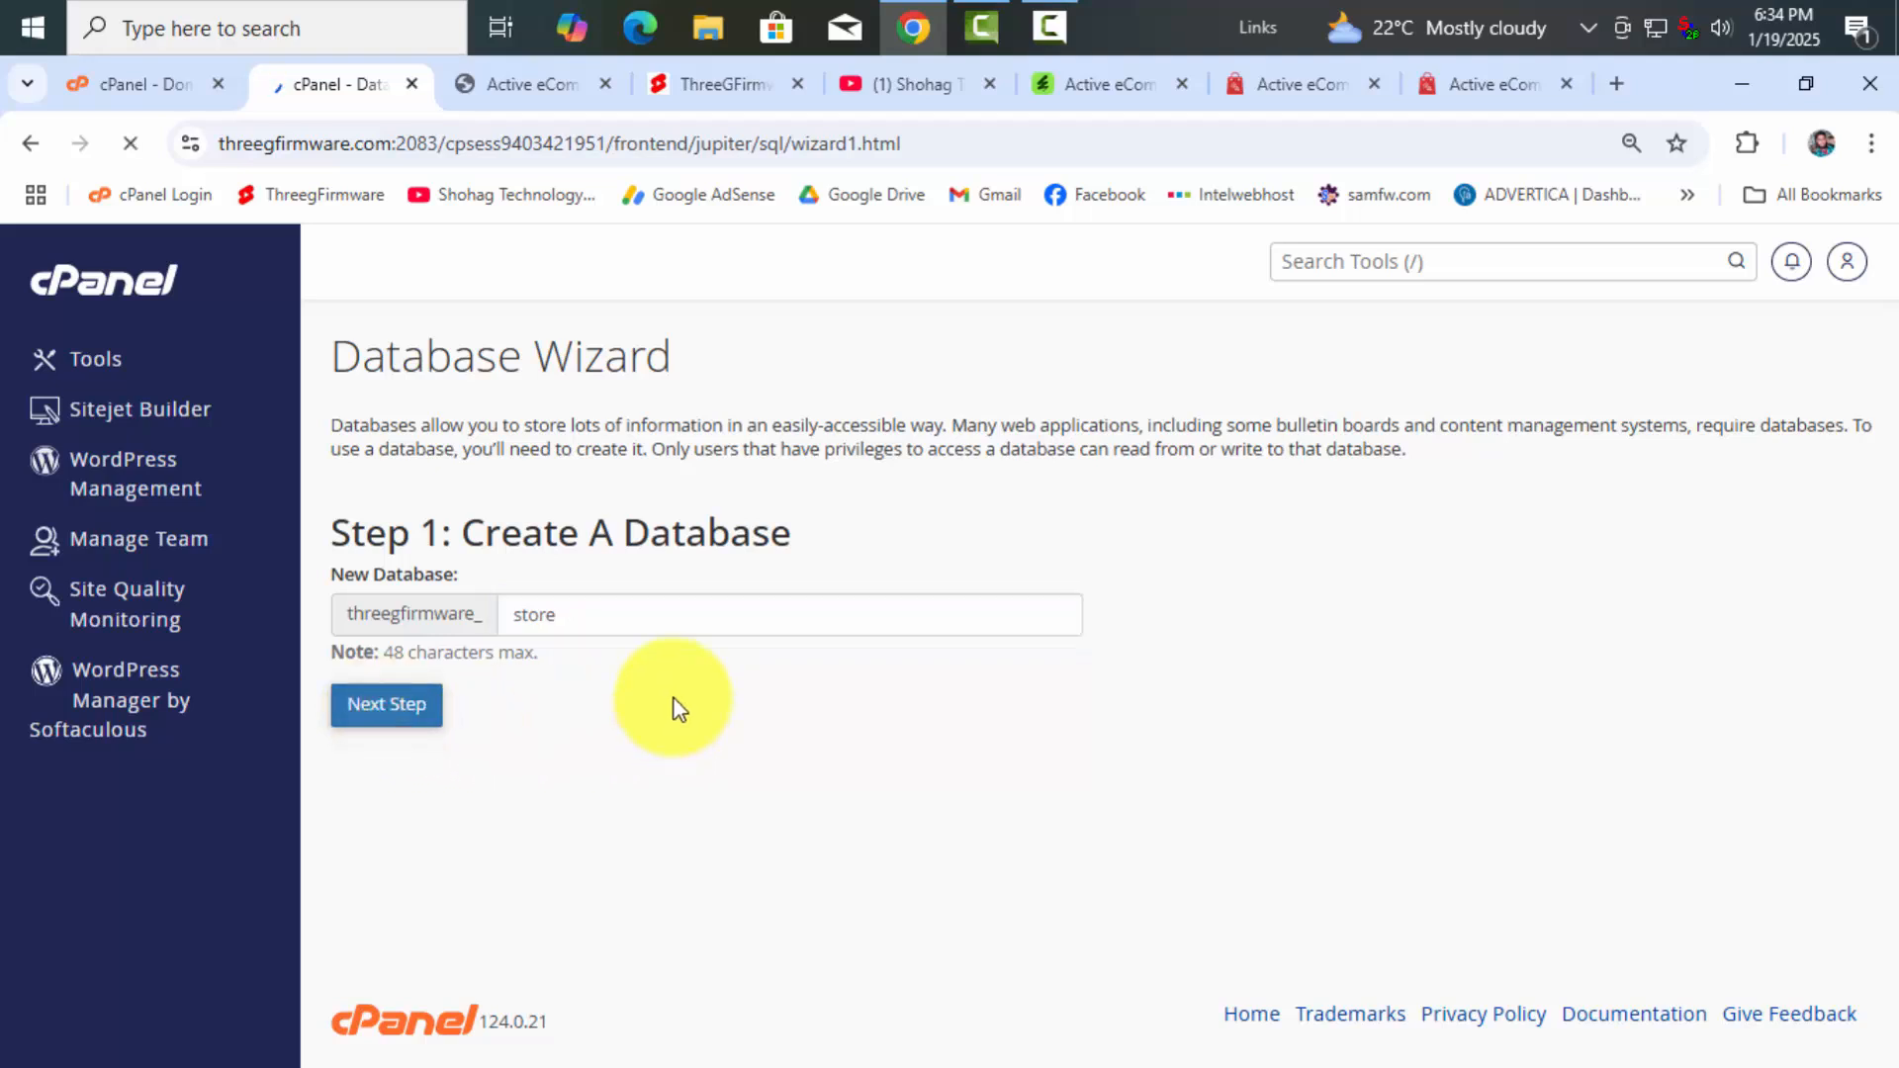
Replace the autofilled database username with 'store'
left_click_drag(663, 596, 508, 582)
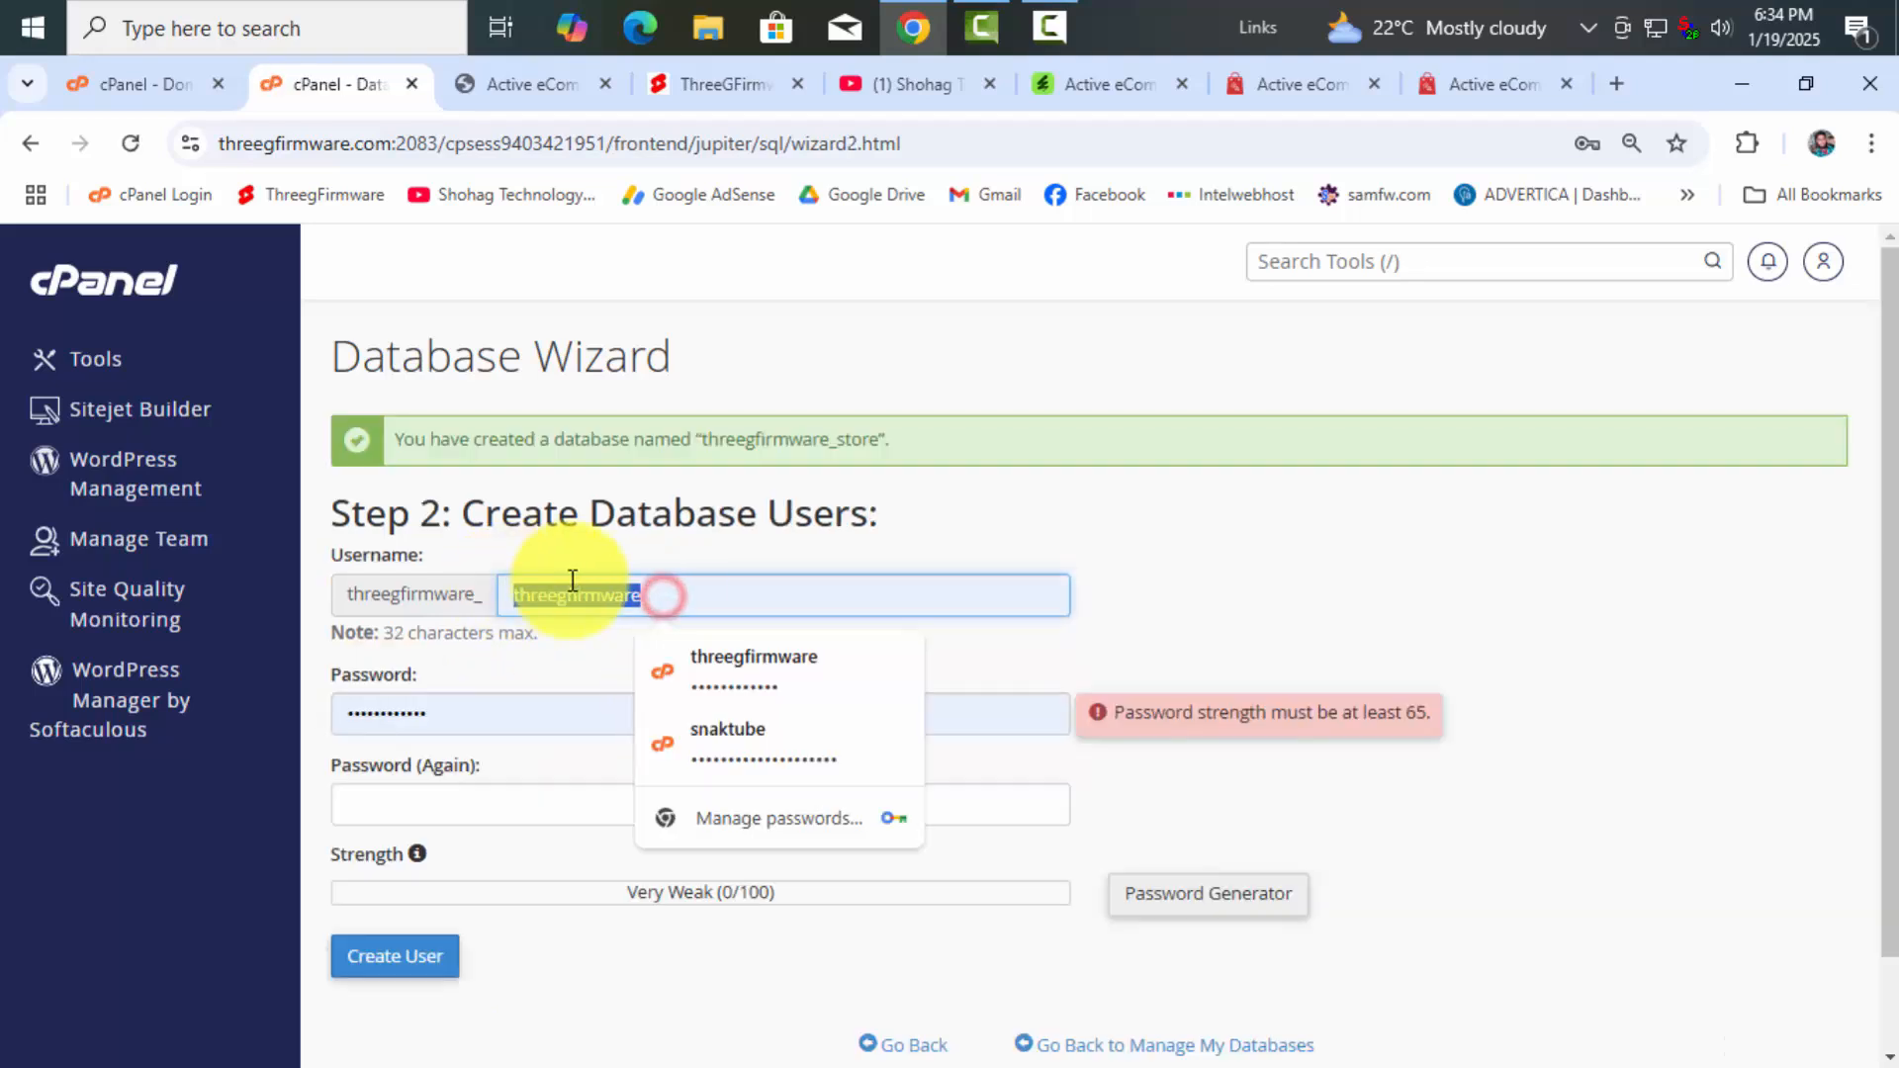
right_click(572, 581)
left_click(656, 232)
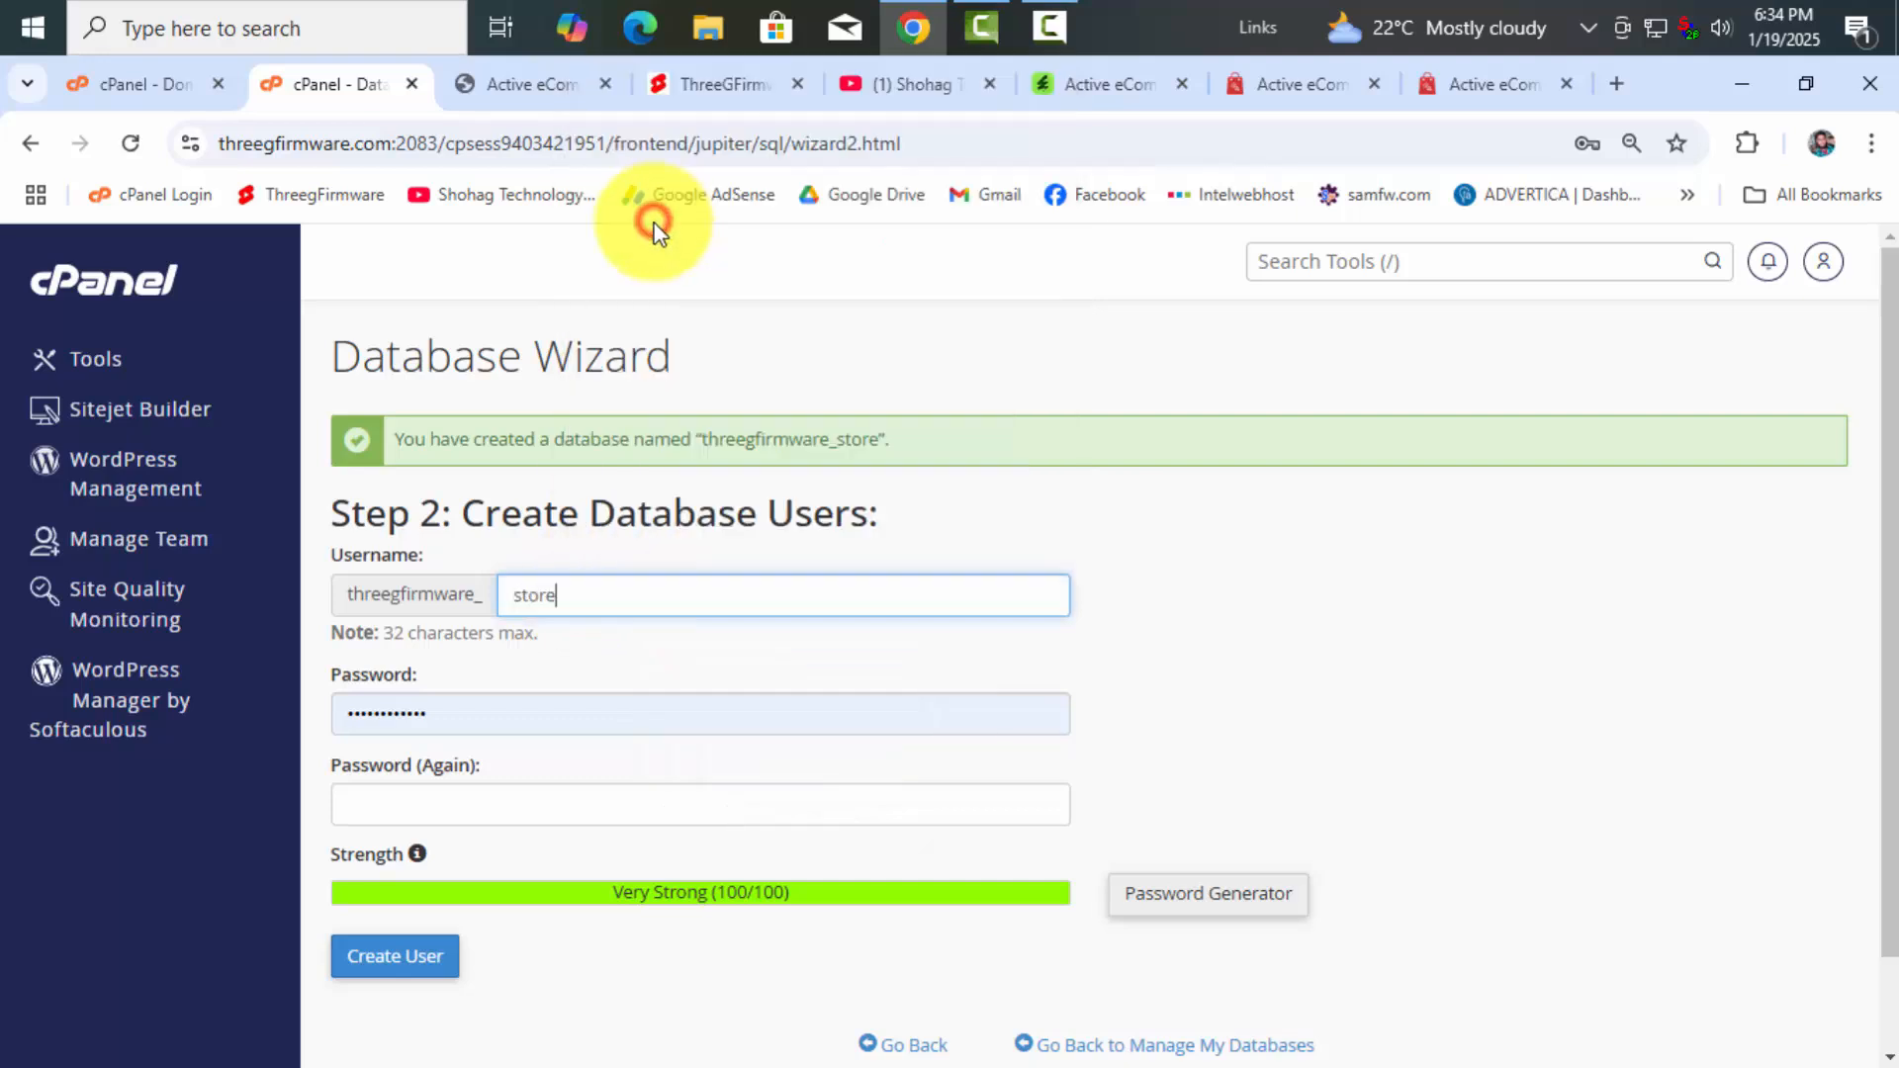
Highlight the store subdomain and full store.threegfirmware.com host in the installer's address
left_click(499, 91)
left_click(351, 142)
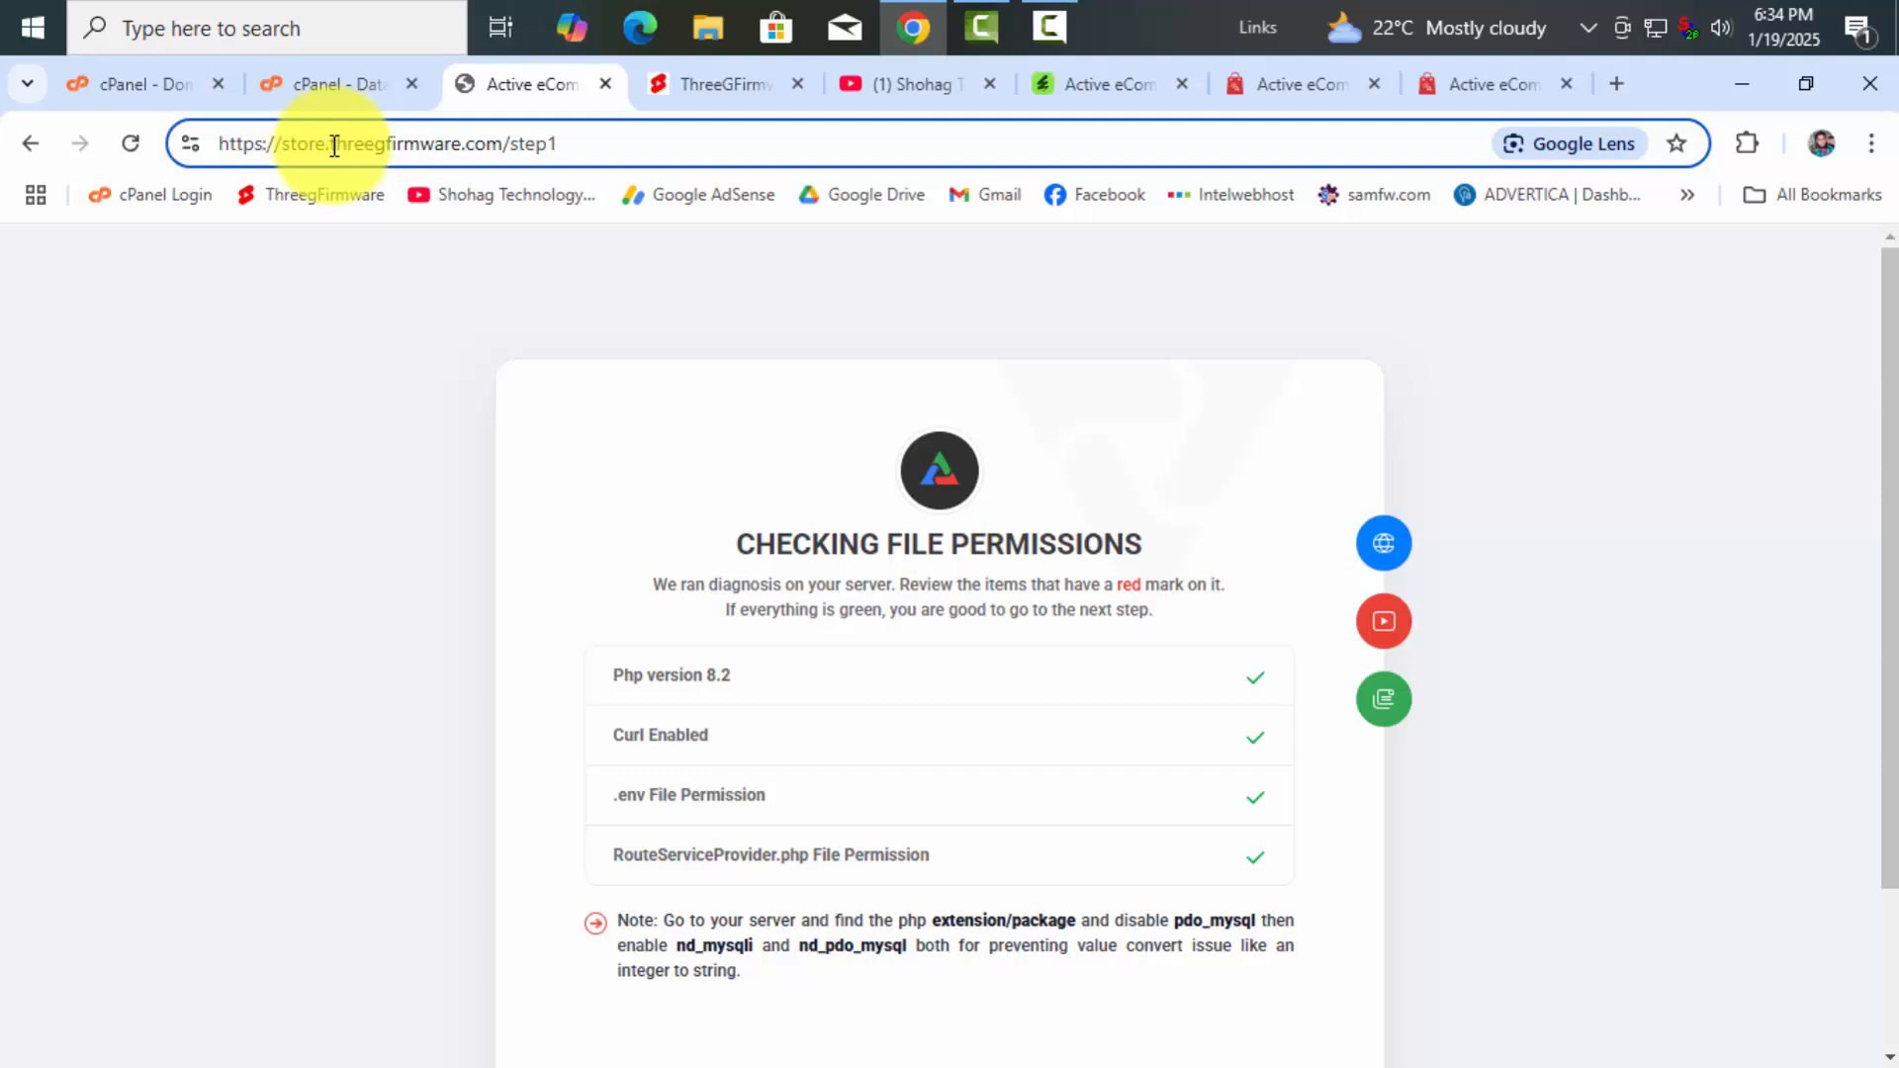
left_click_drag(334, 140, 503, 140)
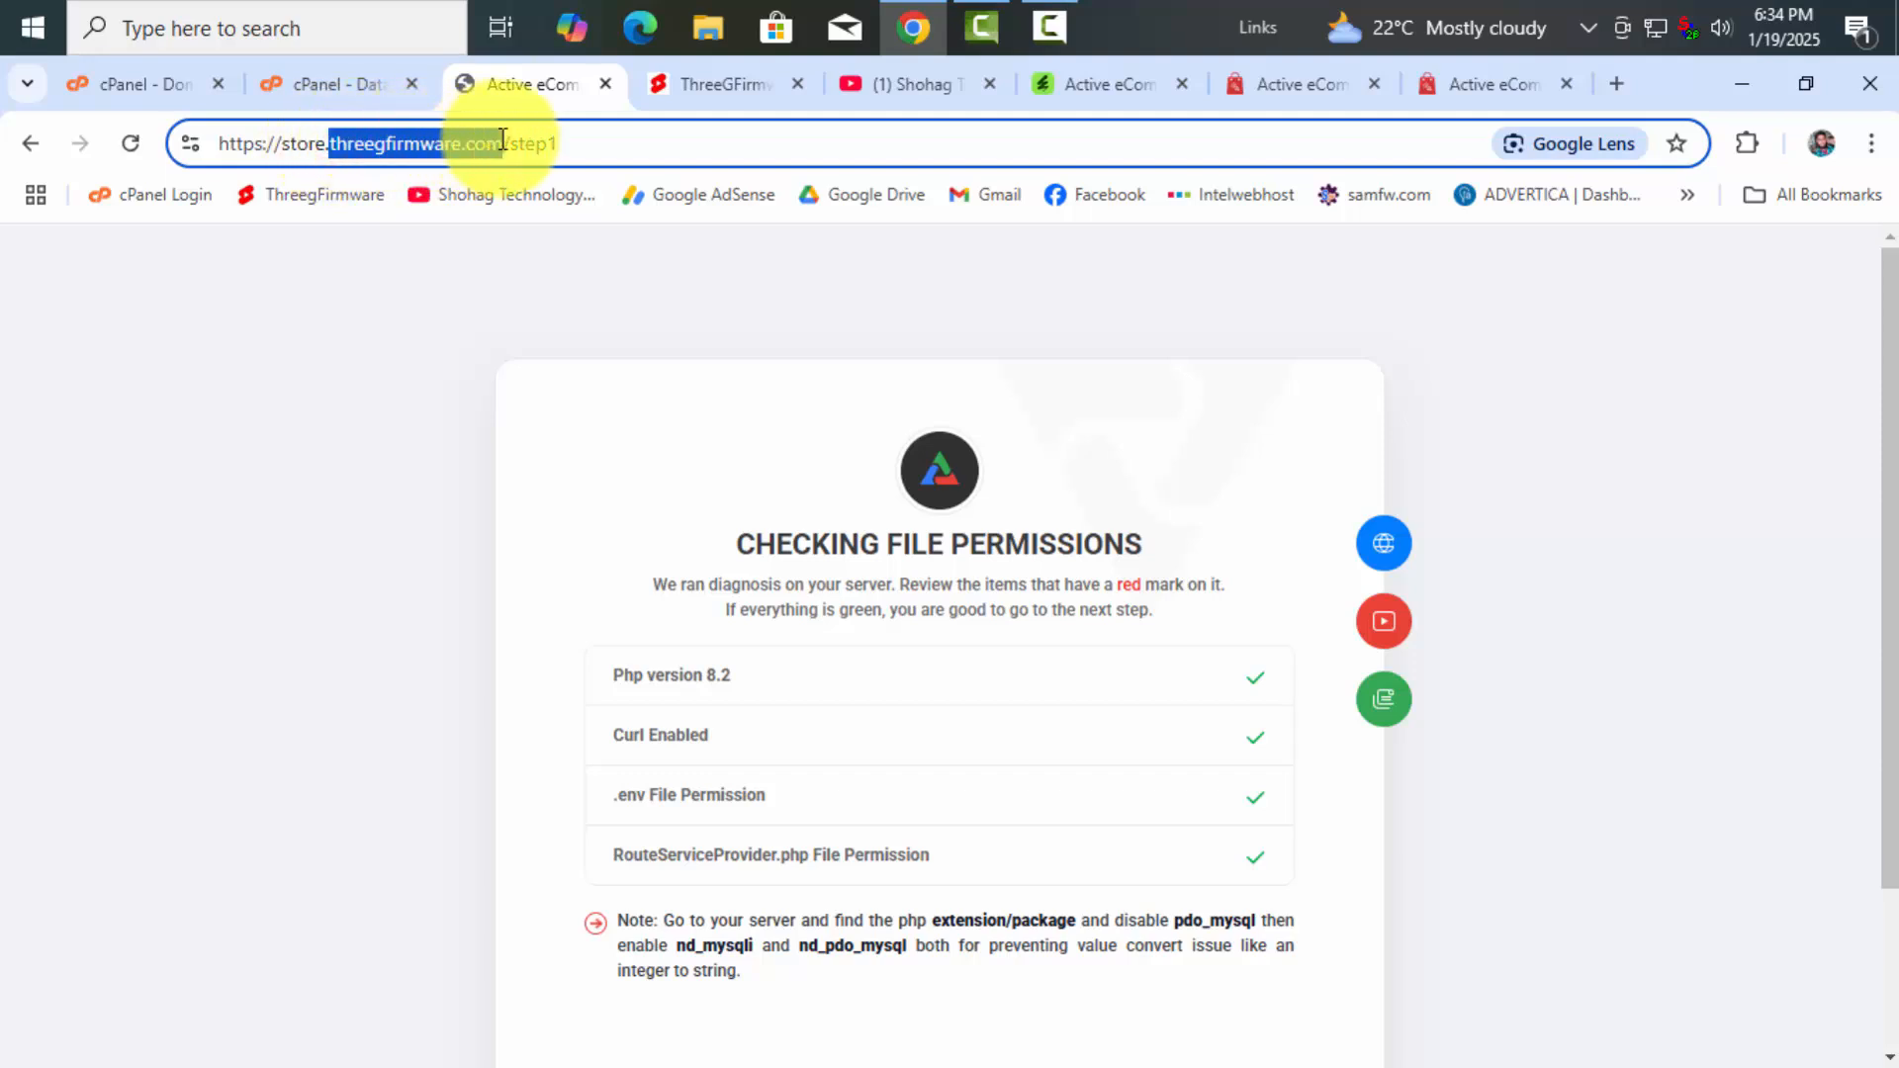
left_click(406, 158)
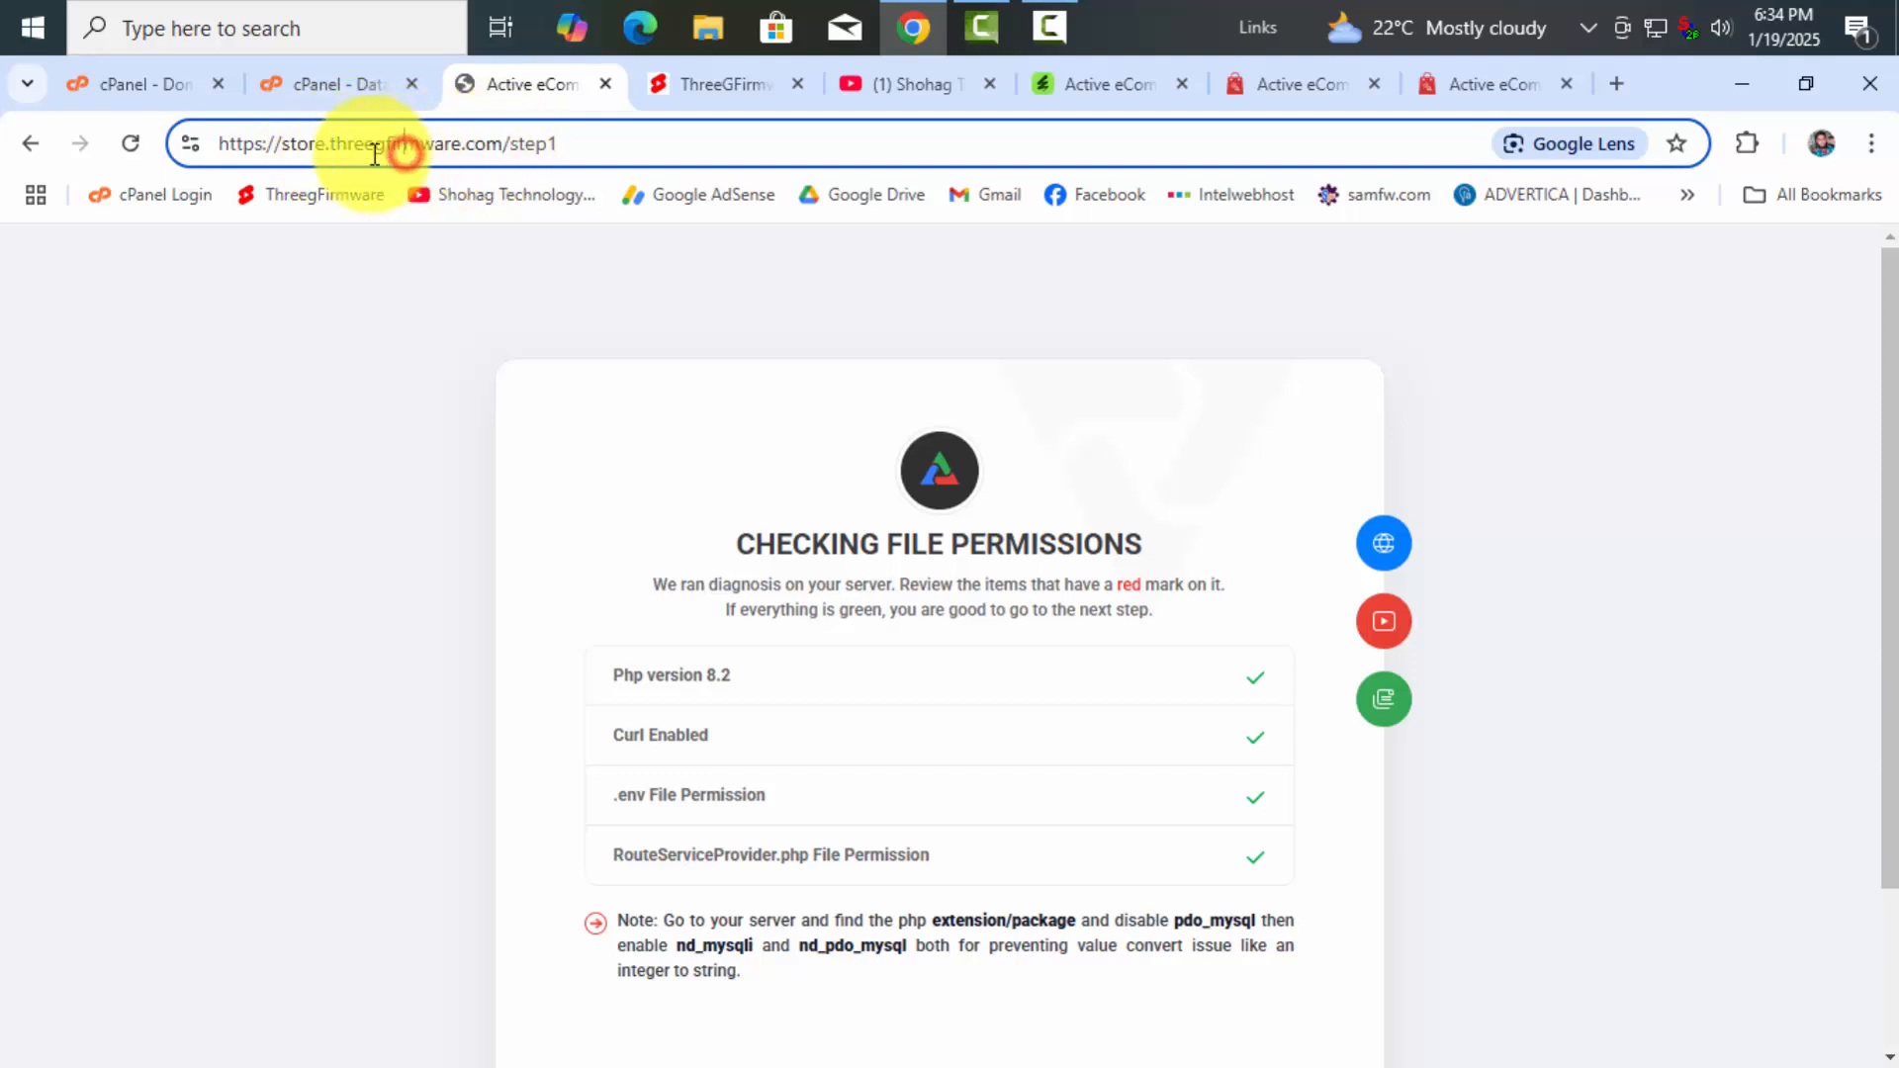
left_click_drag(286, 143, 489, 145)
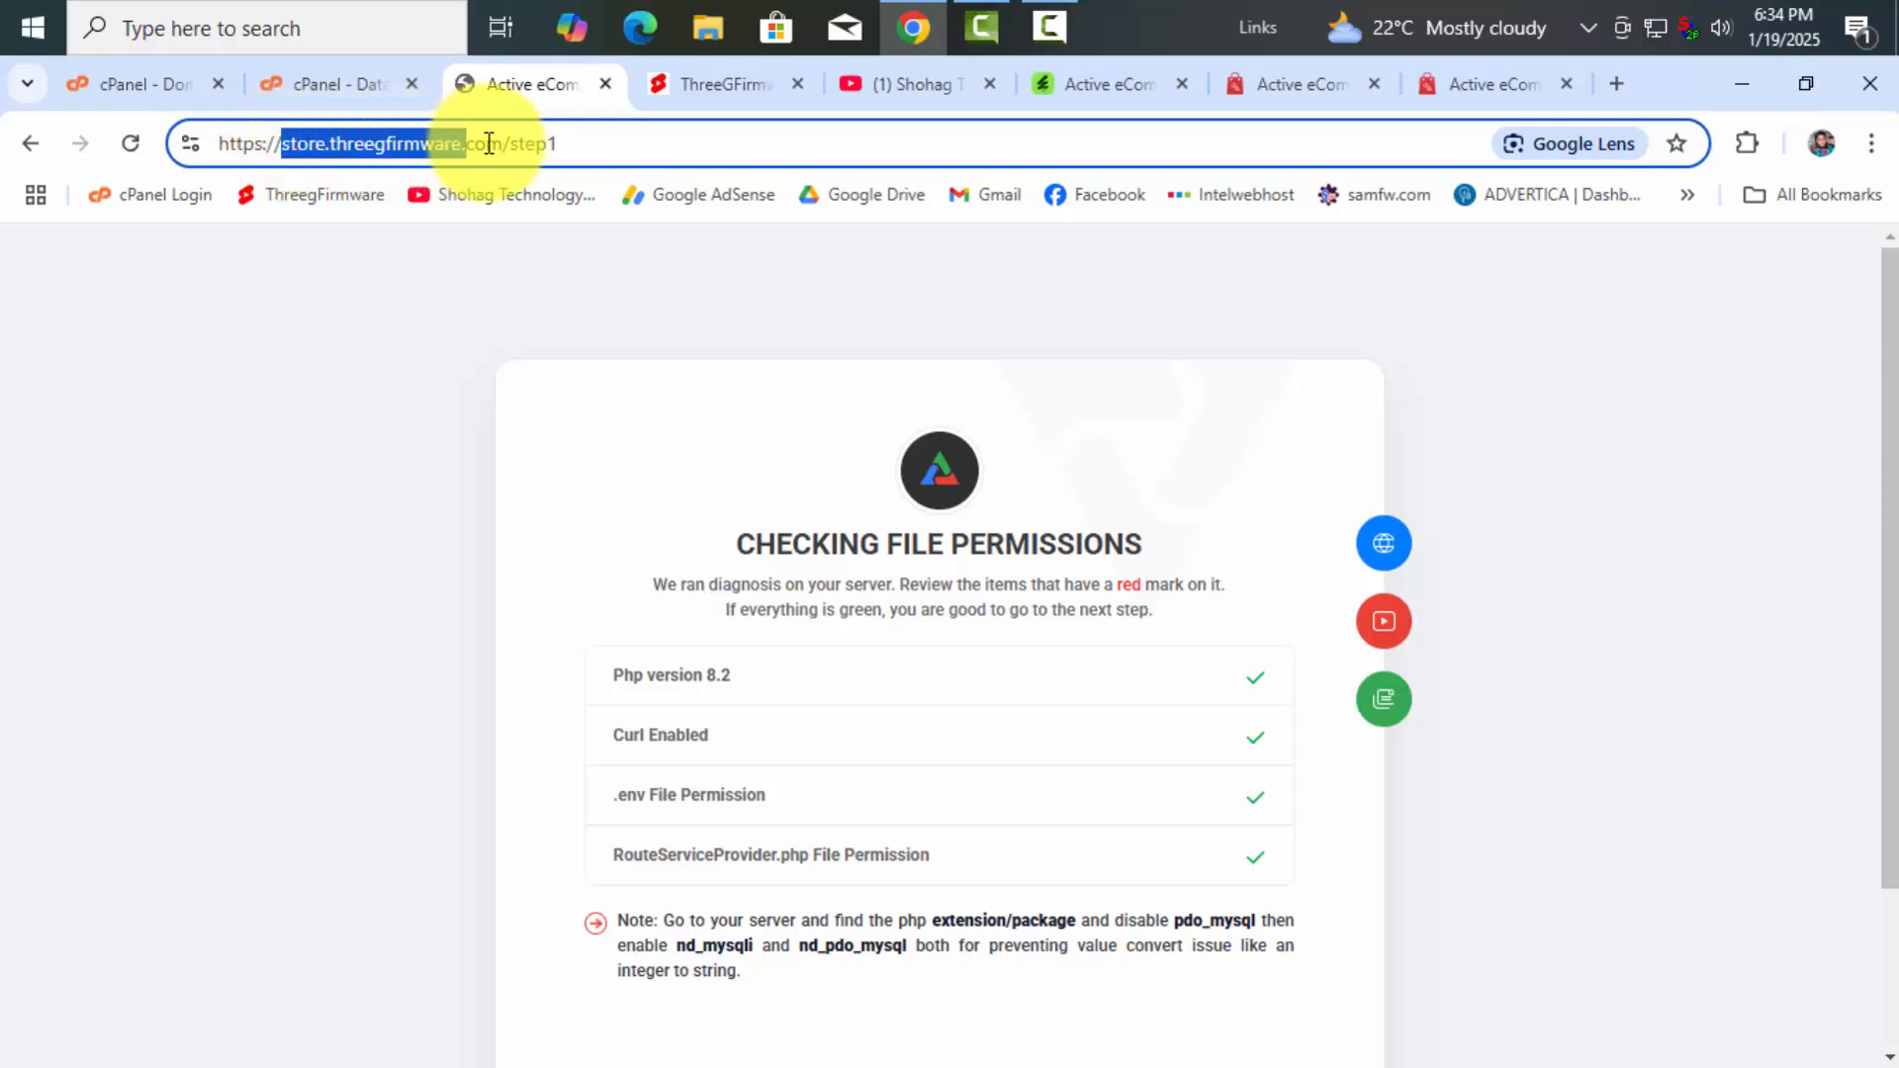
left_click(376, 157)
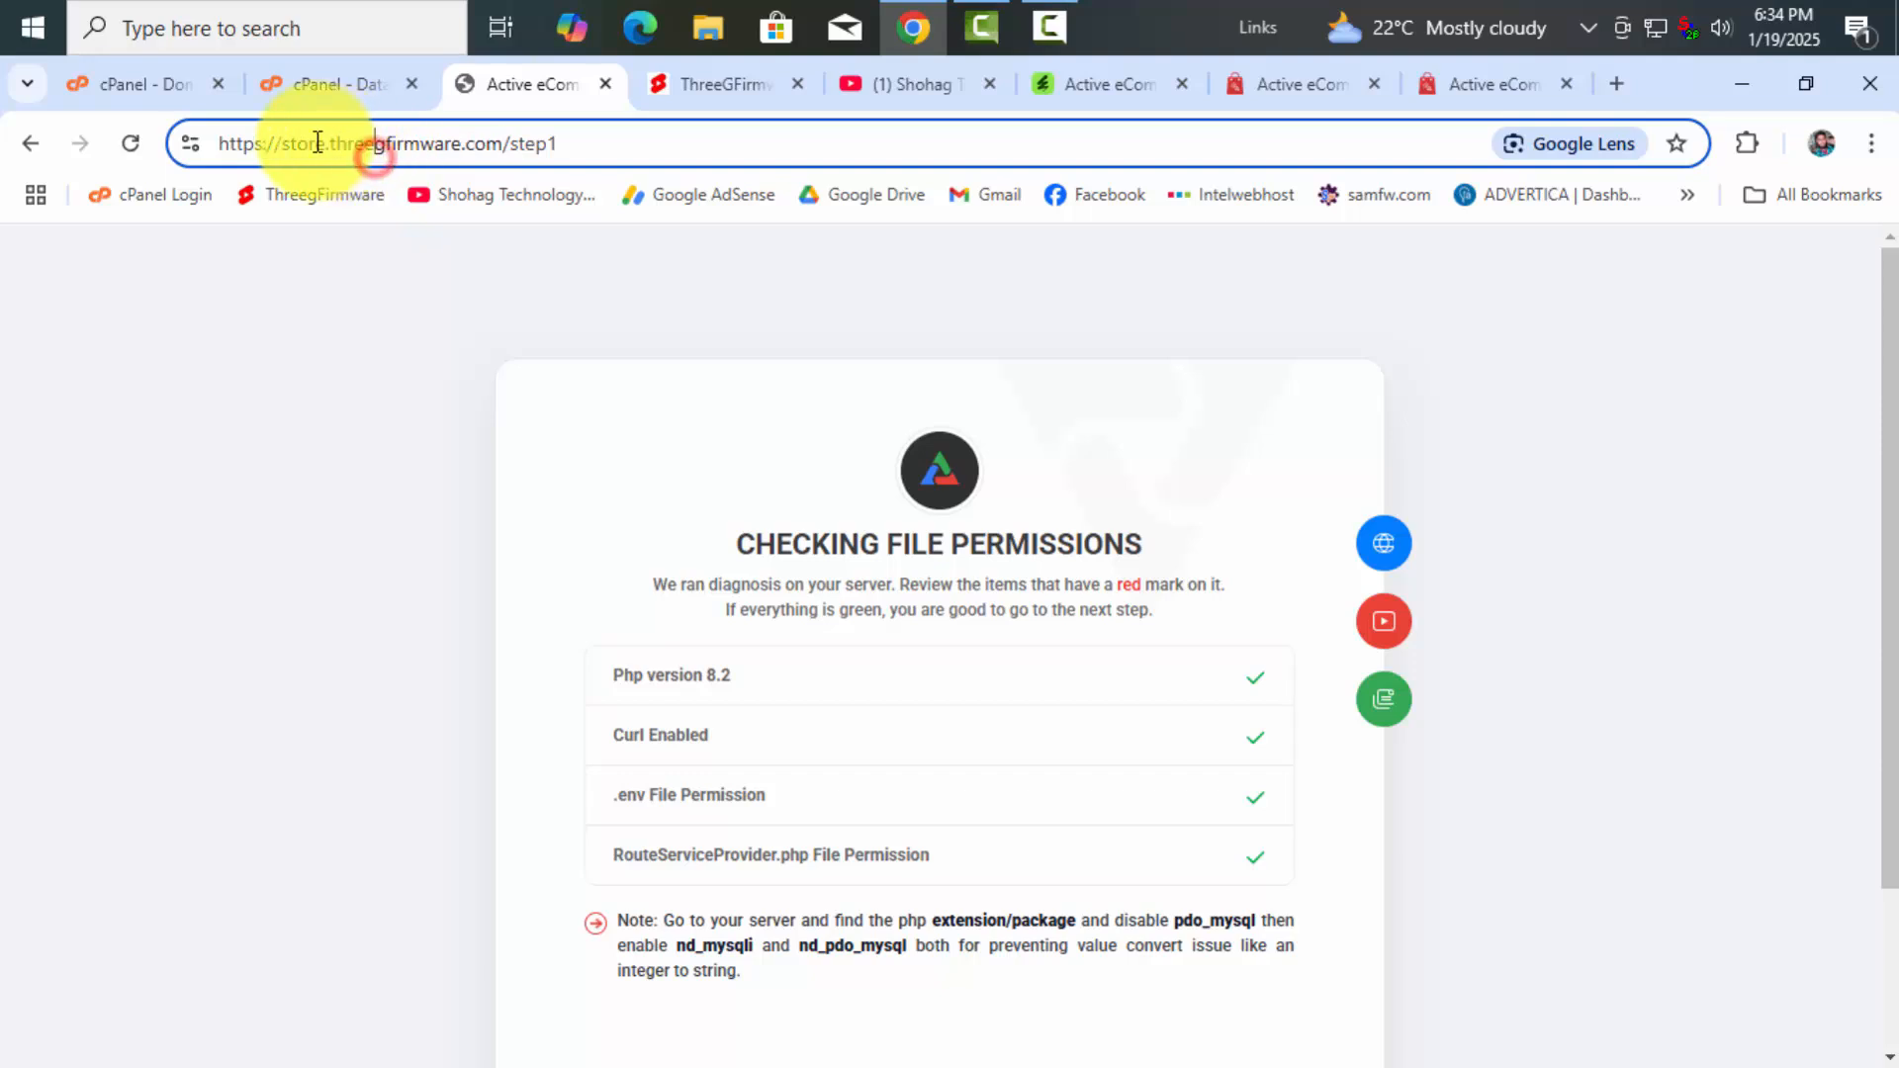
left_click_drag(282, 143, 334, 143)
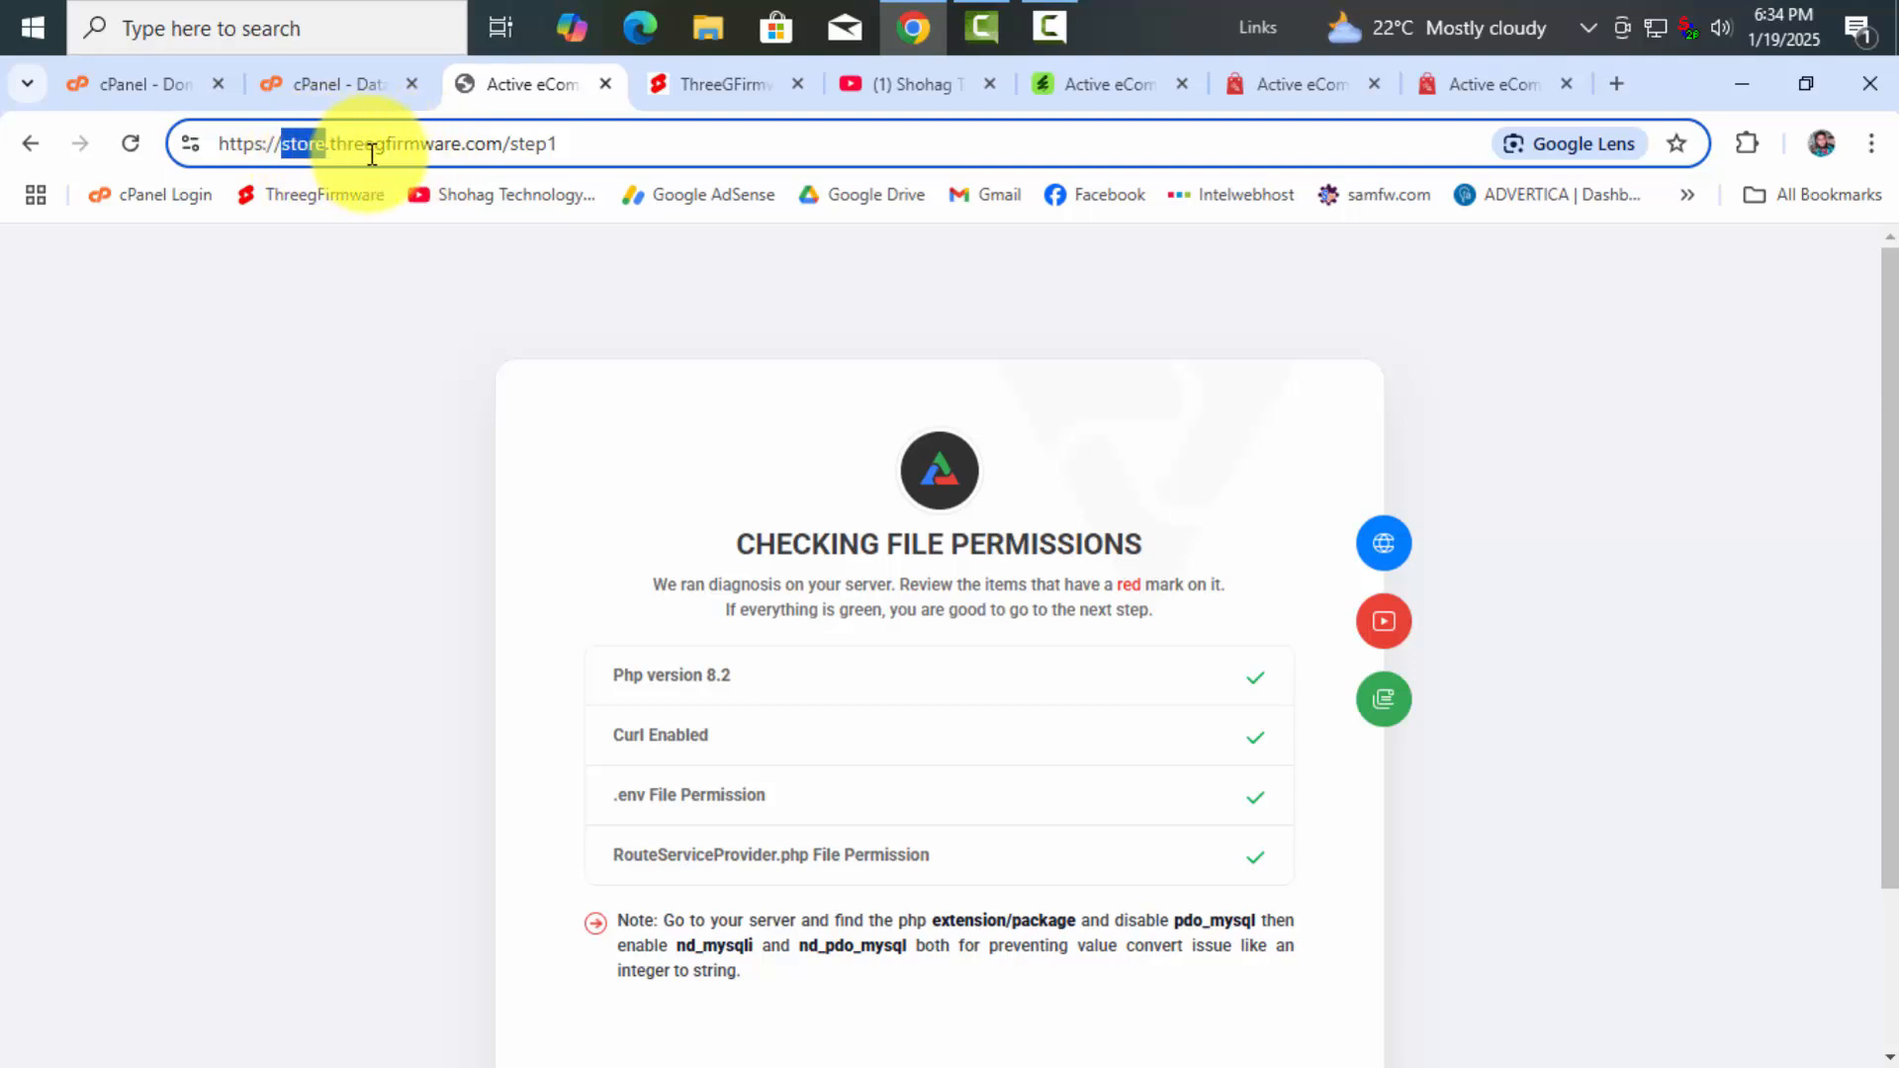
left_click(421, 143)
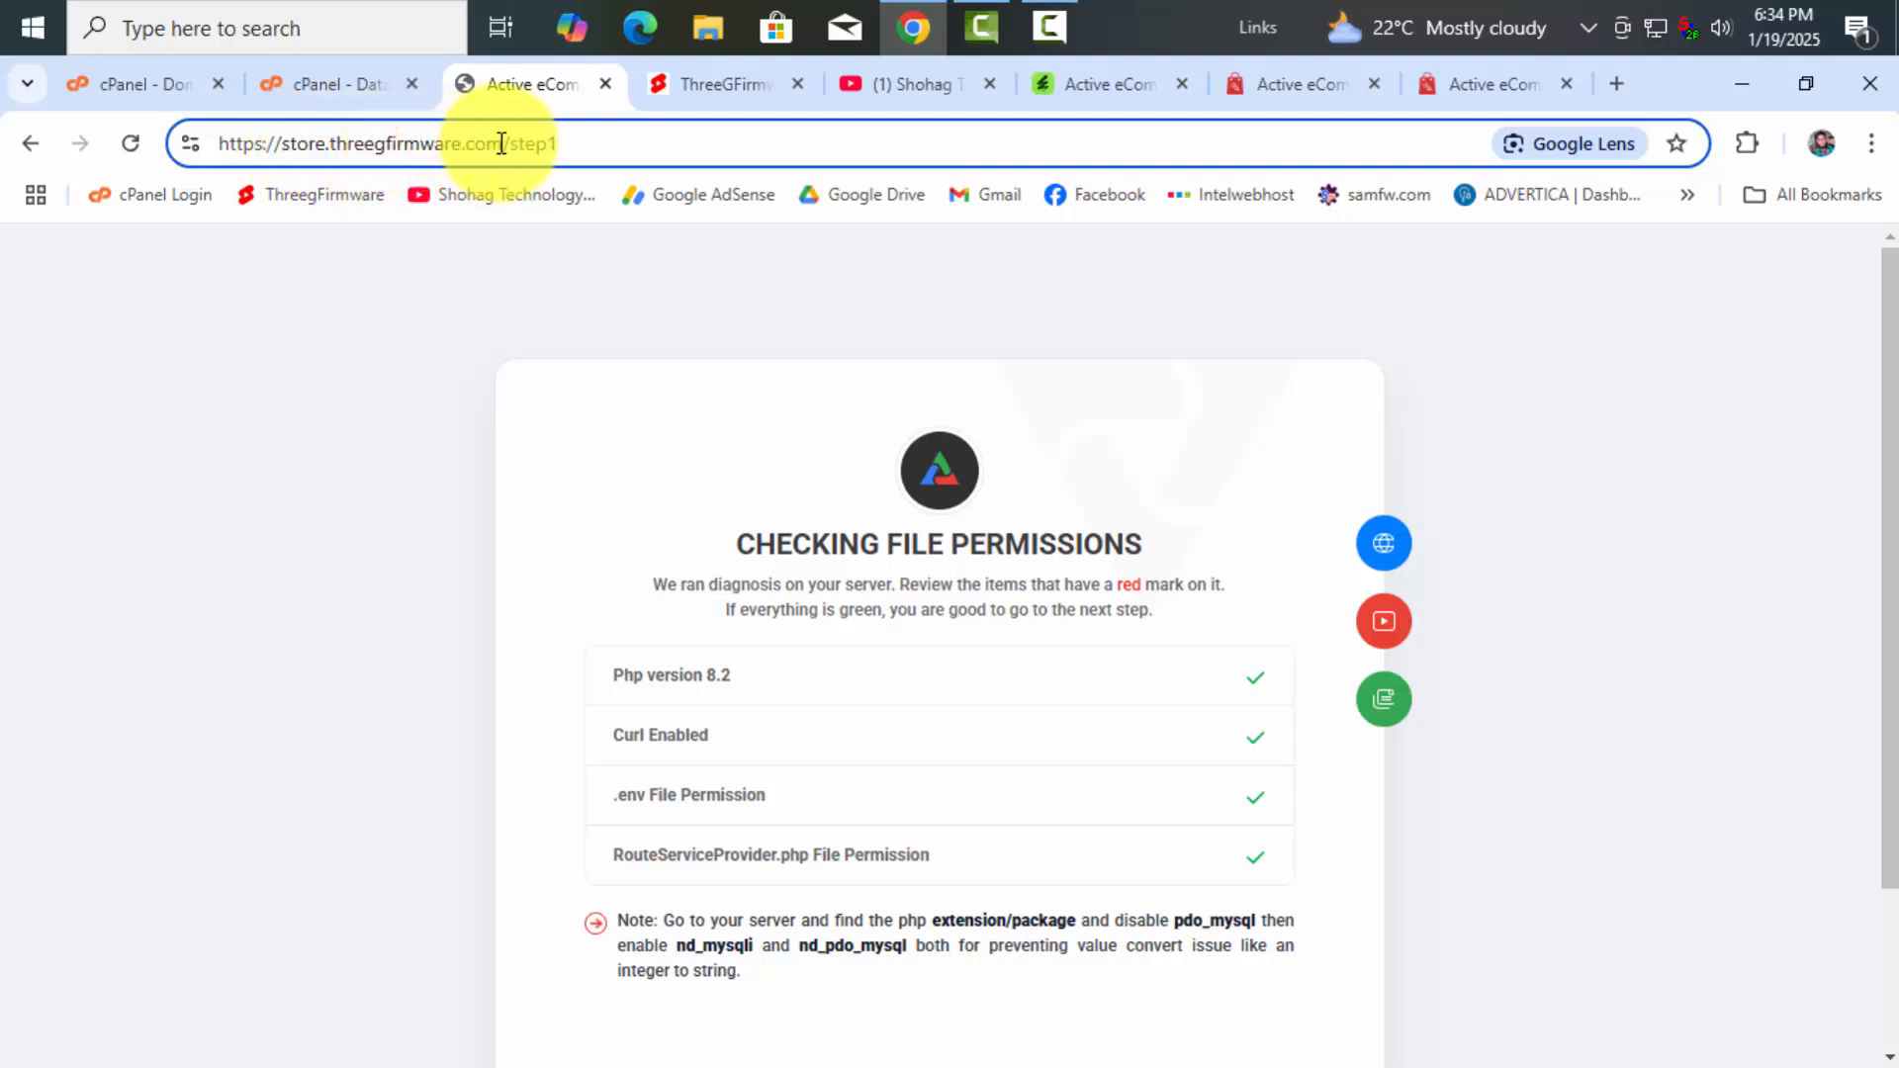
left_click_drag(501, 144, 286, 140)
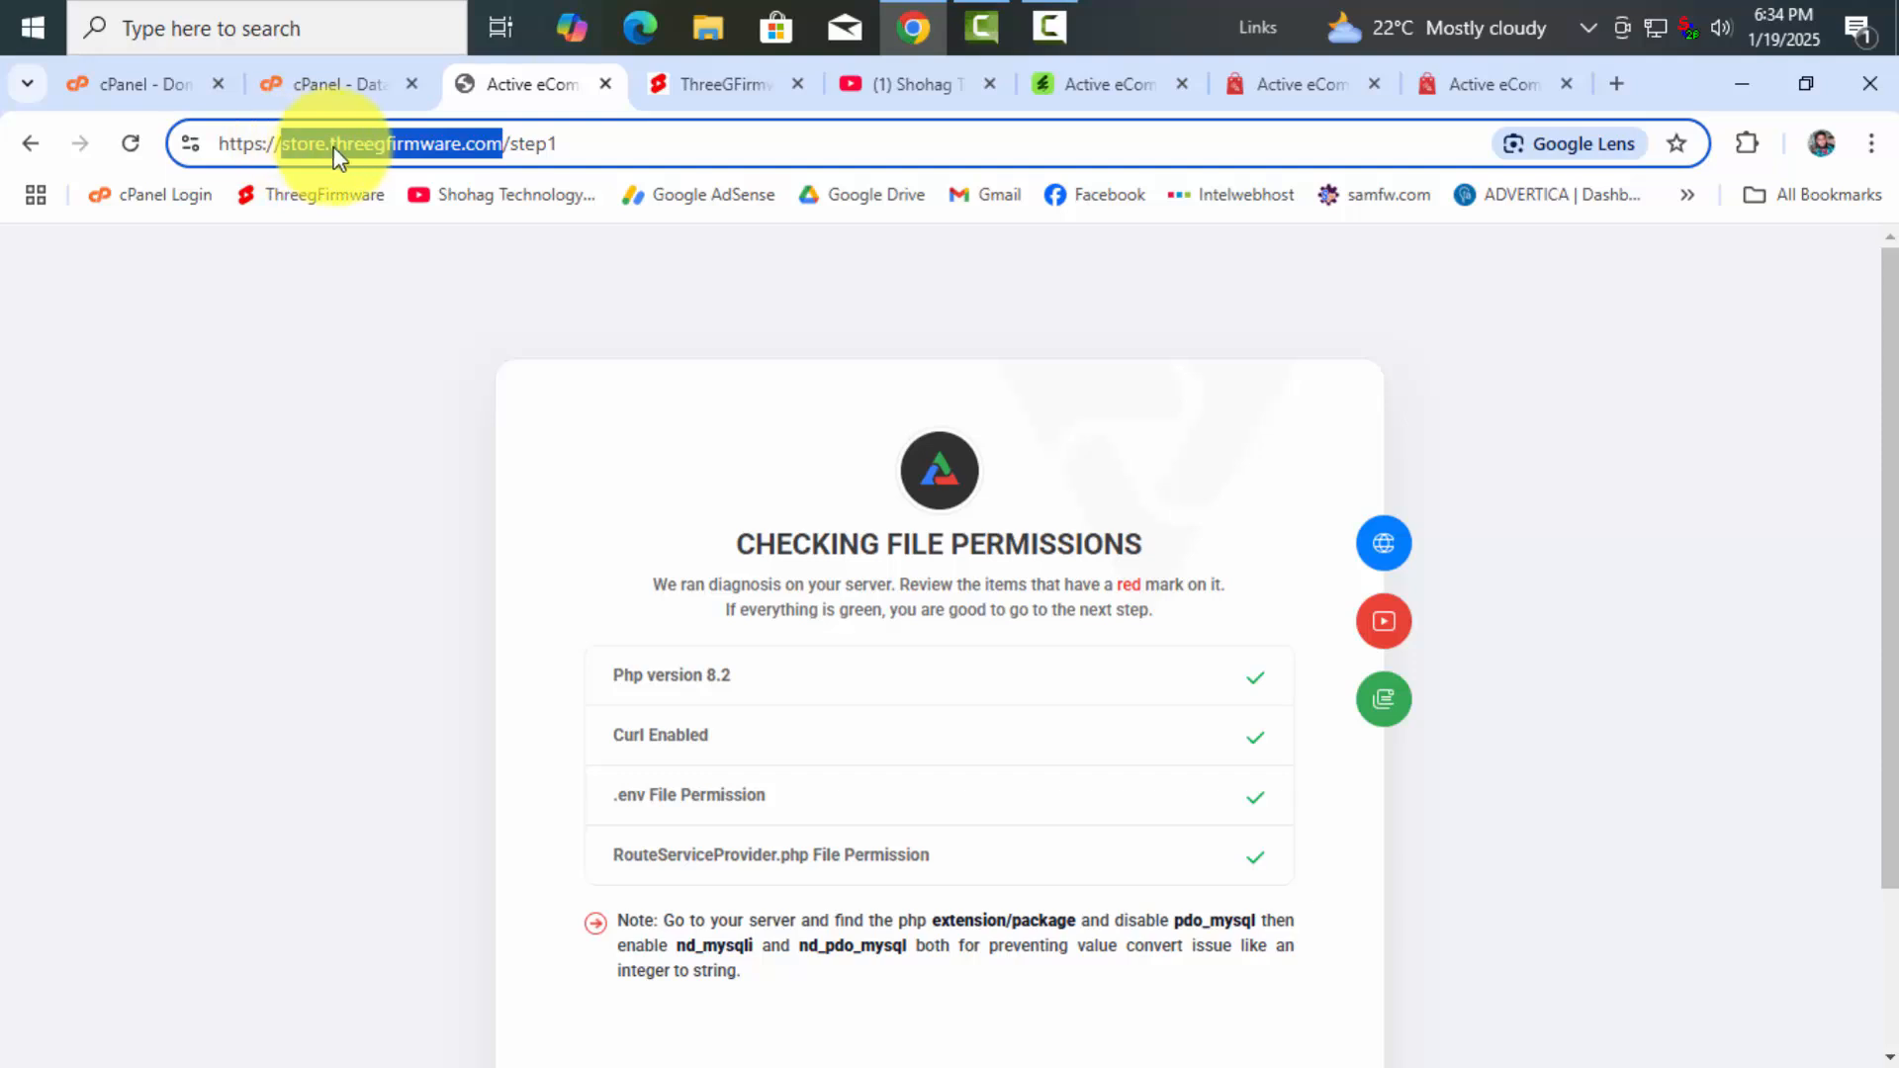
Open the database user's Password Generator with advanced options, length 18
left_click(344, 92)
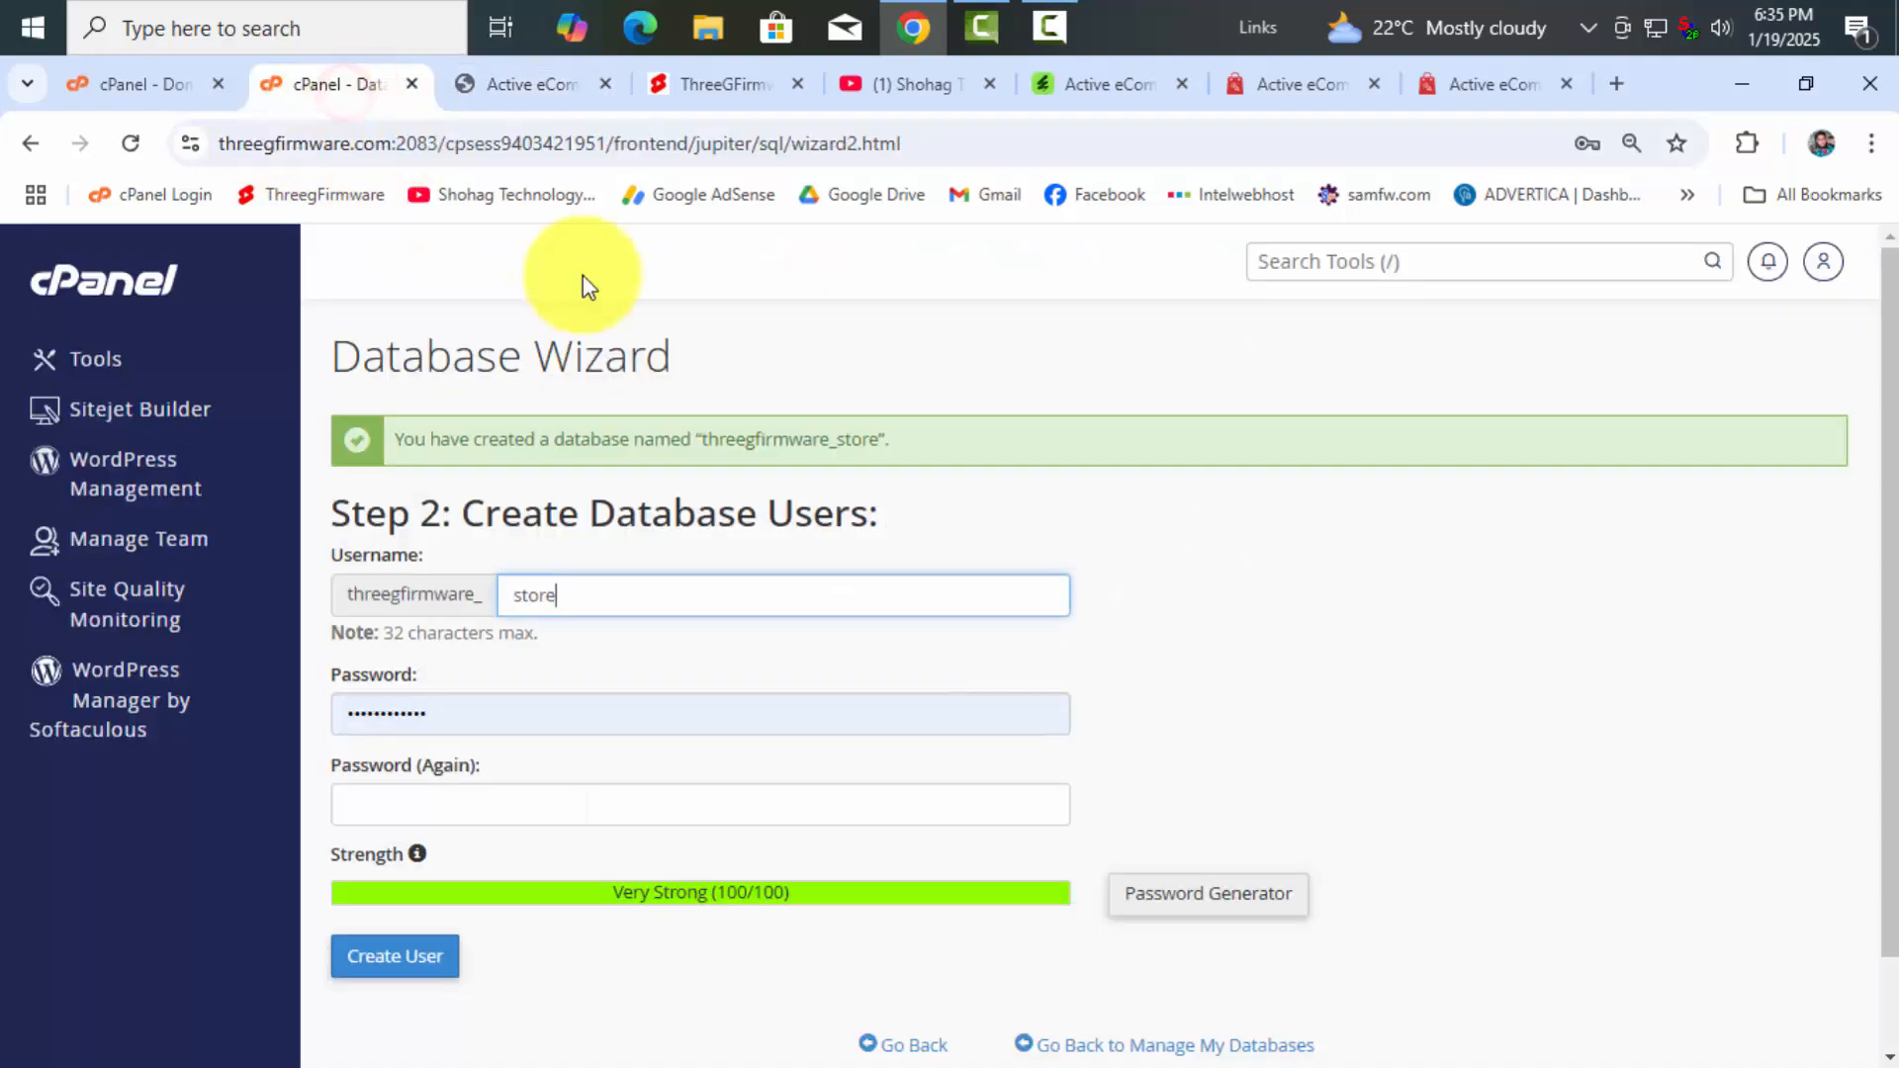
left_click(1170, 903)
left_click(839, 663)
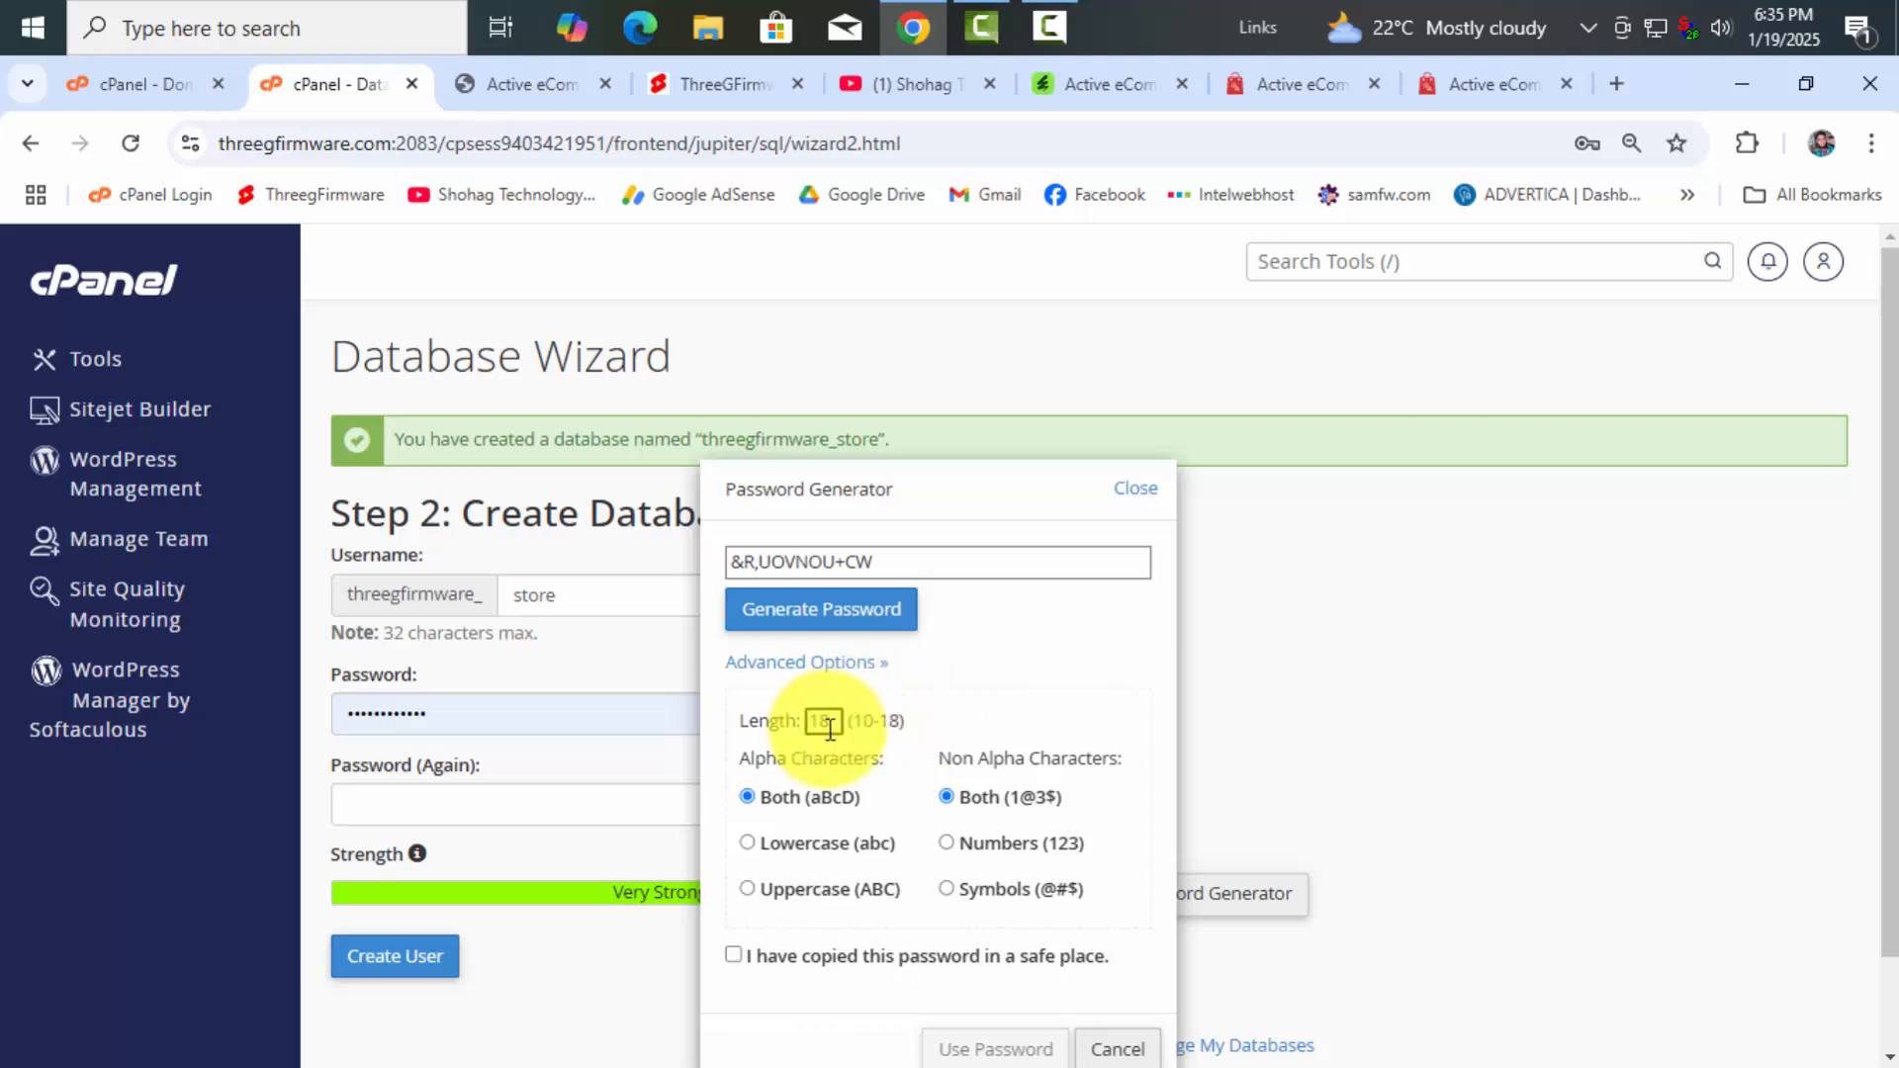
Copy the generated strong password, confirm it's saved, use it for both fields, and decline Chrome's save prompt
scroll(950, 890, "down", 2)
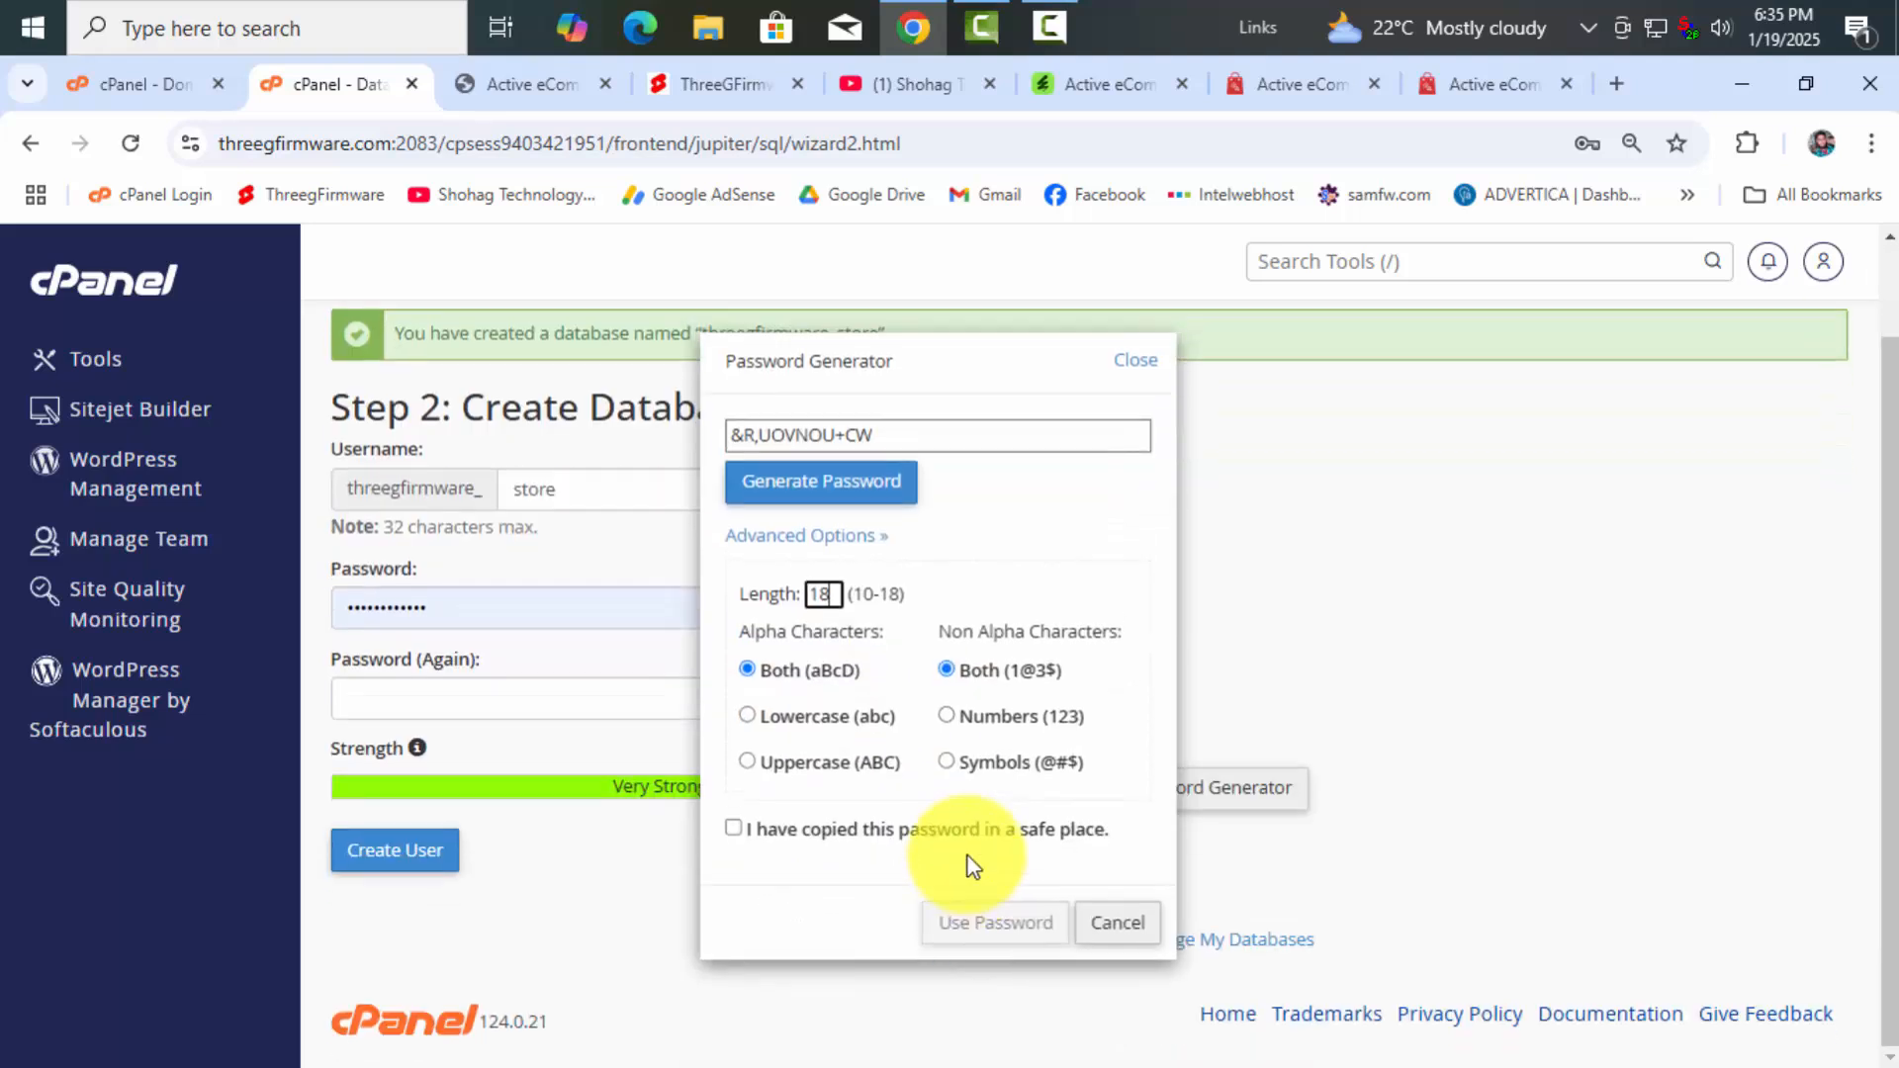
left_click(870, 535)
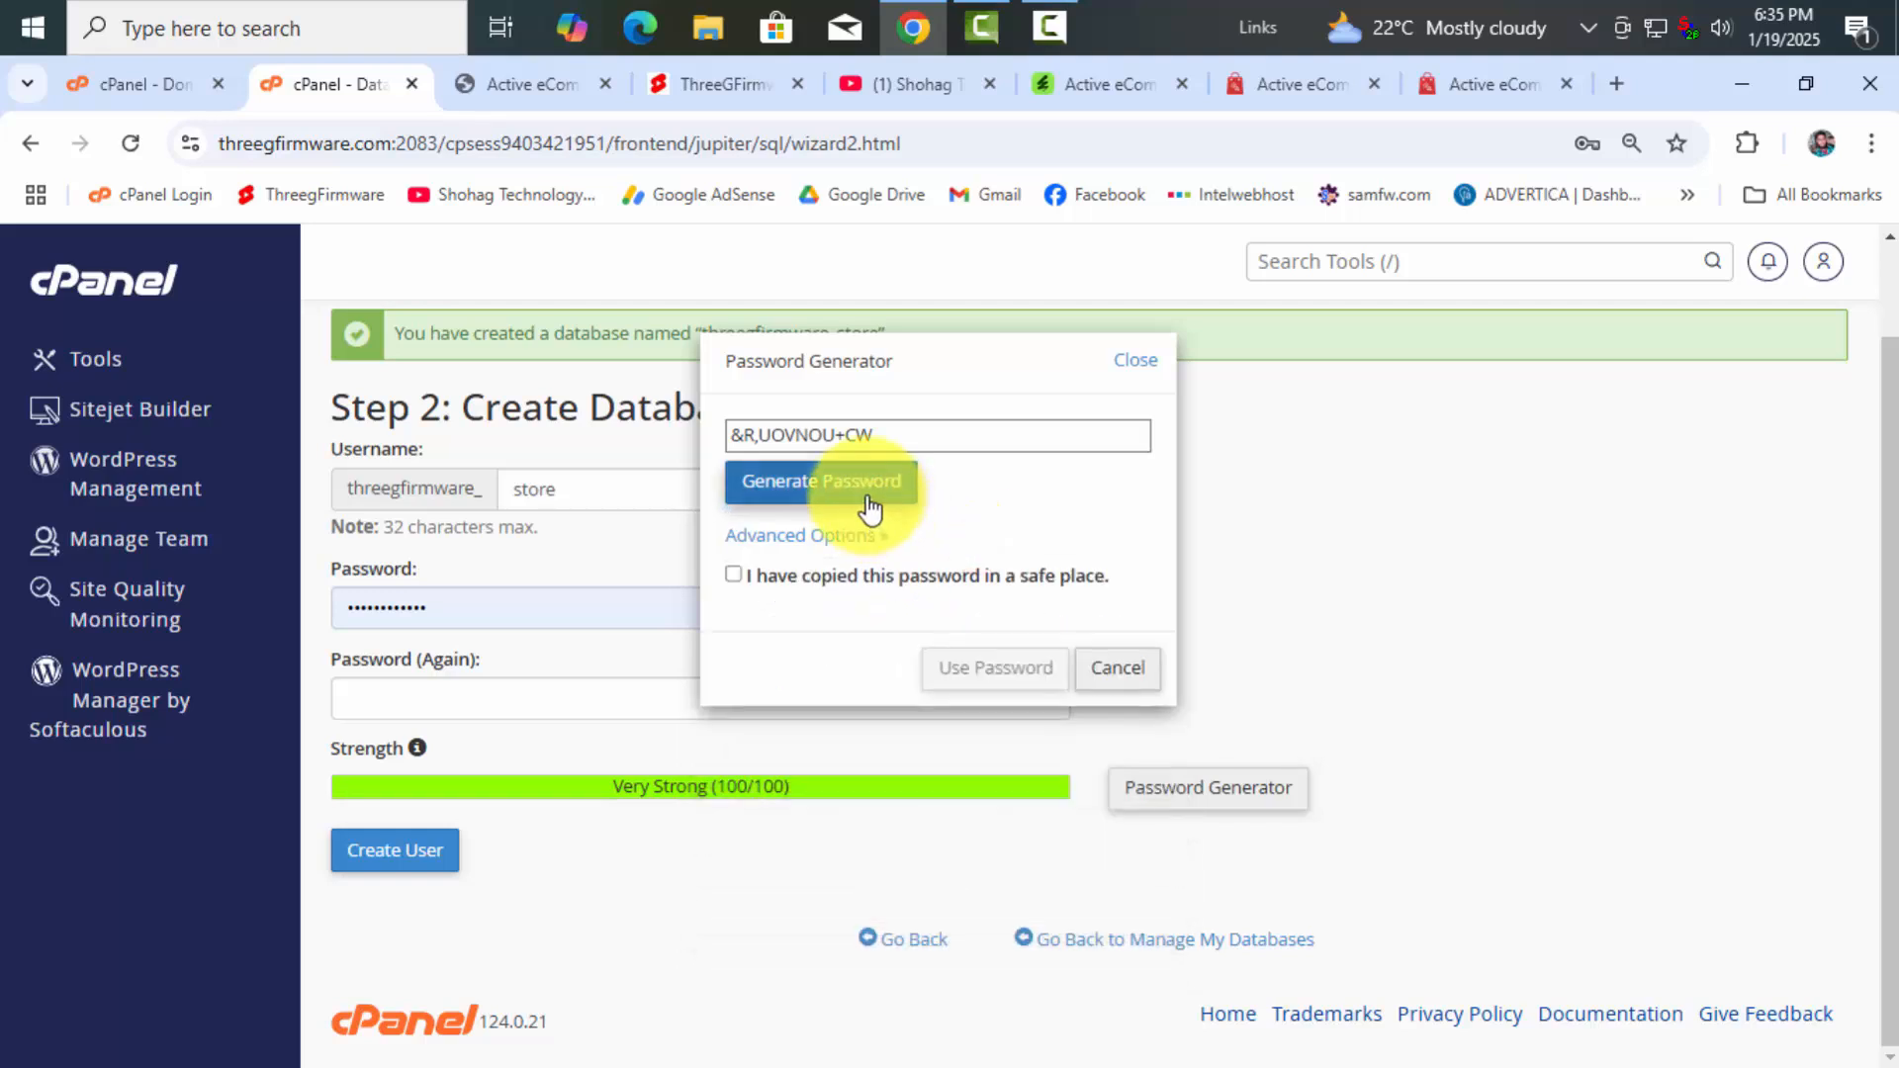
left_click(844, 533)
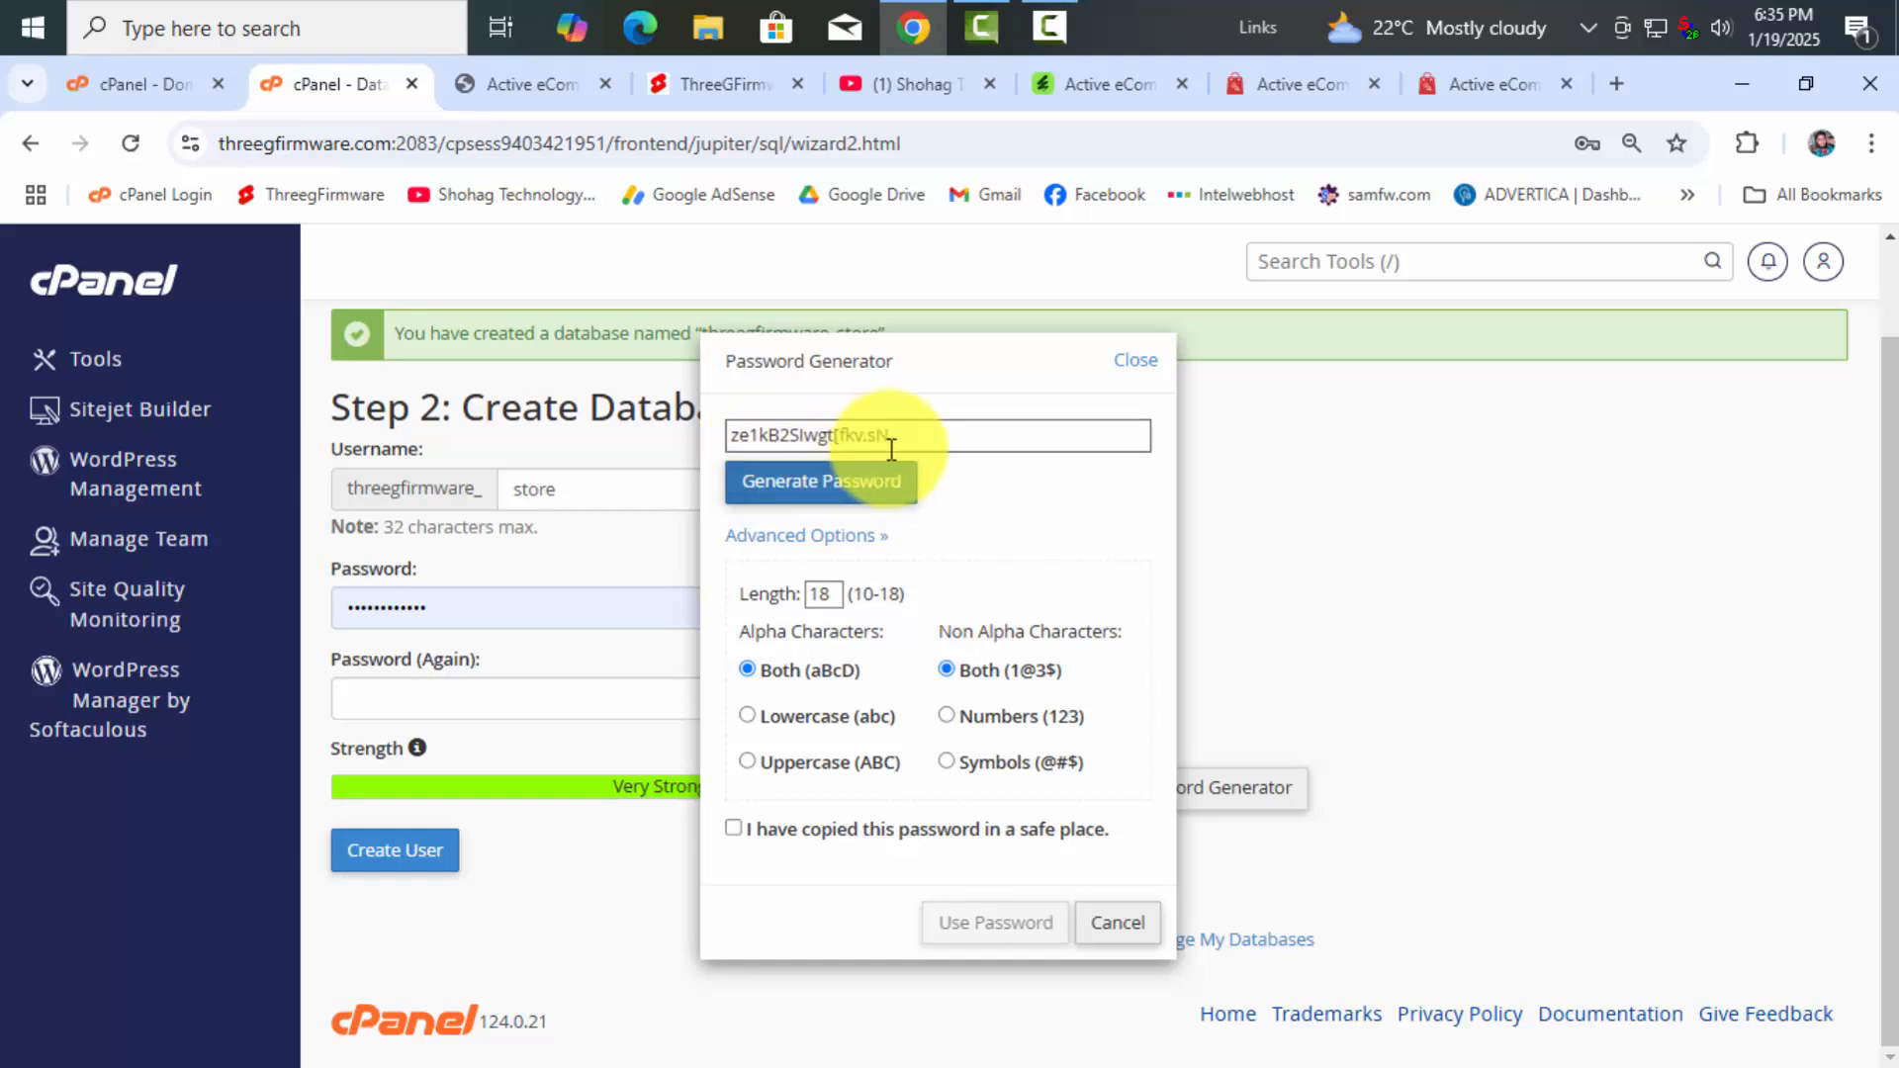
left_click_drag(902, 436, 737, 437)
right_click(766, 439)
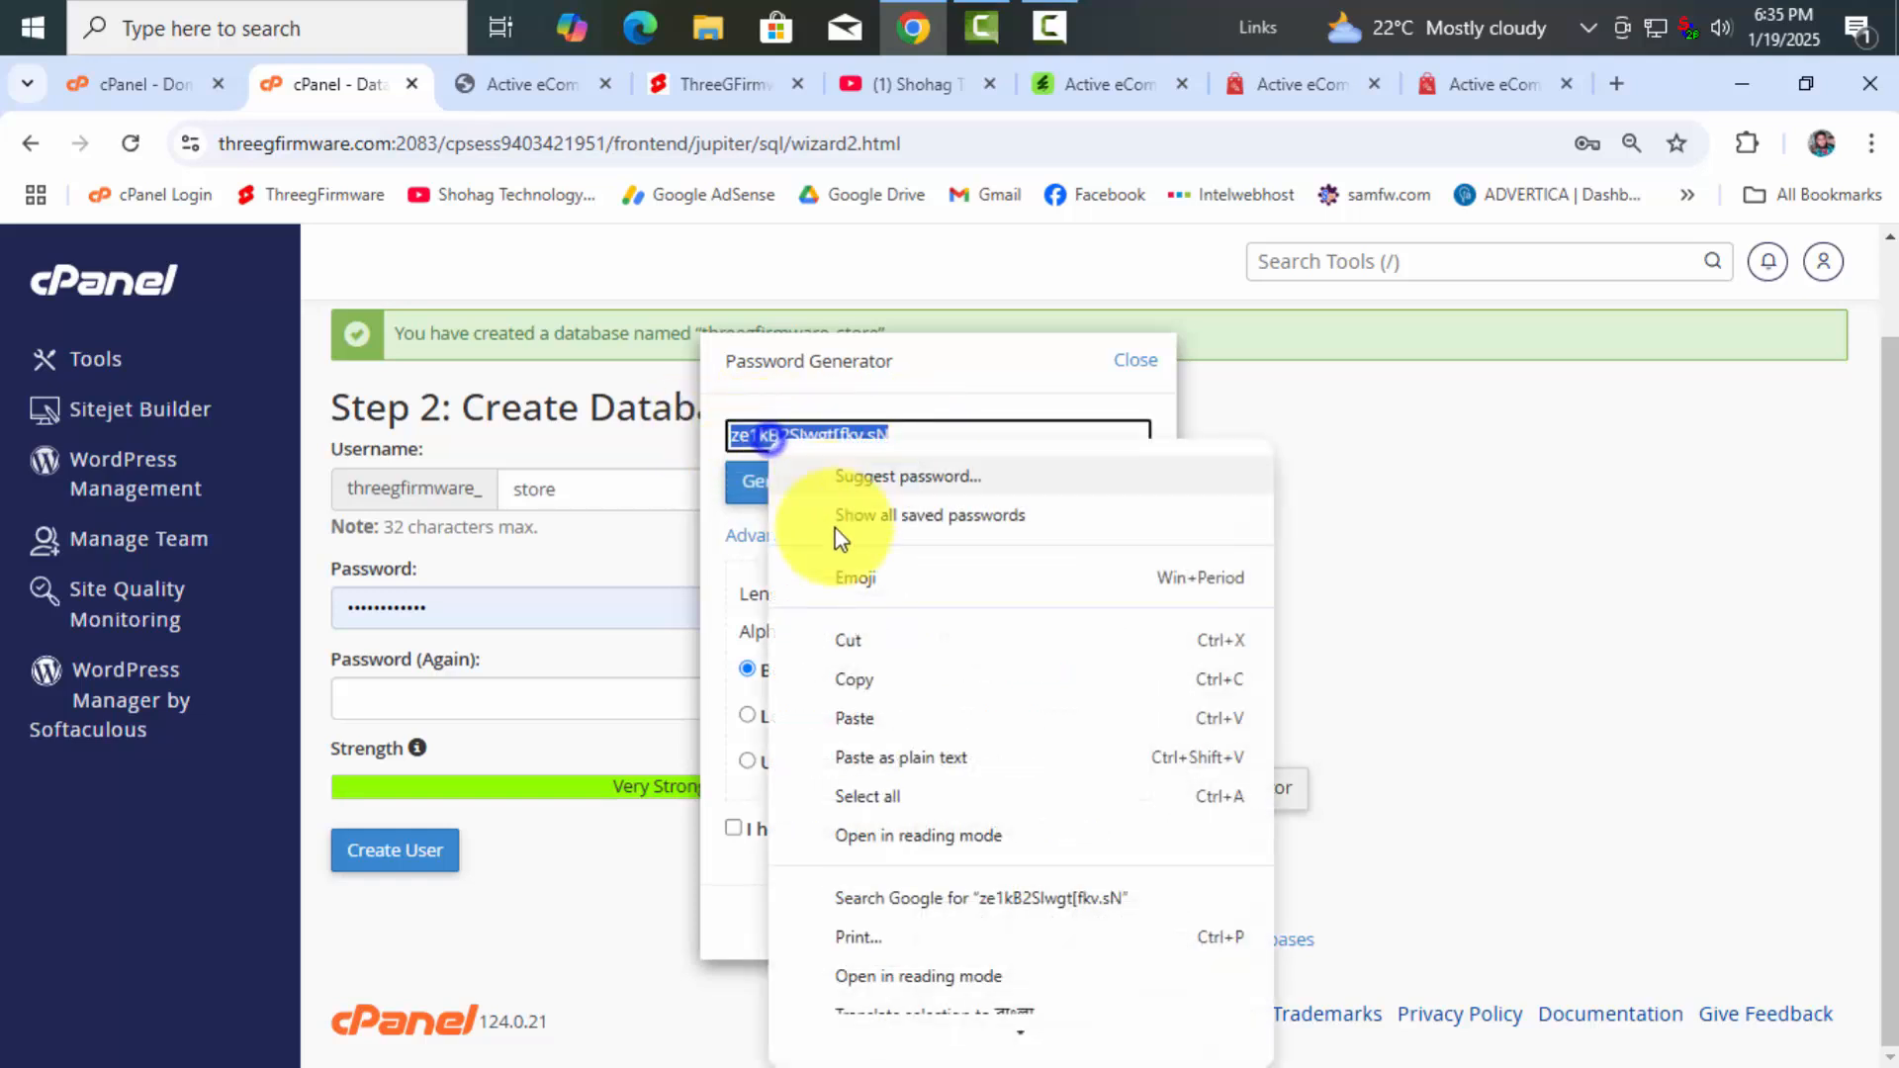
left_click(853, 683)
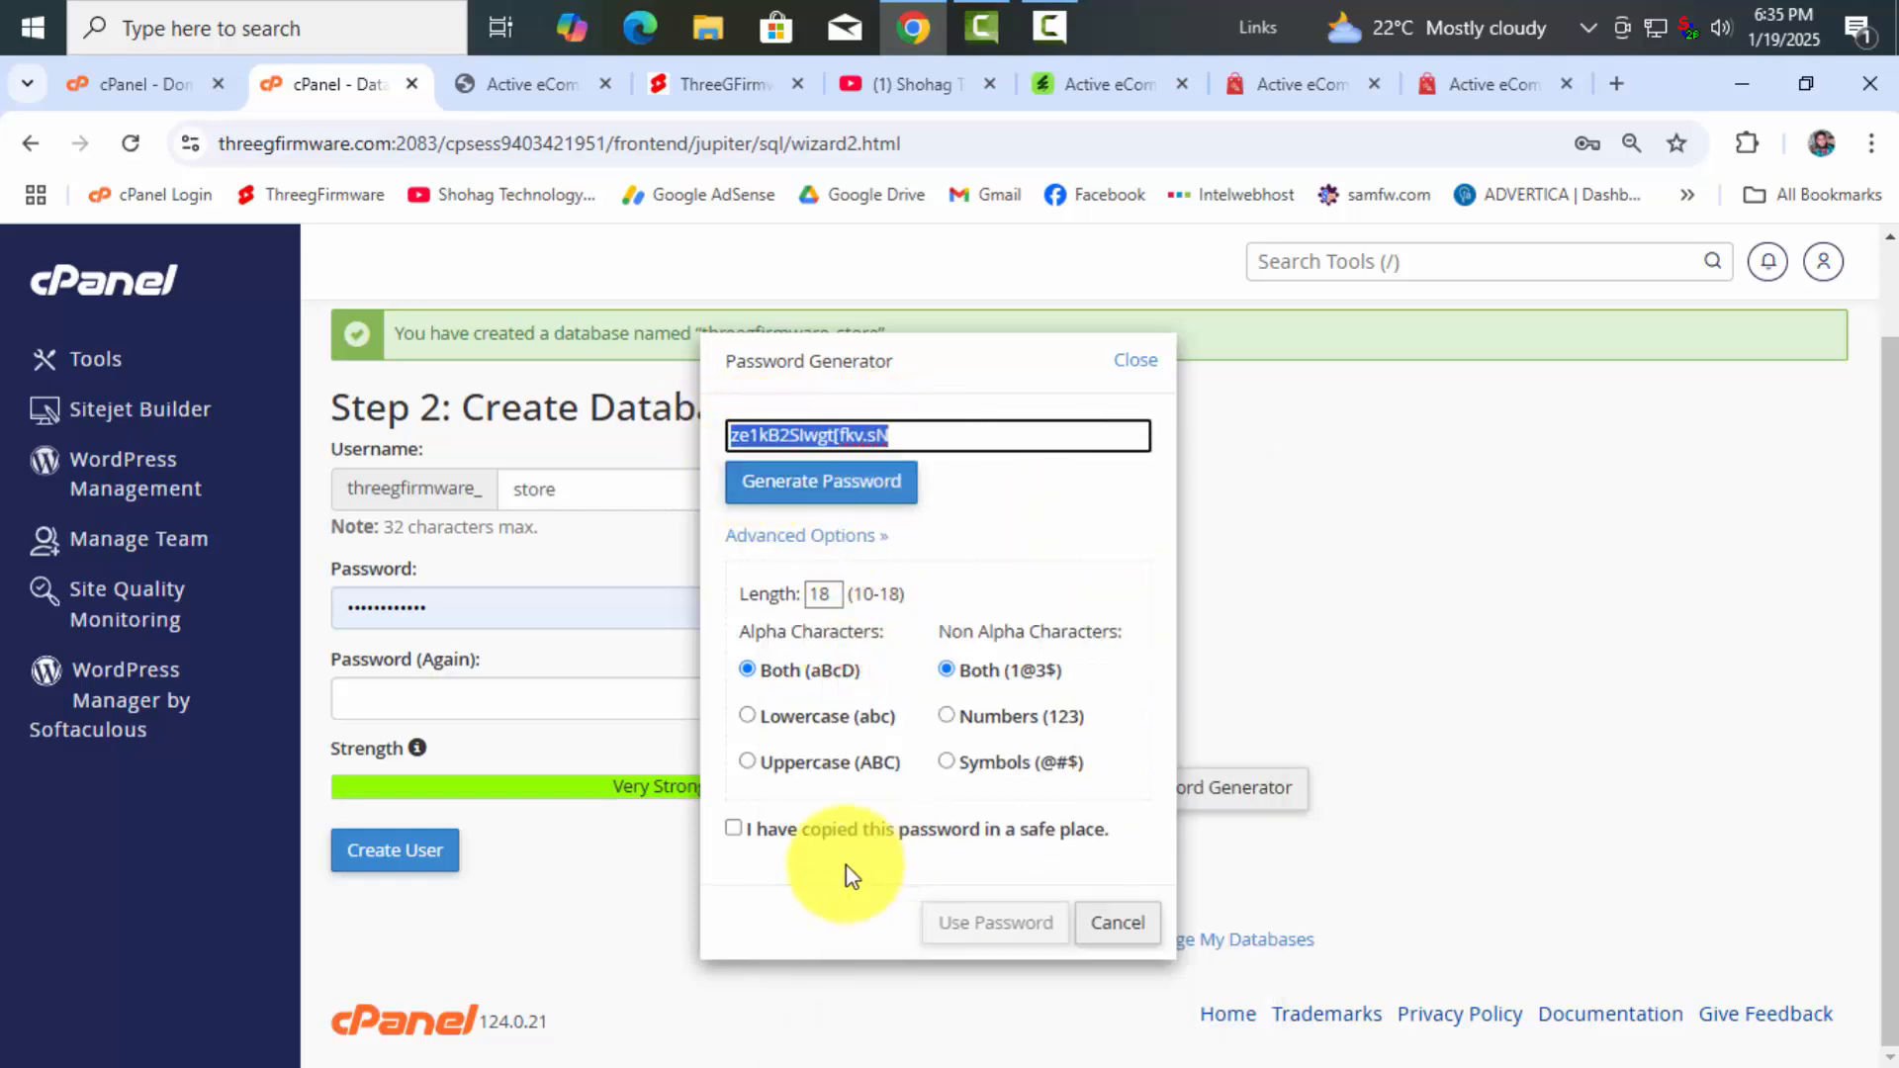
left_click(788, 839)
left_click(996, 924)
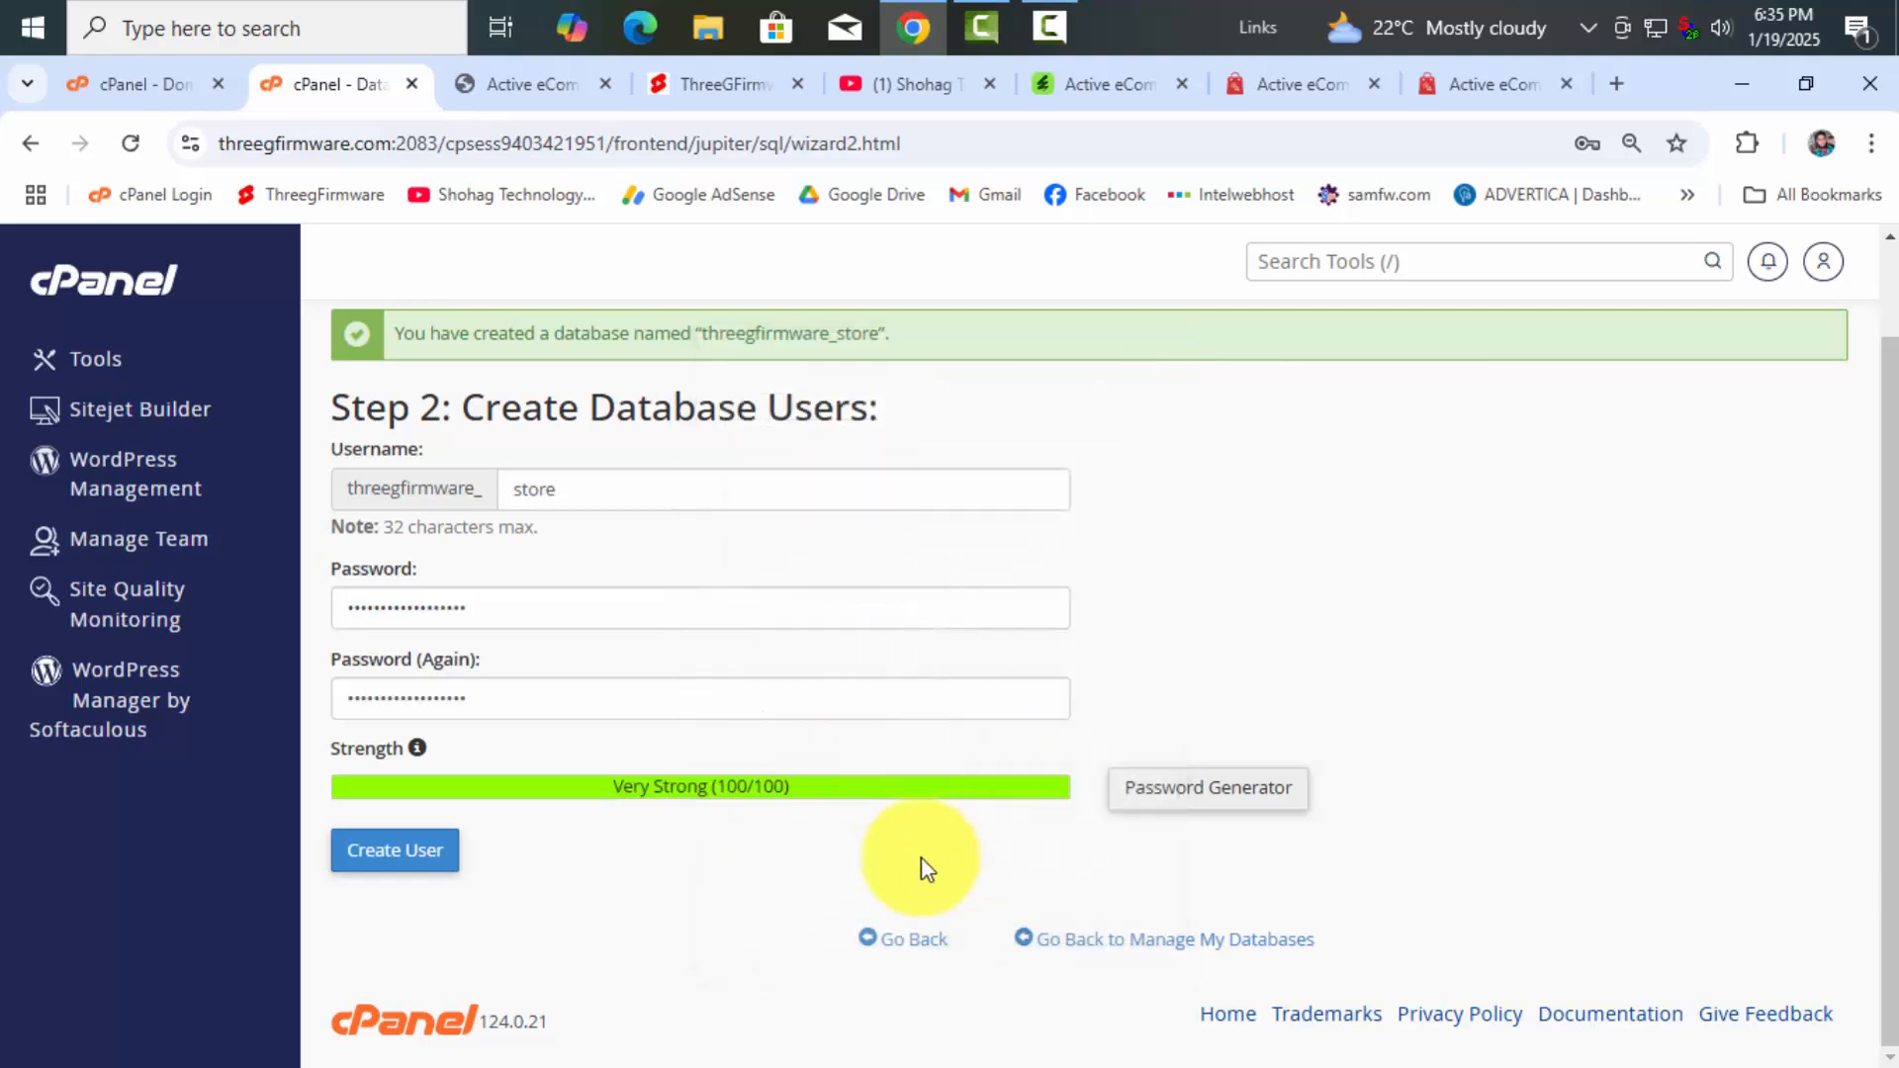
left_click(1637, 566)
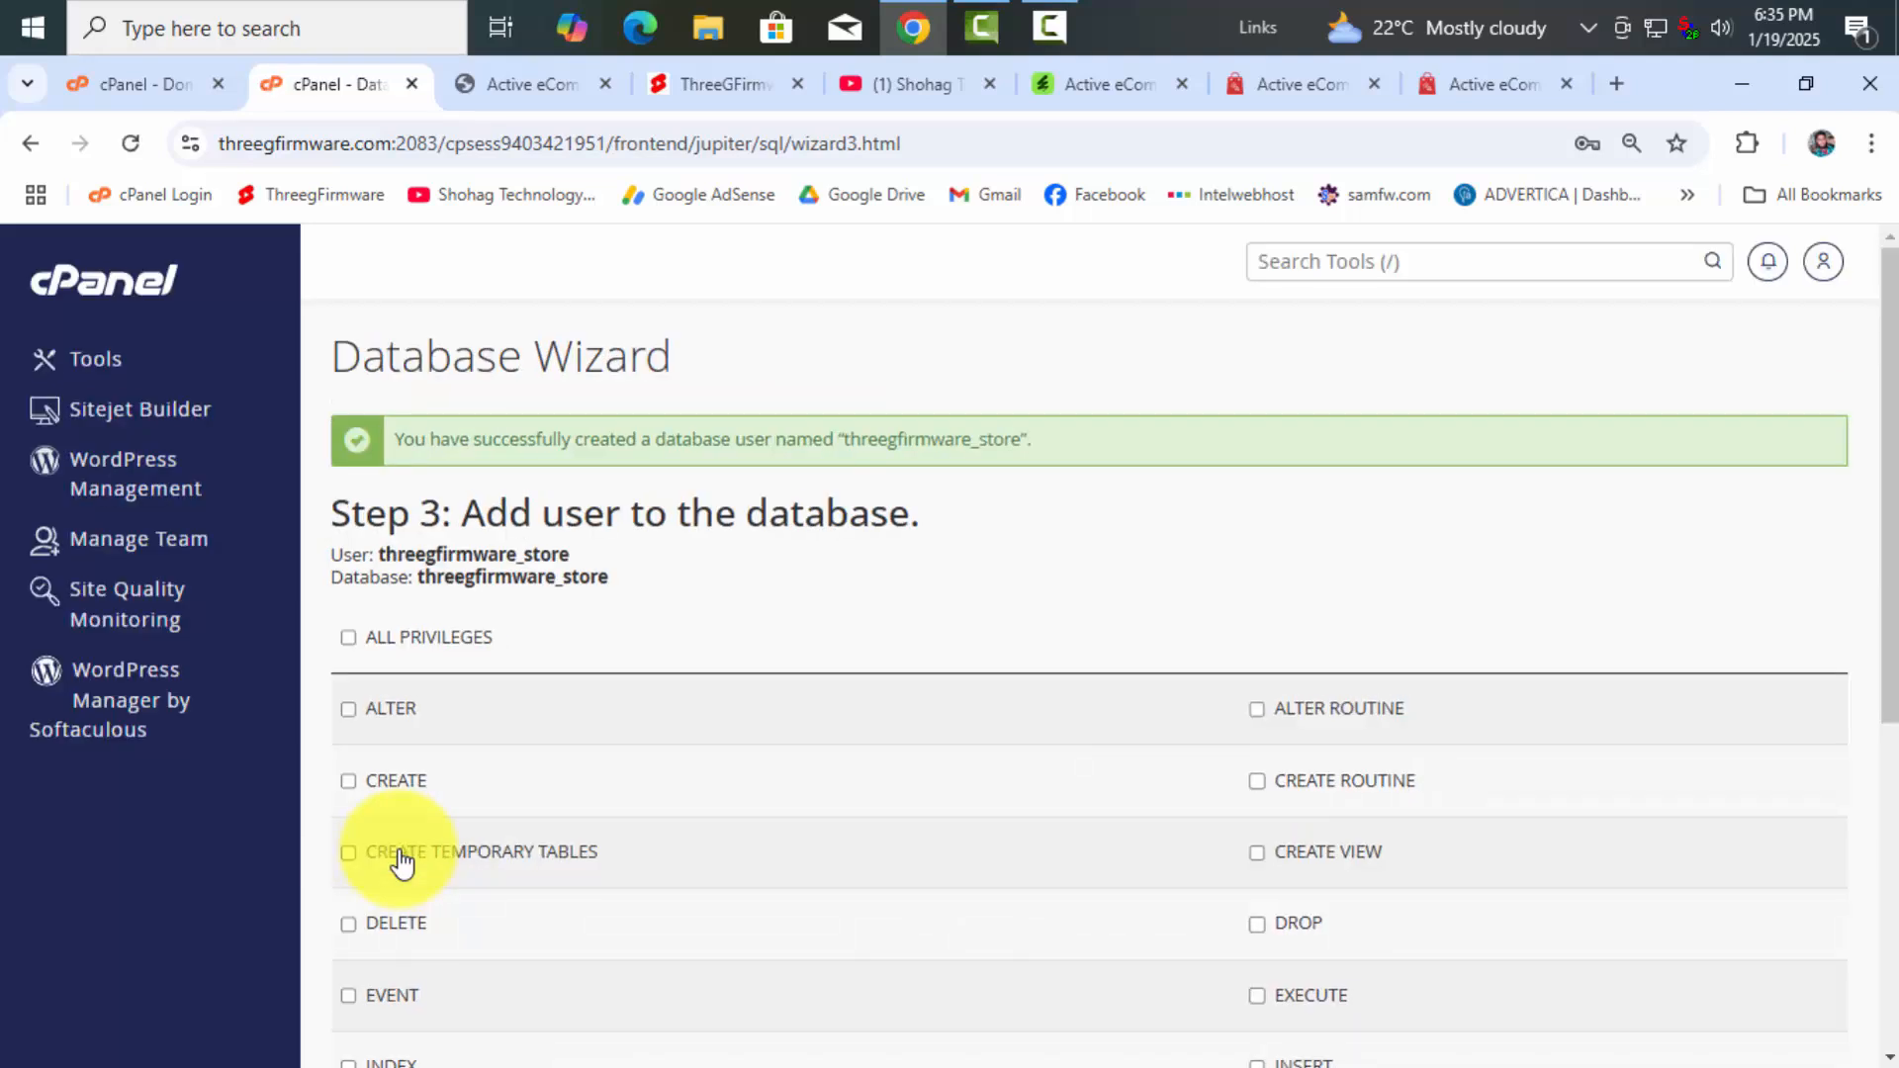
Grant user threegfirmware_store ALL PRIVILEGES on the threegfirmware_store database and finish adding it
left_click(349, 638)
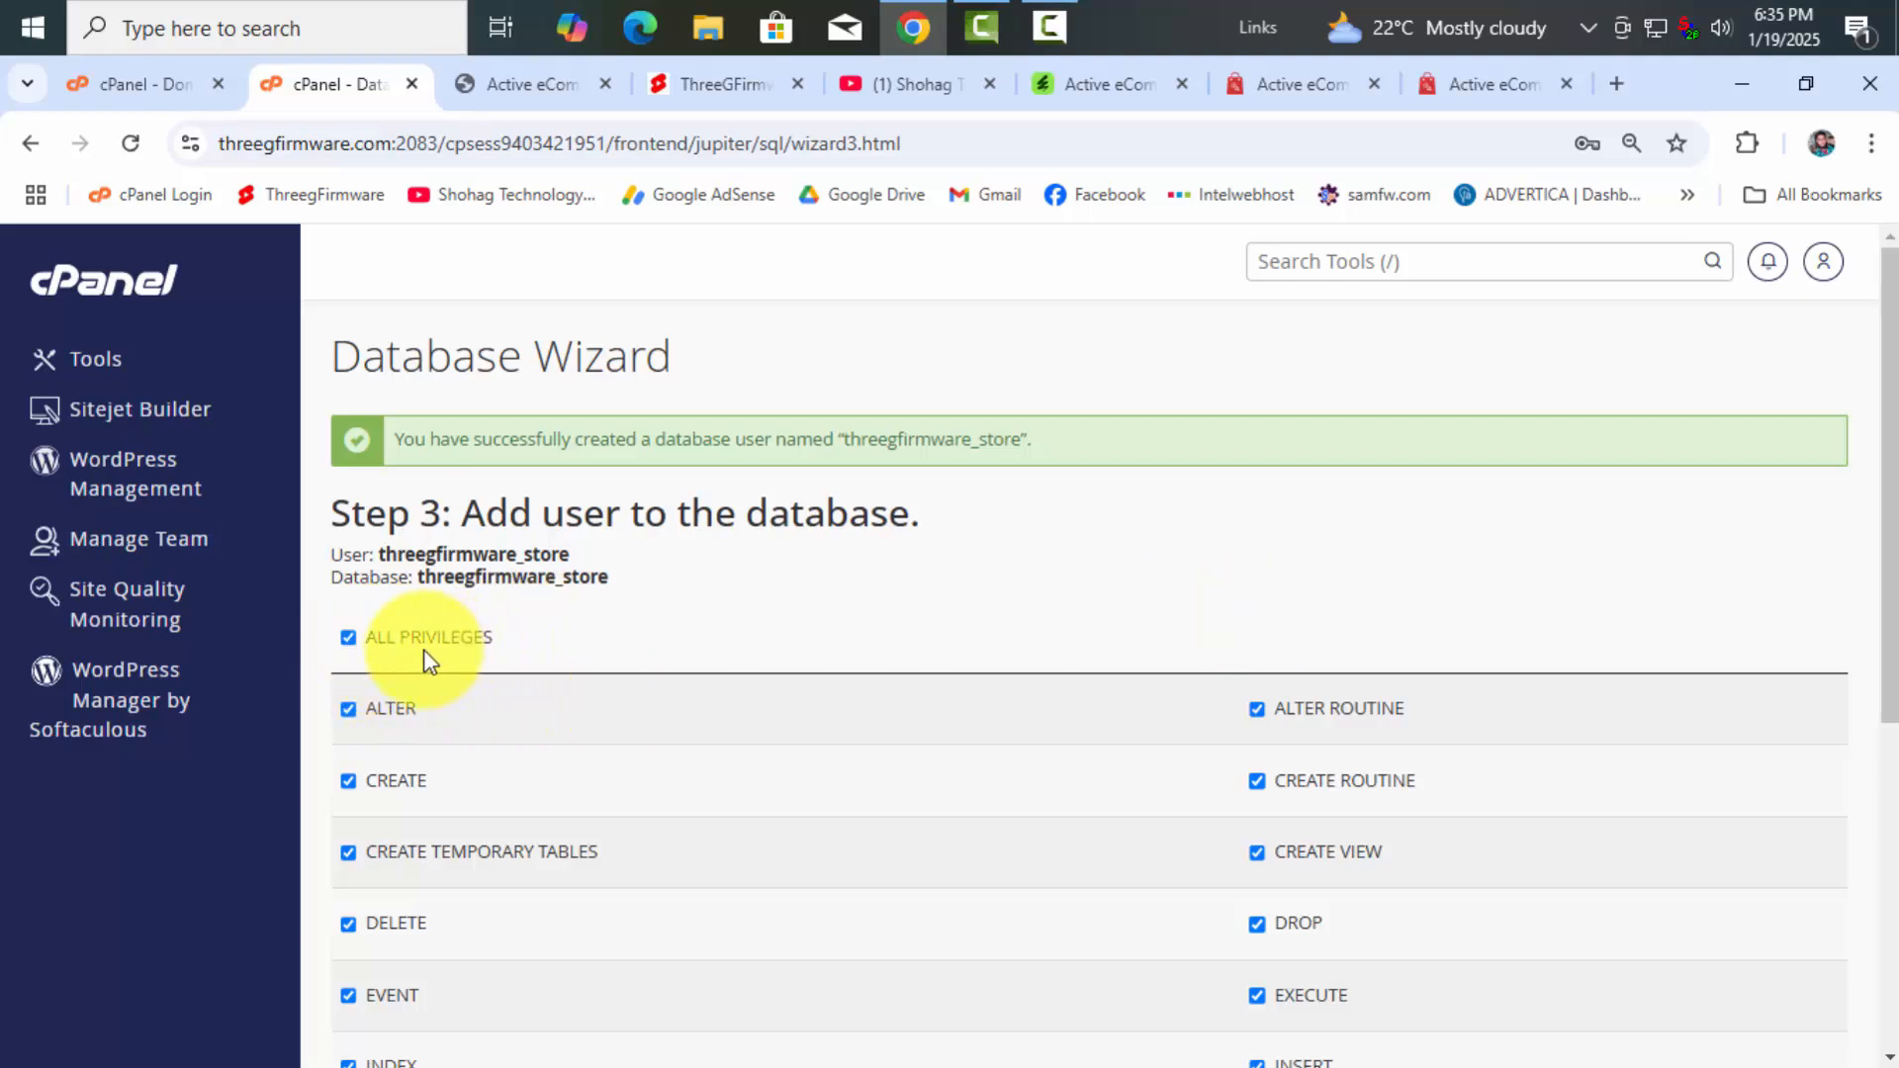
scroll(465, 665, "down", 6)
left_click(377, 851)
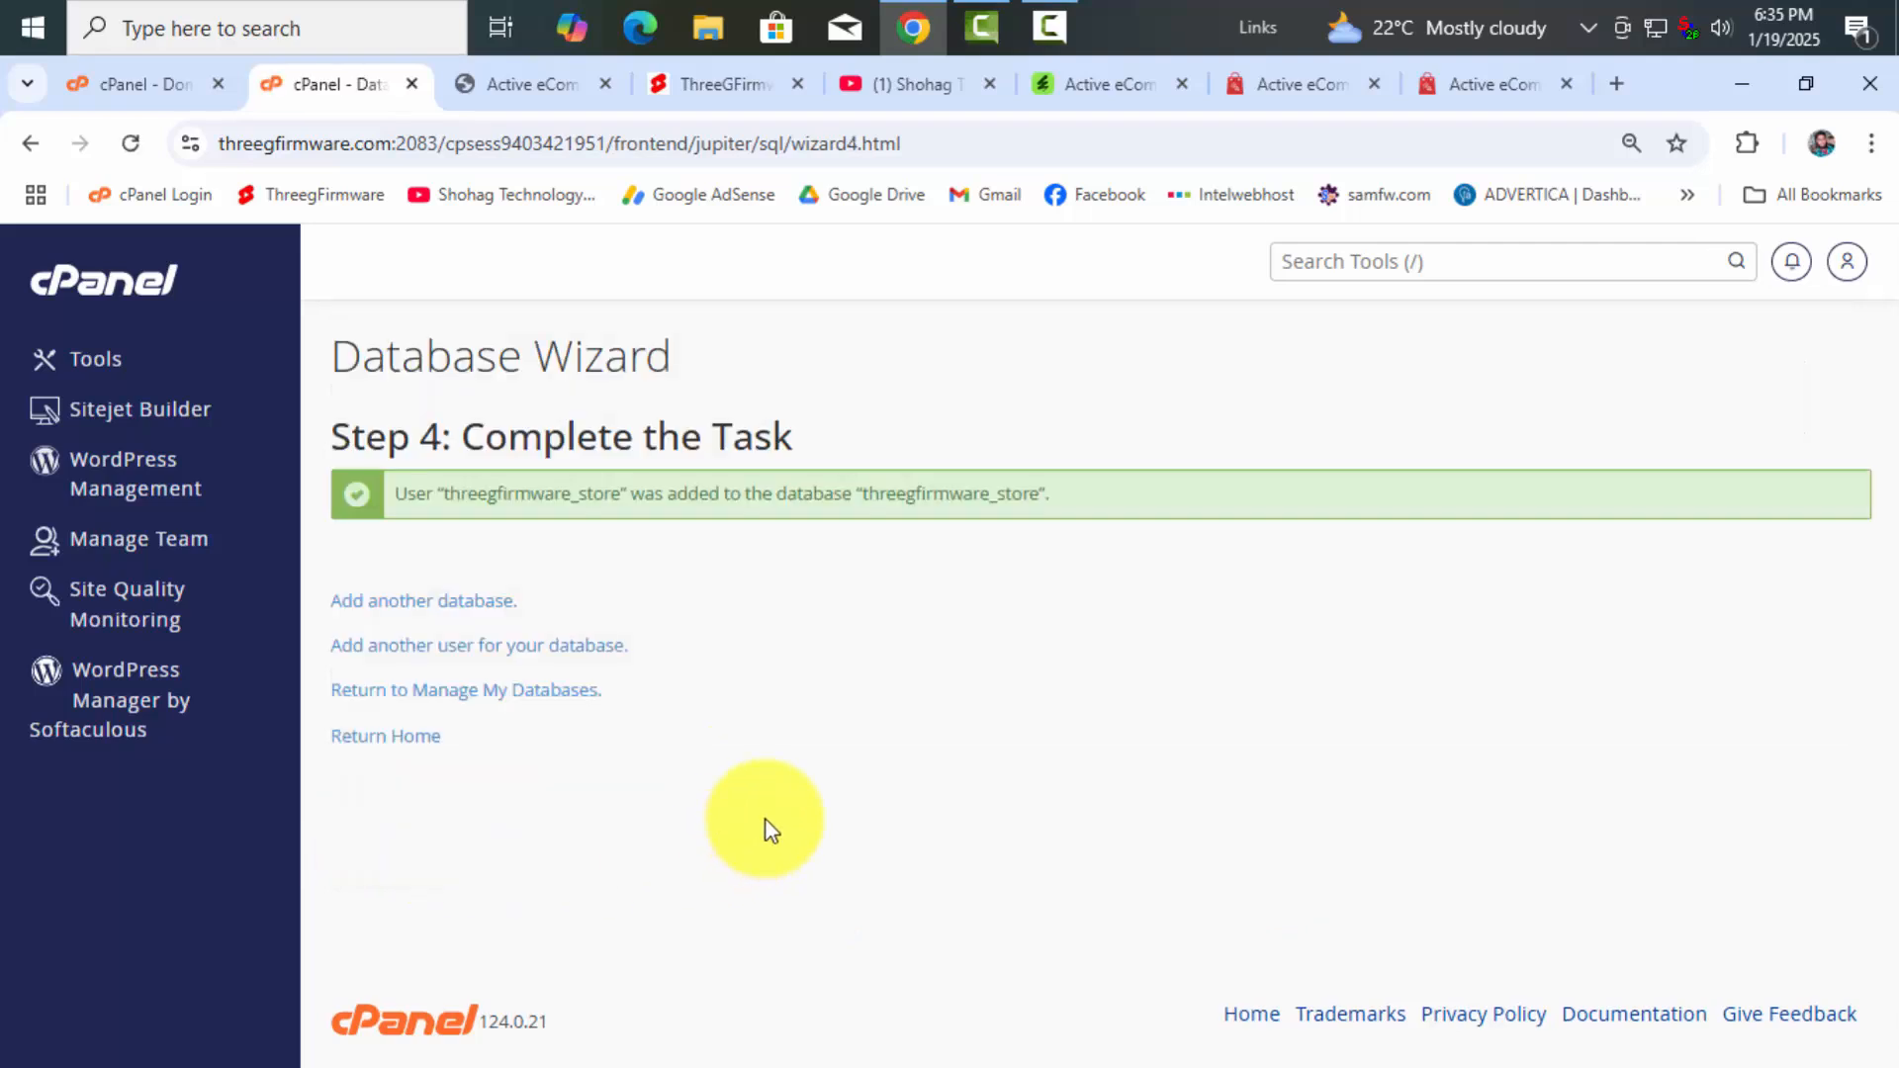
Back in the installer's permission check, highlight the Php version 8.2 requirement
left_click(549, 89)
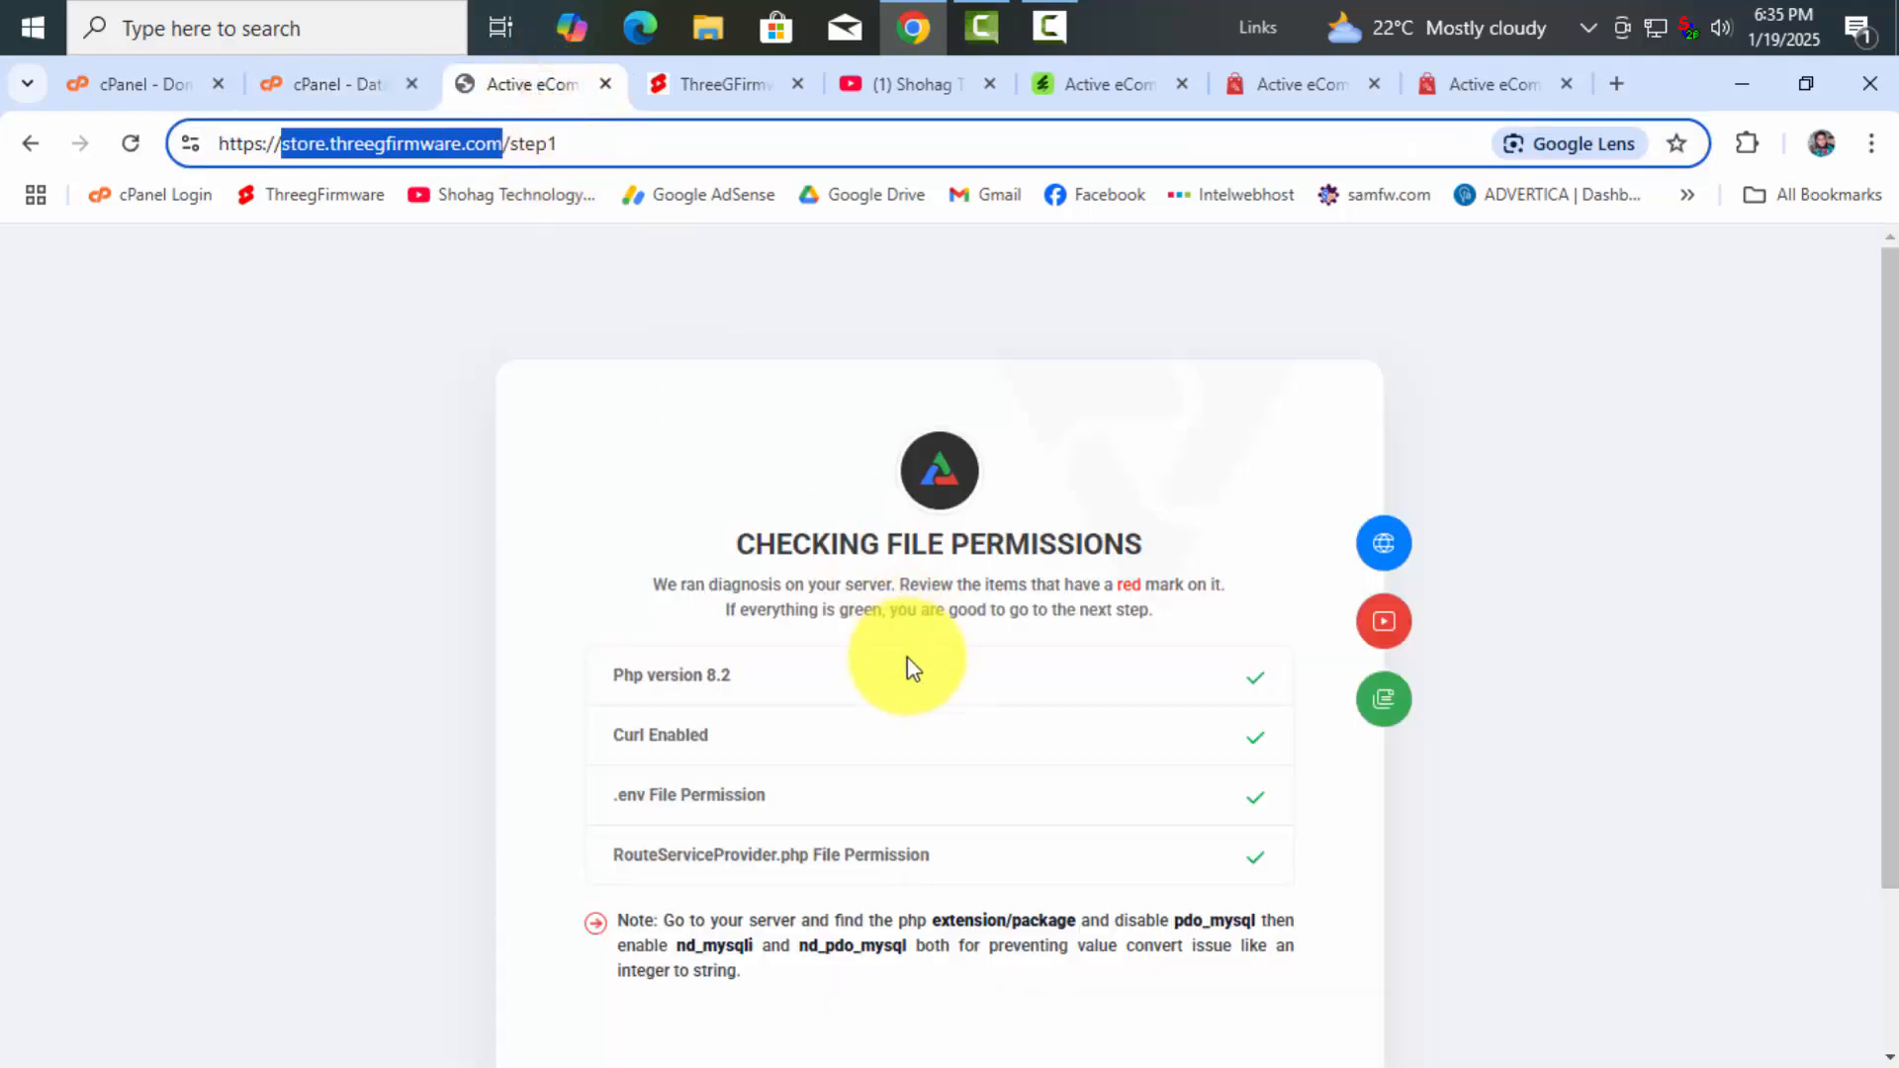
left_click_drag(611, 682, 740, 682)
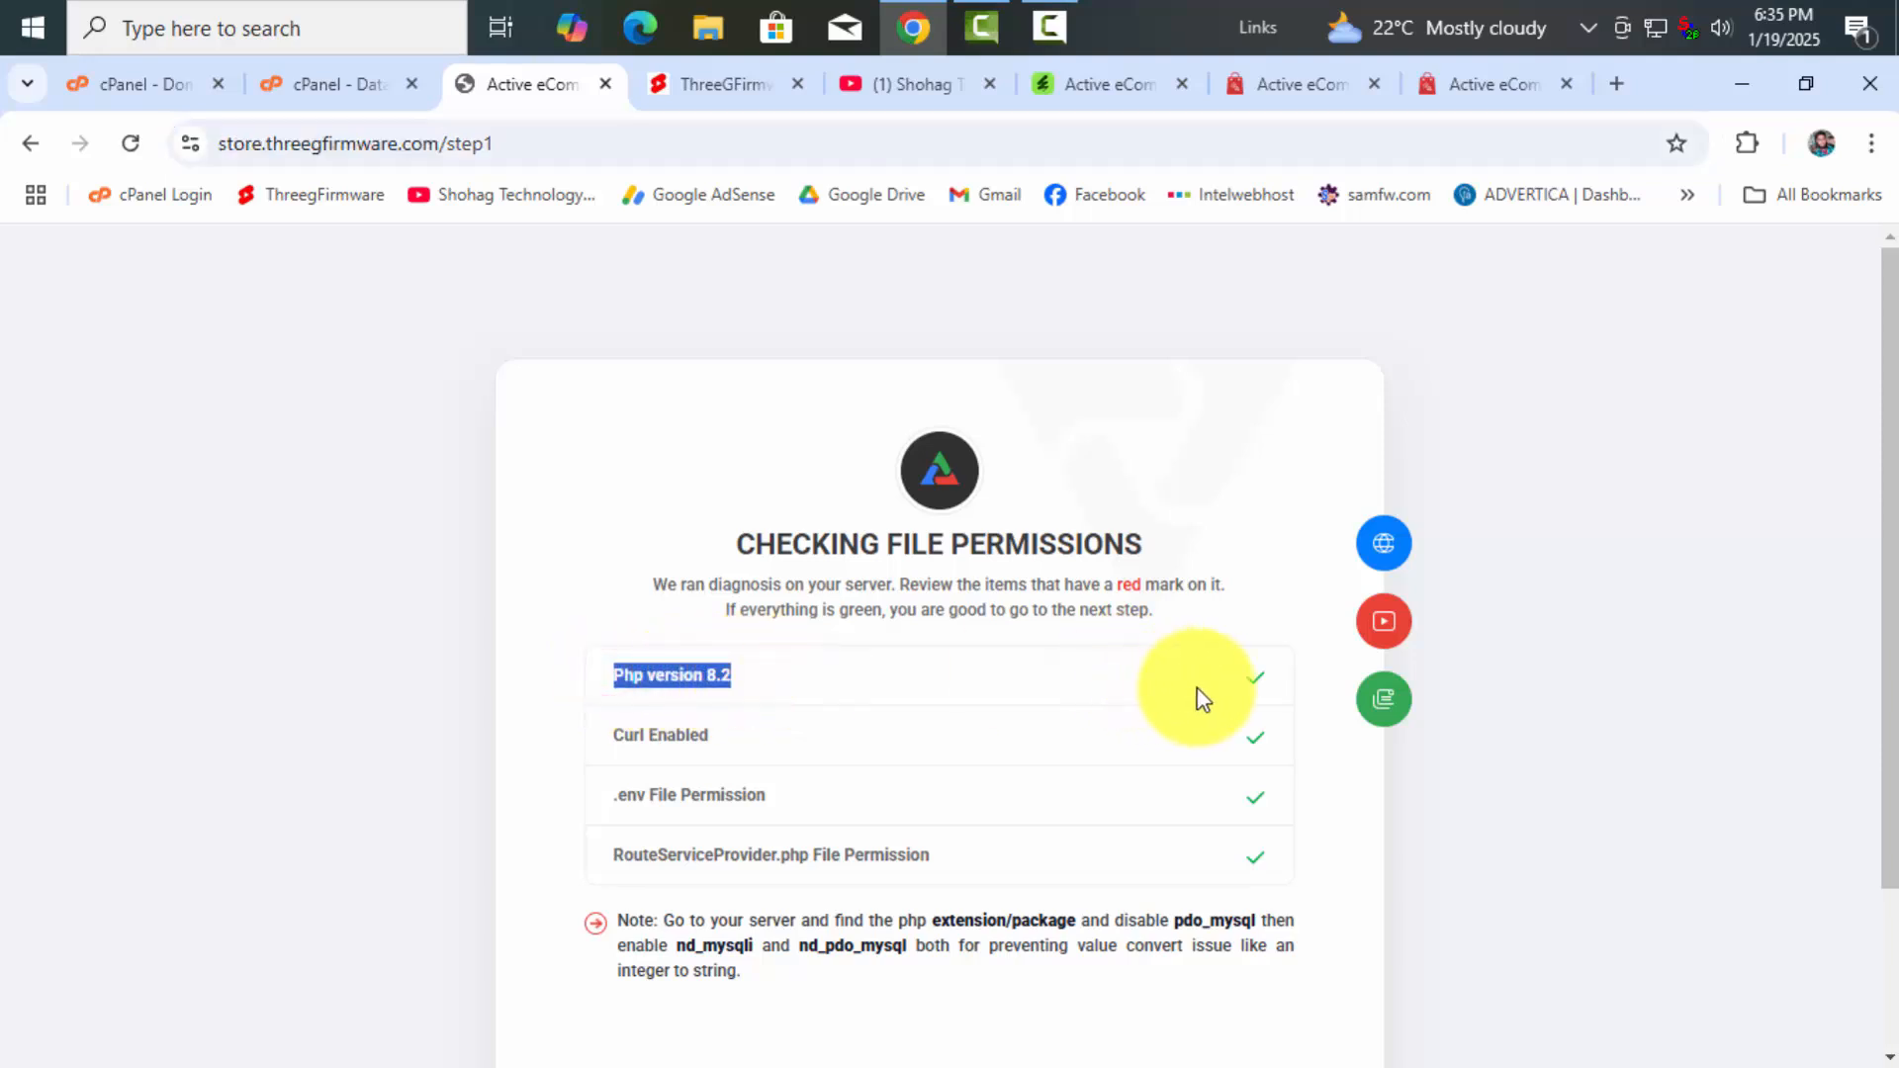
left_click(754, 676)
double_click(719, 675)
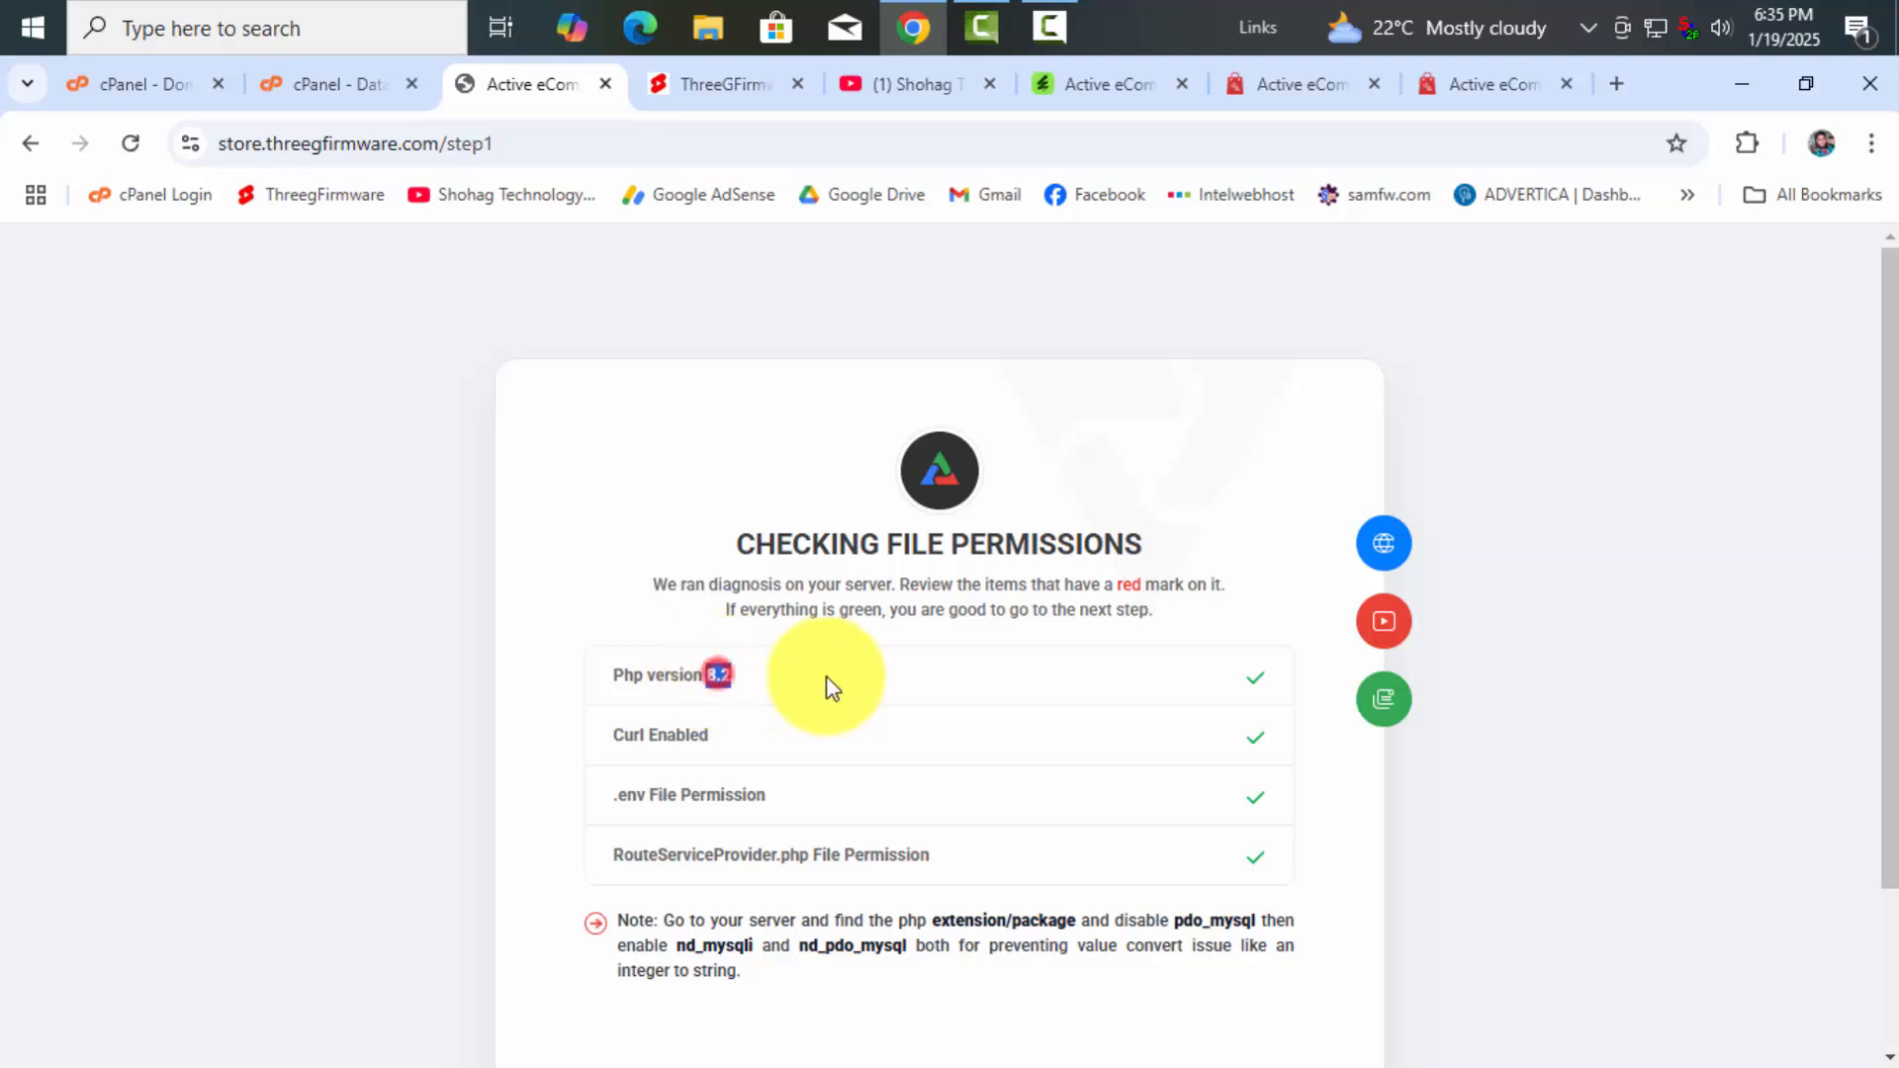
left_click(829, 684)
left_click_drag(603, 676, 844, 686)
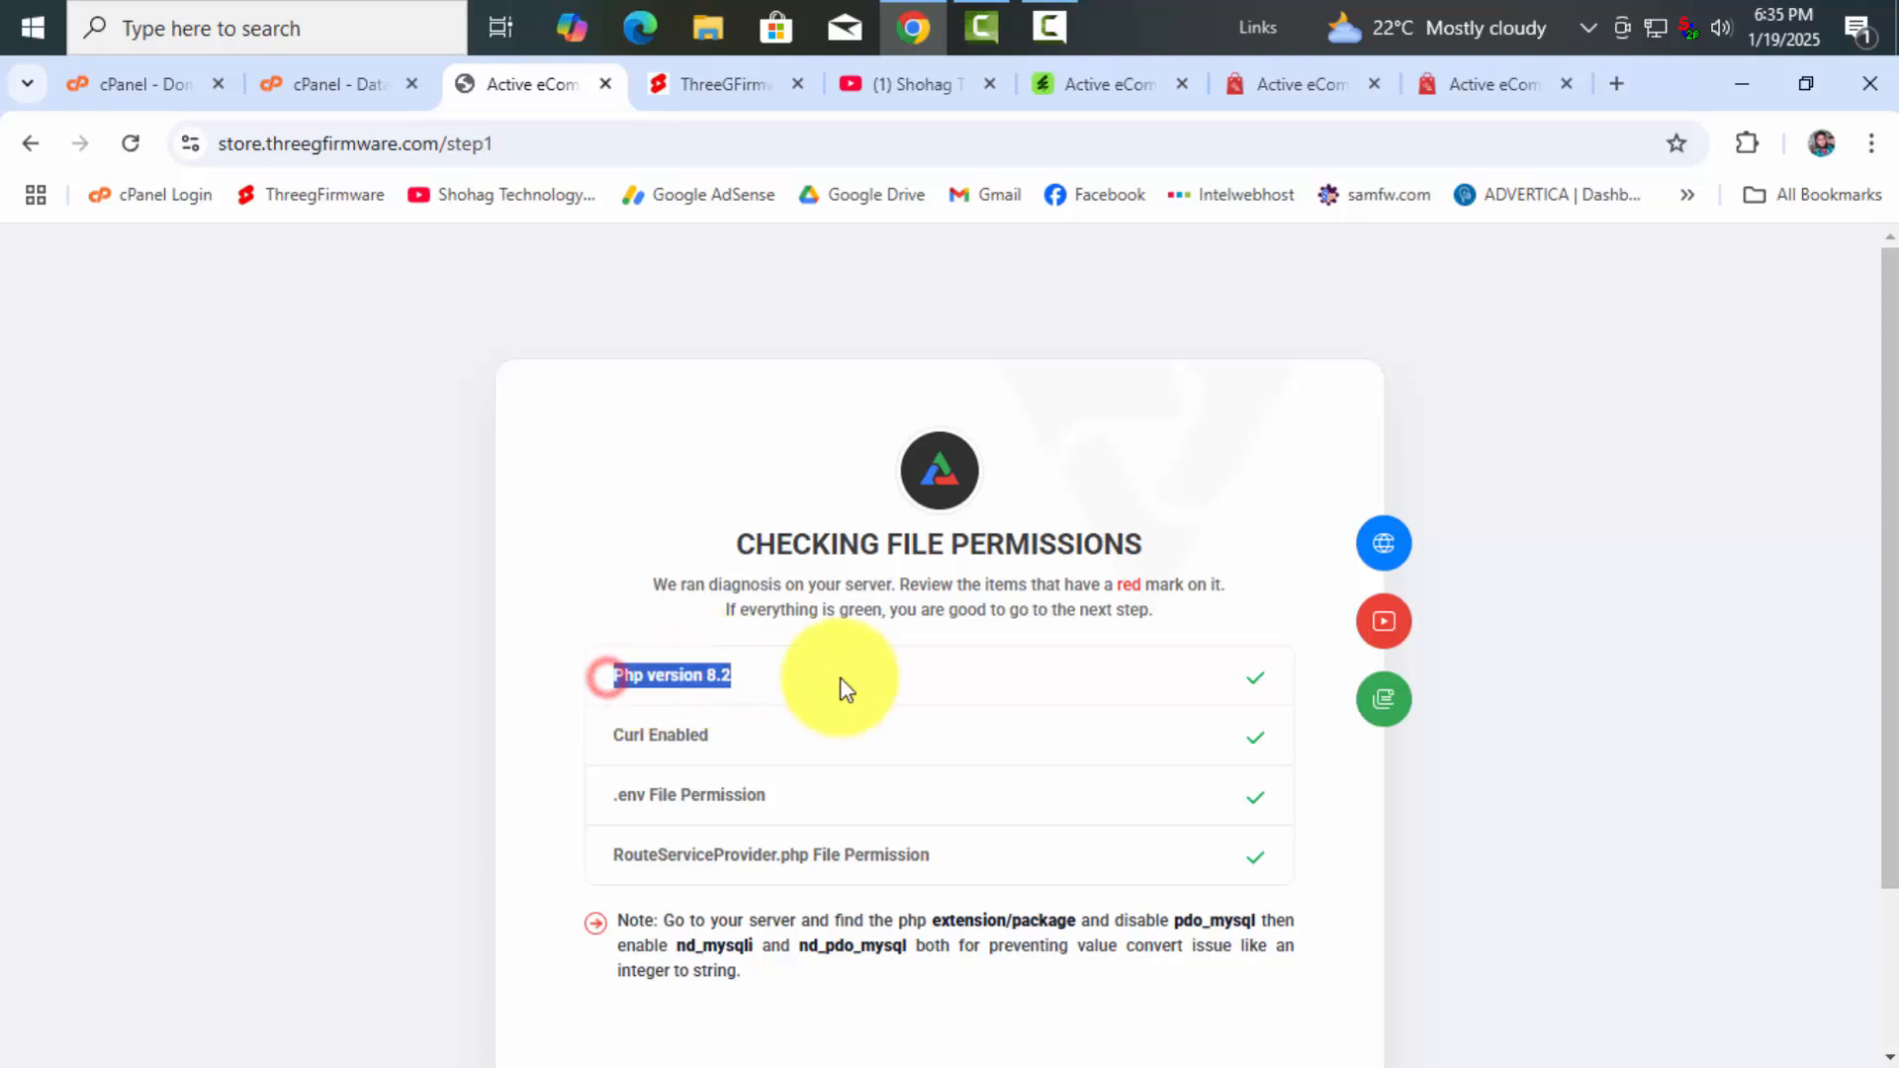
left_click(784, 672)
left_click(729, 670)
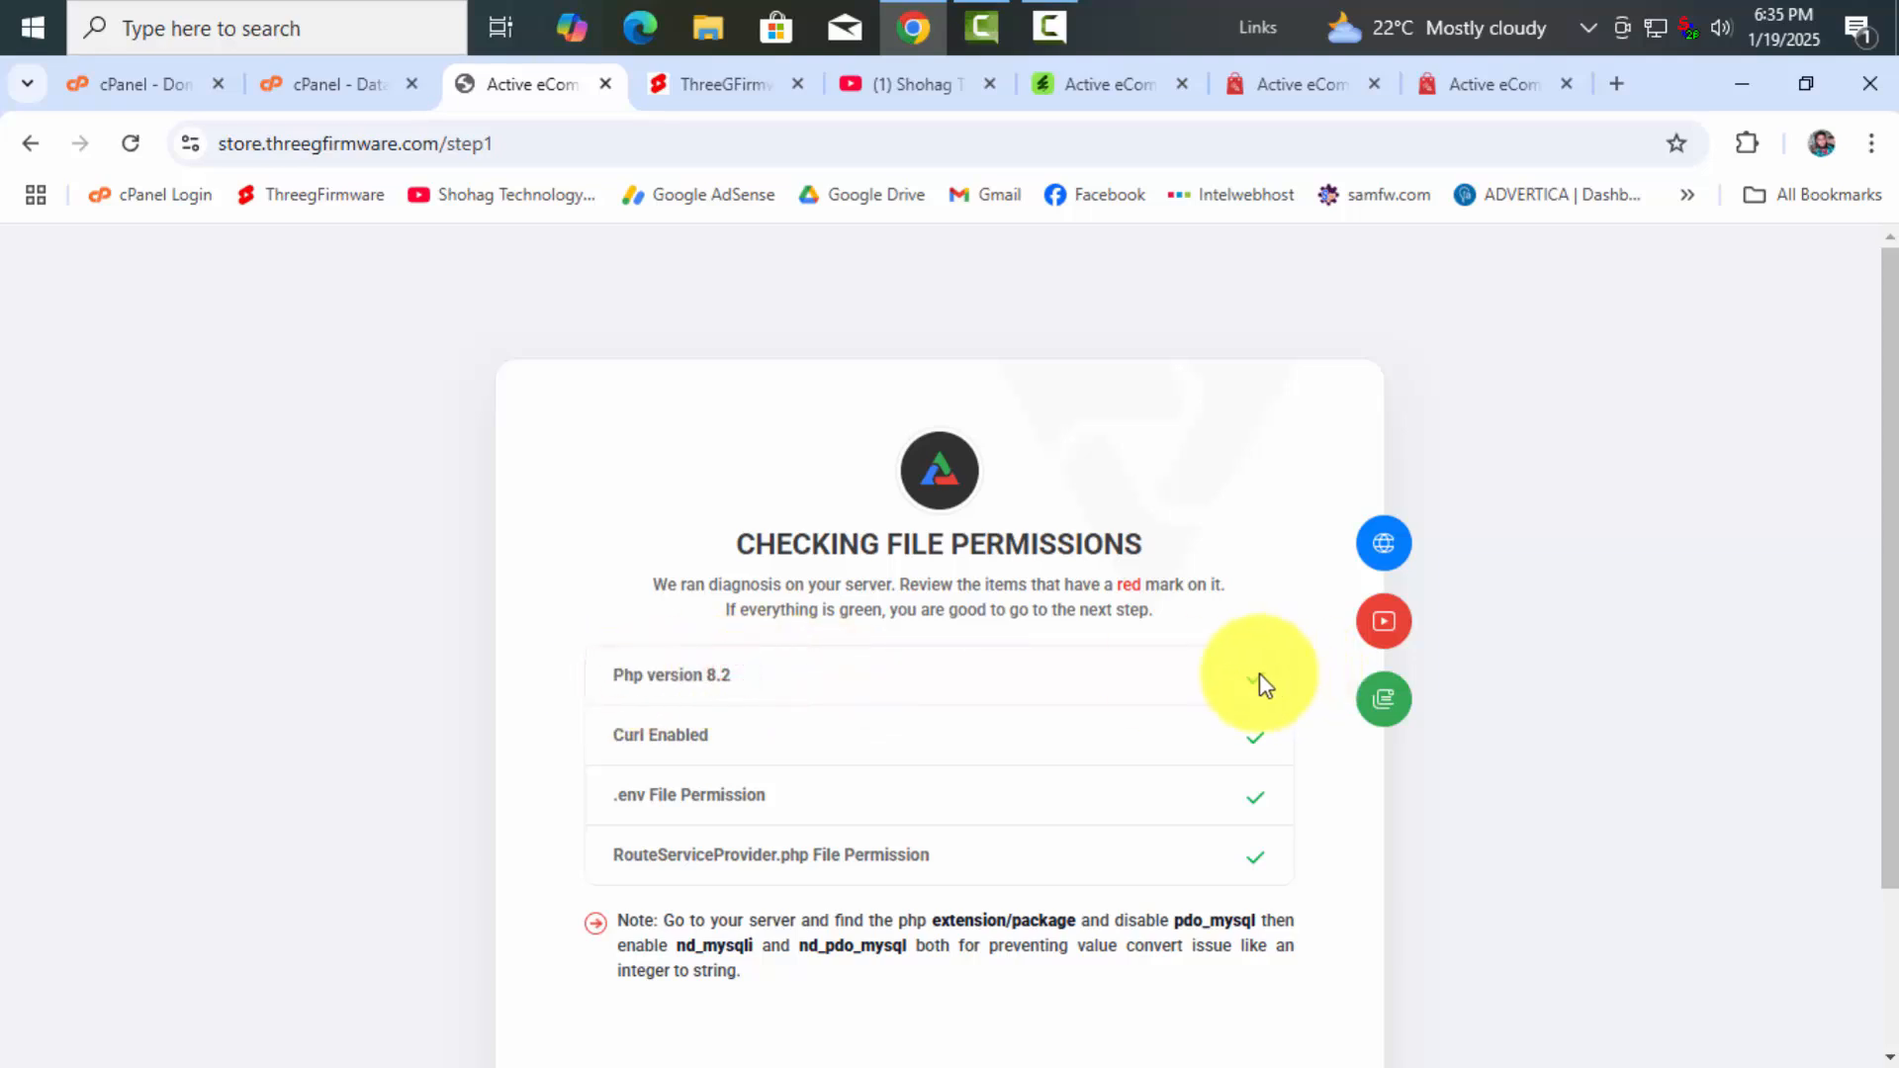
left_click_drag(614, 682, 748, 689)
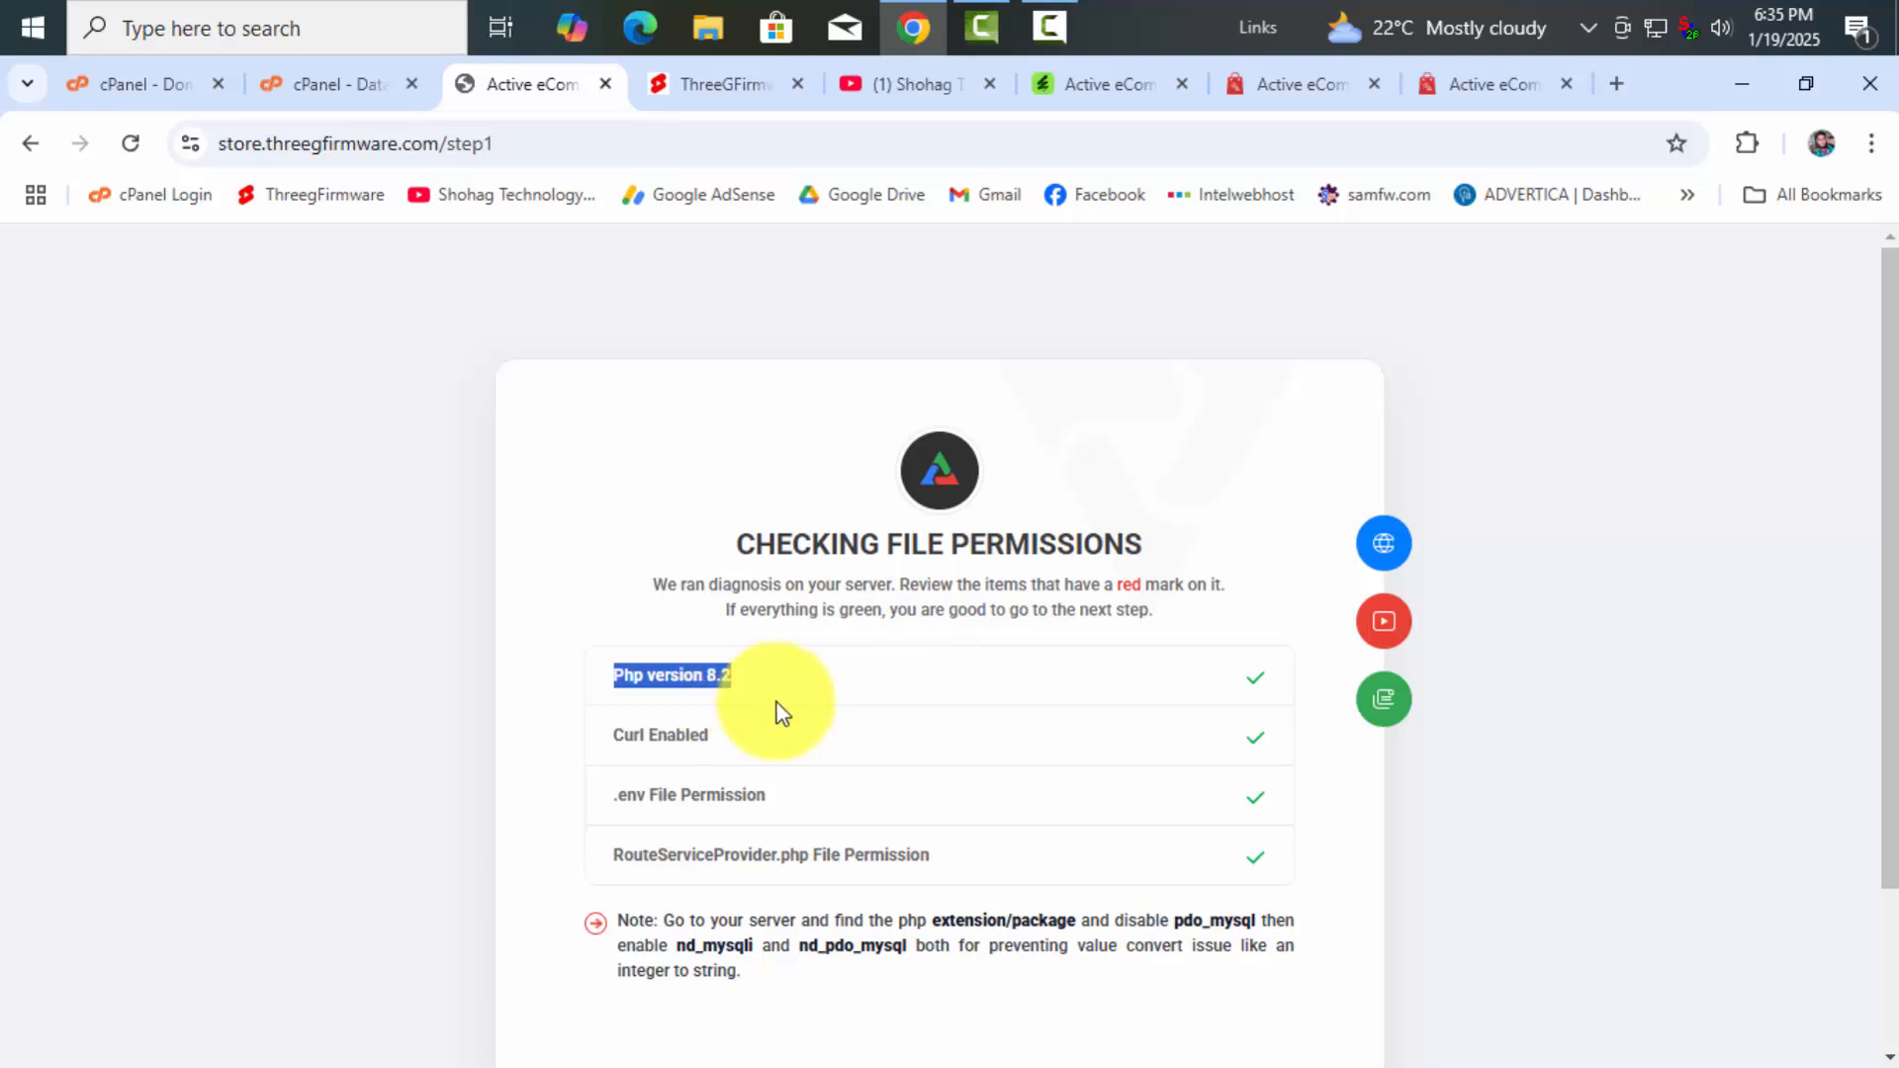
Copy the note about PHP database extensions and minimize the browser
scroll(781, 712, "down", 2)
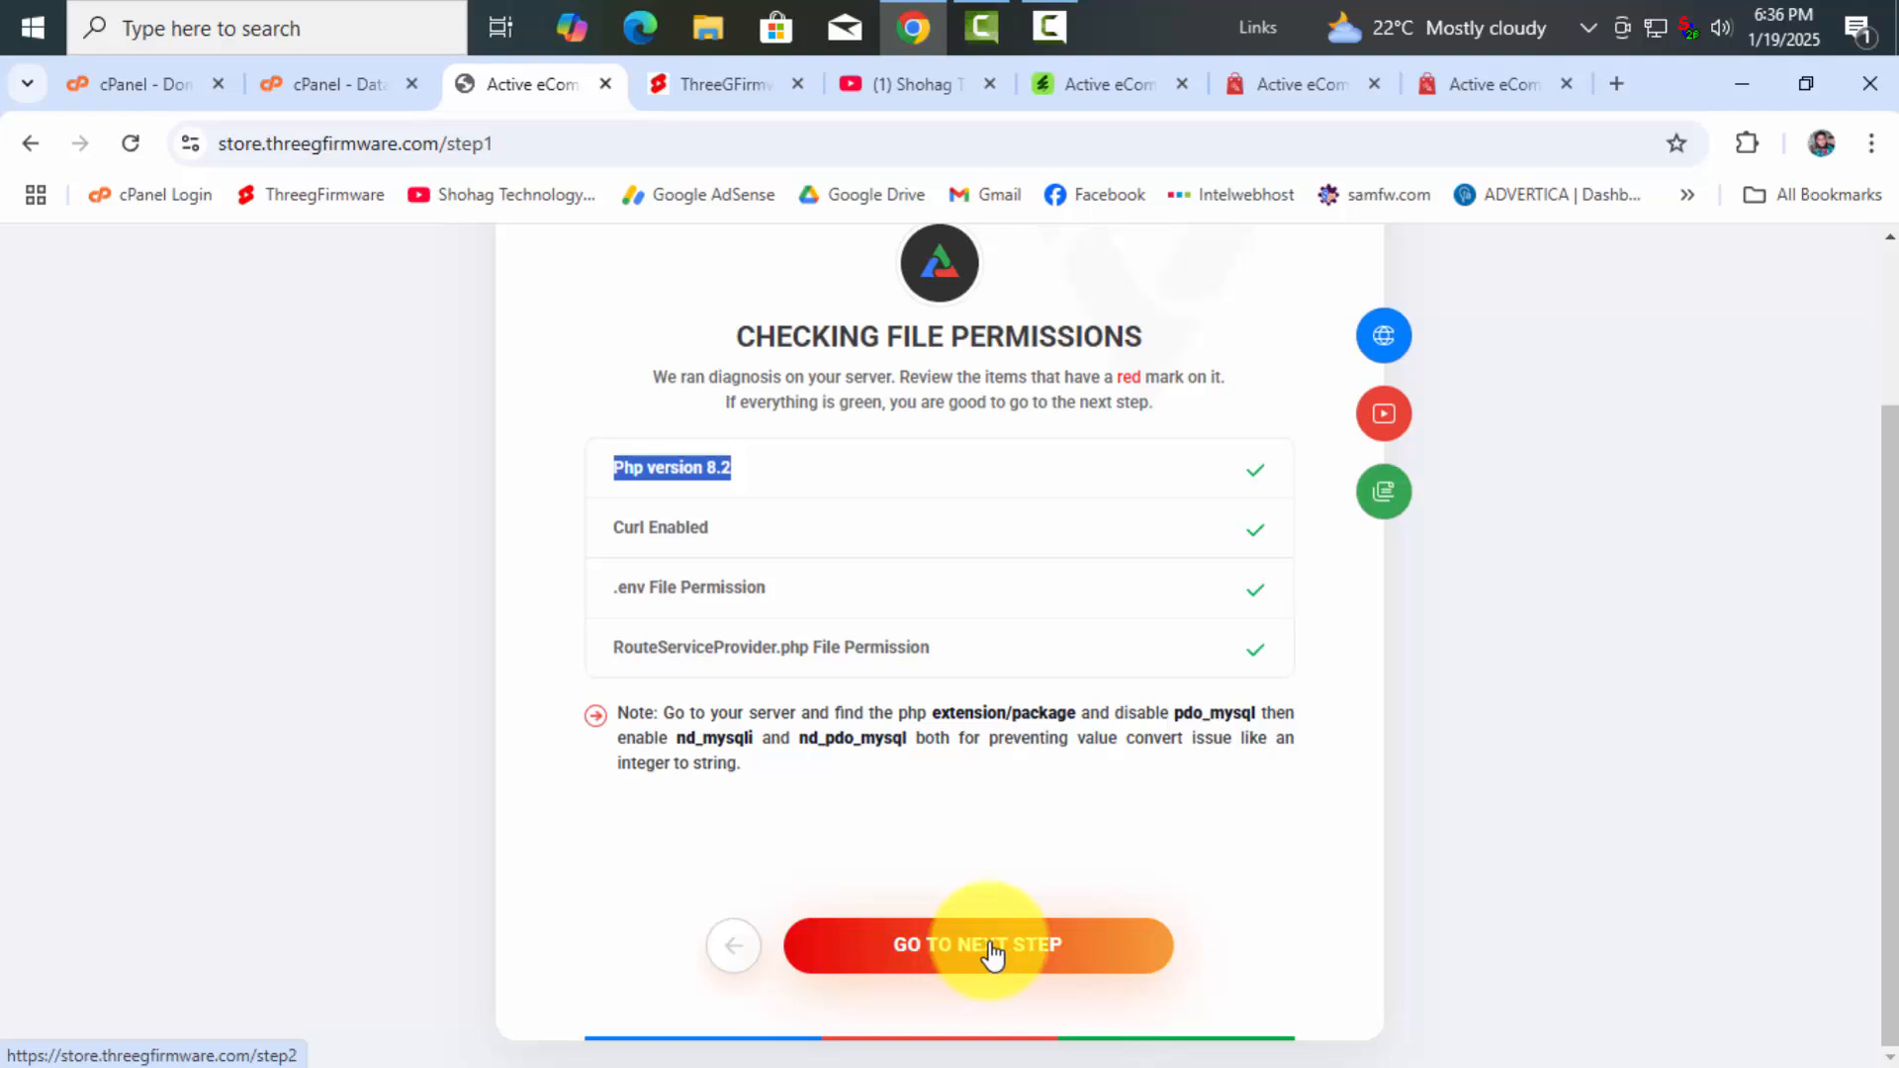
left_click_drag(746, 764, 611, 714)
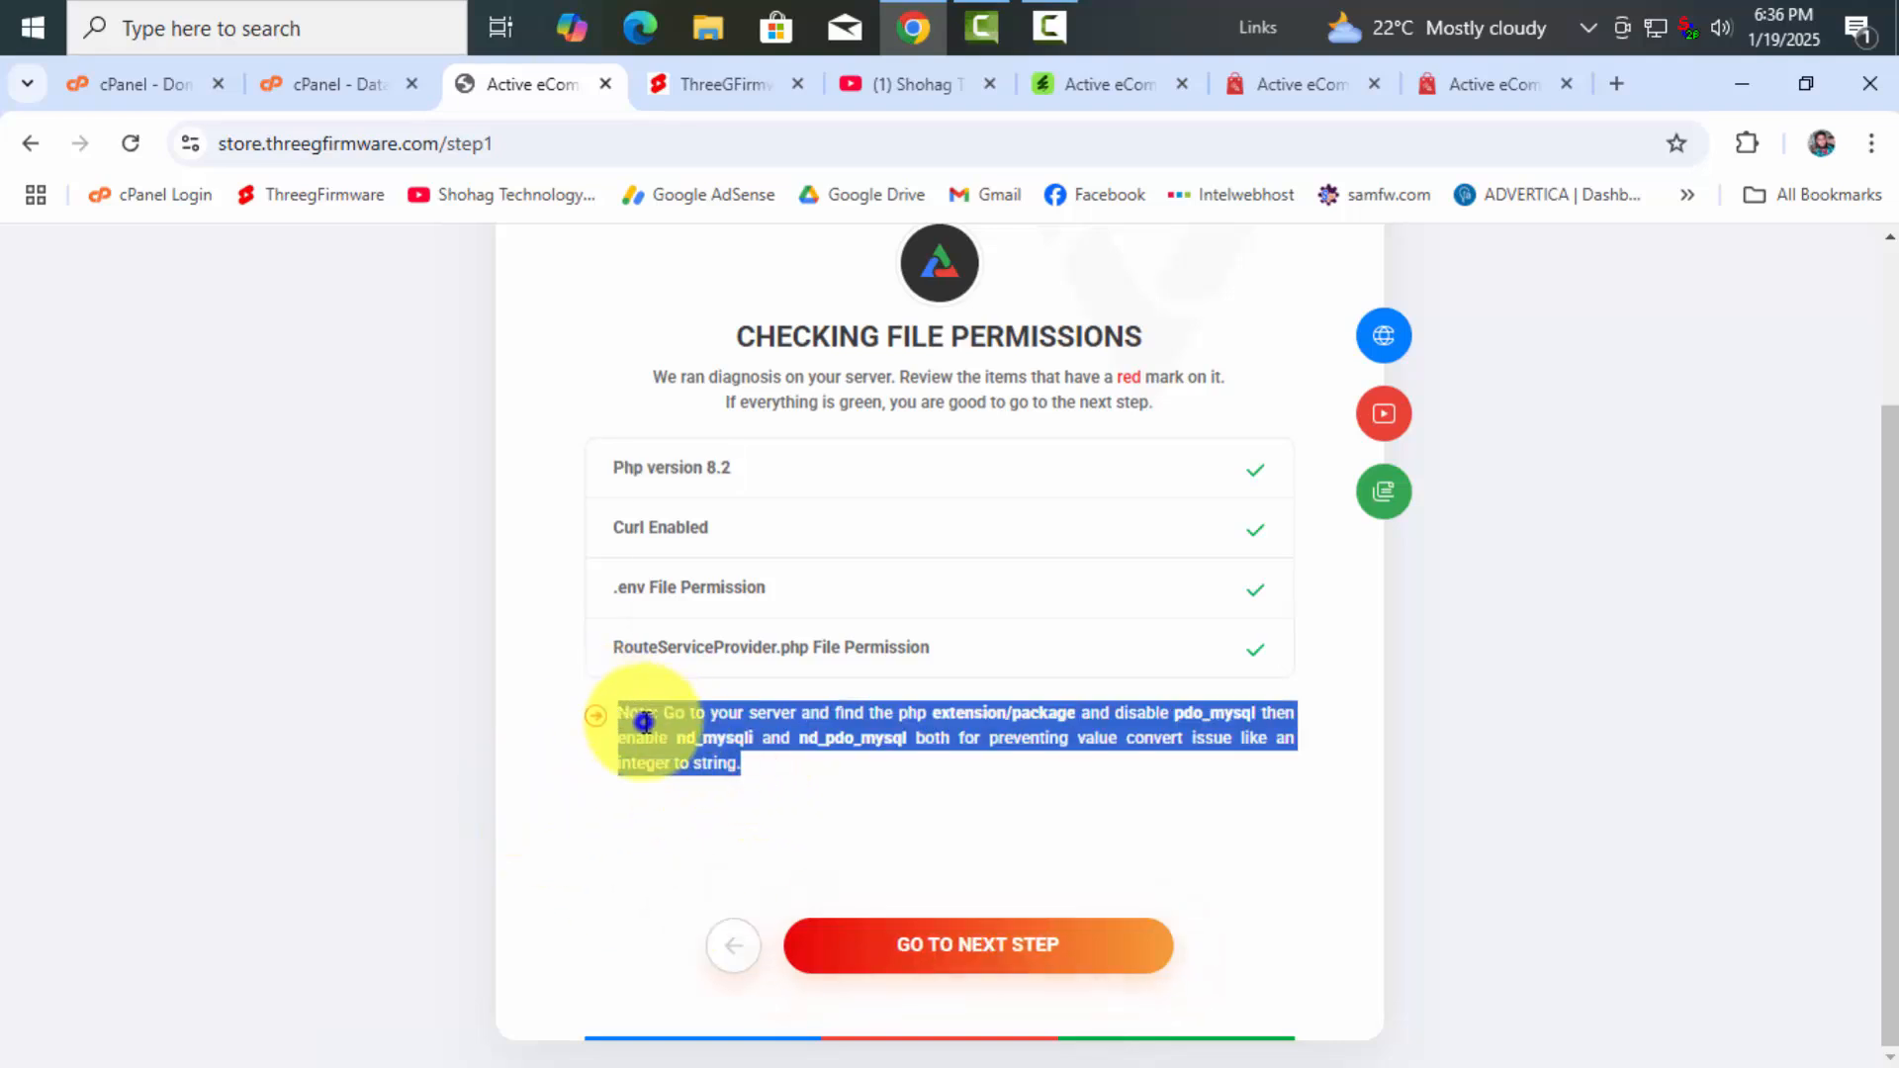
right_click(644, 722)
left_click(805, 362)
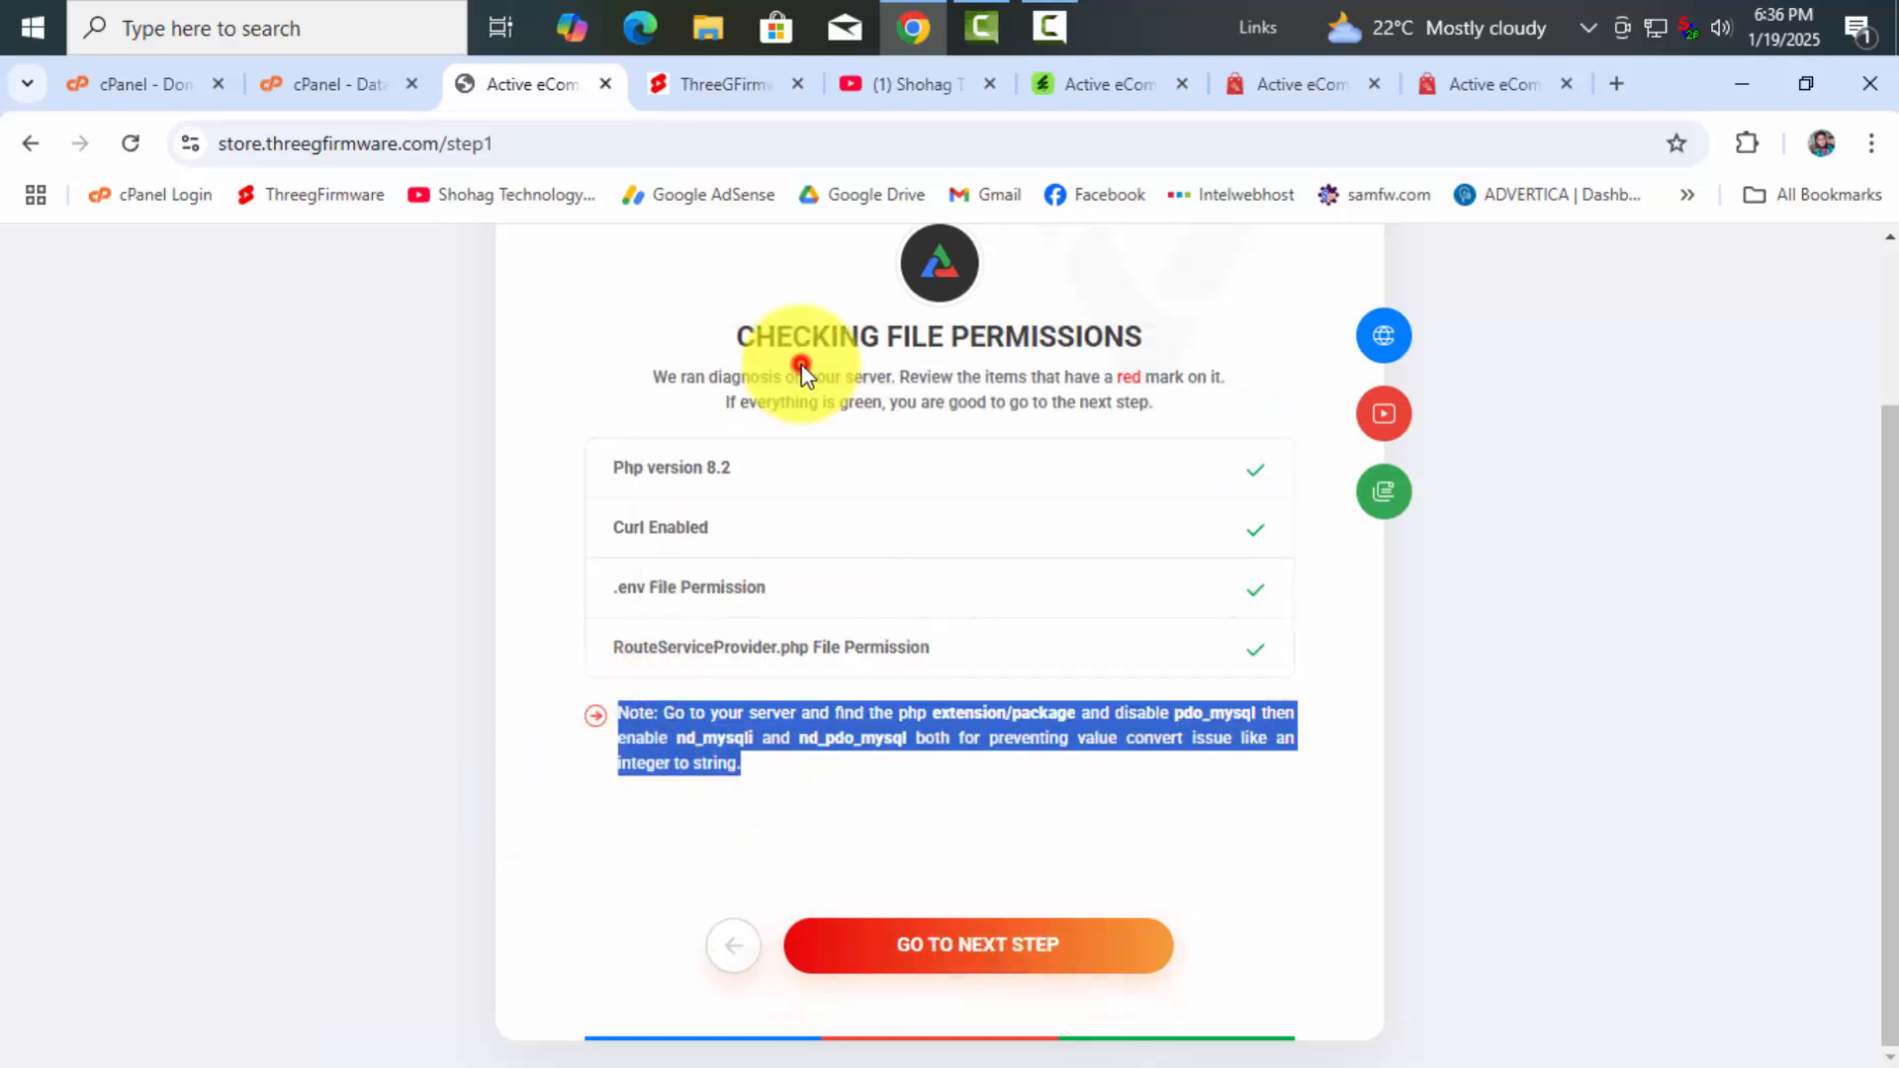
left_click(1754, 103)
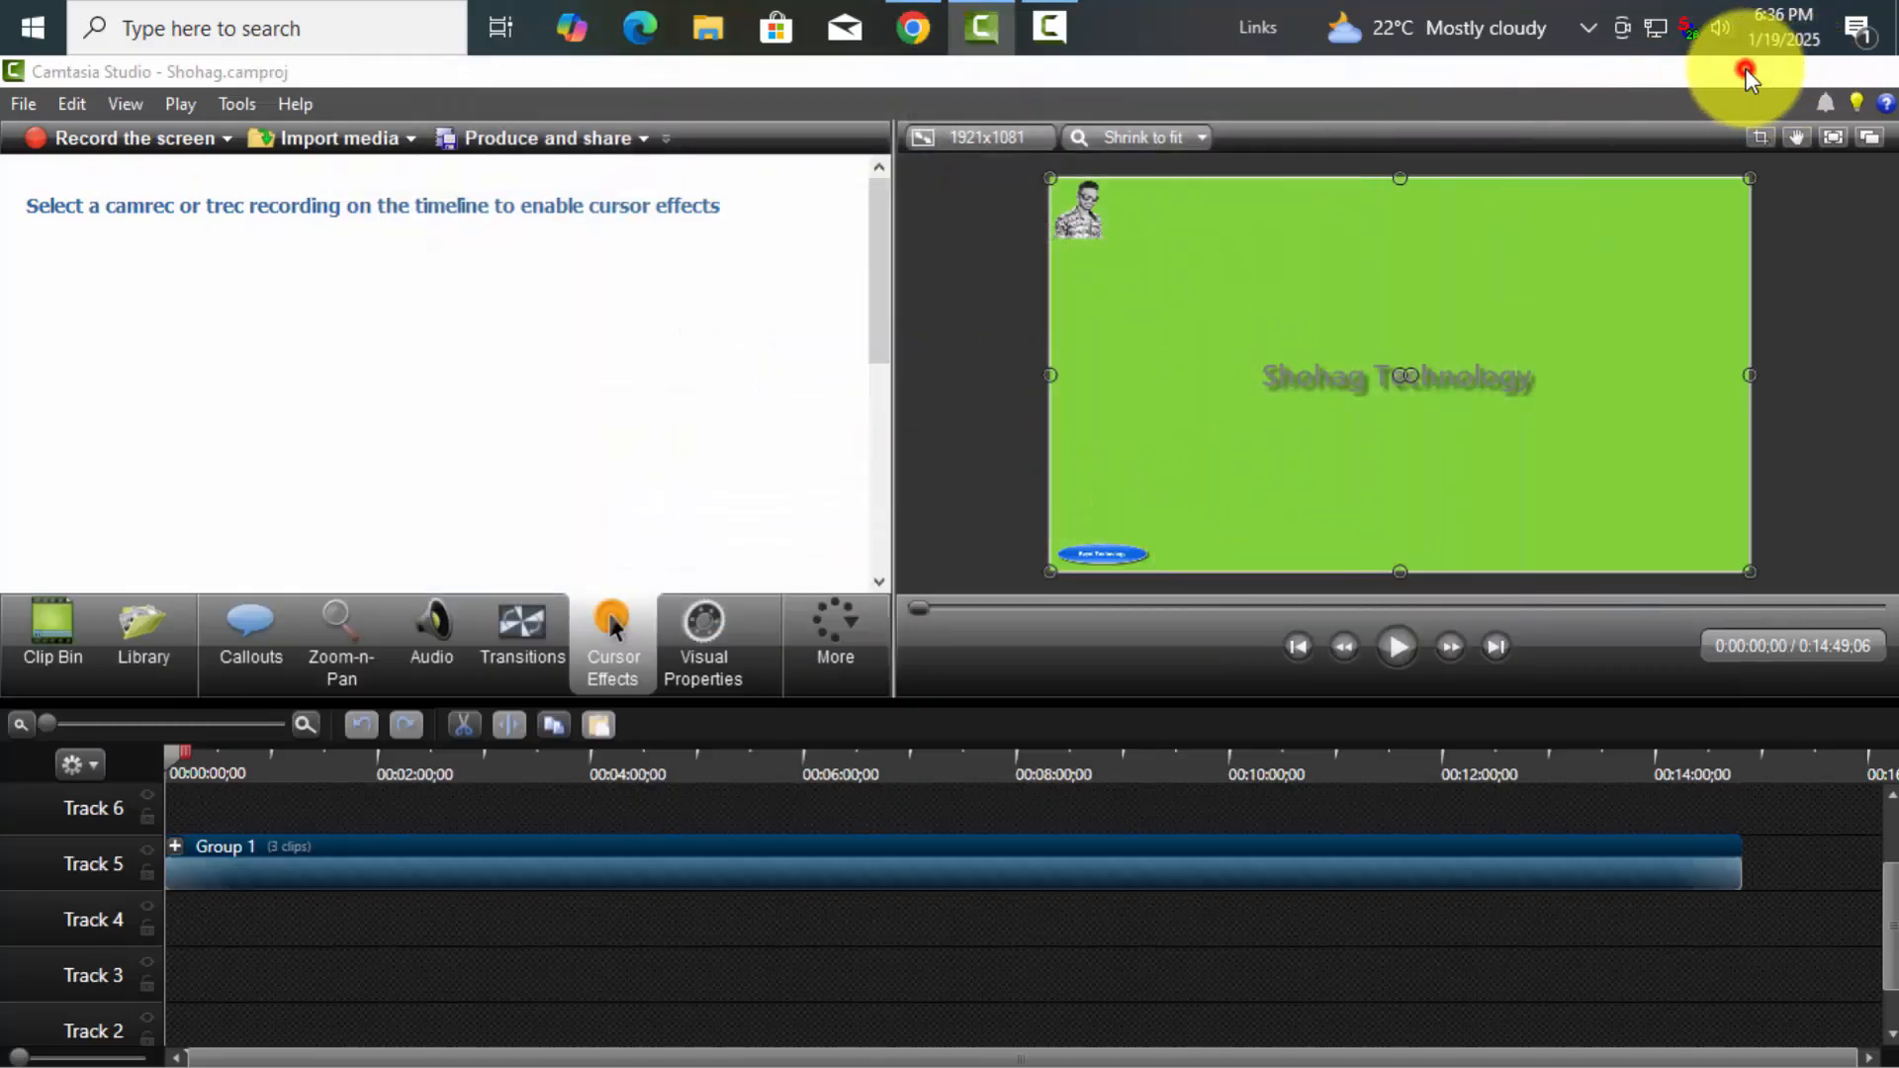
Create a new Text Document on the desktop with its default name and open it in Notepad
left_click(1746, 77)
right_click(1137, 307)
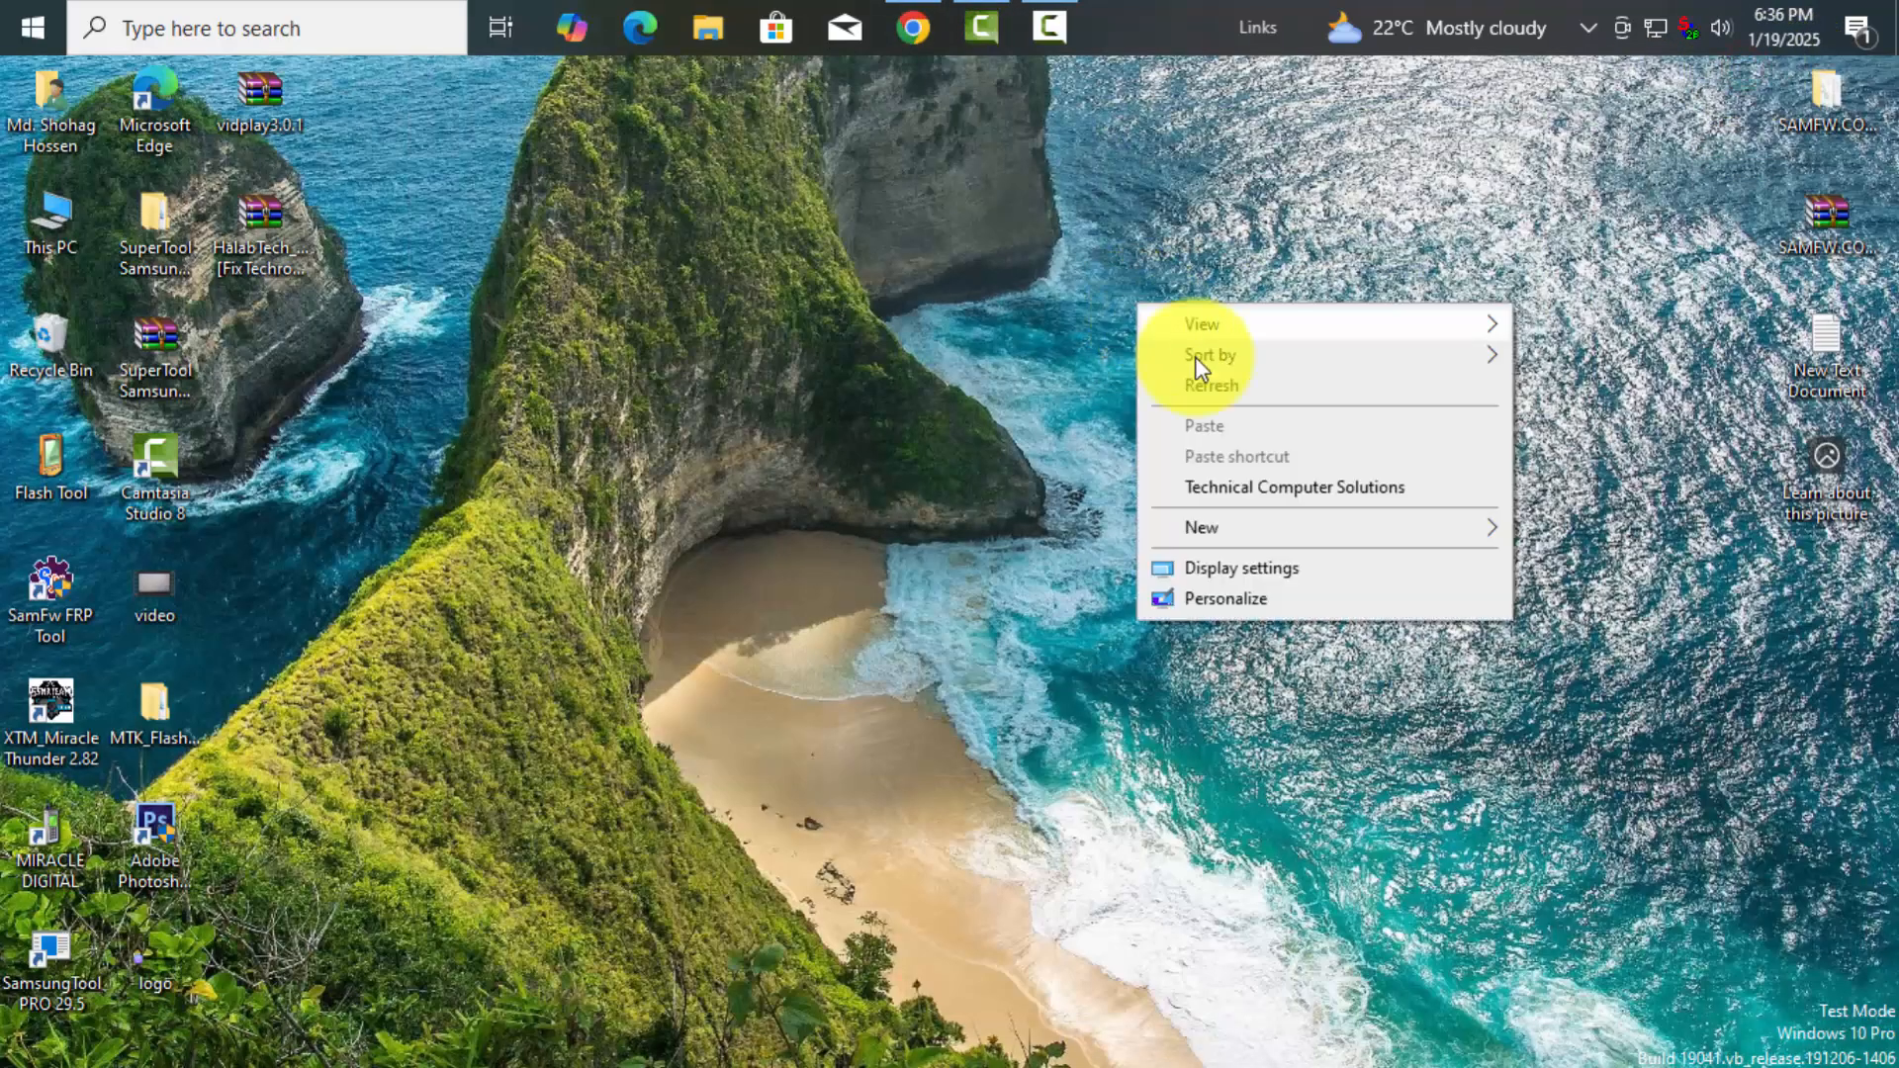
mouse_move(1231, 537)
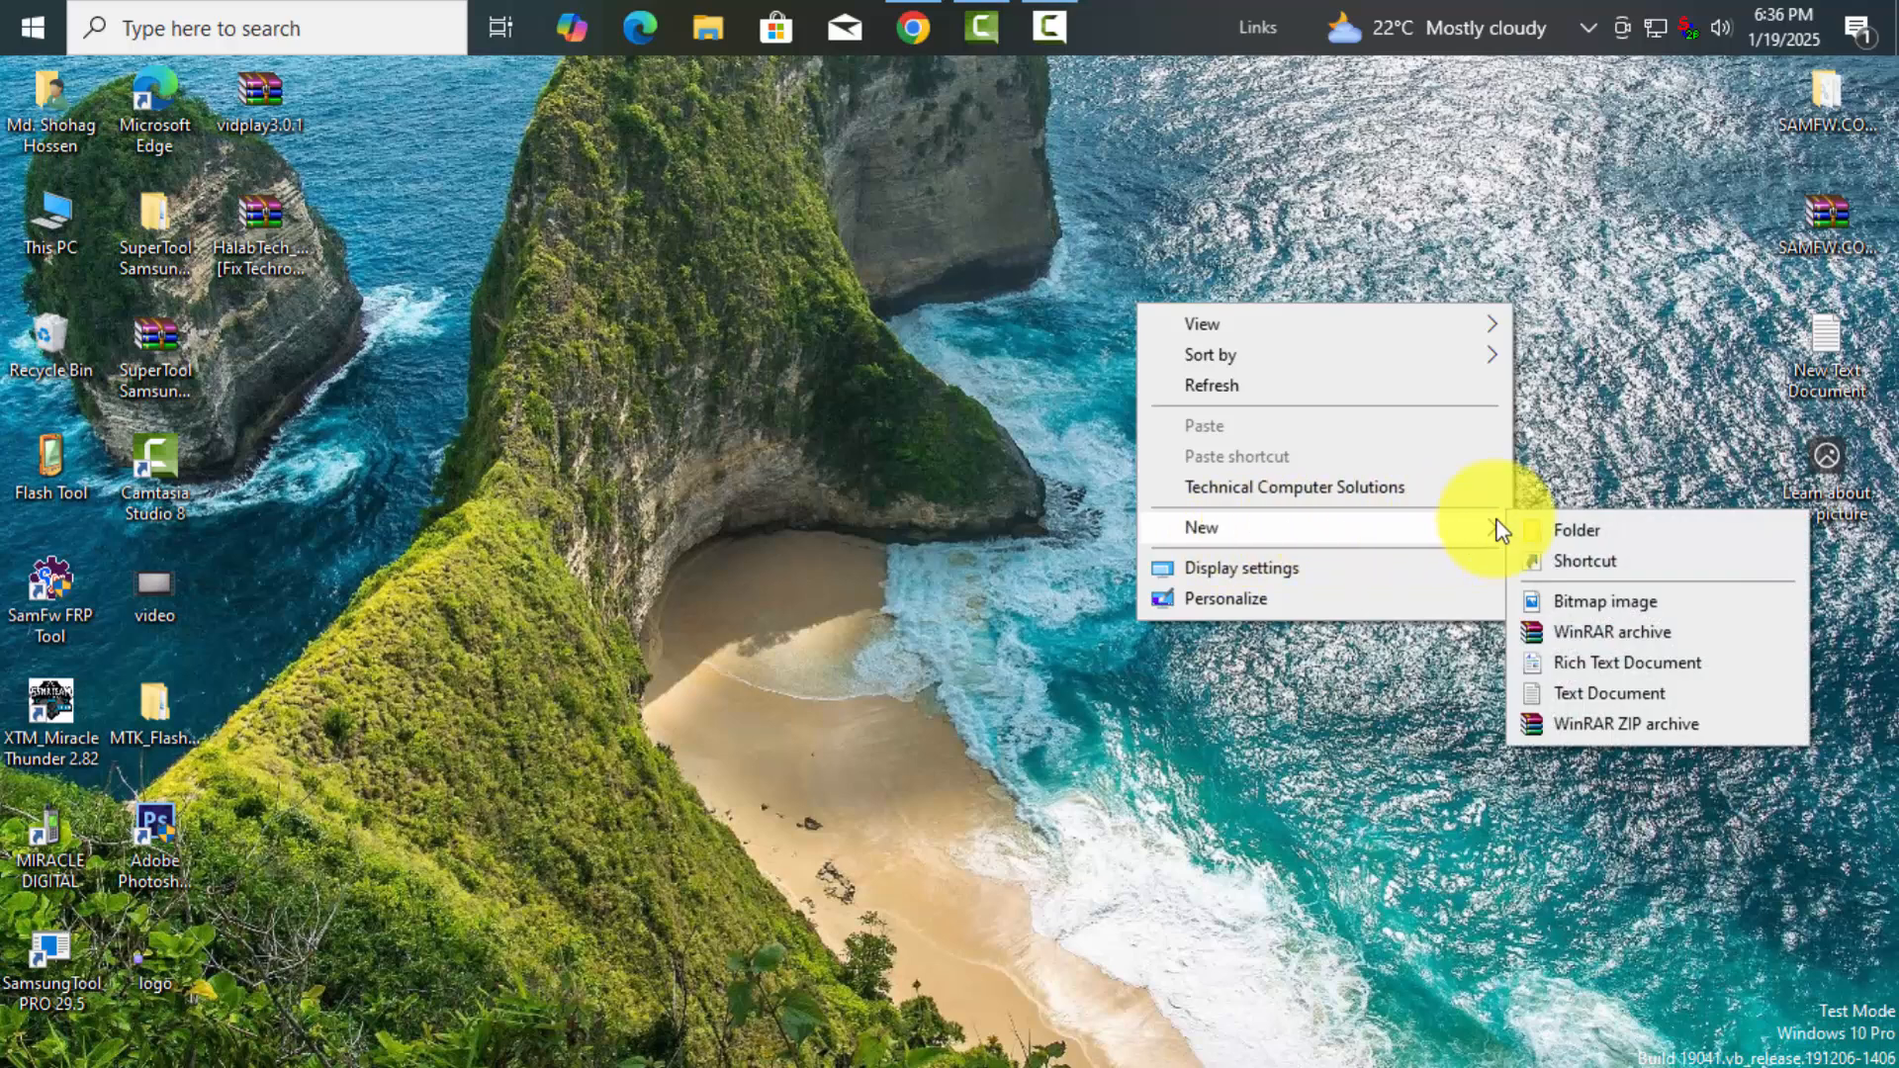
left_click(1568, 690)
left_click(1215, 558)
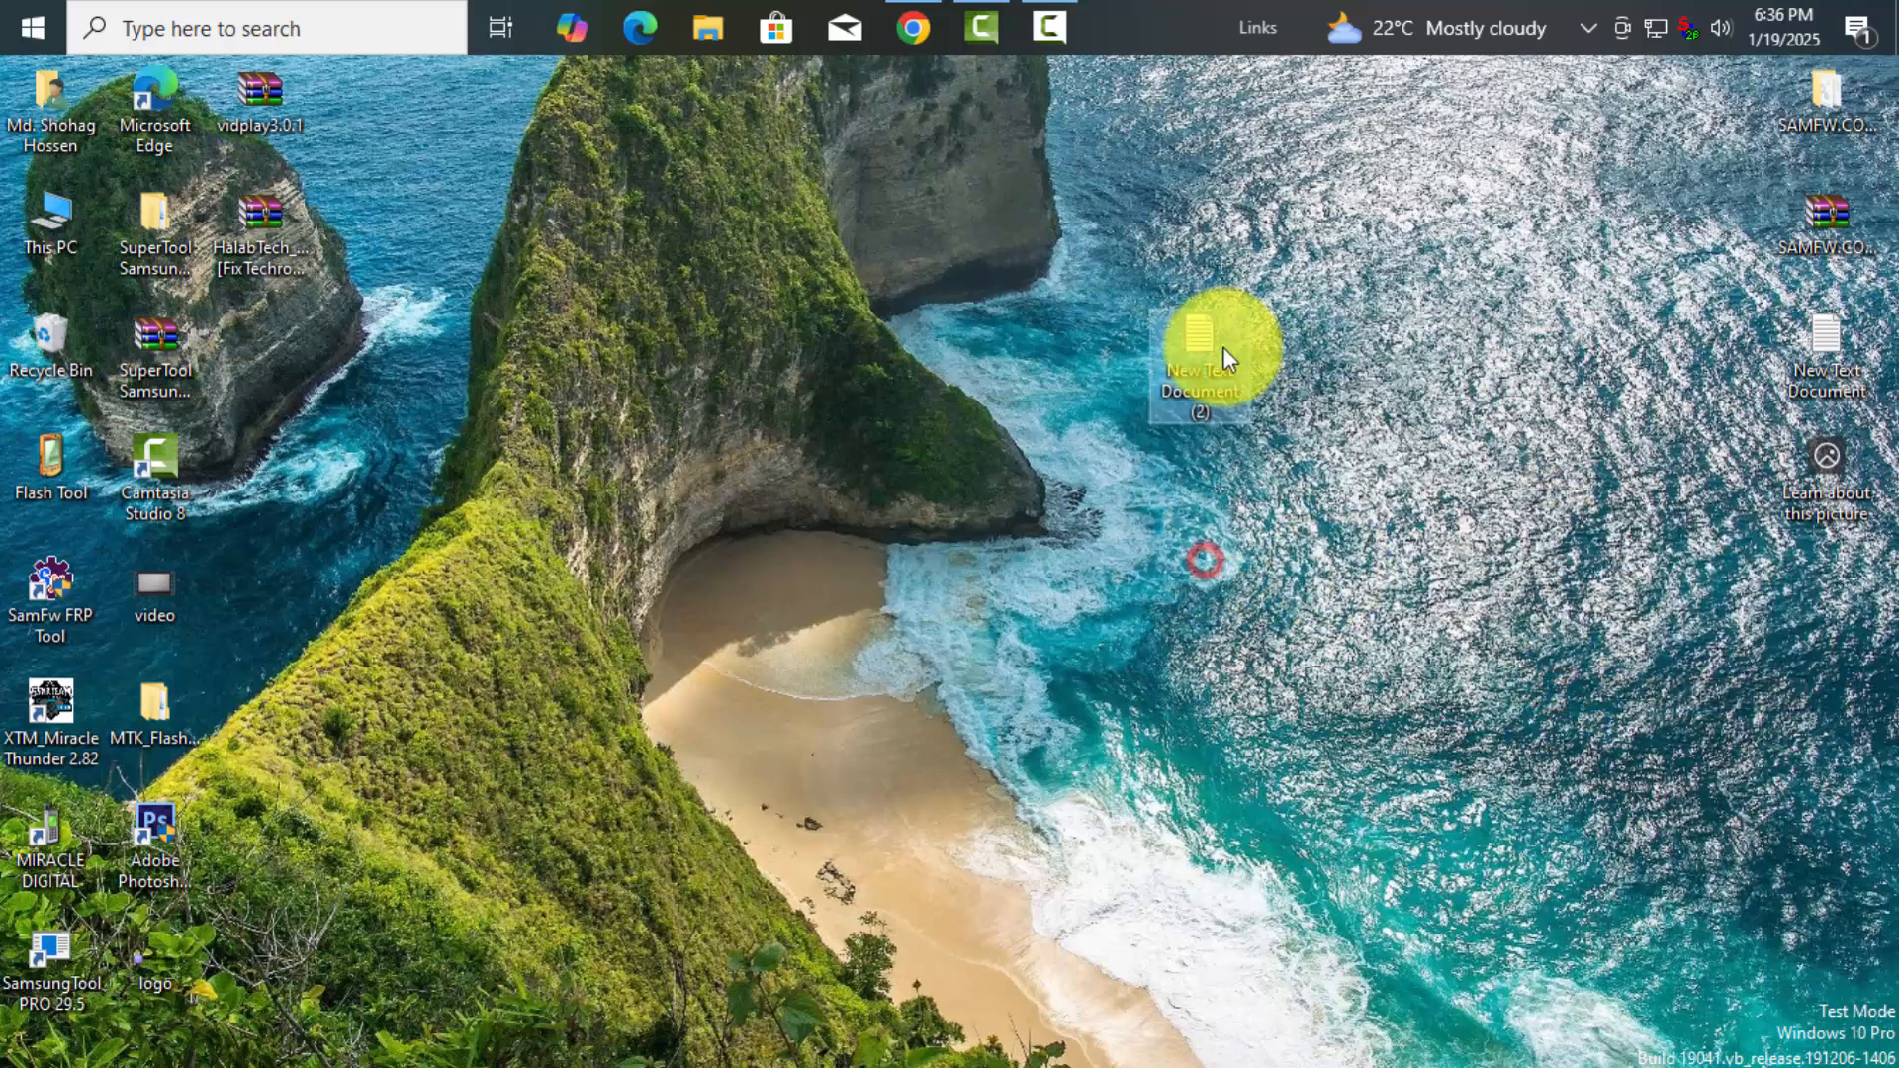
left_click(1201, 342)
double_click(1201, 342)
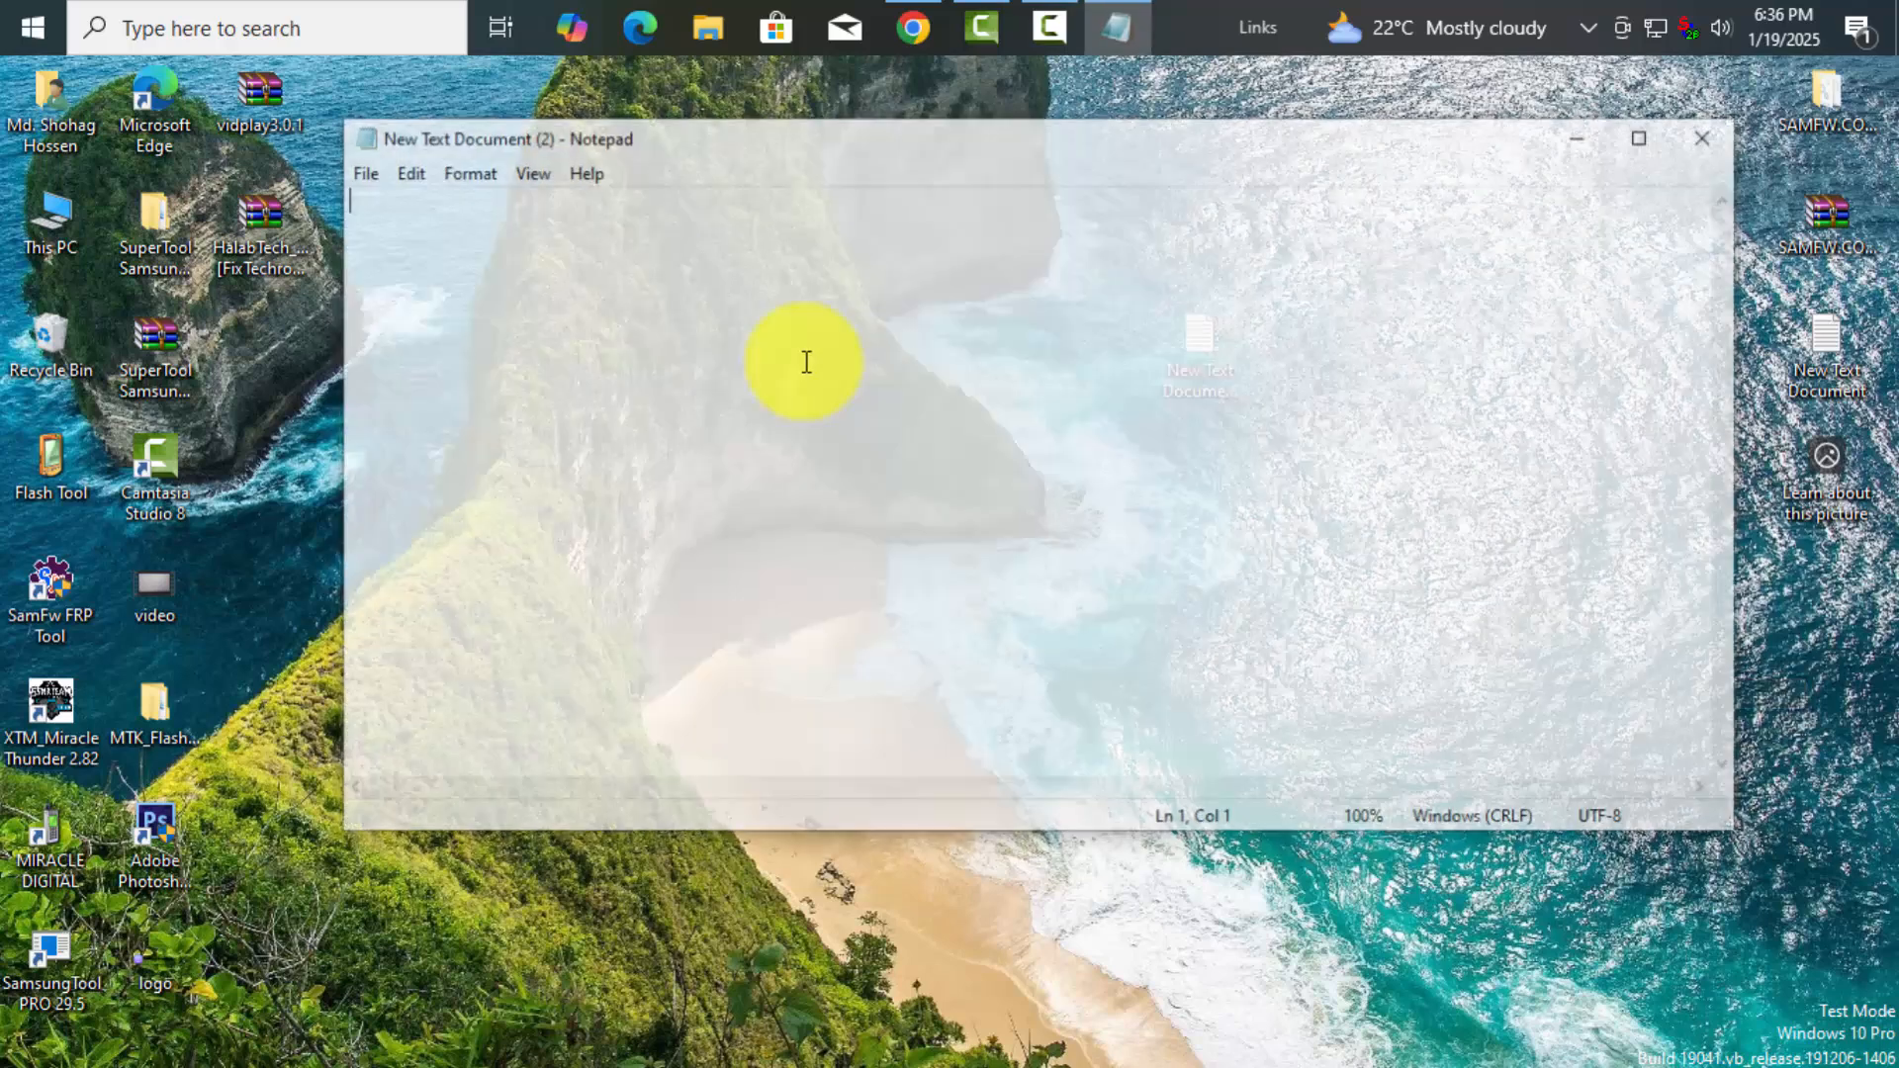
Paste the pdo_mysql/nd_mysqli note, save the file, and return to the installer page
right_click(698, 240)
left_click(761, 366)
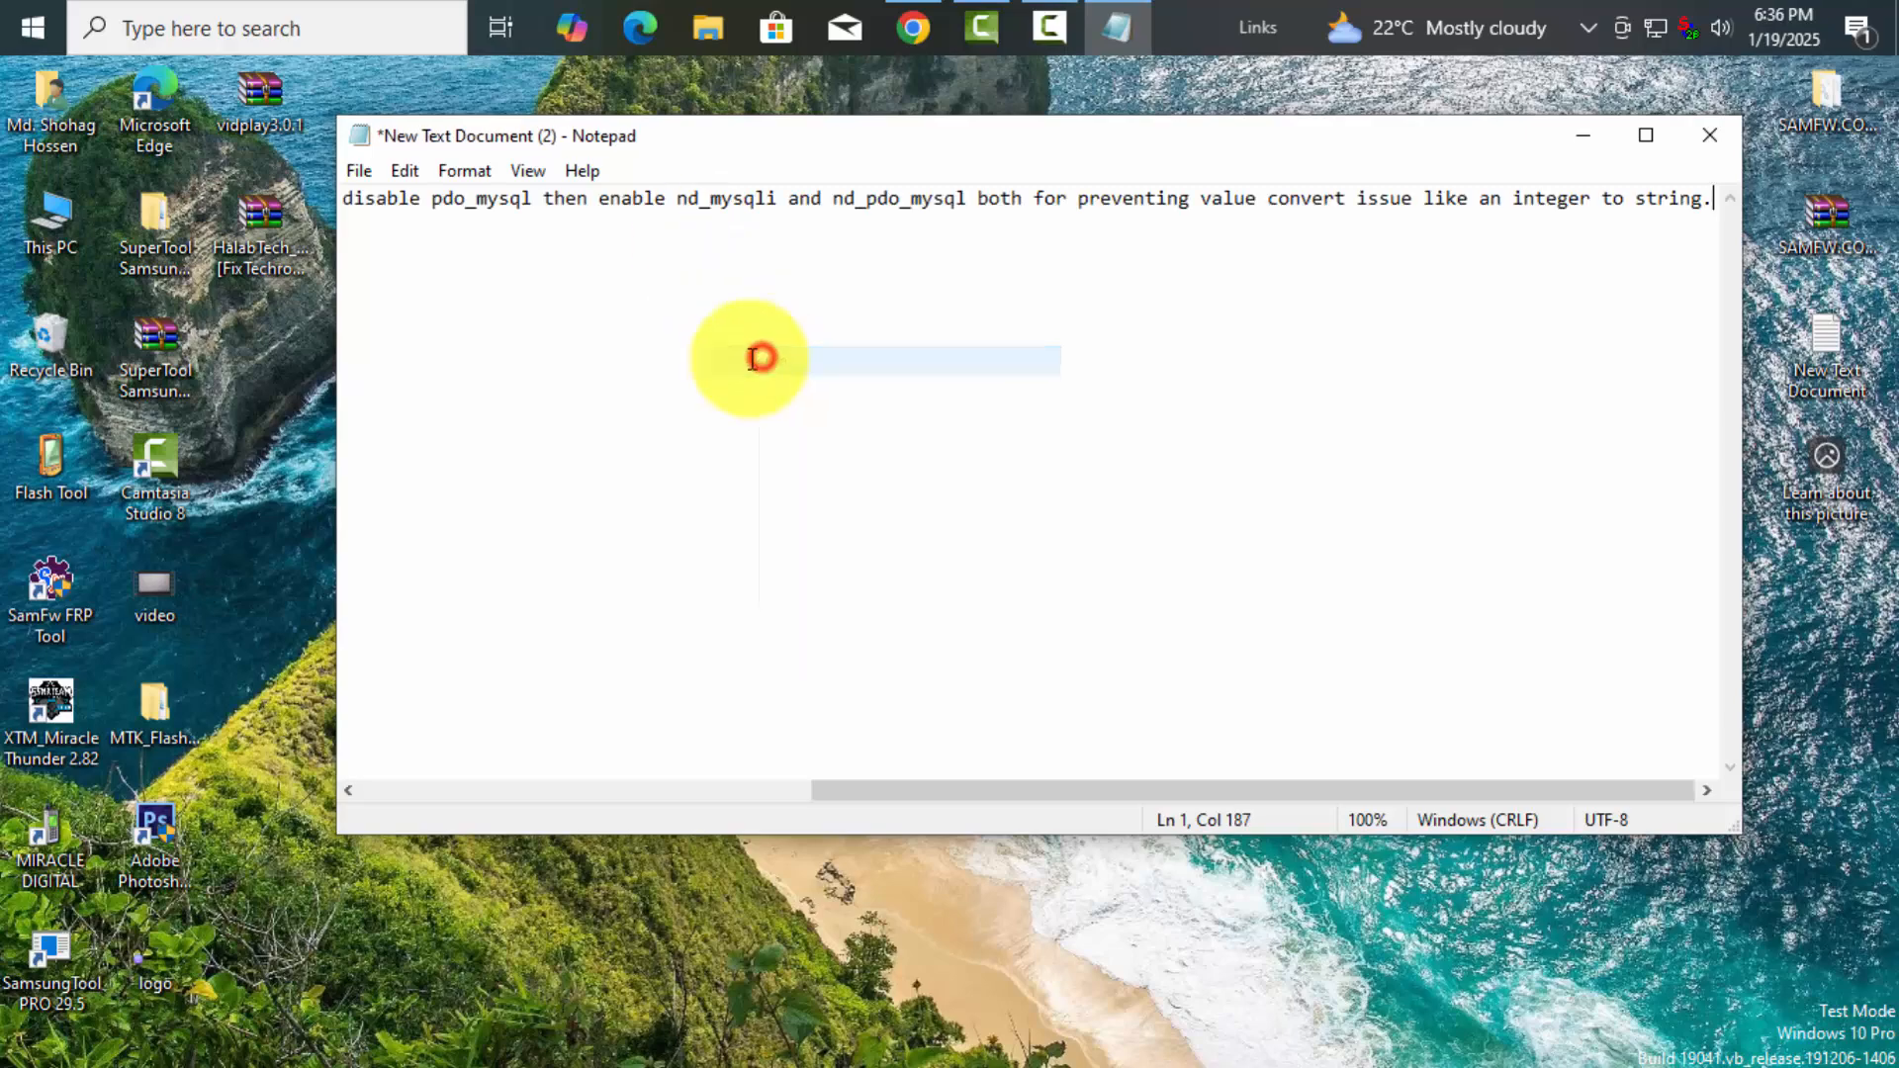
left_click(1709, 138)
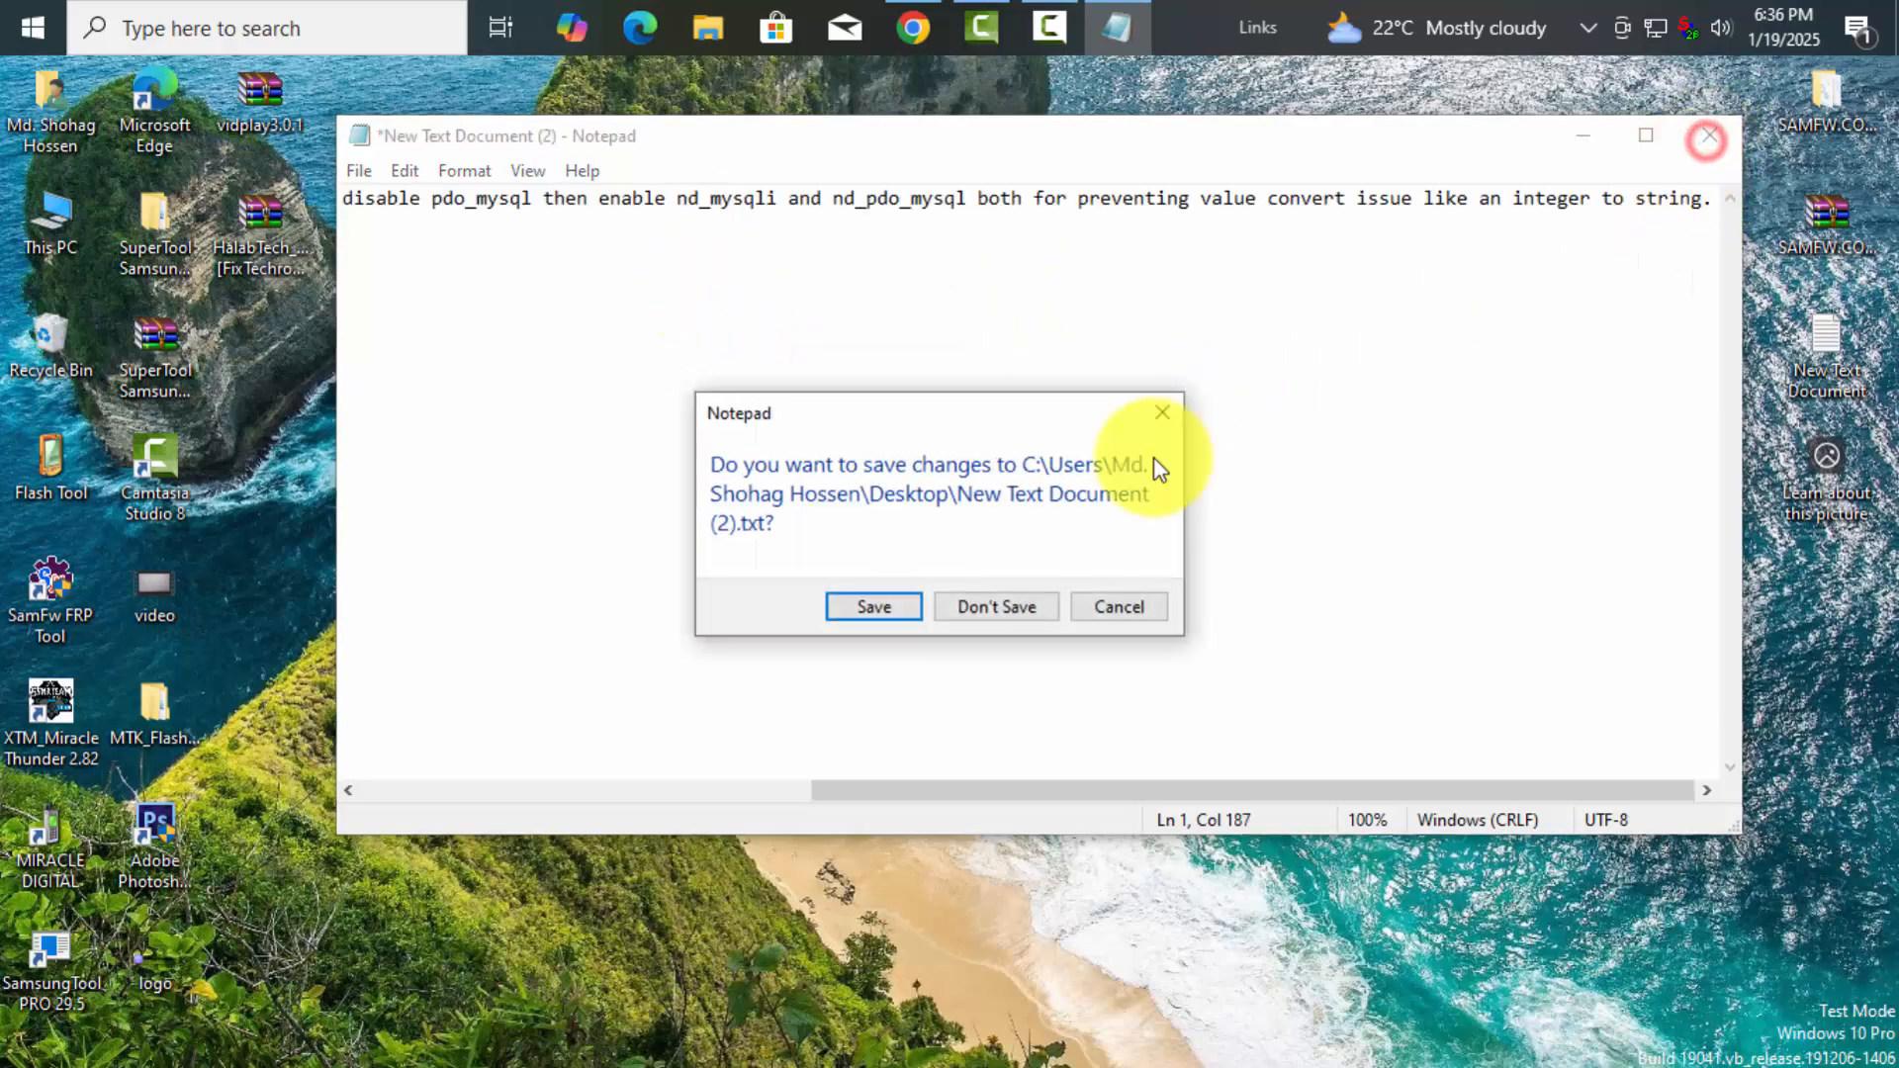
left_click(871, 606)
left_click(912, 27)
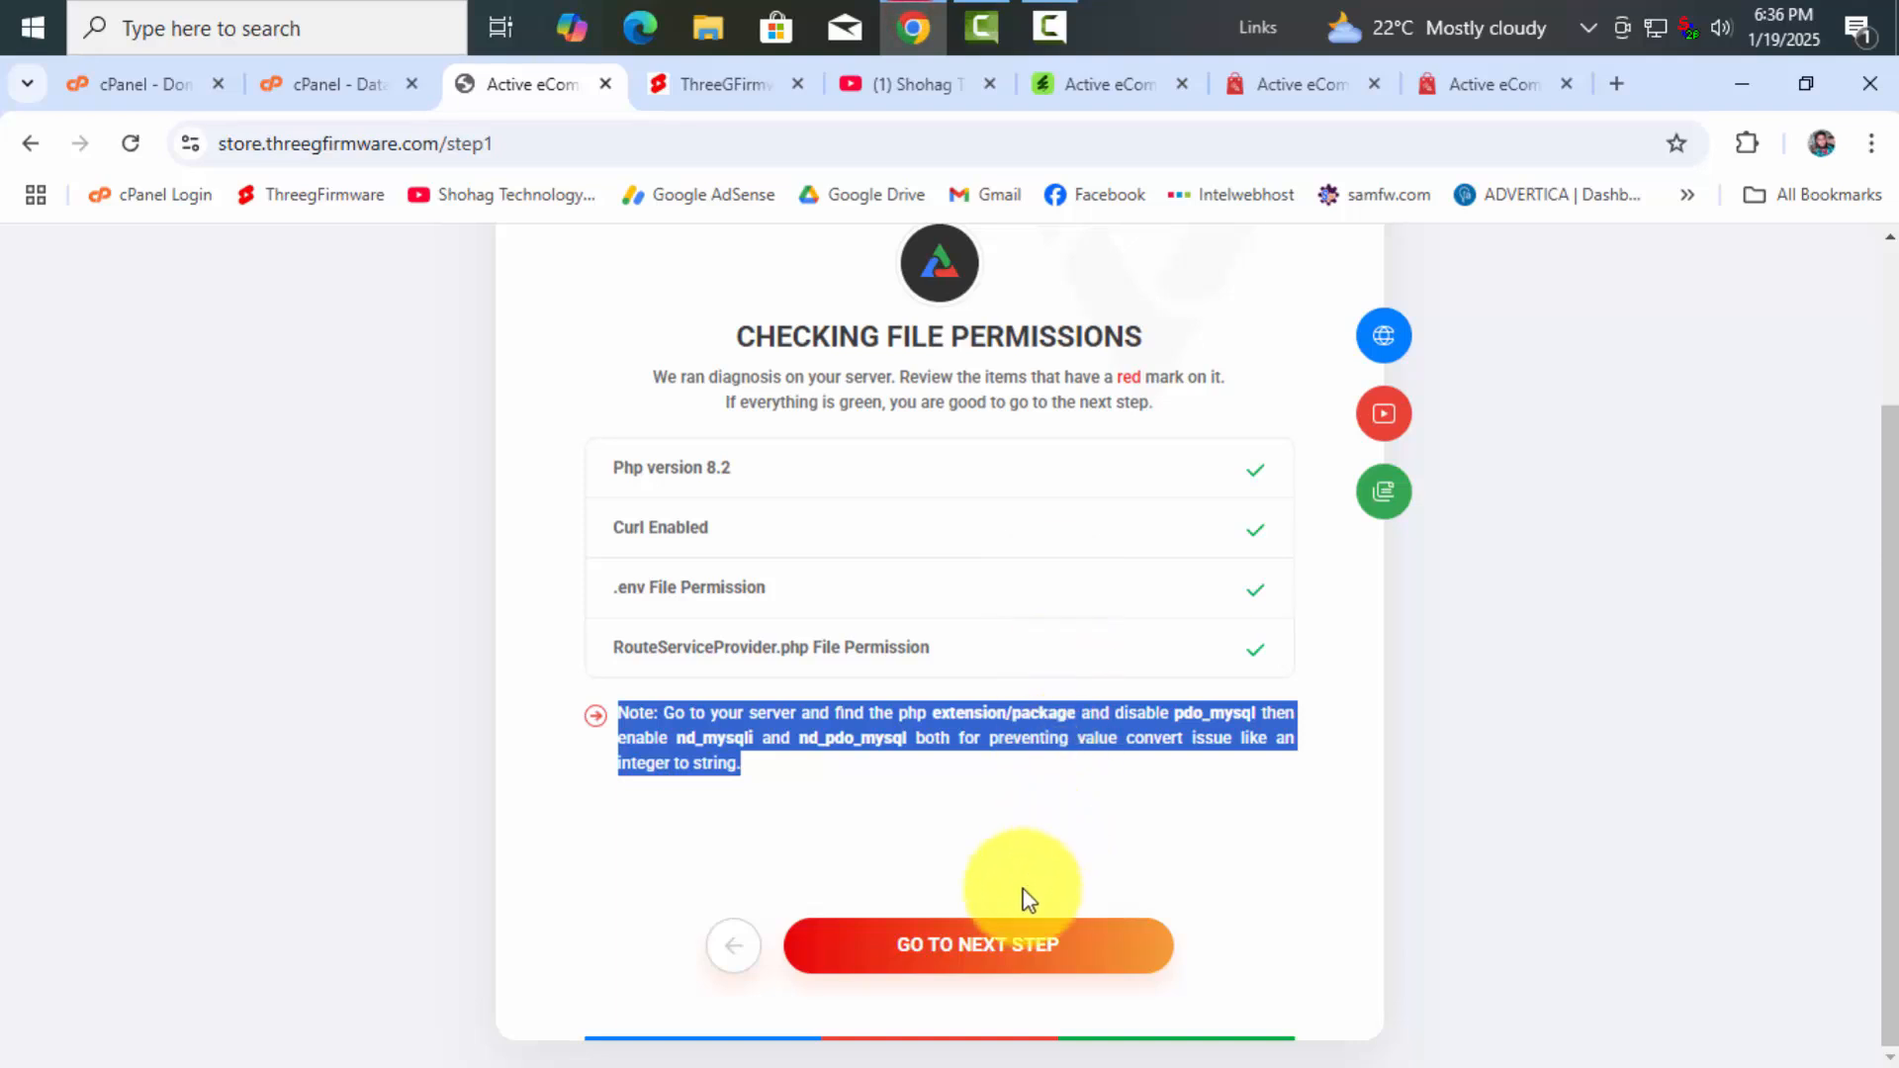
Advance to the purchase code step and fill in the saved CodeCanyon purchase code
left_click(1013, 947)
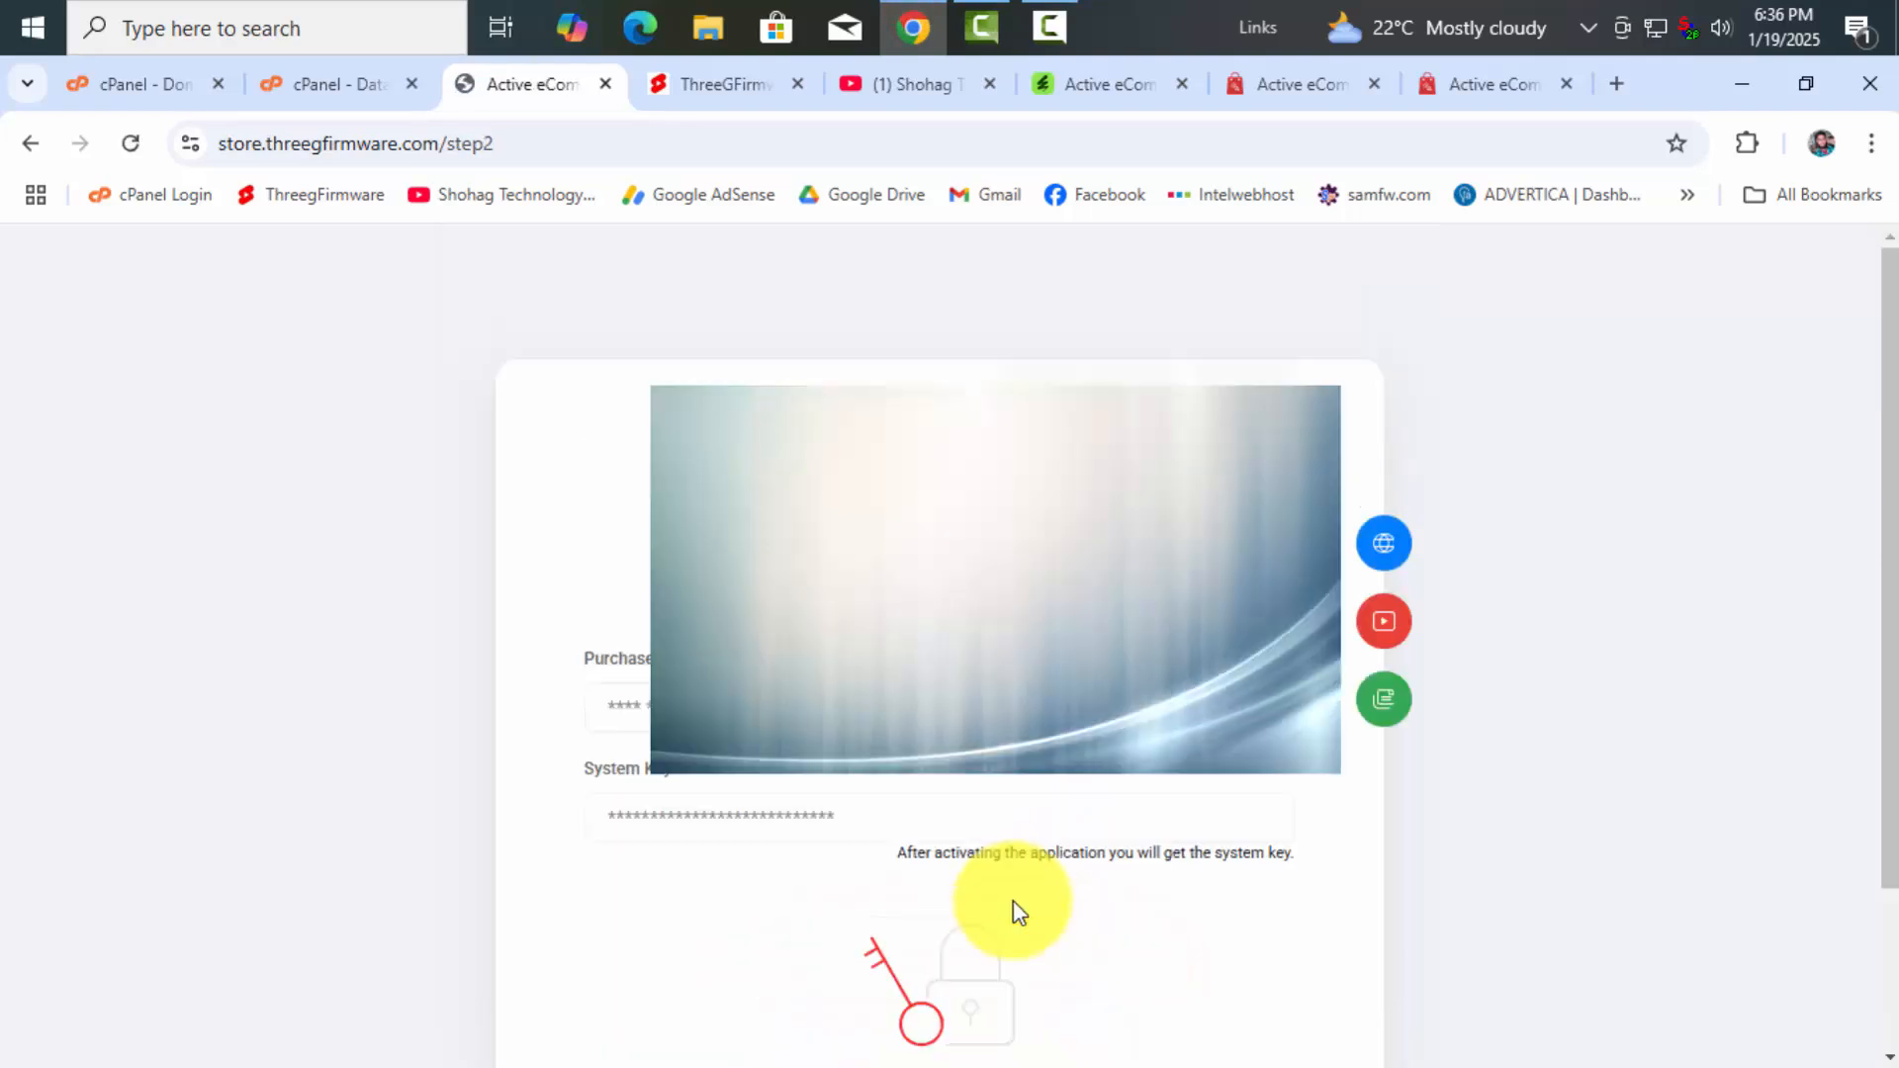
scroll(877, 792, "down", 2)
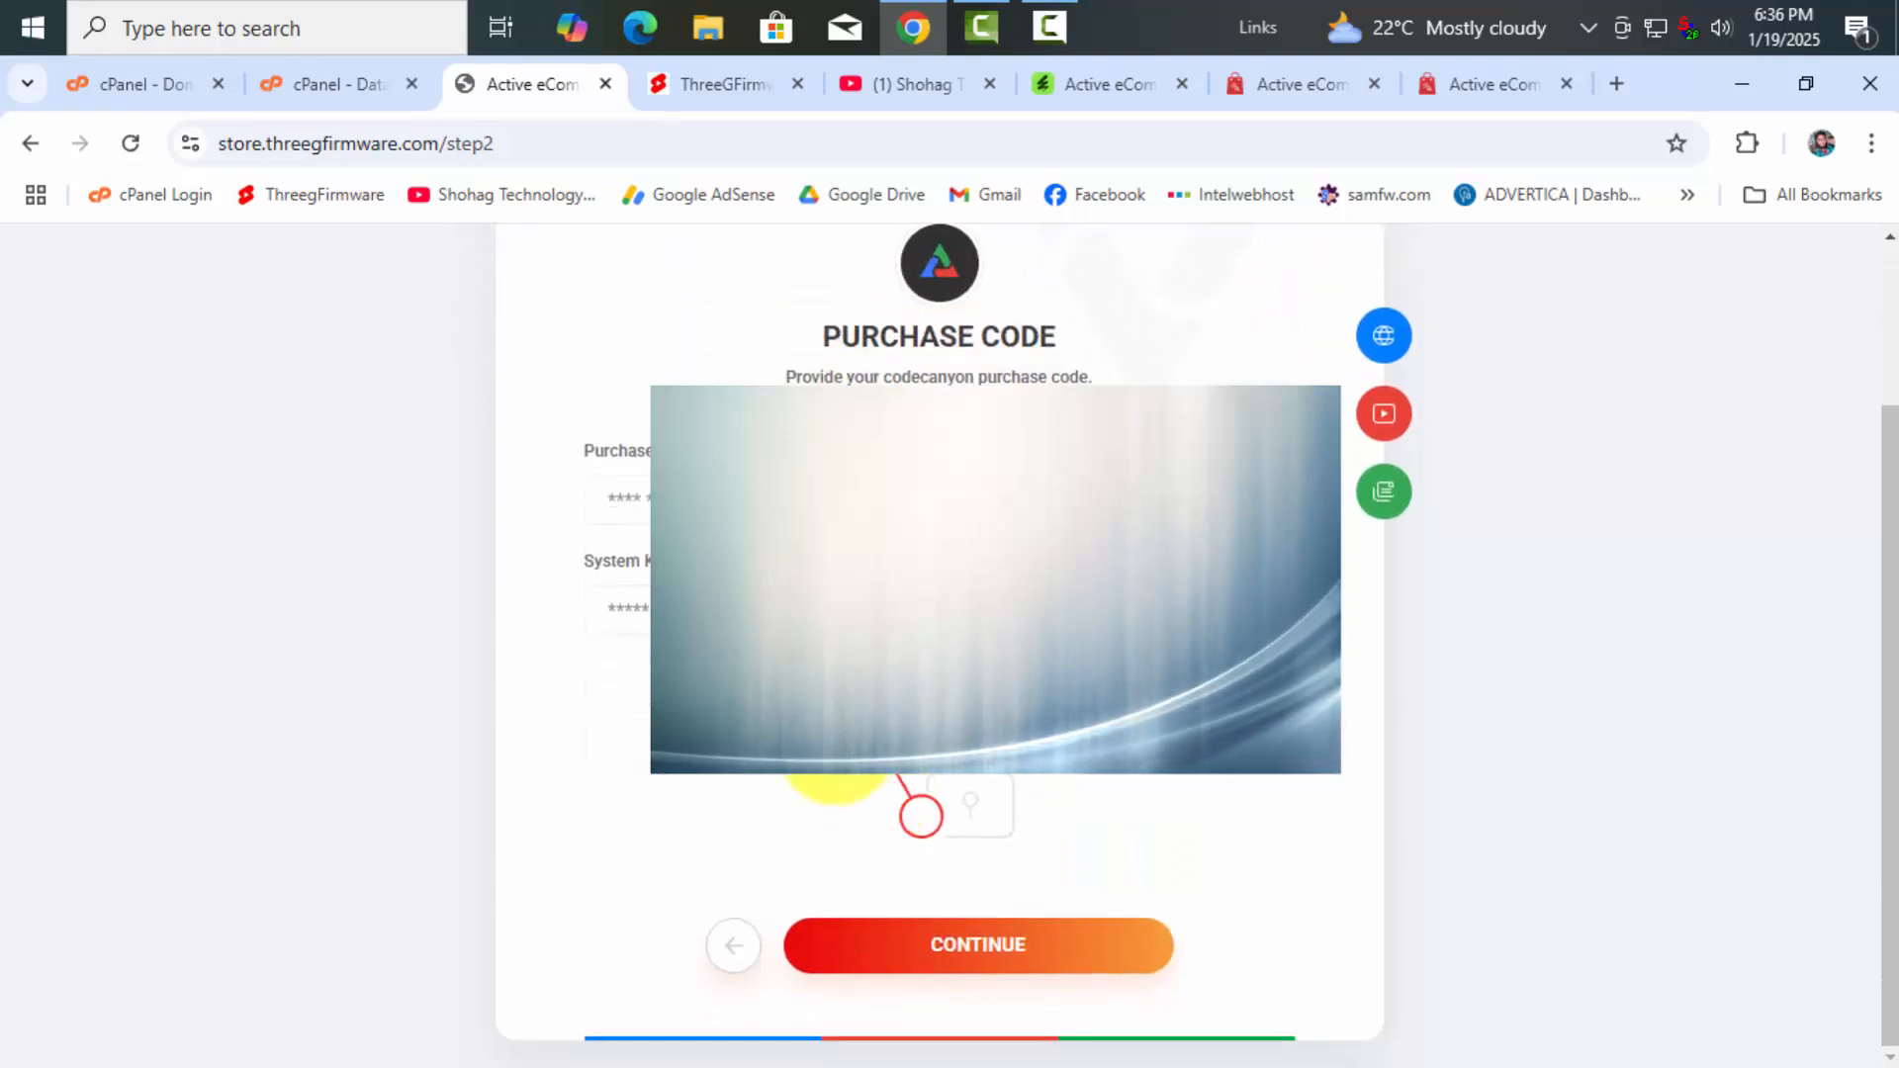
left_click(880, 499)
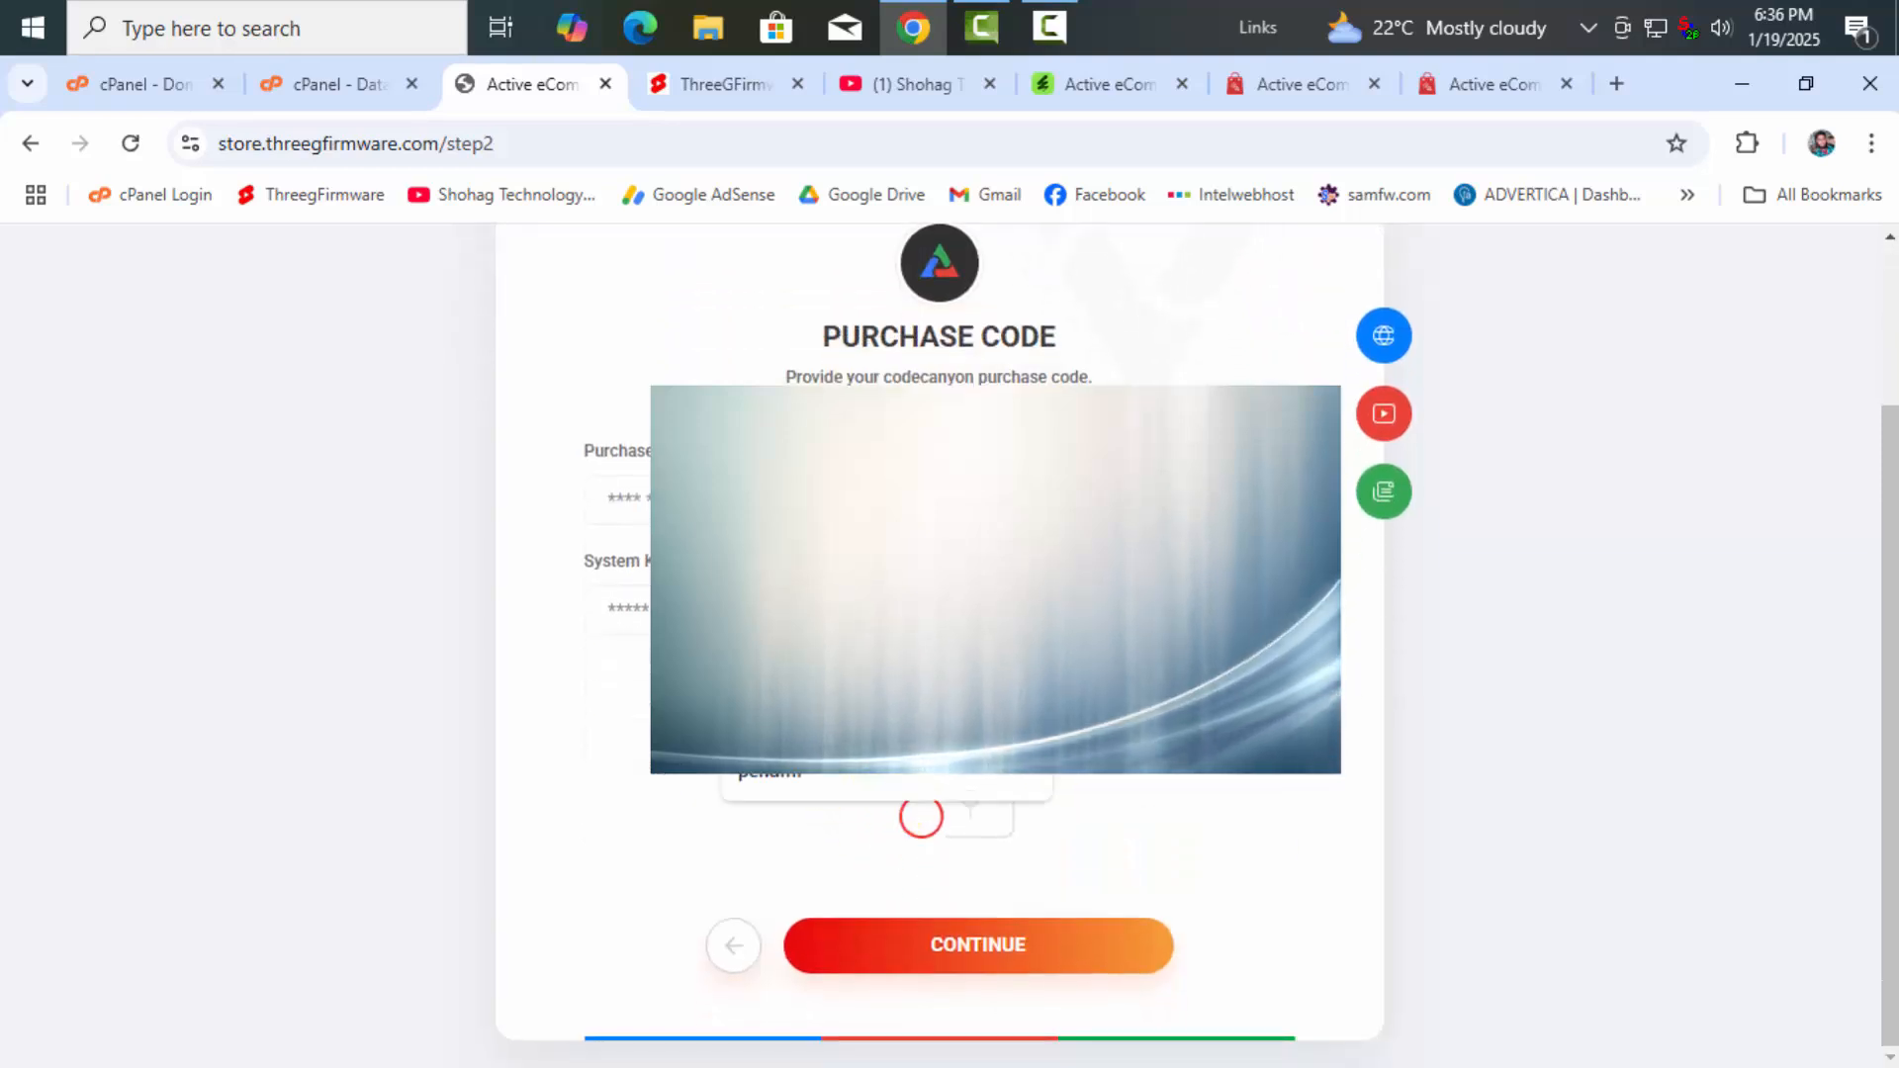
left_click(831, 568)
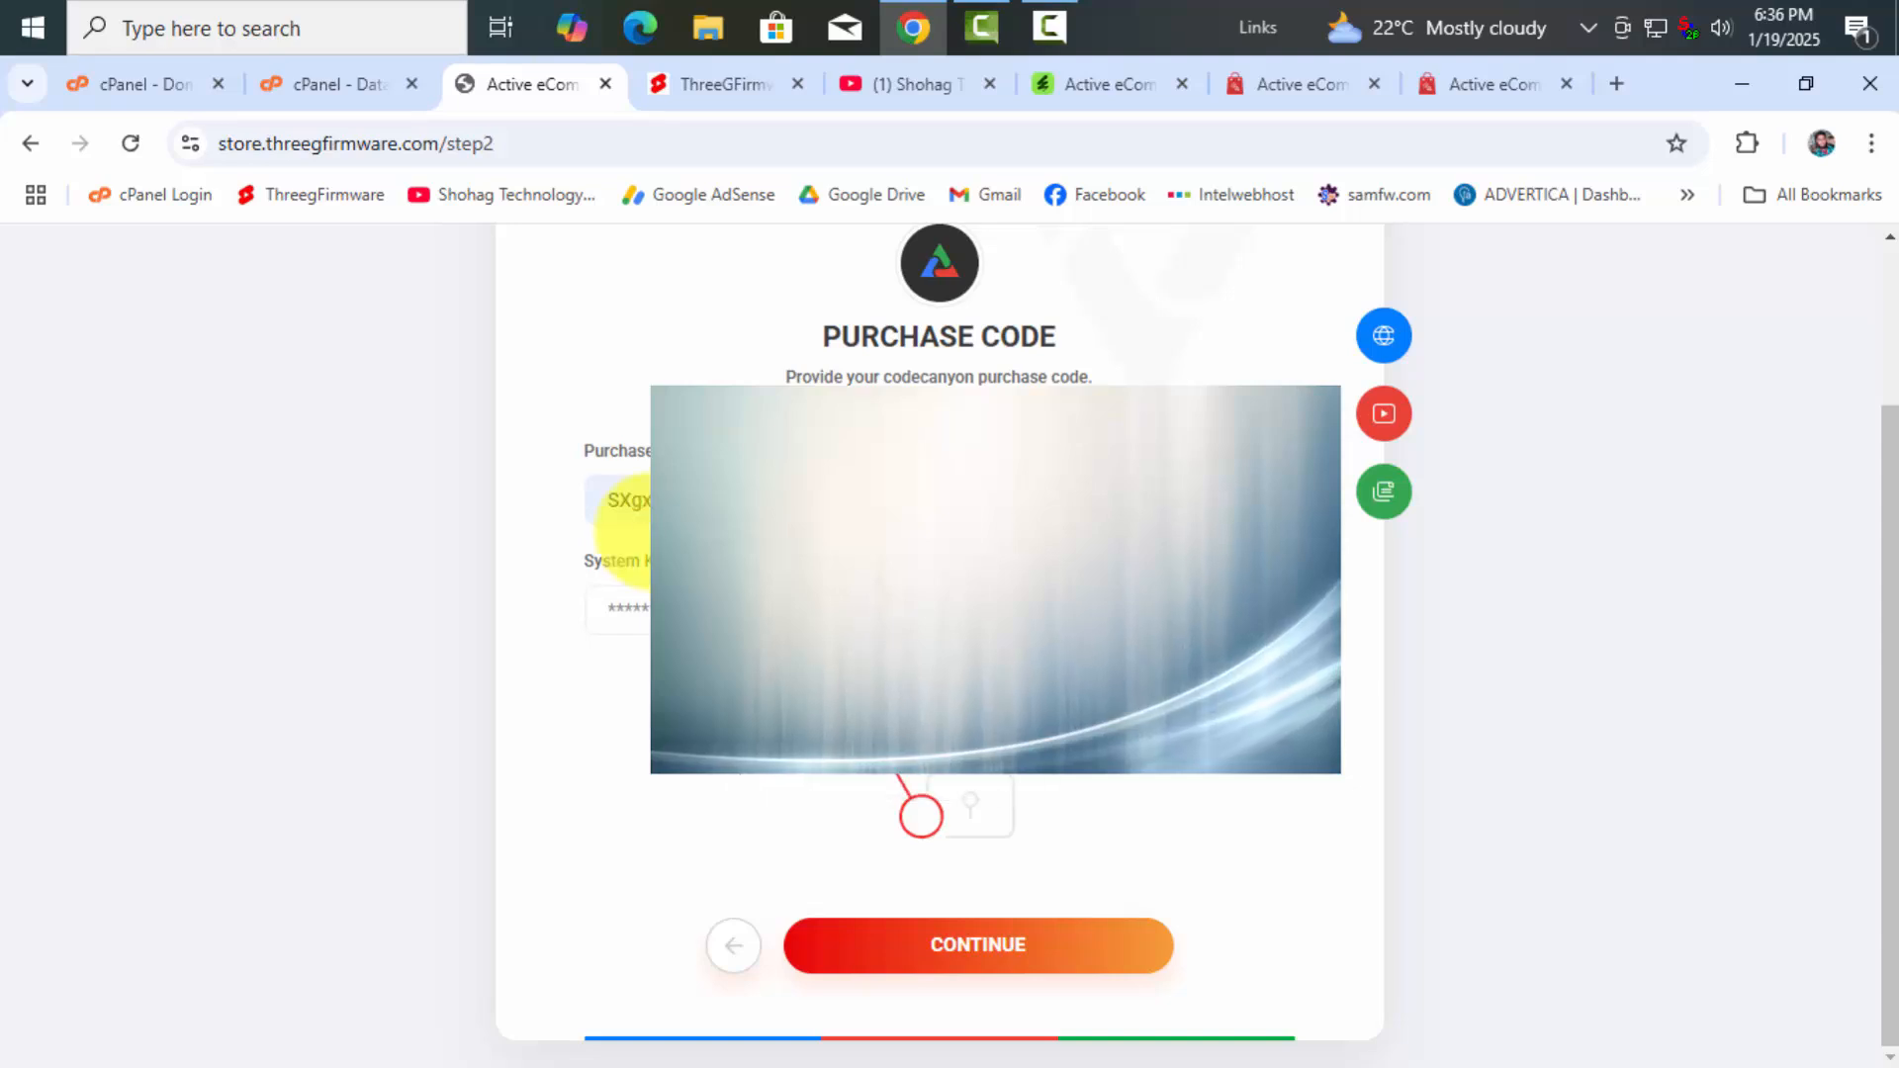
Paste the copied key into System Key and submit to reach database setup
left_click(752, 610)
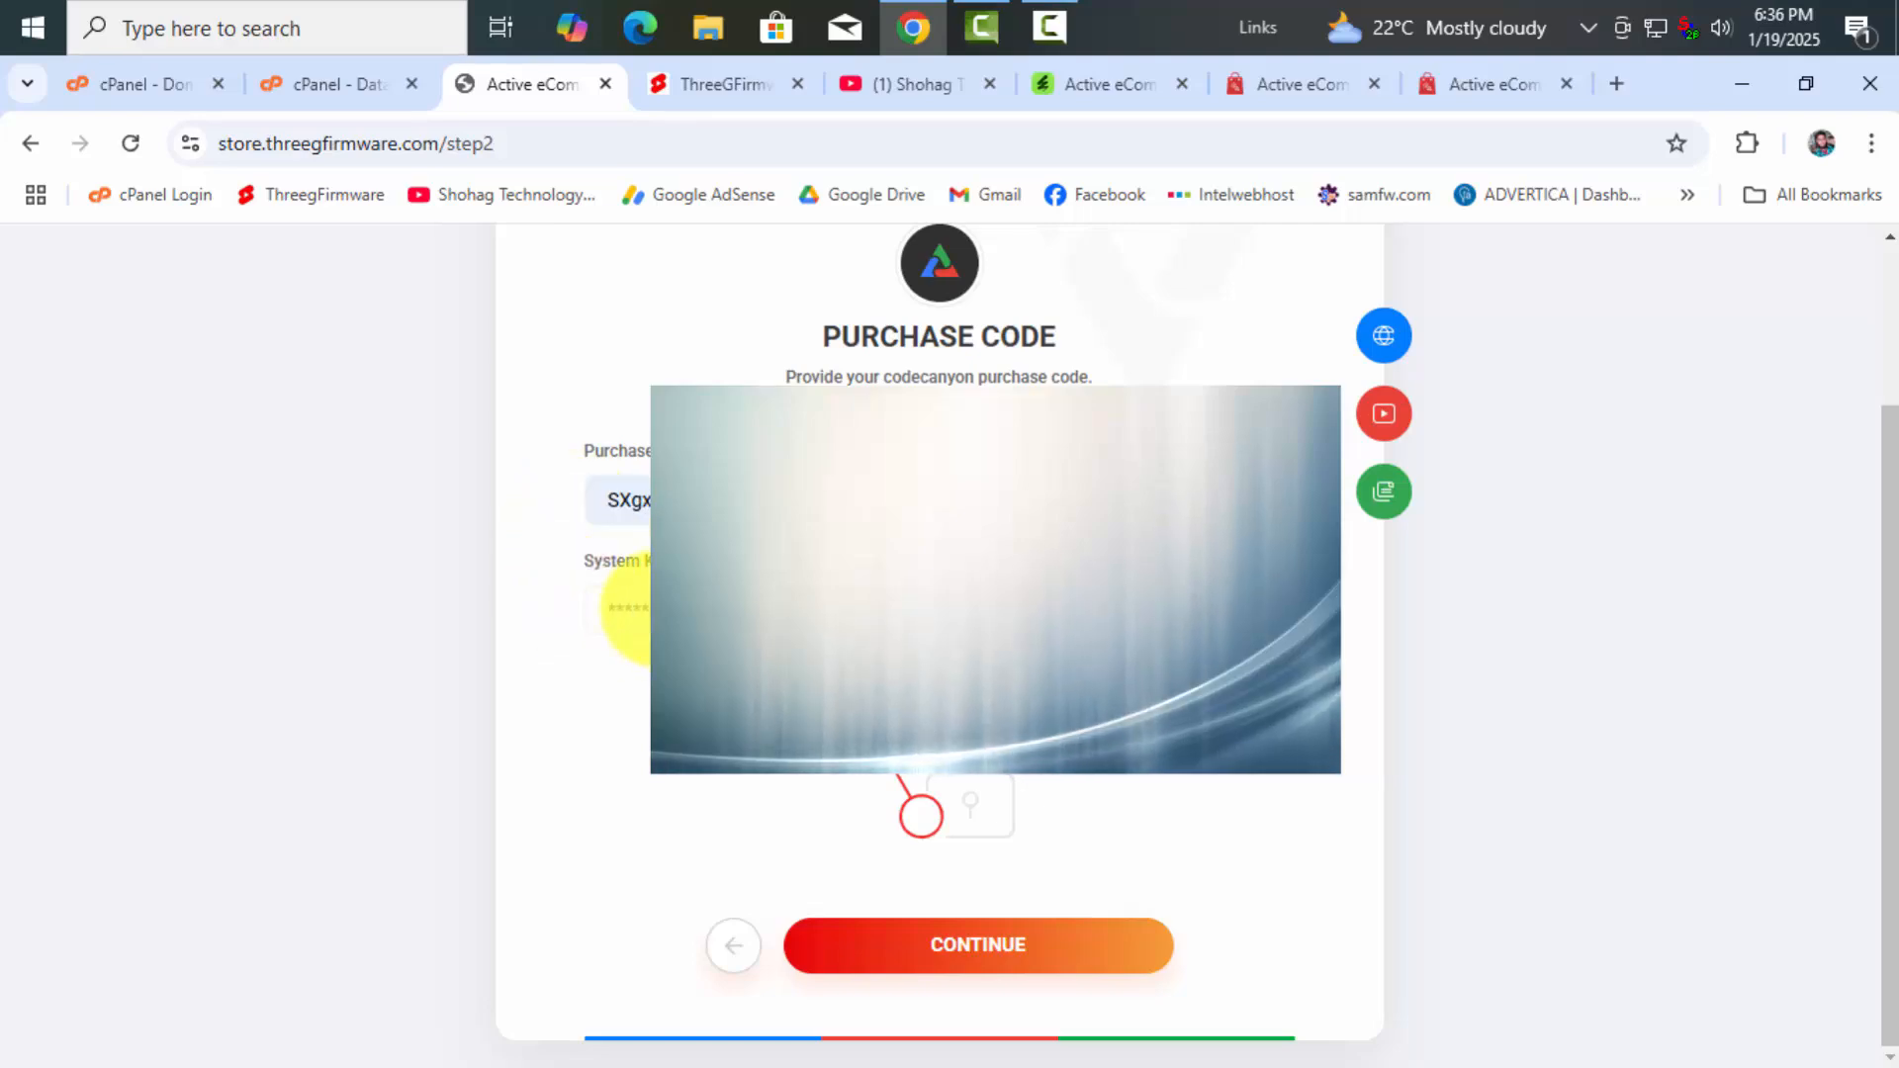
right_click(638, 620)
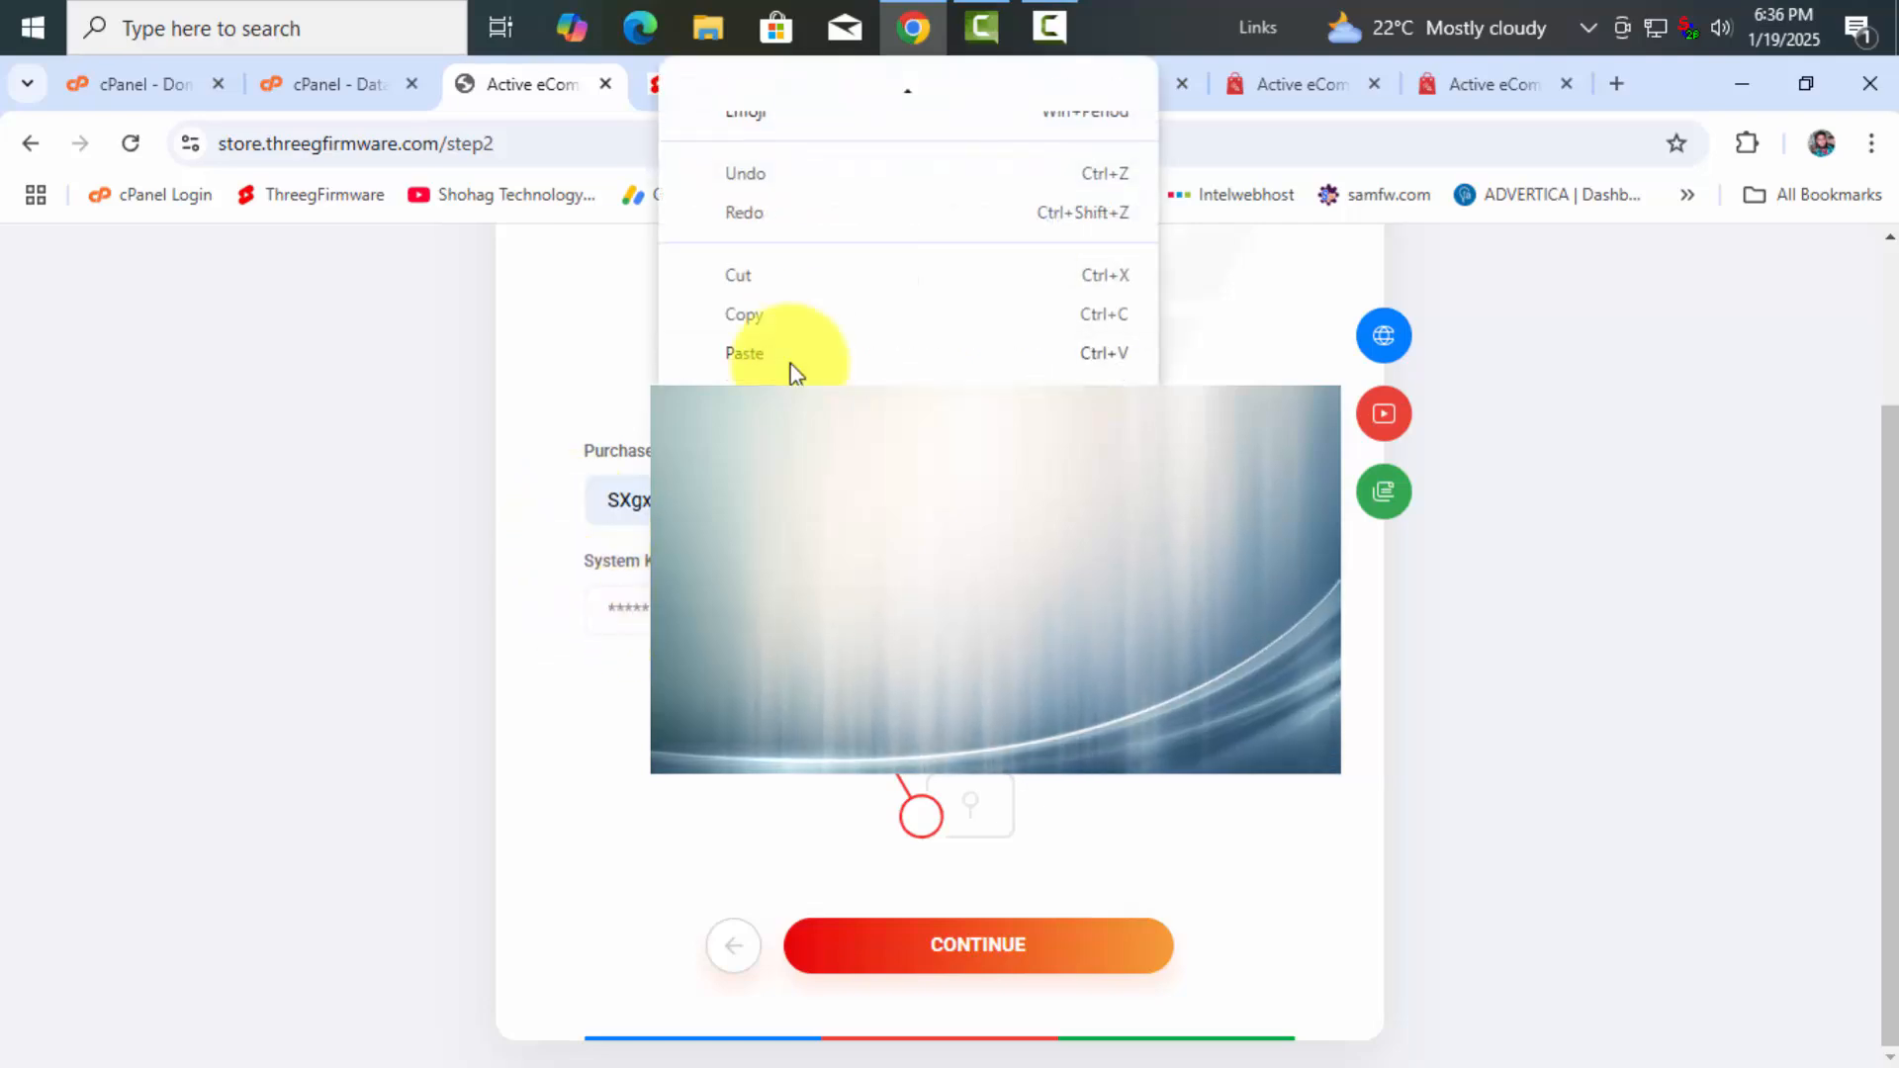
left_click(781, 334)
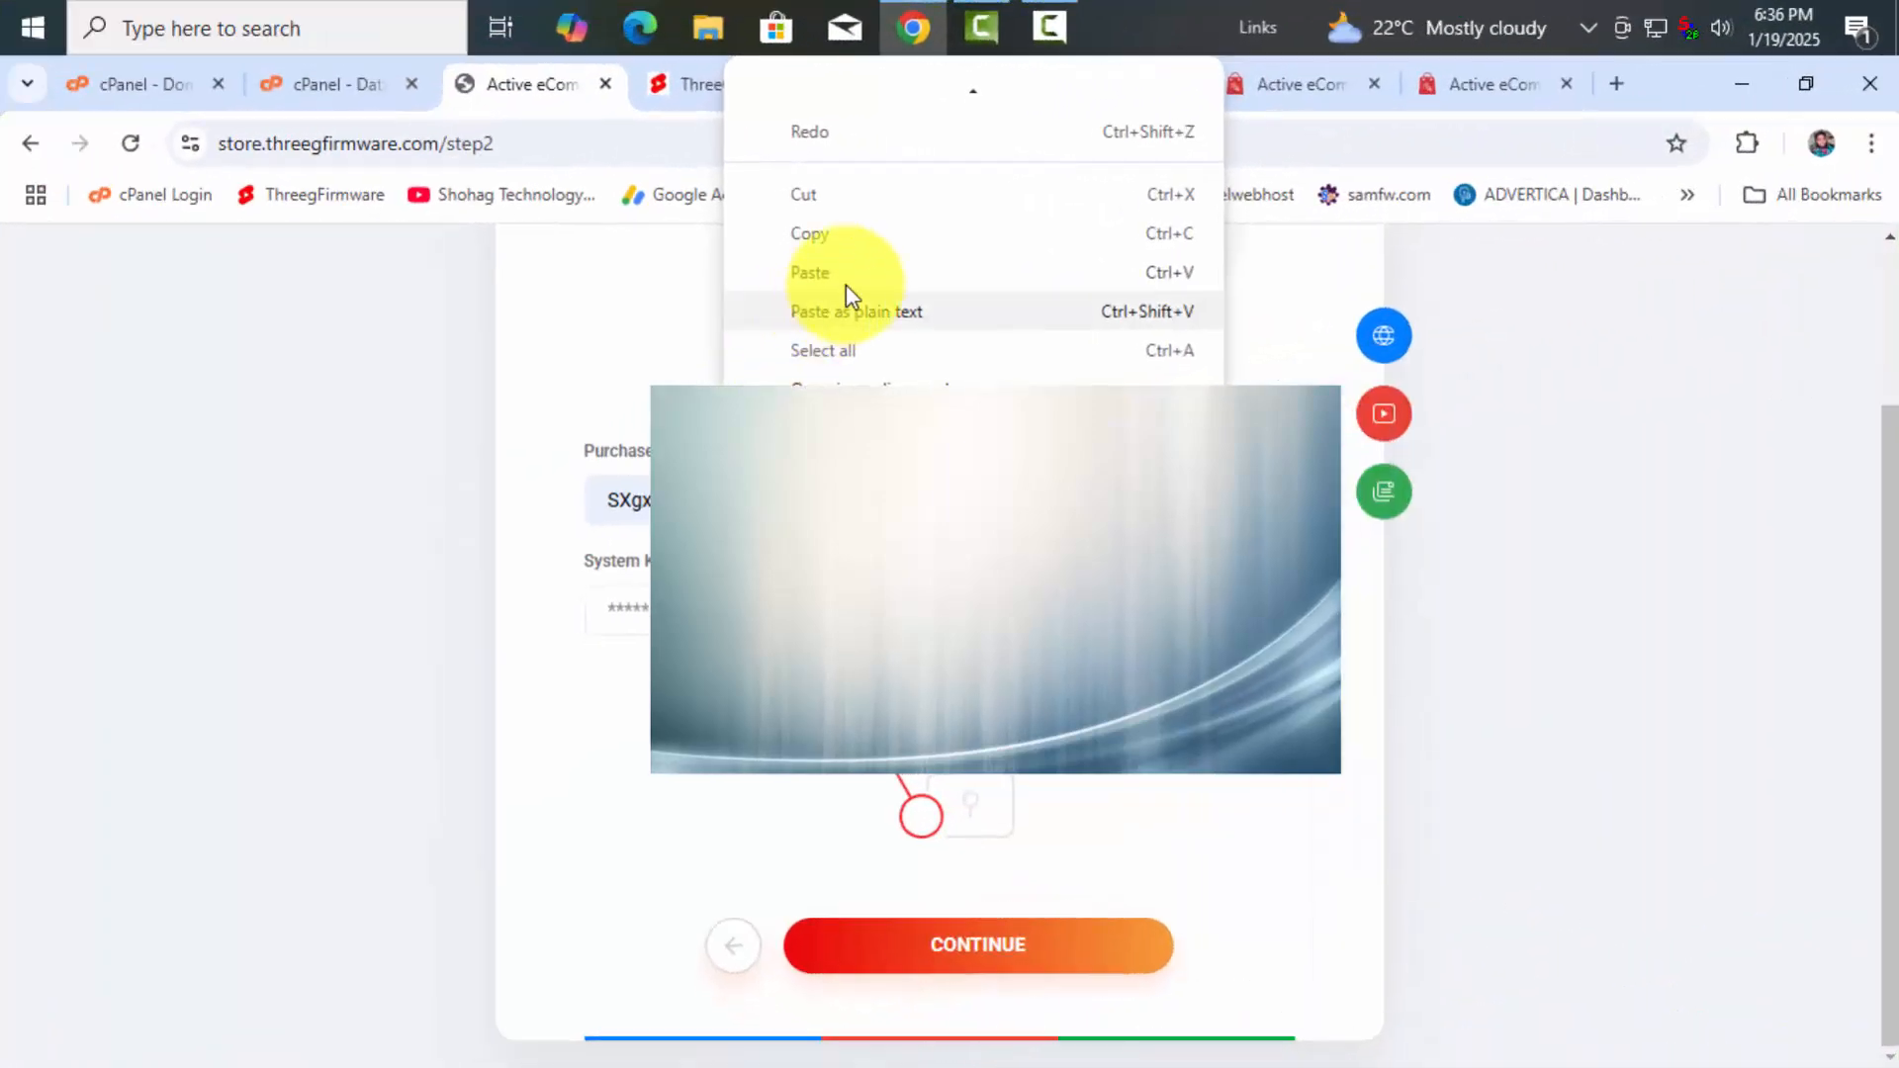
left_click(845, 281)
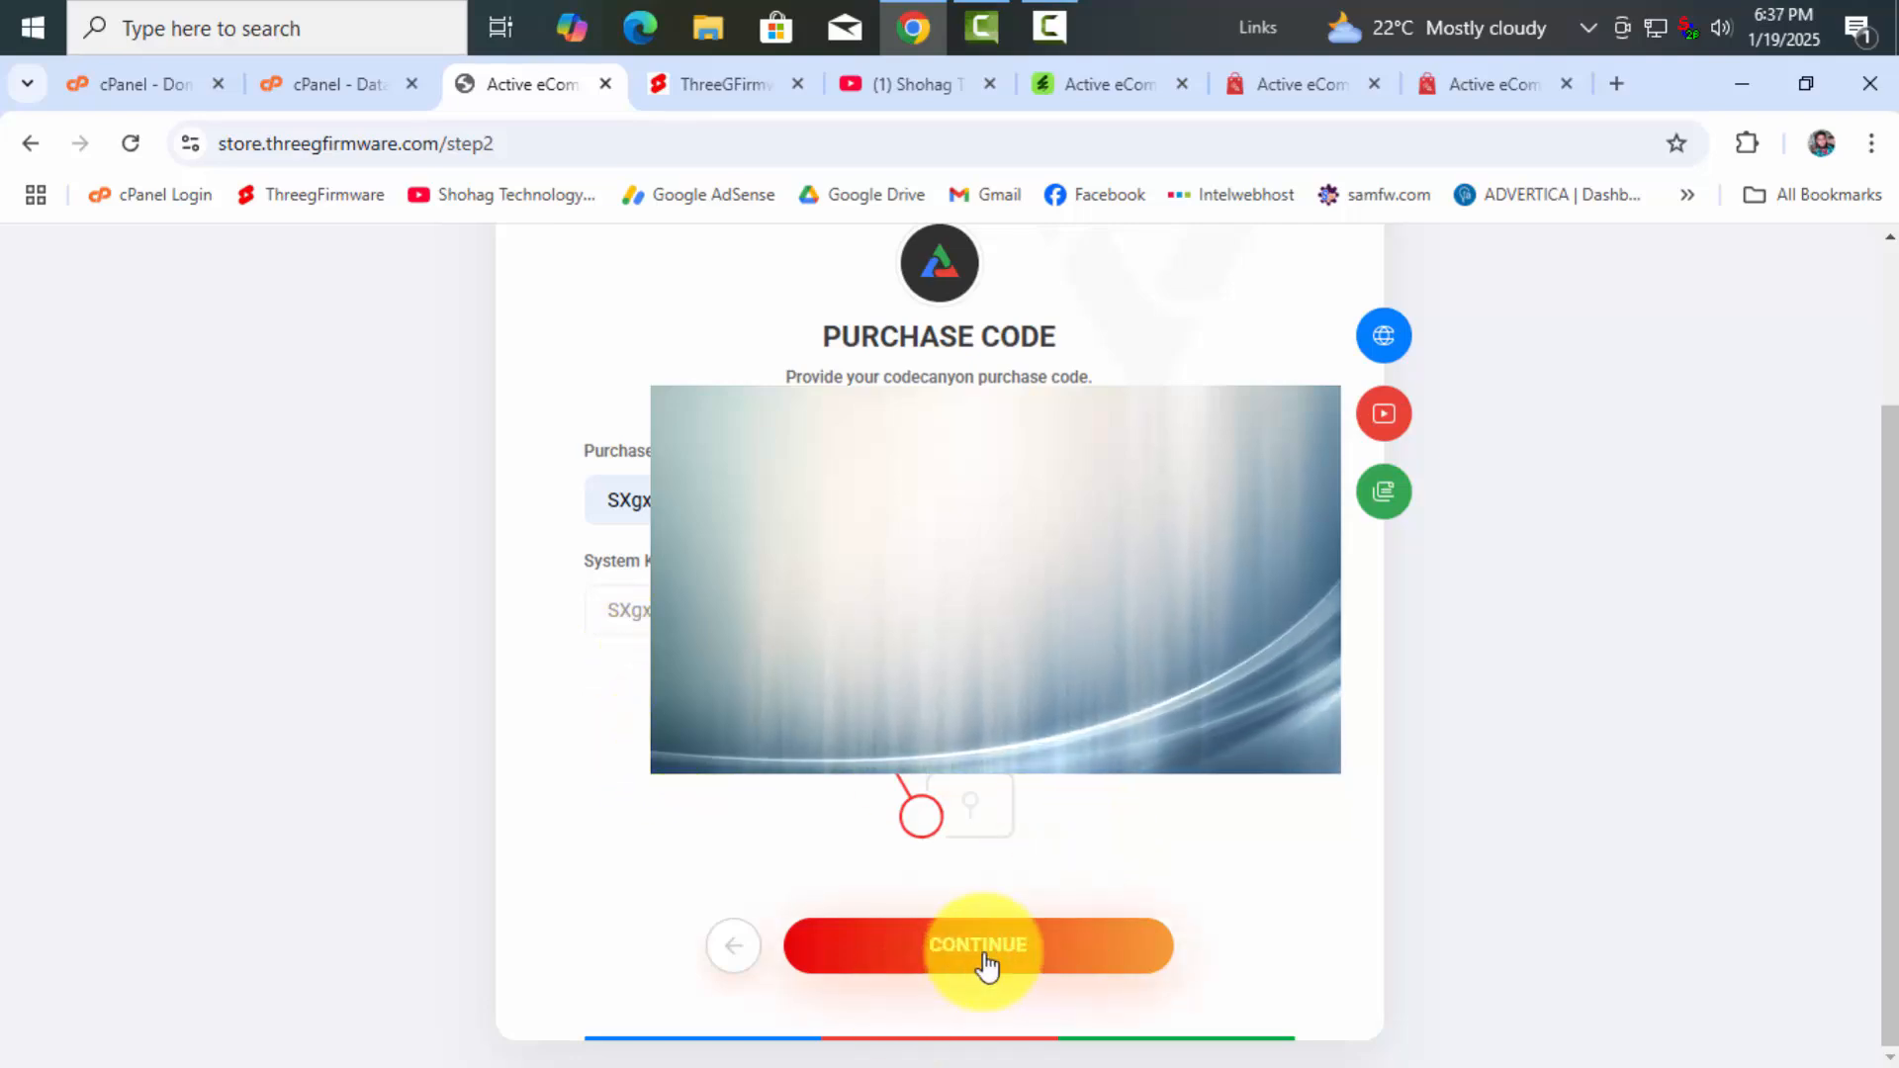
left_click(946, 979)
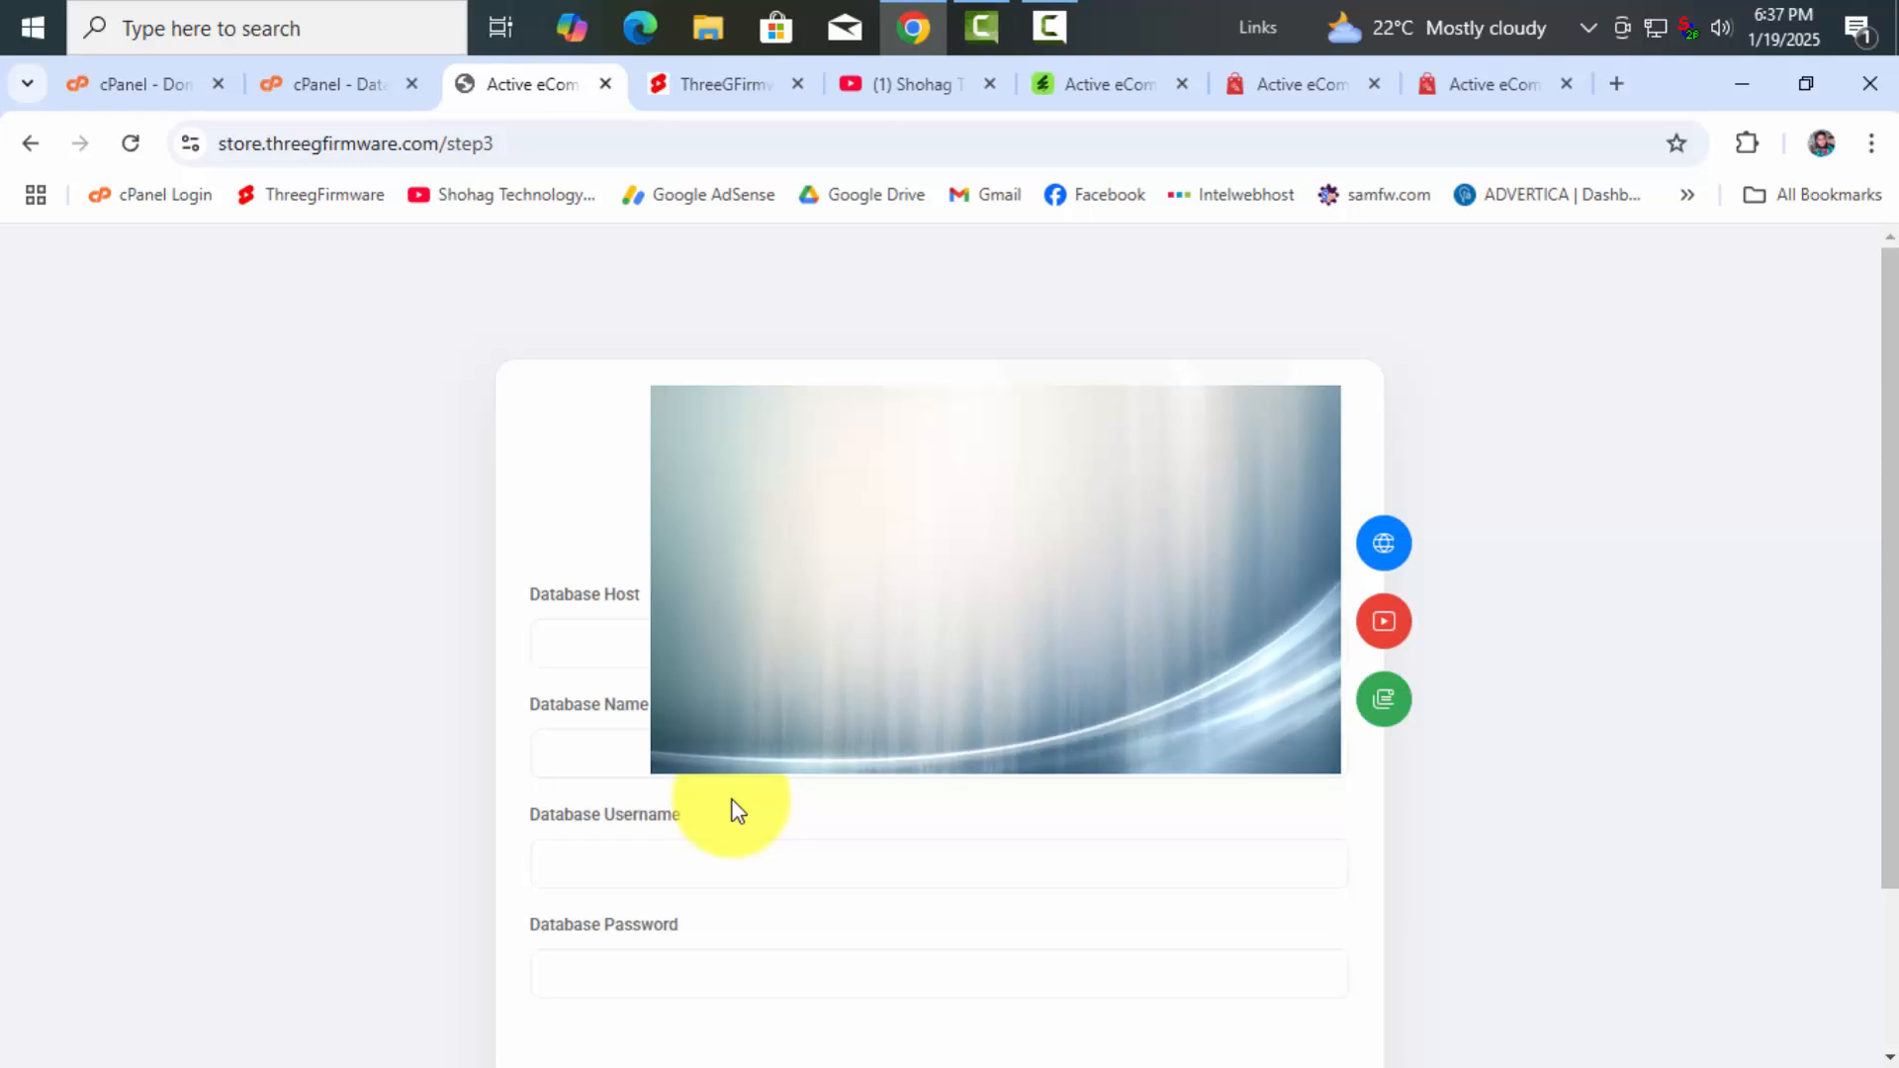
Enter localhost as the Database Host on the Database Setup form
scroll(737, 808, "down", 2)
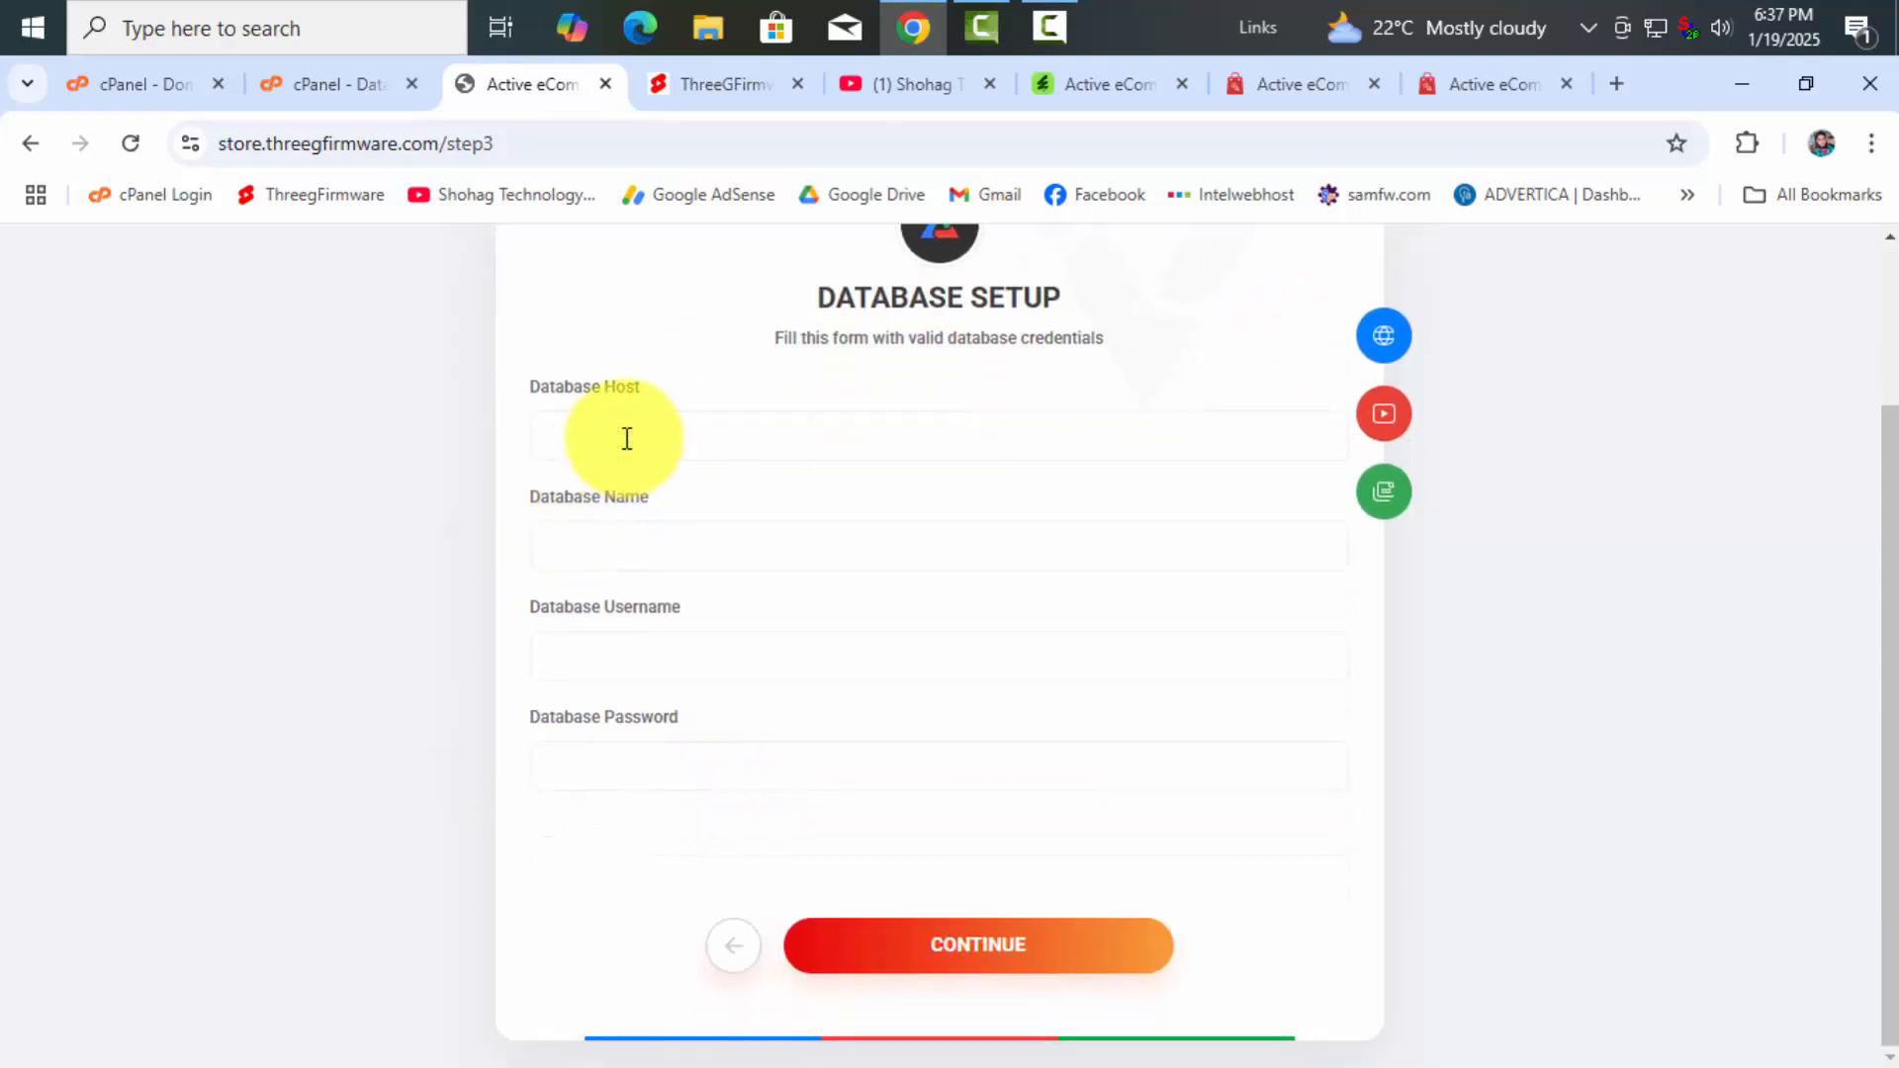
left_click(626, 438)
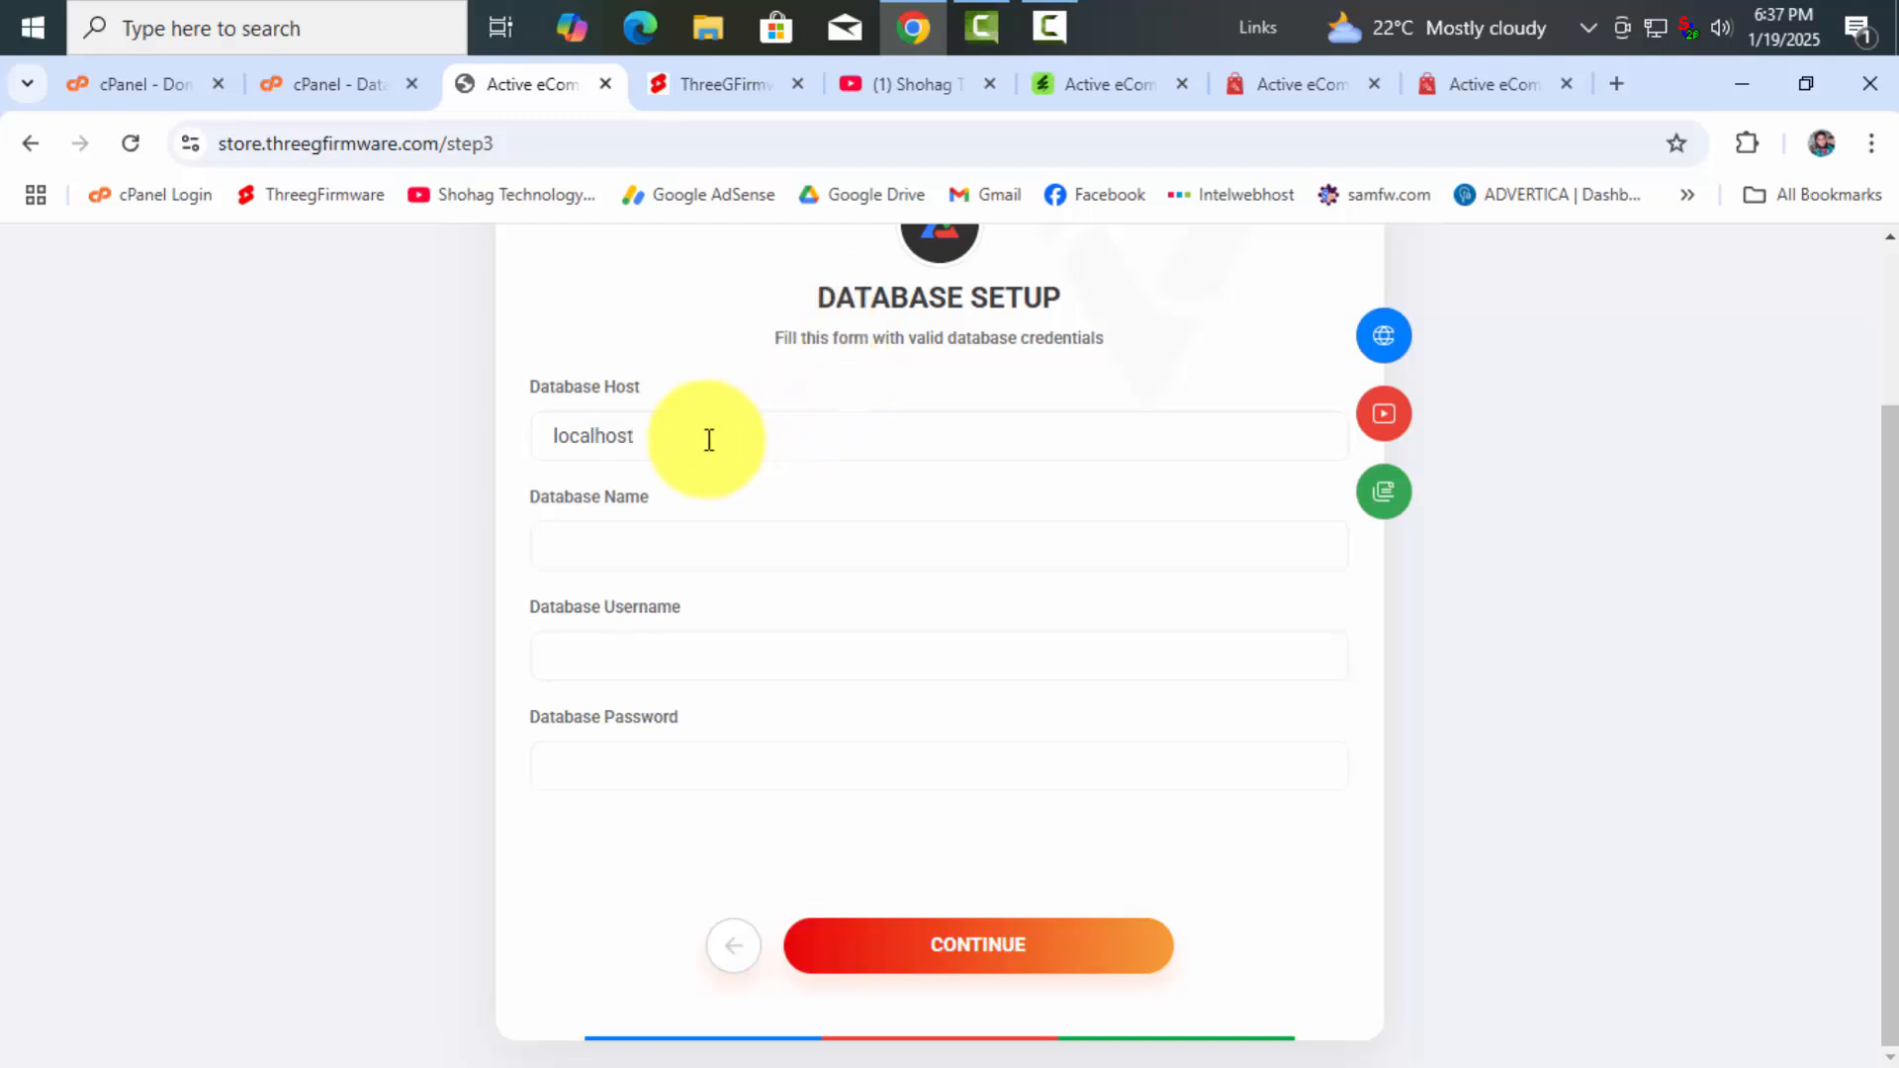
left_click_drag(692, 437, 445, 449)
left_click(660, 432)
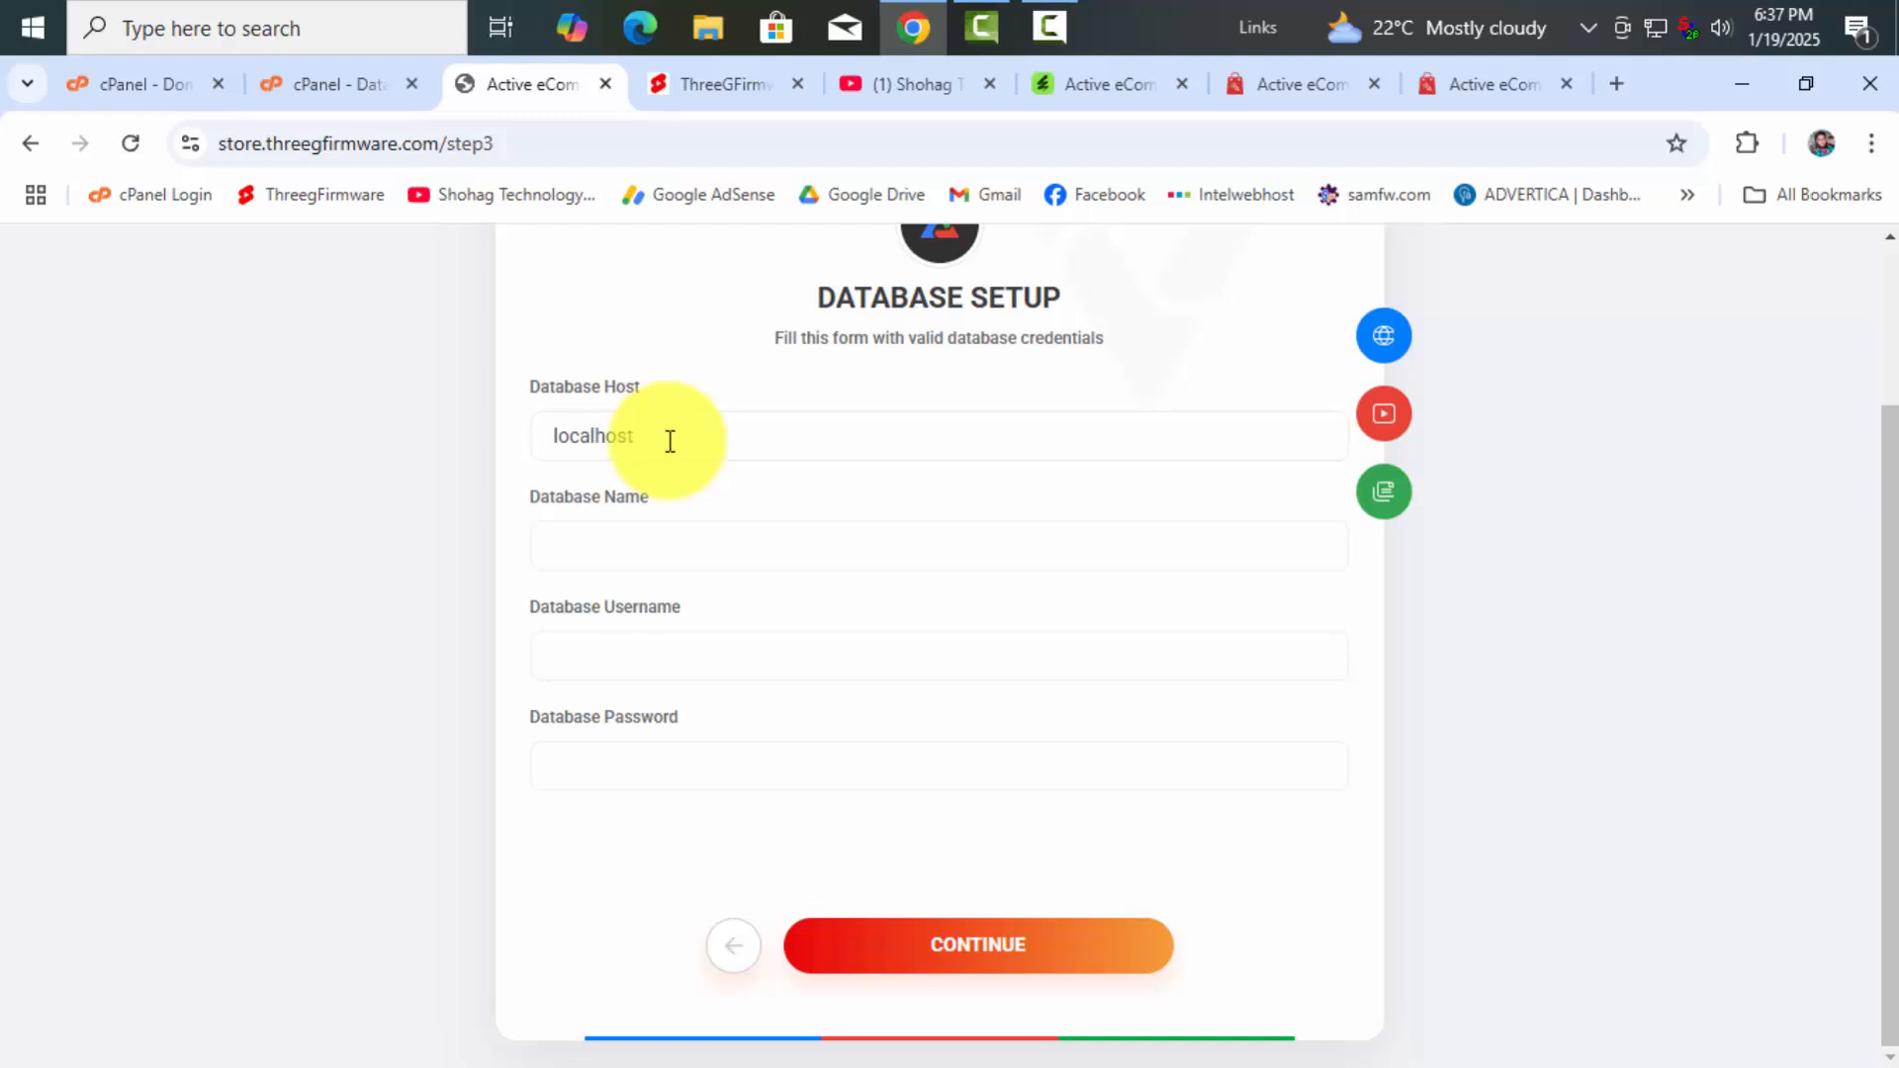
left_click(578, 545)
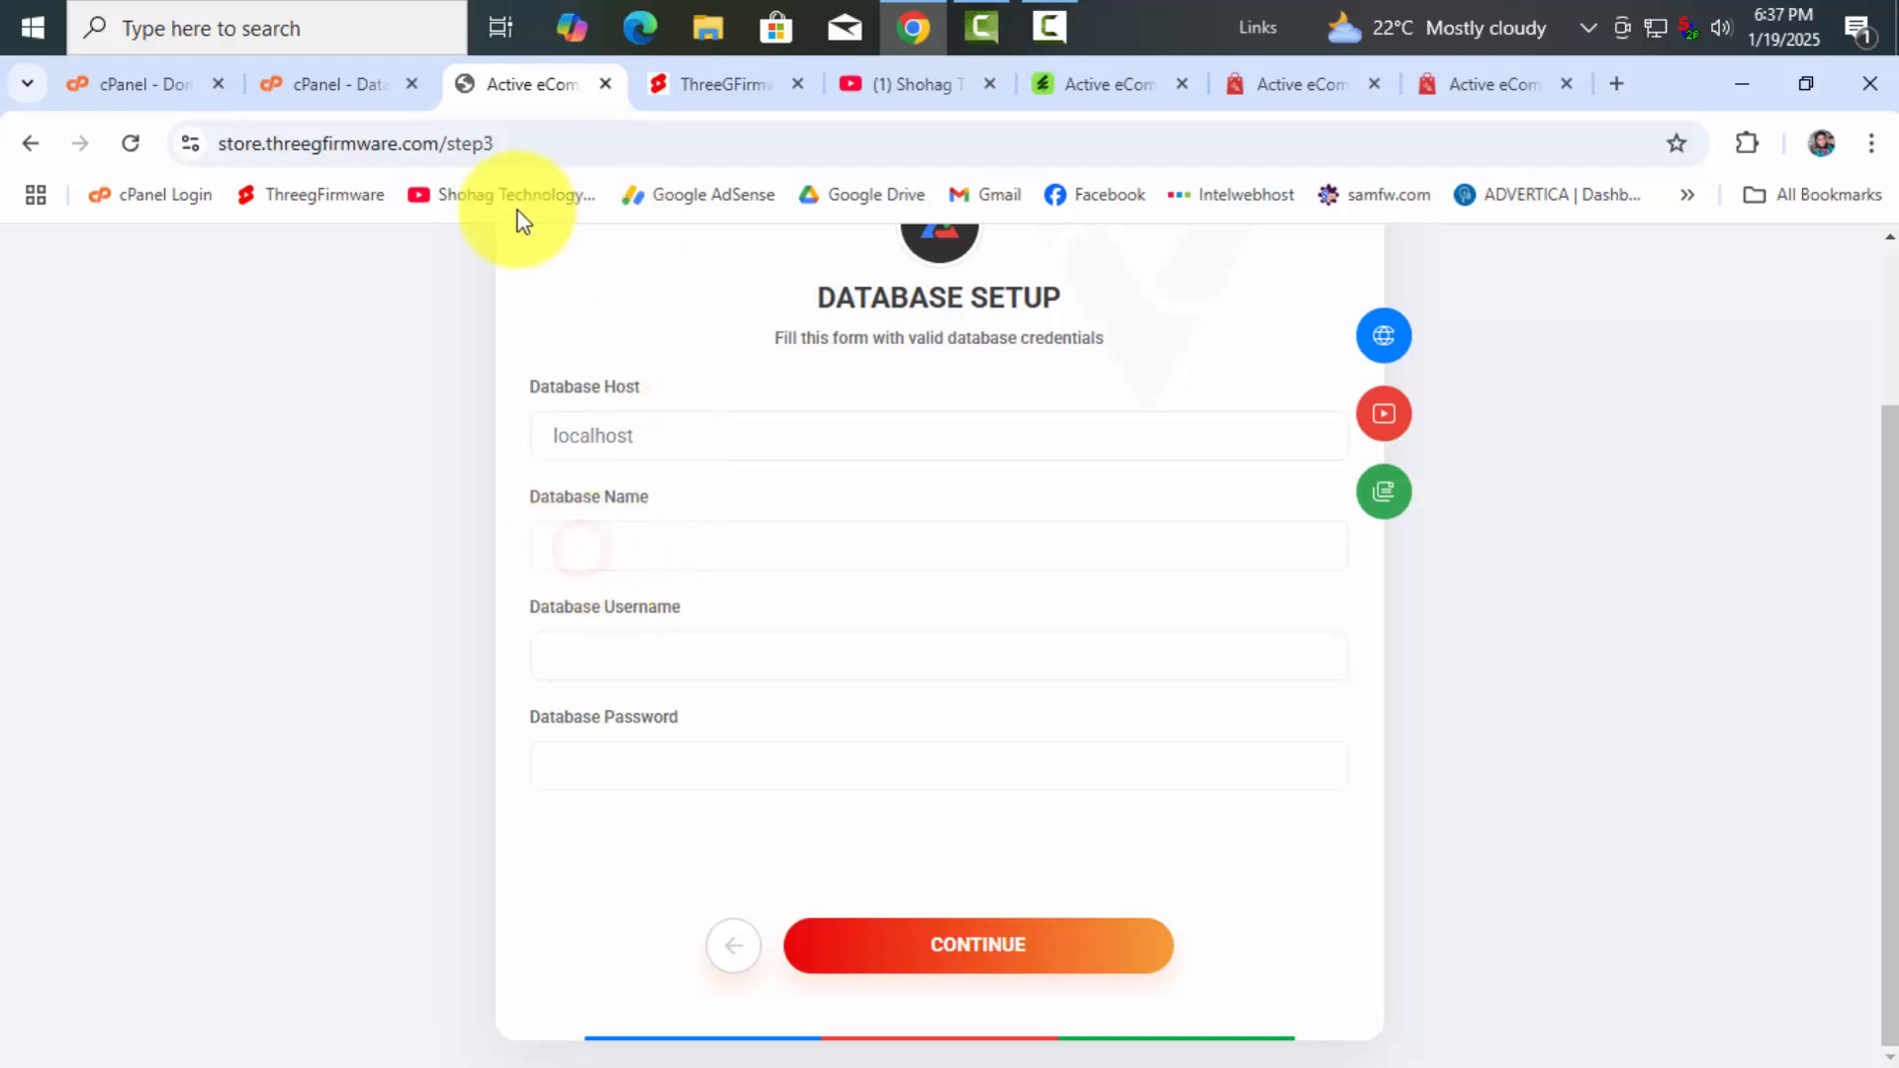
Copy the threegfirmware_store database name from cPanel's wizard result
left_click(329, 86)
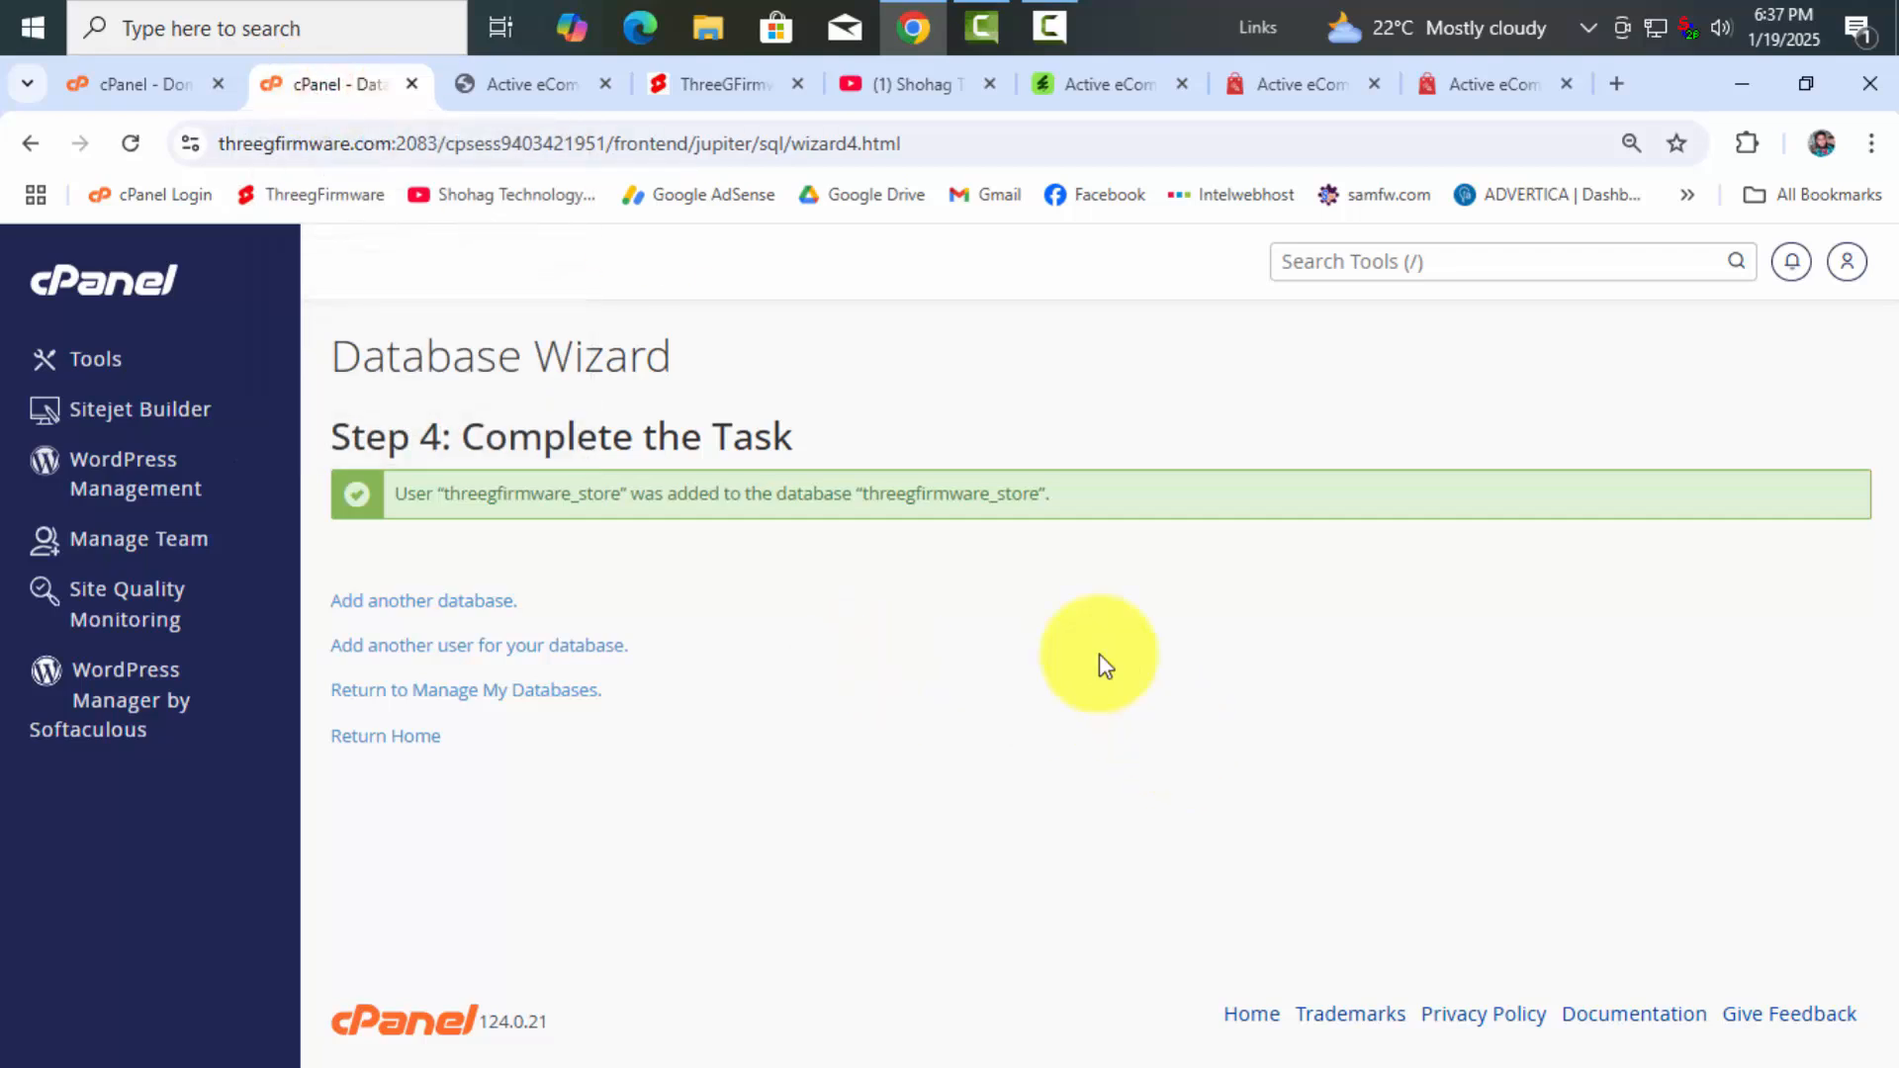
double_click(544, 493)
right_click(542, 495)
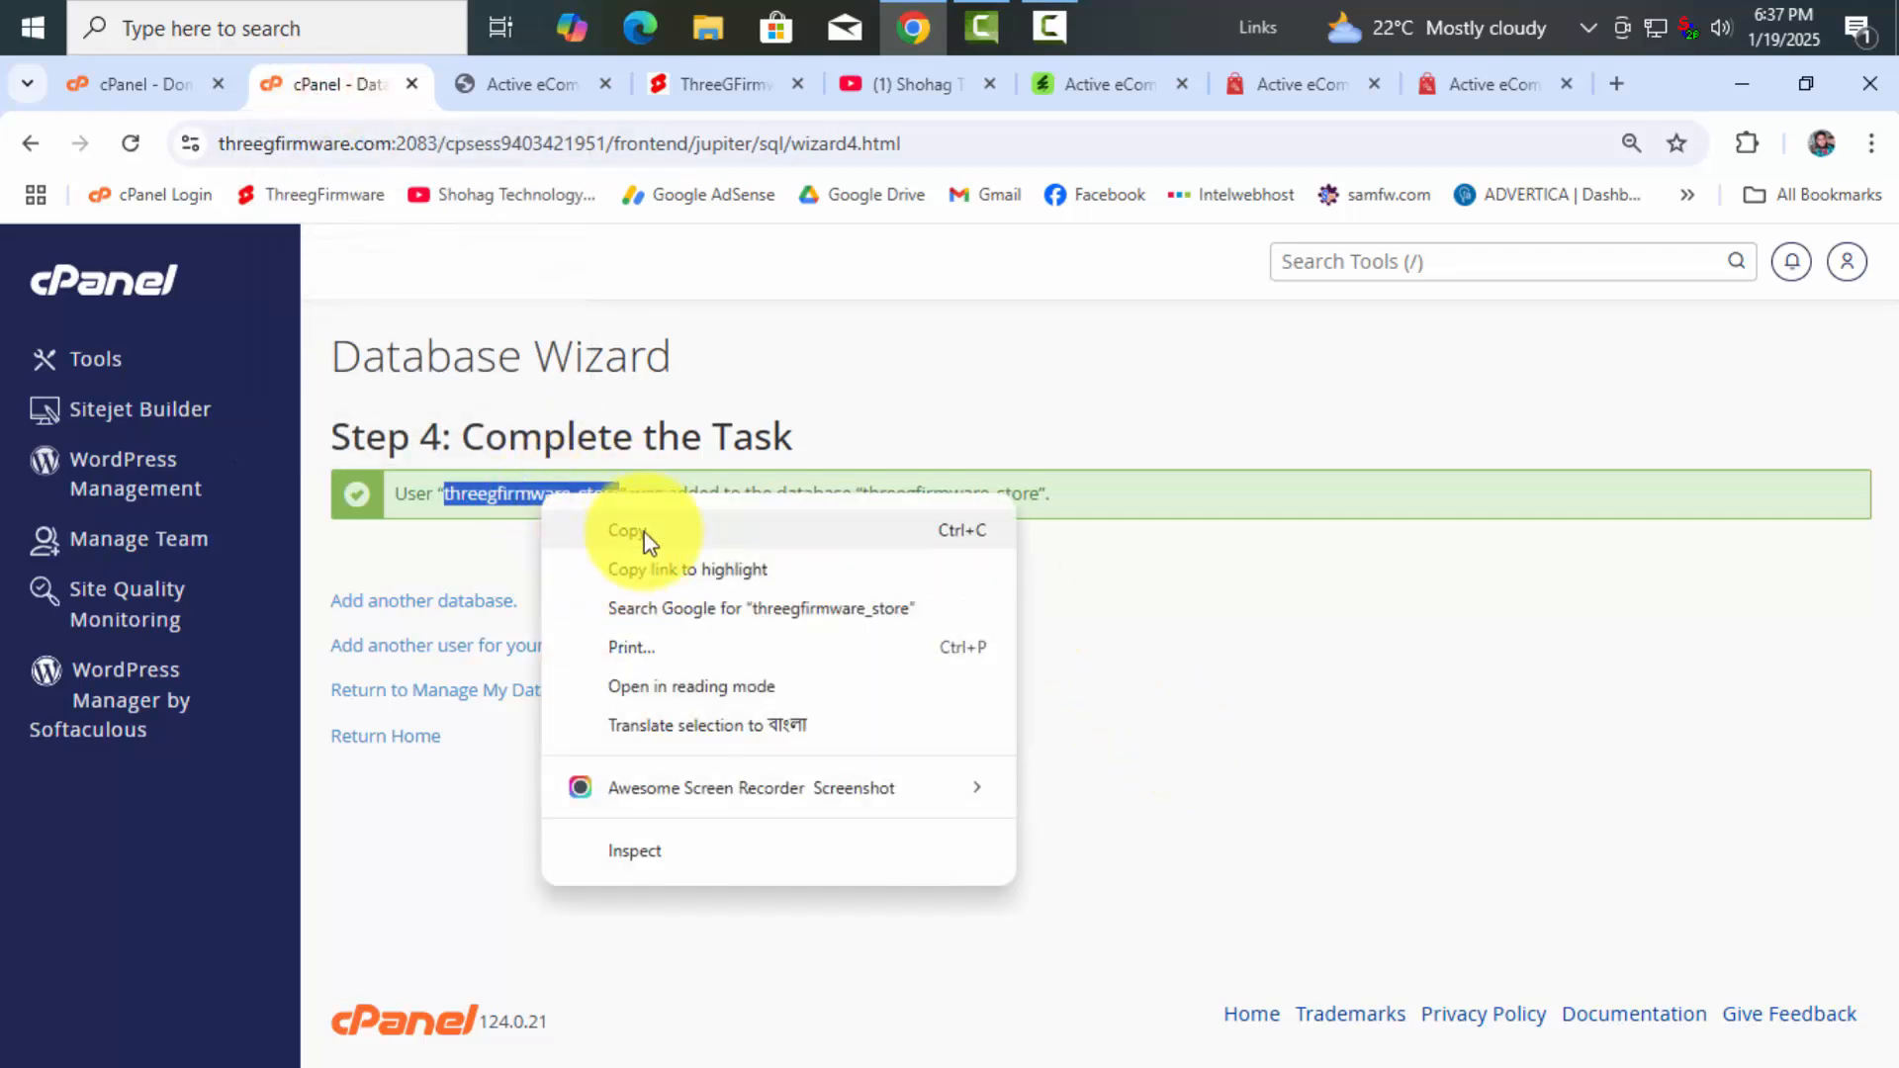
left_click(638, 530)
Paste threegfirmware_store into the installer's Database Name and Database Username fields
left_click(550, 89)
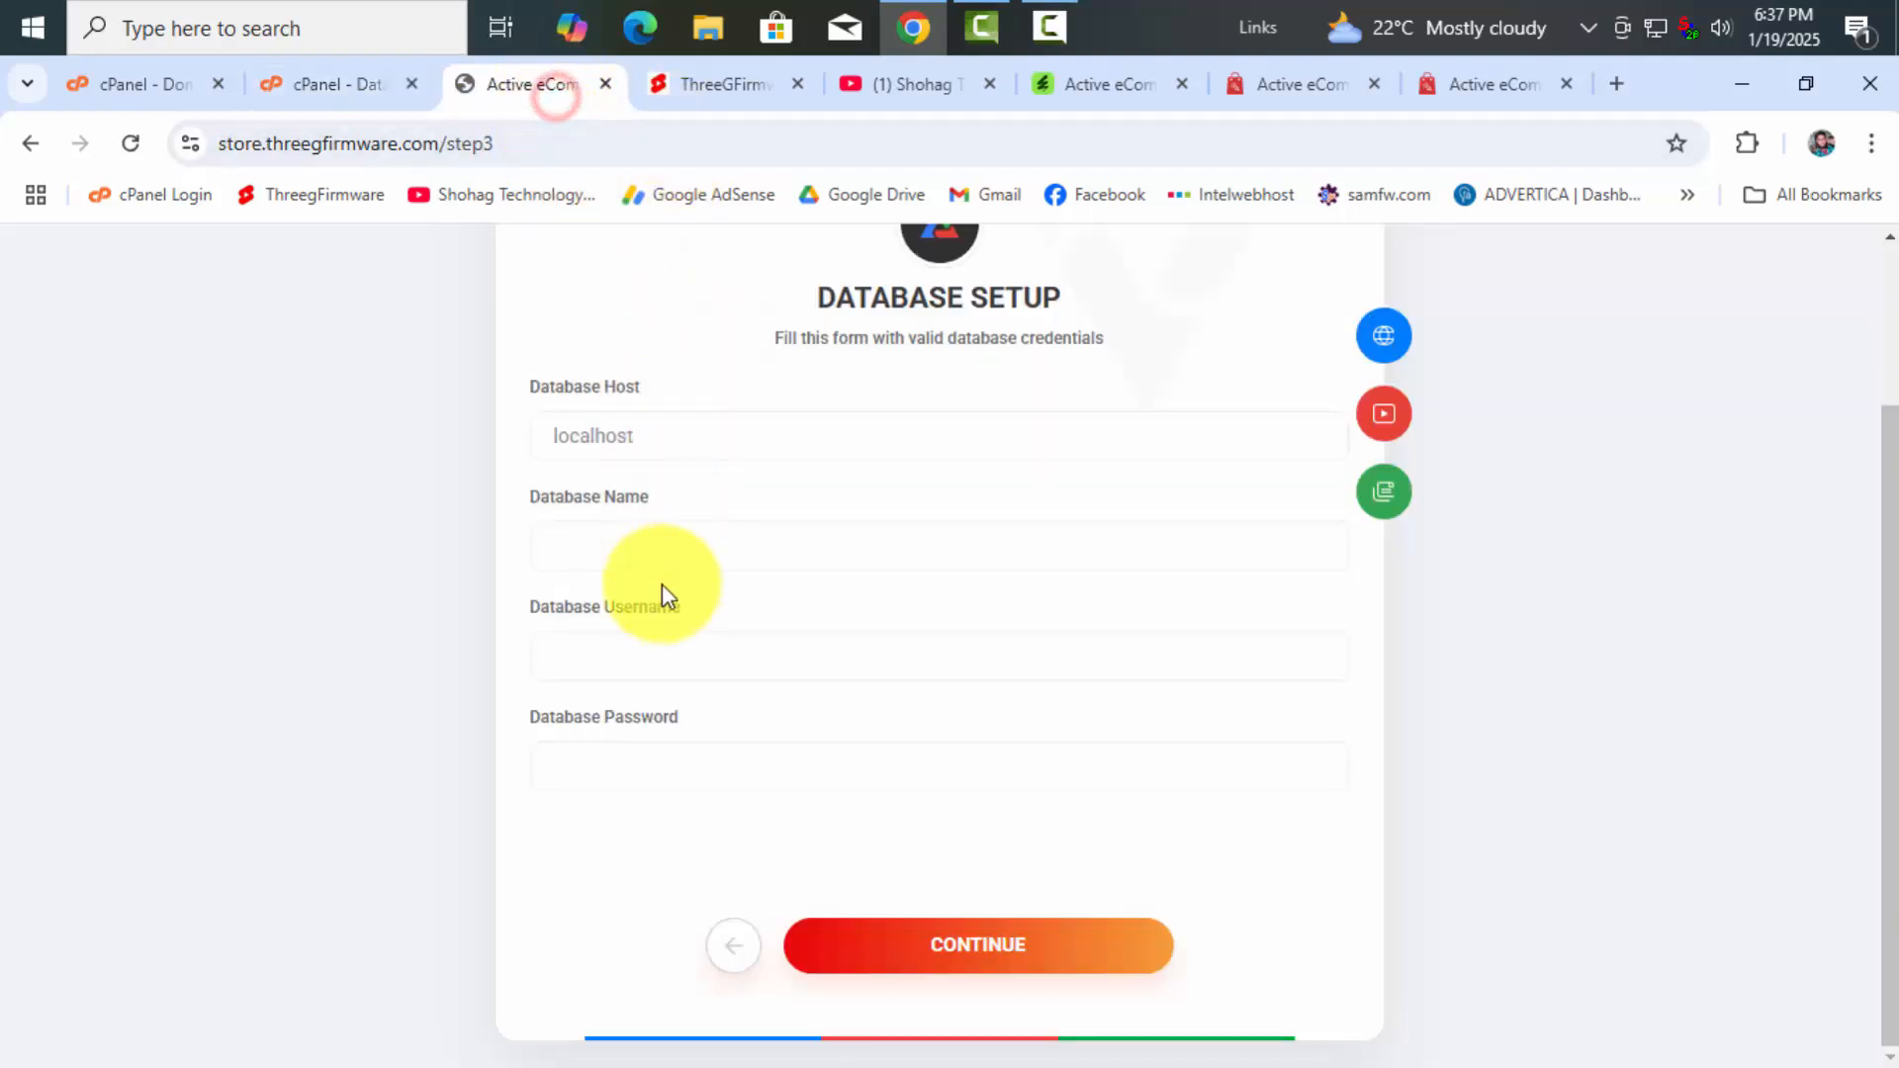
right_click(606, 551)
left_click(697, 824)
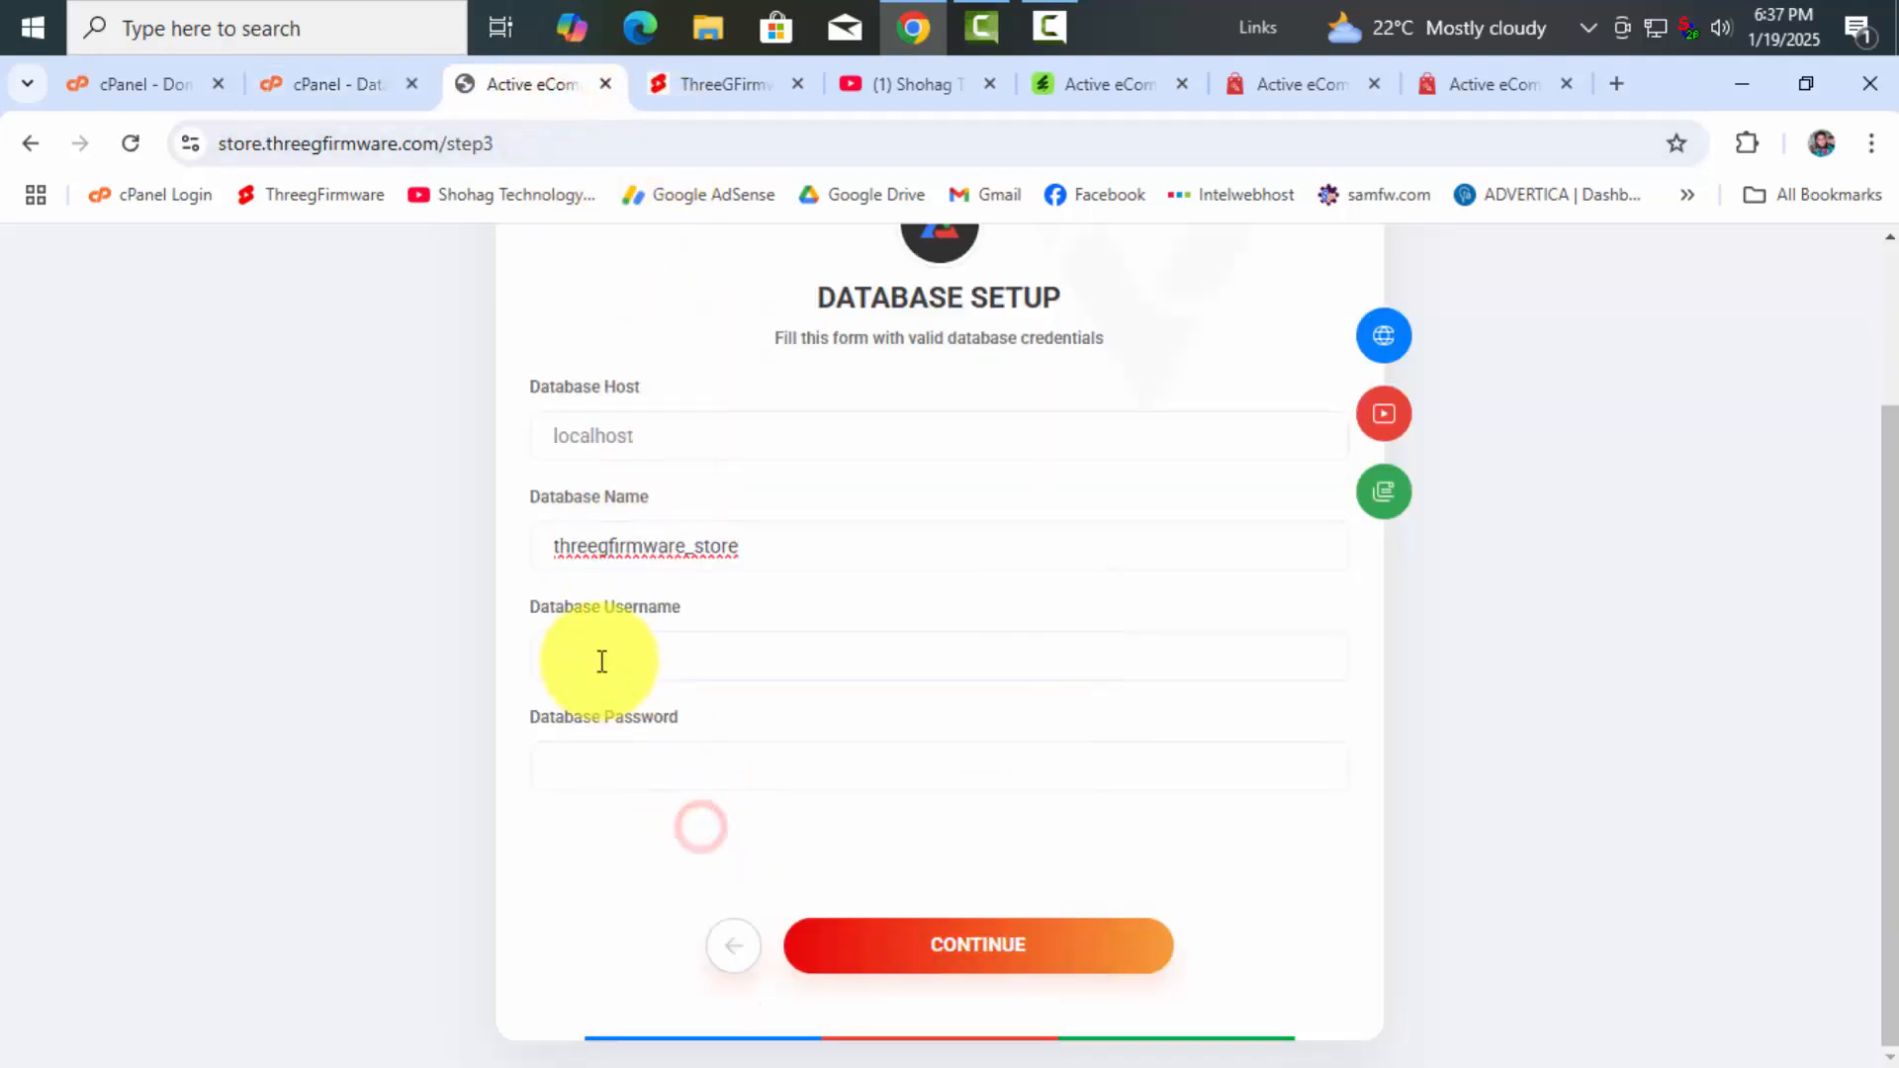
left_click(596, 655)
right_click(596, 656)
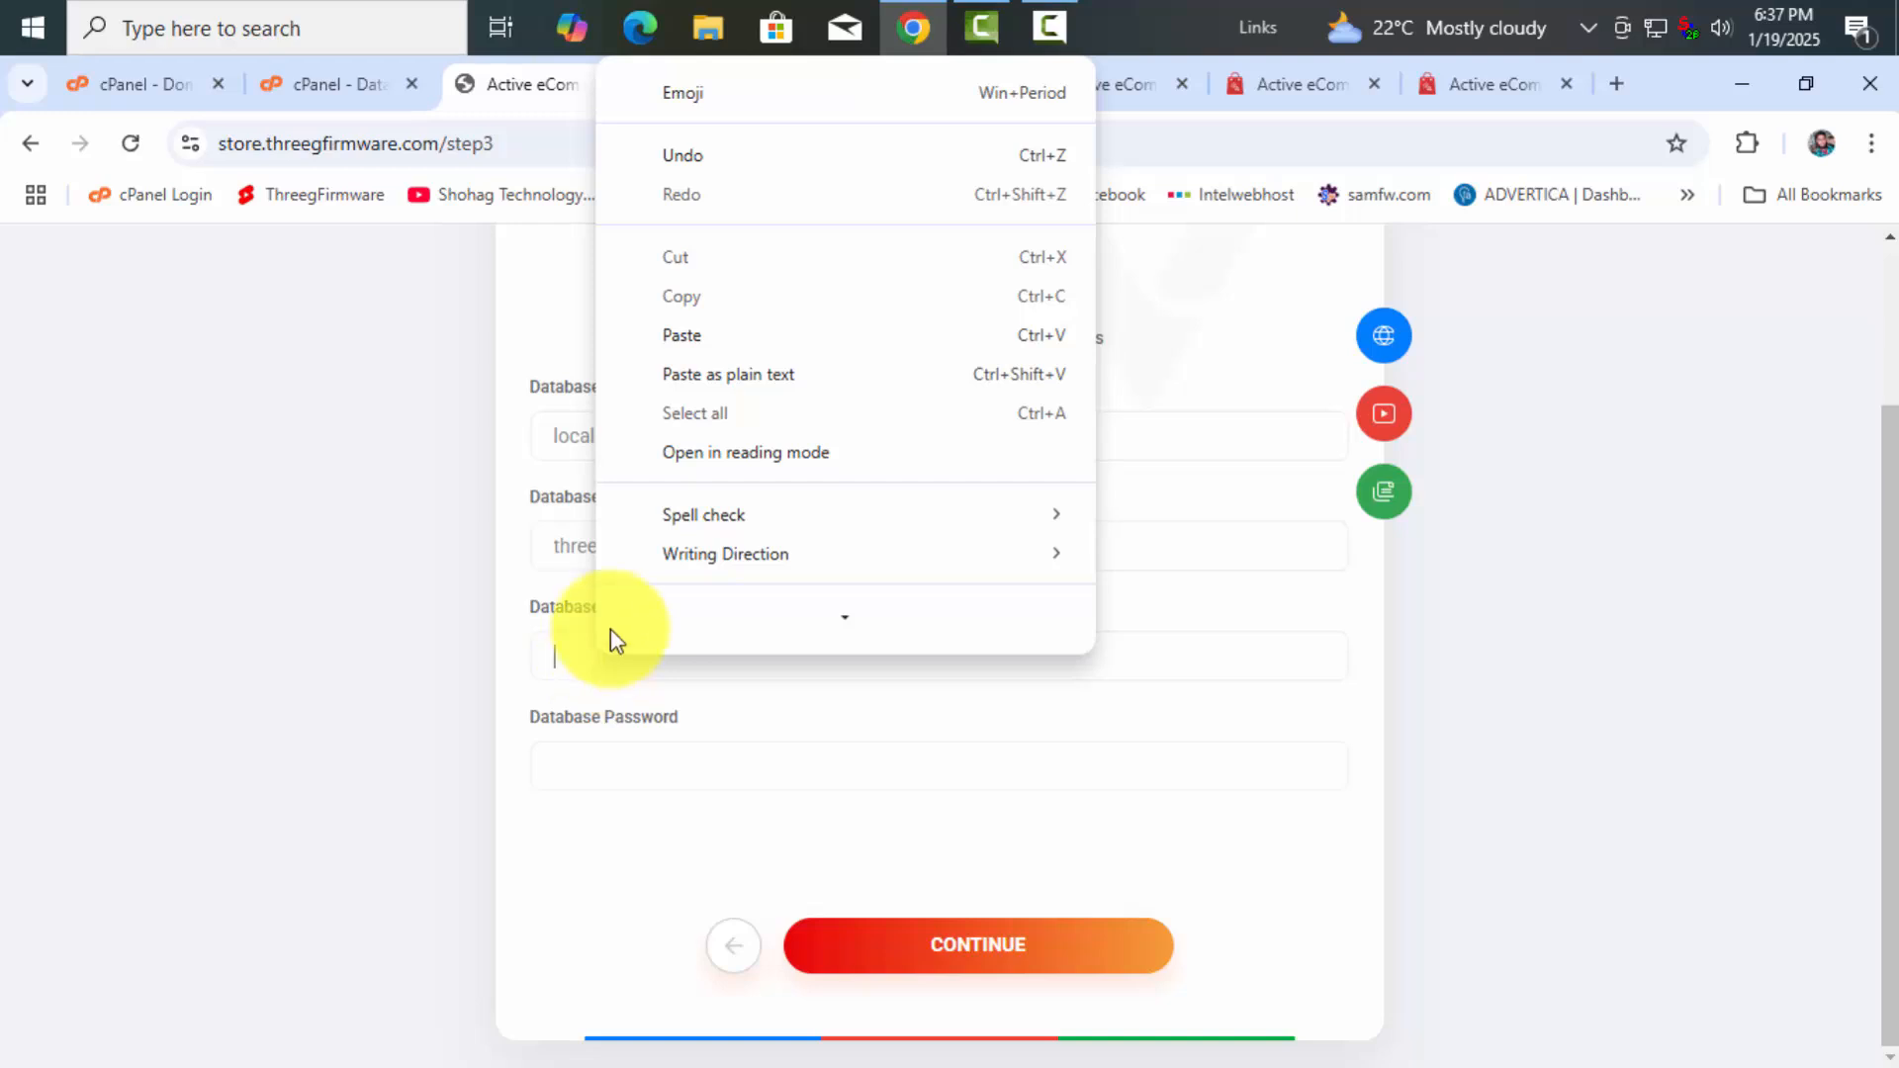
left_click(669, 351)
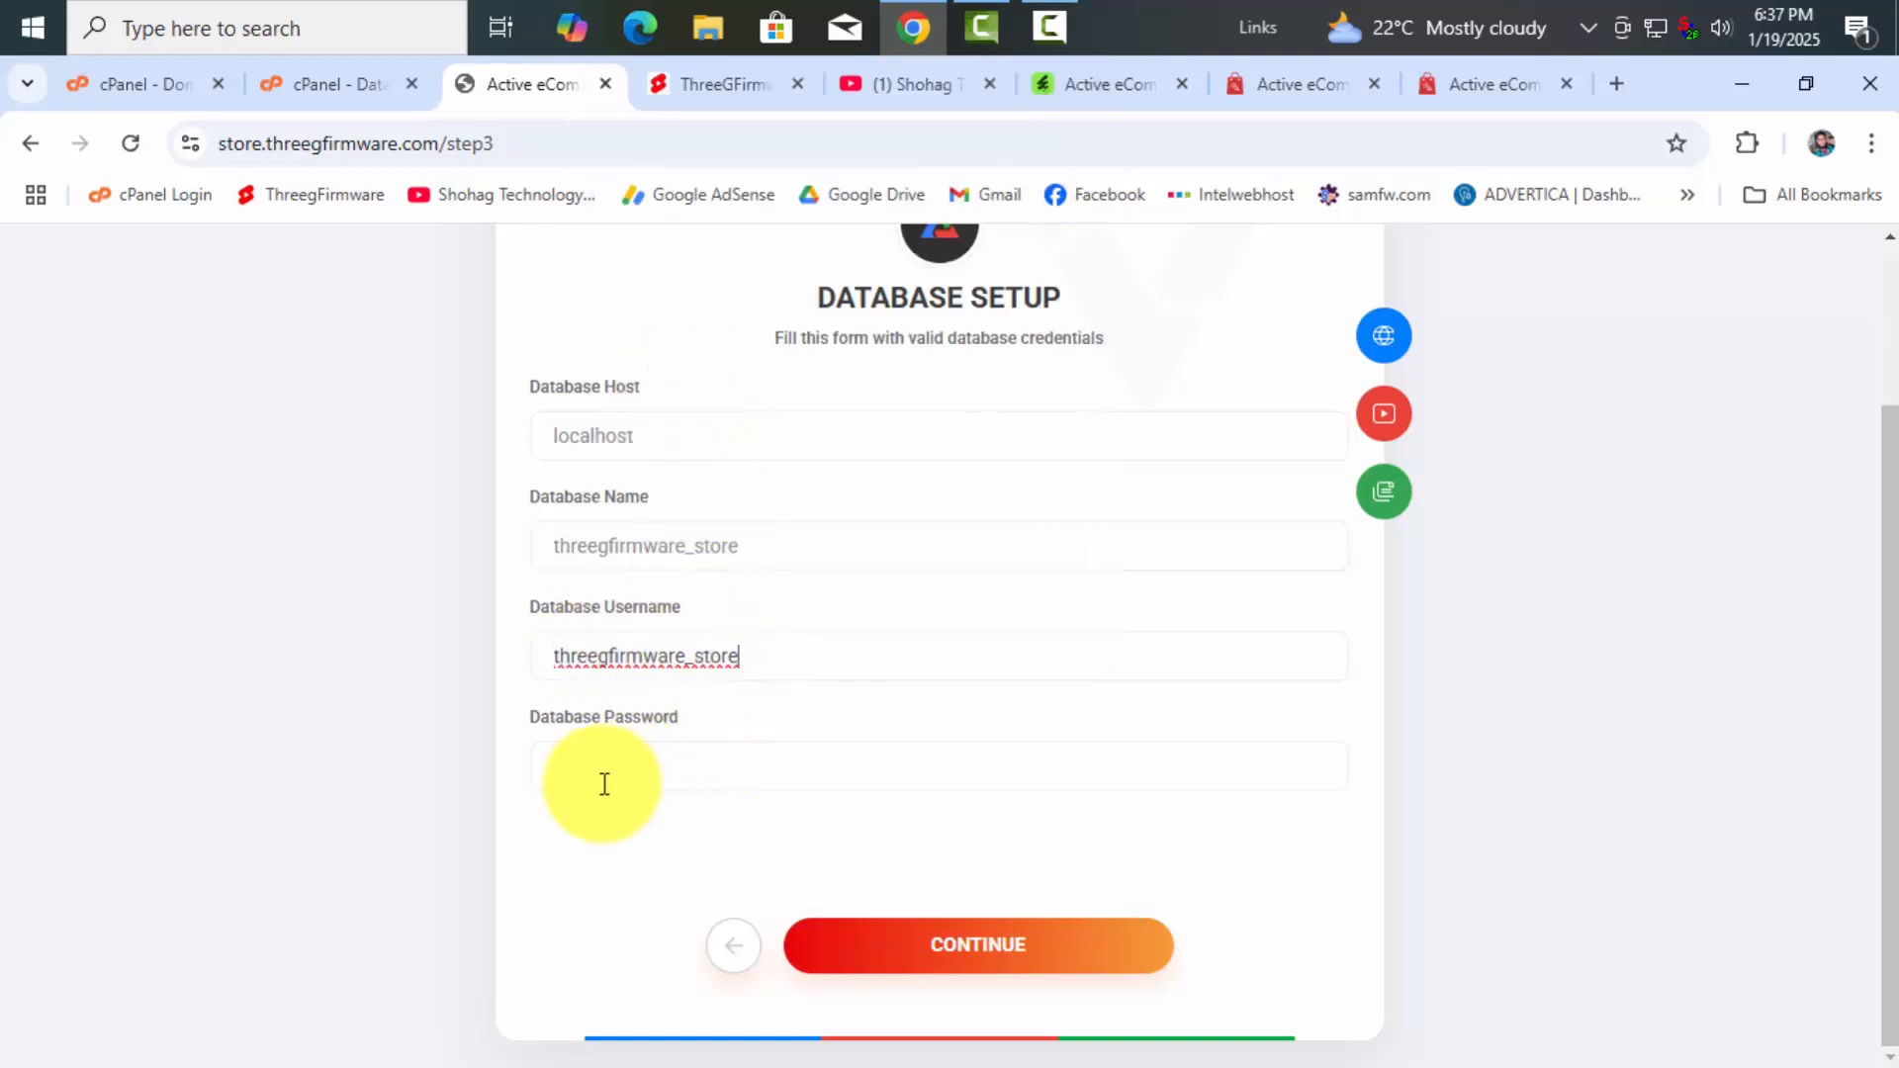
left_click(547, 758)
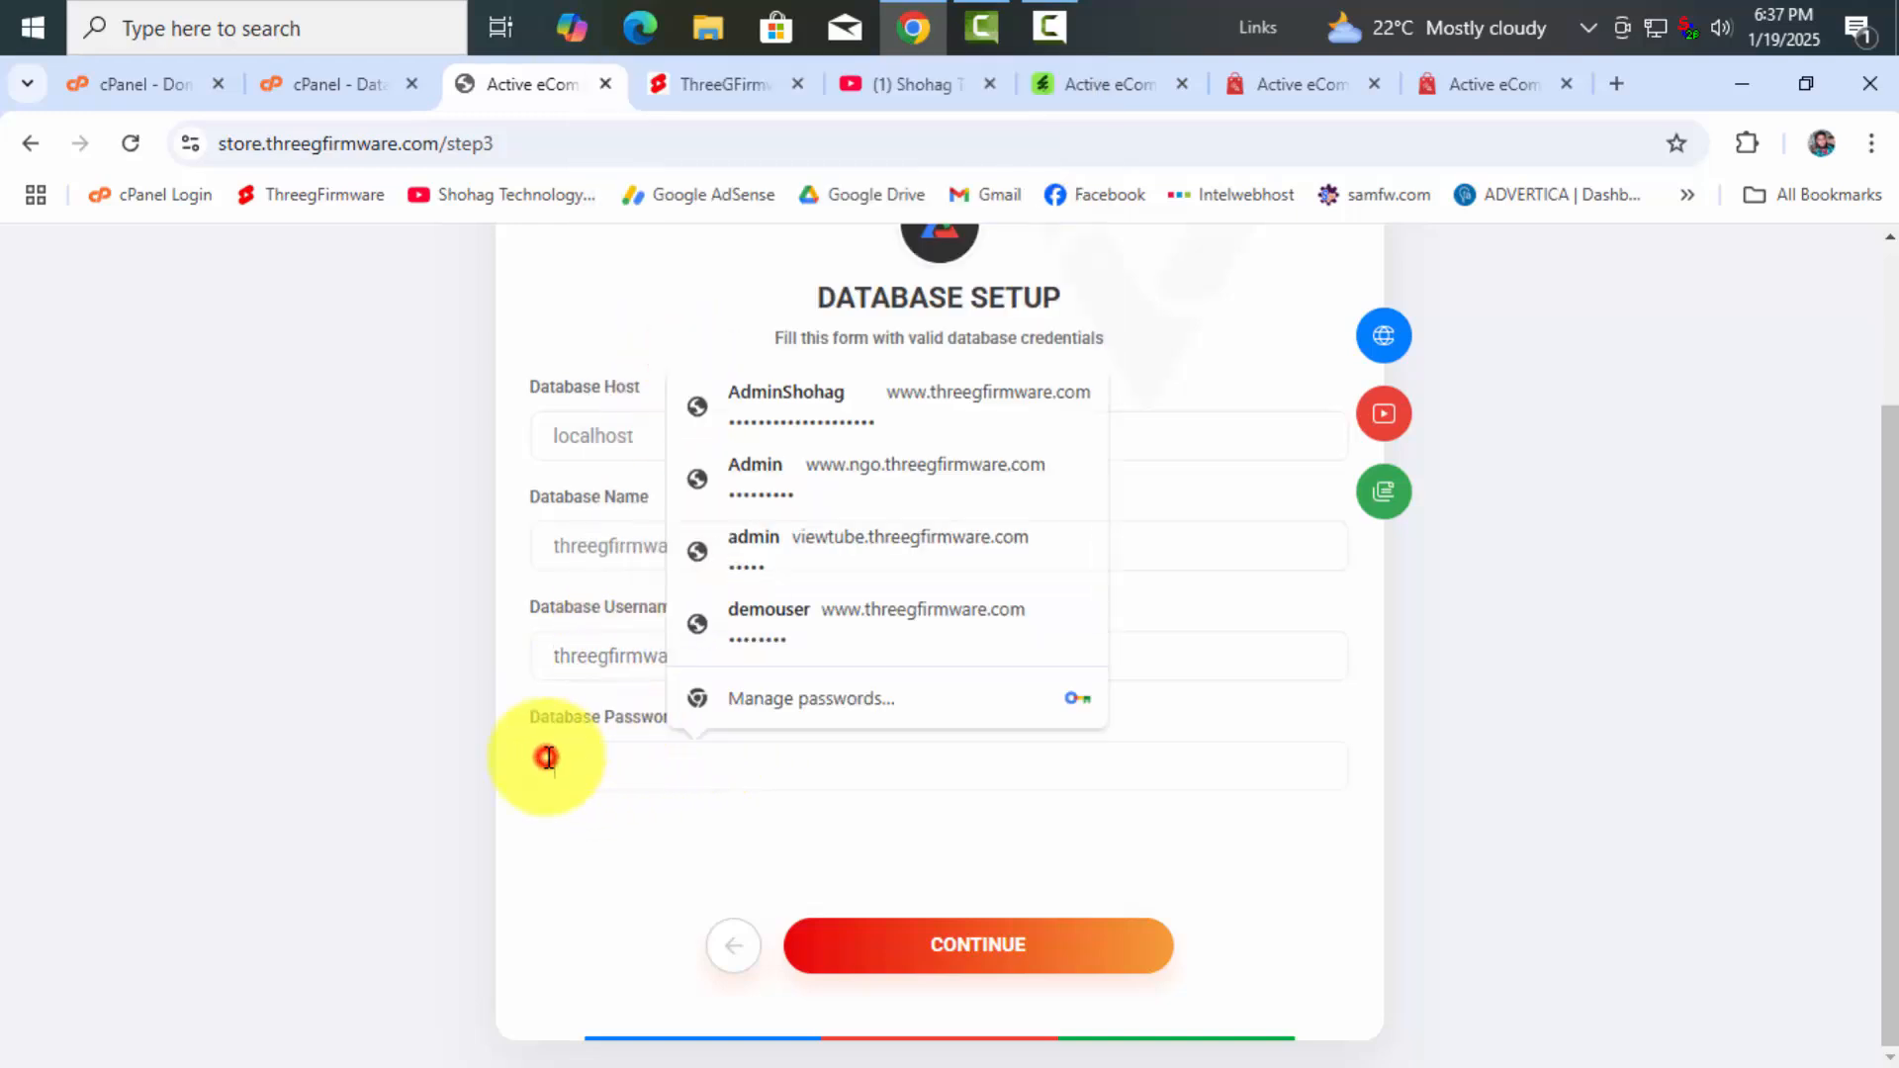
left_click(610, 827)
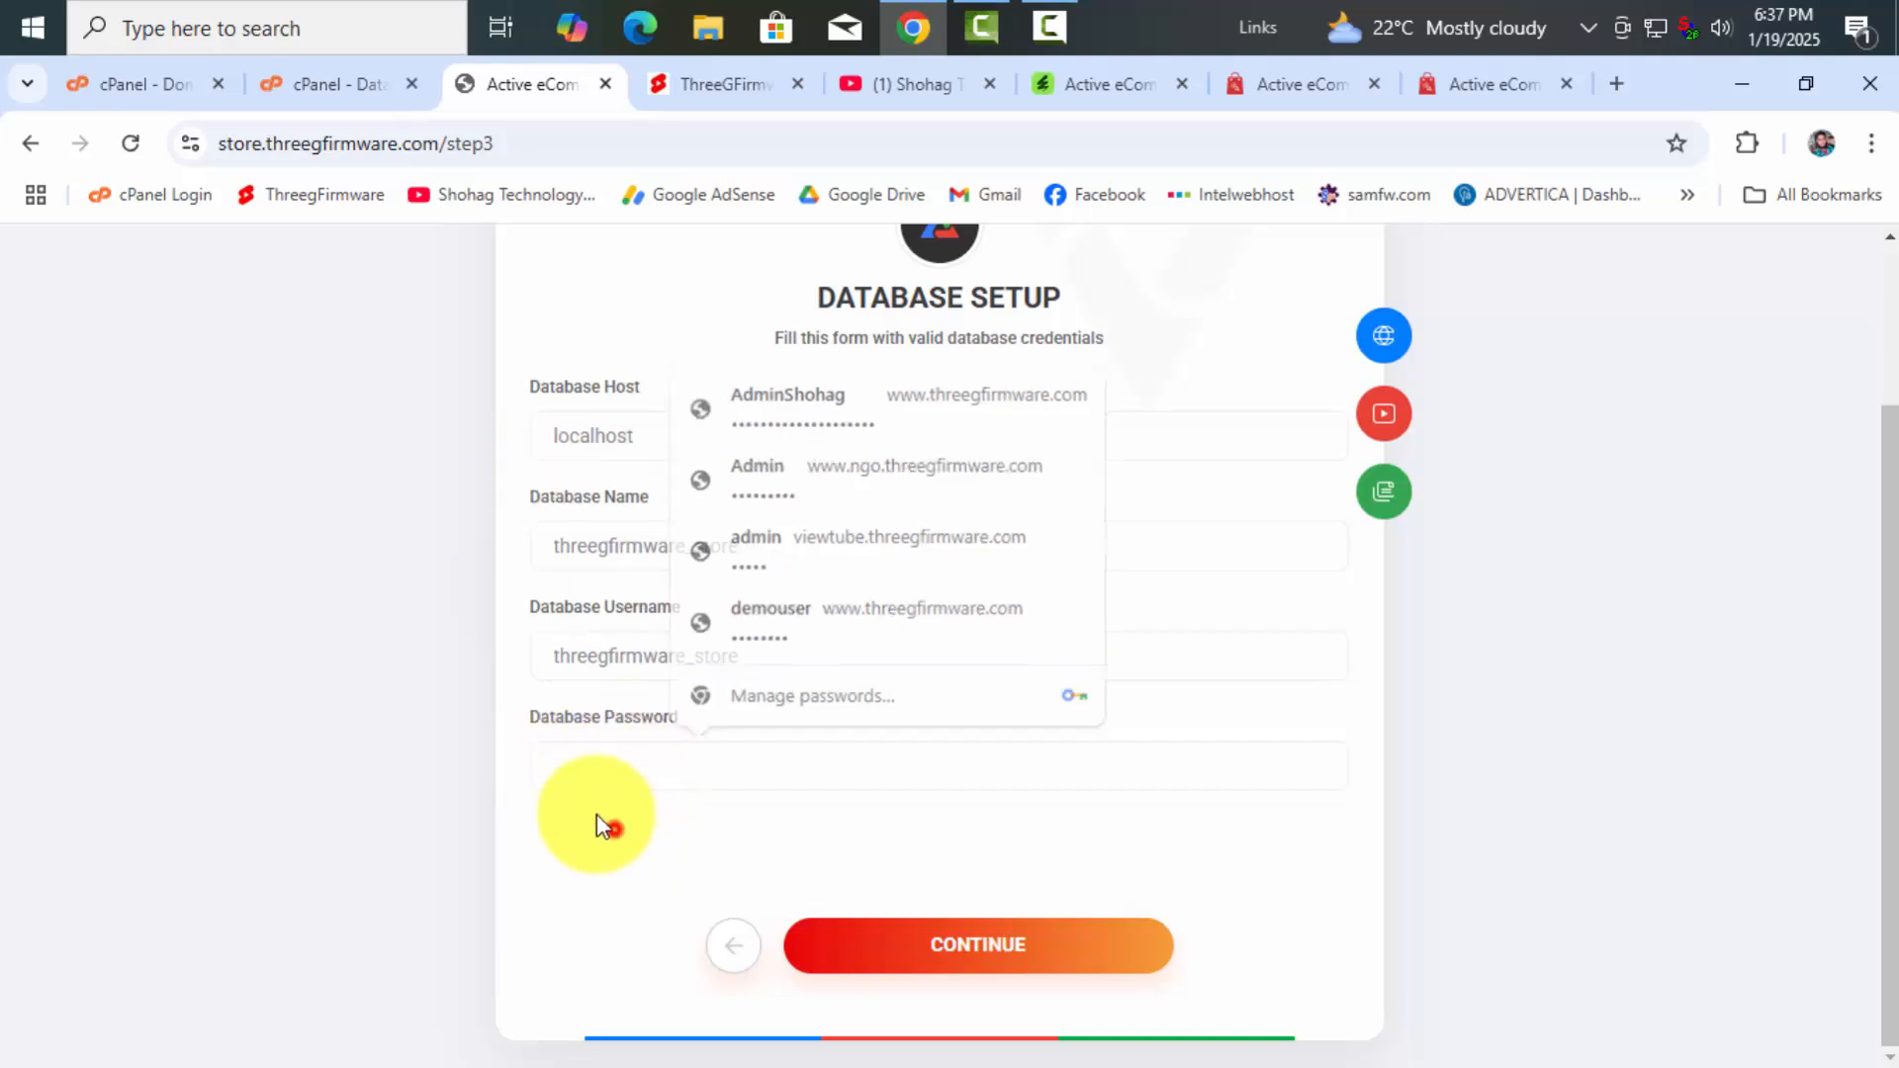
left_click(339, 84)
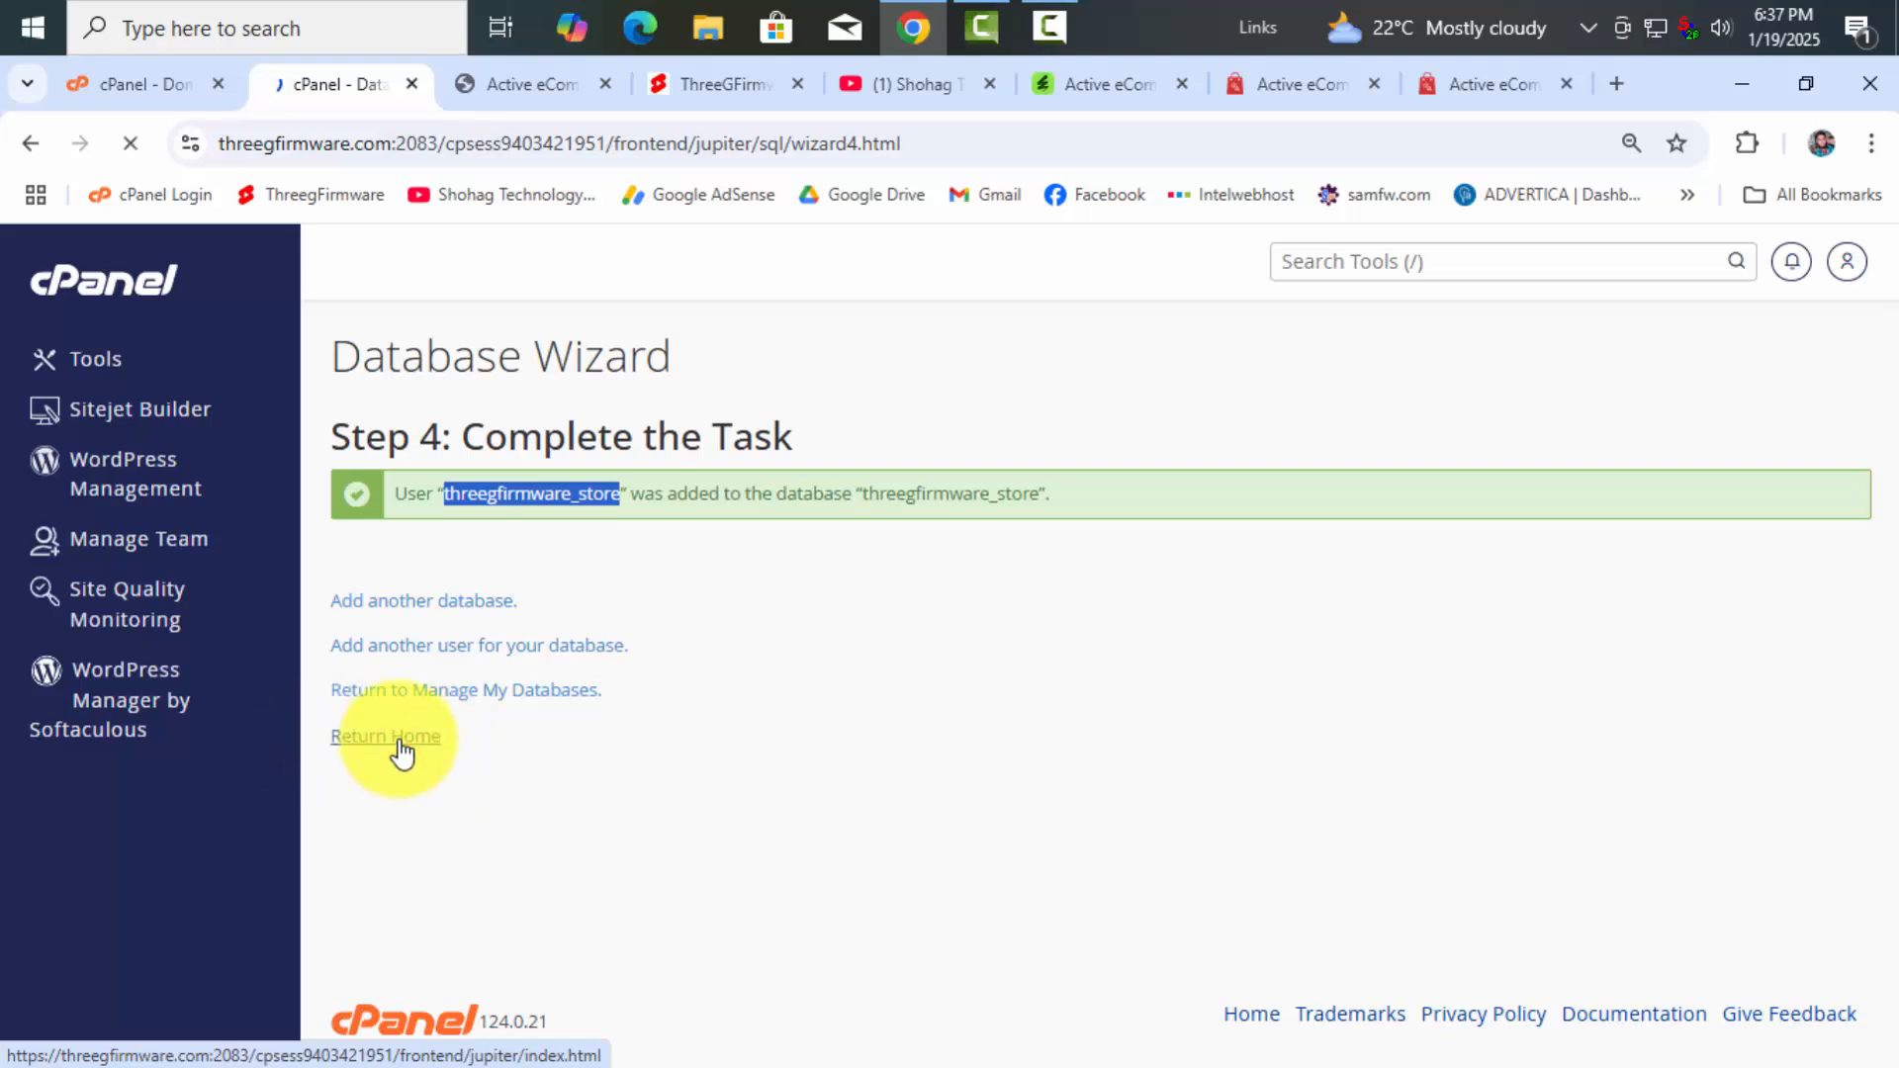
Open MySQL Databases and locate user threegfirmware_store under Current Users, cross-checking the installer's Database Name
scroll(860, 783, "down", 3)
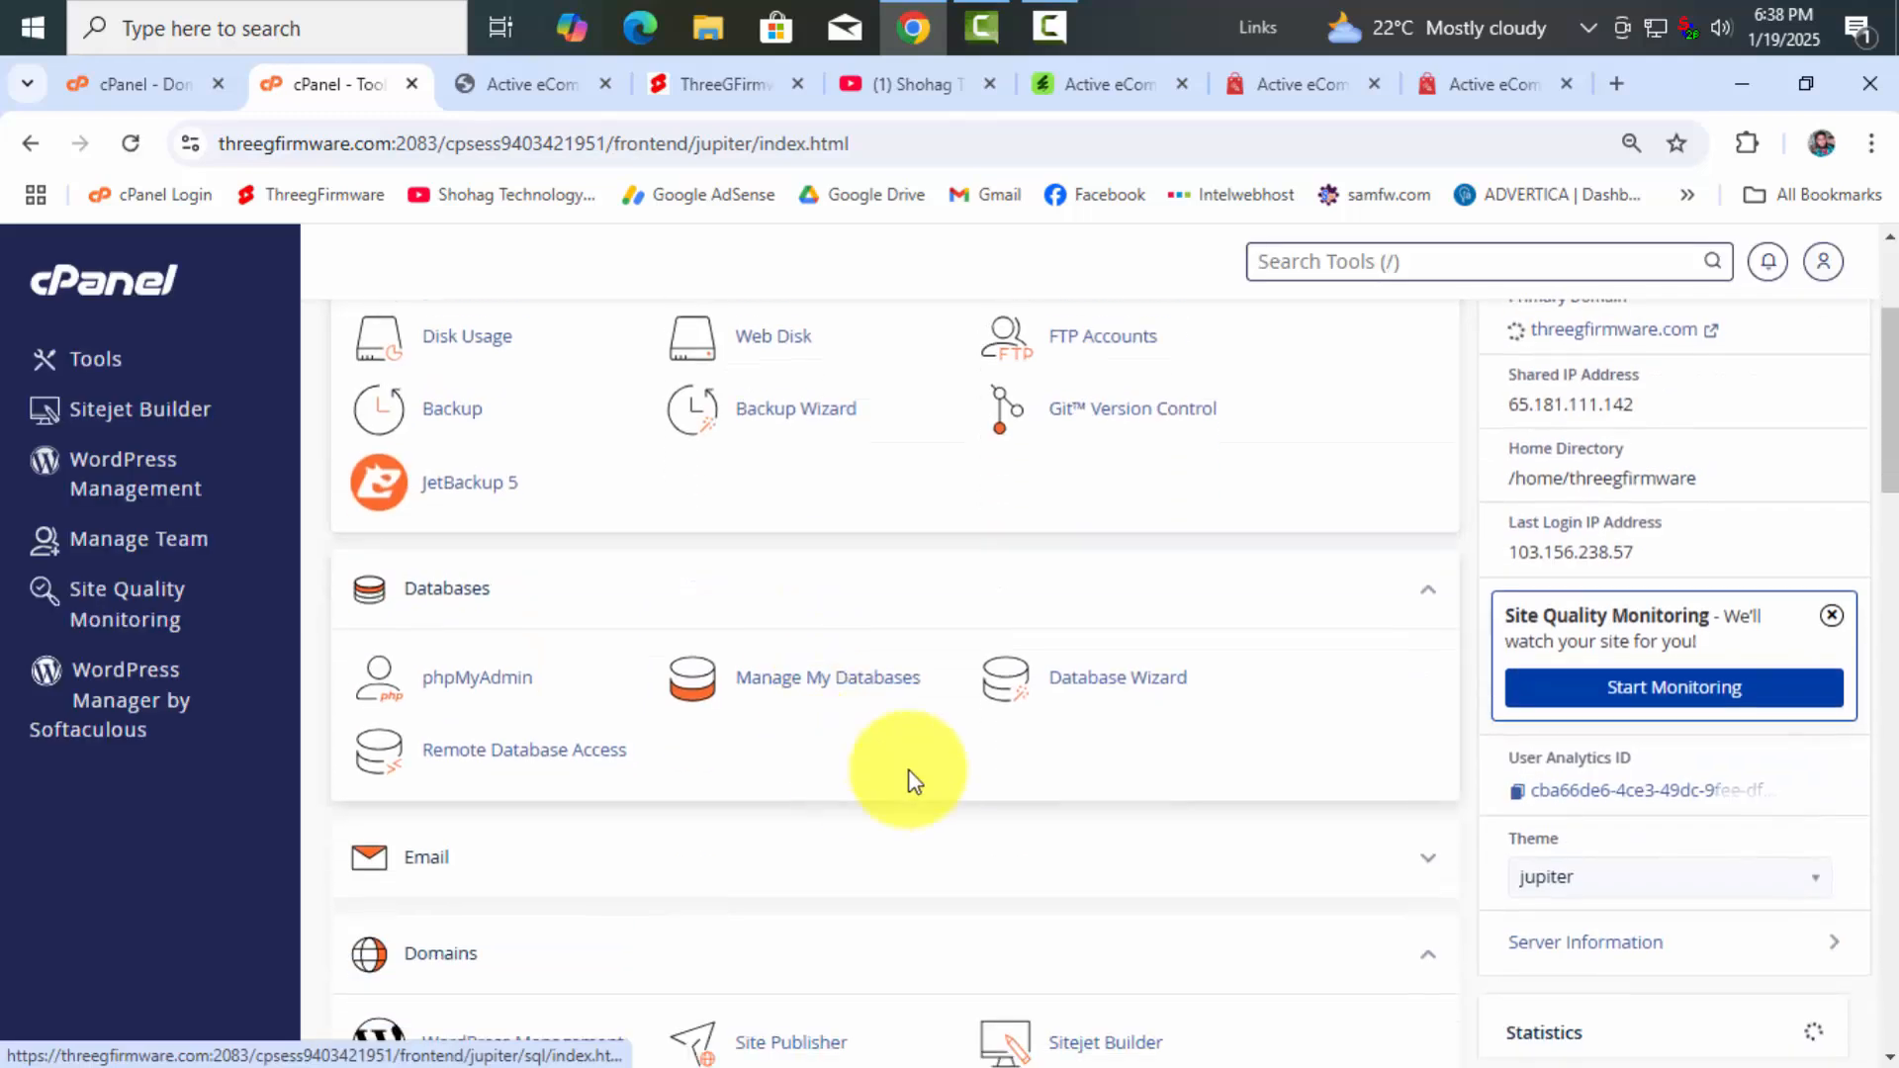
left_click(835, 684)
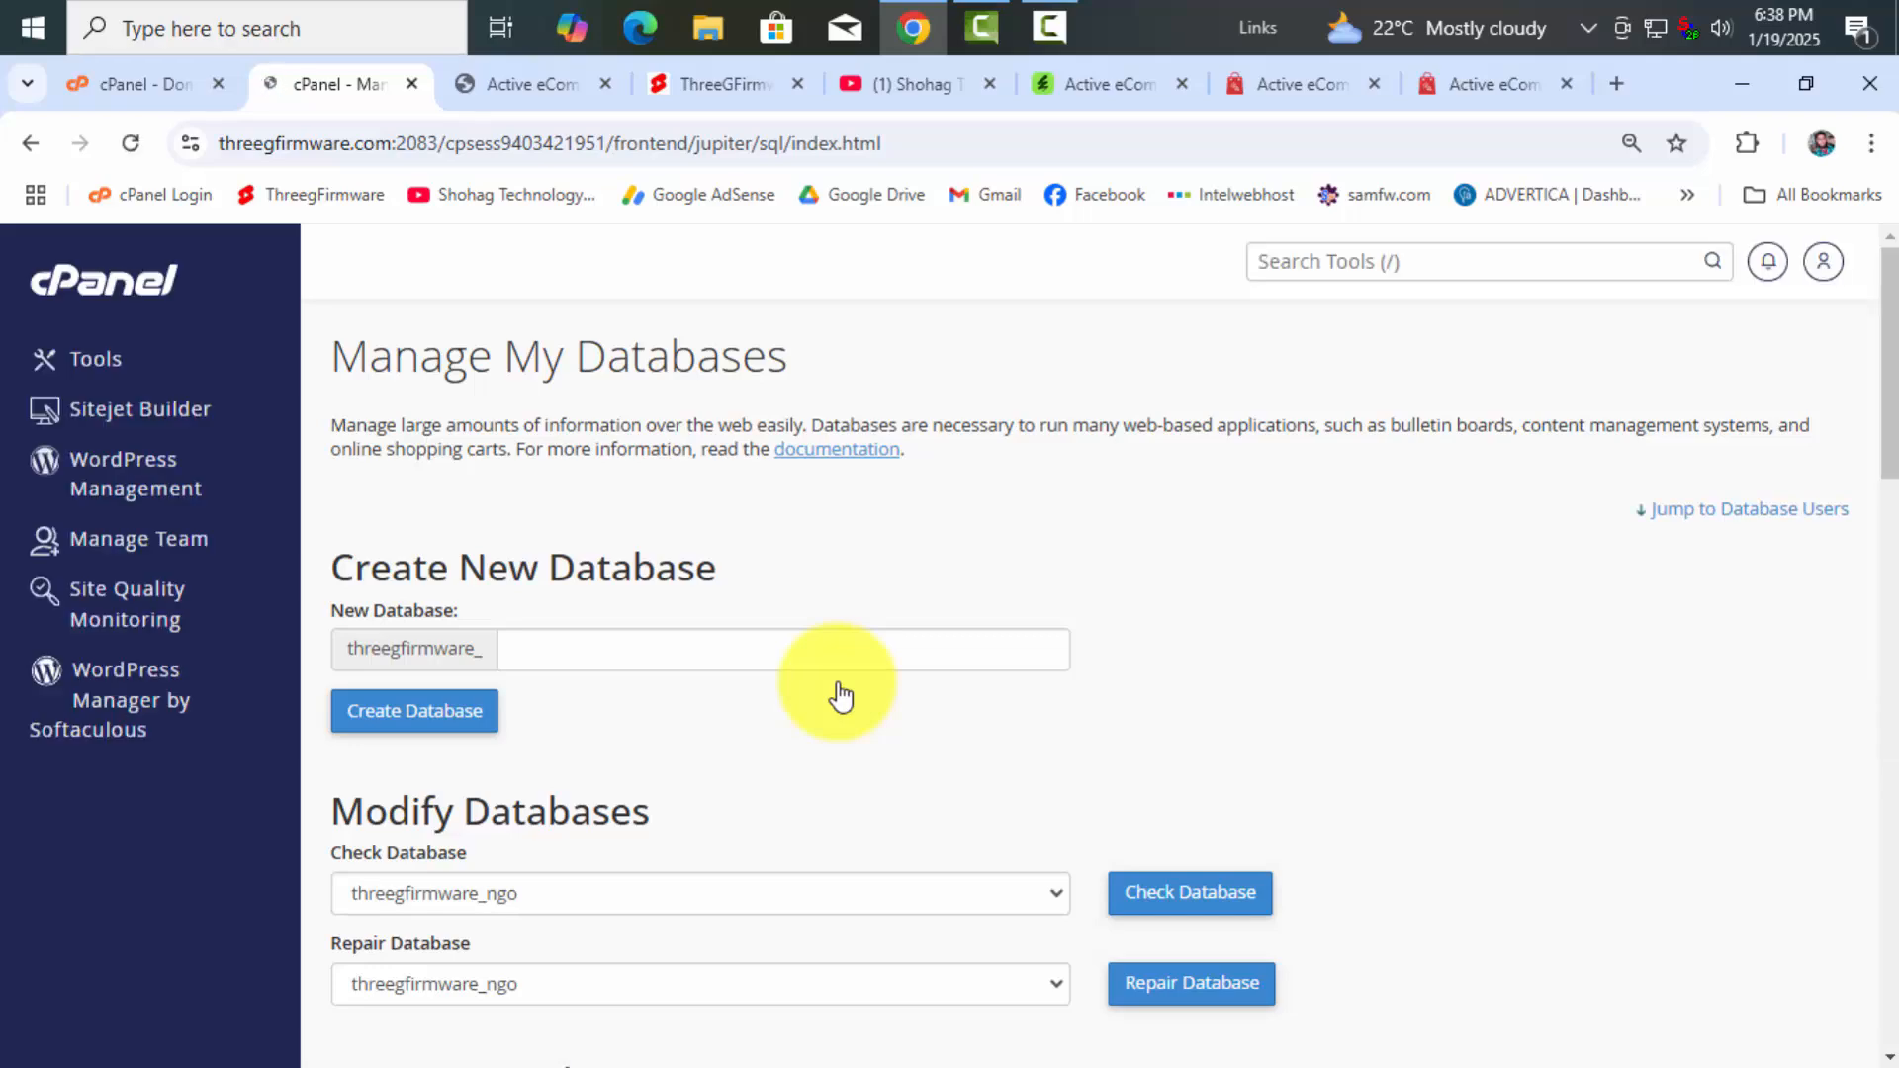
scroll(840, 704, "down", 15)
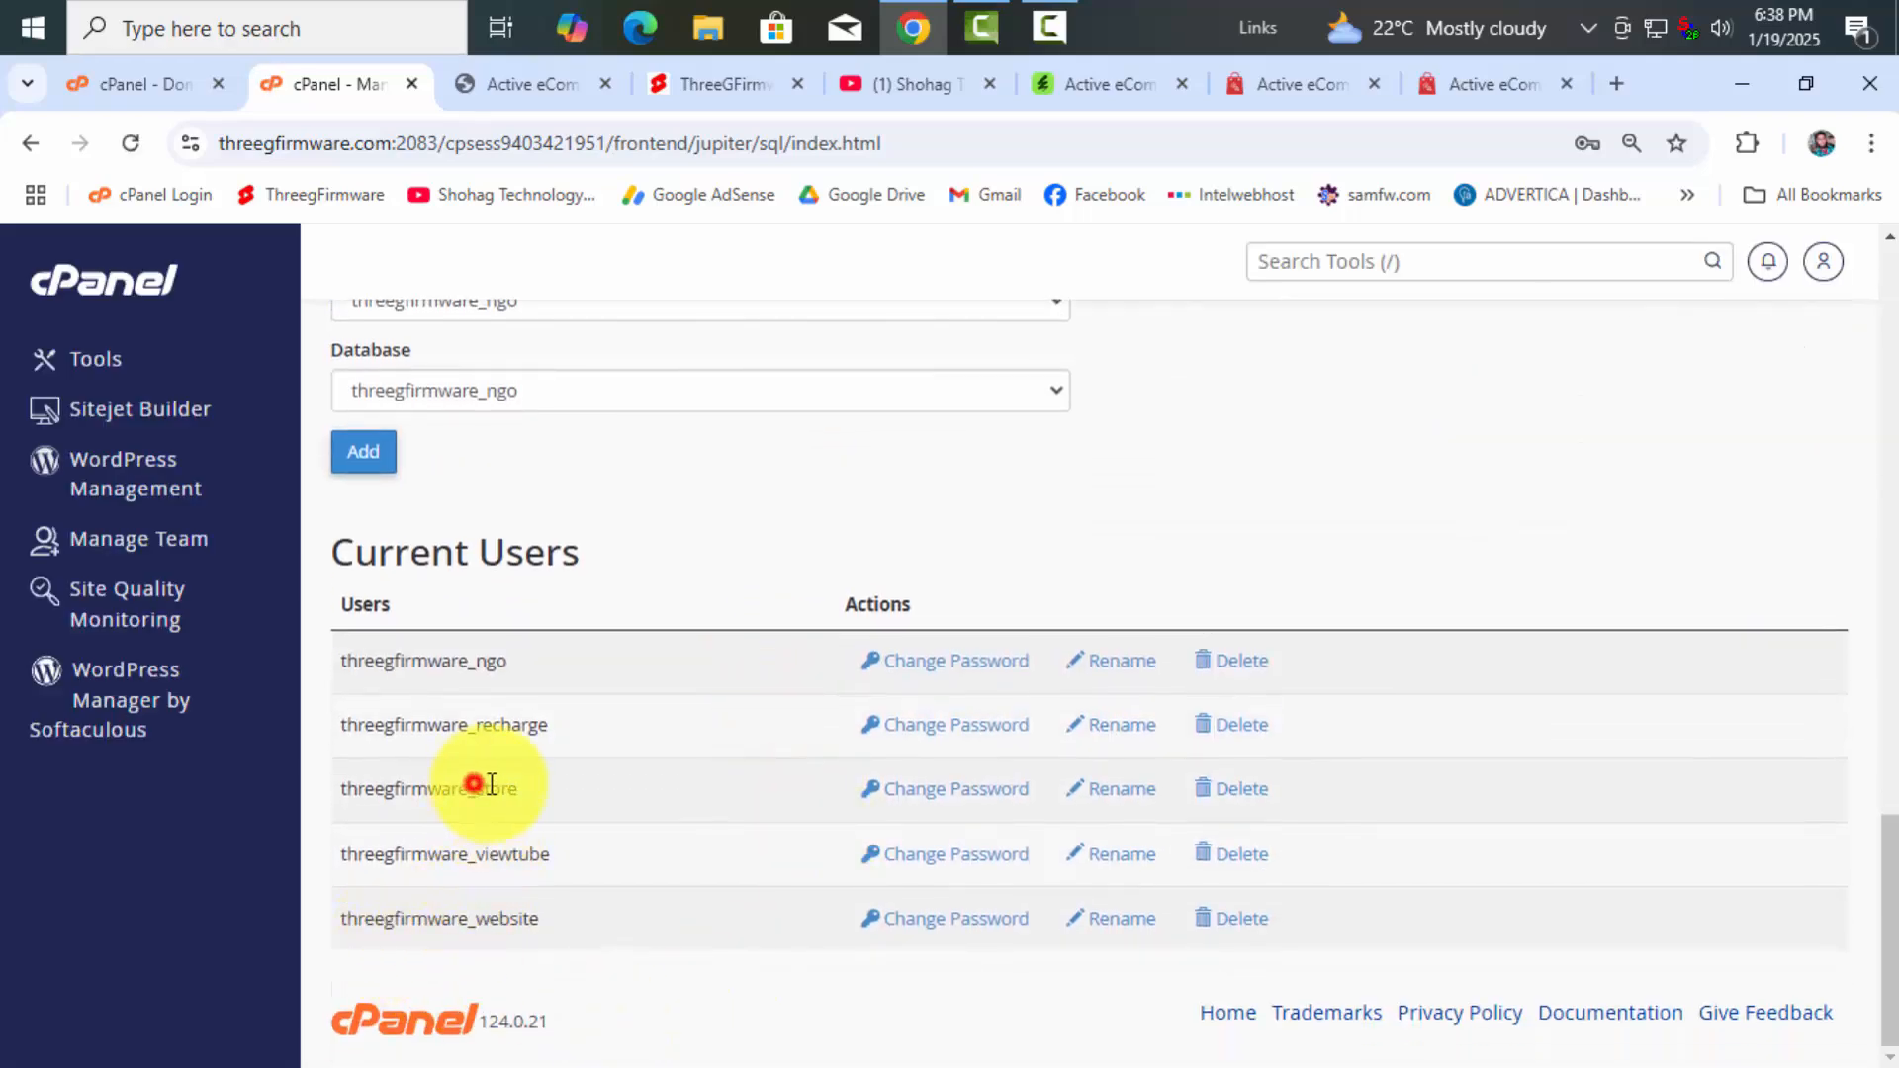
mouse_move(475, 785)
left_mouse_down()
mouse_move(550, 784)
mouse_move(481, 782)
left_mouse_up()
left_click(550, 784)
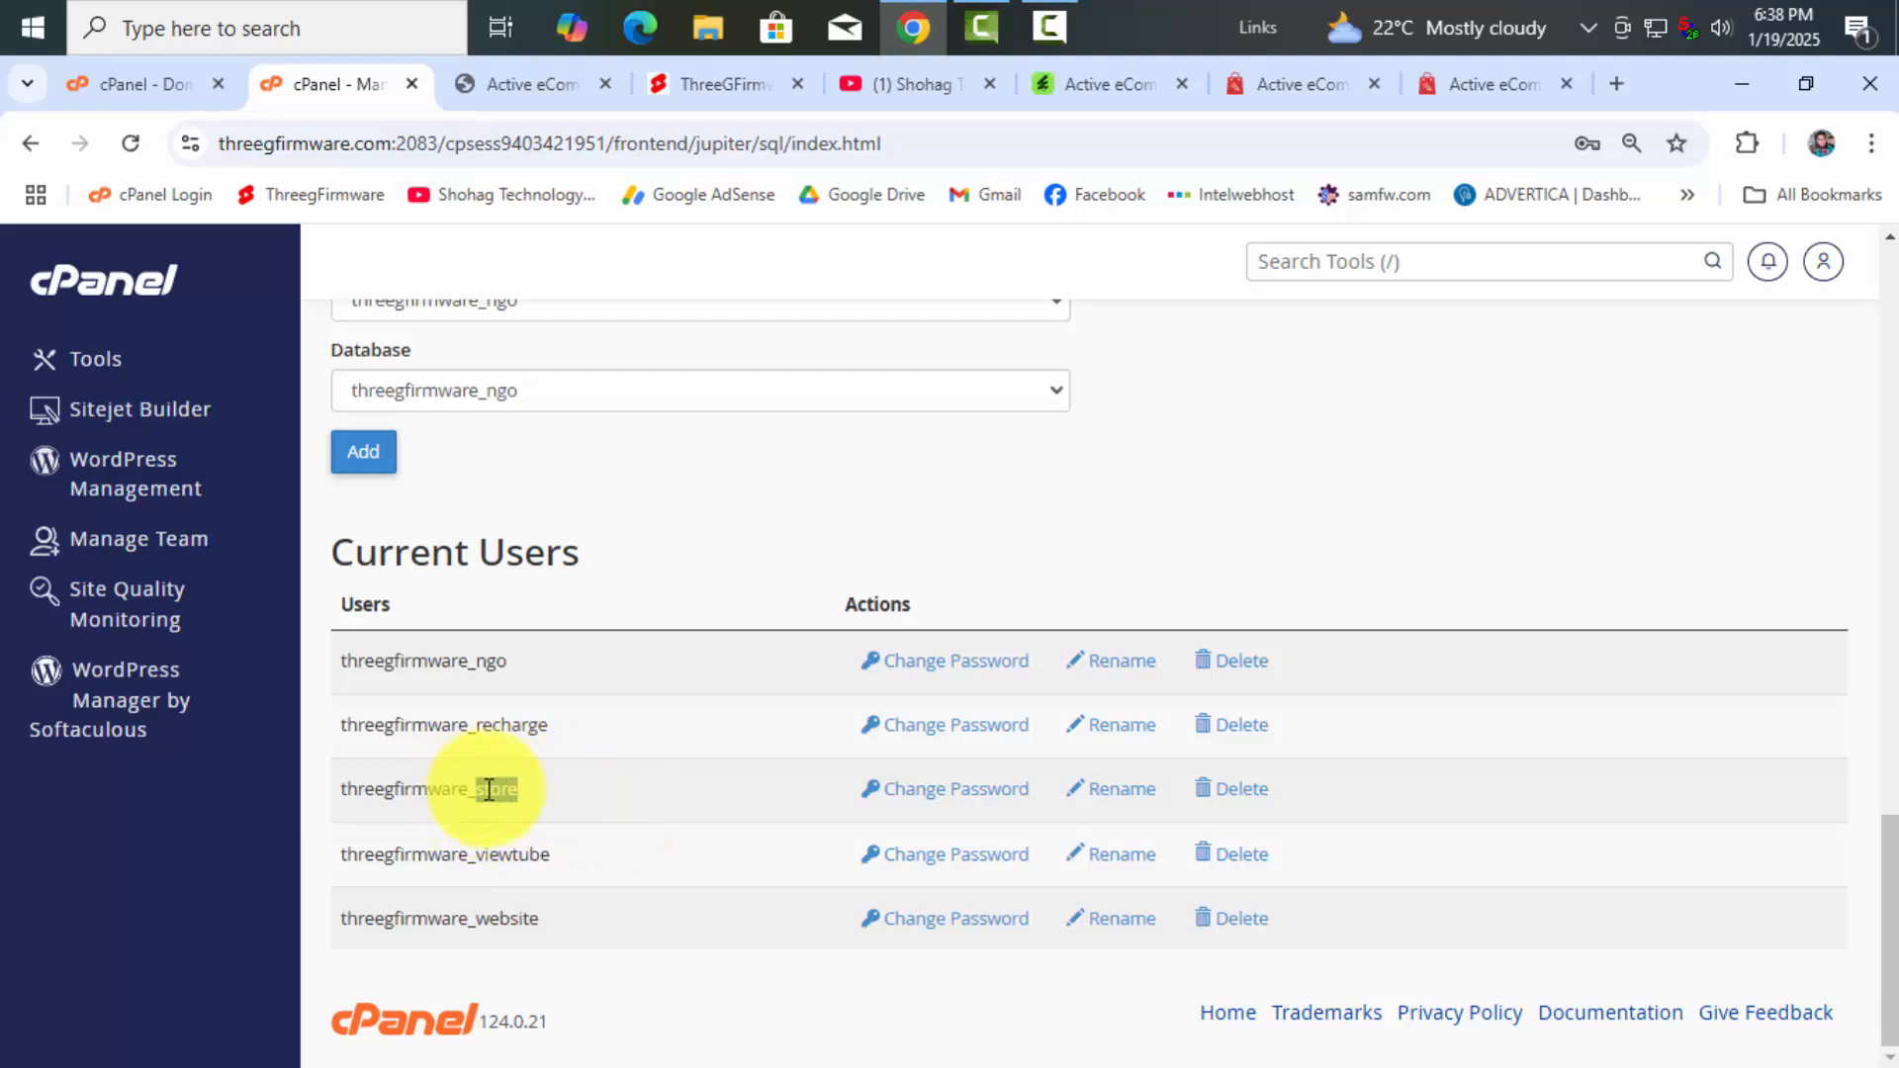
left_click(490, 87)
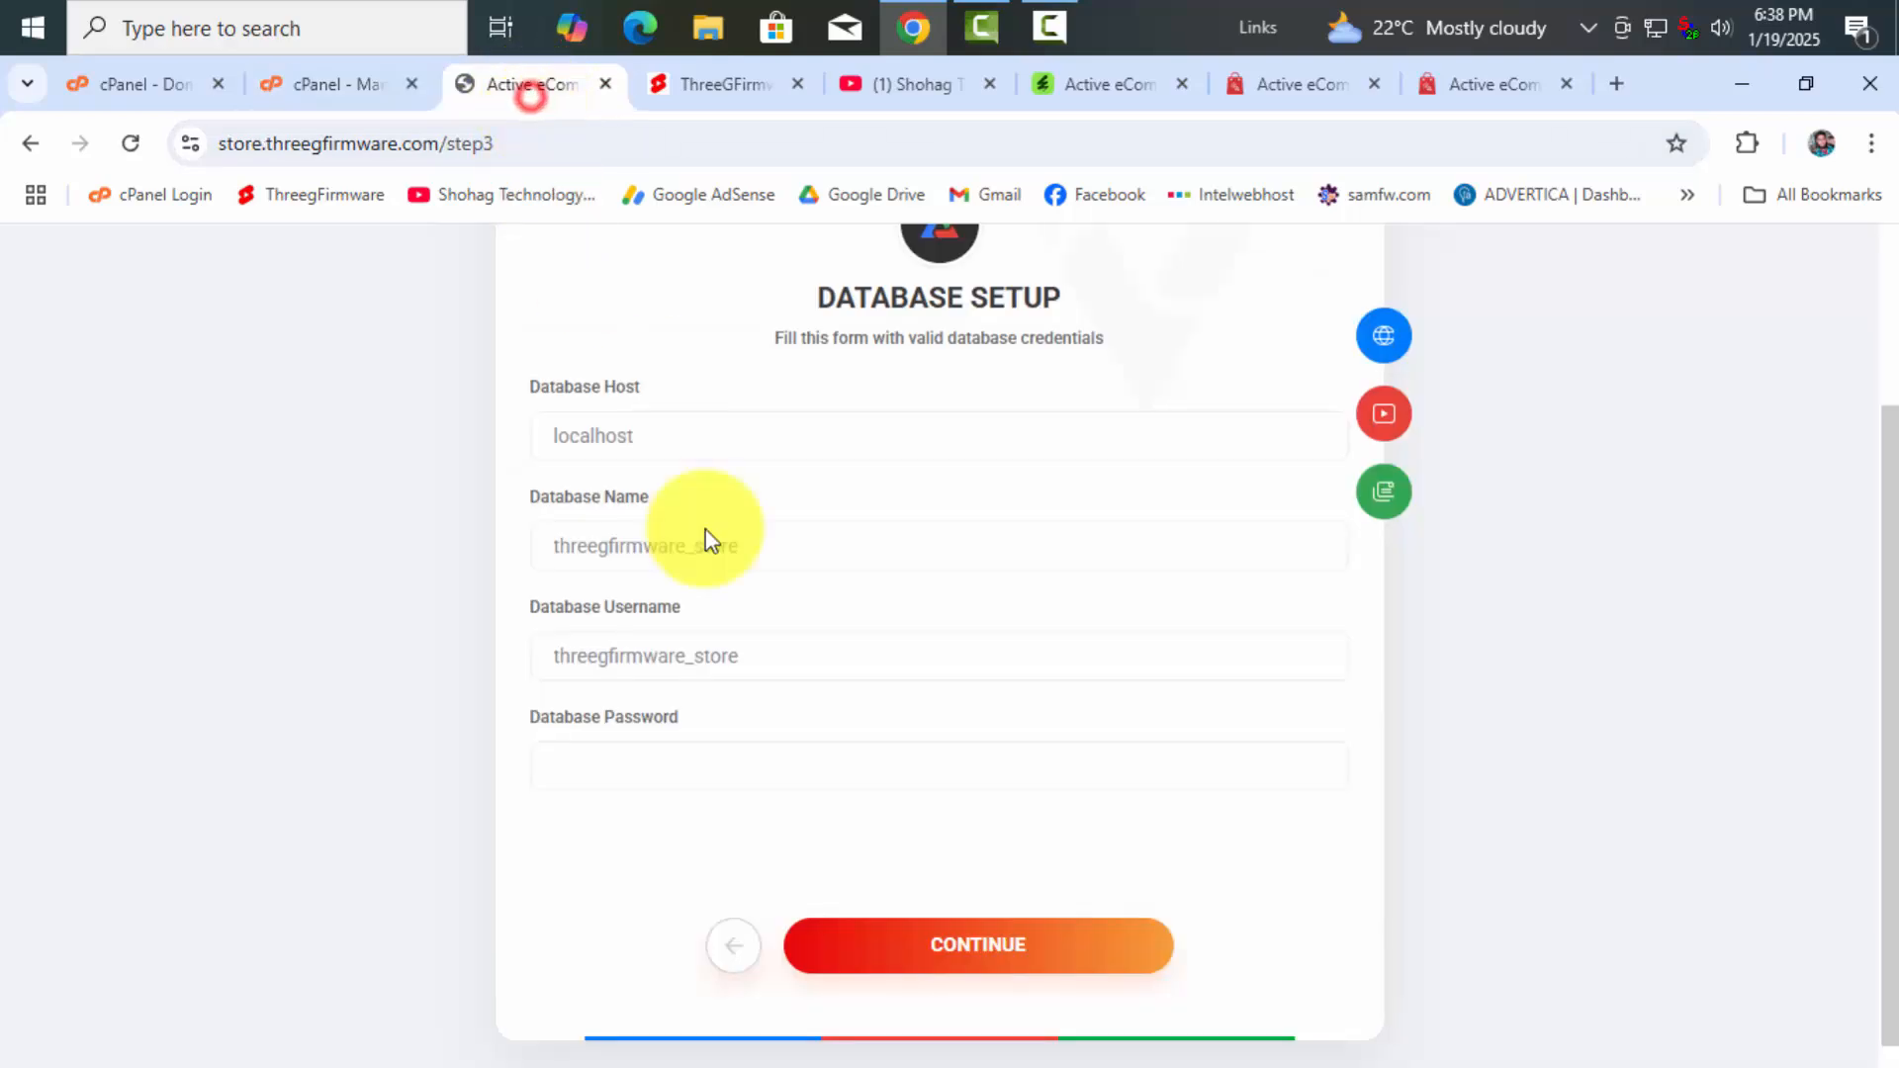
left_click_drag(698, 548, 738, 546)
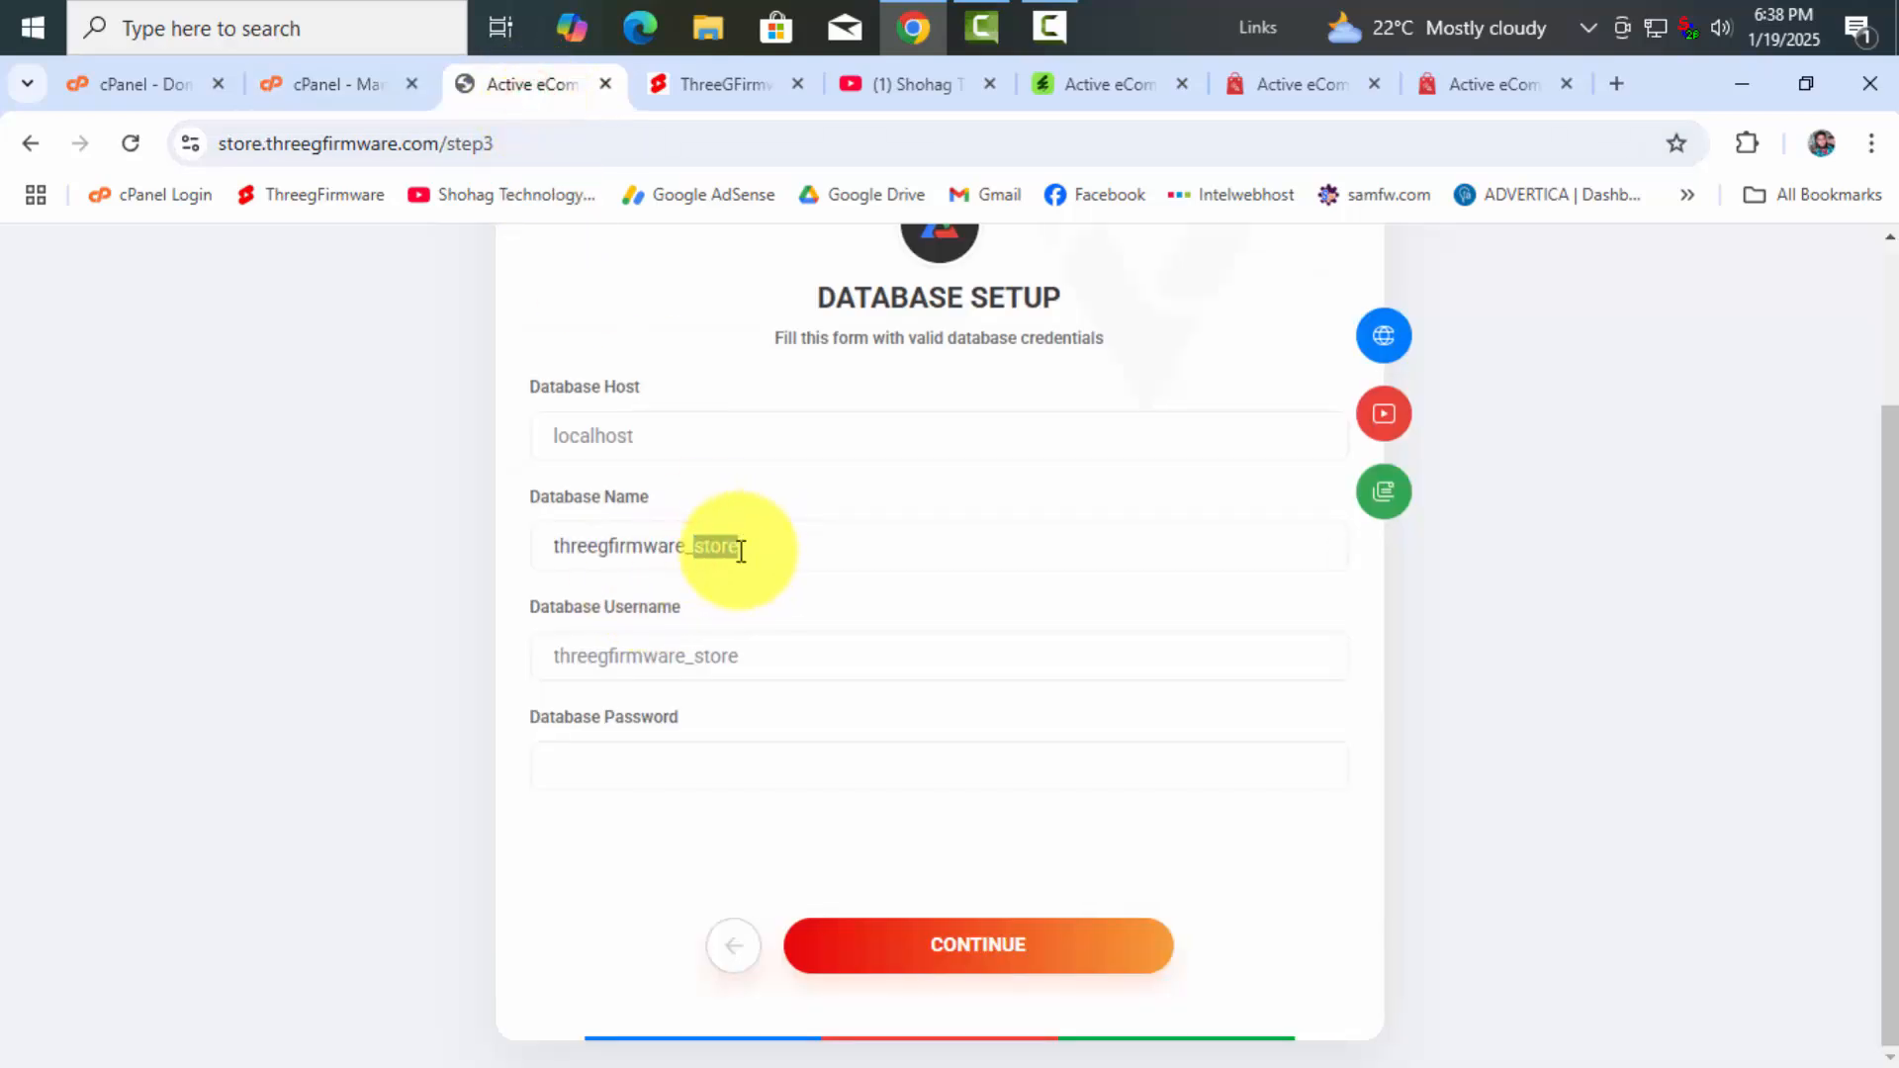
left_click(146, 84)
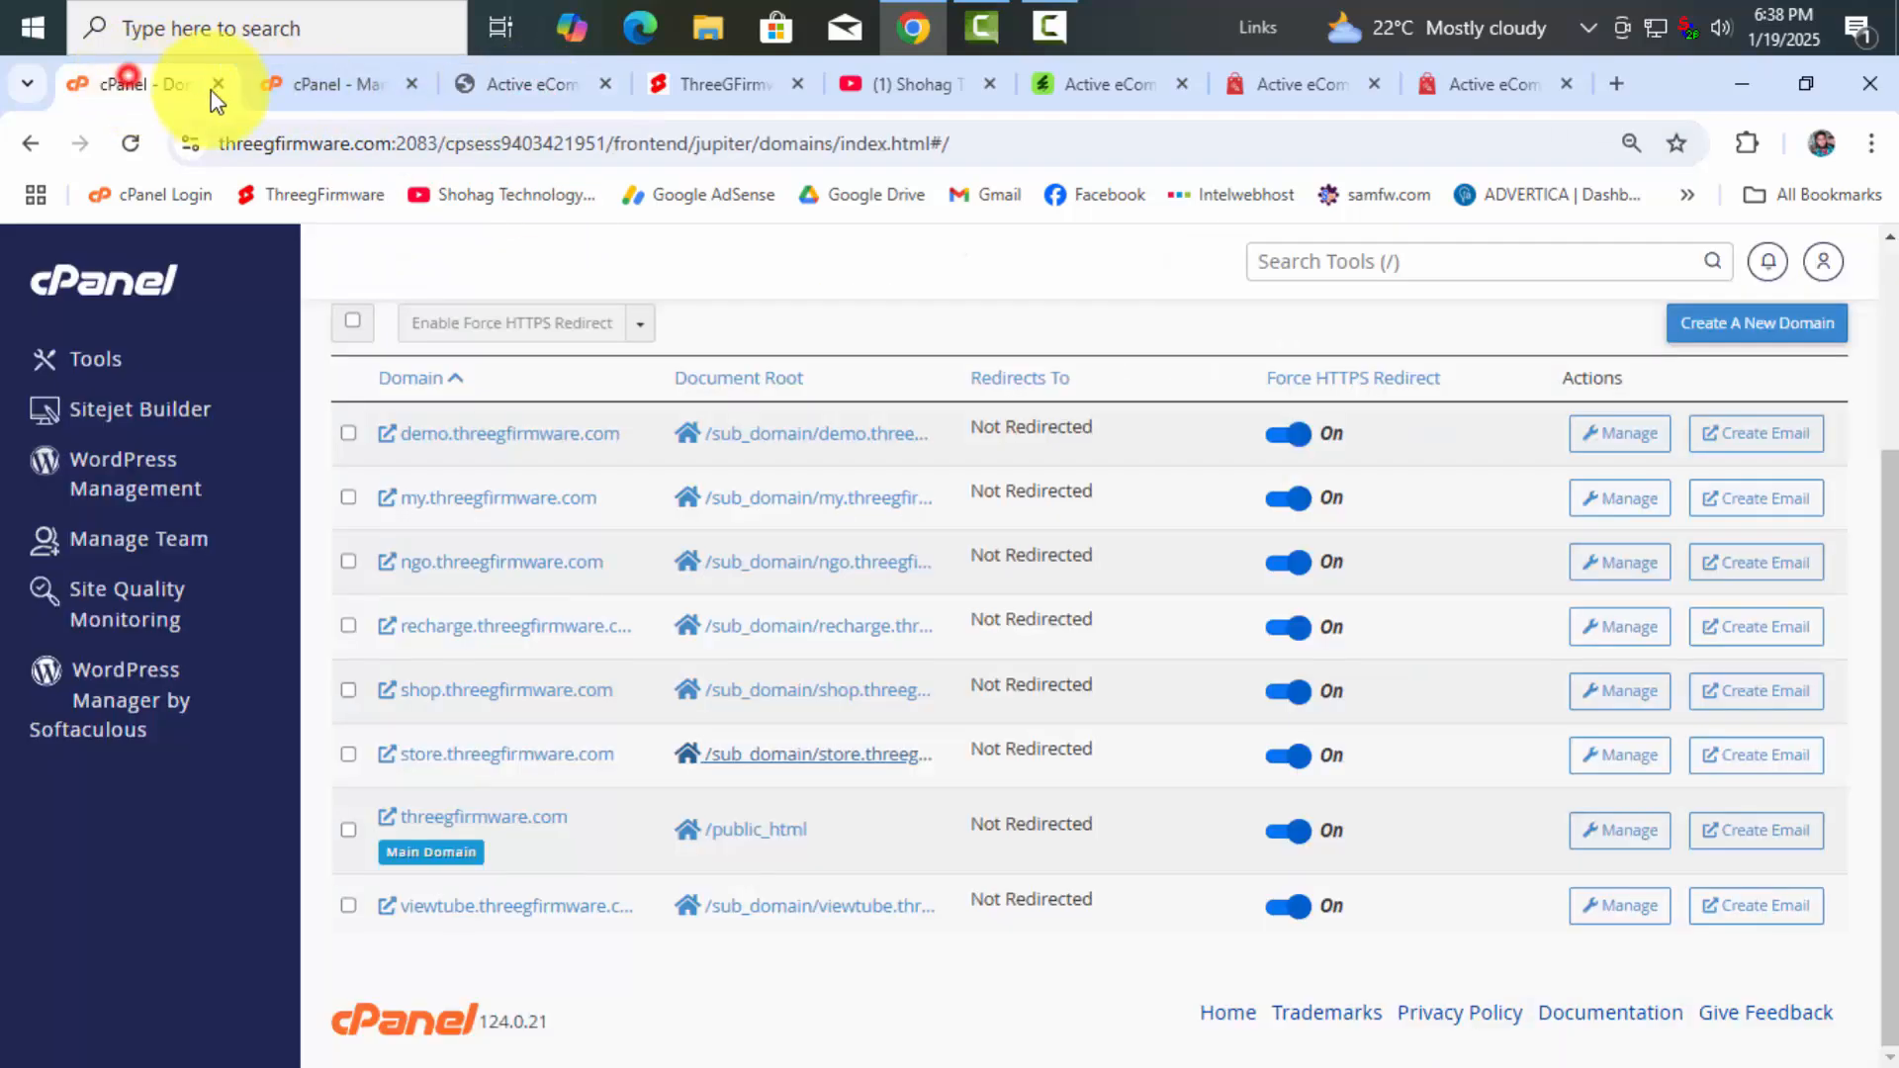
left_click(314, 83)
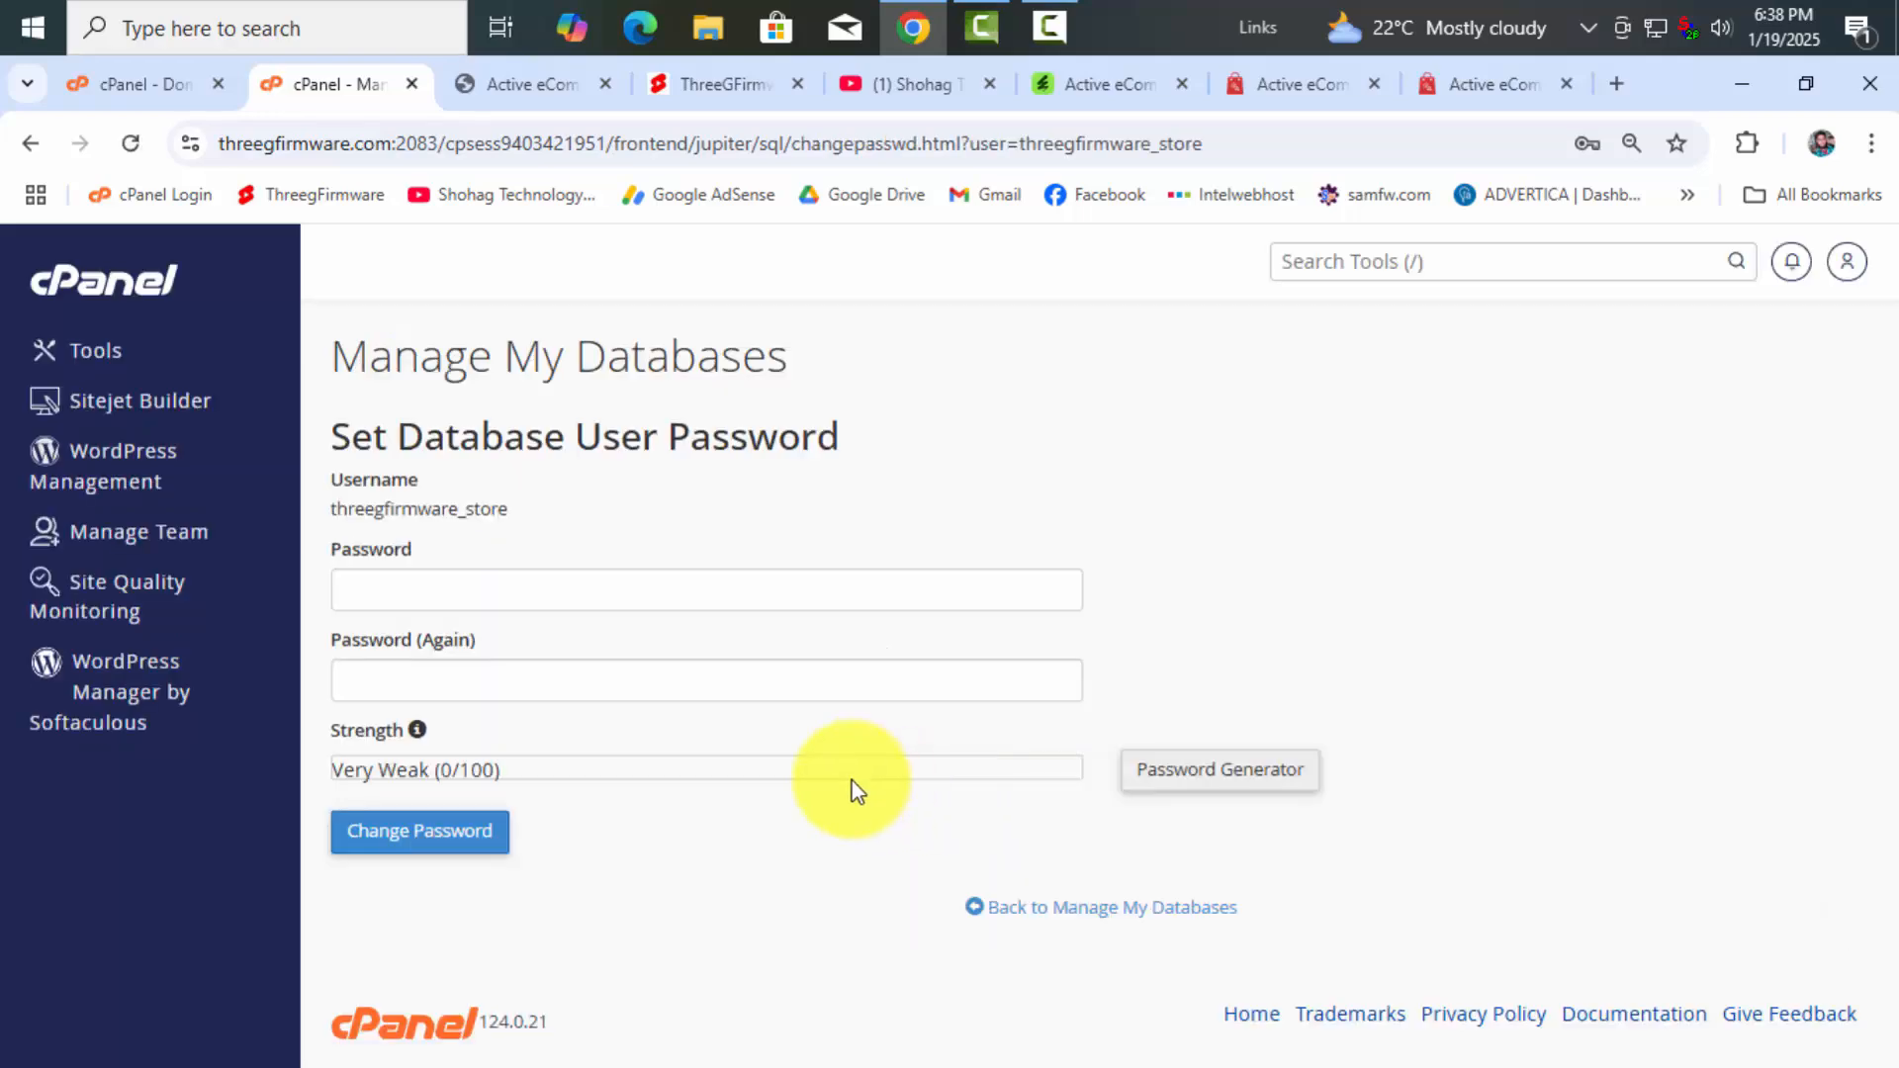
Generate an 18-character password for threegfirmware_store and copy it
left_click(1194, 780)
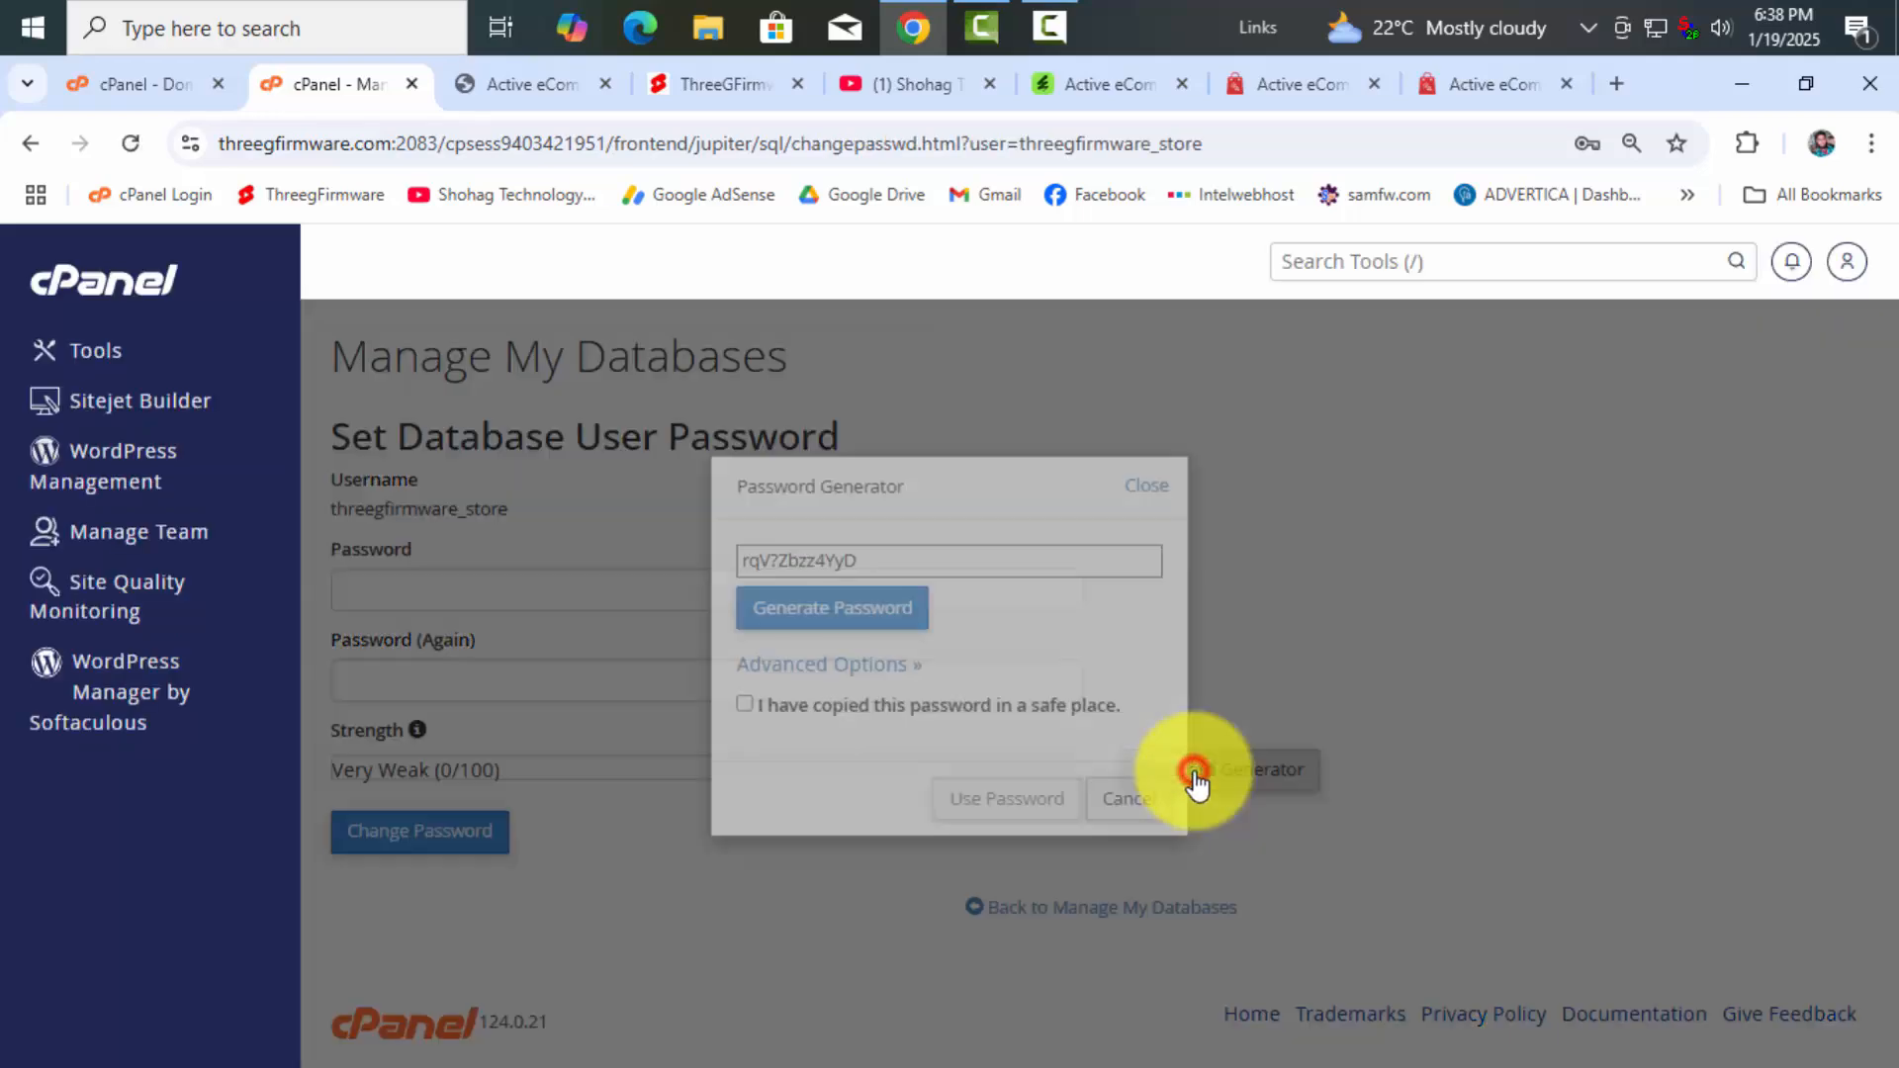
left_click(823, 666)
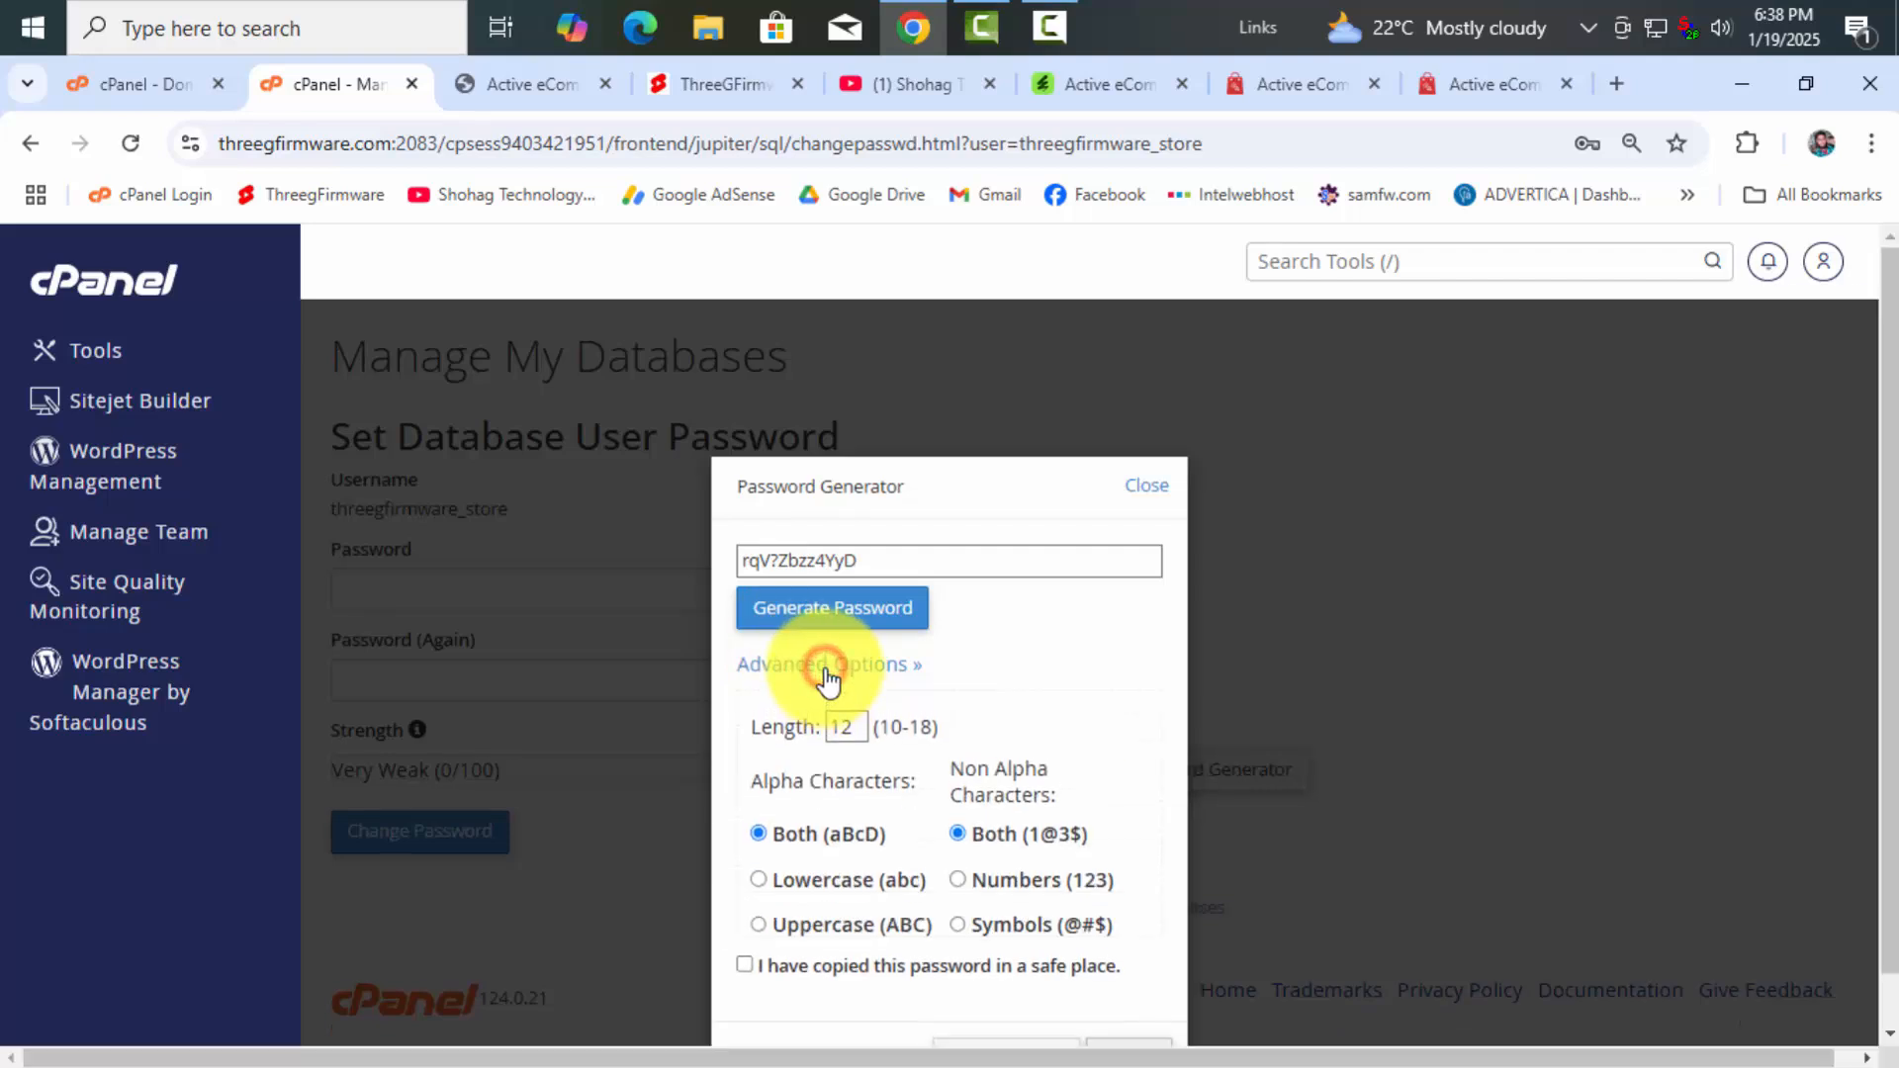
left_click(856, 723)
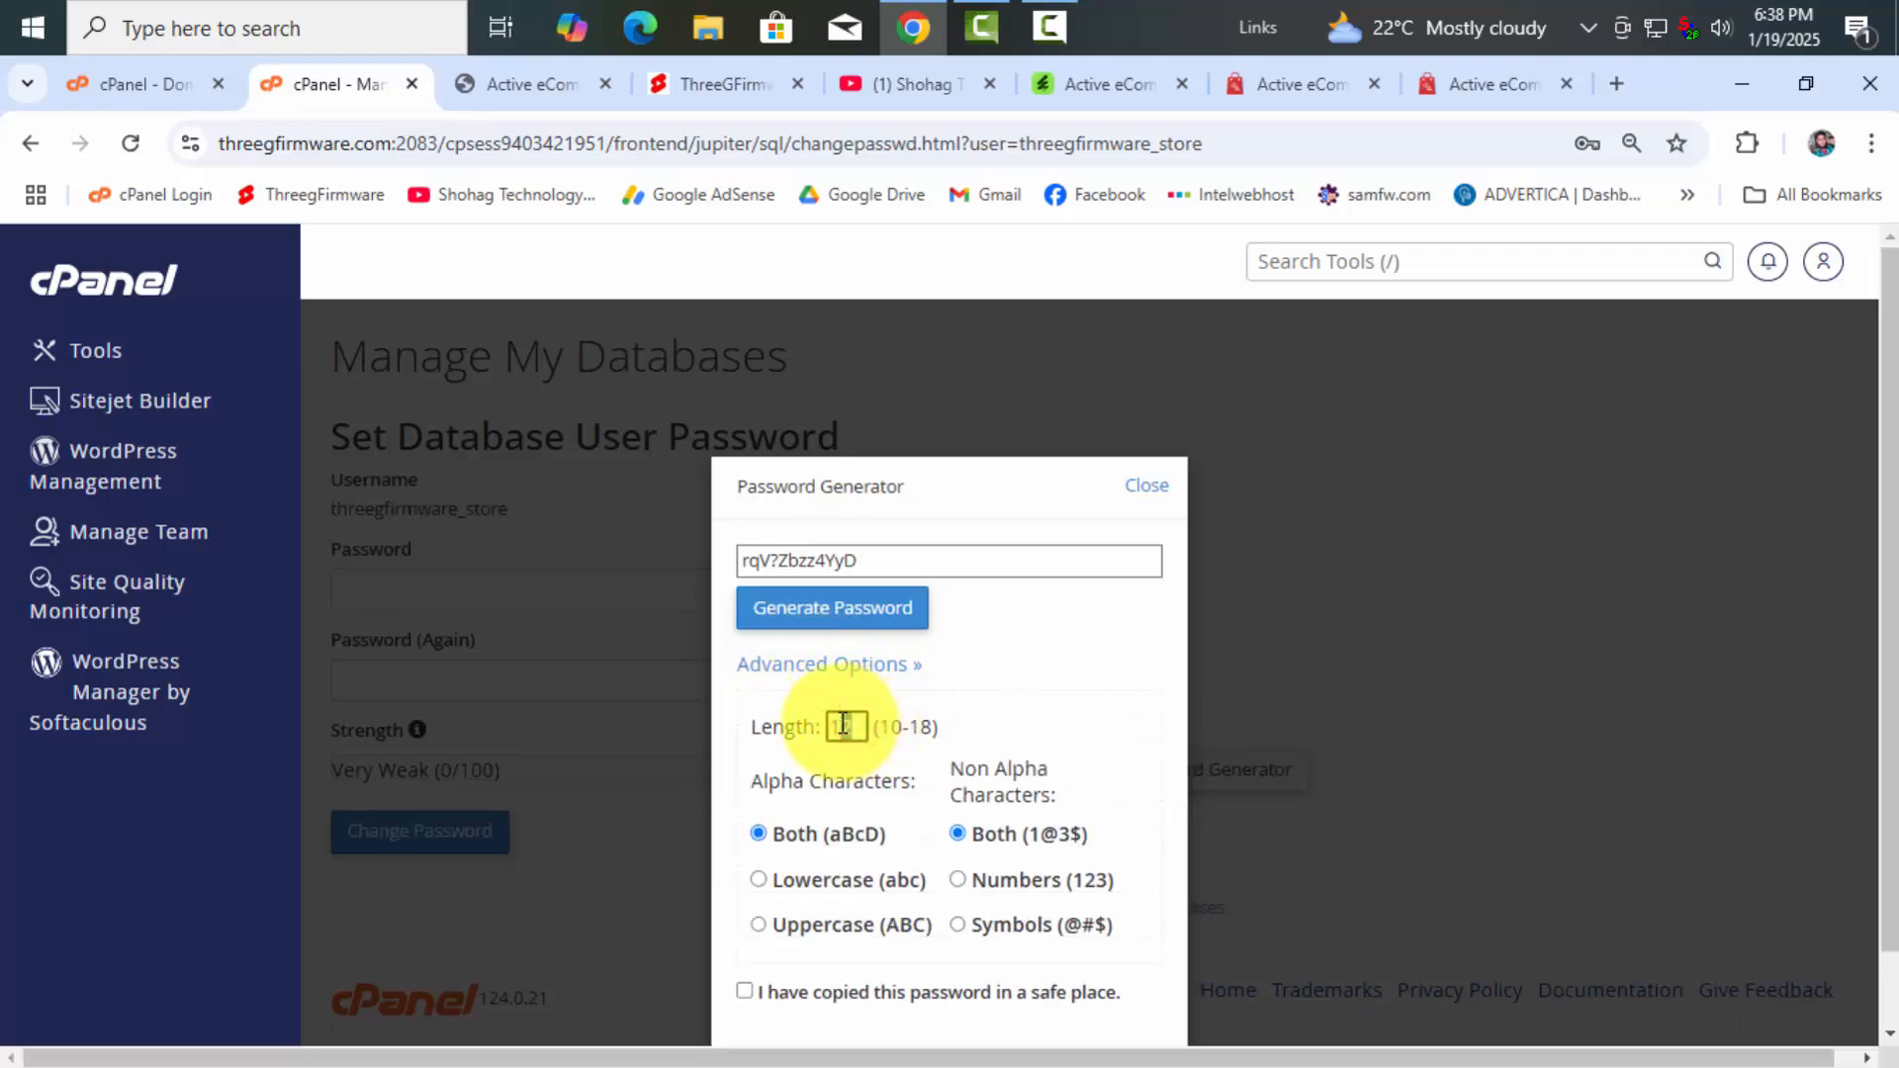
left_click(1038, 700)
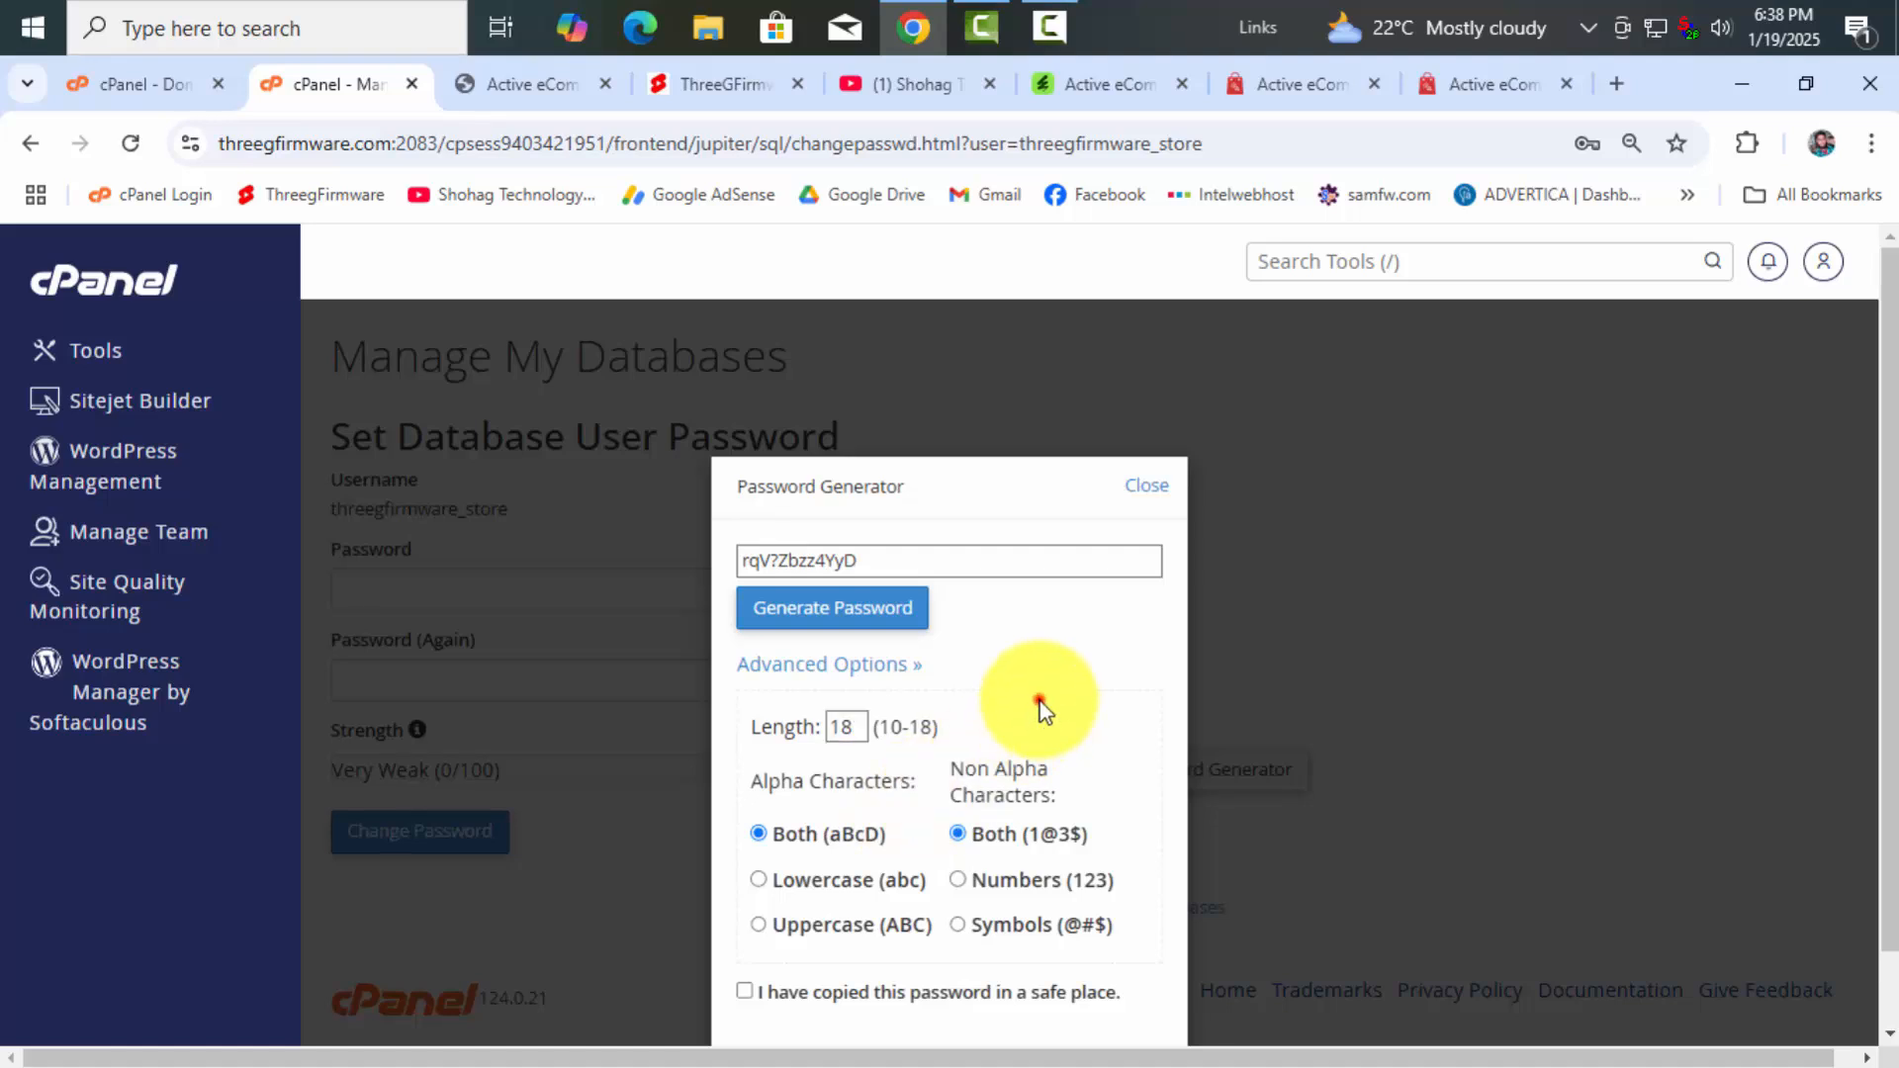
left_click(860, 609)
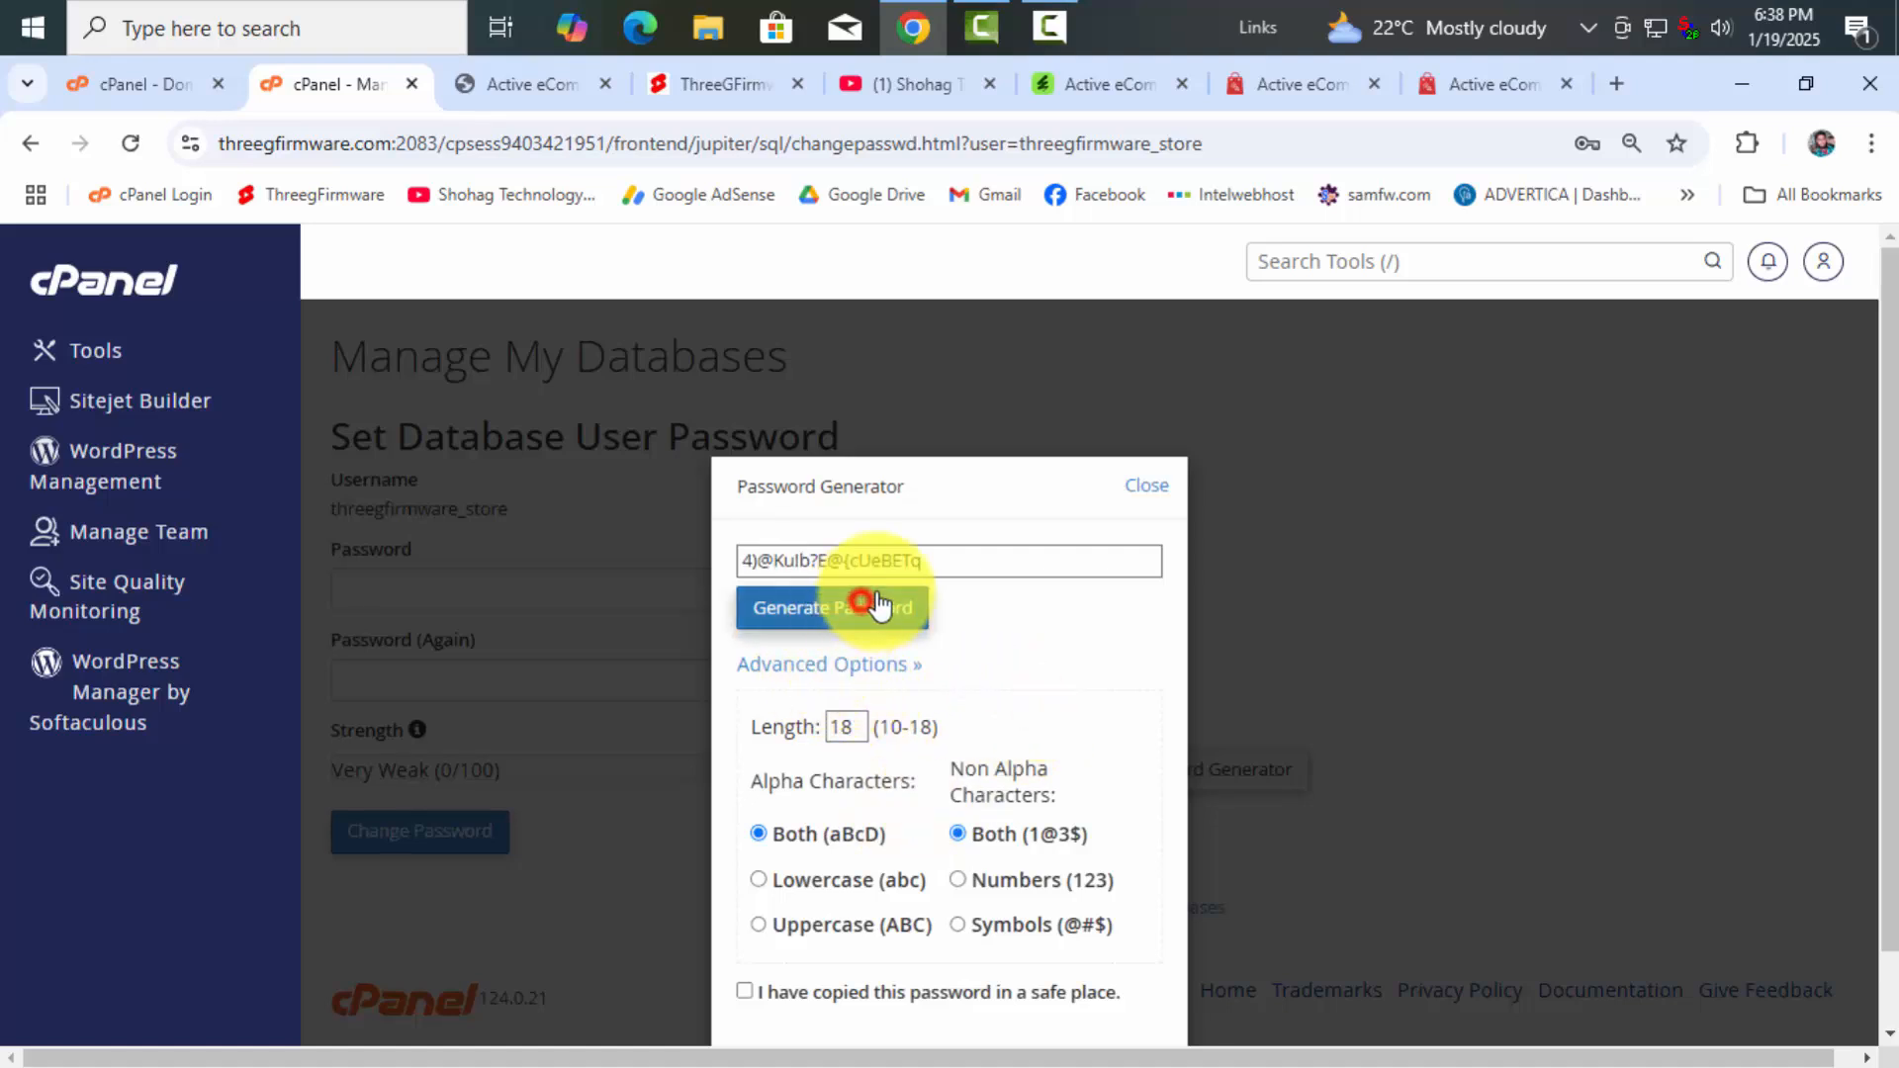
left_click_drag(940, 560, 720, 560)
right_click(841, 564)
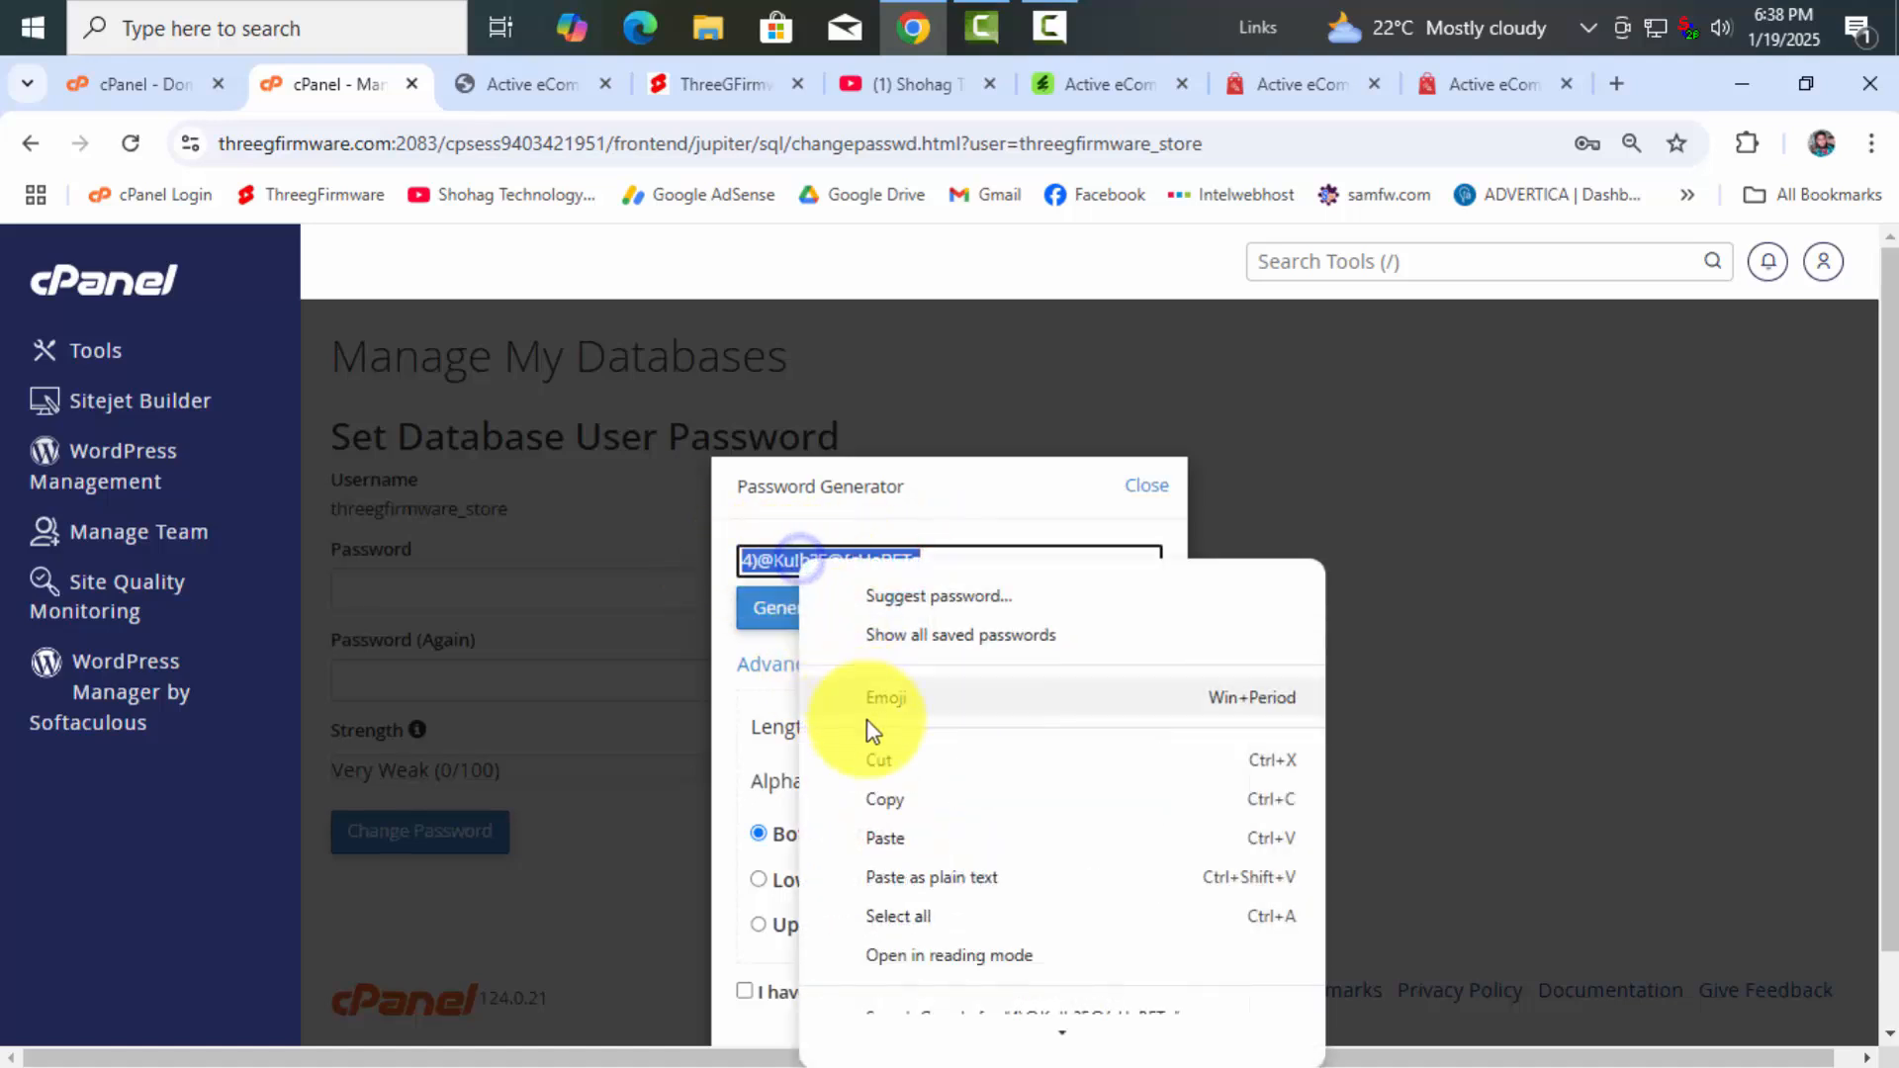
left_click(885, 797)
Paste the password into the installer's Database Password field and minimize Chrome
left_click(543, 85)
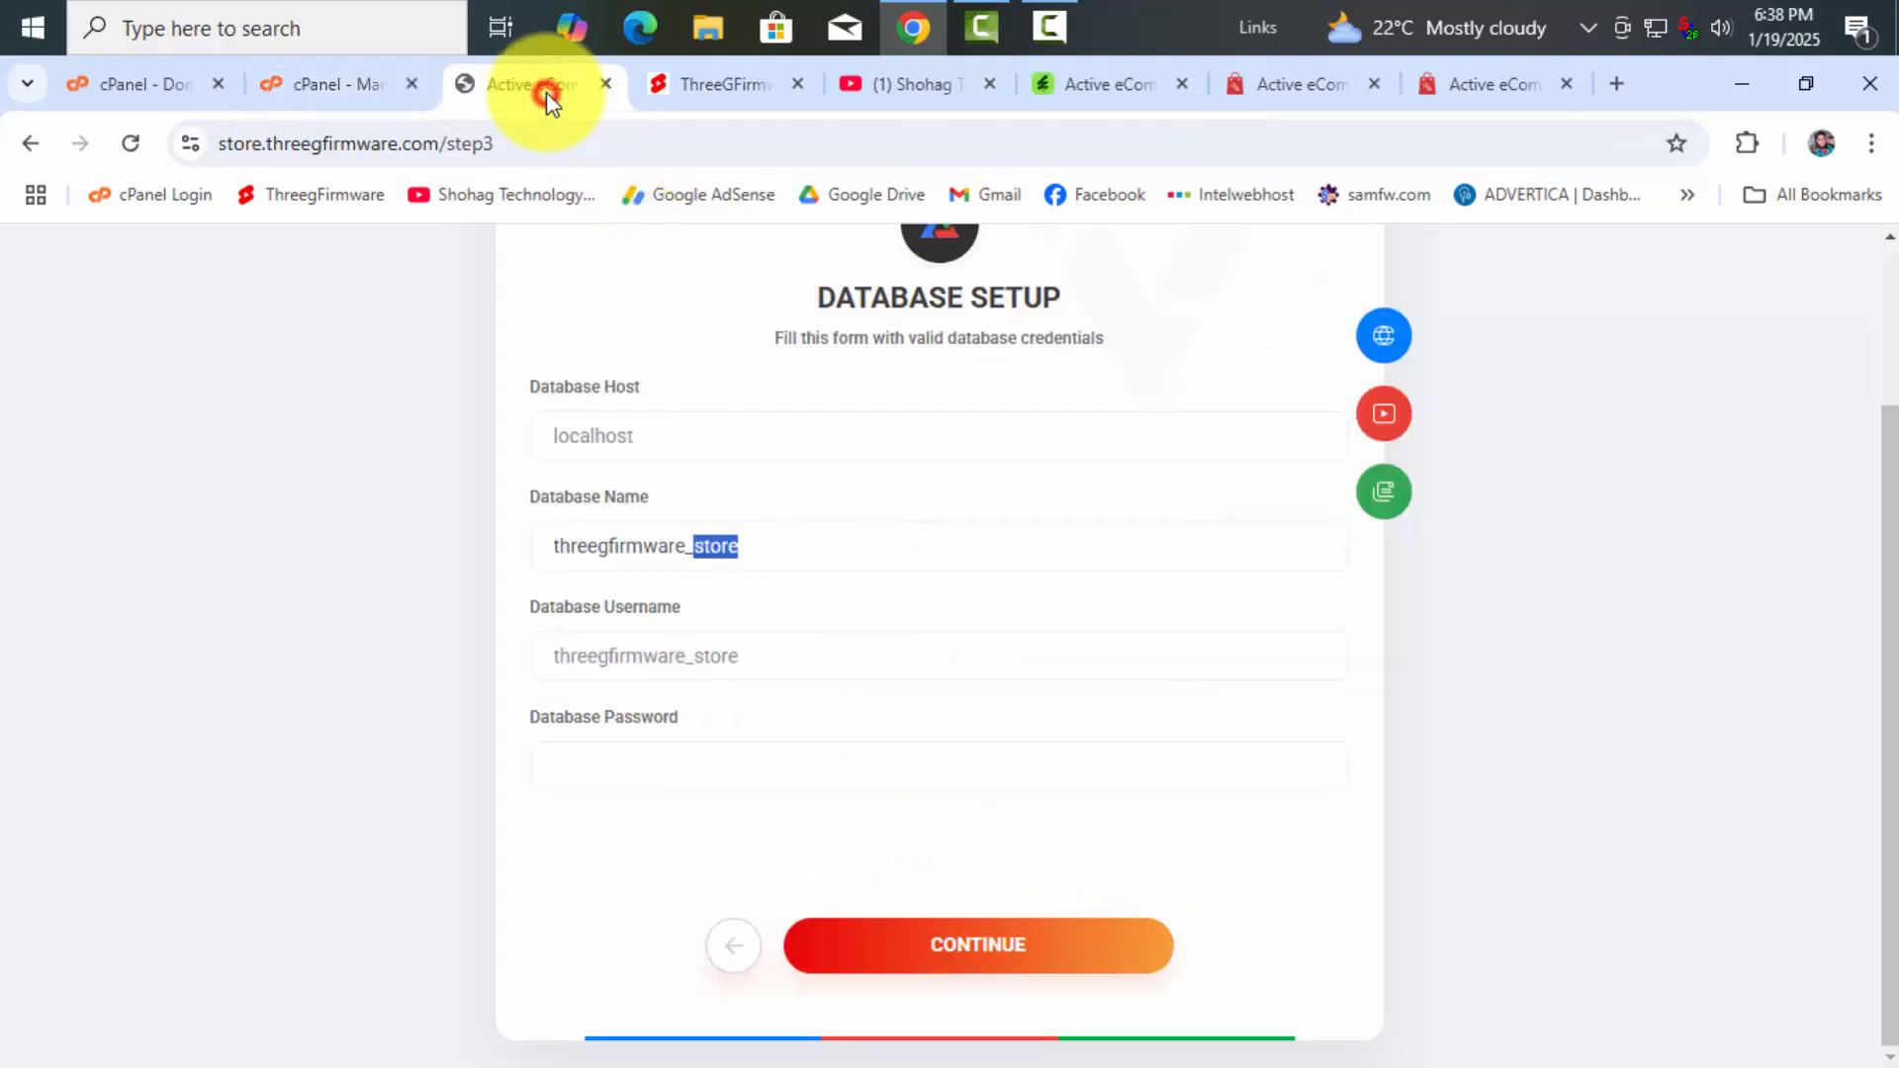
right_click(583, 766)
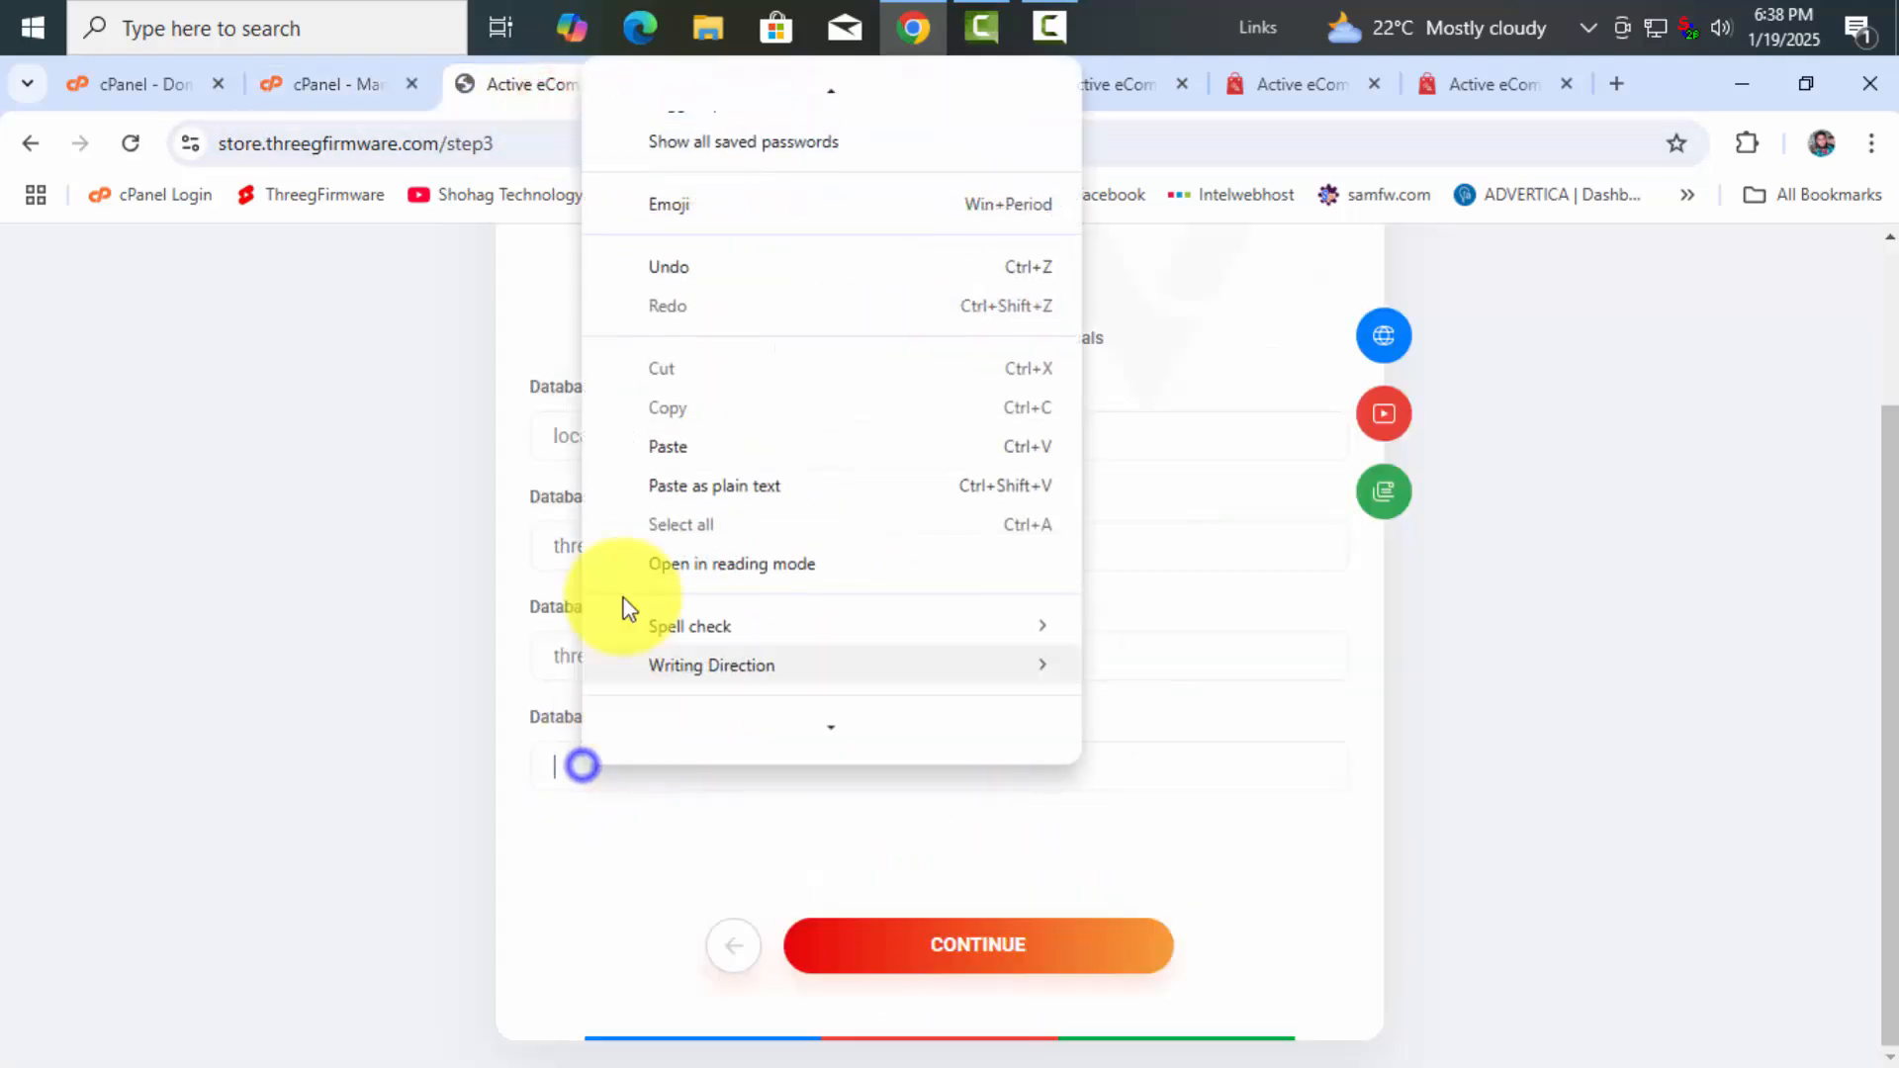
left_click(673, 447)
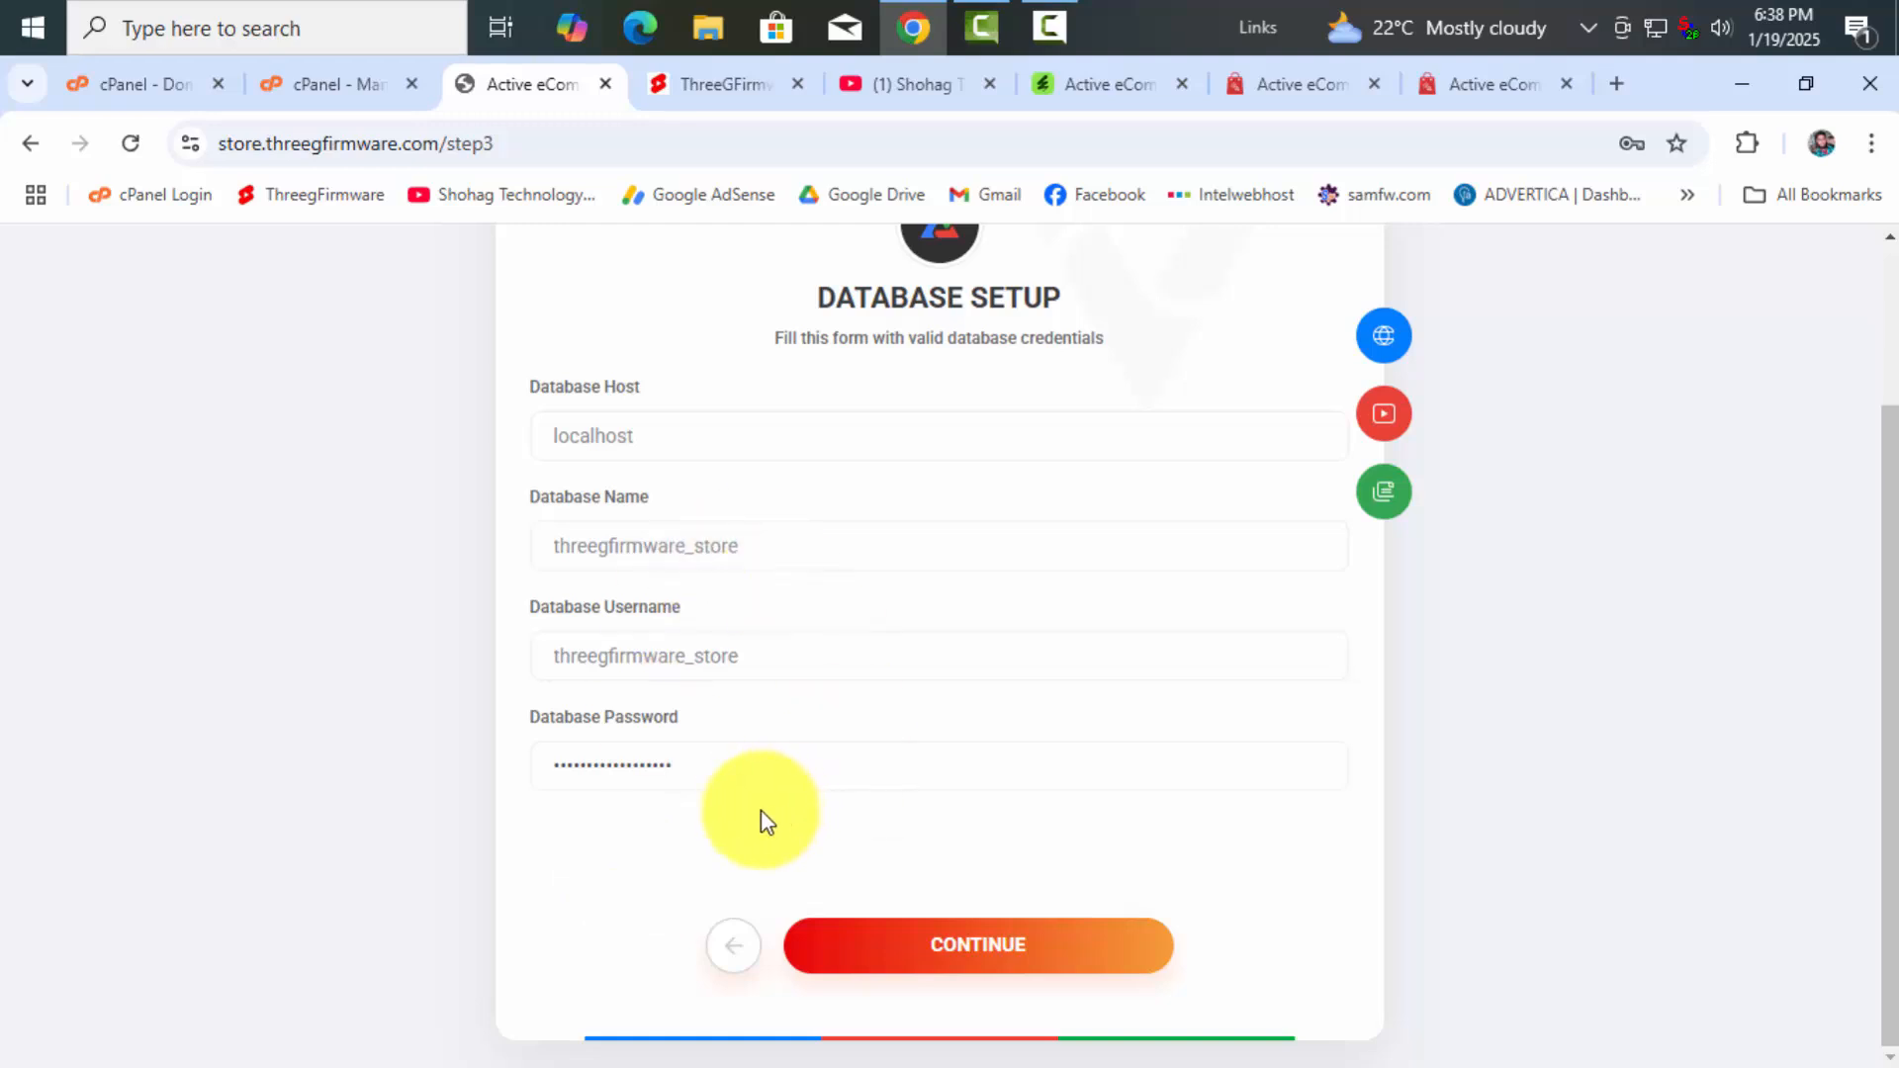
scroll(1021, 925, "up", 2)
scroll(1021, 911, "down", 2)
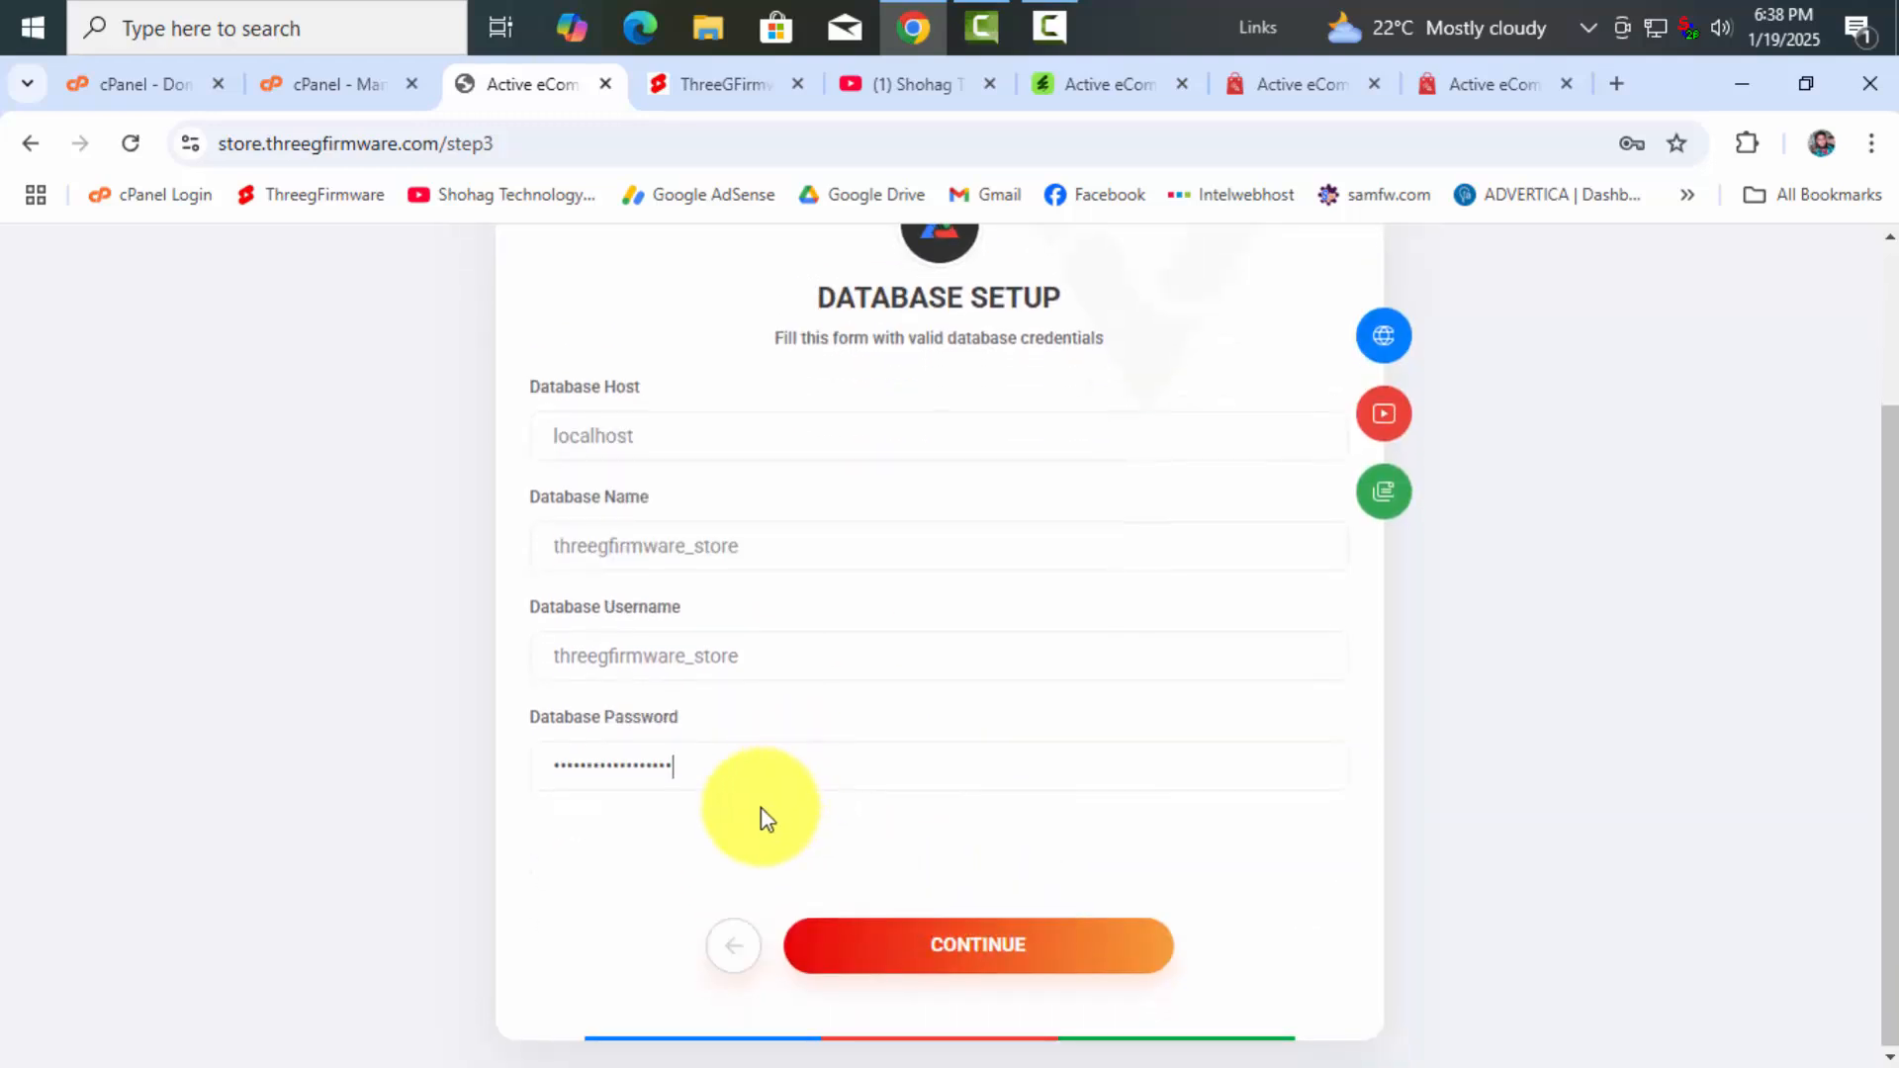
left_click(1742, 84)
Paste the generated database password on a new line below the note in the text file
double_click(1192, 327)
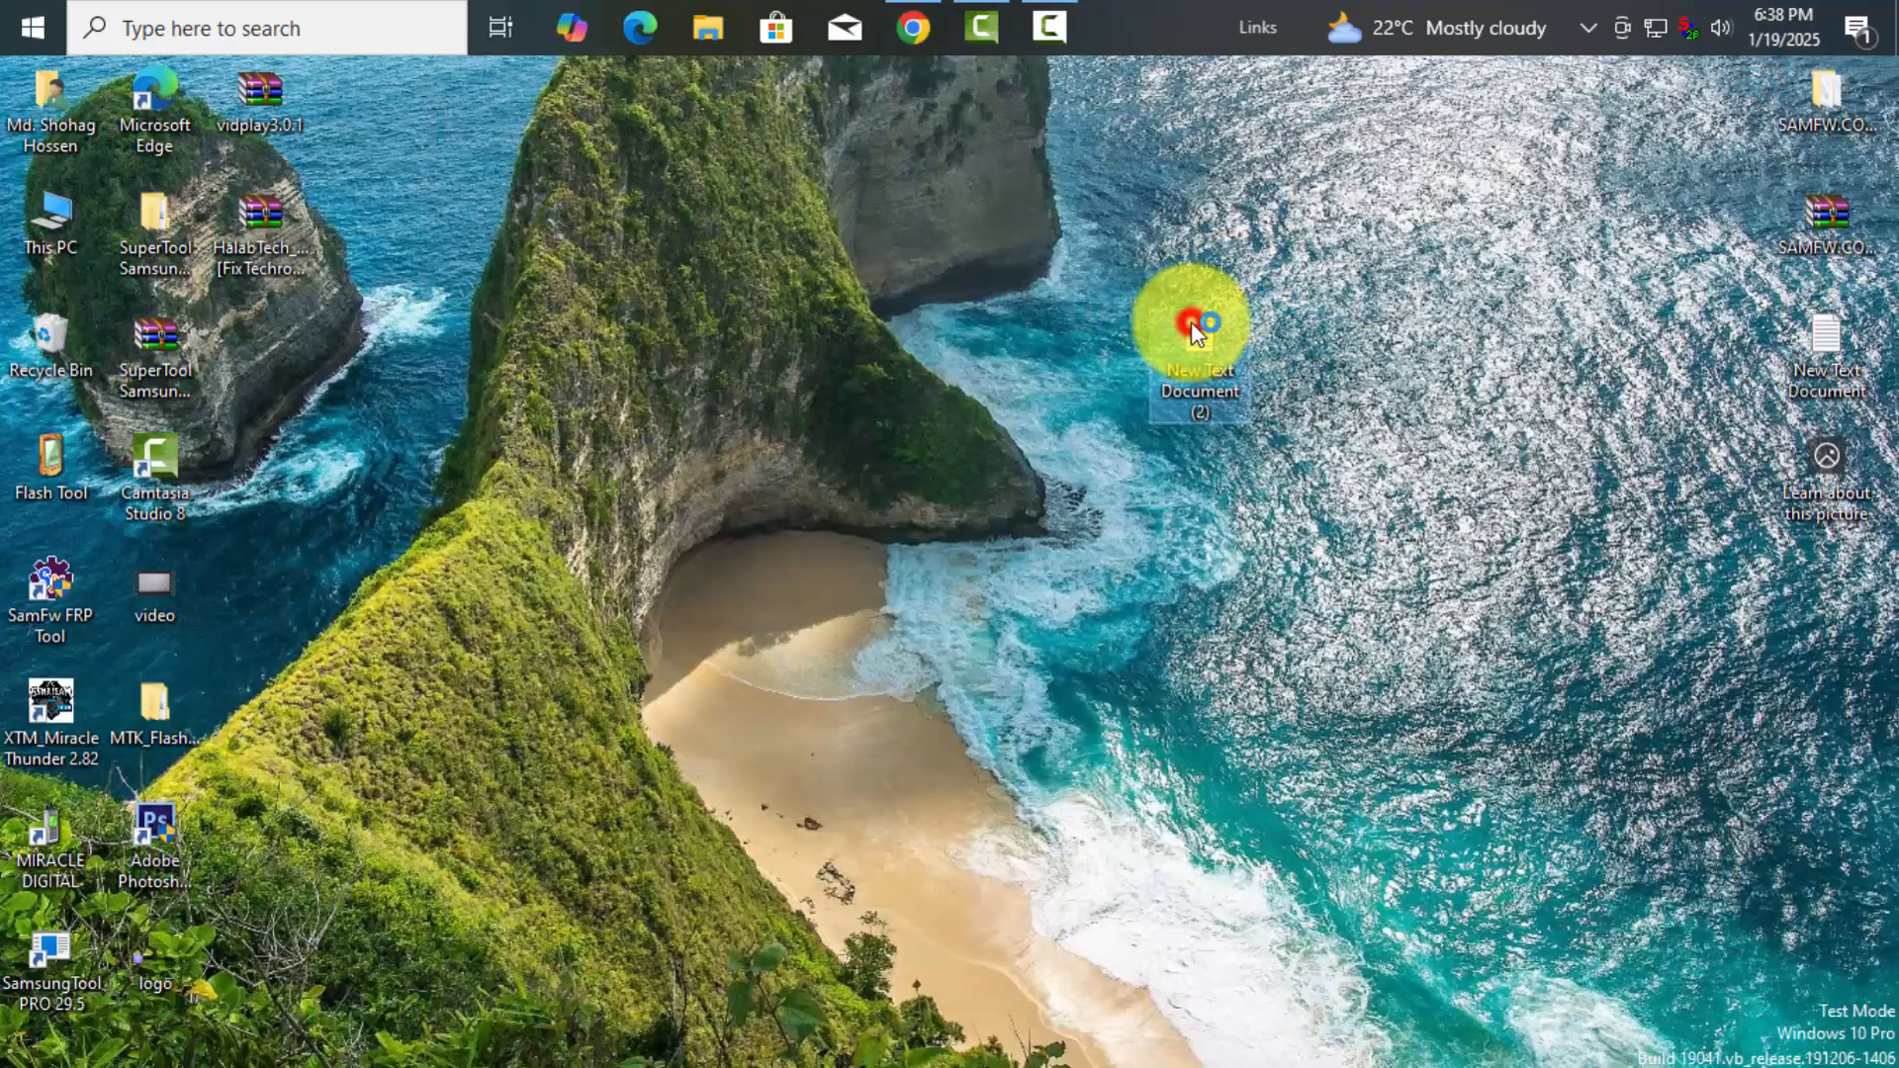
left_click(441, 237)
left_click_drag(1691, 212, 1713, 193)
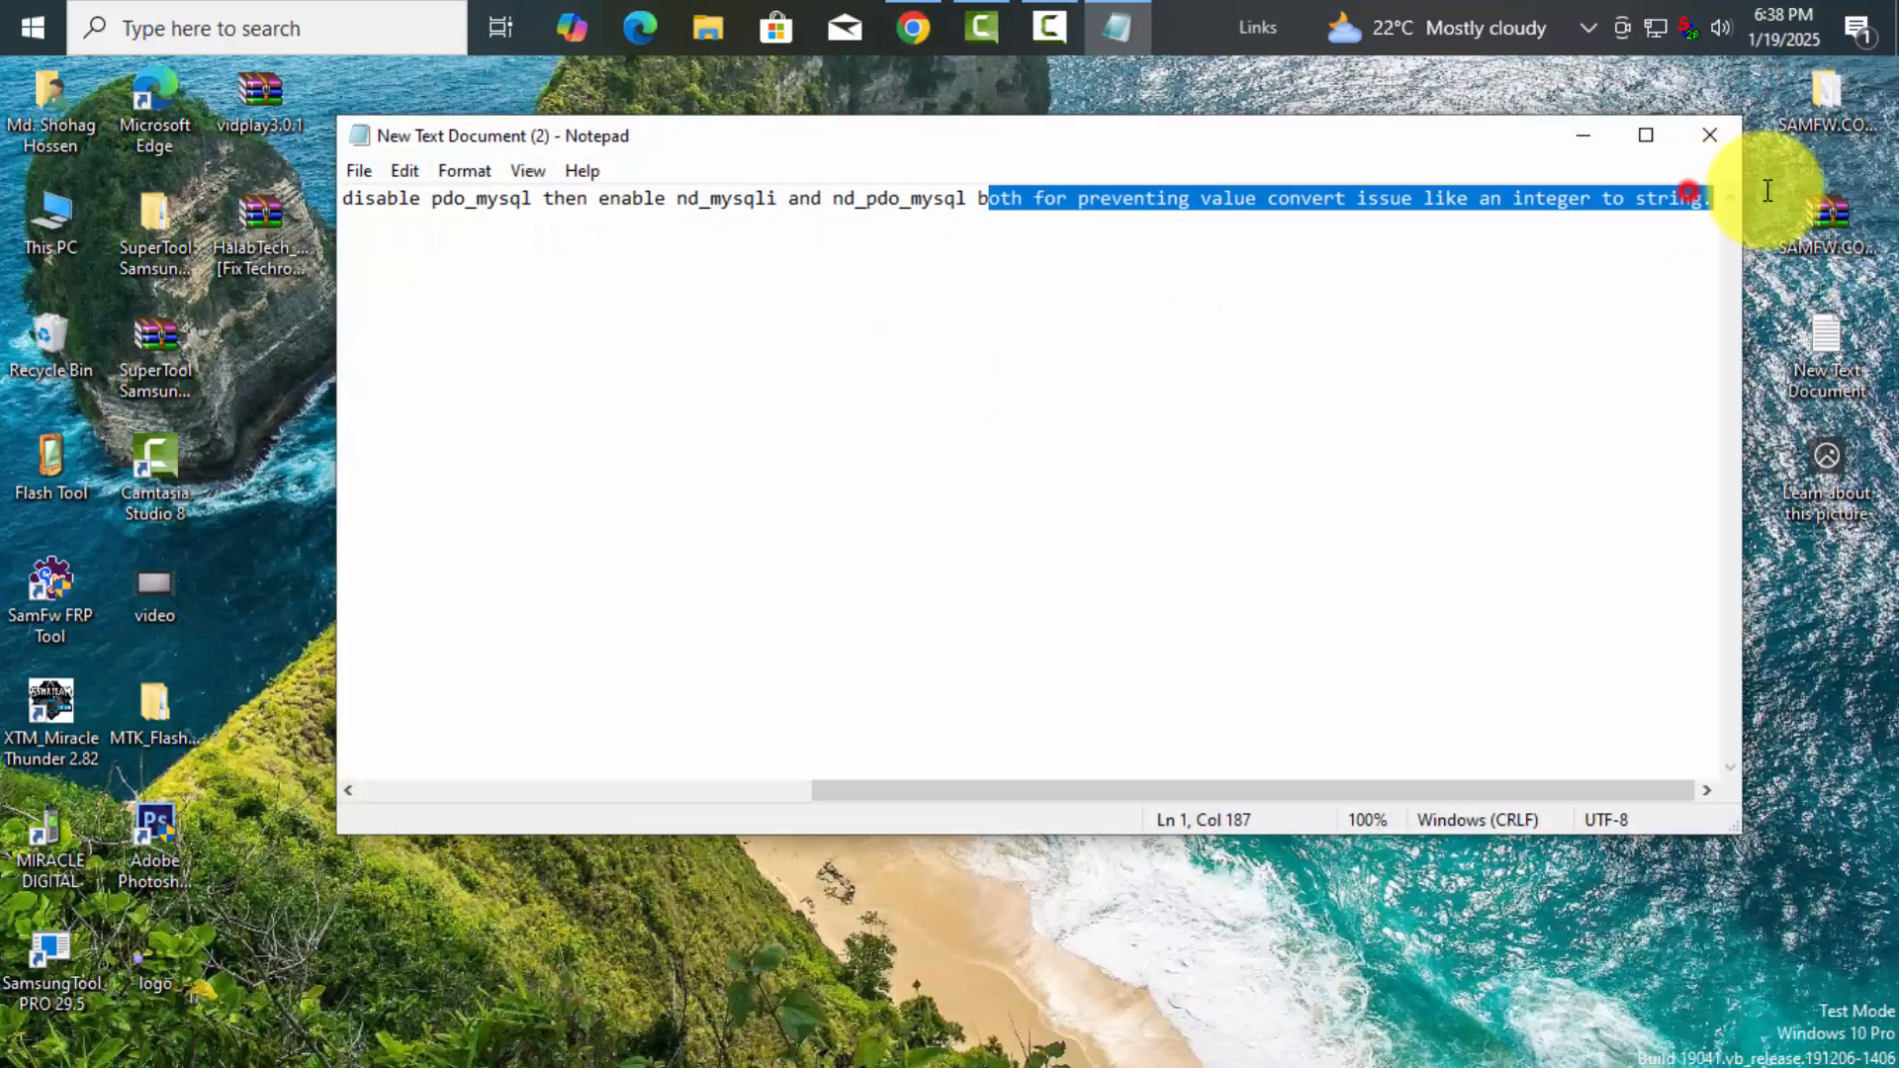
left_click(1712, 202)
key("Return")
key("Return")
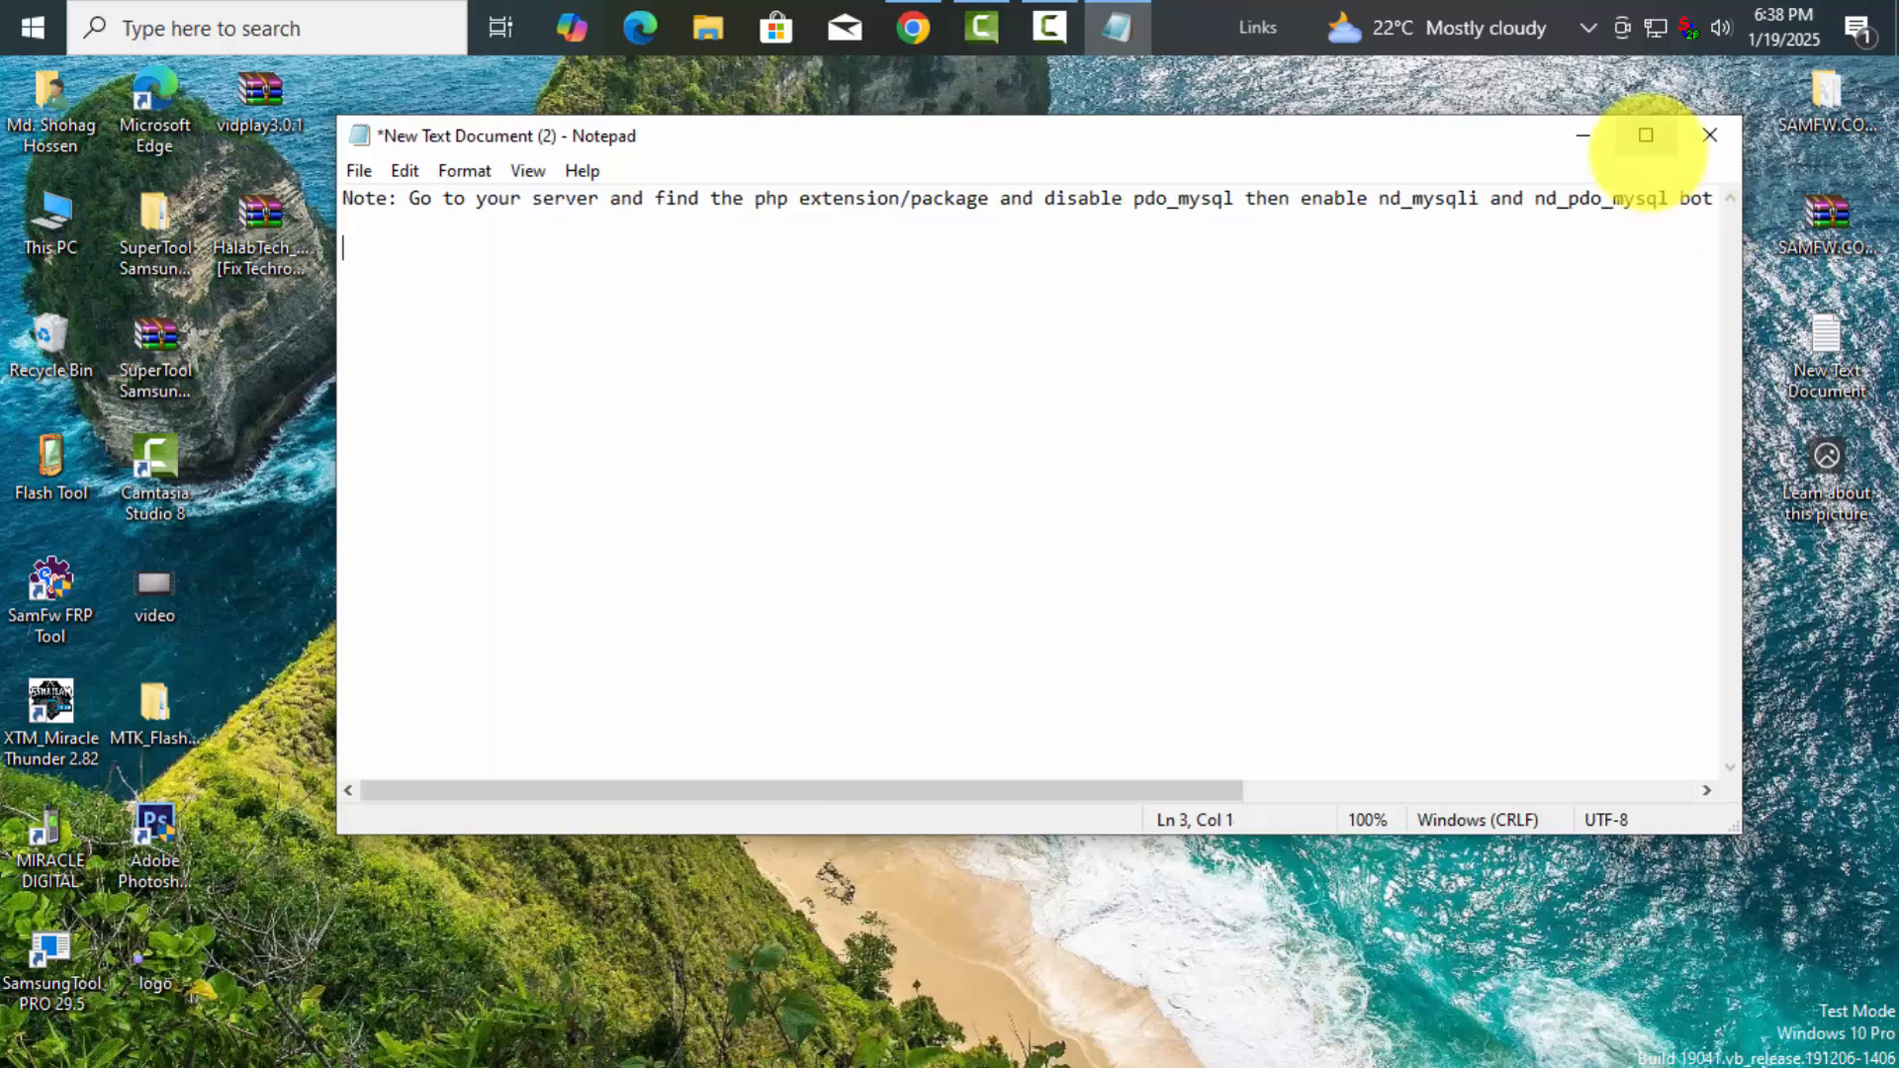
right_click(414, 249)
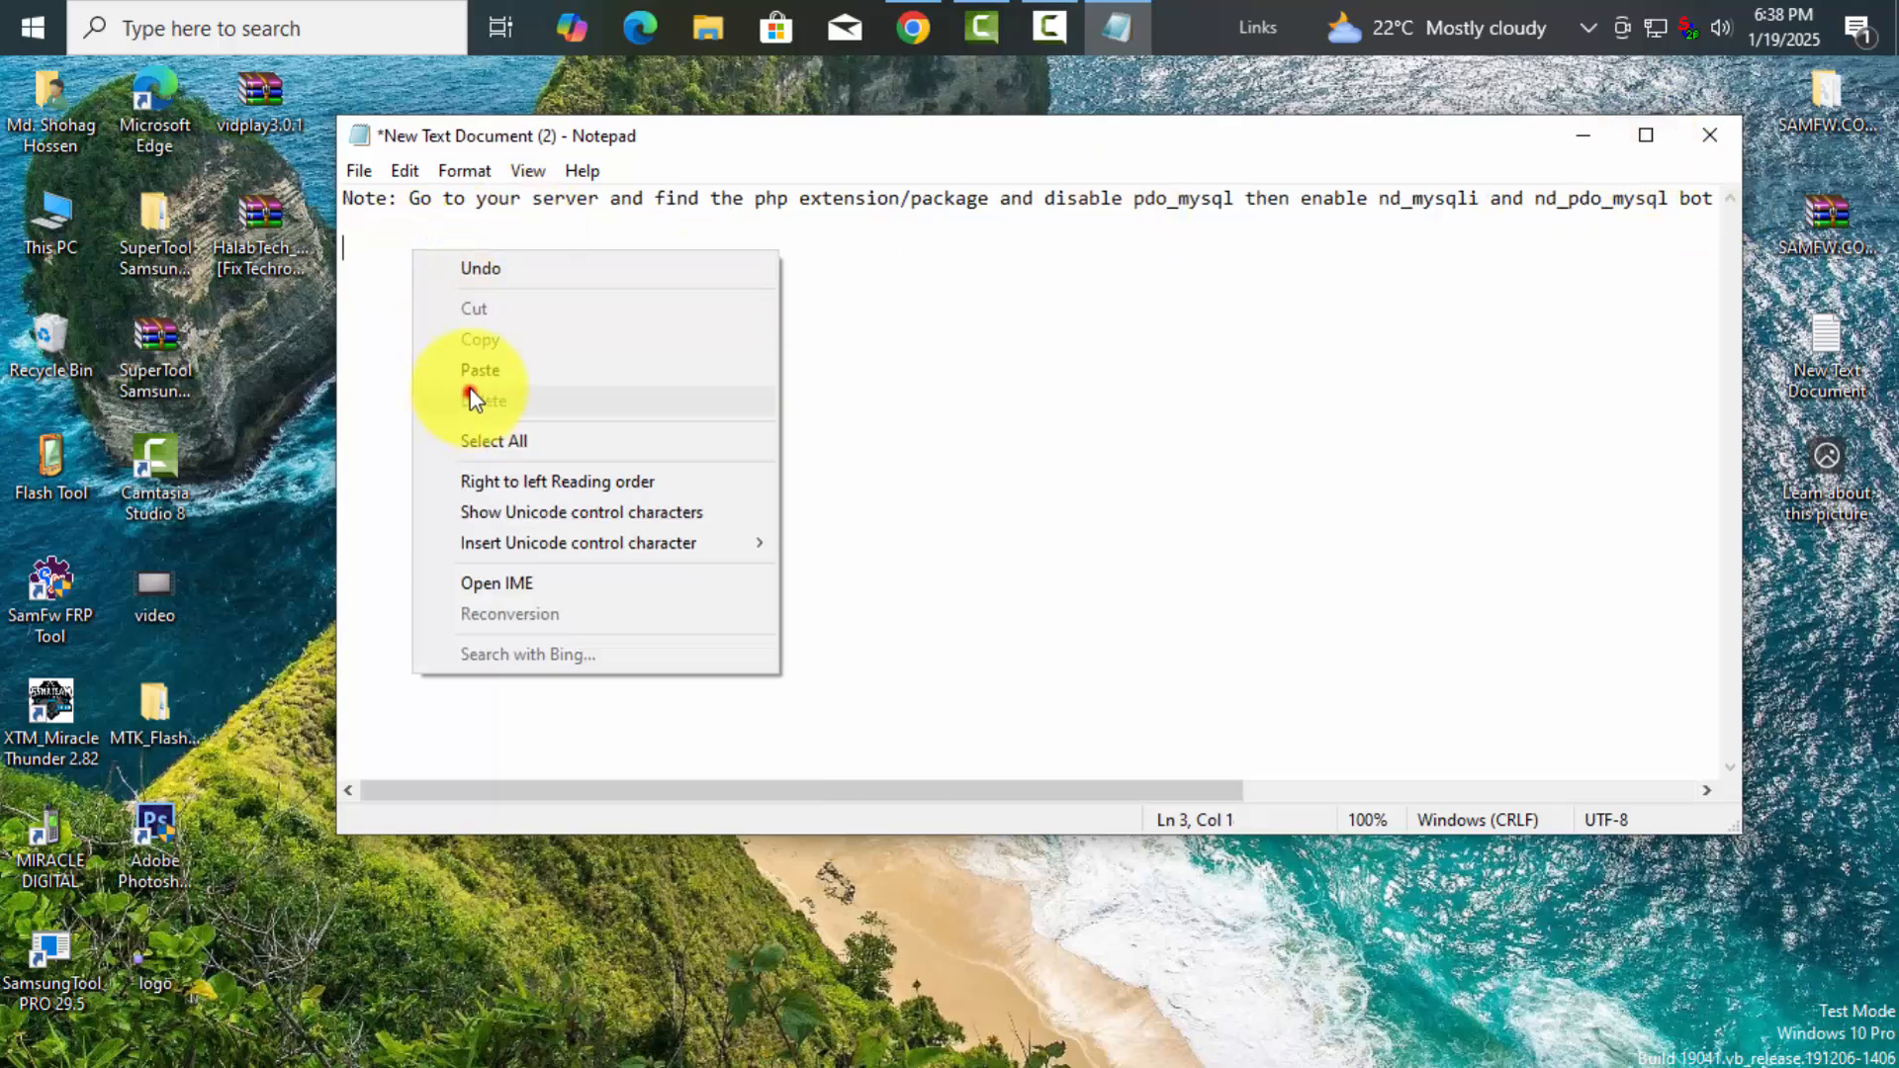
left_click(481, 372)
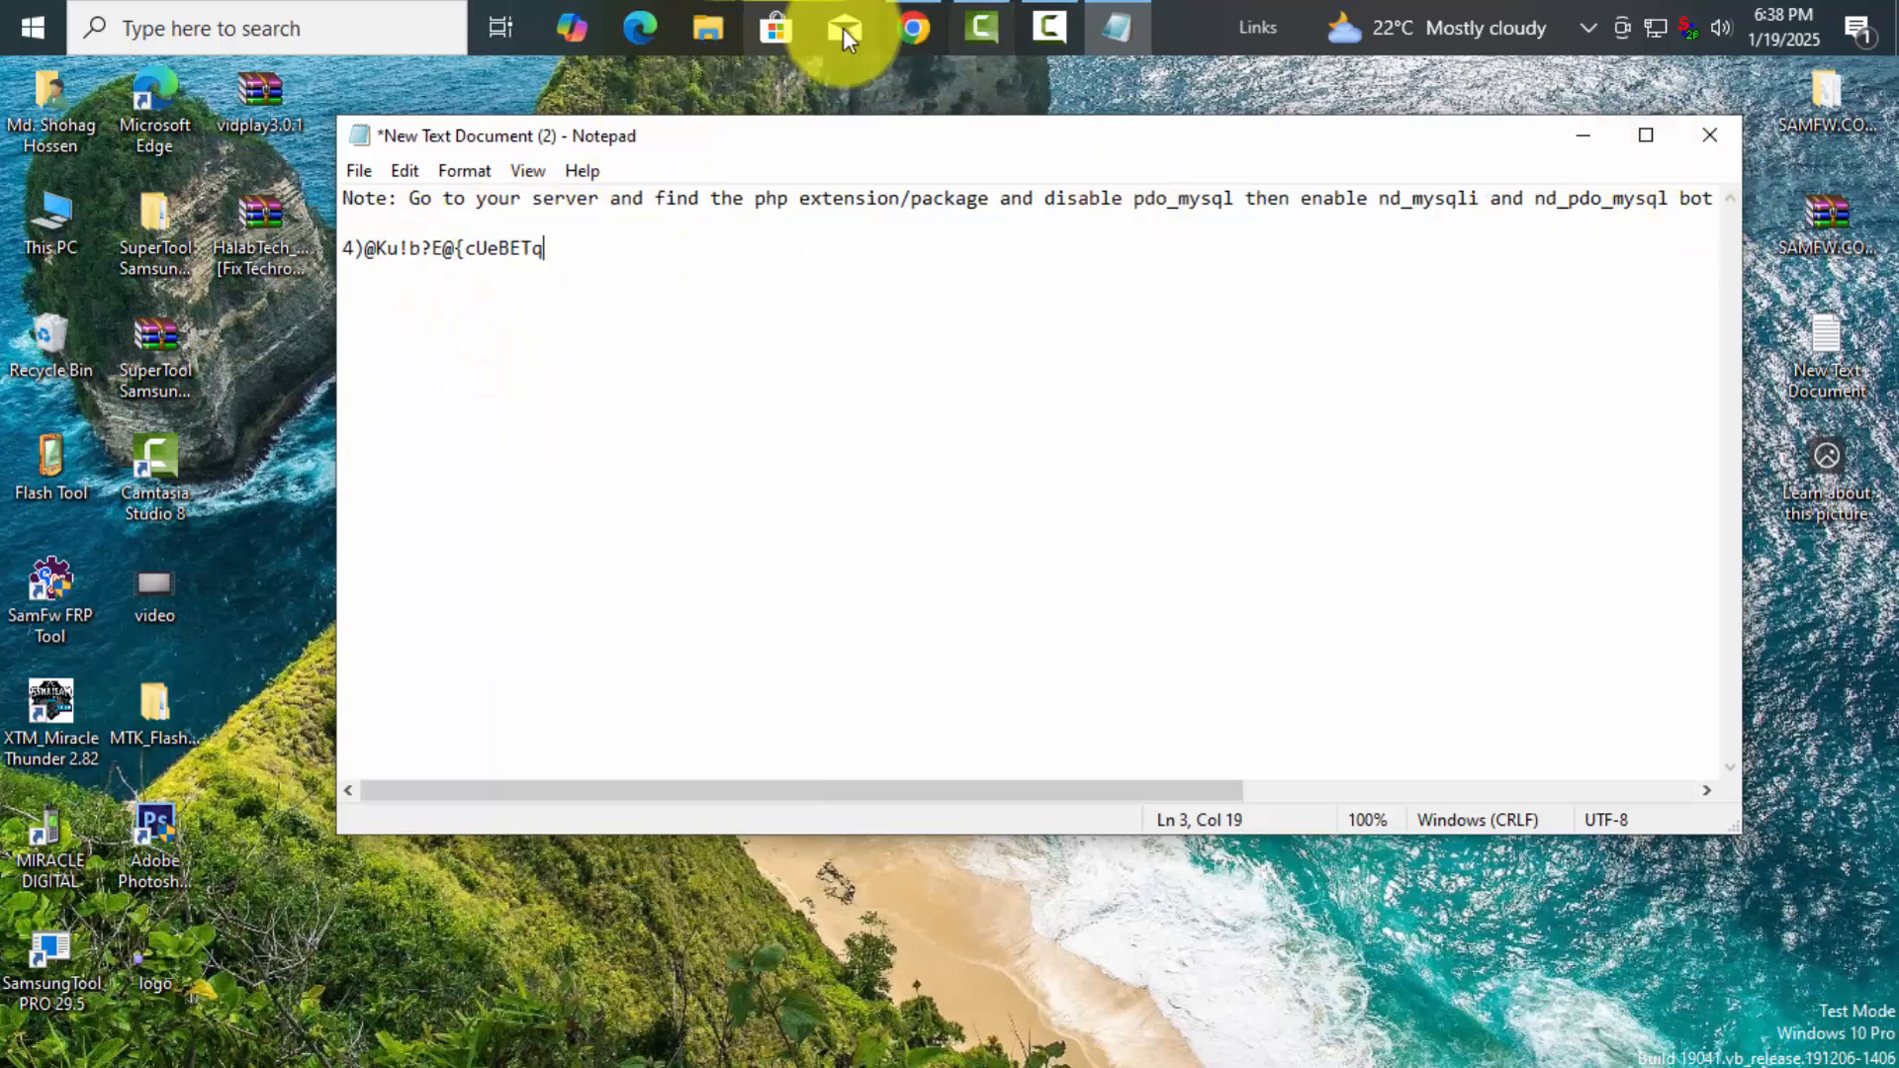
In cPanel's password generator, confirm the password was copied safely
left_click(913, 29)
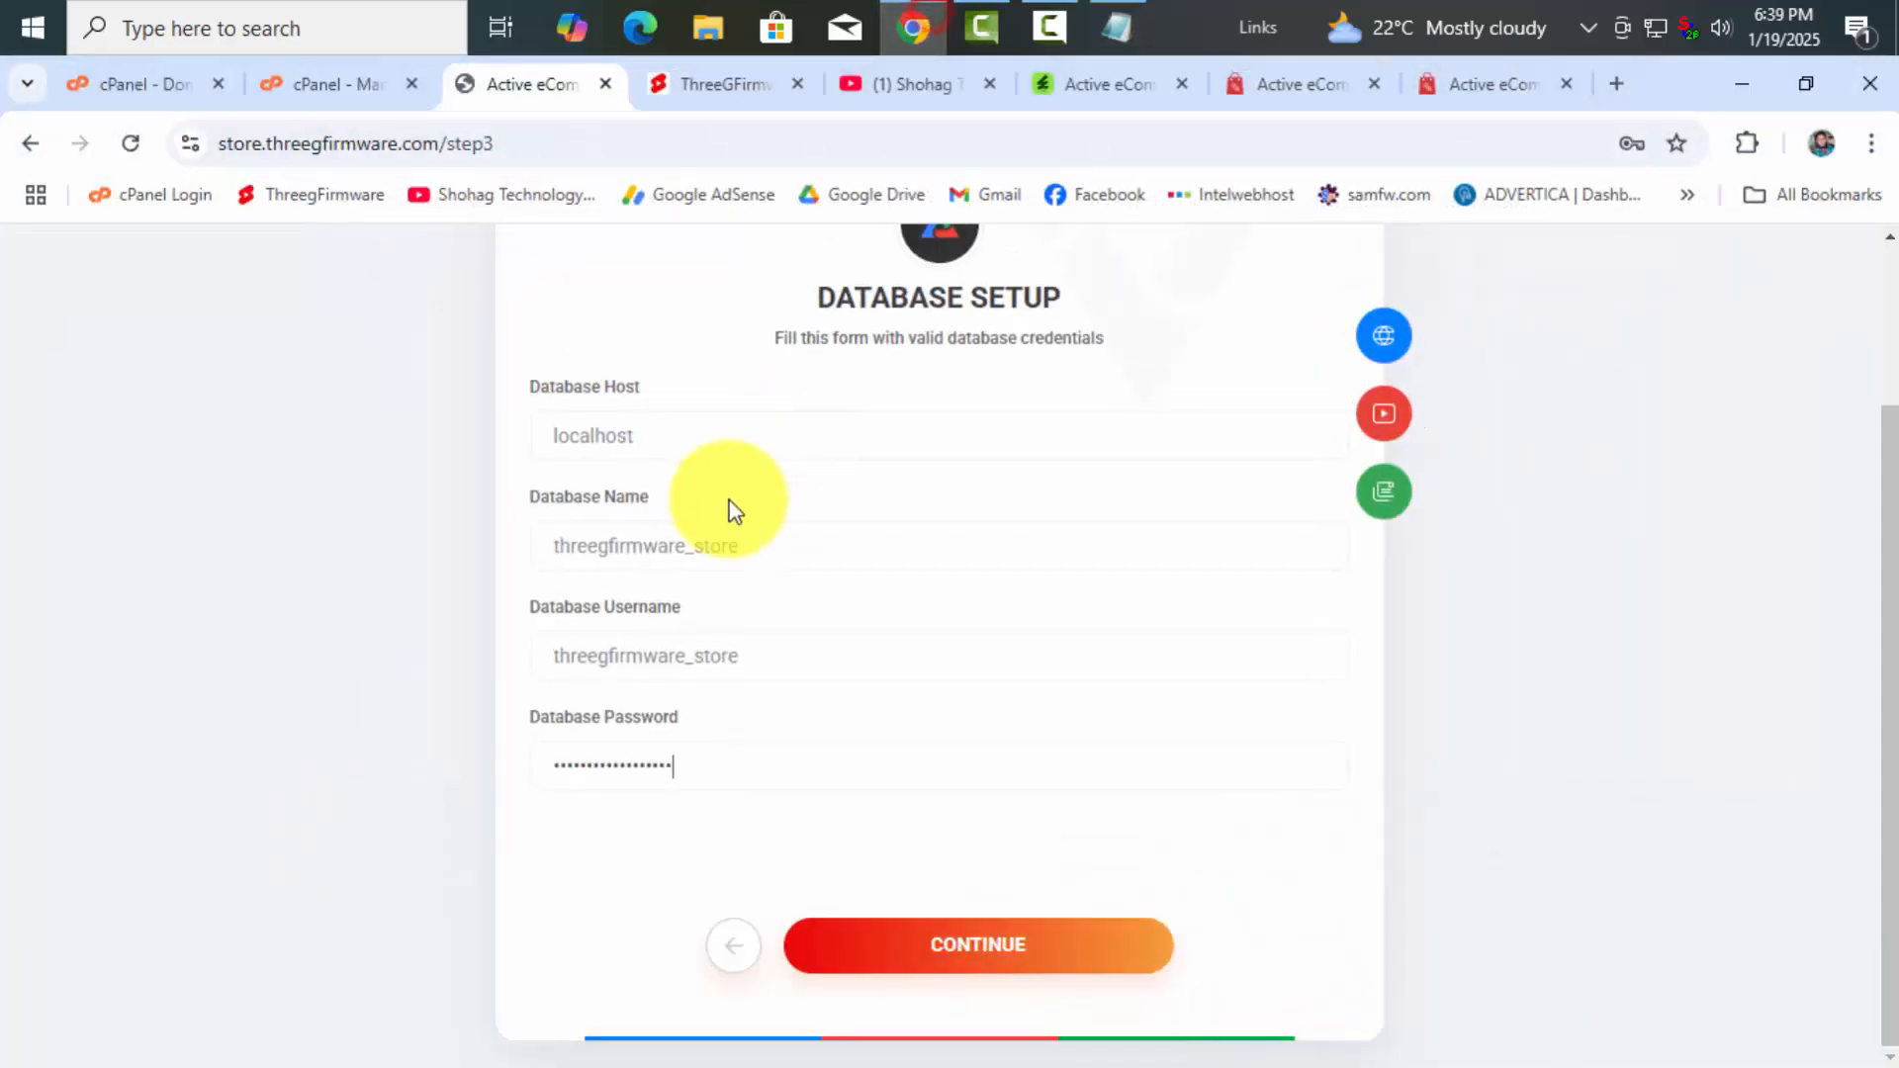
left_click(340, 97)
left_click(1084, 605)
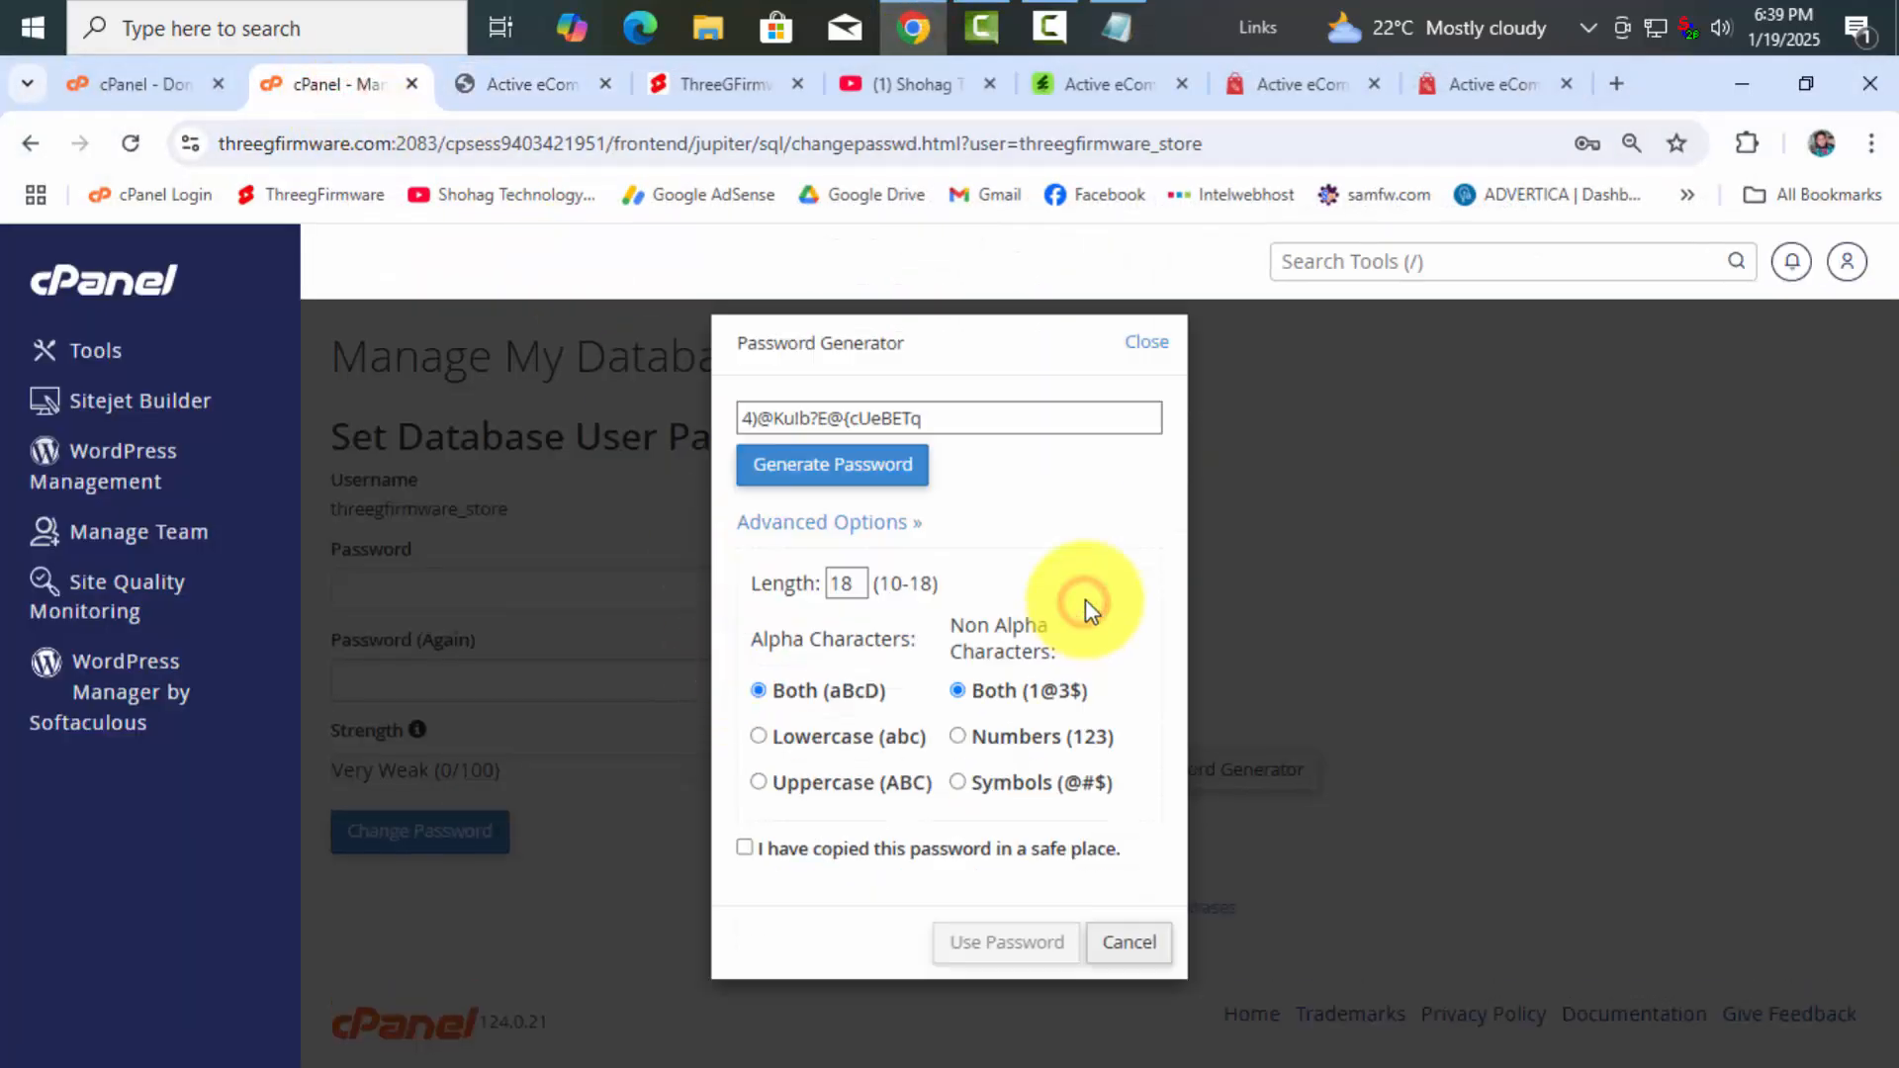
left_click(743, 849)
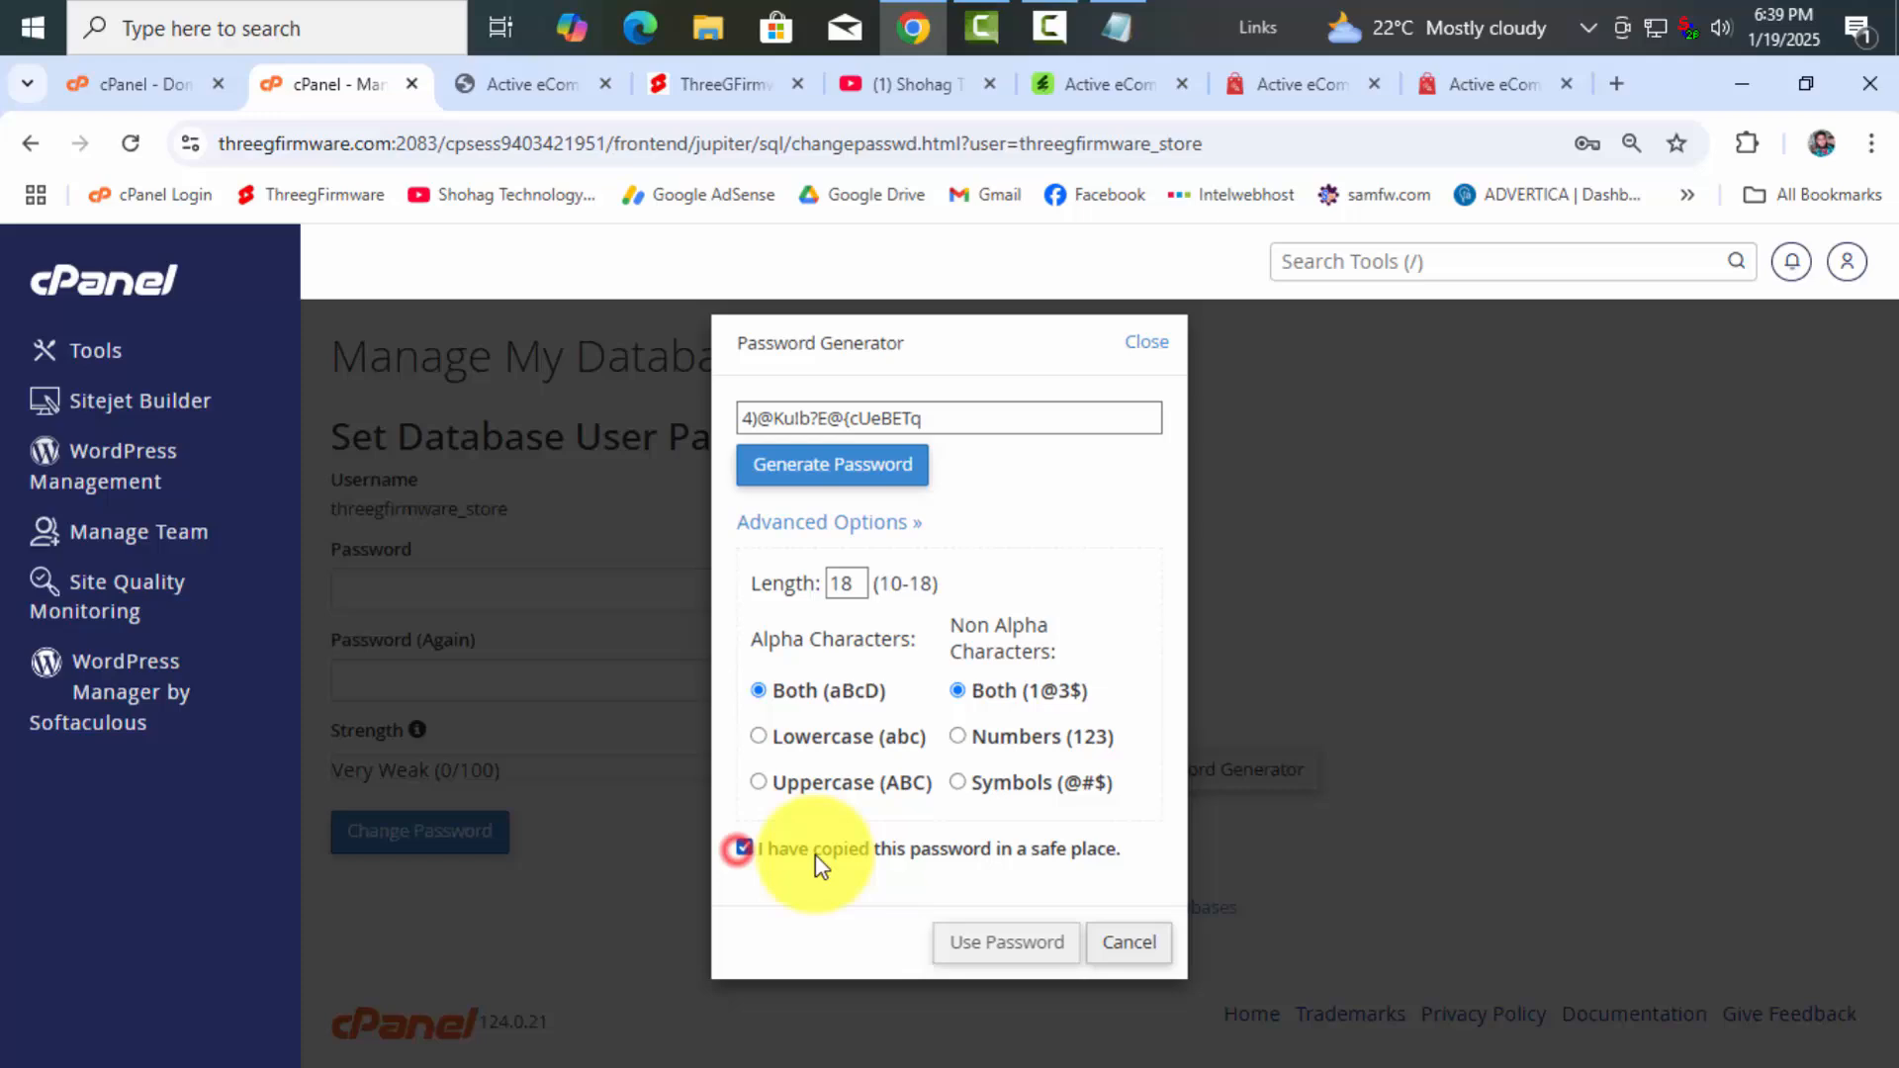
Apply the generated password to database user threegfirmware_store and confirm the success message
left_click(1005, 942)
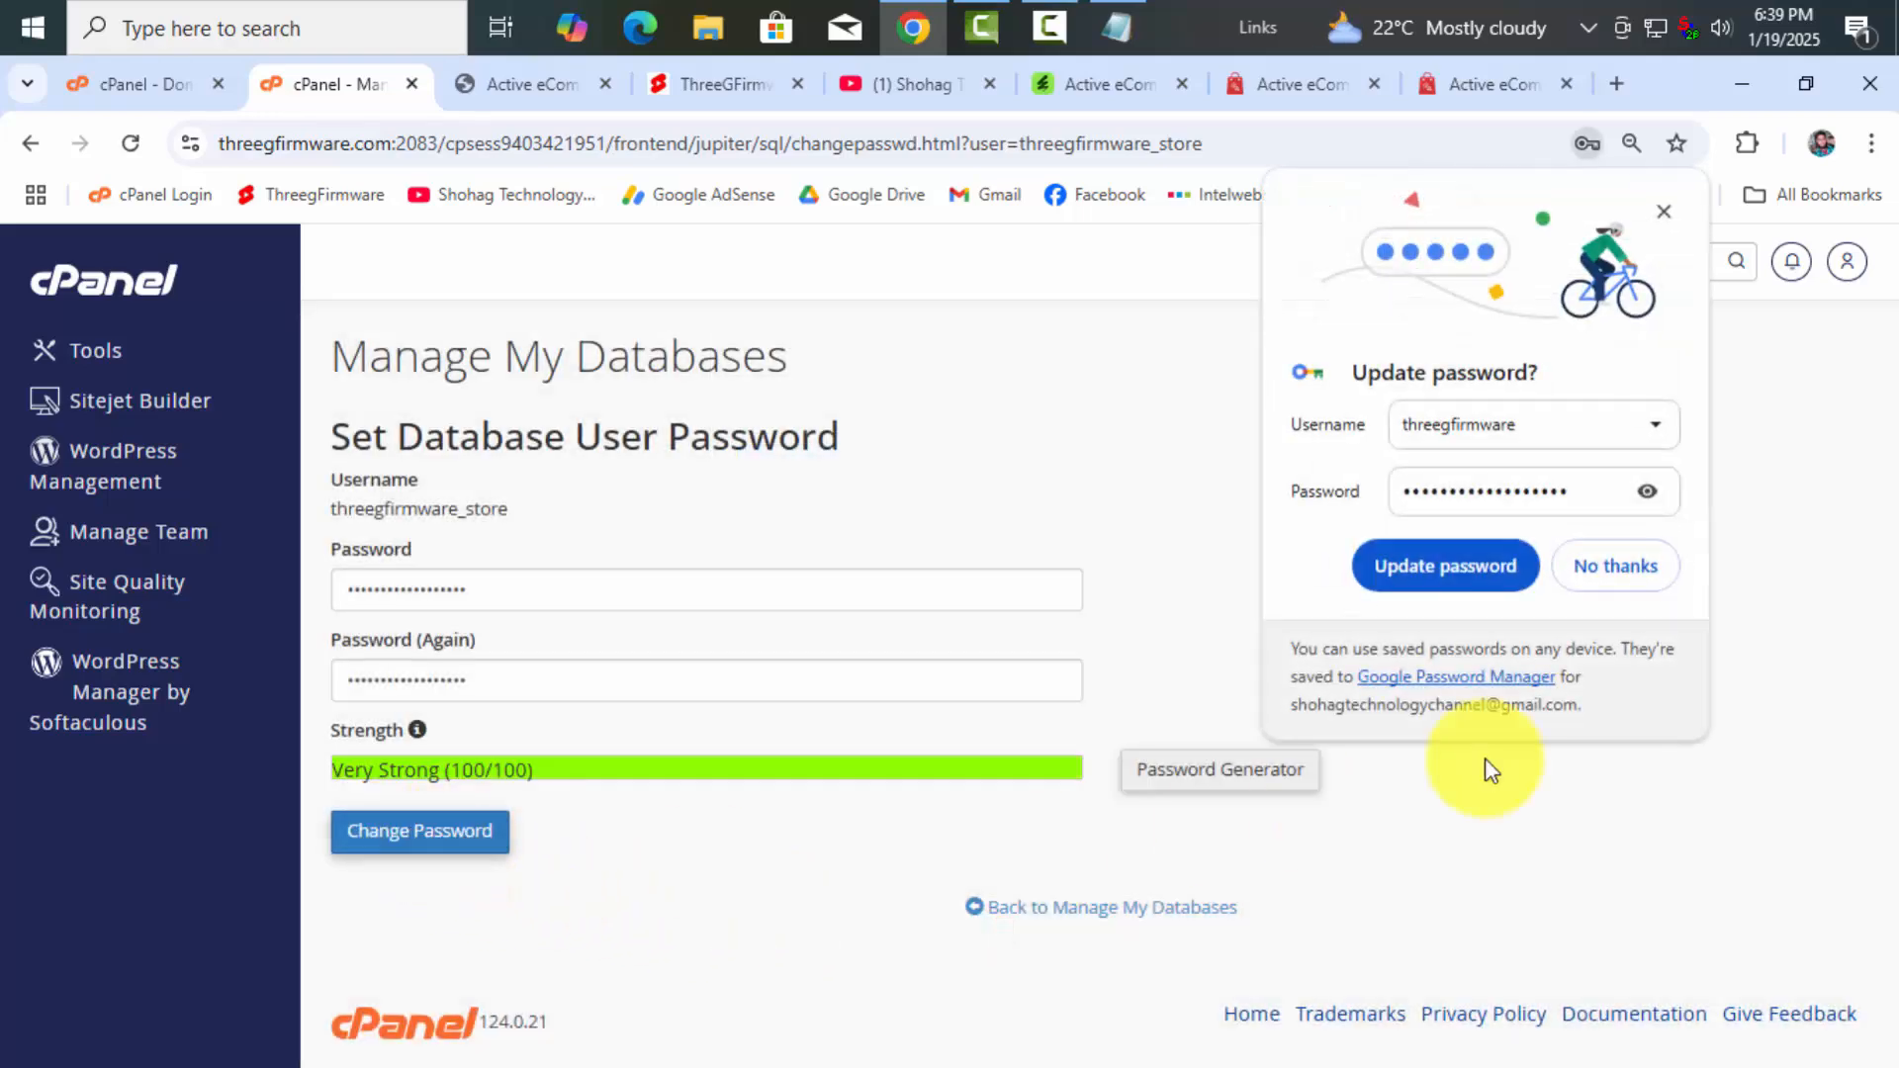
left_click(1615, 565)
left_click(426, 831)
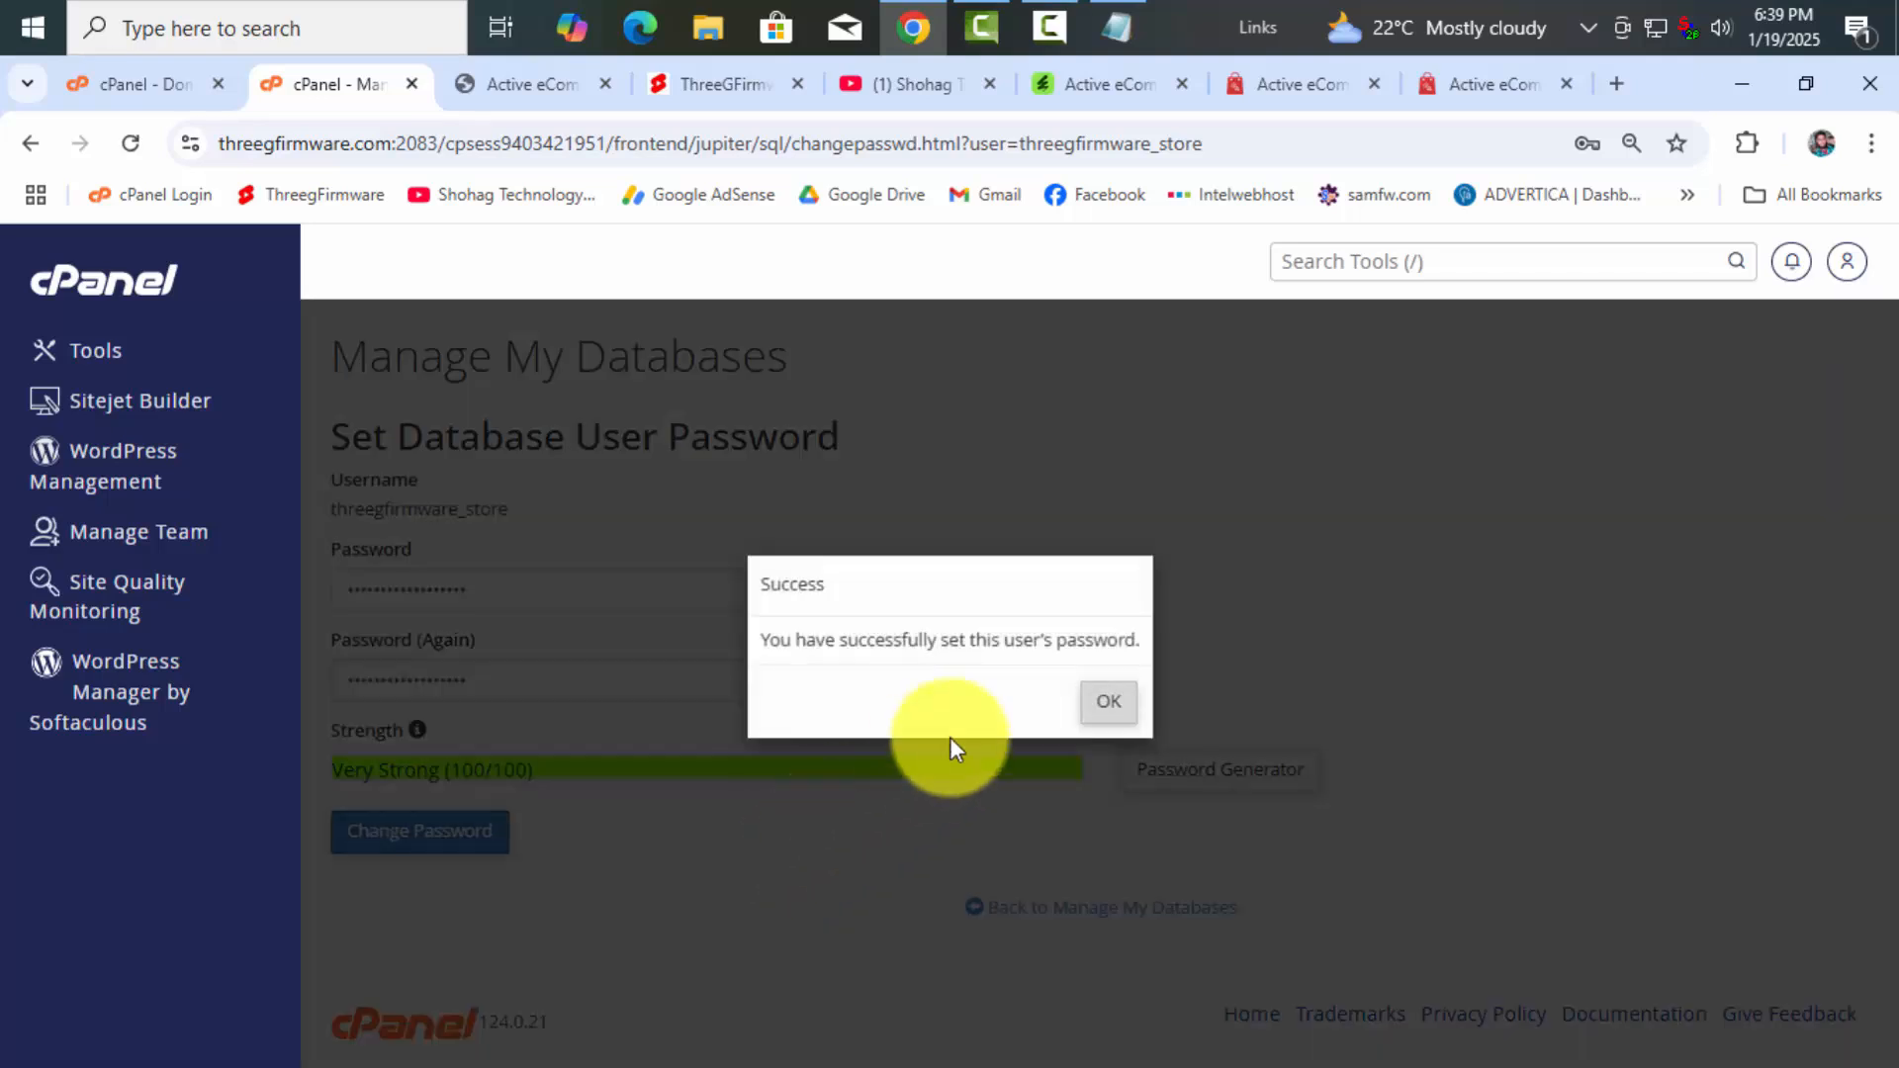
left_click(1109, 701)
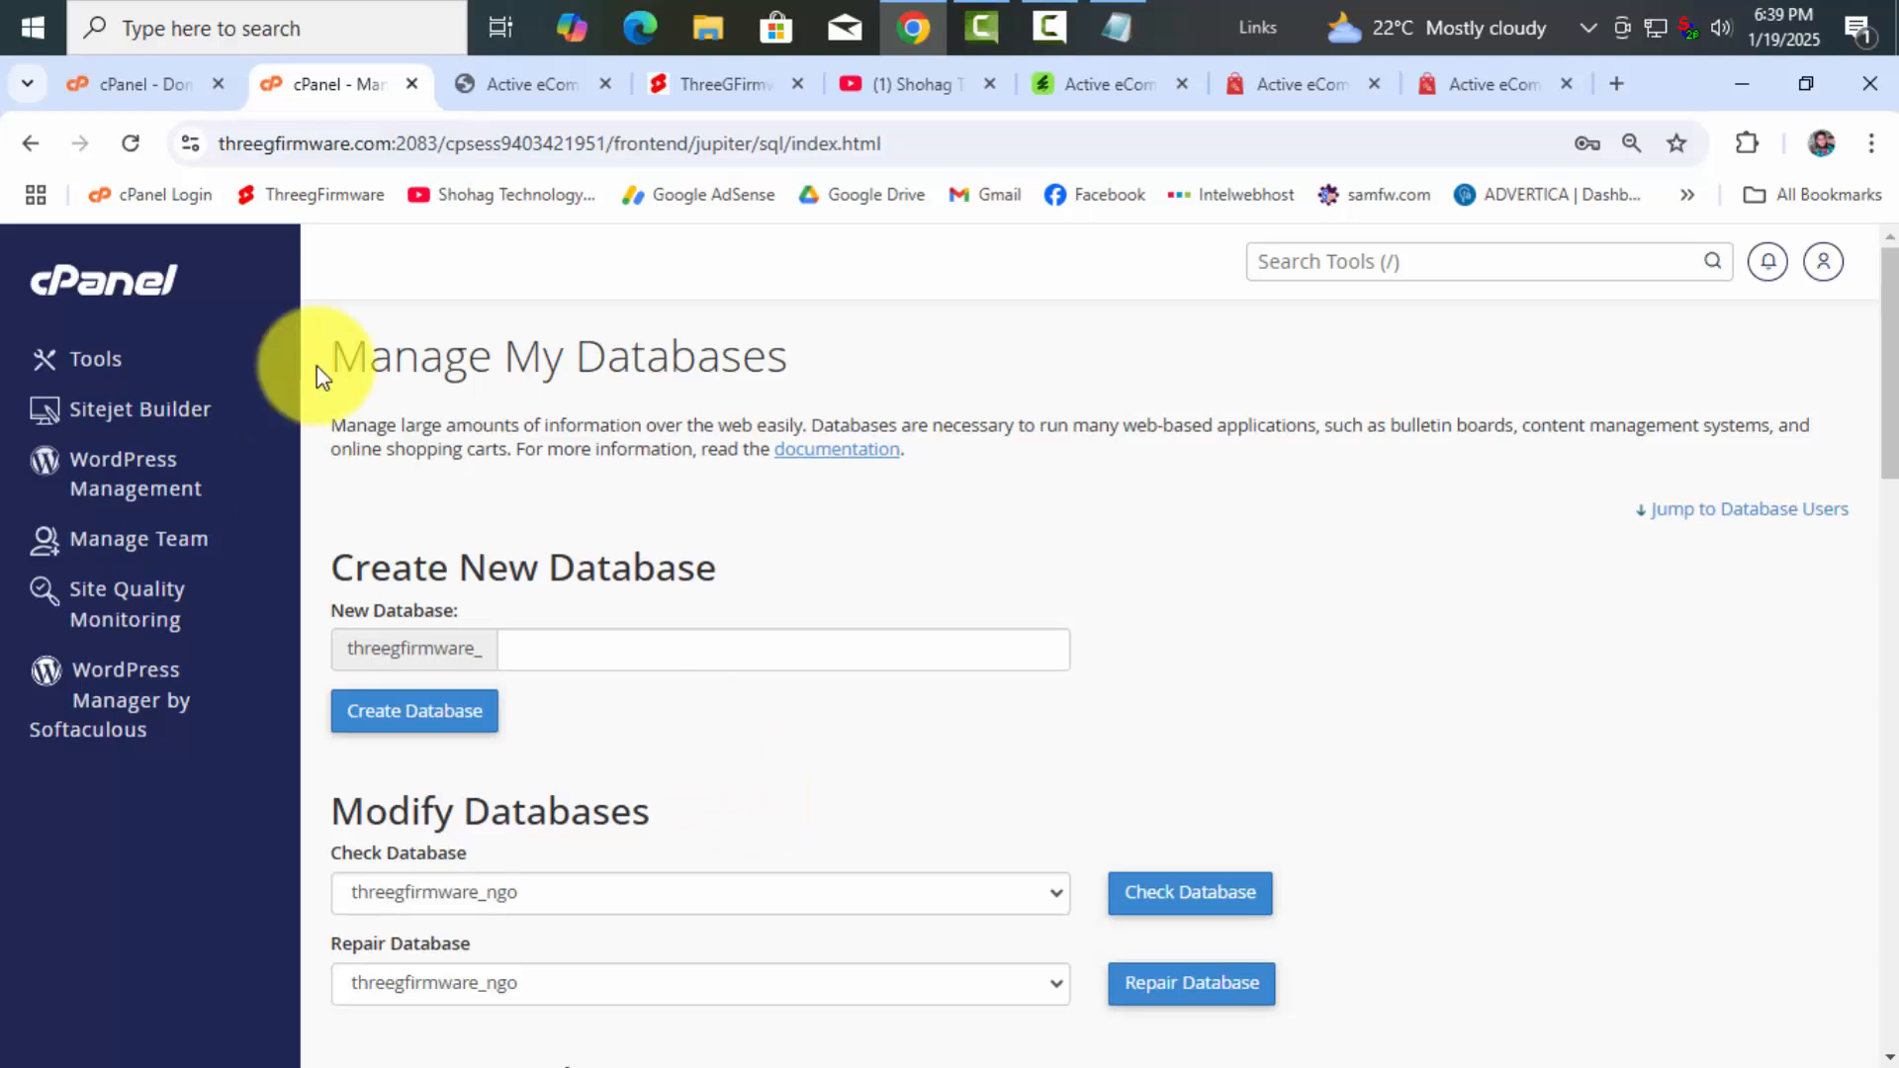
Submit the database credentials in the installer without saving the password in the browser
left_click(539, 85)
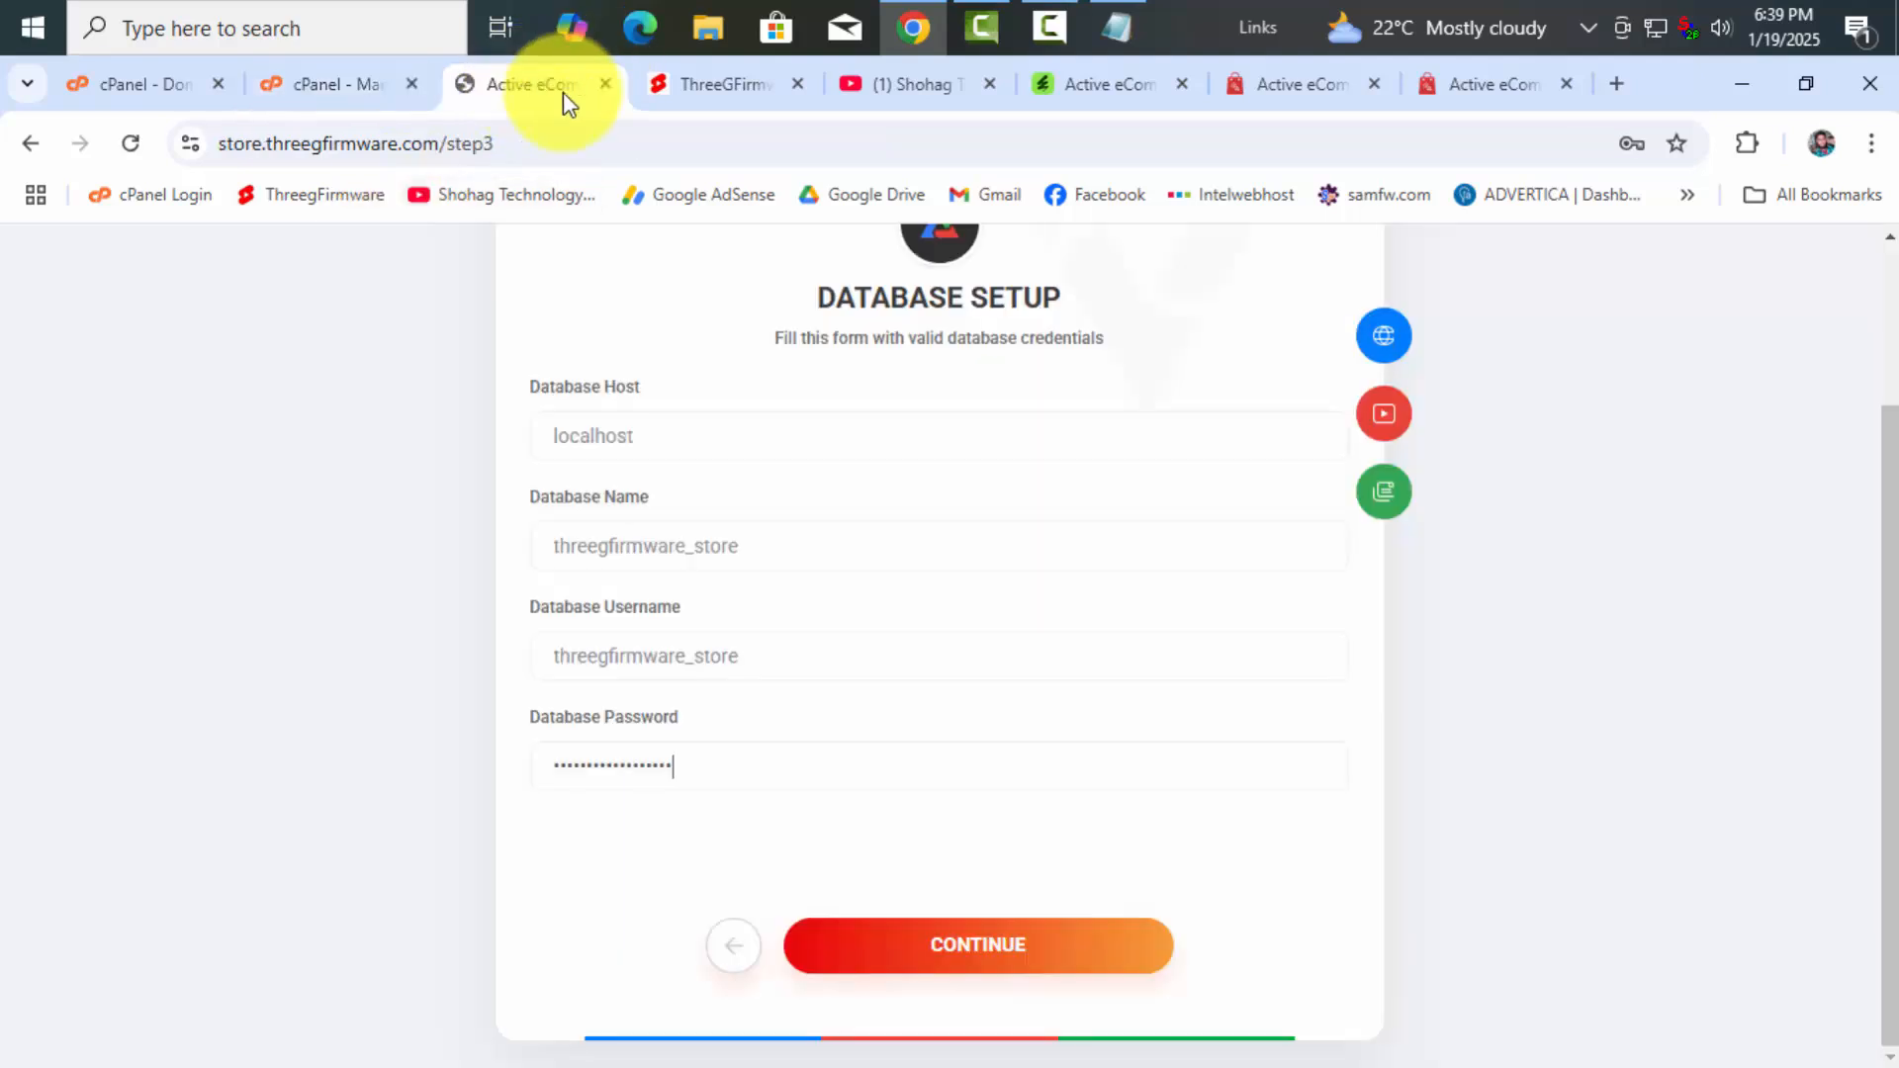
left_click(959, 944)
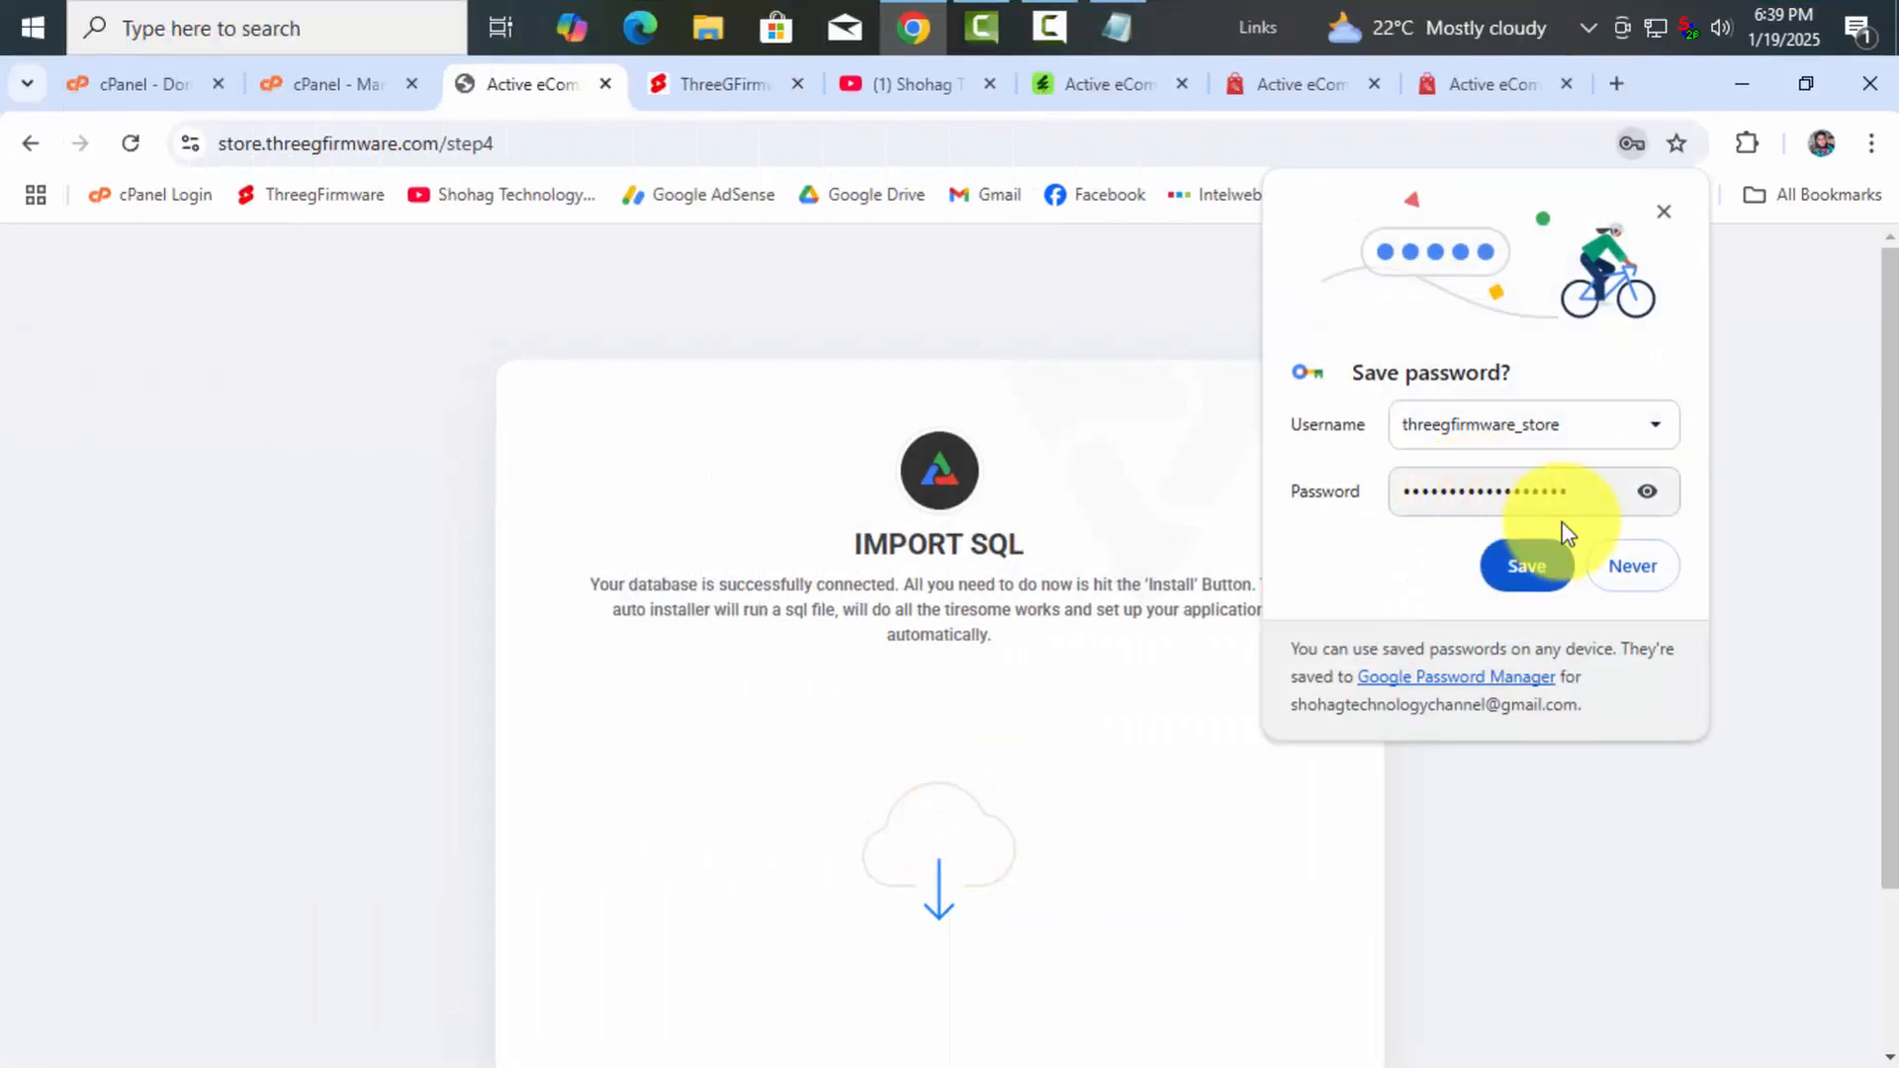
left_click(1639, 567)
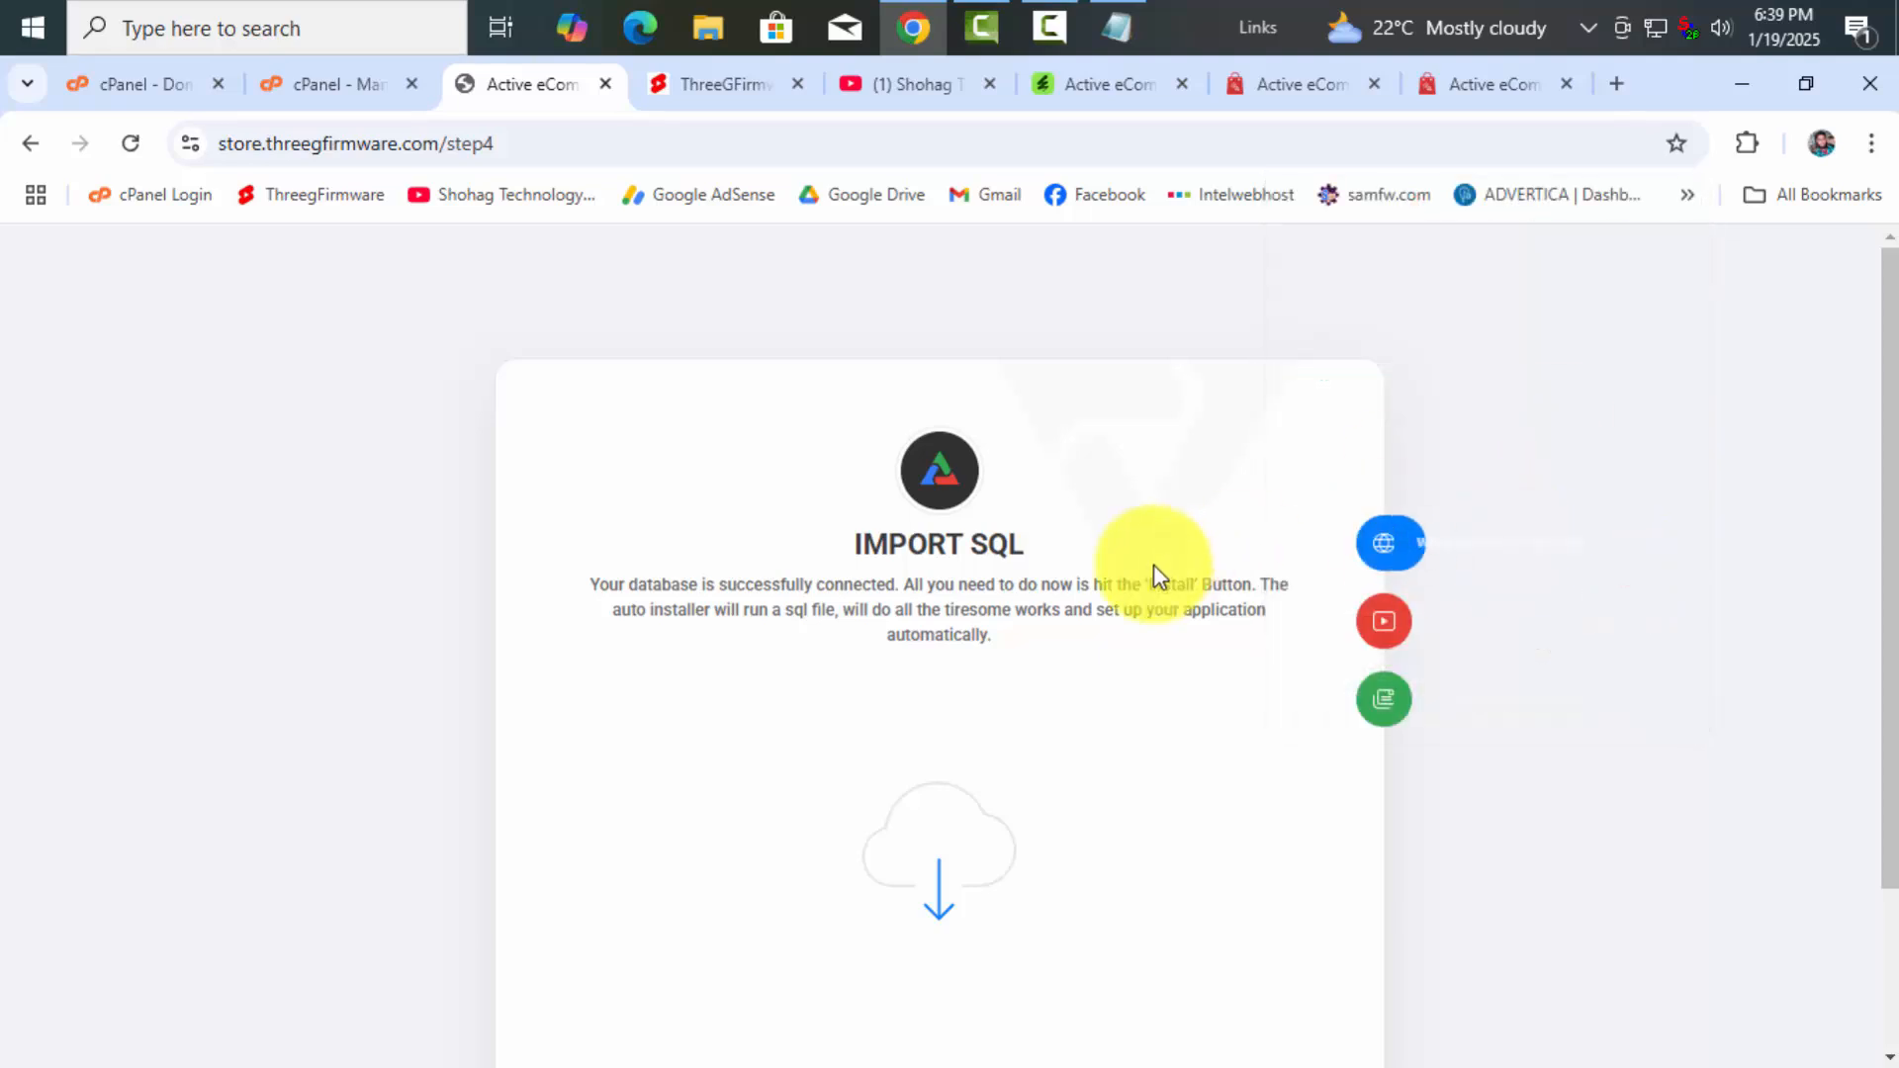
Review the database-connected Import SQL message and run the SQL import
scroll(1157, 633, "down", 2)
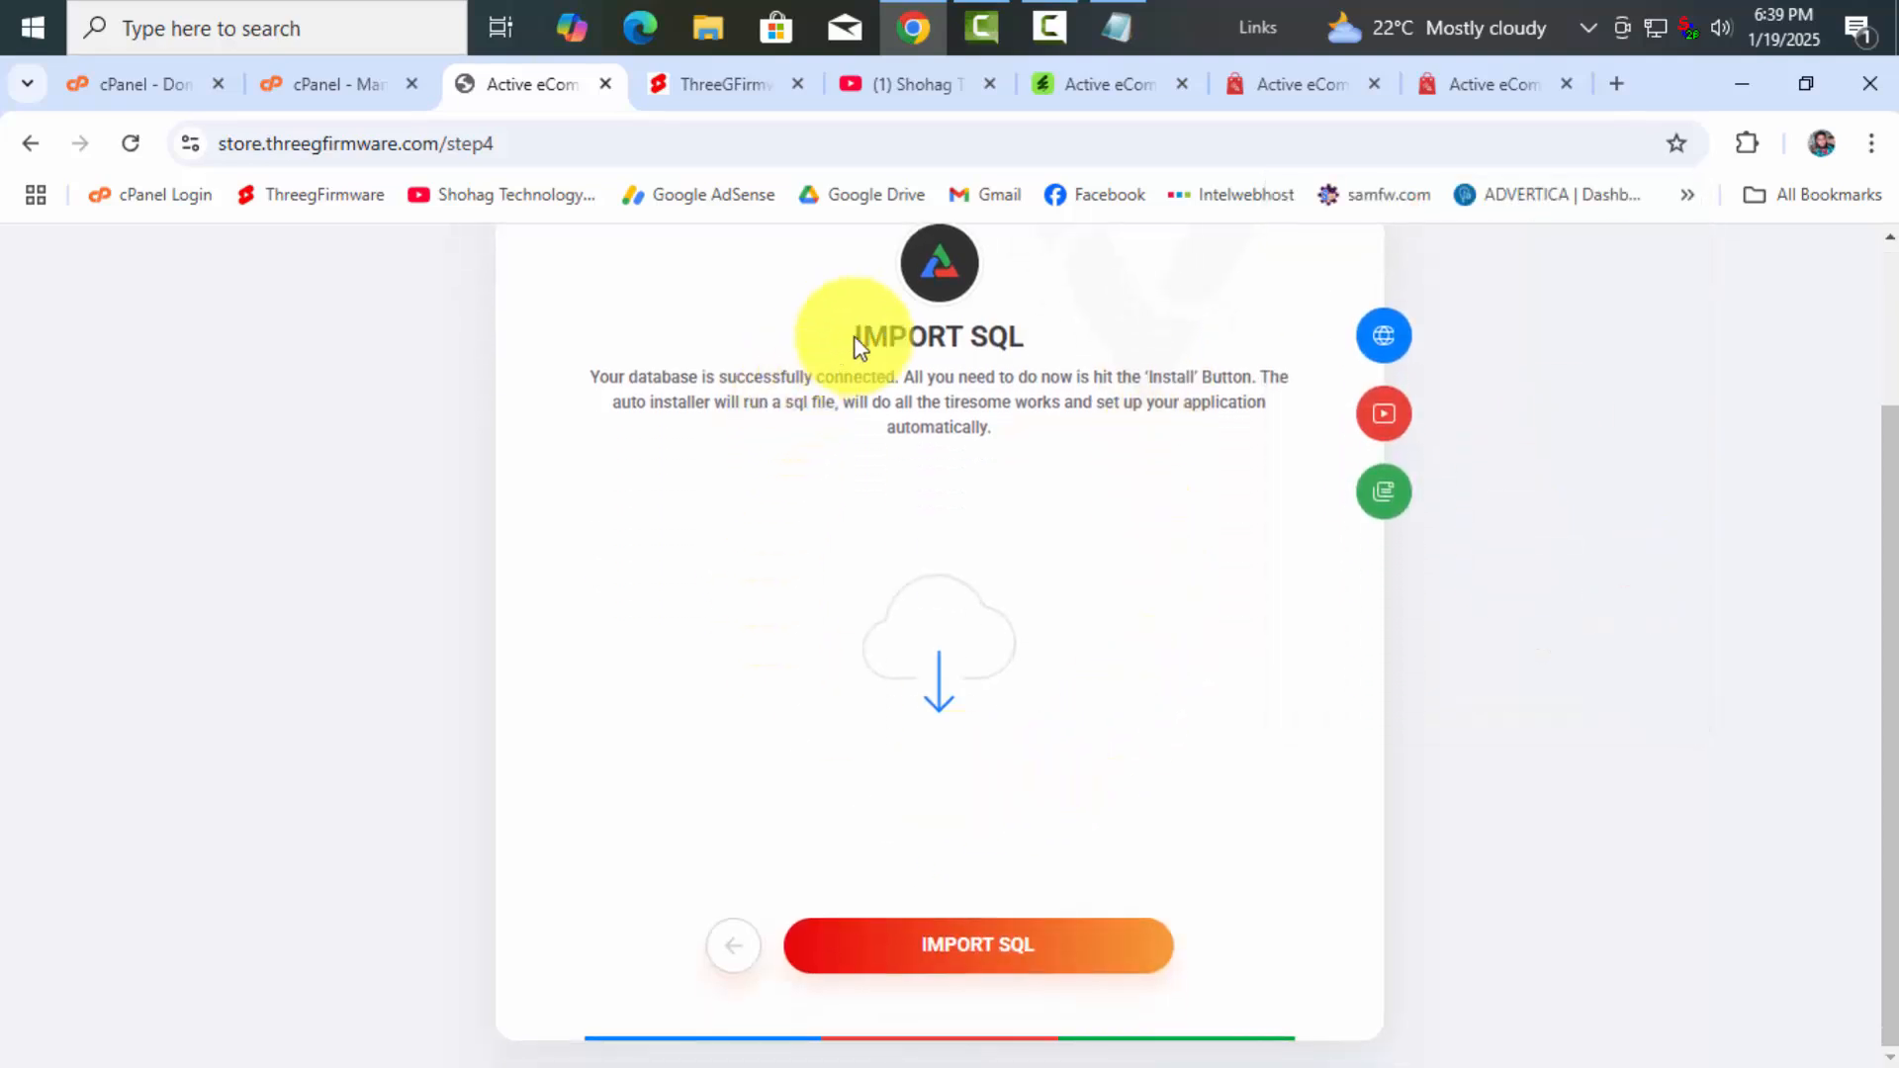
left_click_drag(863, 337, 1064, 341)
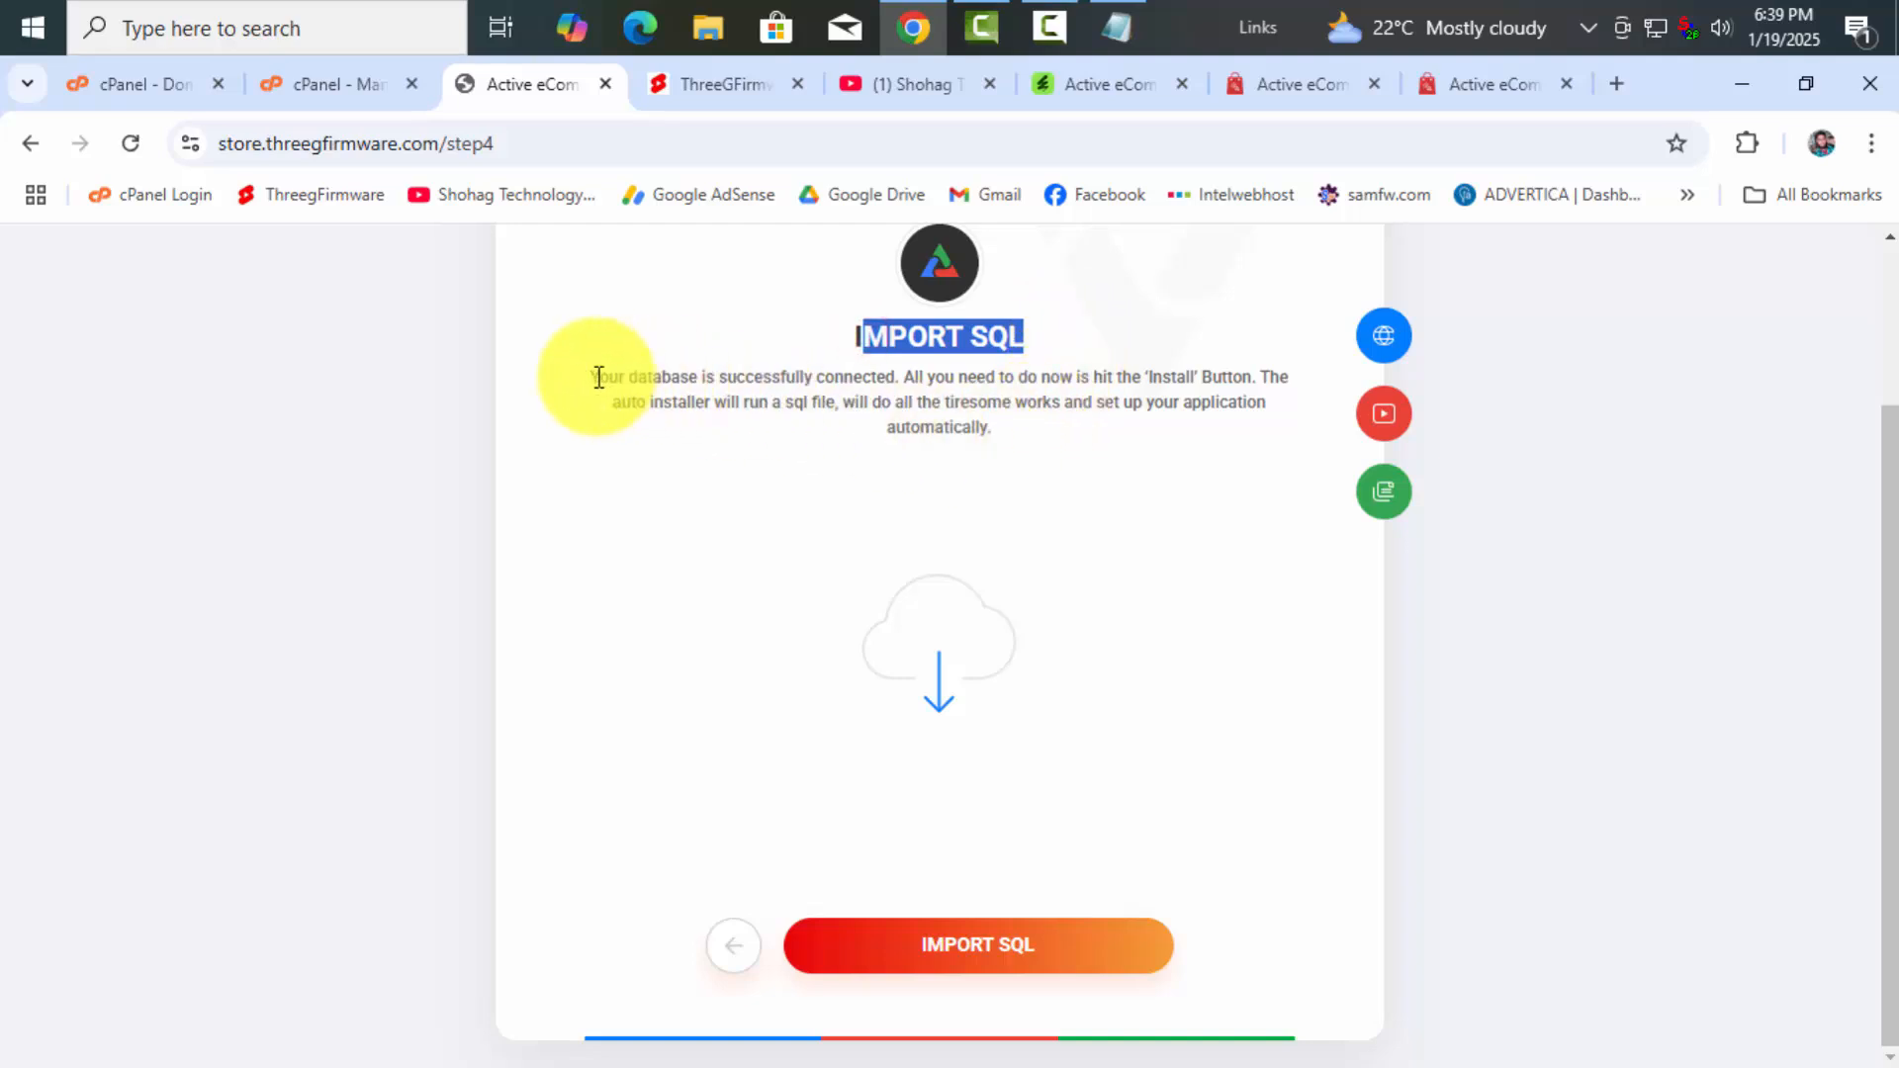
left_click_drag(597, 376, 982, 421)
left_click(1013, 423)
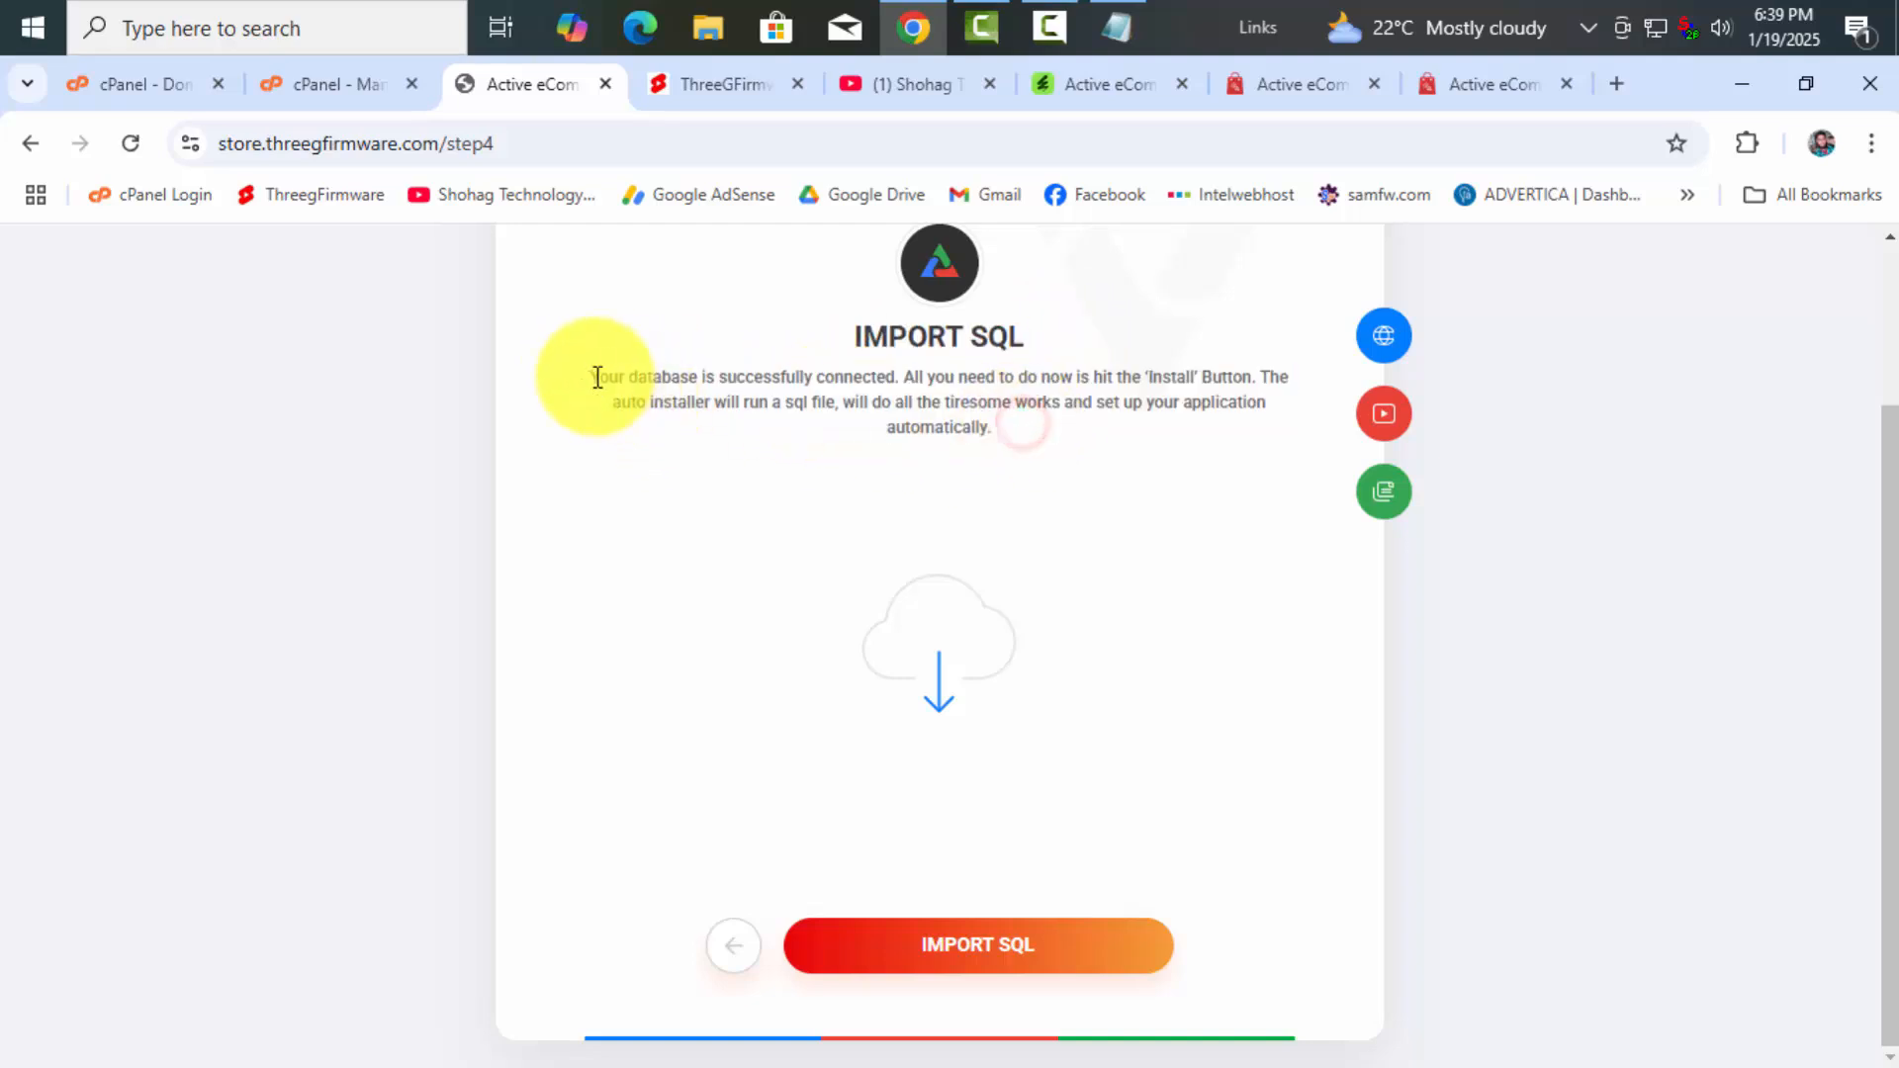
left_click_drag(584, 373, 1007, 455)
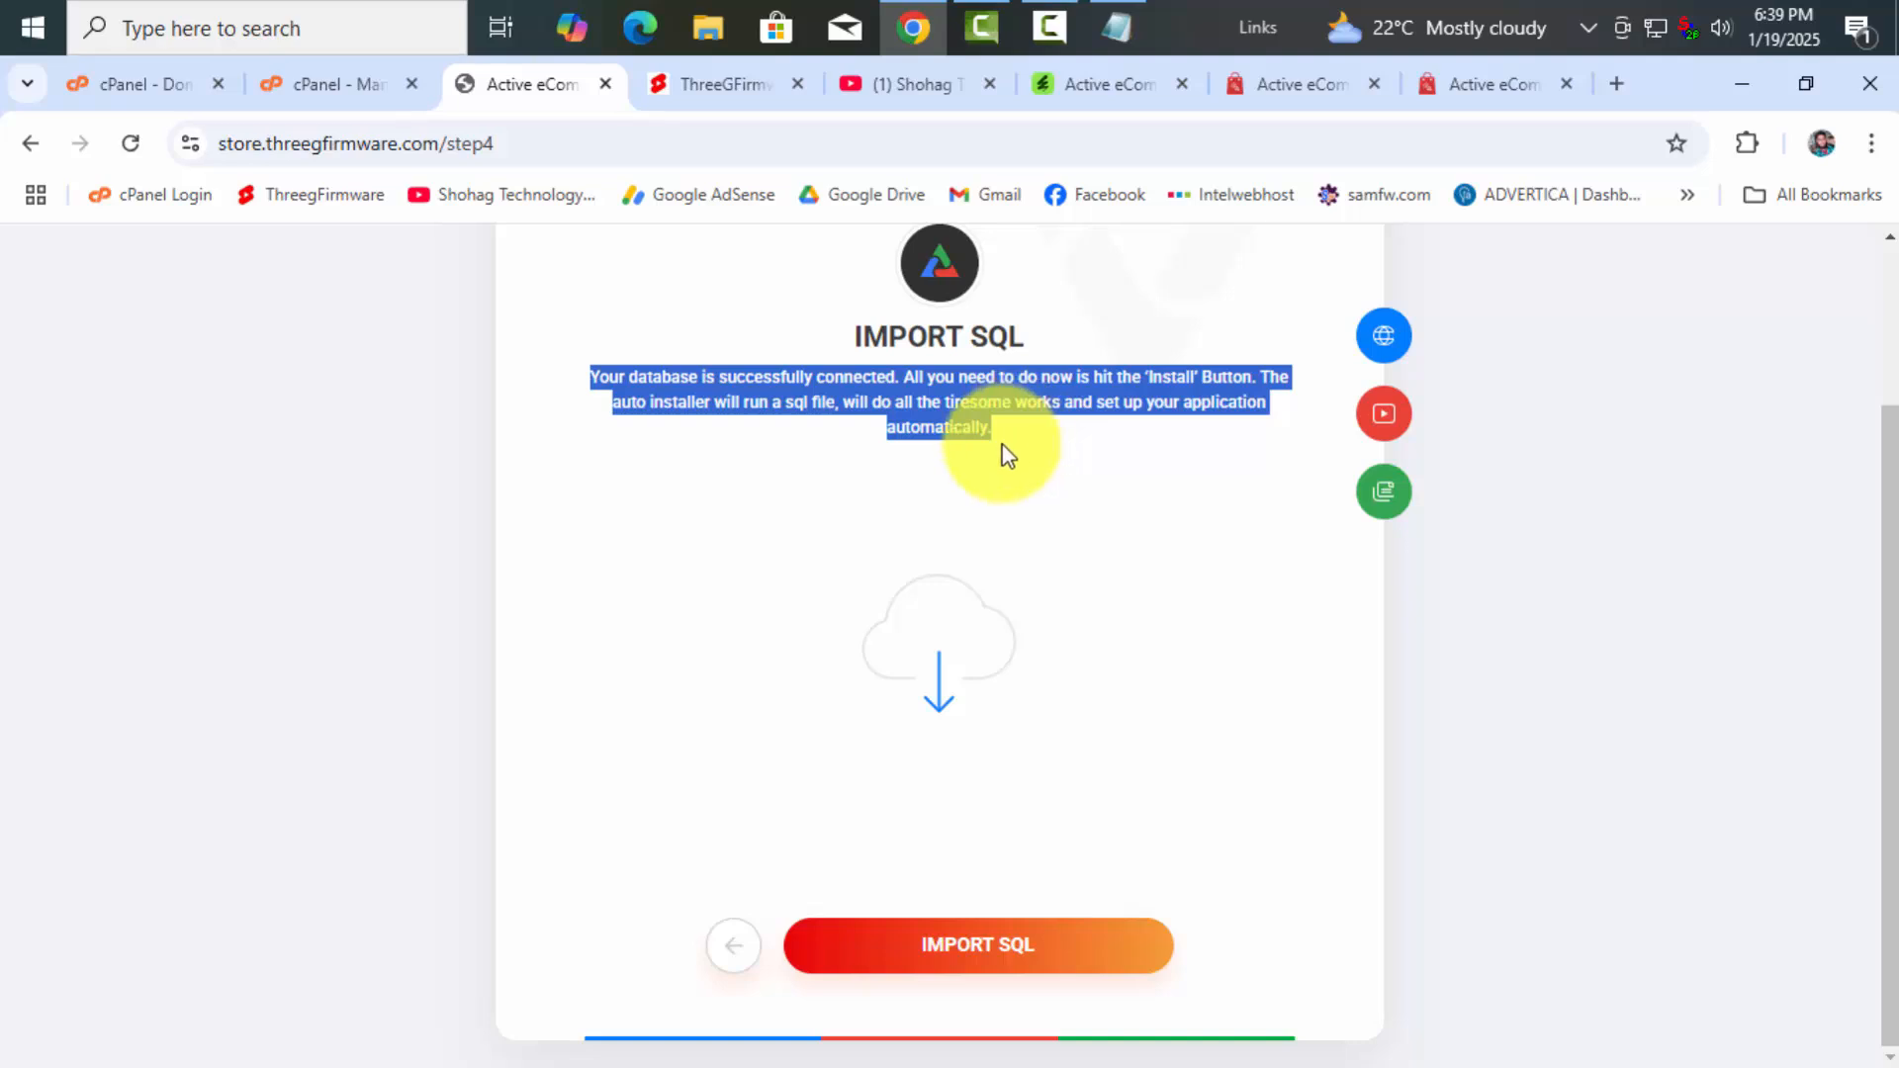
left_click(1011, 437)
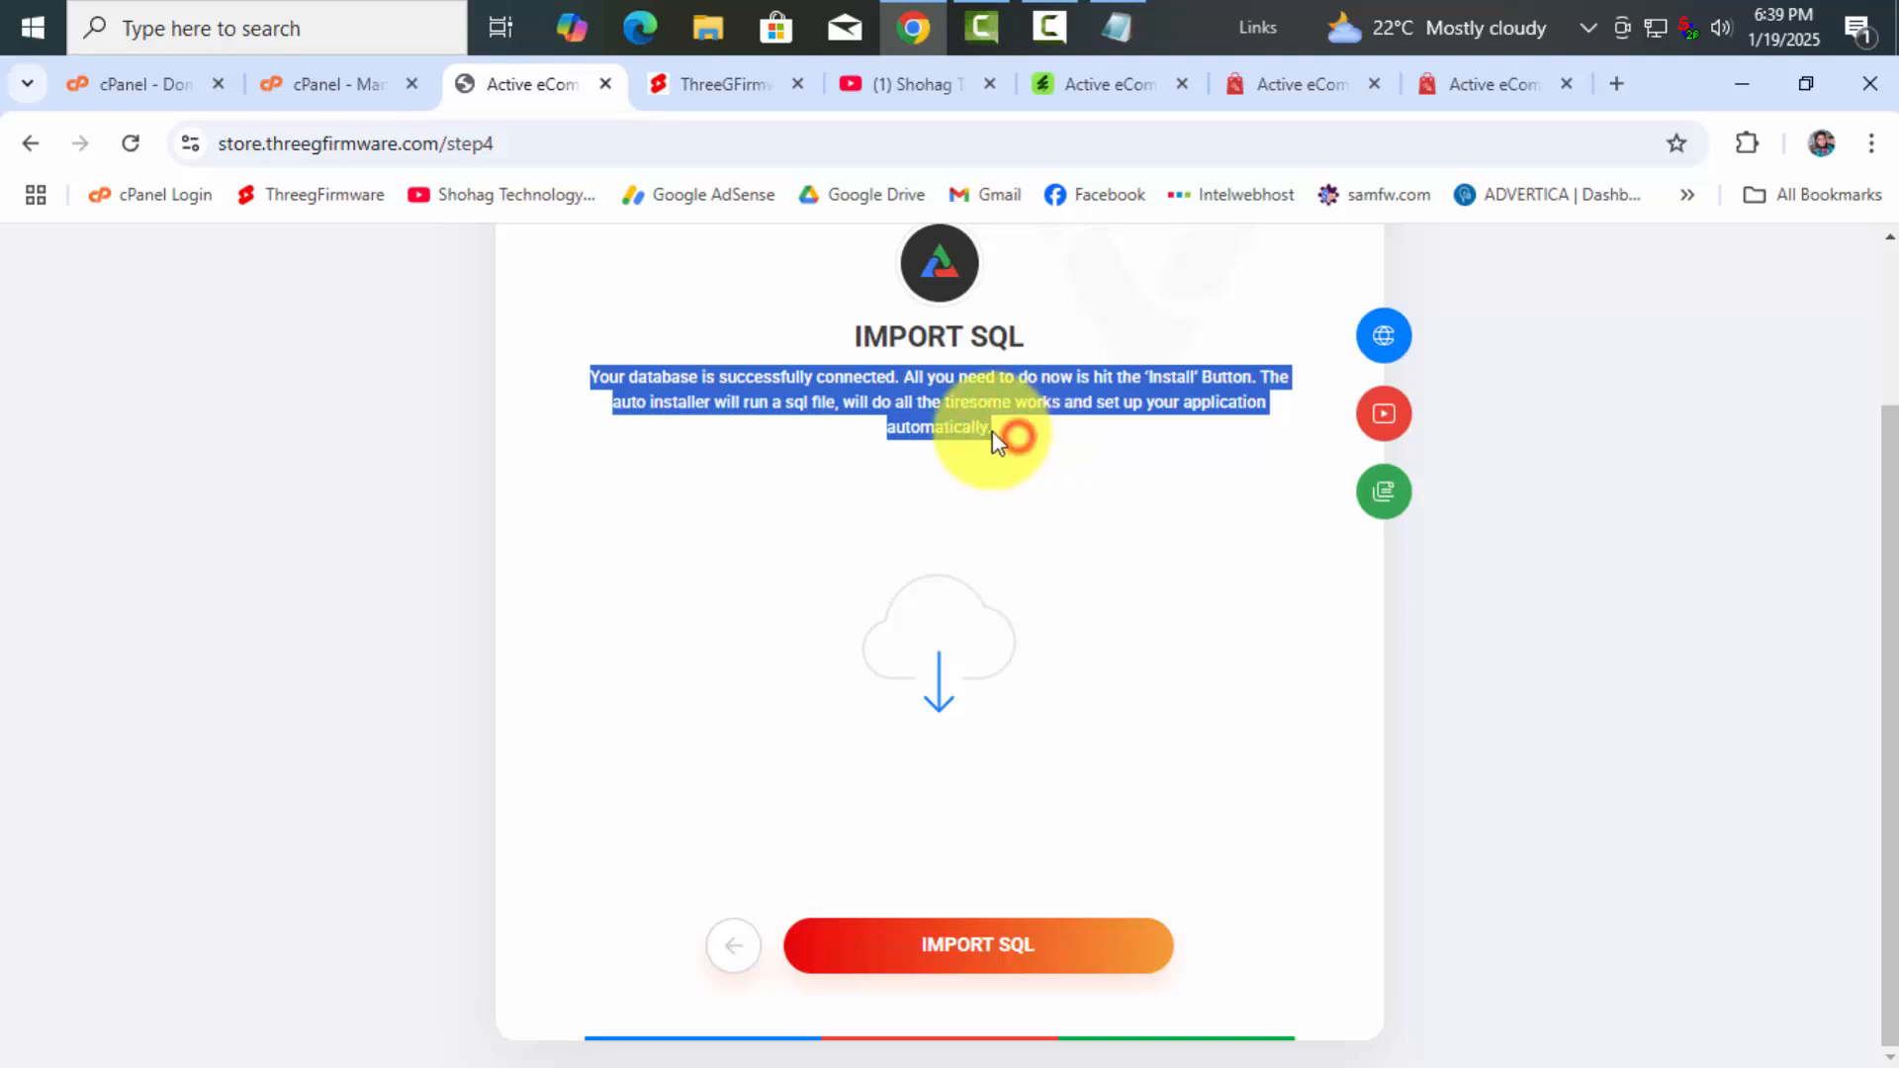
left_click_drag(1007, 439, 572, 374)
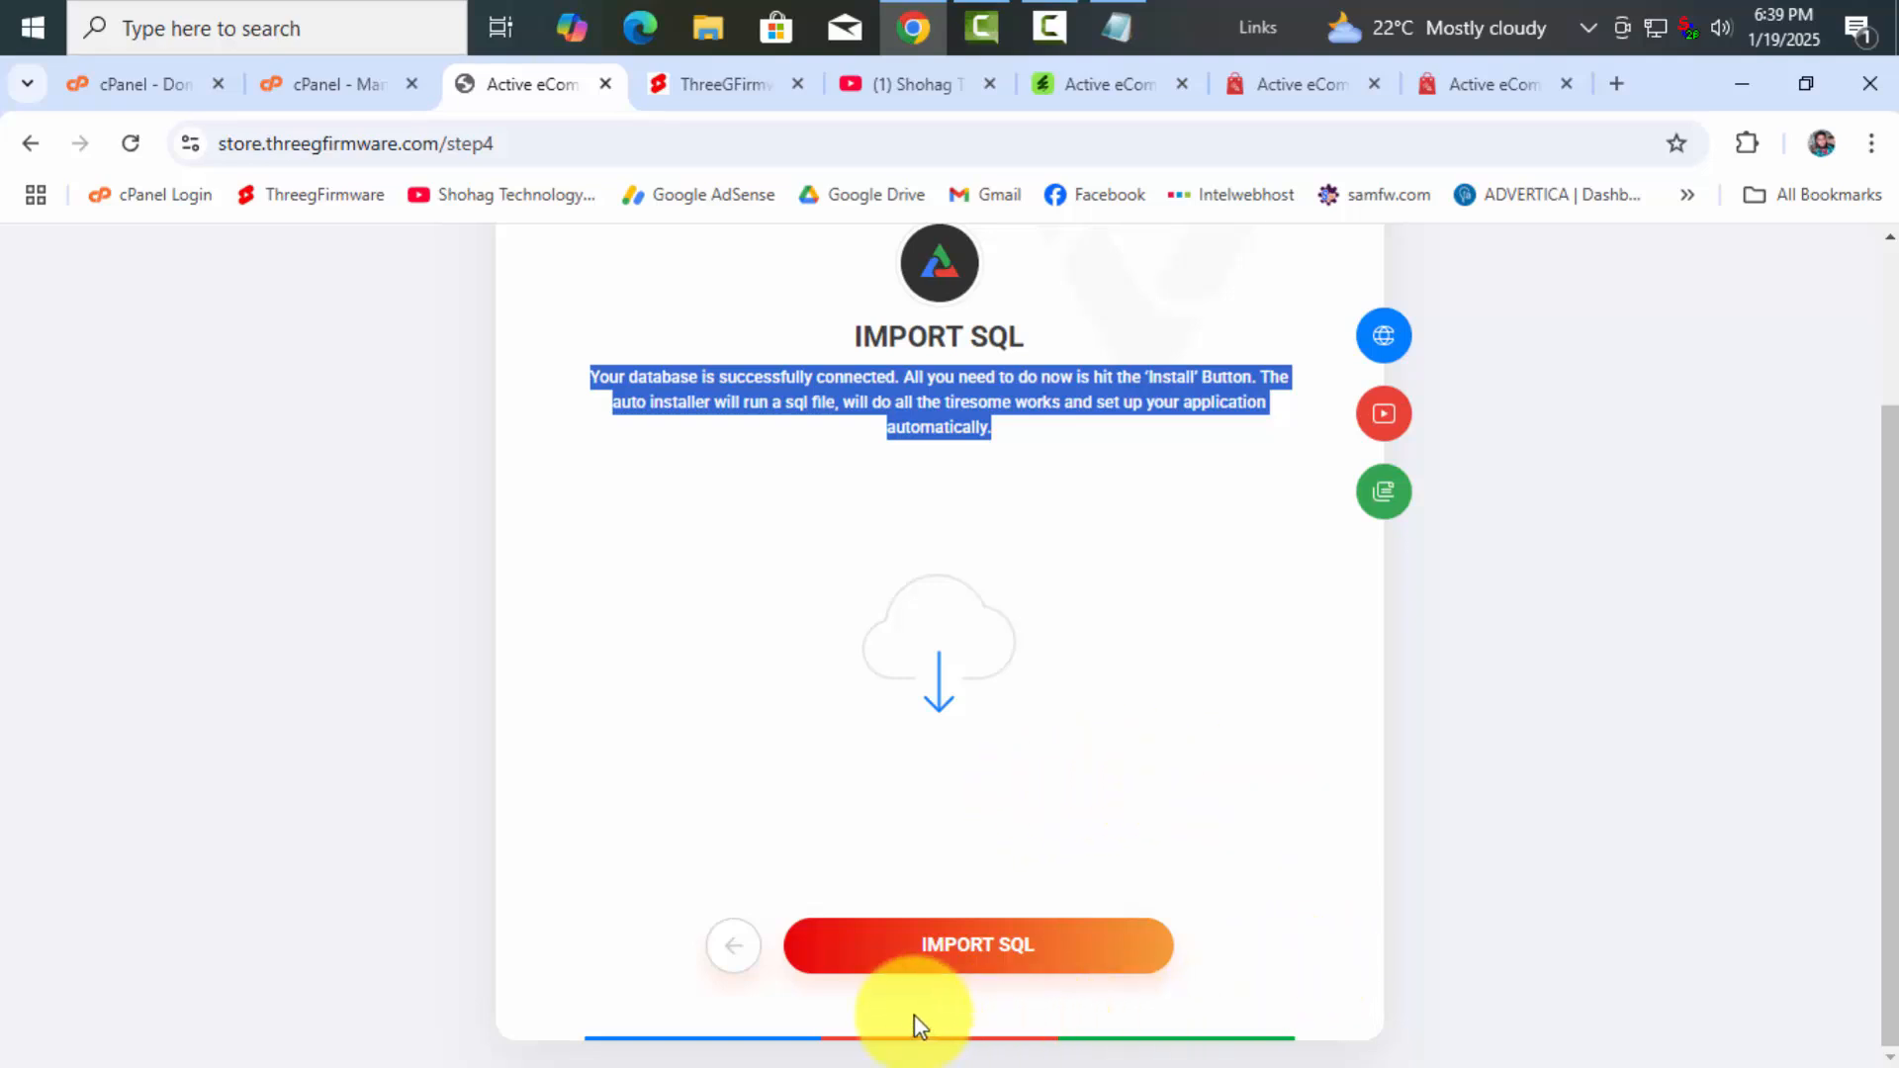
left_click(985, 955)
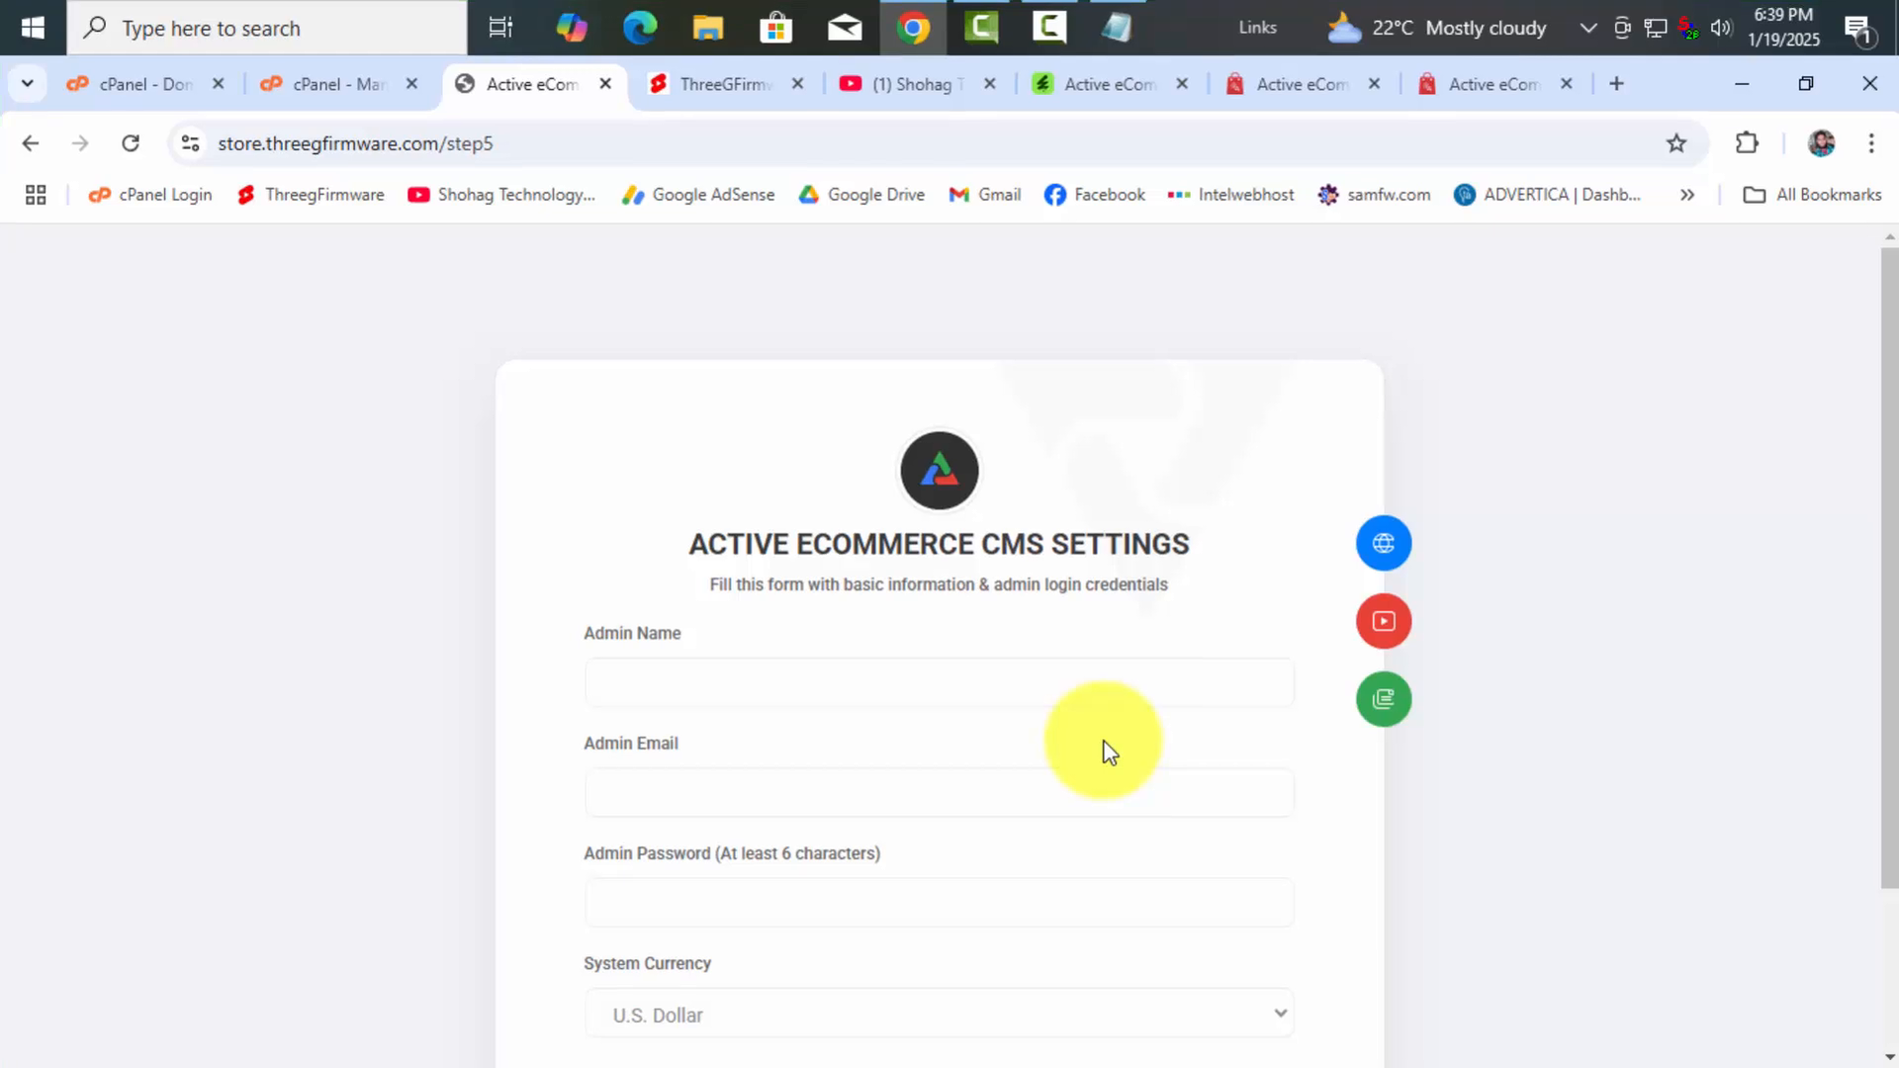
Fill in the admin name and autofill the admin e-mail and password from a saved login
scroll(1104, 752, "down", 2)
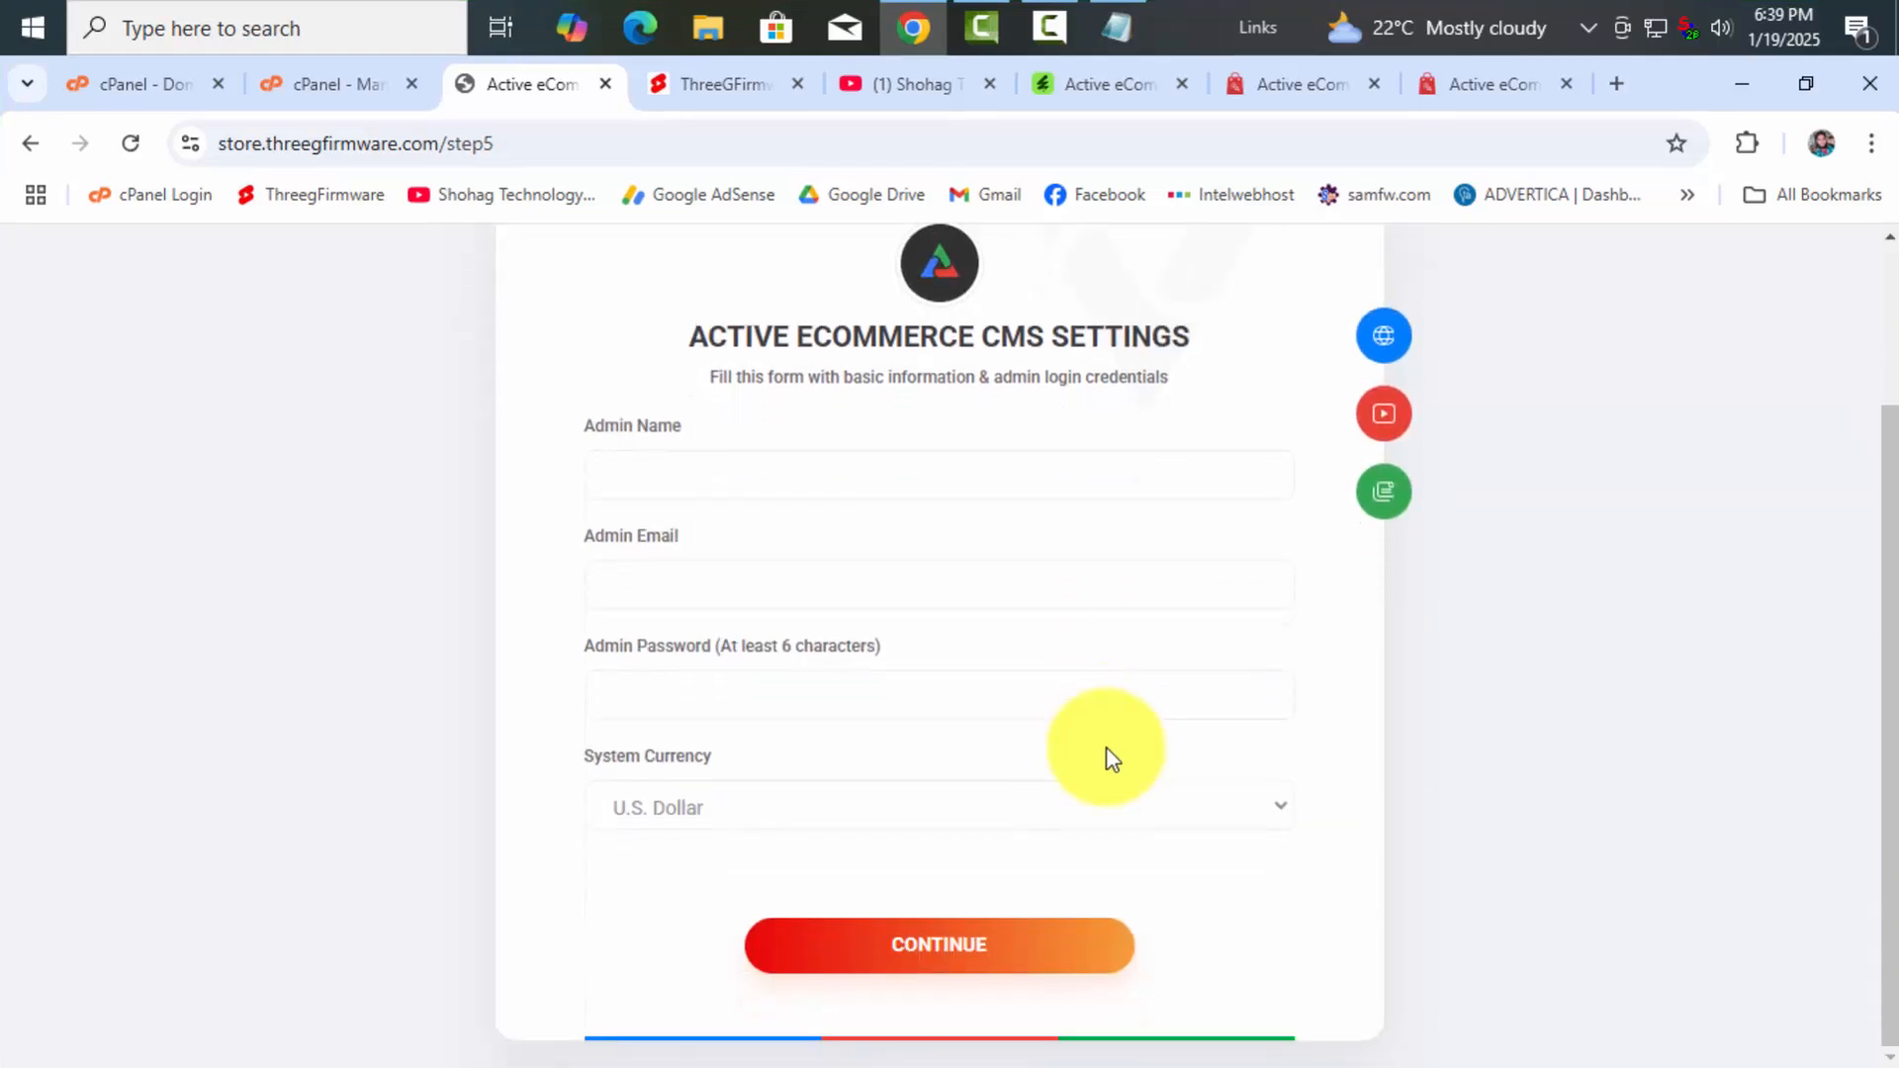
left_click(648, 471)
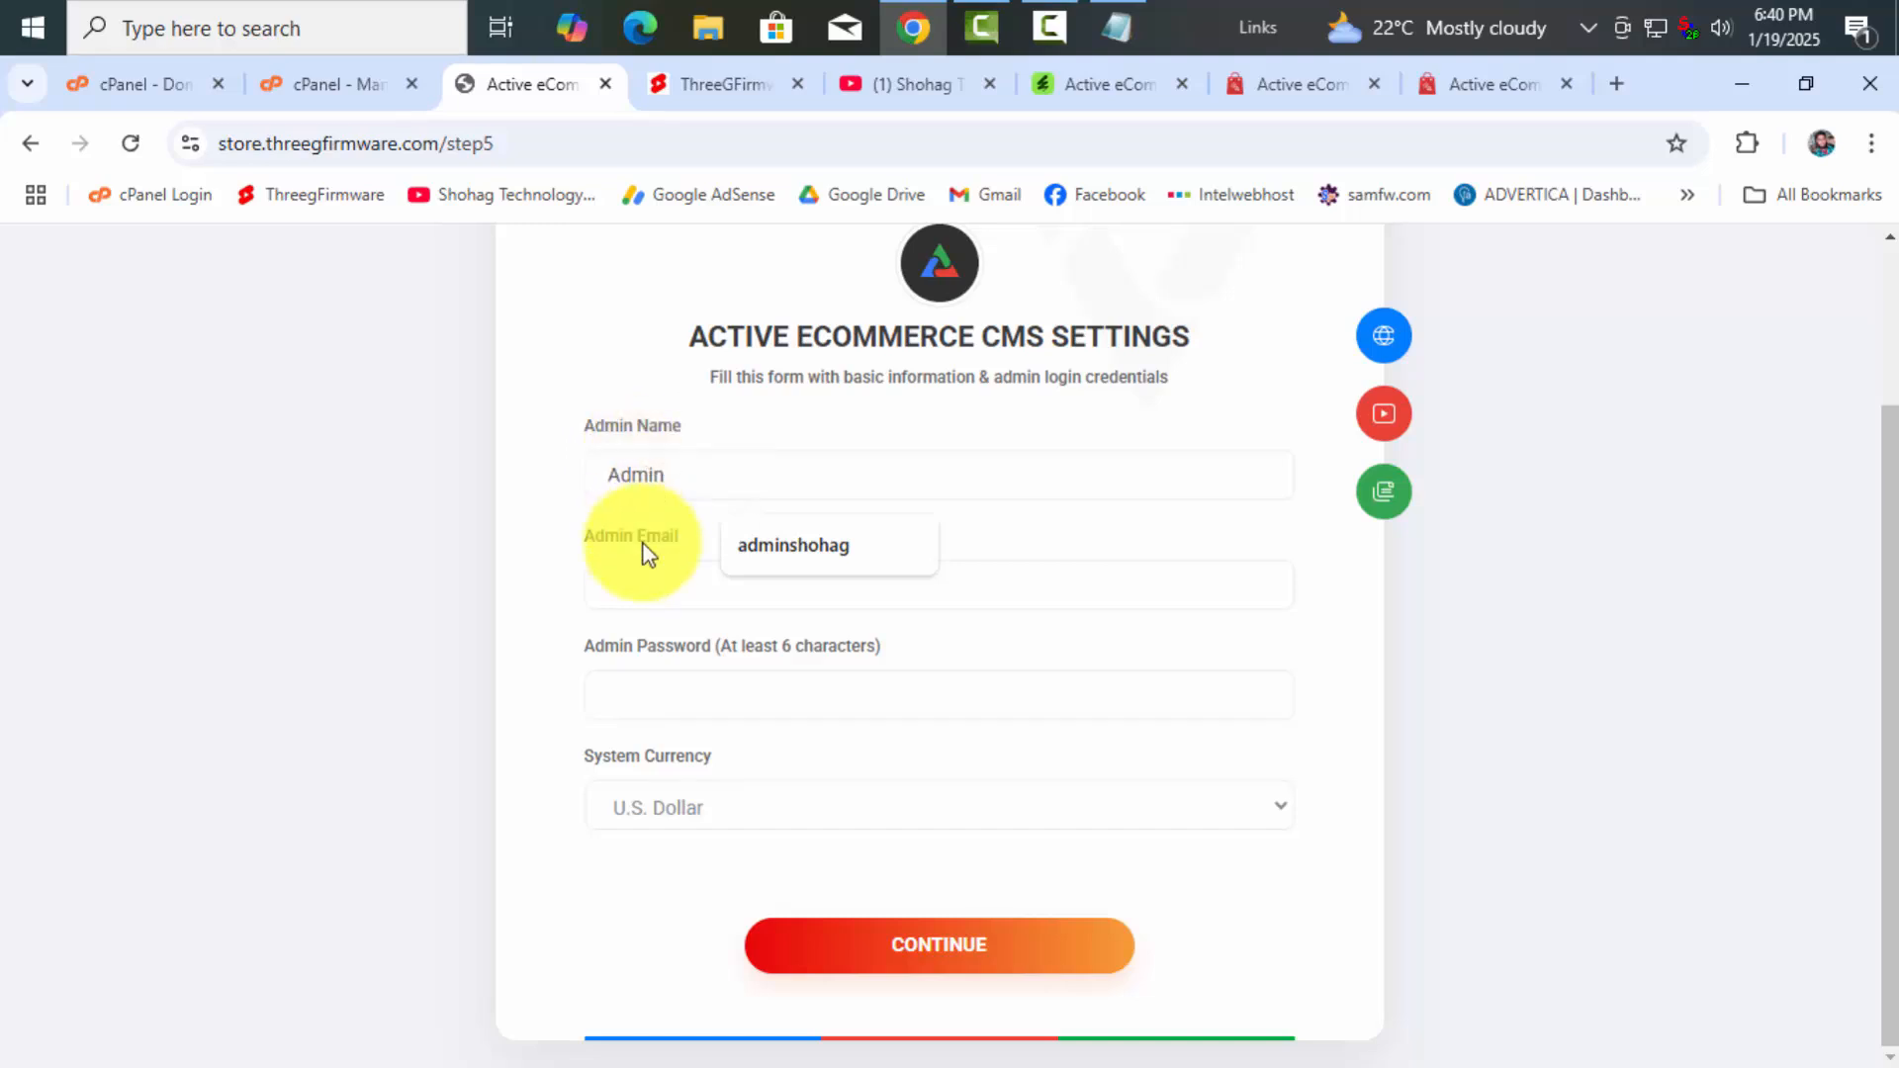
left_click(659, 574)
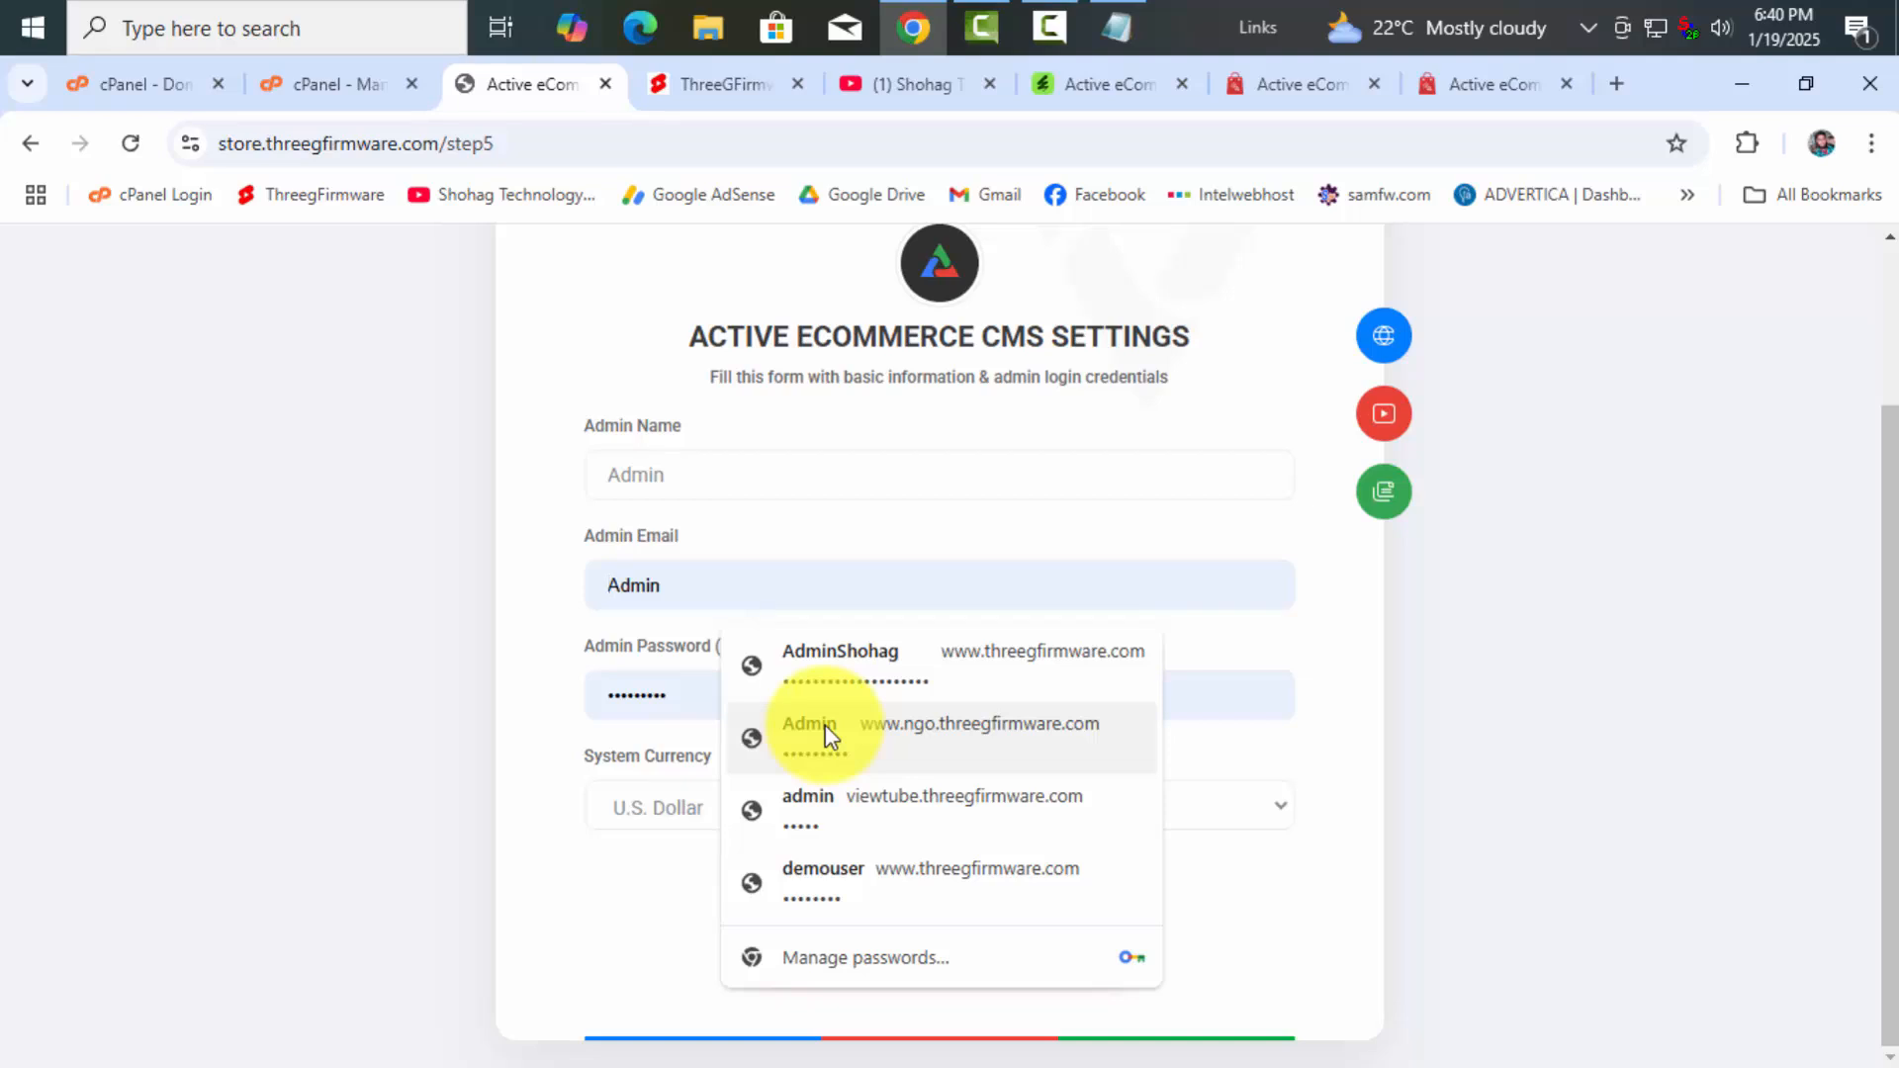
left_click(1007, 722)
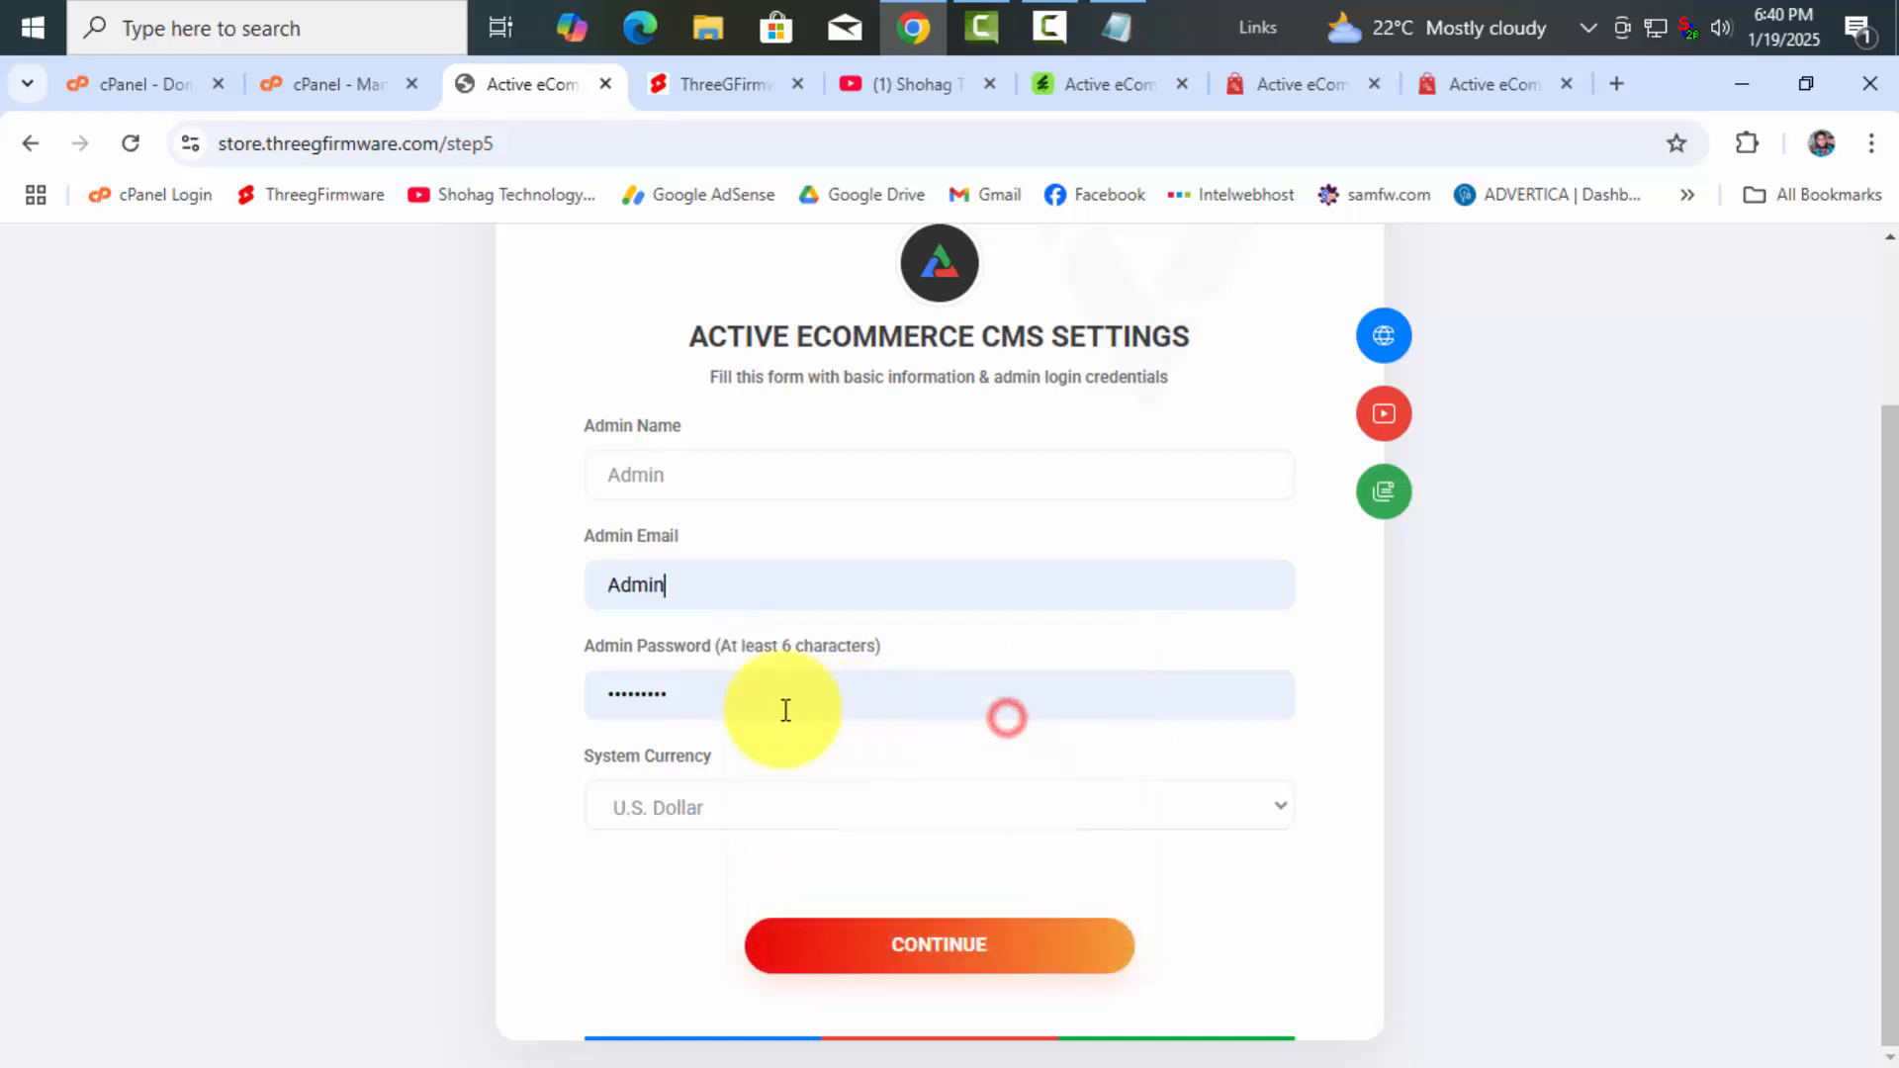
left_click(731, 700)
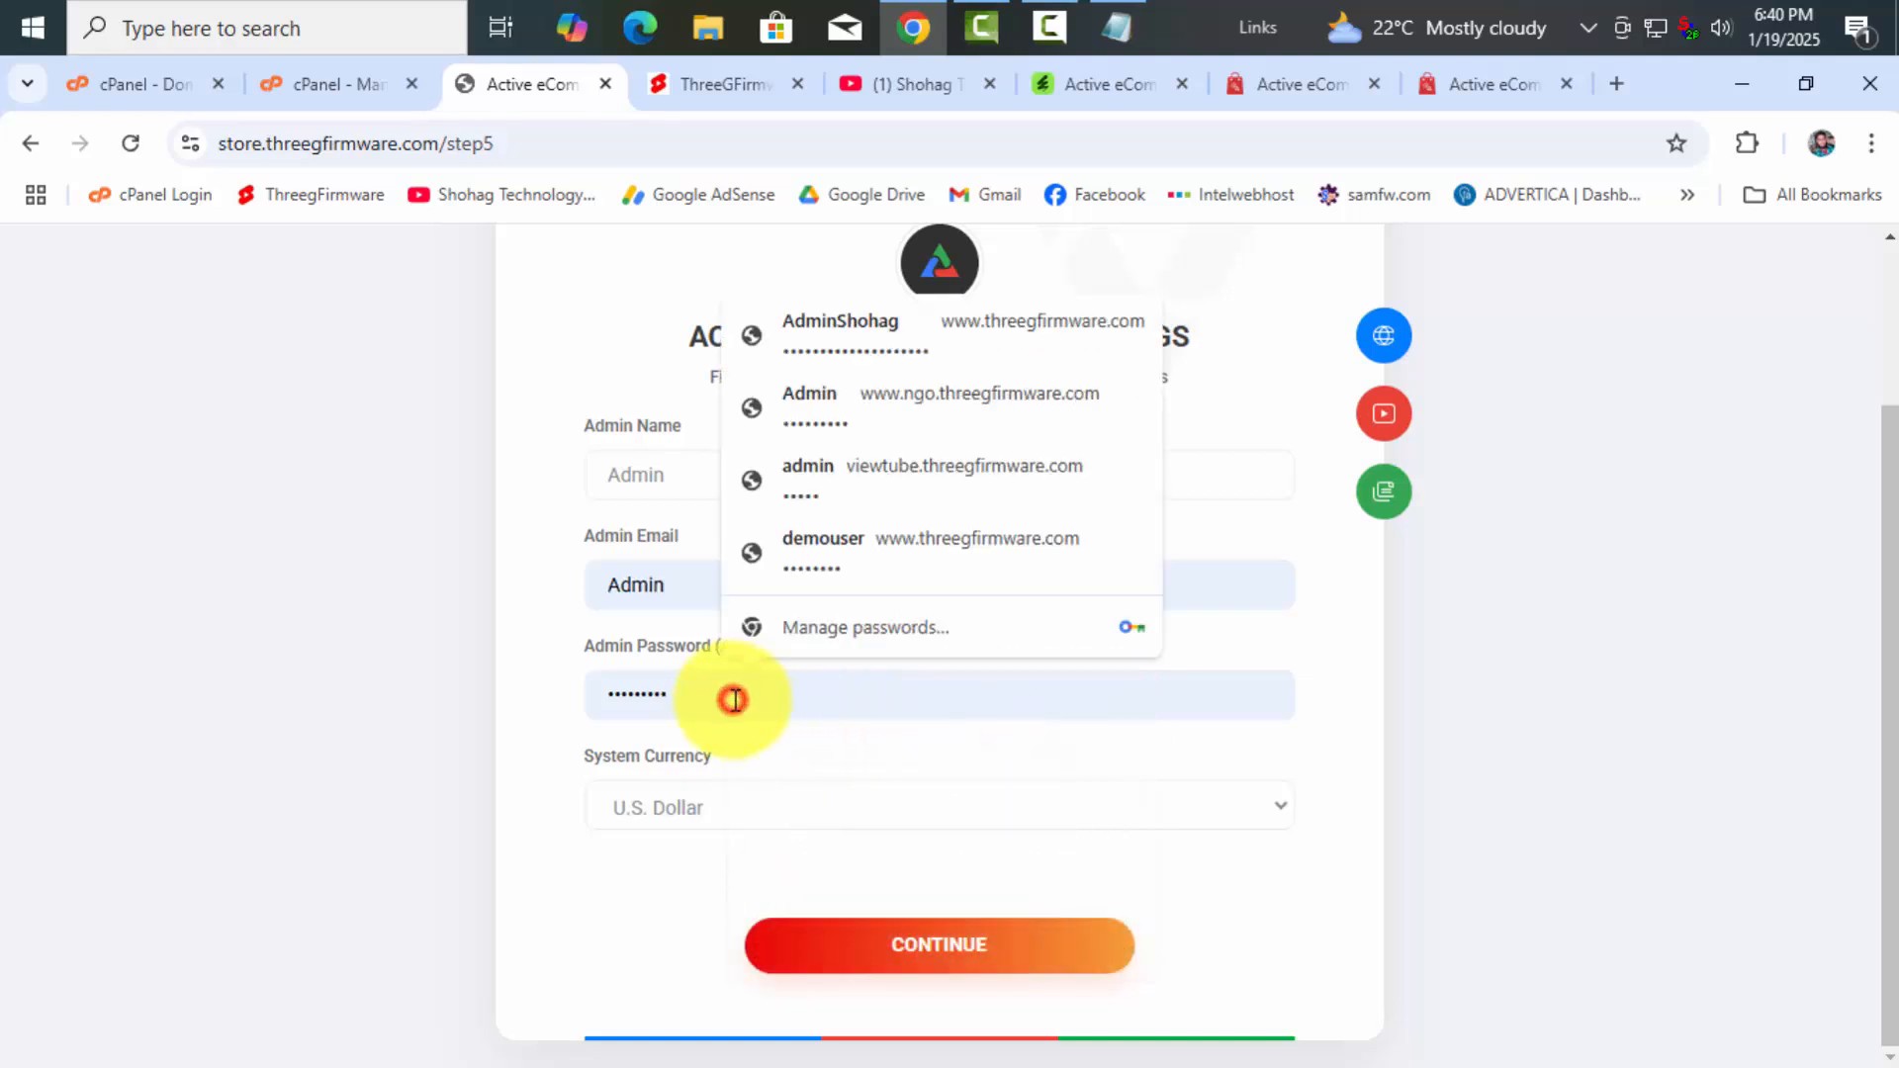
left_click(623, 872)
Remove the wrong 'Admin' value from the admin e-mail field and retype the address
left_click(699, 585)
left_click_drag(676, 585, 544, 581)
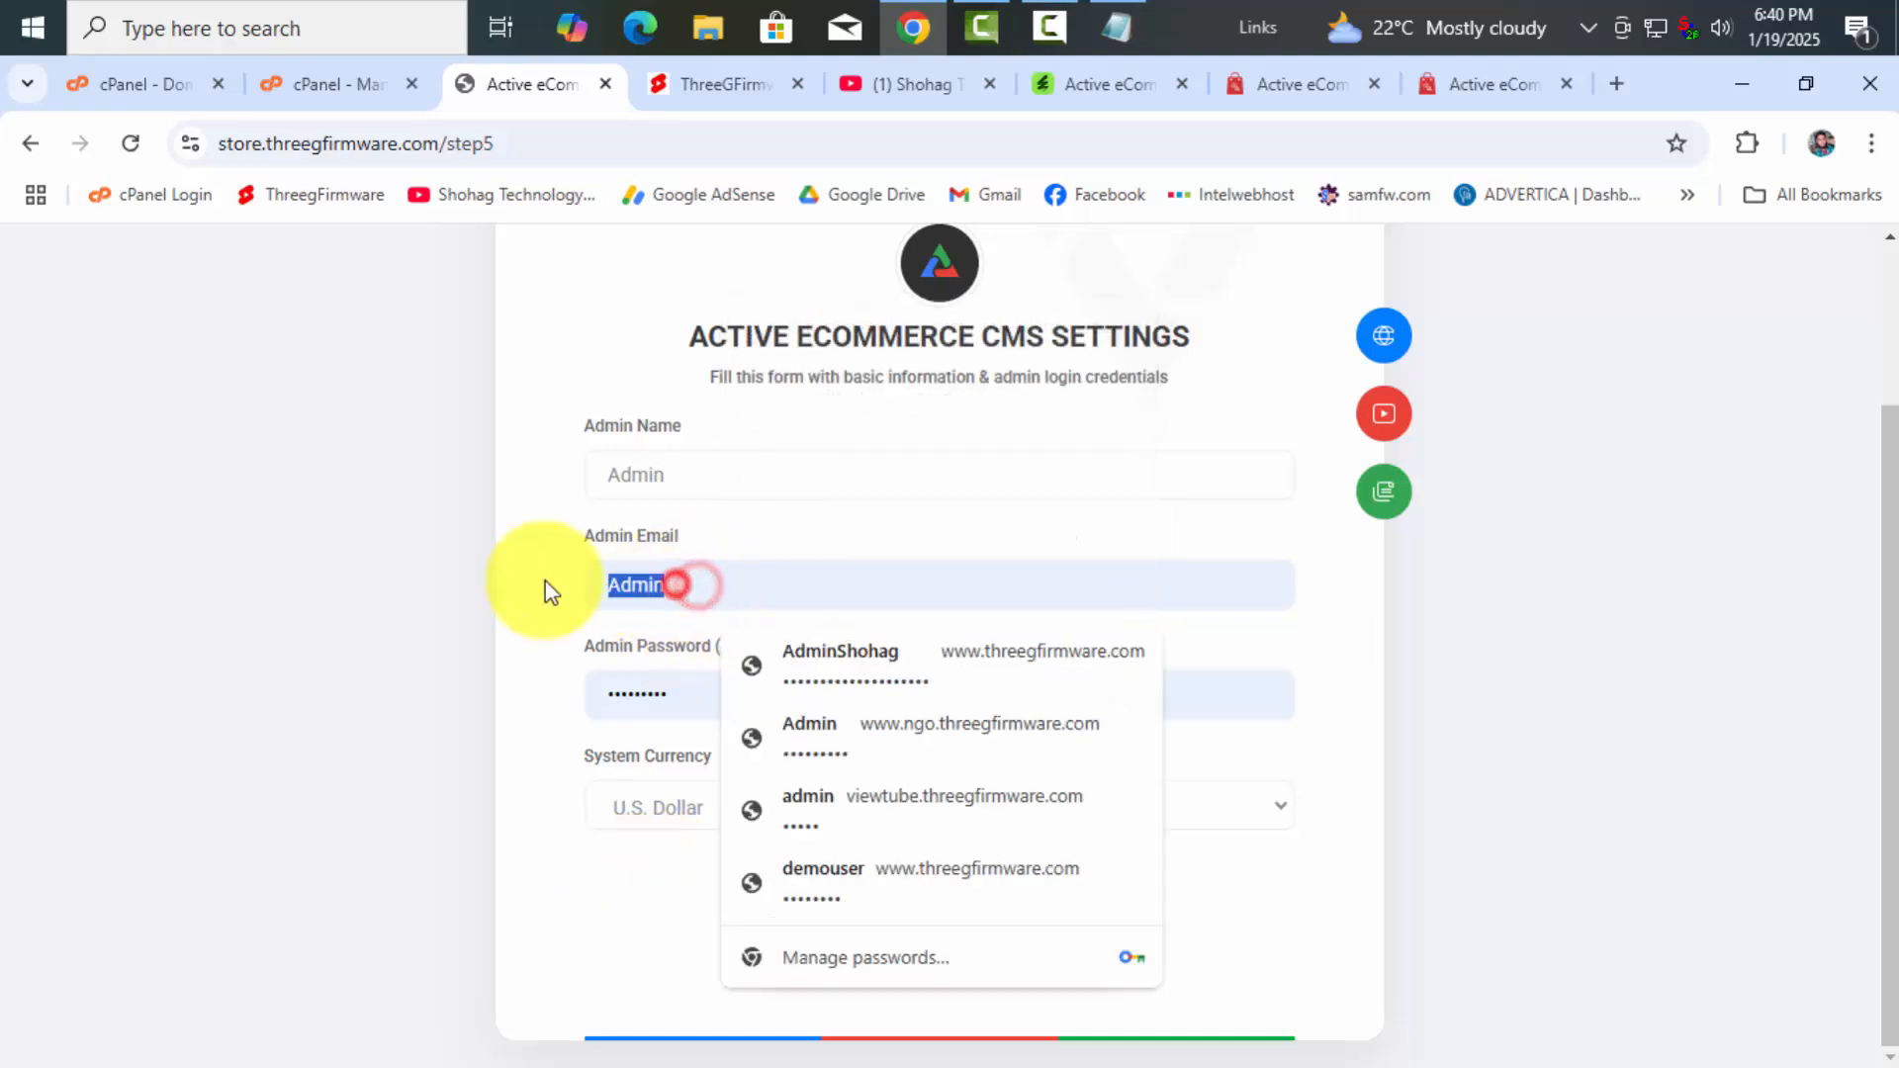
key("BackSpace")
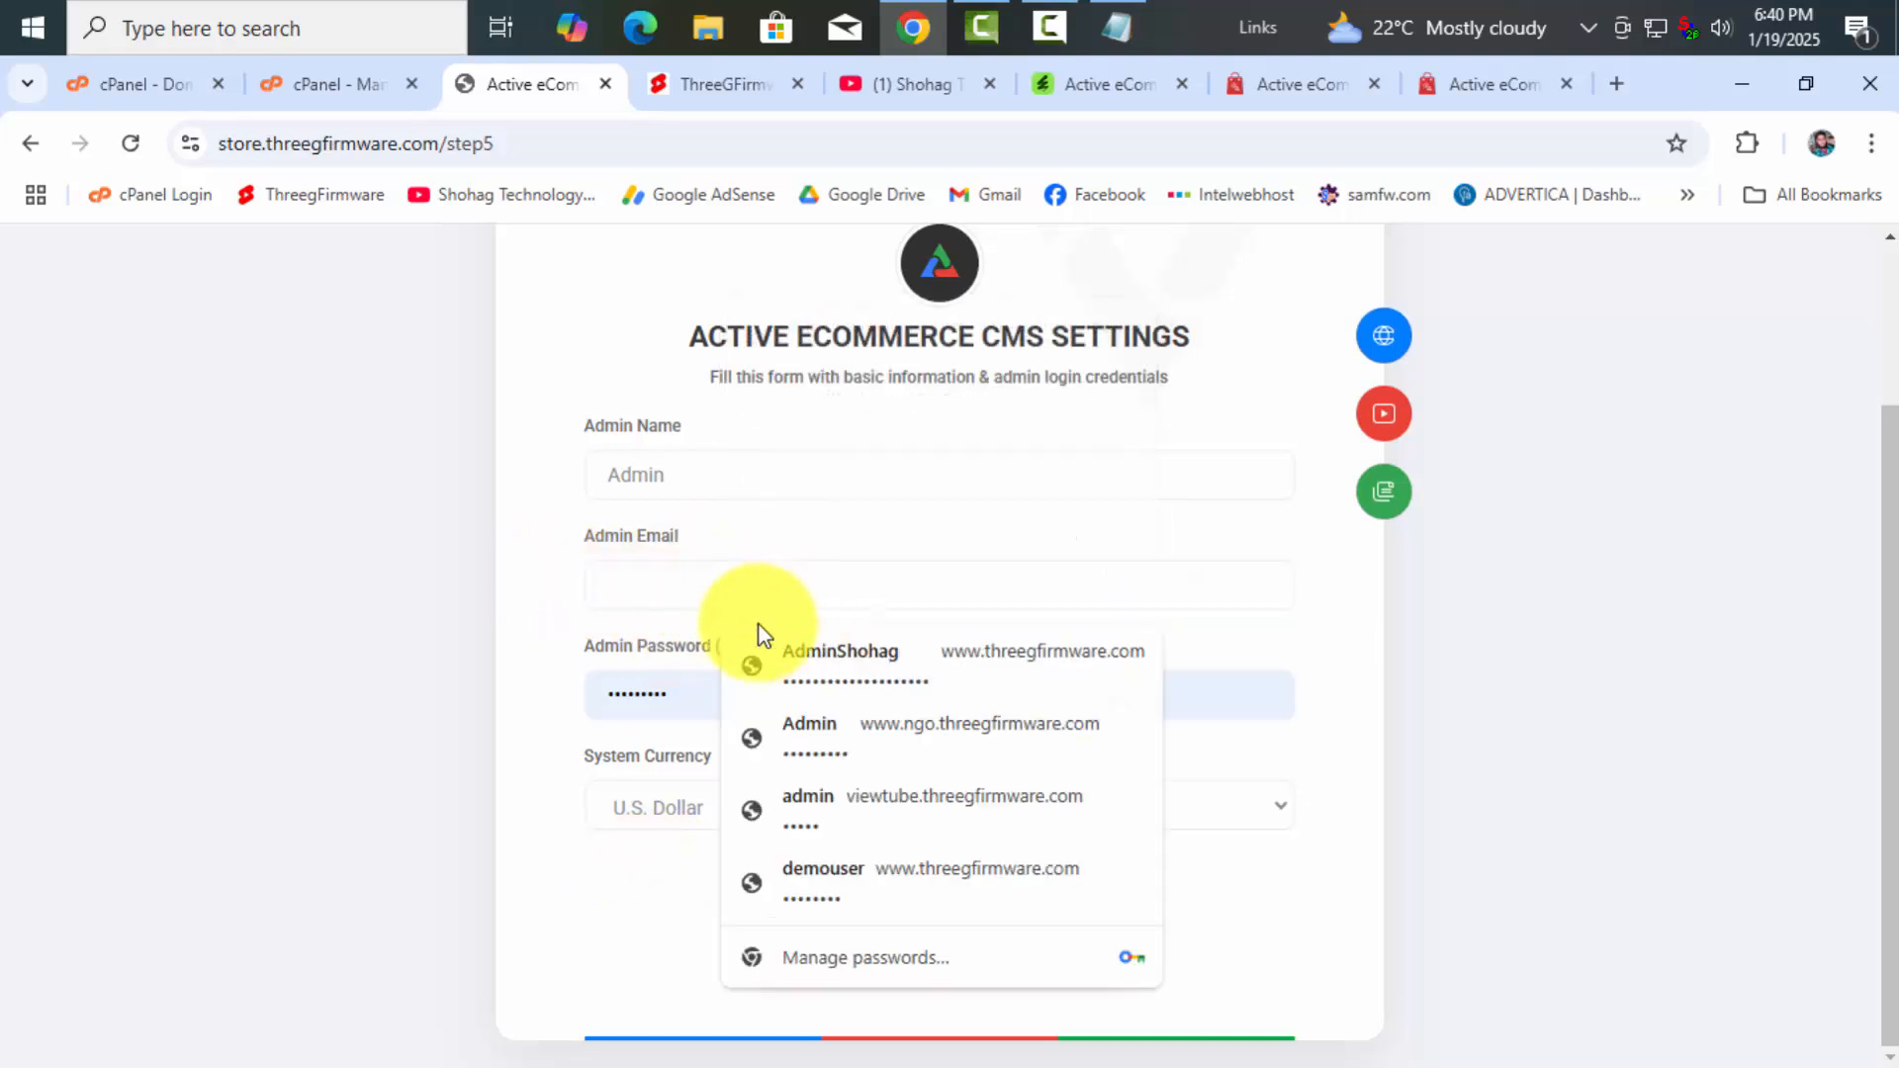
left_click(679, 595)
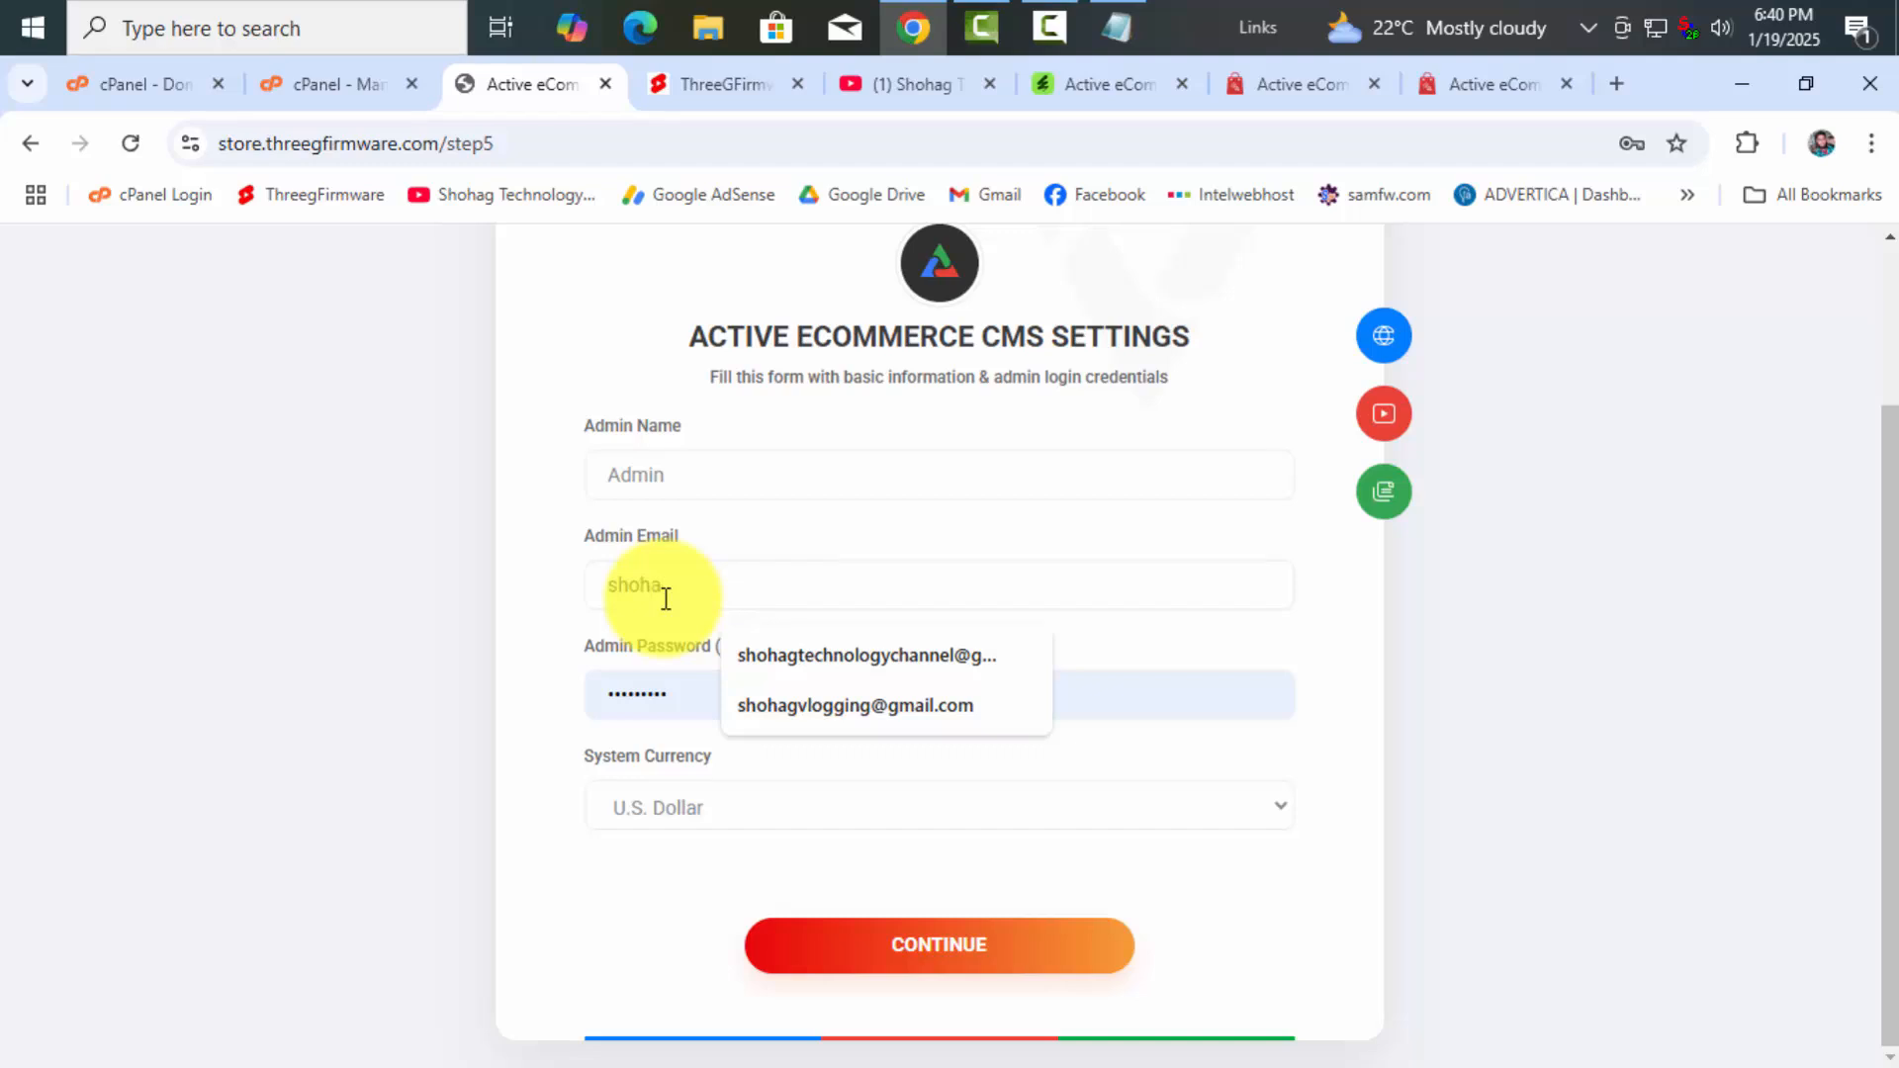
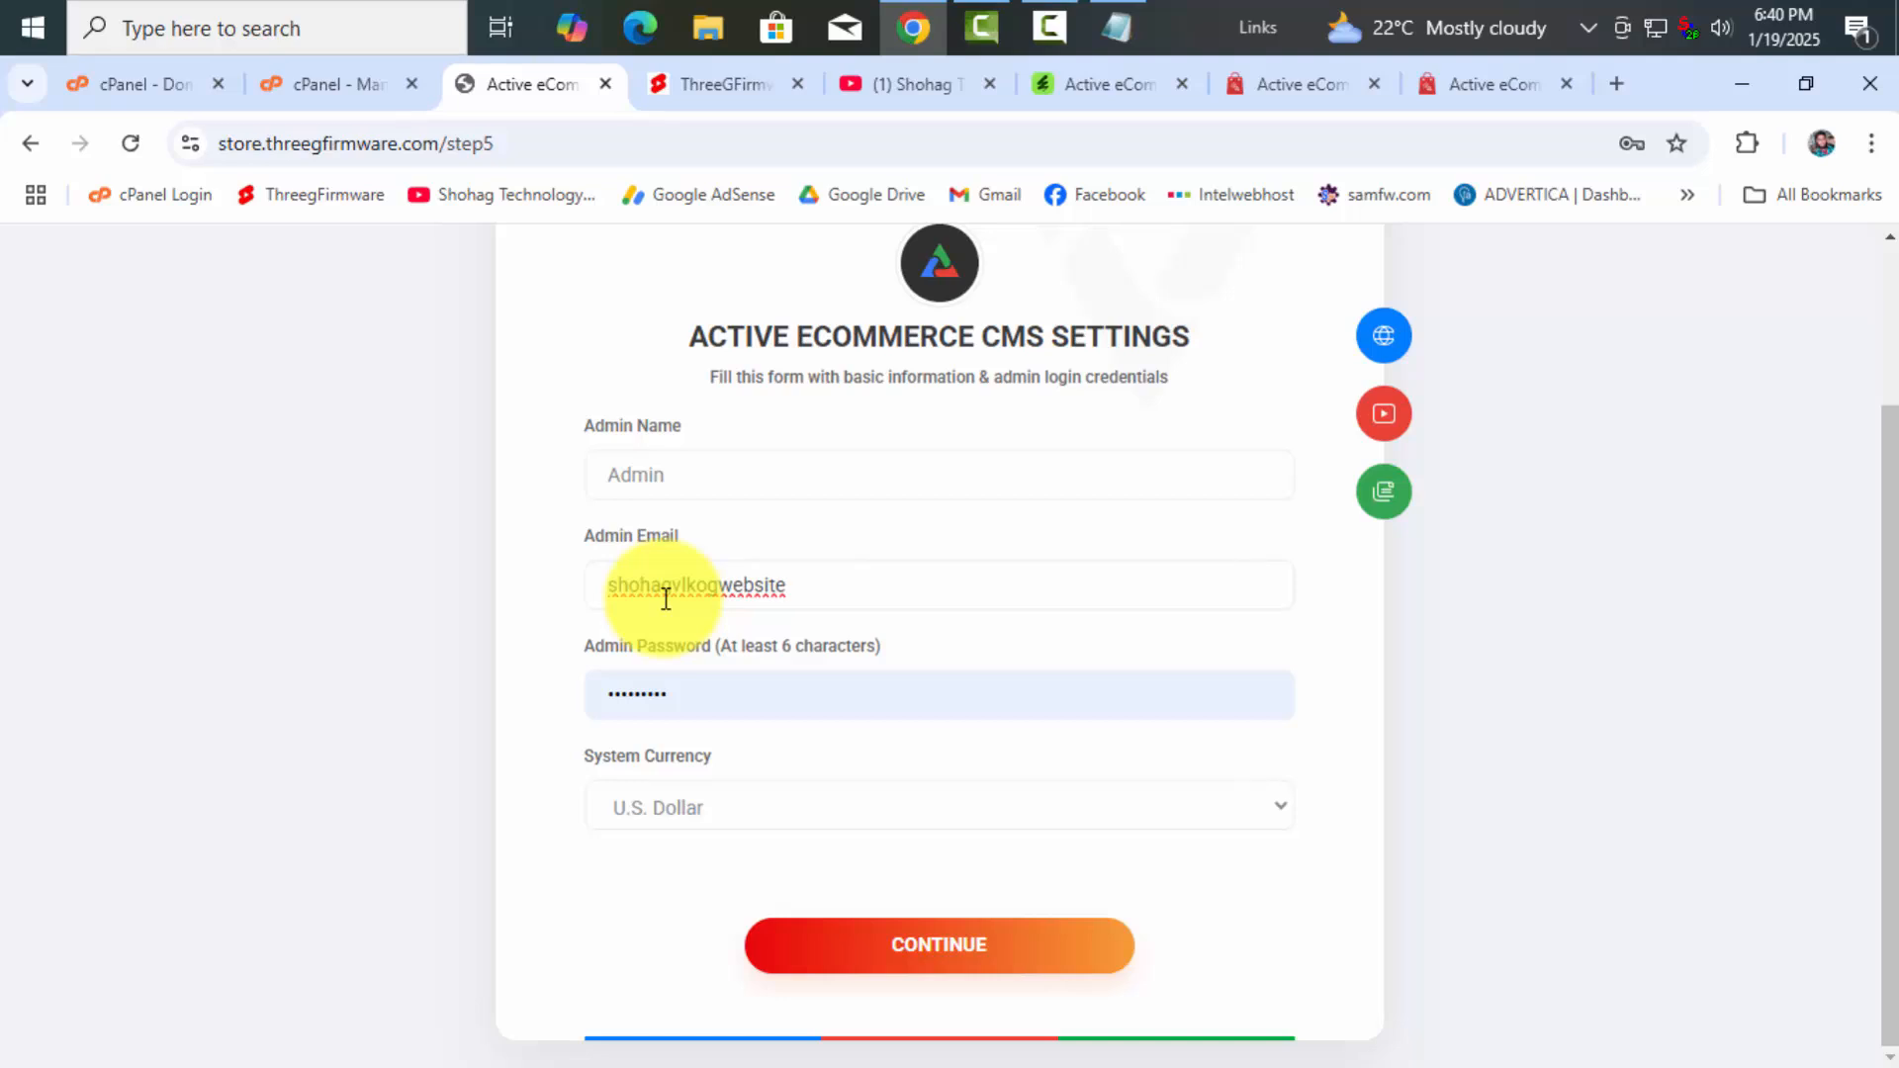
key("ctrl+shift+Tab")
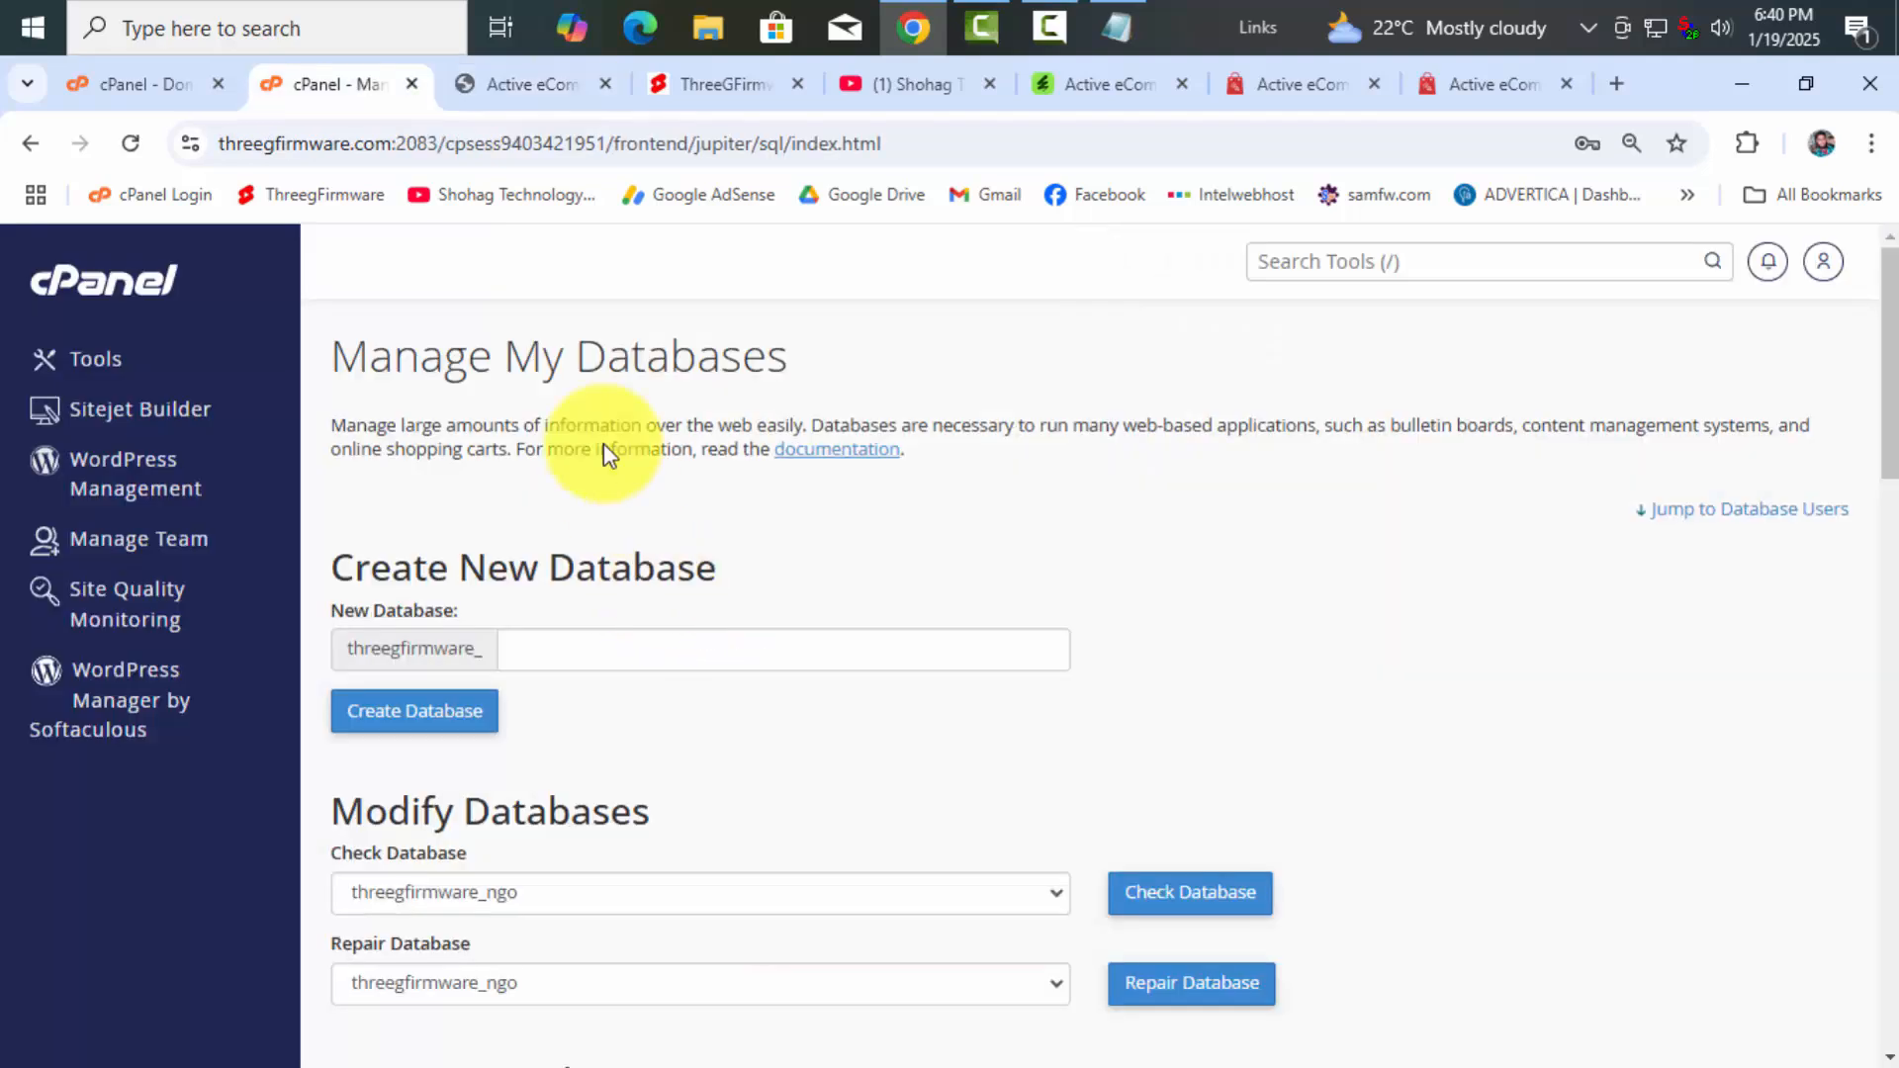
left_click(527, 79)
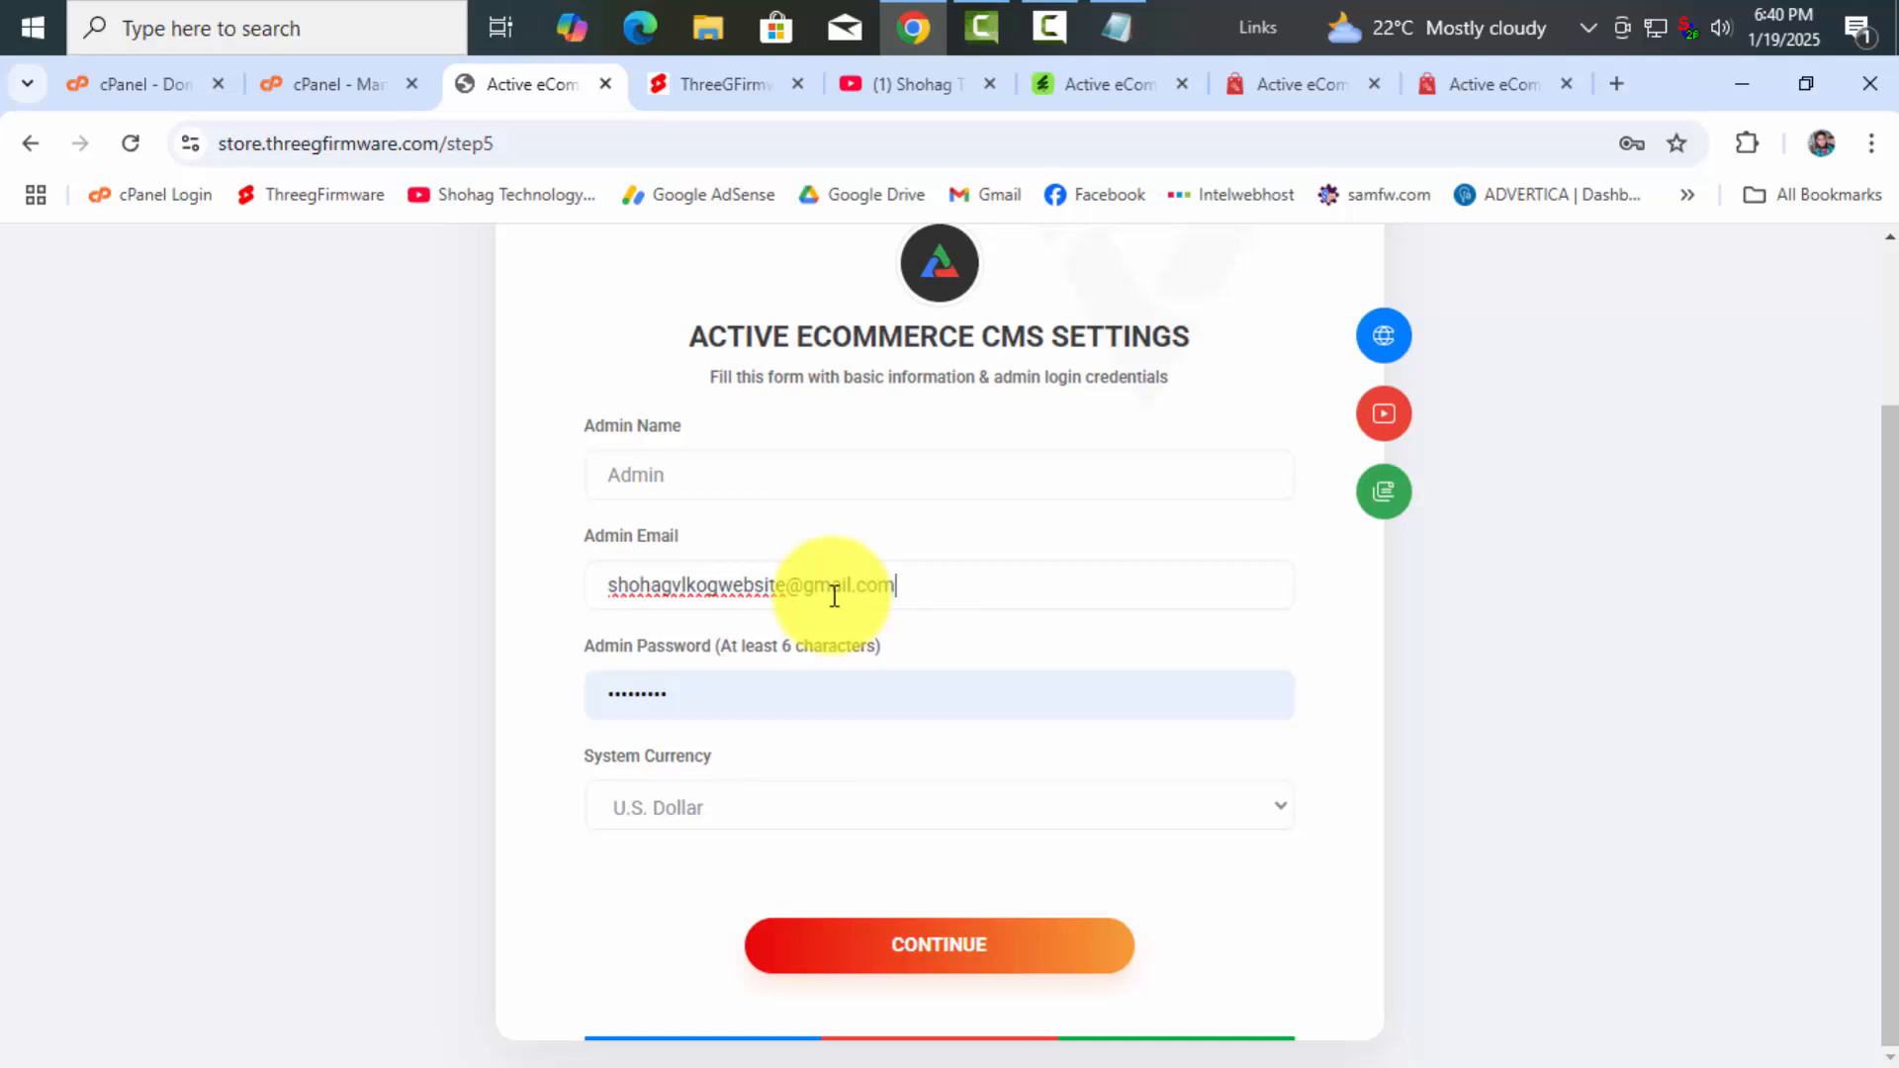
Fix the typo in the admin e-mail address and check the whole entry
left_click(697, 582)
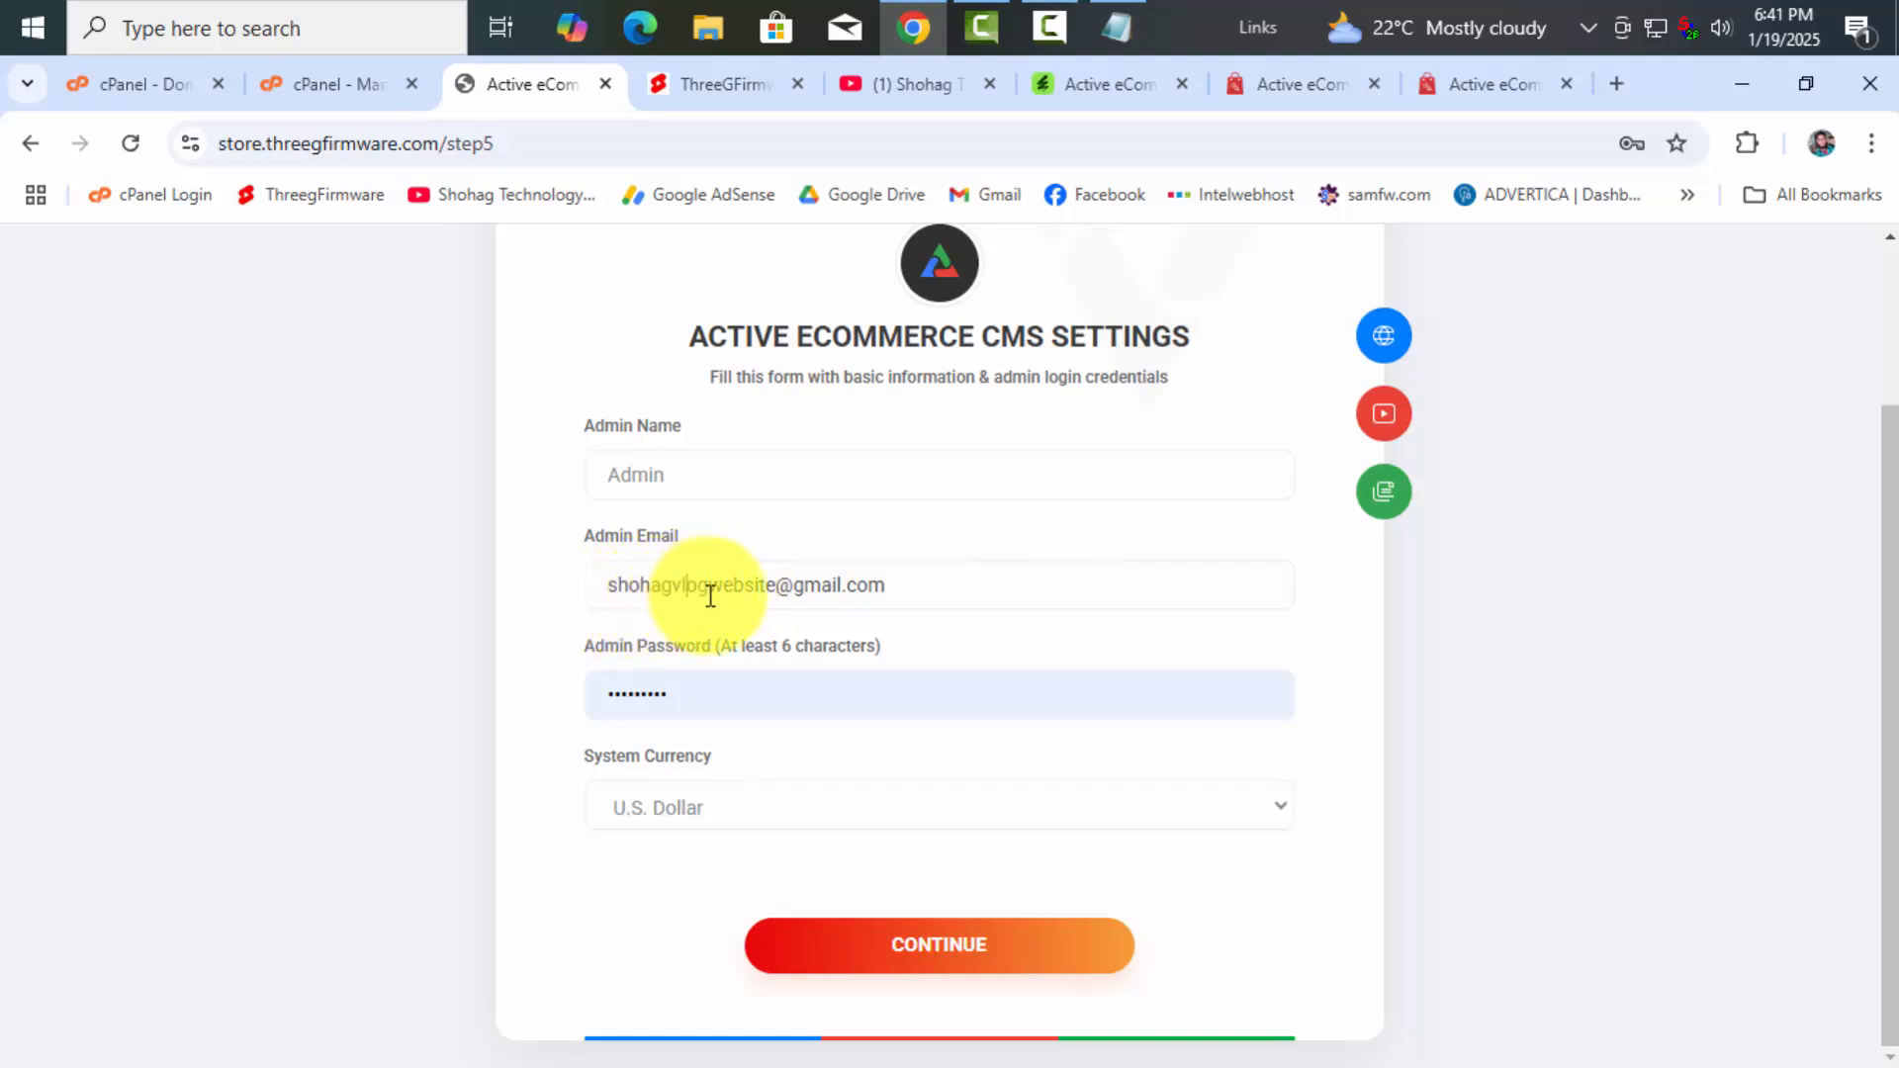
left_click(926, 584)
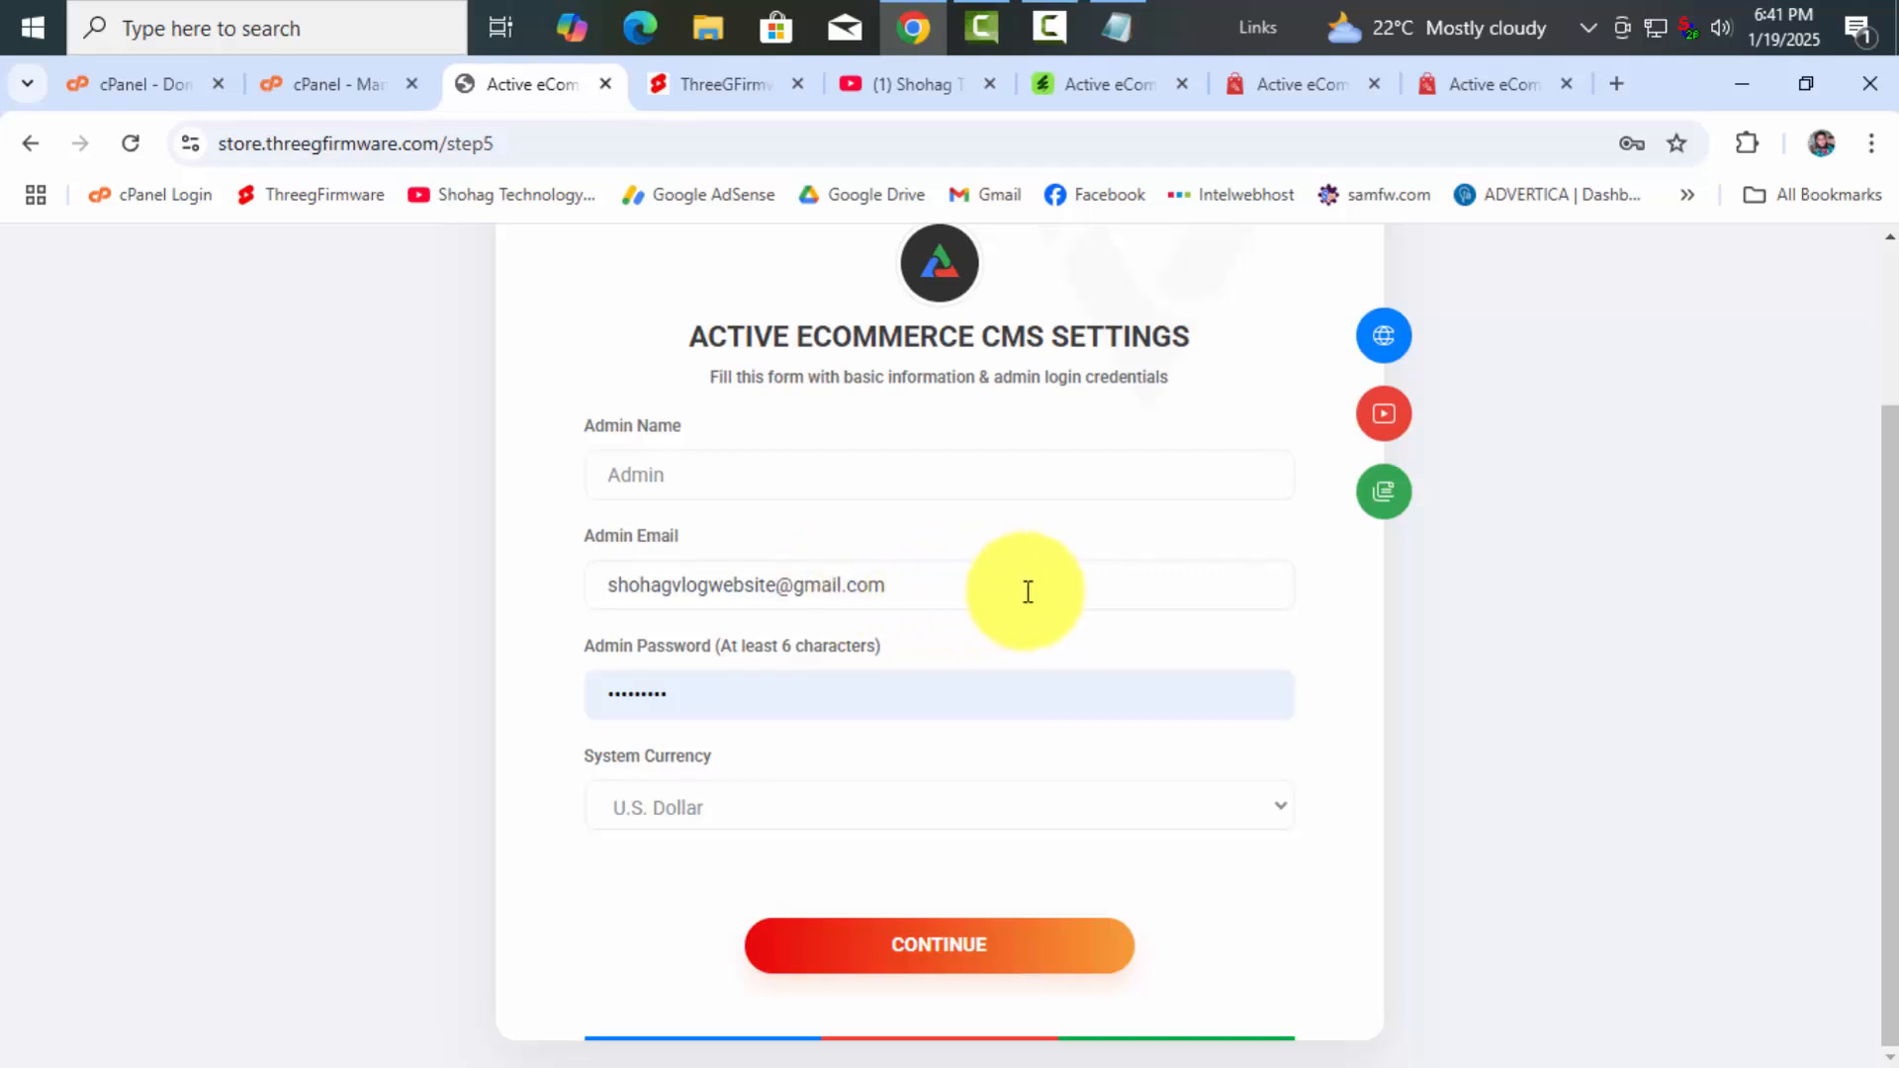
left_click_drag(898, 582, 584, 592)
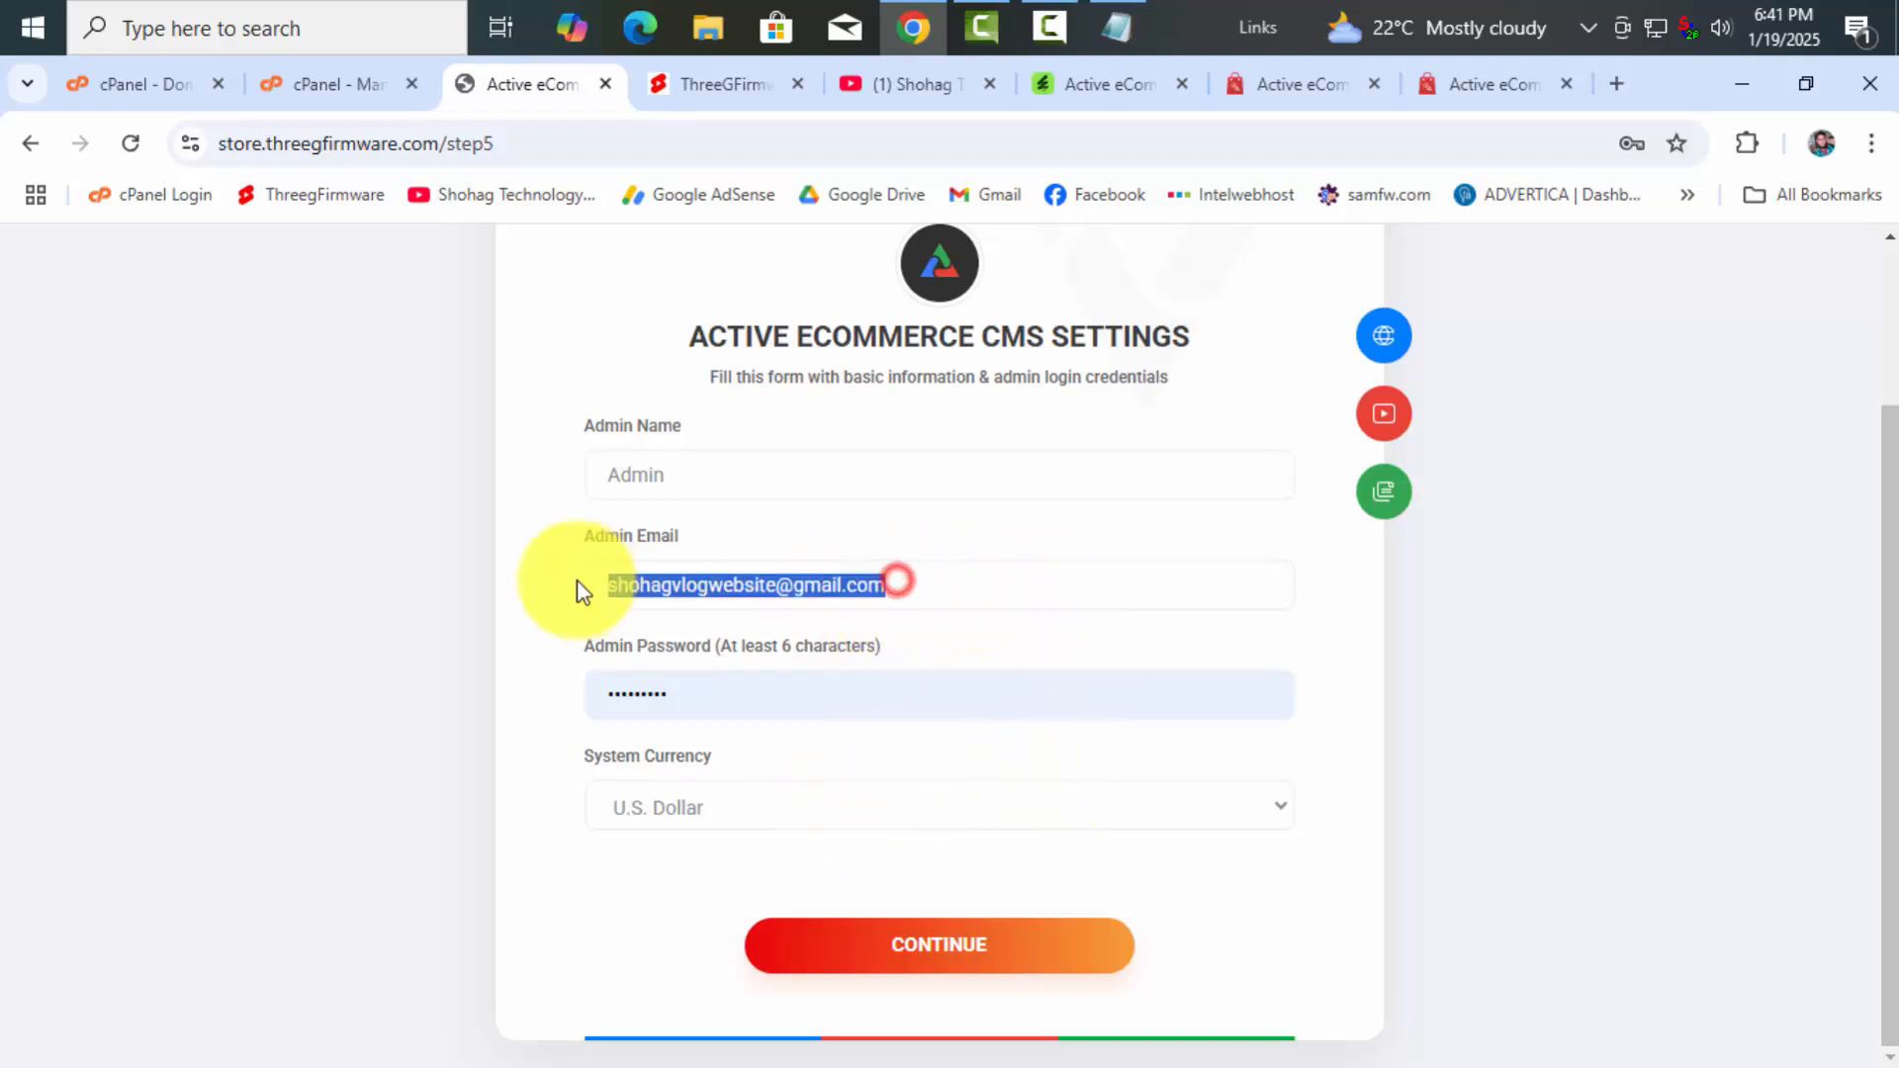
left_click_drag(895, 584, 606, 586)
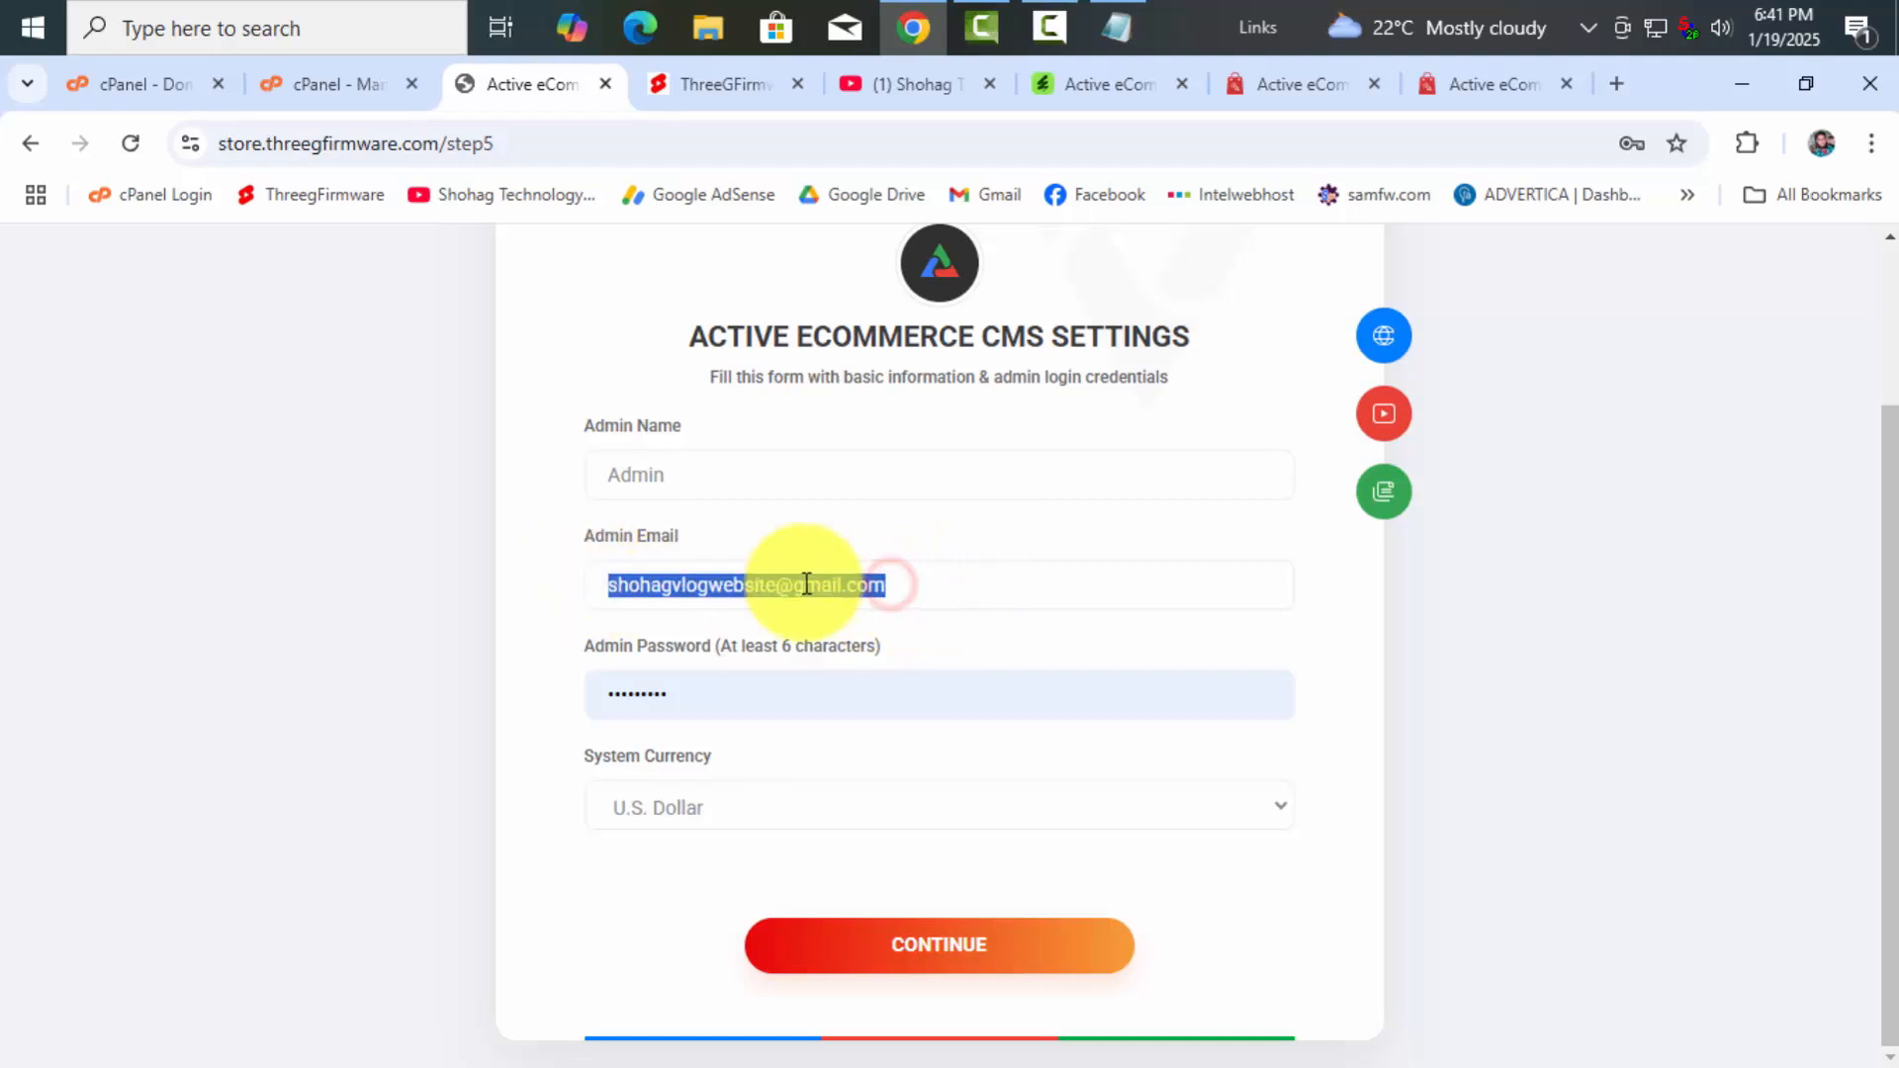
left_click(806, 584)
left_click_drag(890, 584, 606, 586)
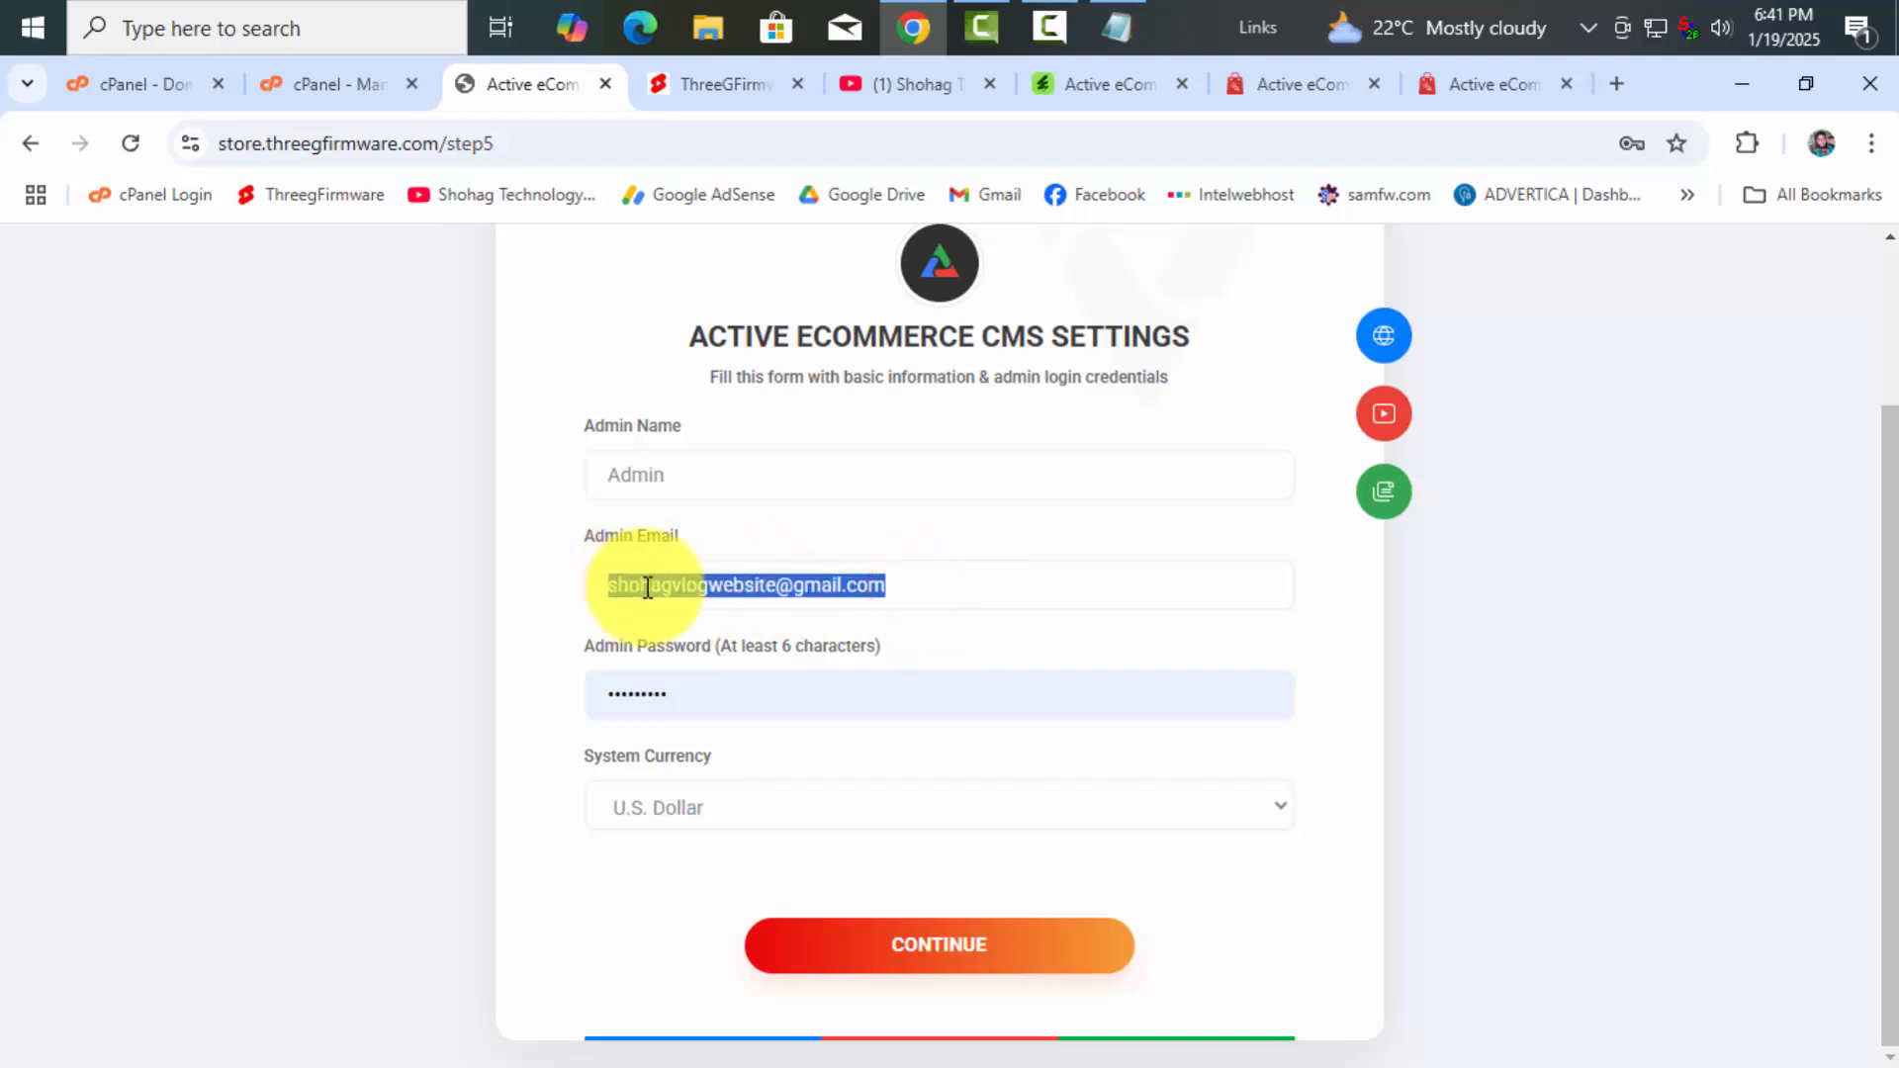
left_click(891, 585)
left_click_drag(895, 585, 596, 588)
left_click(926, 587)
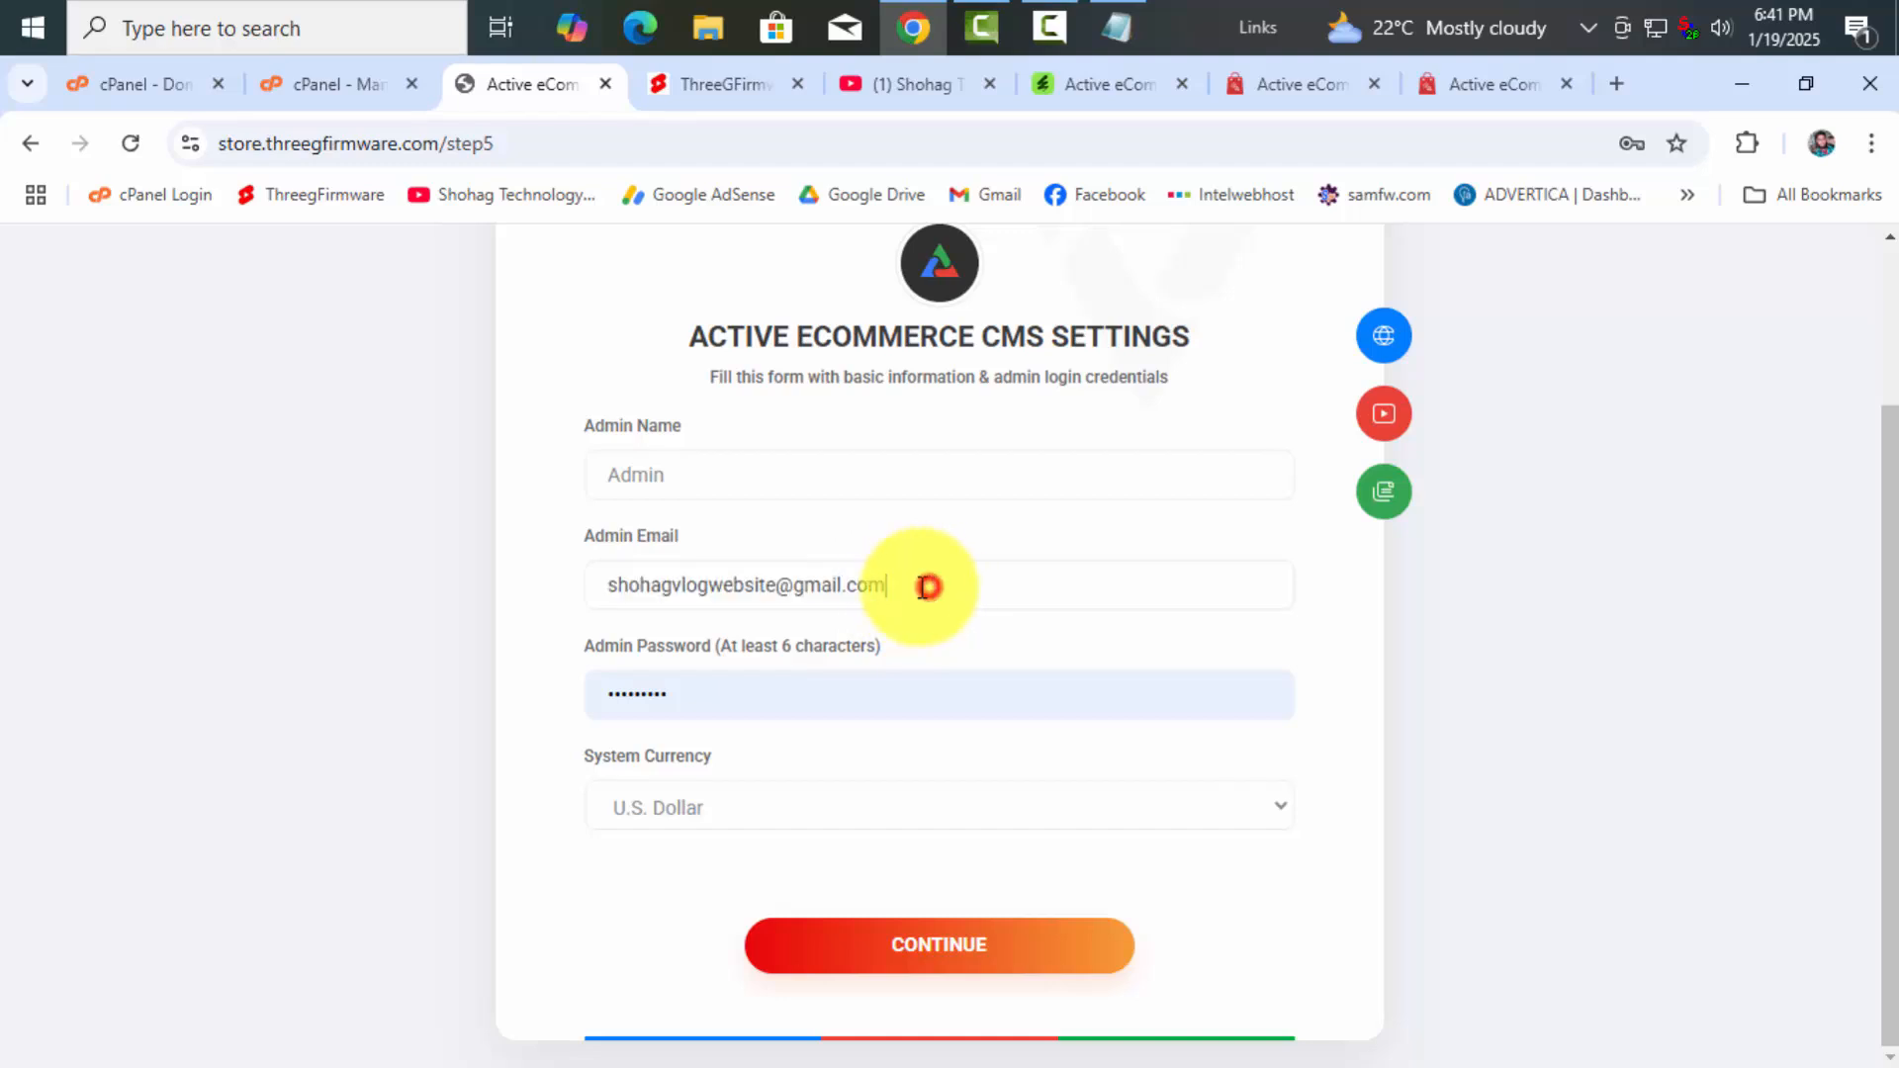
left_click_drag(895, 587, 538, 589)
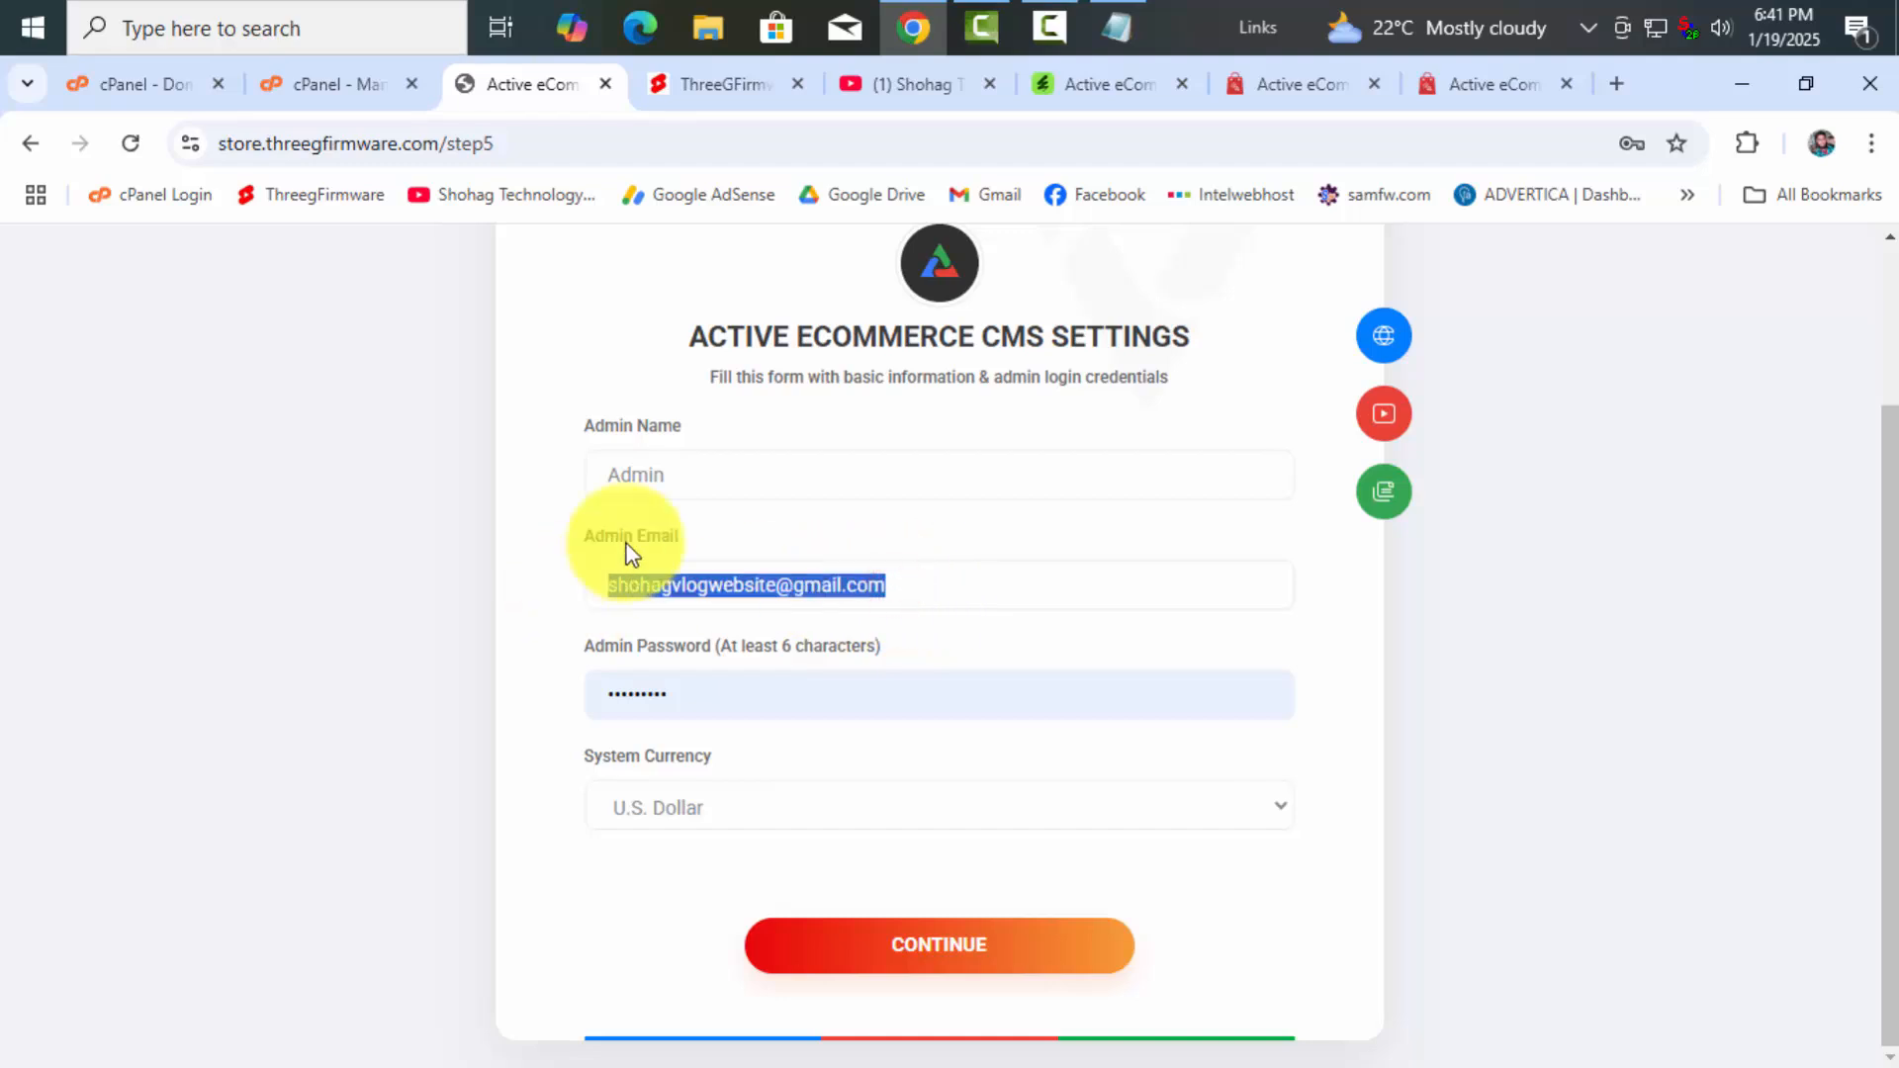
left_click(884, 585)
left_click_drag(884, 584, 652, 588)
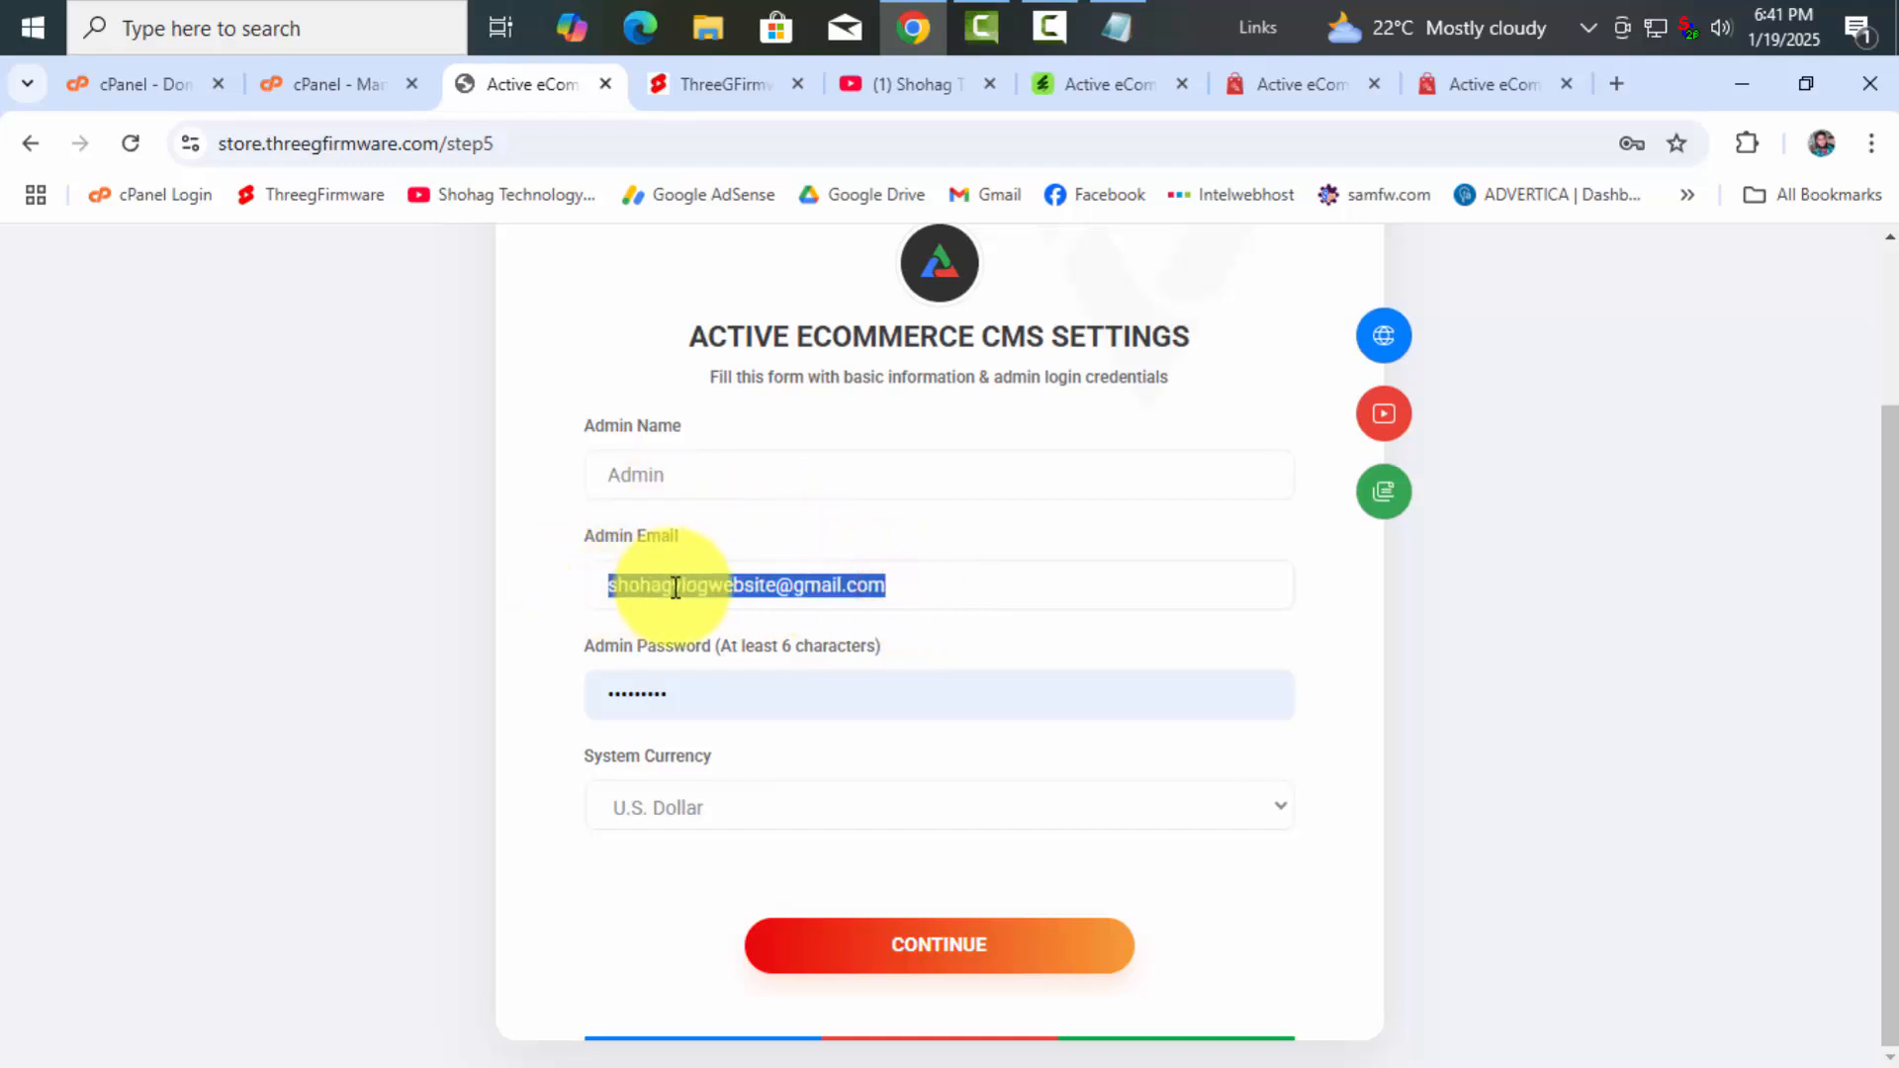
left_click(900, 586)
triple_click(885, 586)
left_click(913, 584)
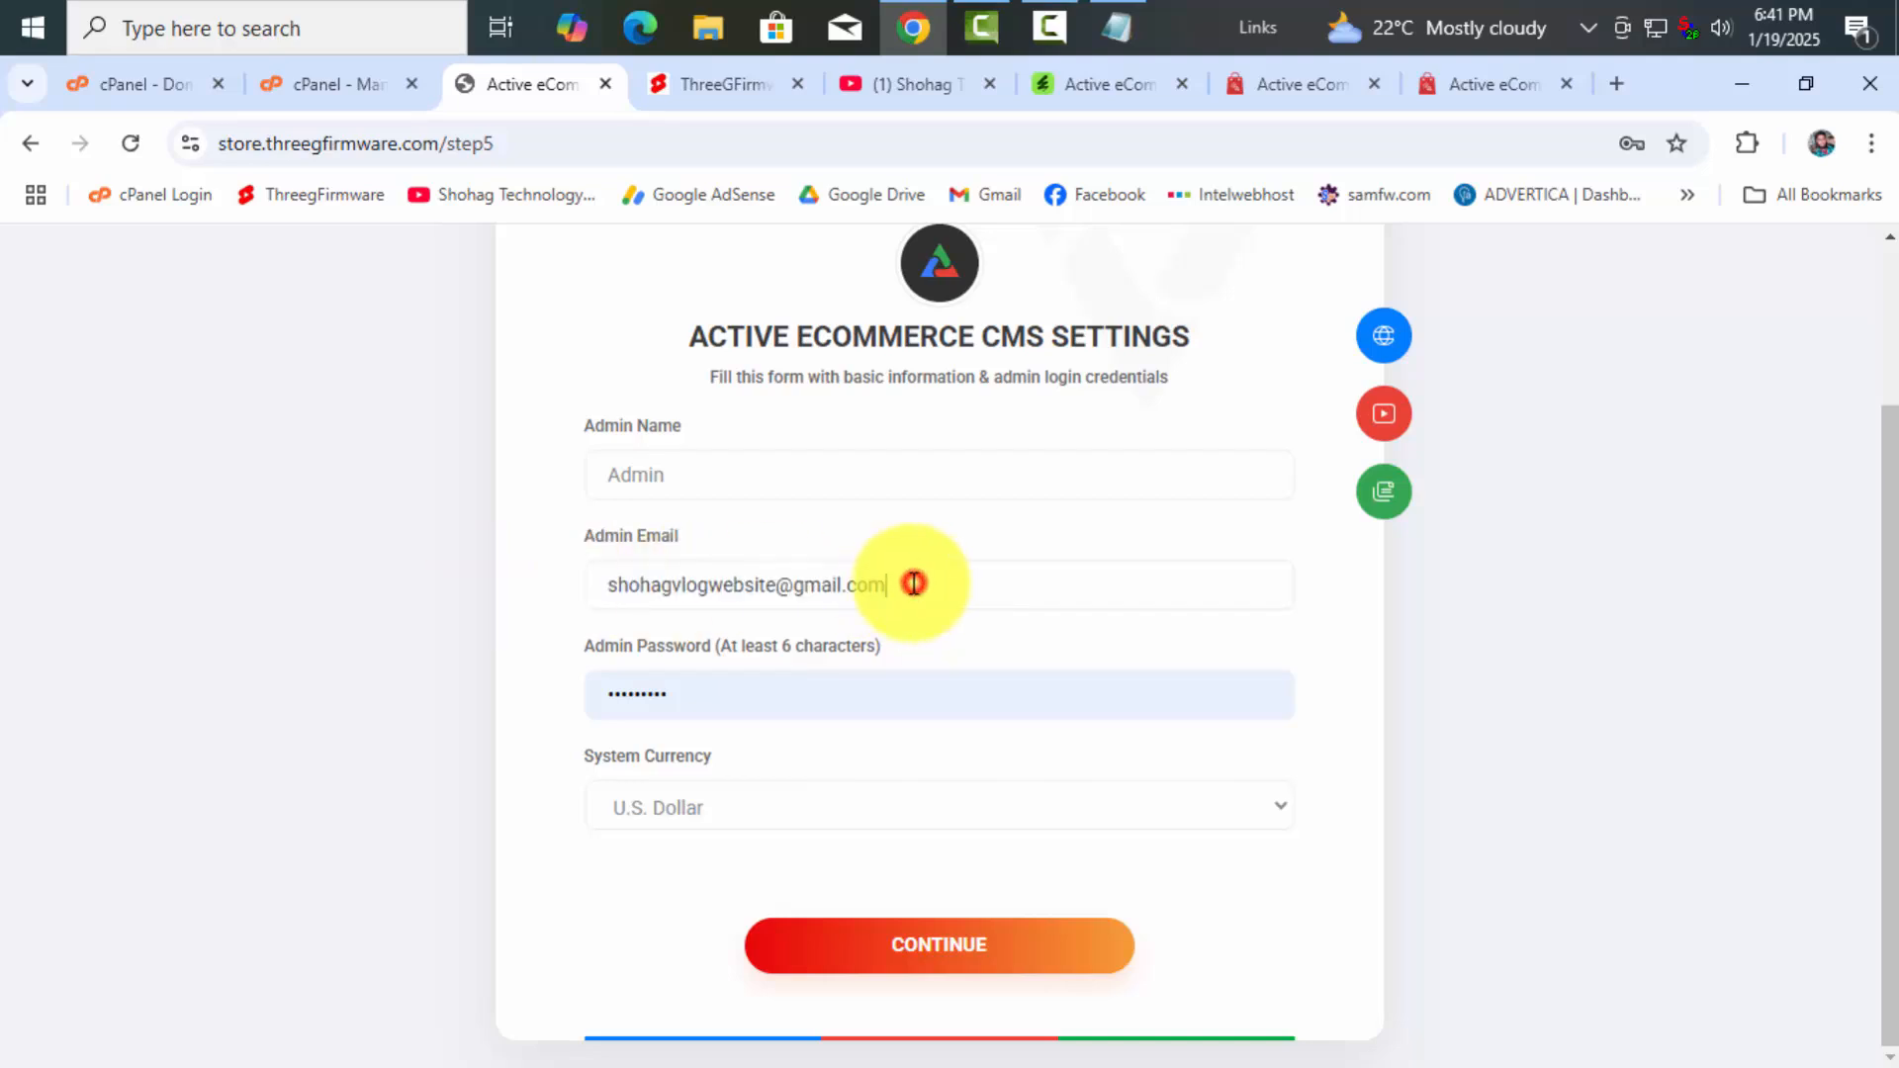
left_click_drag(906, 583, 656, 594)
left_click(949, 582)
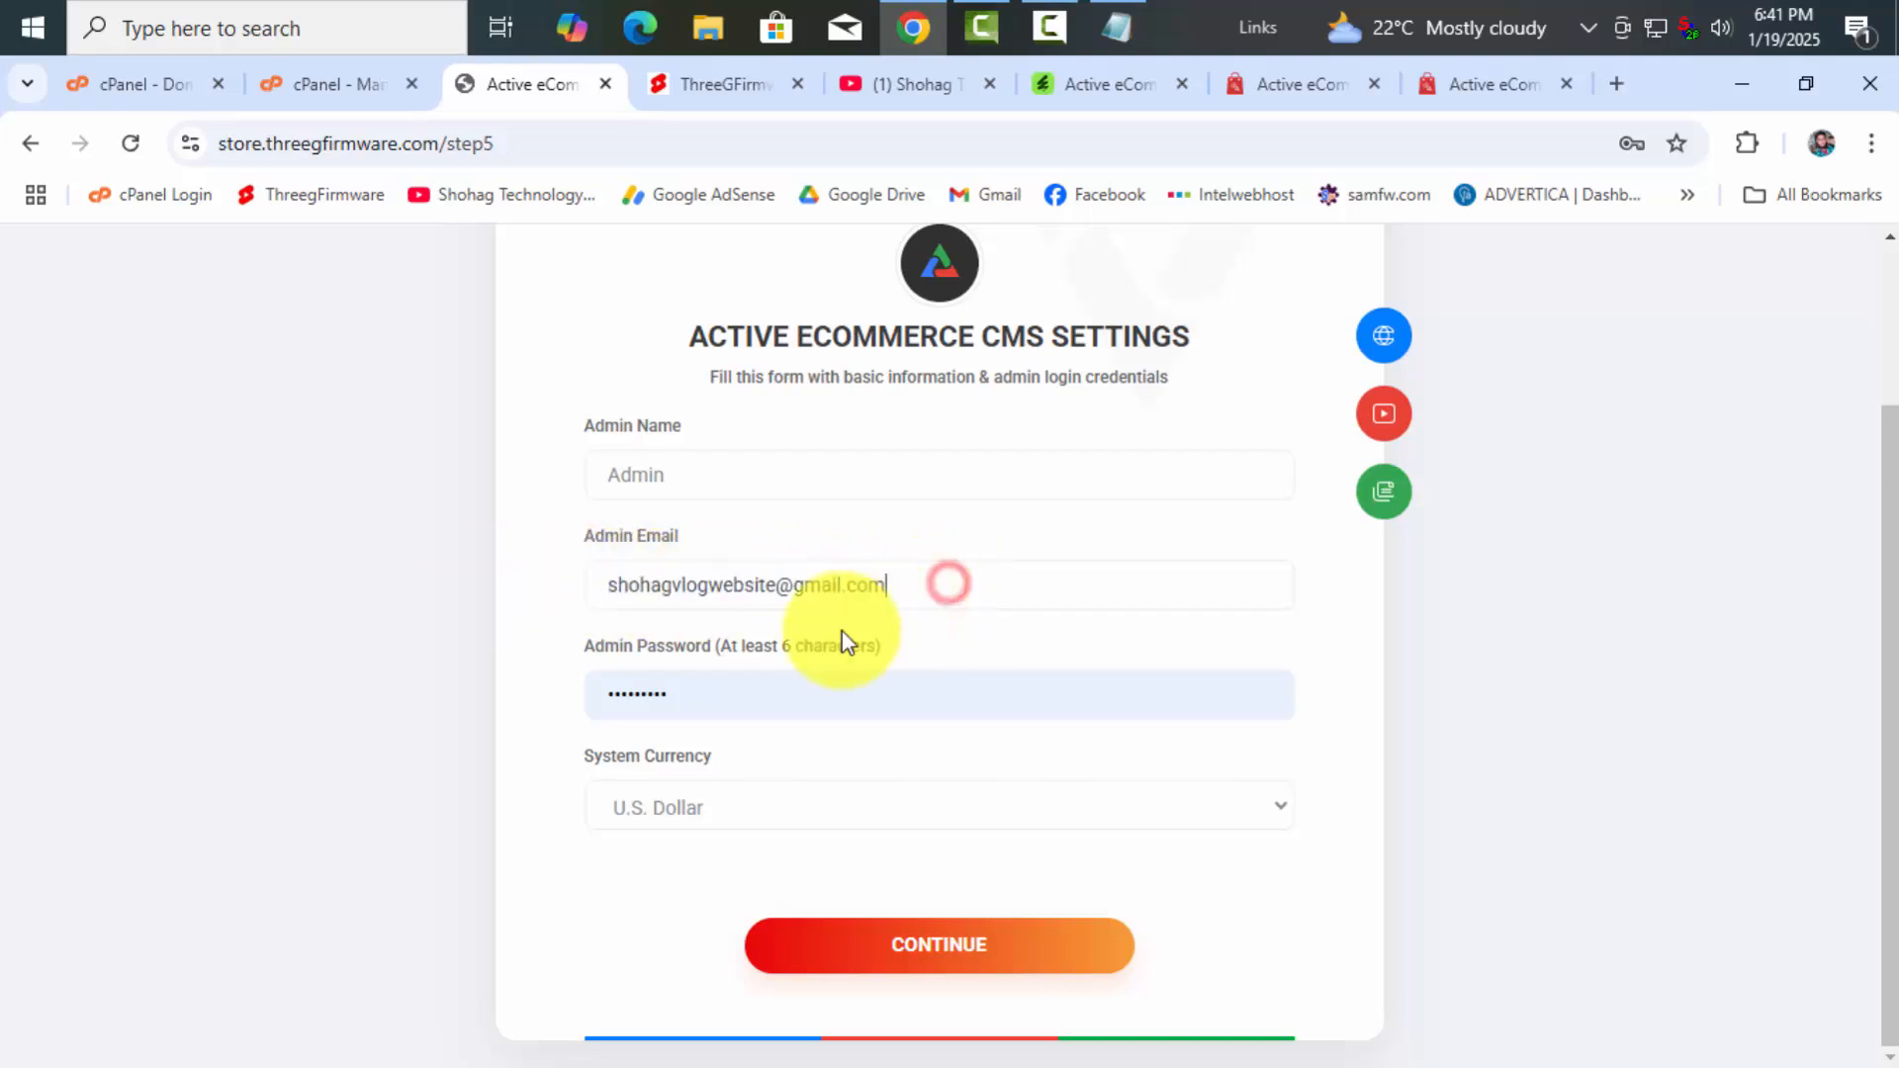
left_click(979, 797)
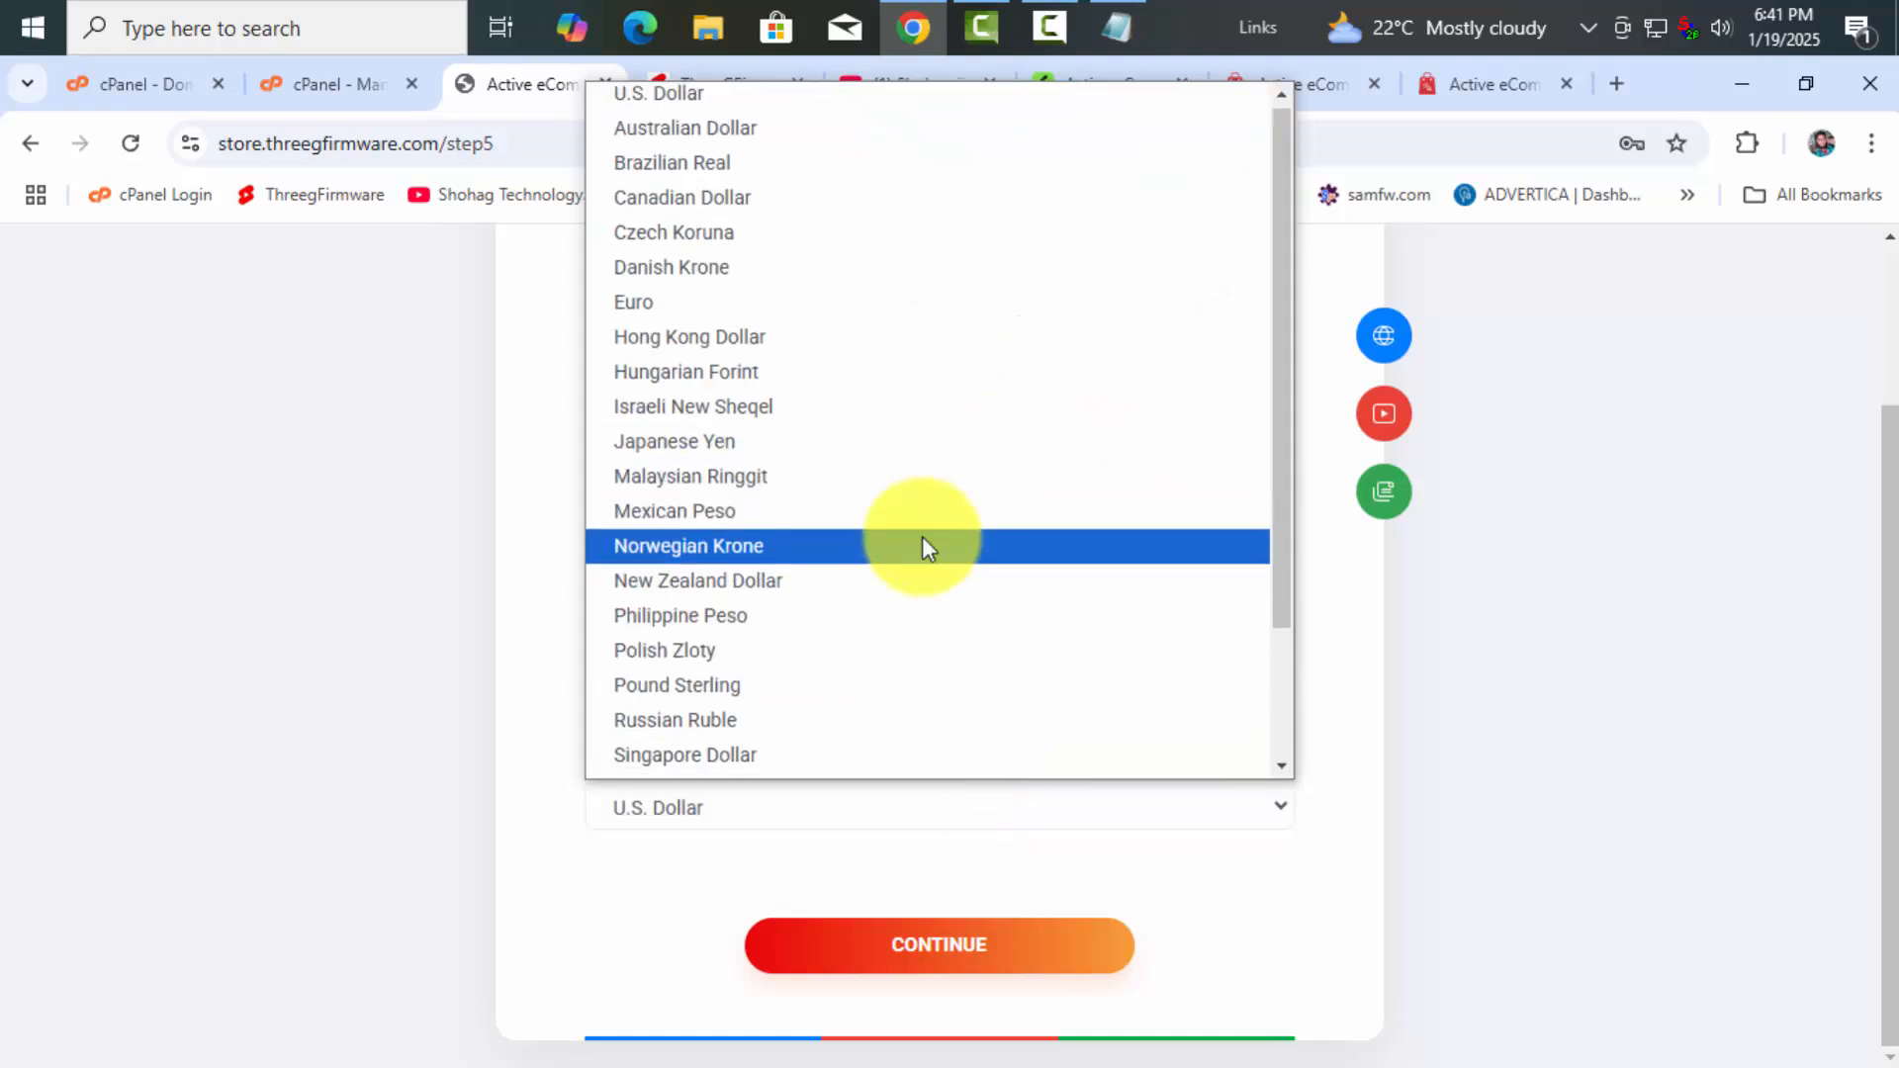
Pick Taka from the System Currency list
scroll(922, 536, "down", 2)
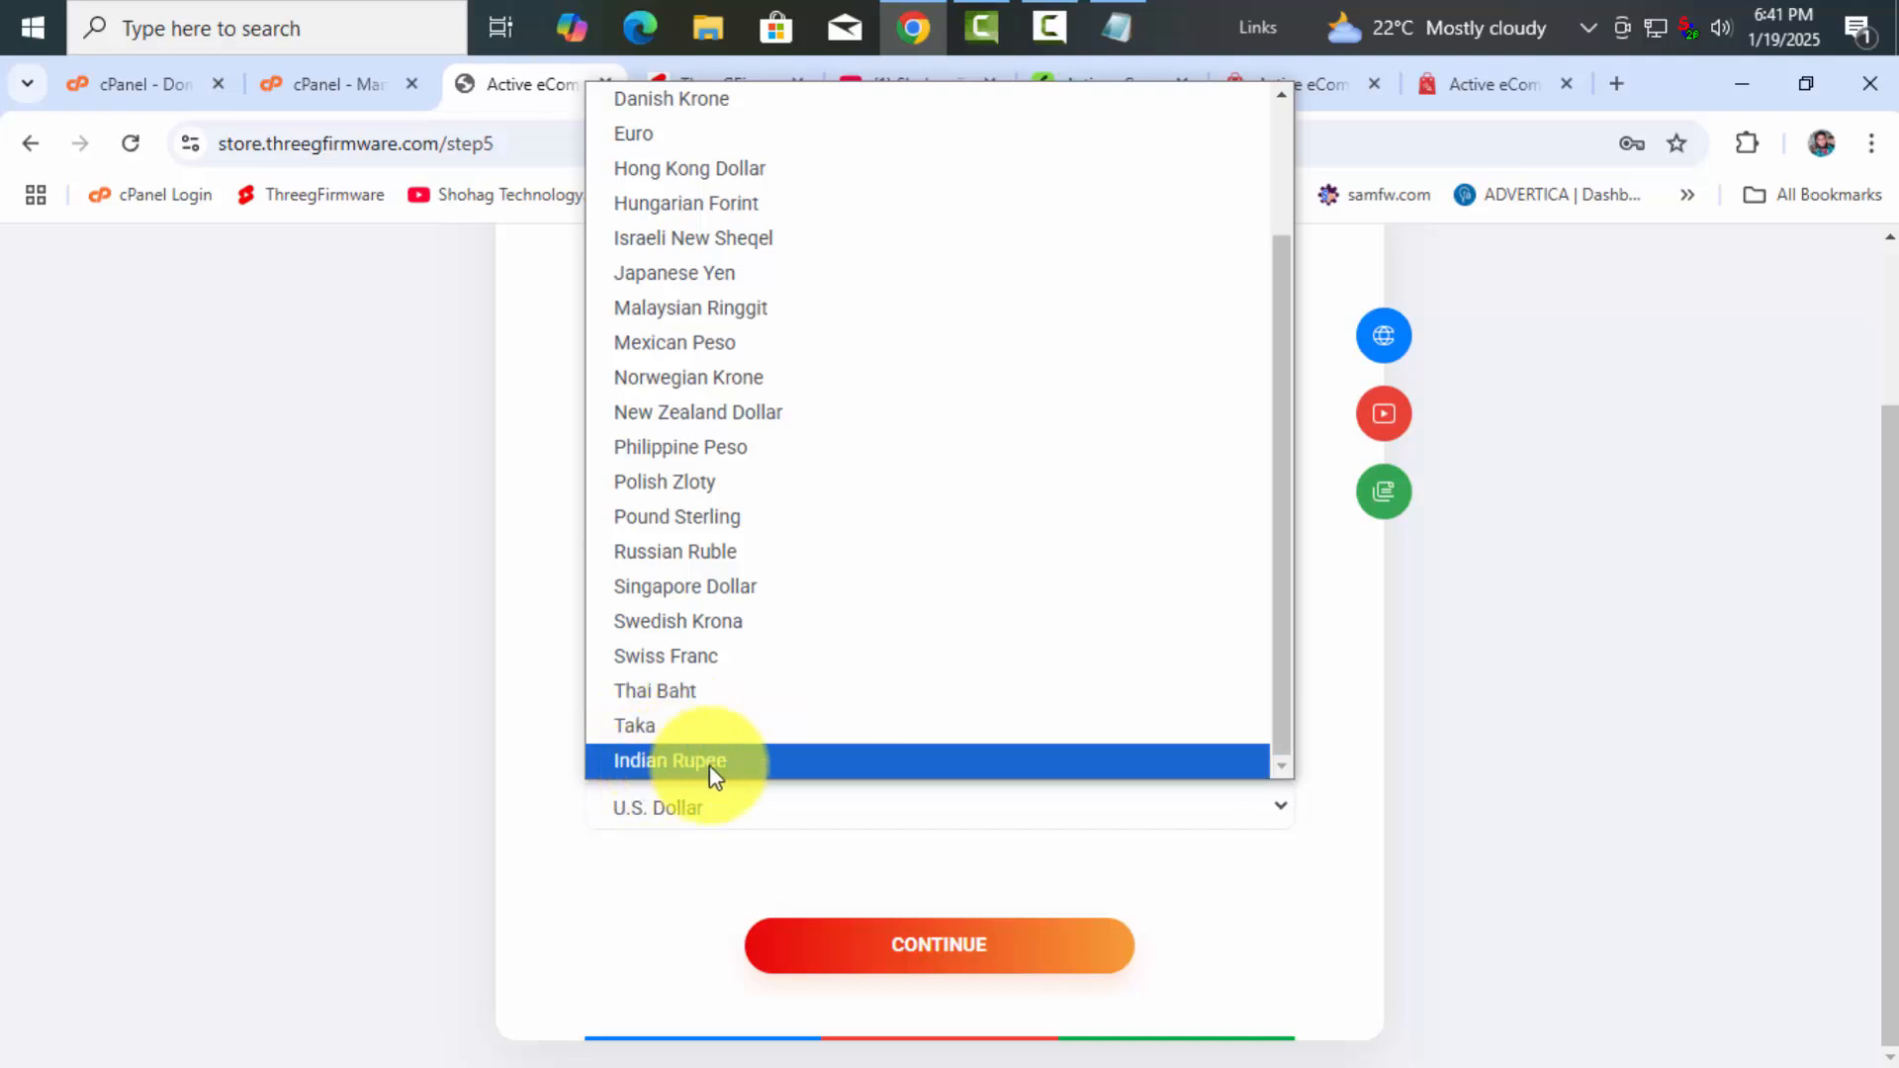
left_click(649, 728)
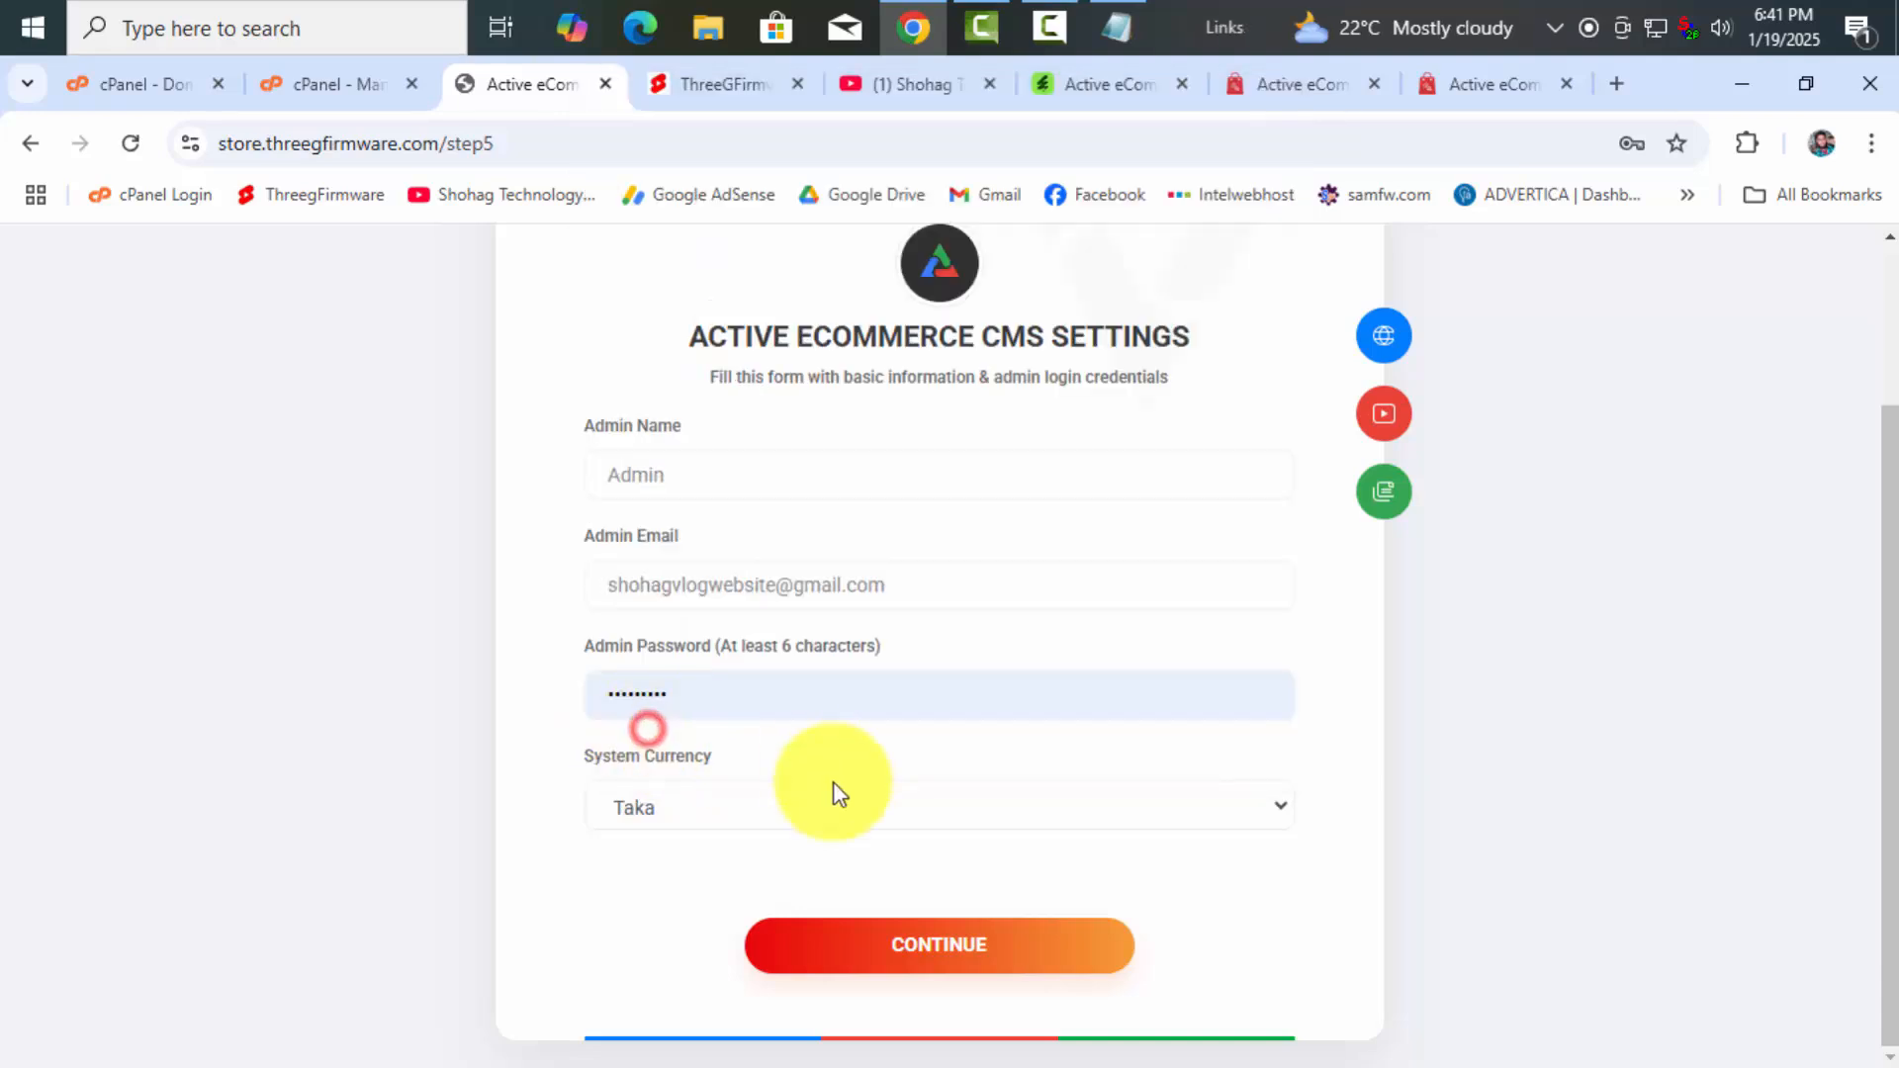
Submit the settings to complete installation and review the customer and seller demo credentials
left_click(952, 942)
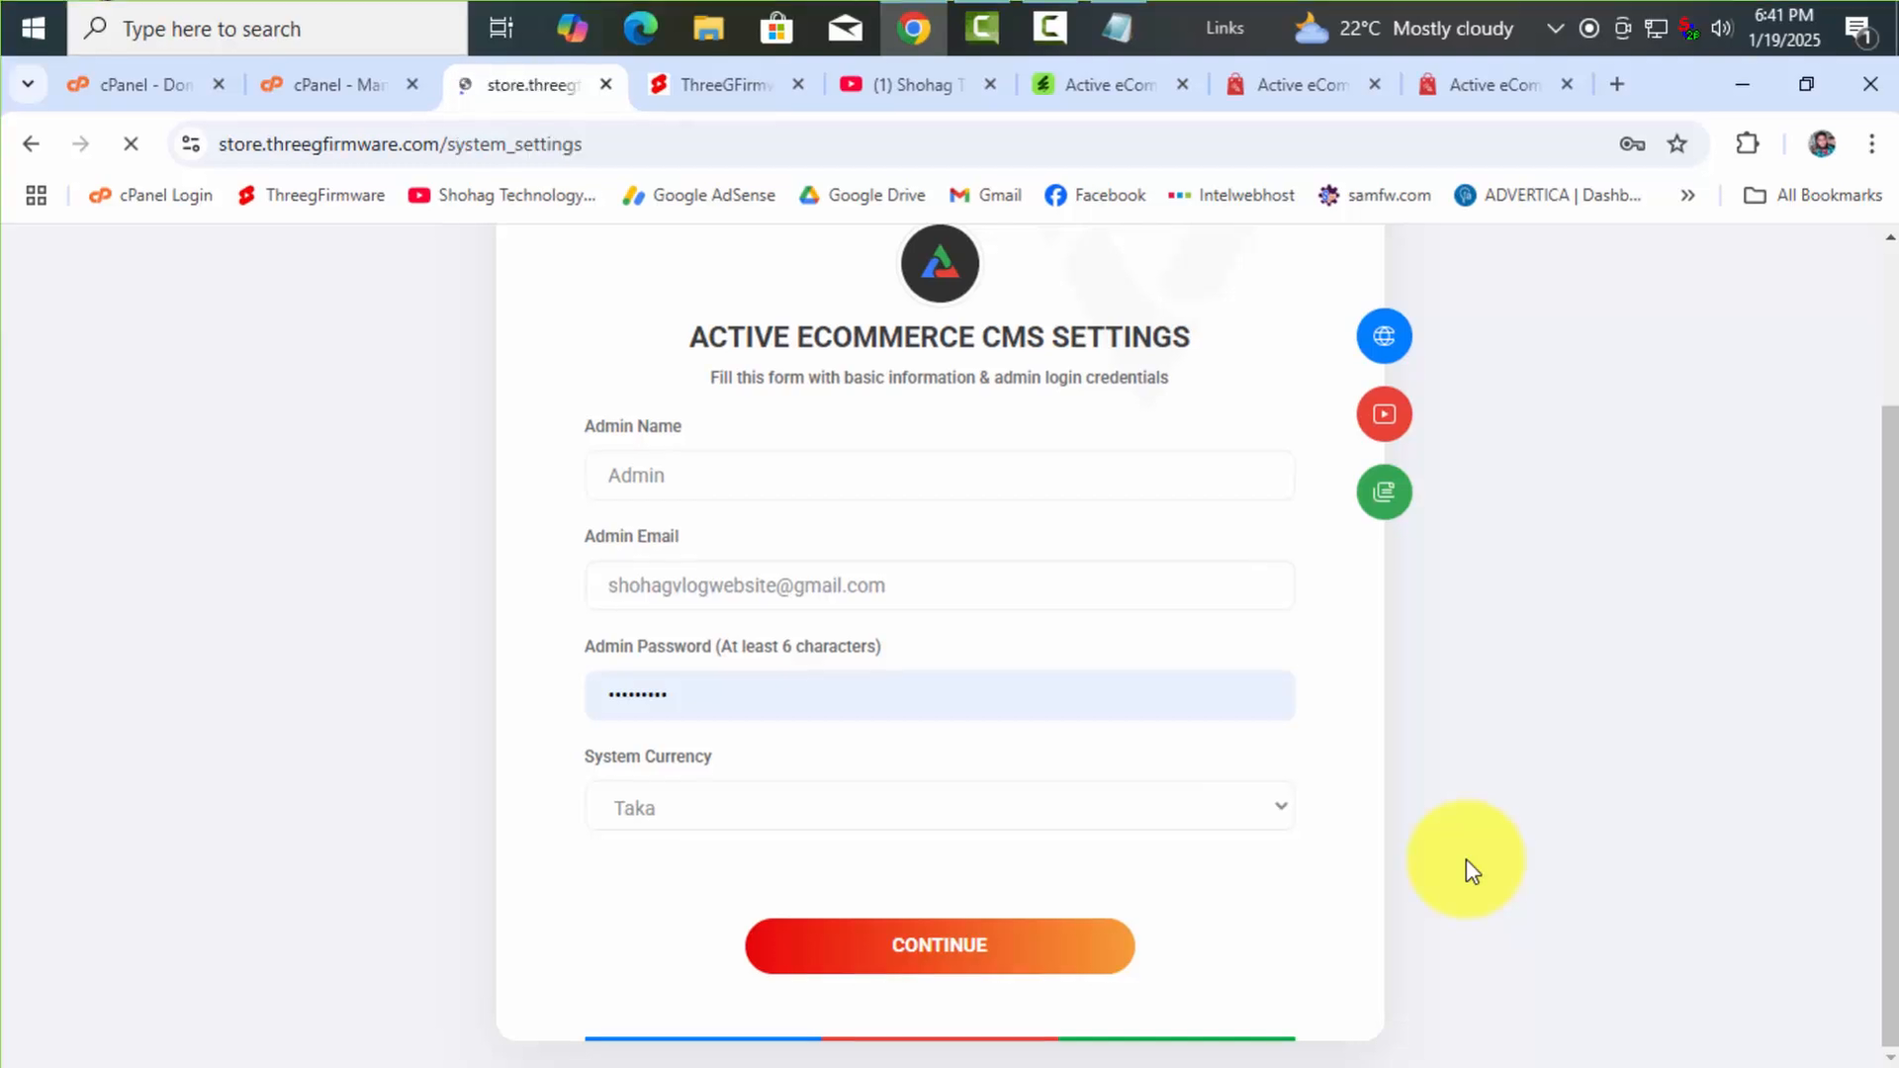
scroll(1074, 733, "down", 2)
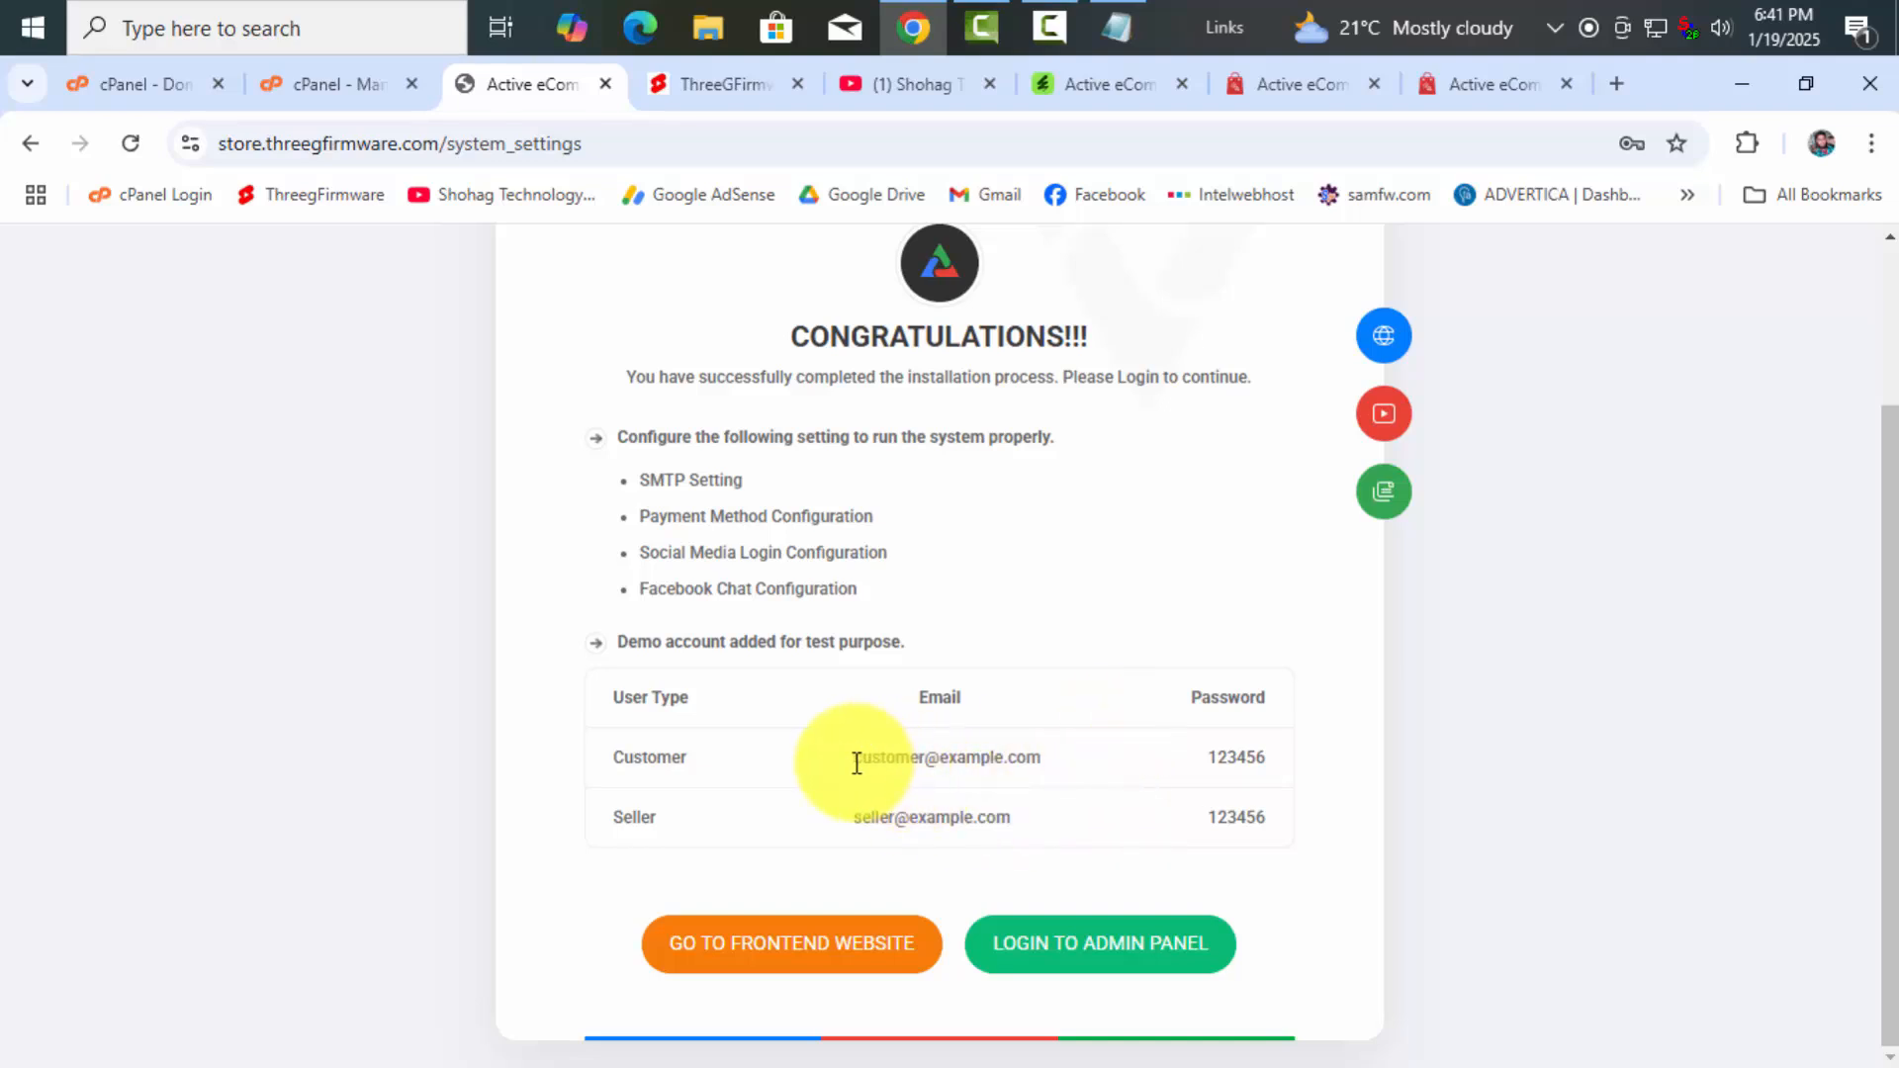
left_click_drag(852, 761, 1038, 754)
left_click(742, 759)
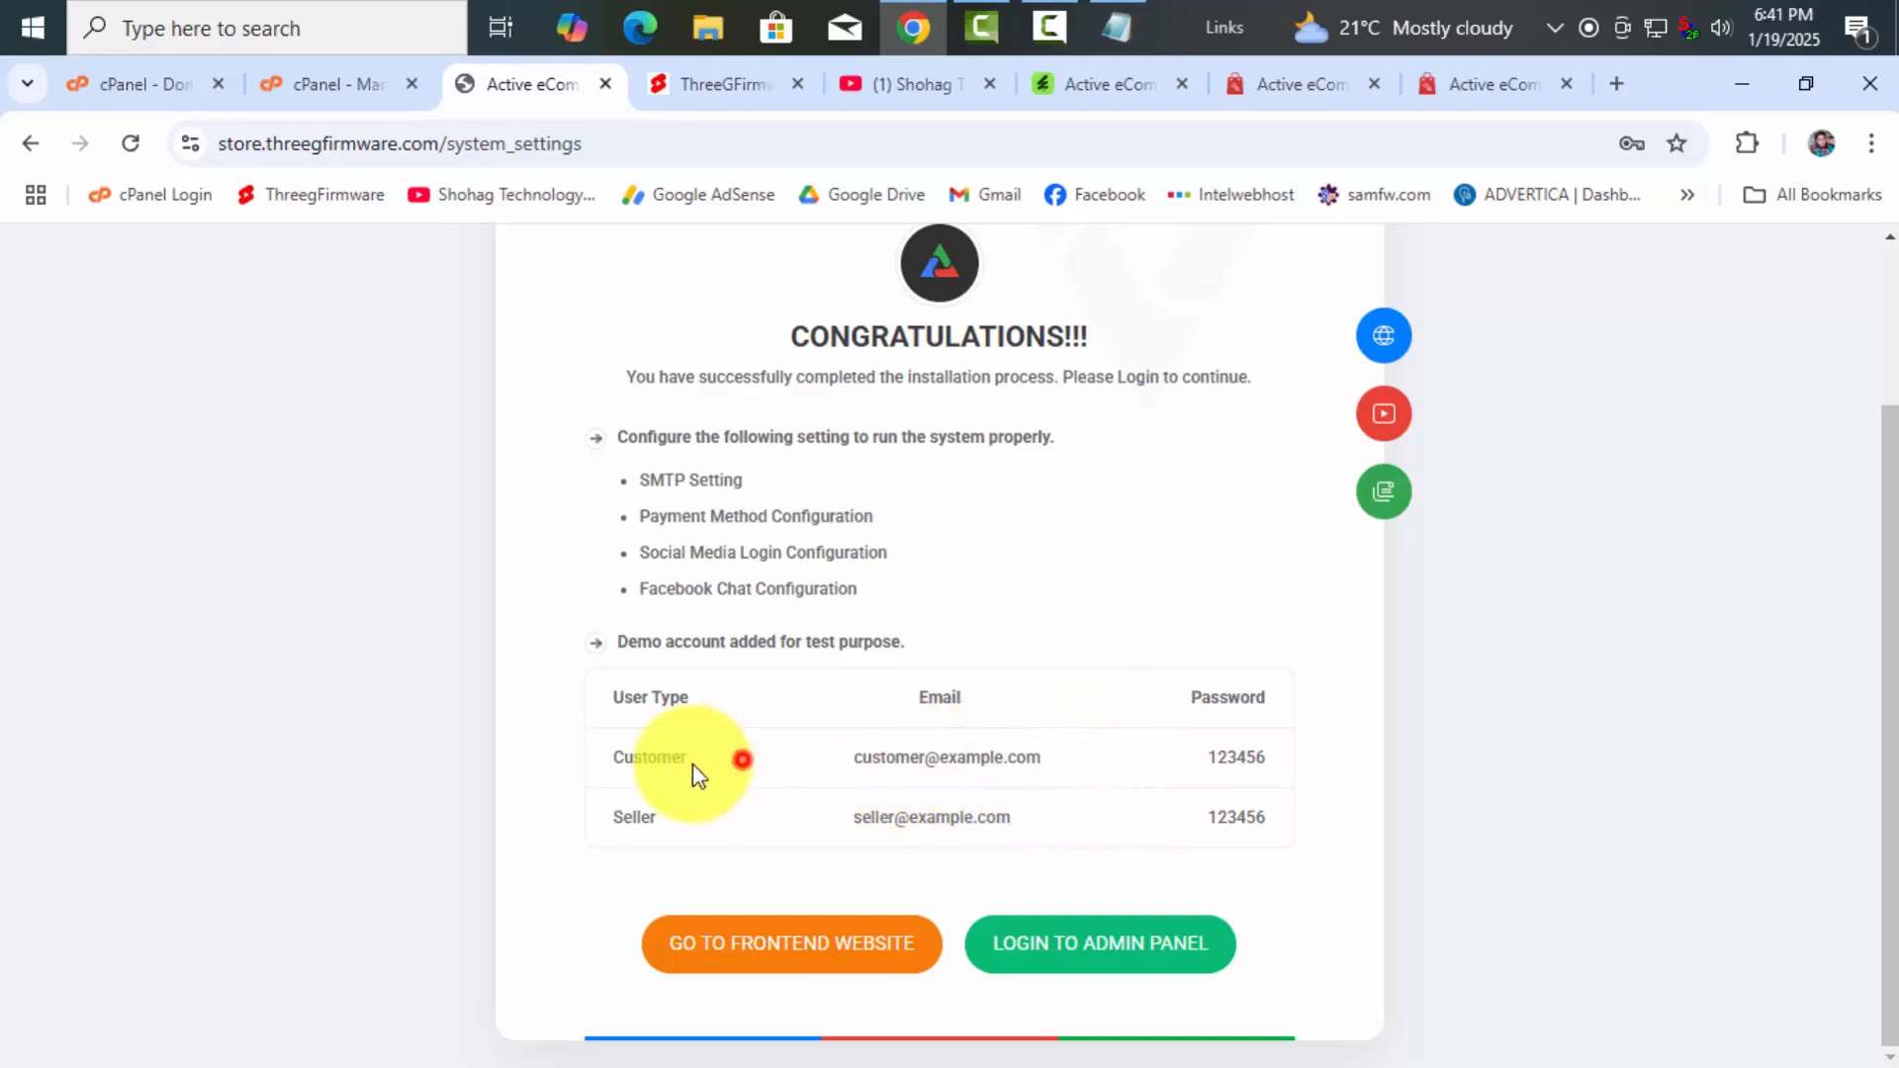
left_click_drag(858, 757, 1049, 761)
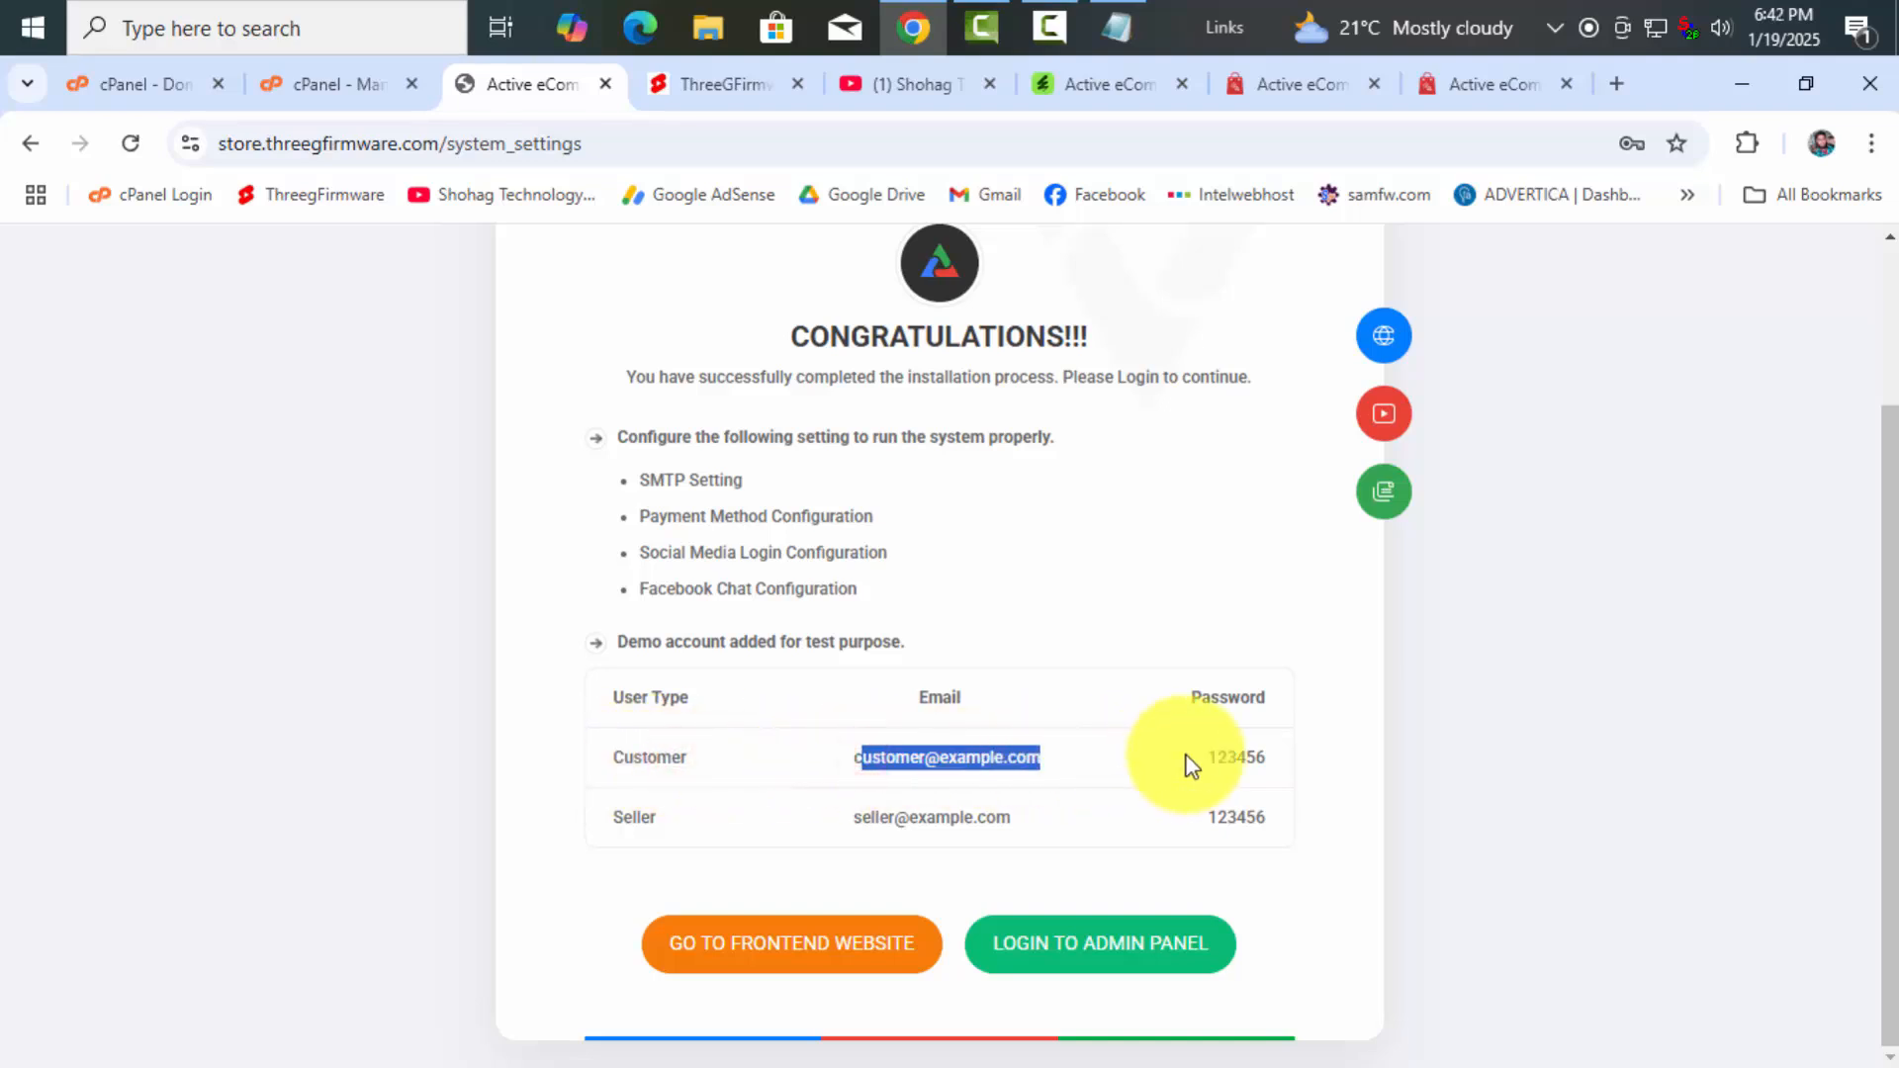
left_click_drag(1186, 757, 1290, 764)
left_click_drag(848, 756, 1078, 763)
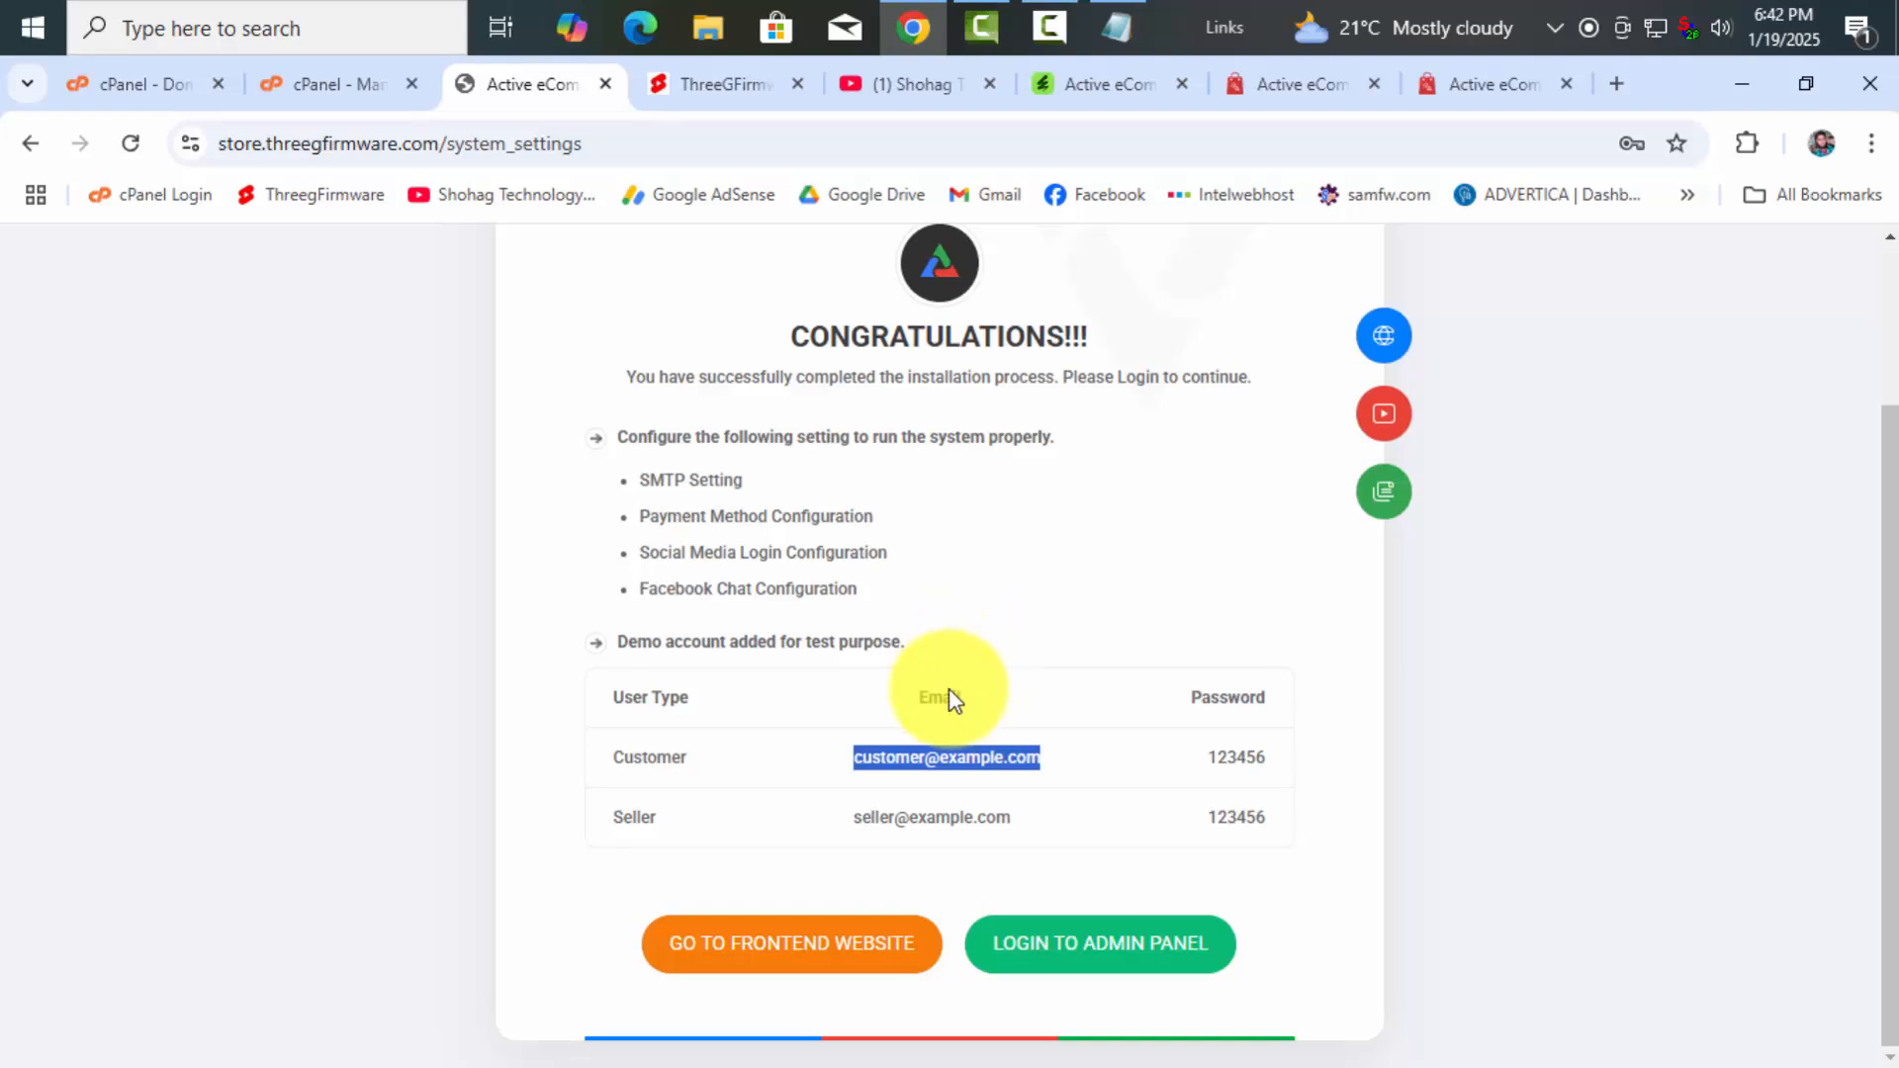
left_click_drag(828, 817, 1059, 818)
left_click(1058, 815)
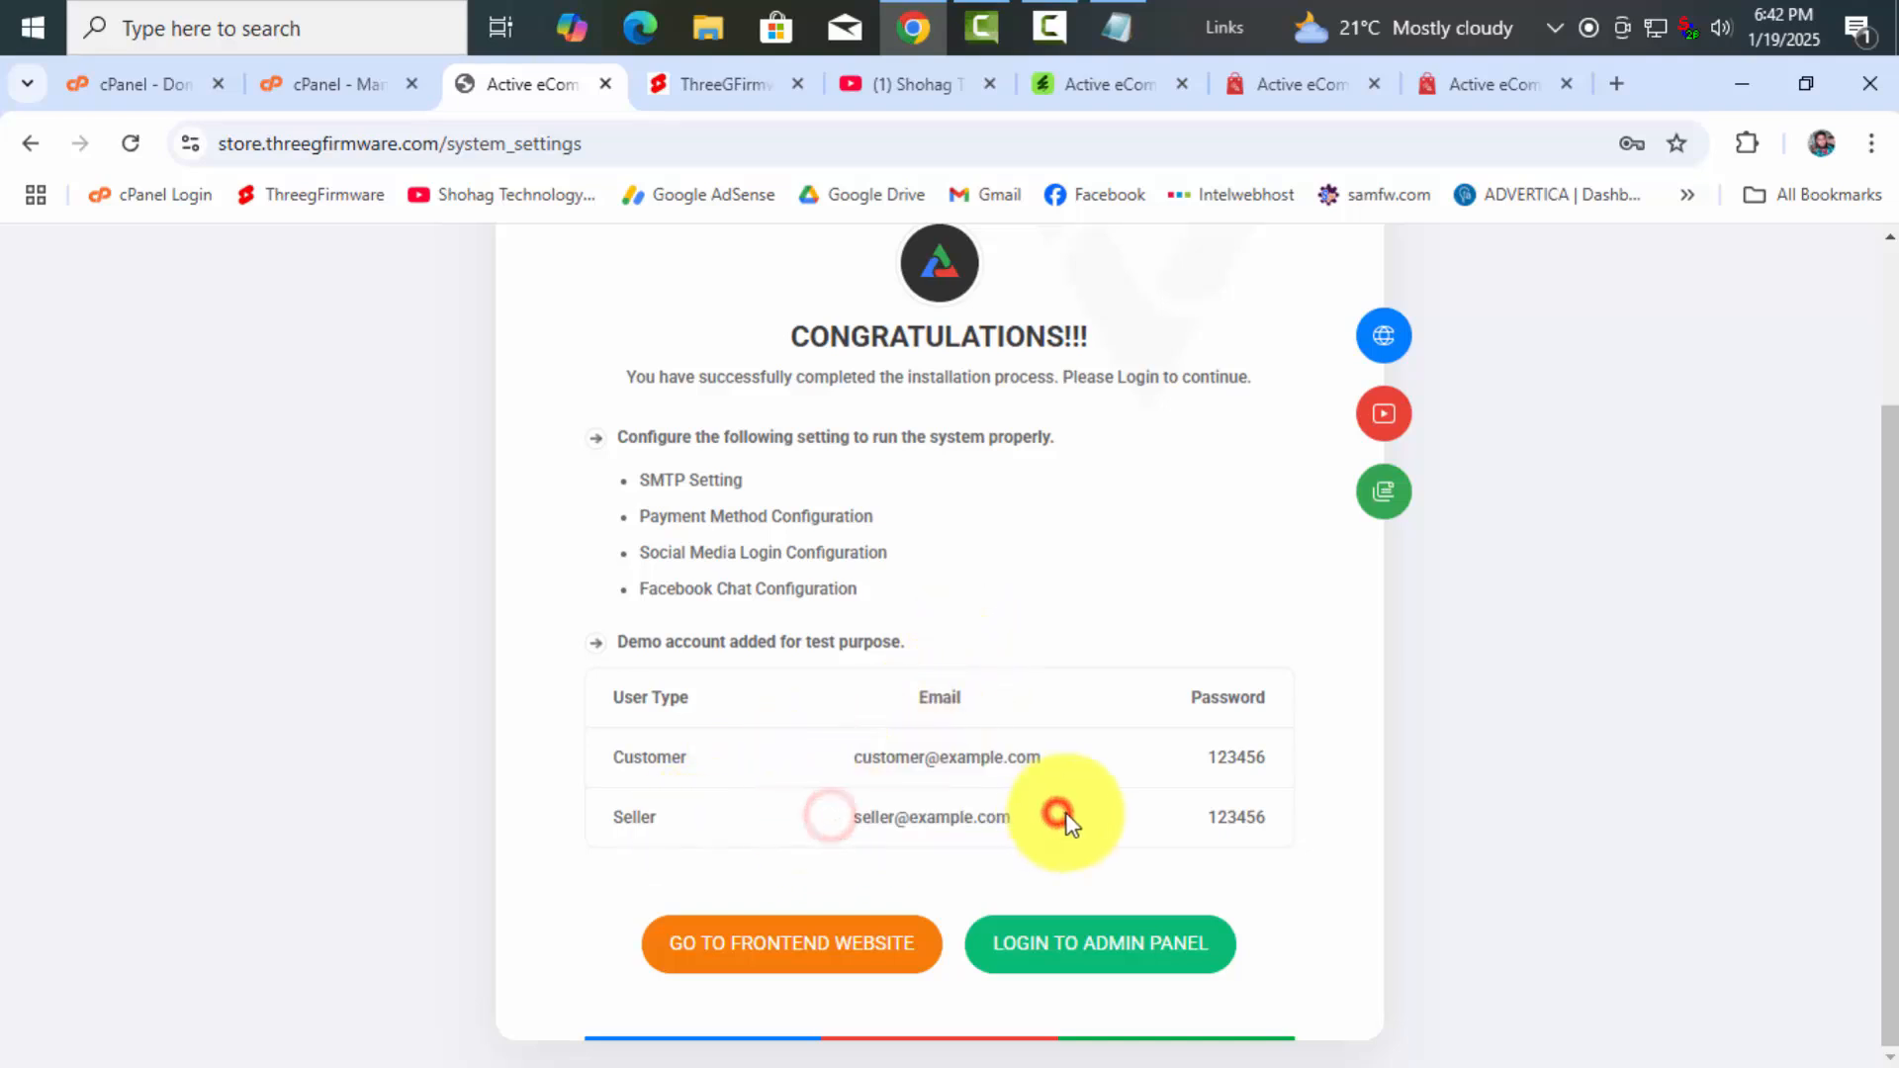
Copy the full demo account table and select the old password line in the Notepad note
left_click_drag(1278, 817, 611, 709)
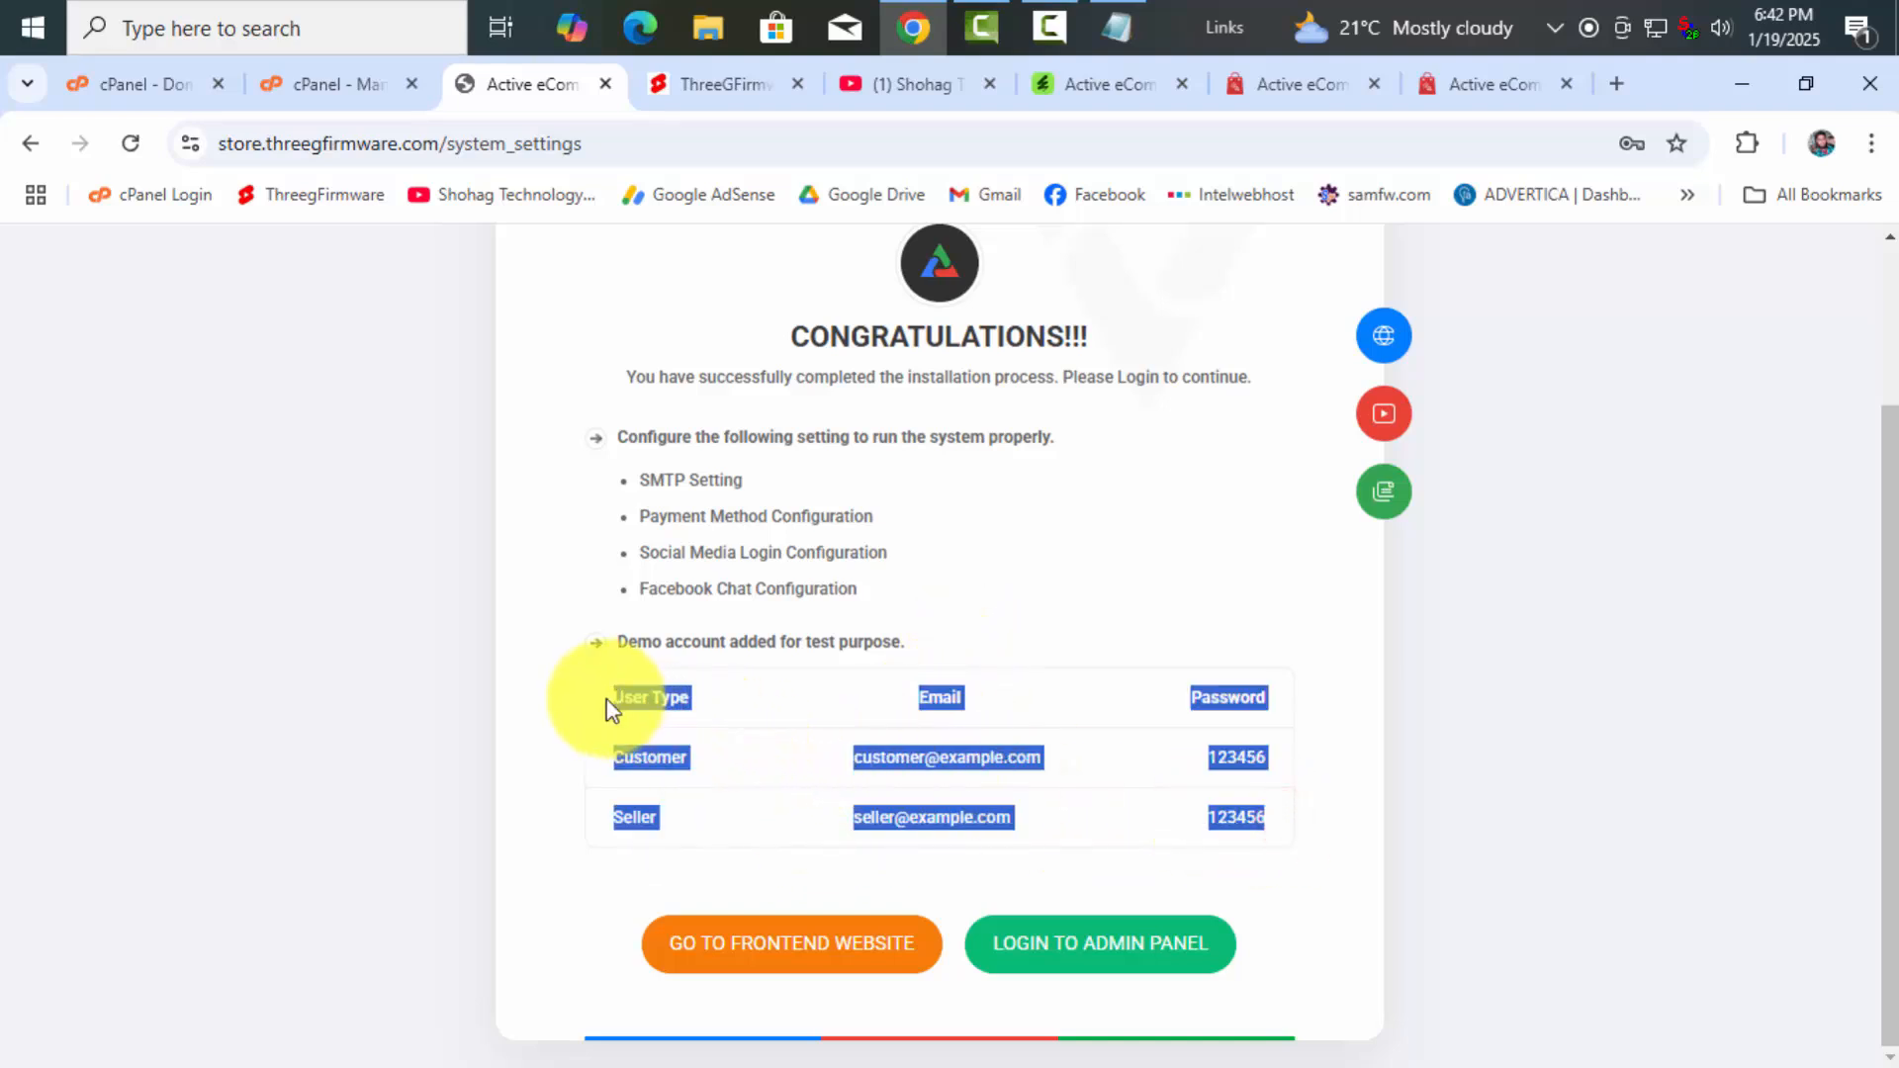
left_click(633, 704)
left_click_drag(1300, 813, 636, 699)
right_click(657, 699)
left_click(759, 346)
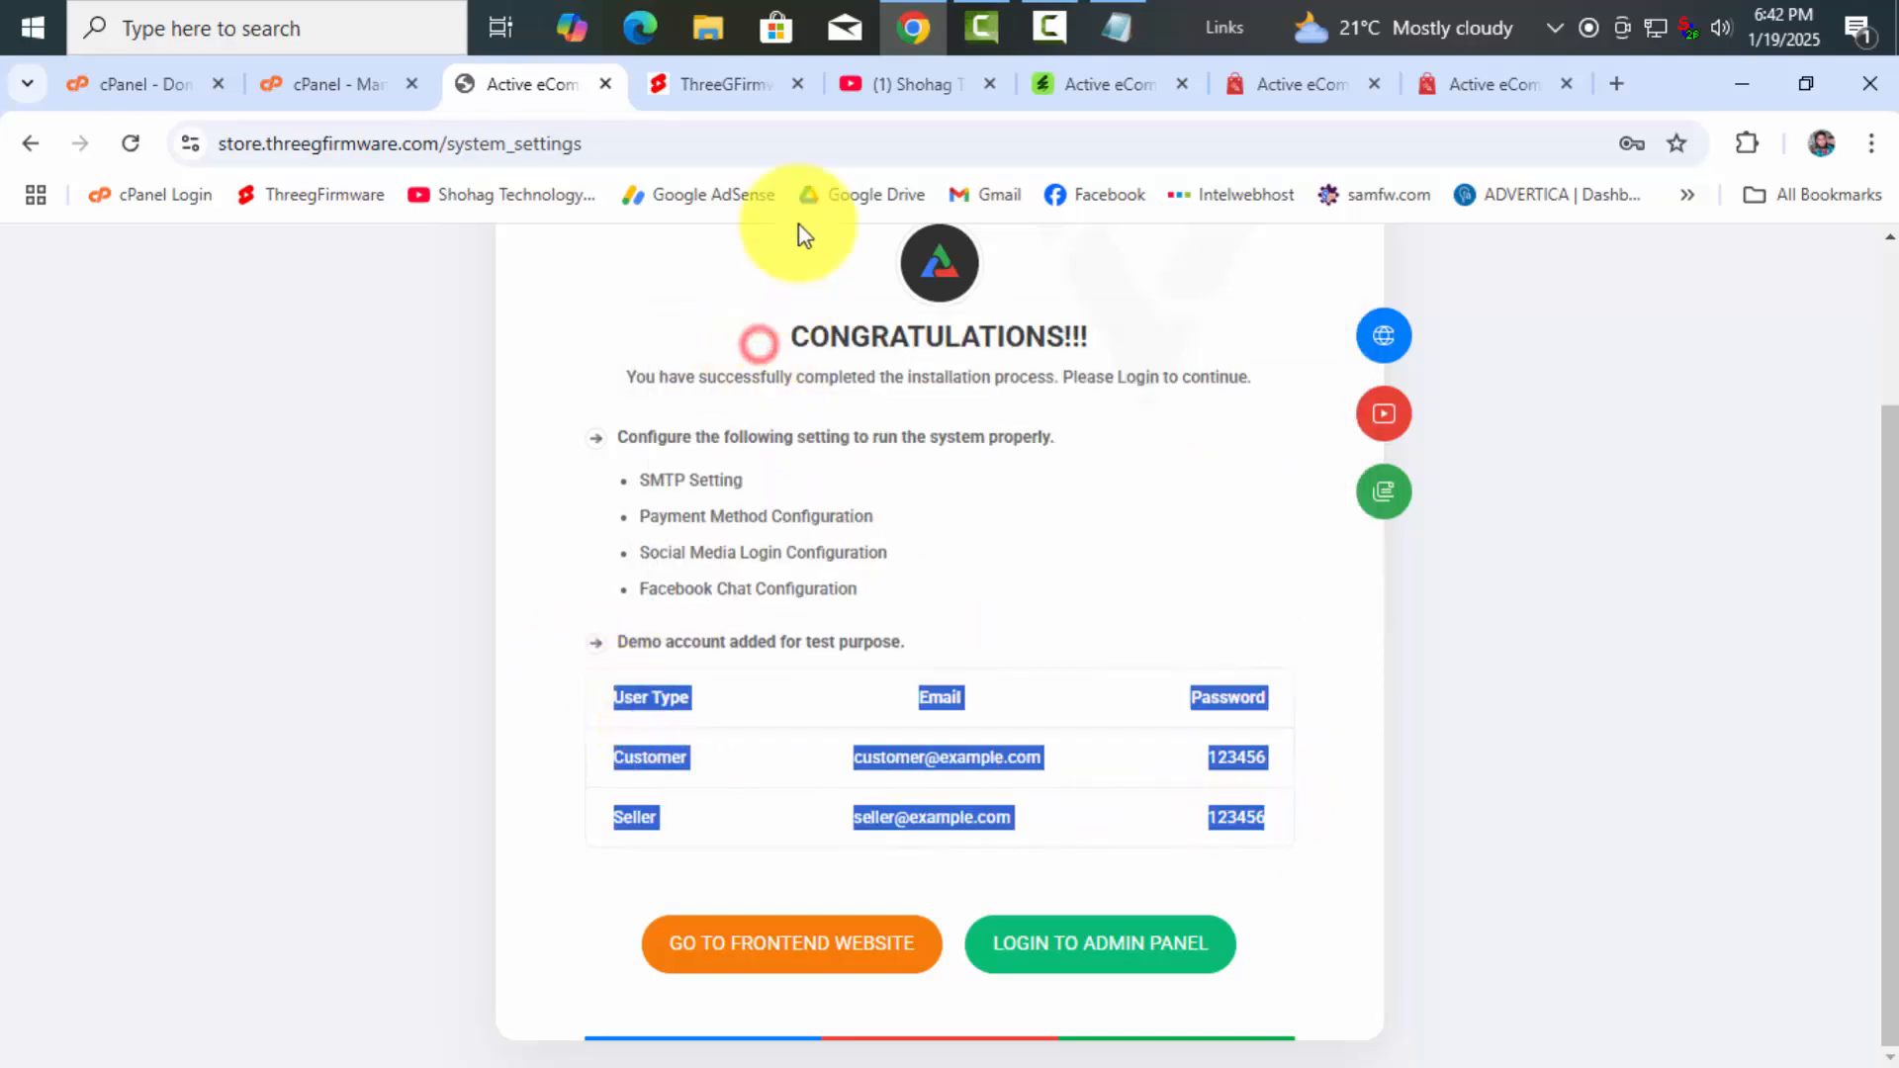
left_click(1116, 27)
left_click_drag(620, 246, 259, 246)
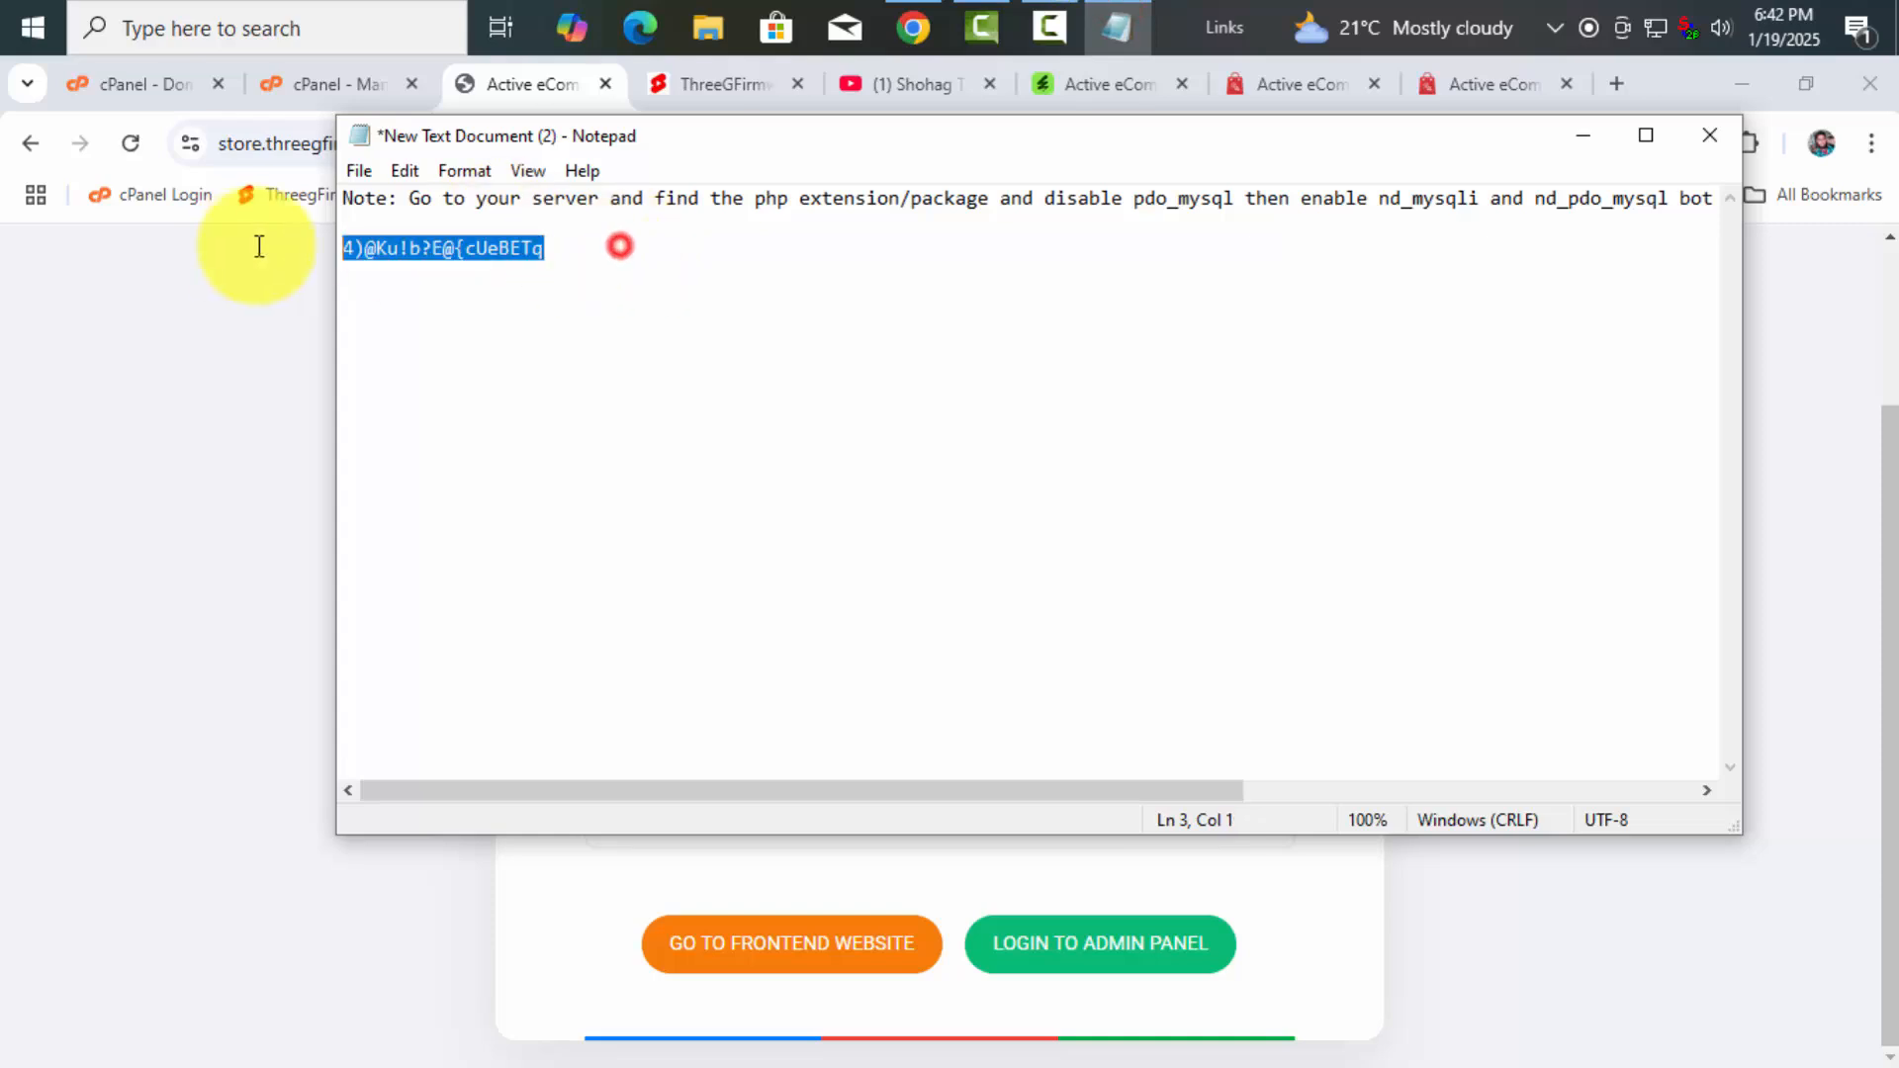
Paste the demo account table over the note's old password line
right_click(410, 249)
left_click(488, 391)
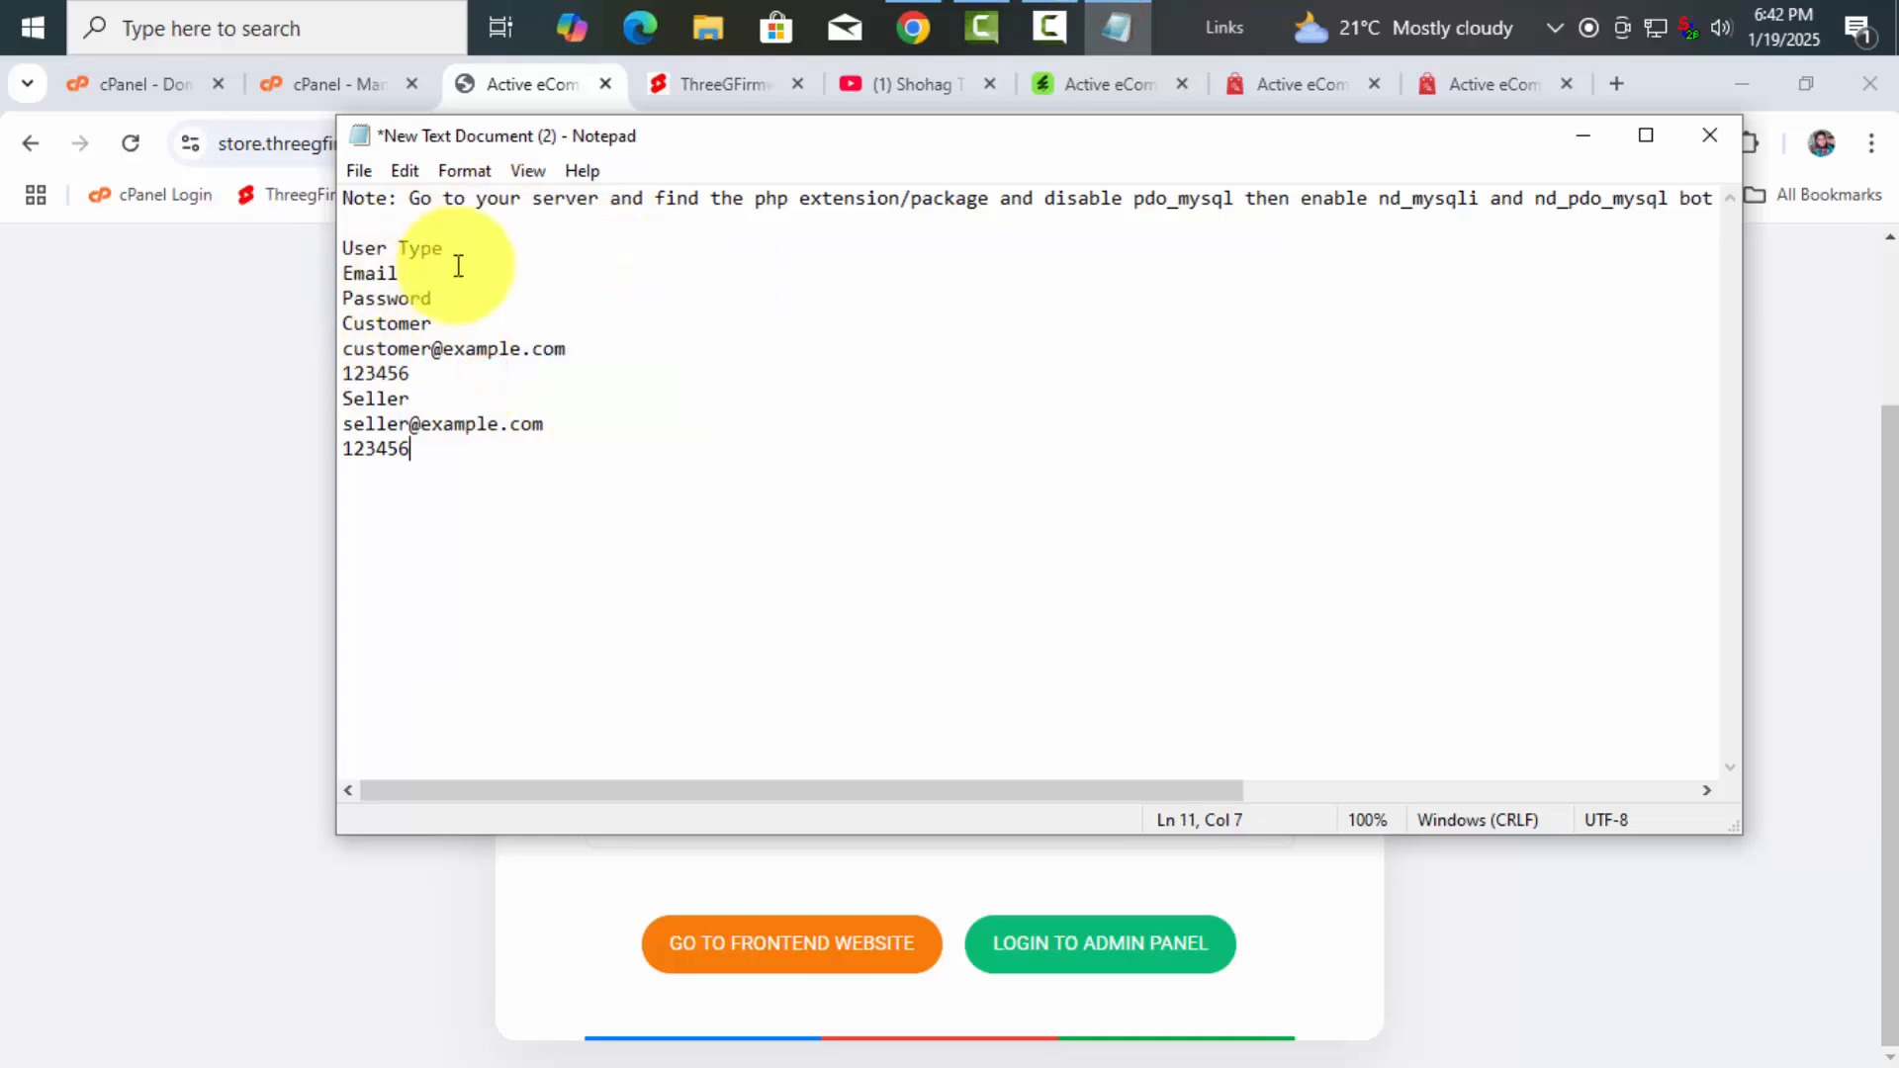
left_click(497, 413)
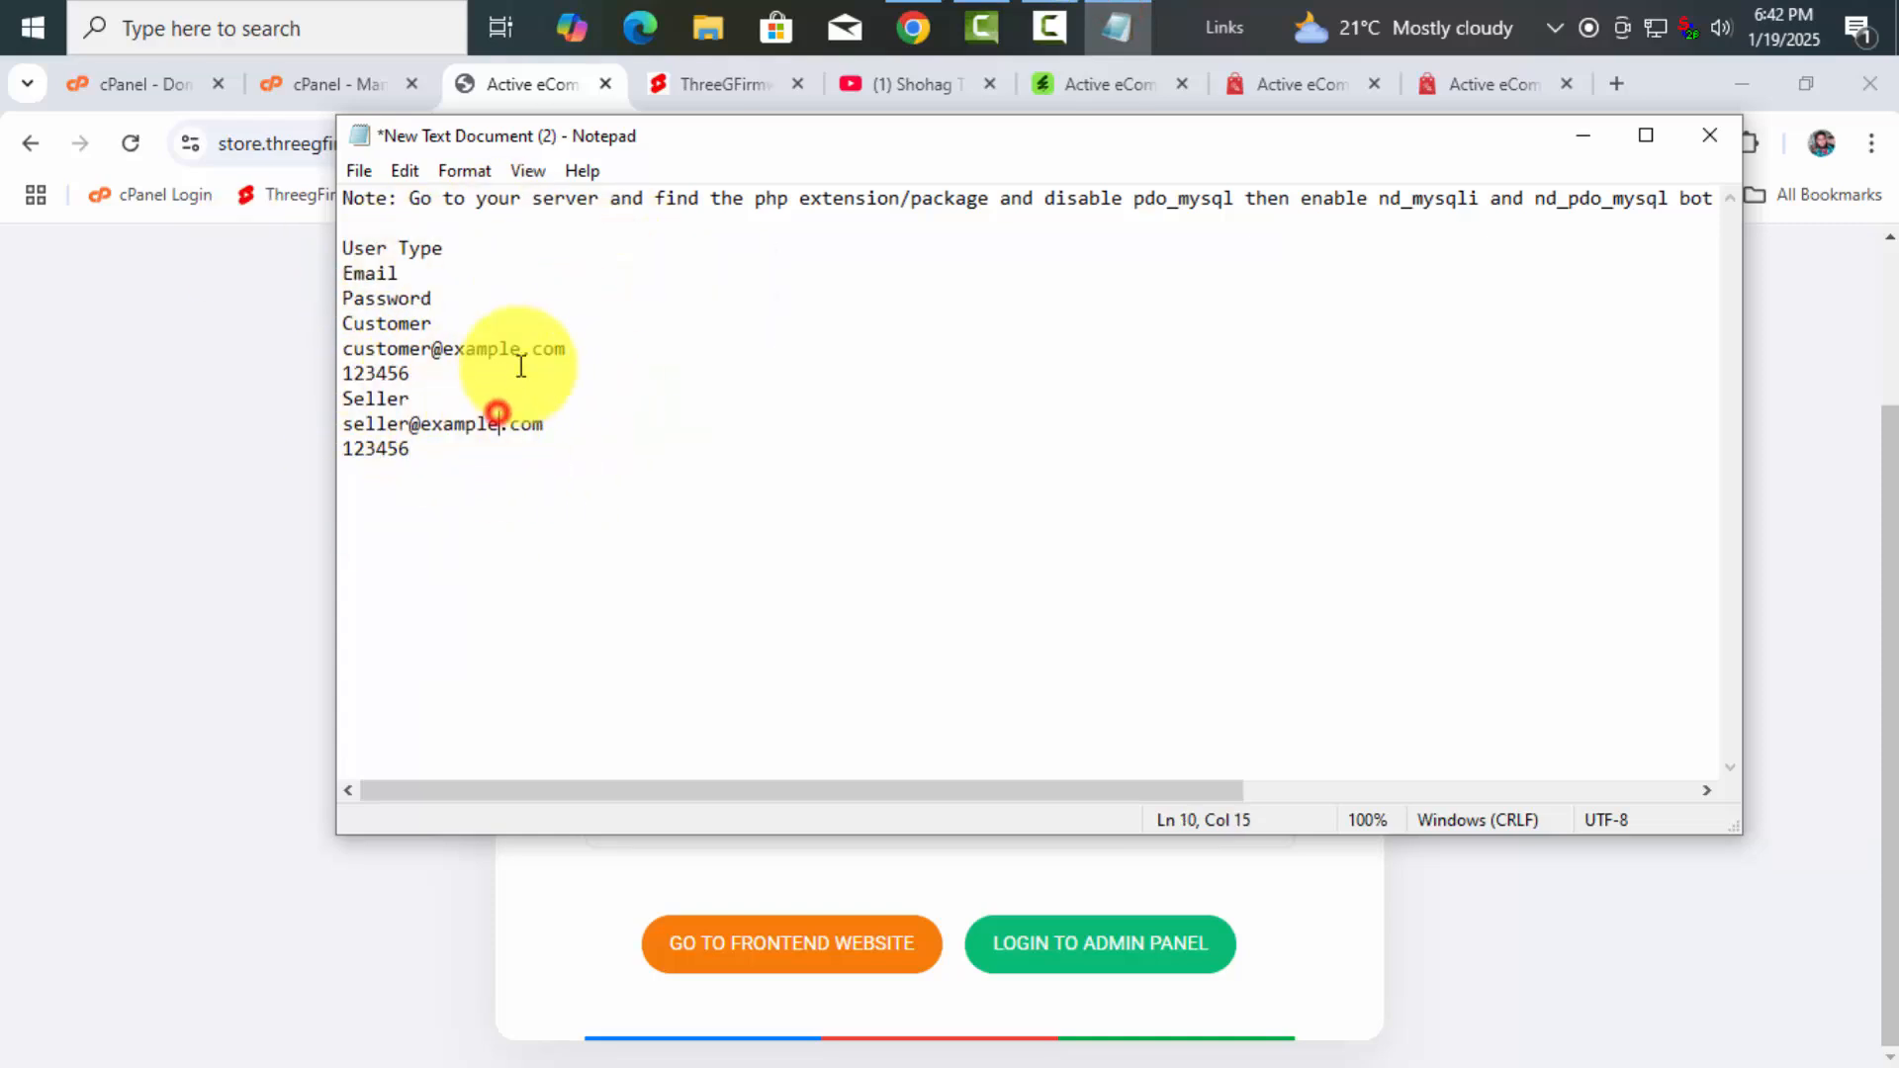
left_click(521, 351)
Save the Notepad note and close it
left_click(364, 166)
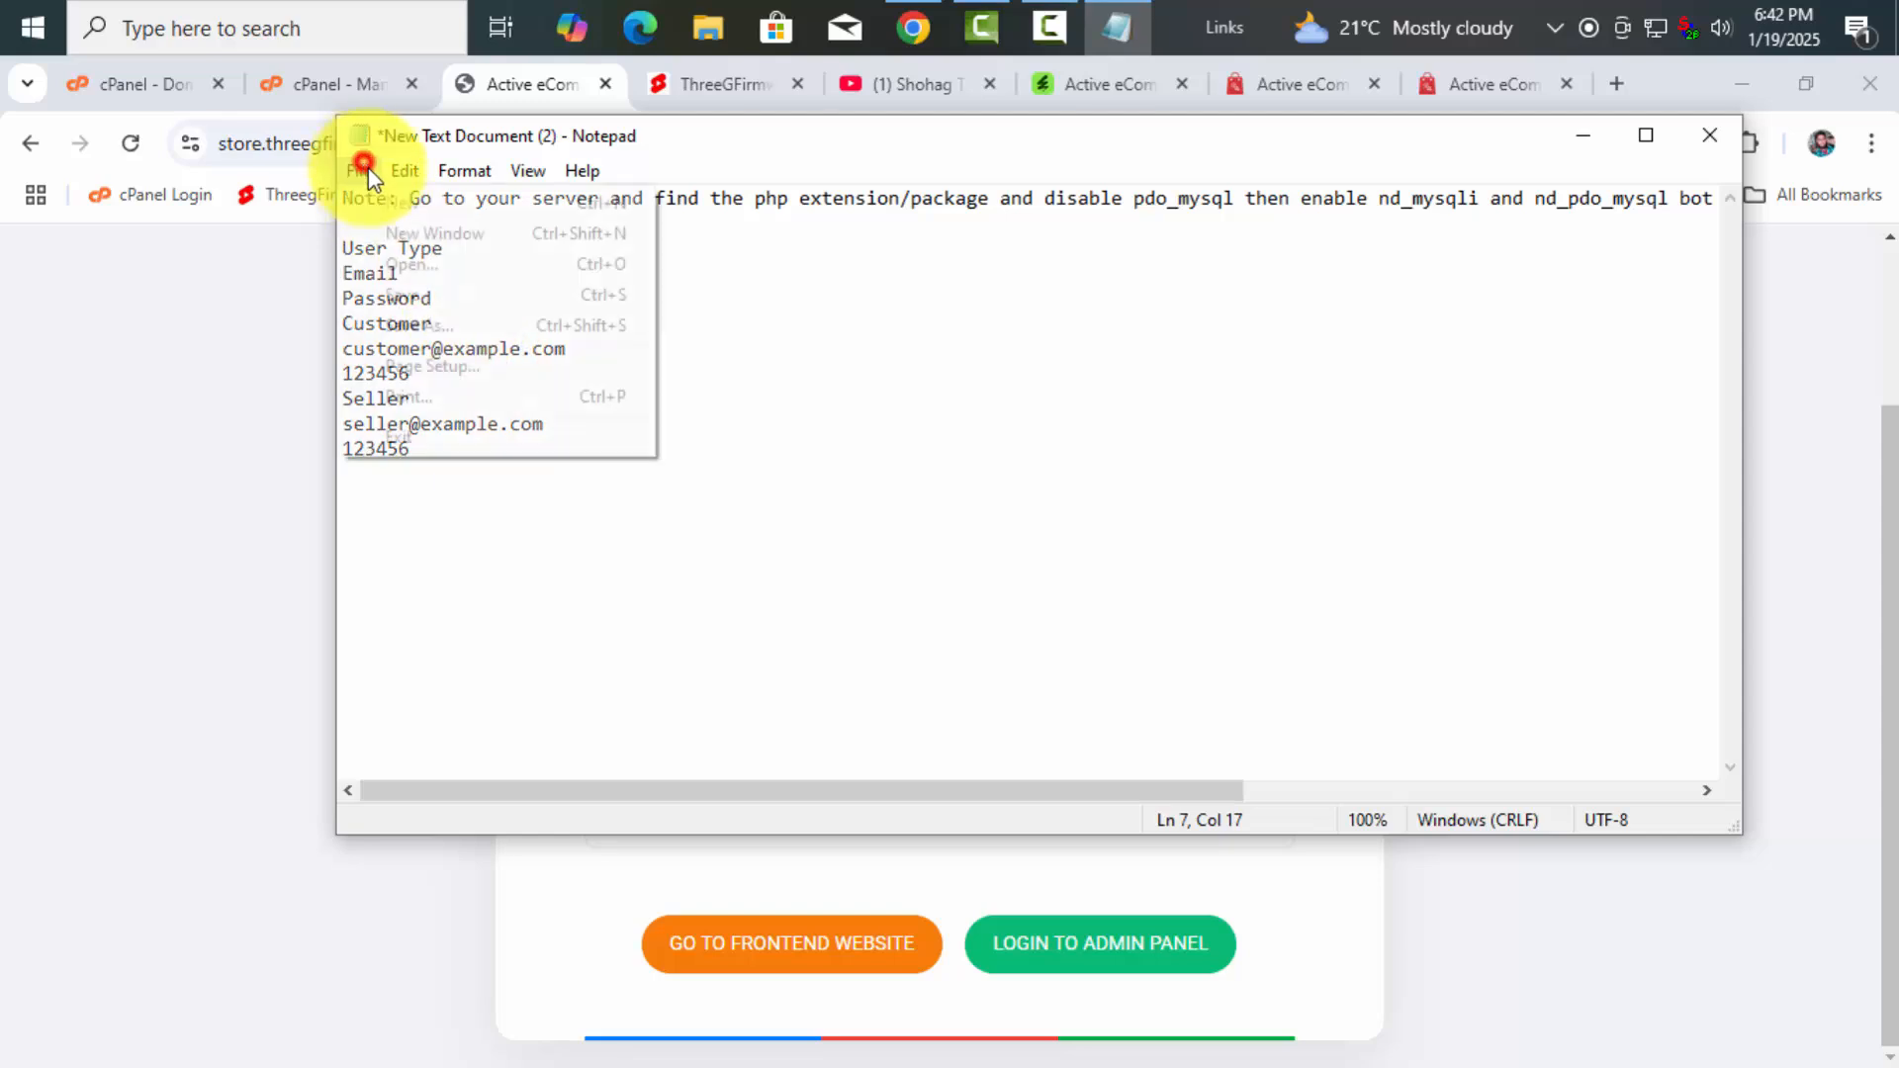
left_click(414, 296)
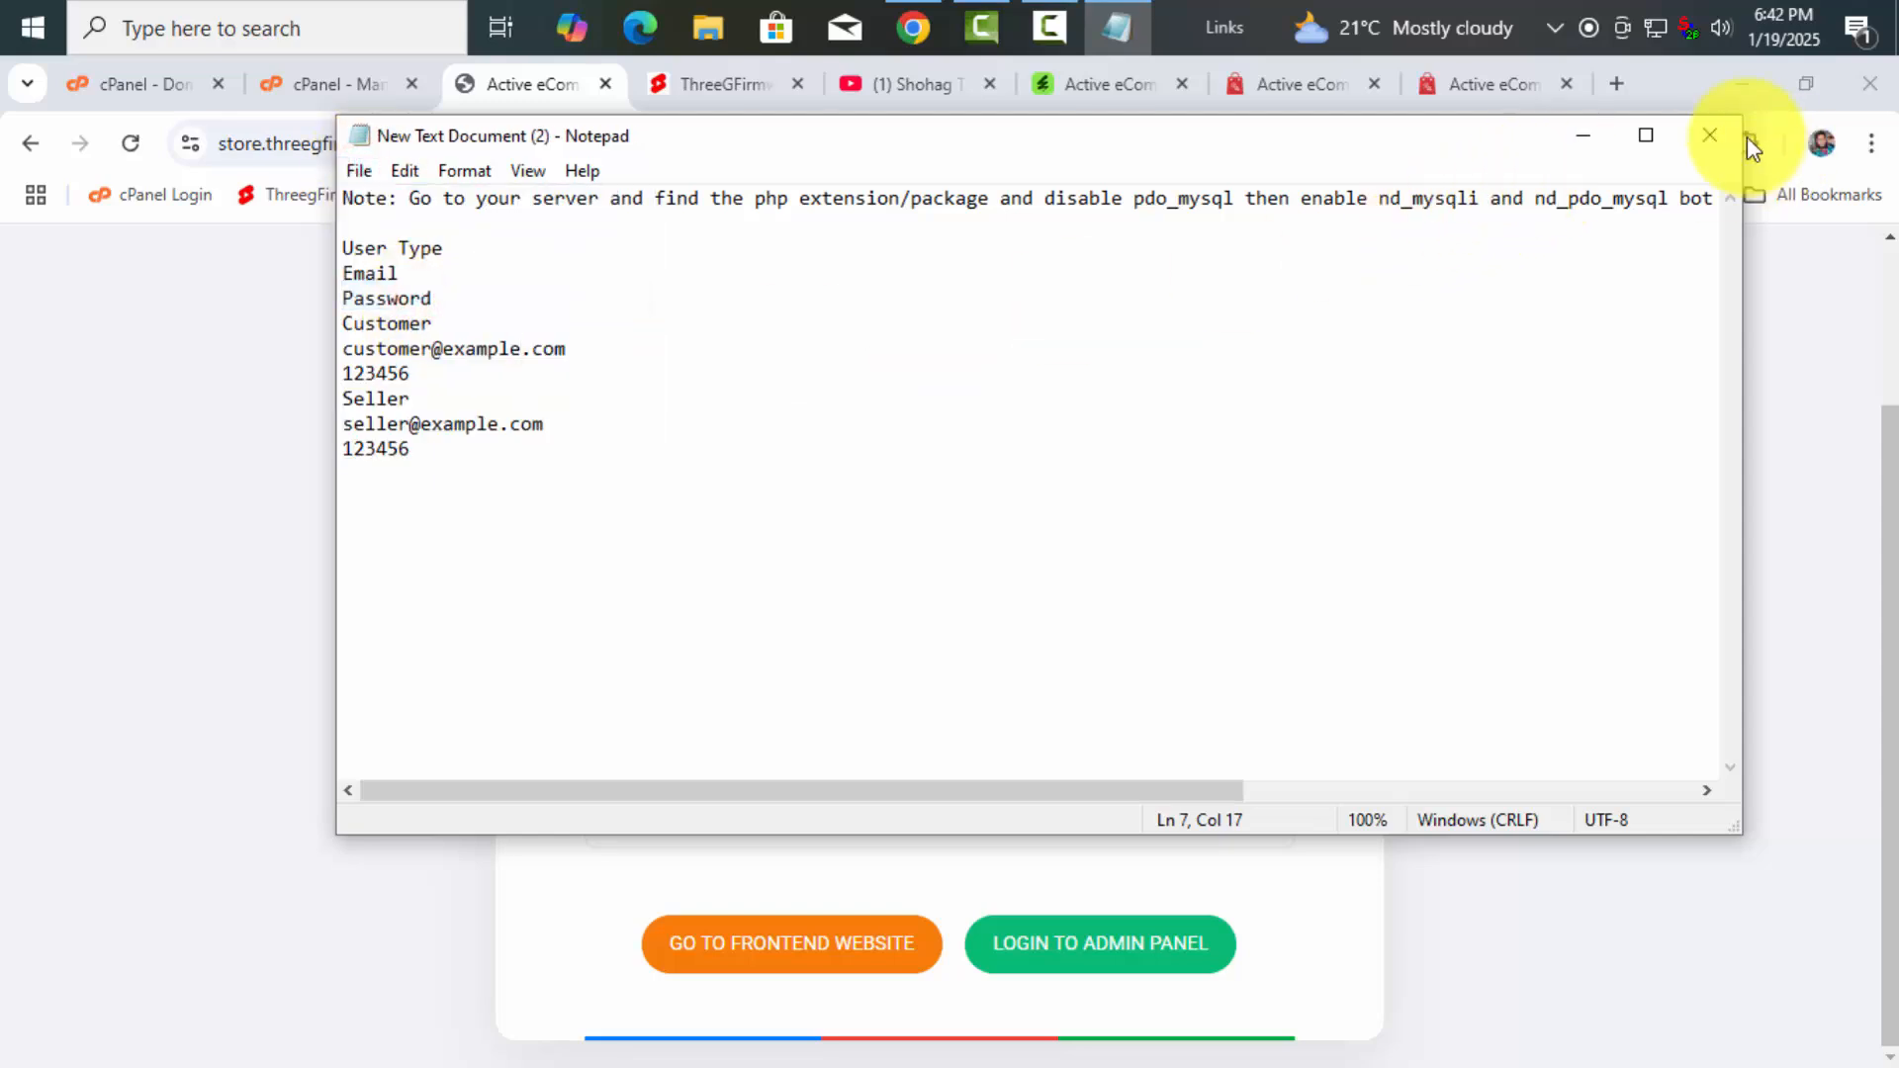
left_click(1711, 135)
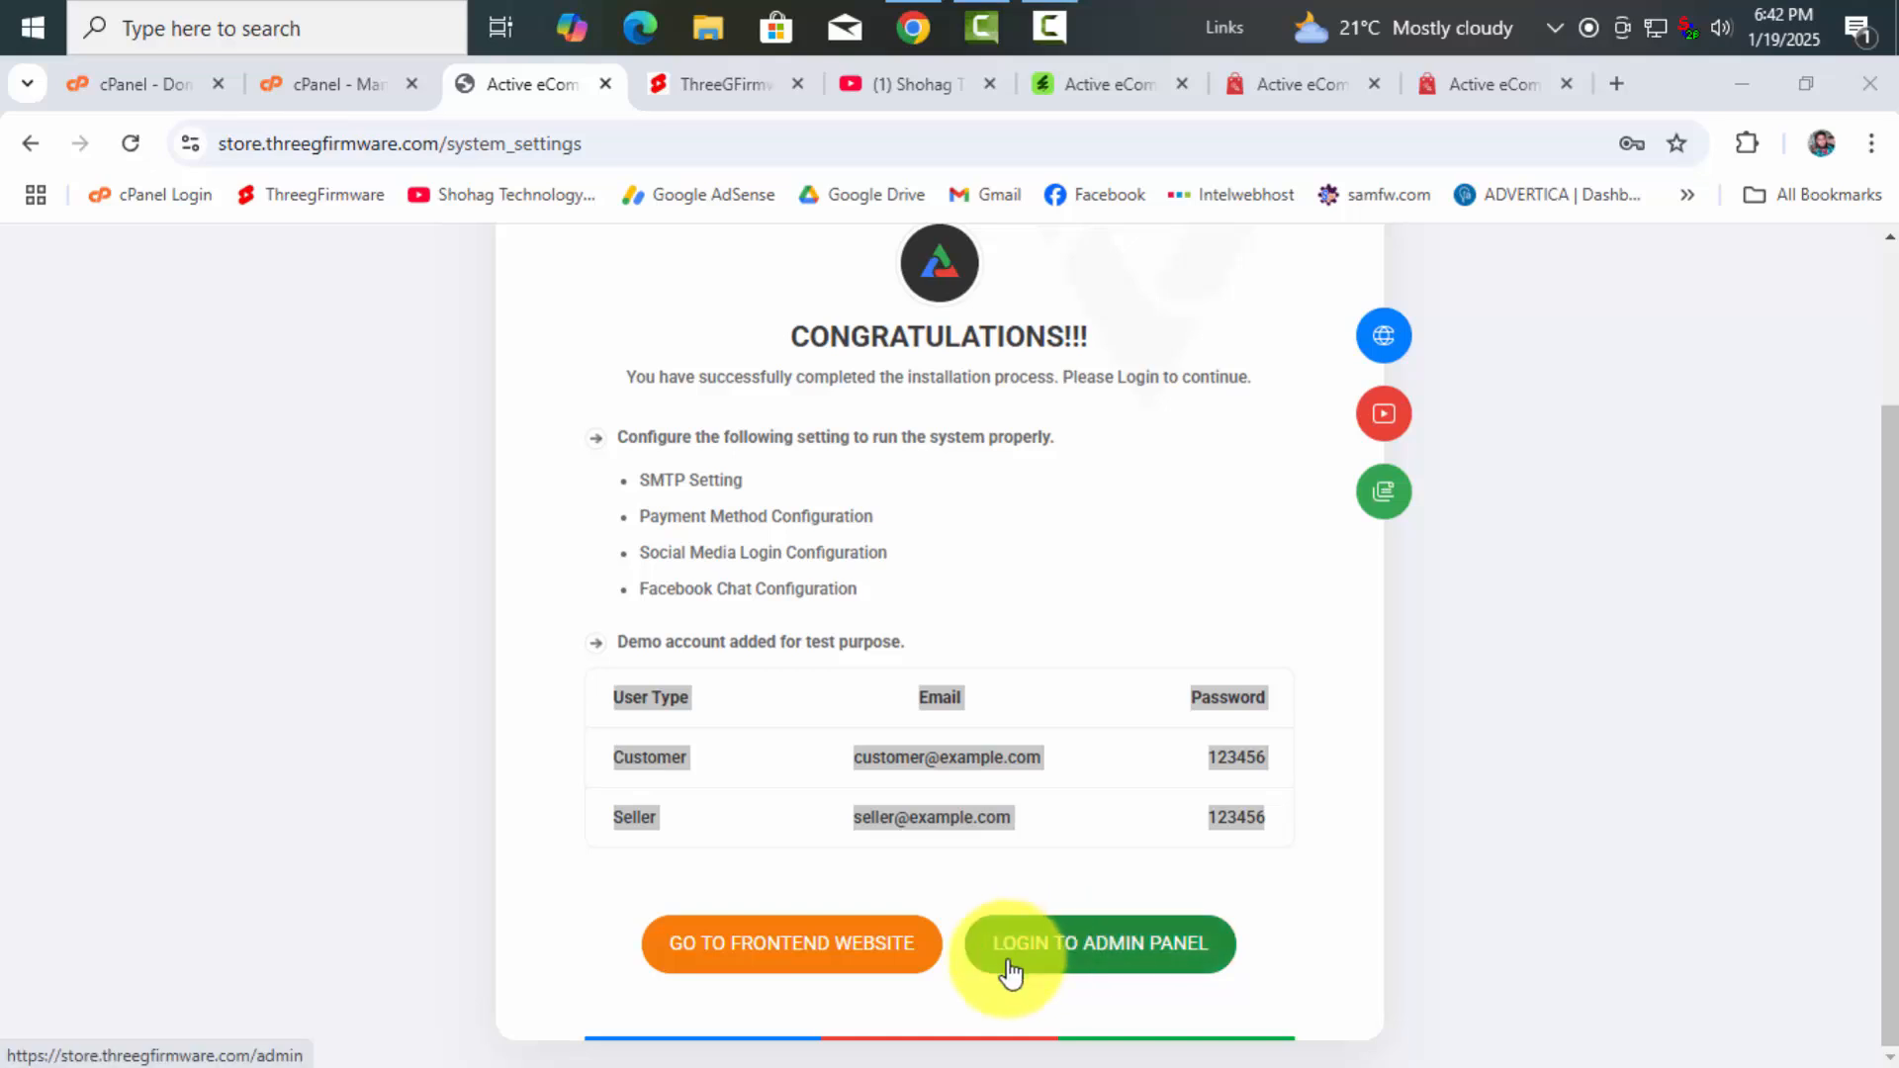
Open the admin panel login in a new tab and load the frontend storefront
right_click(1080, 955)
left_click(1196, 606)
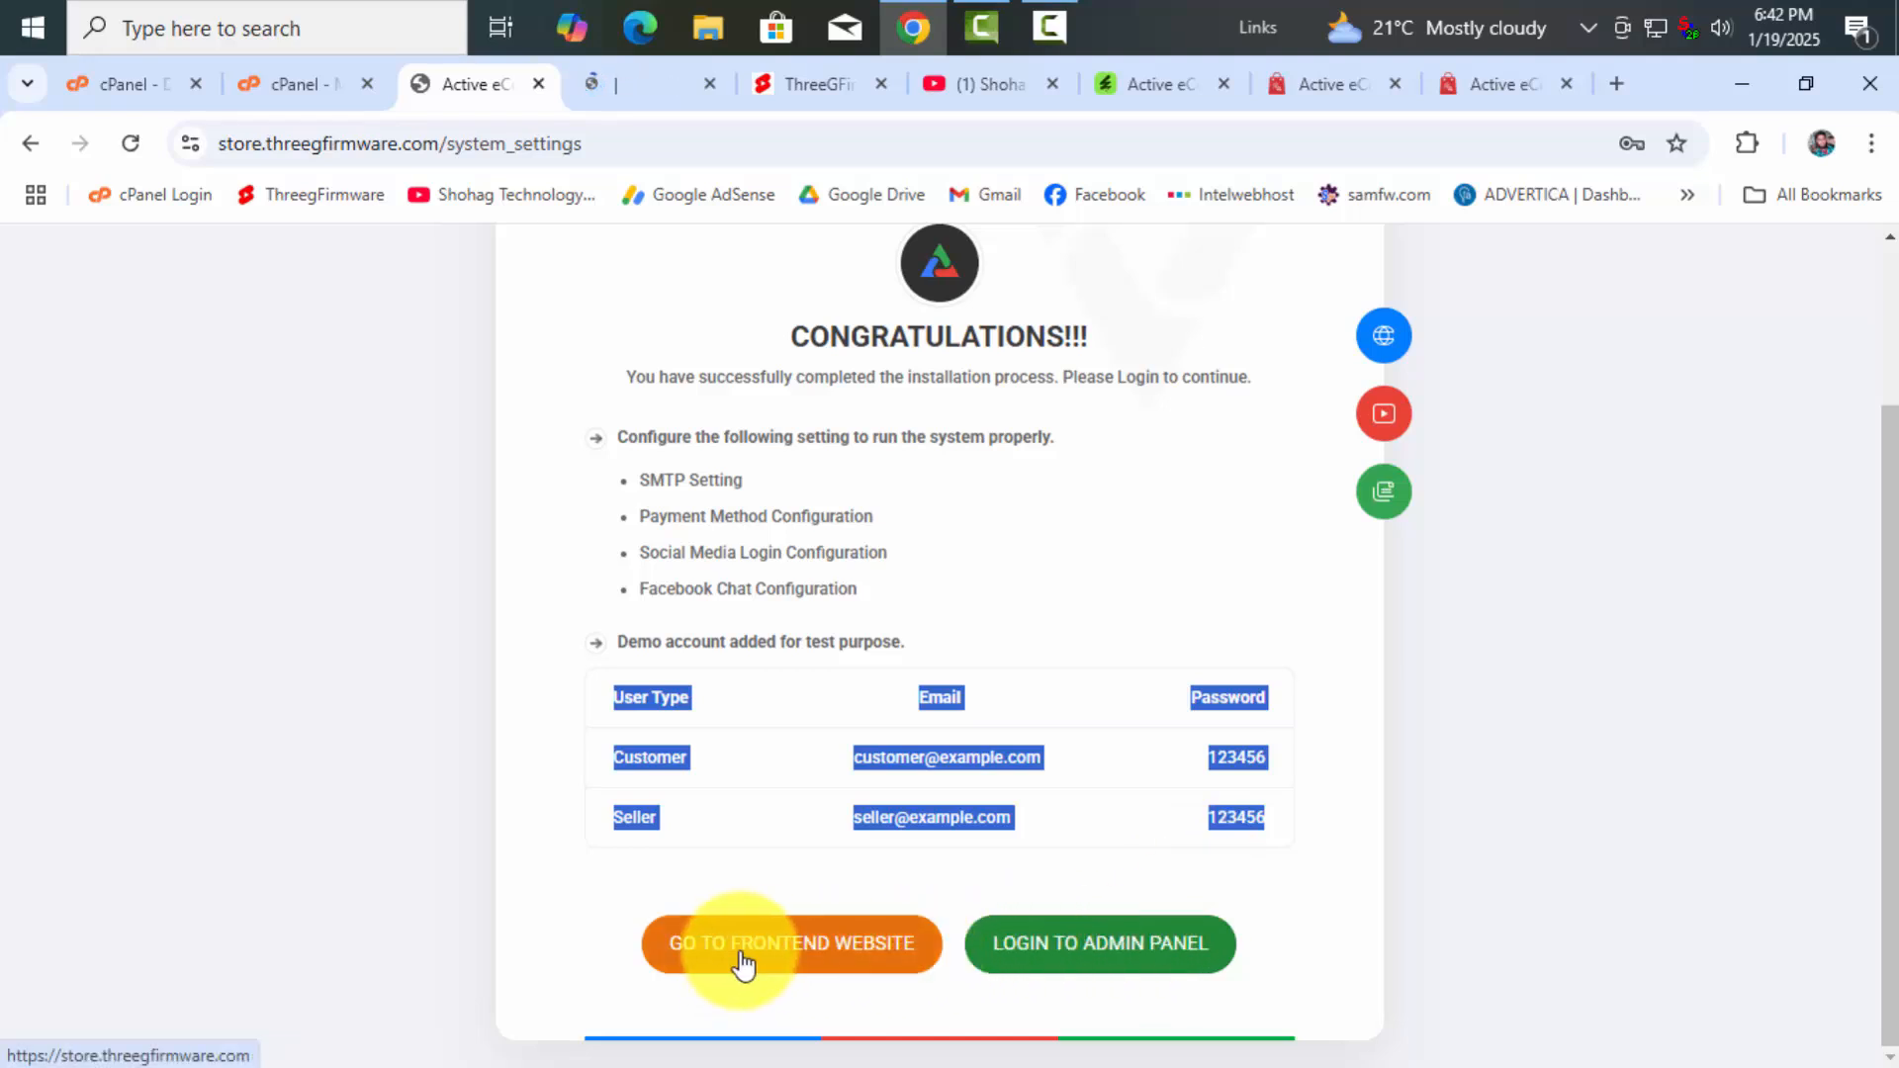
left_click(811, 944)
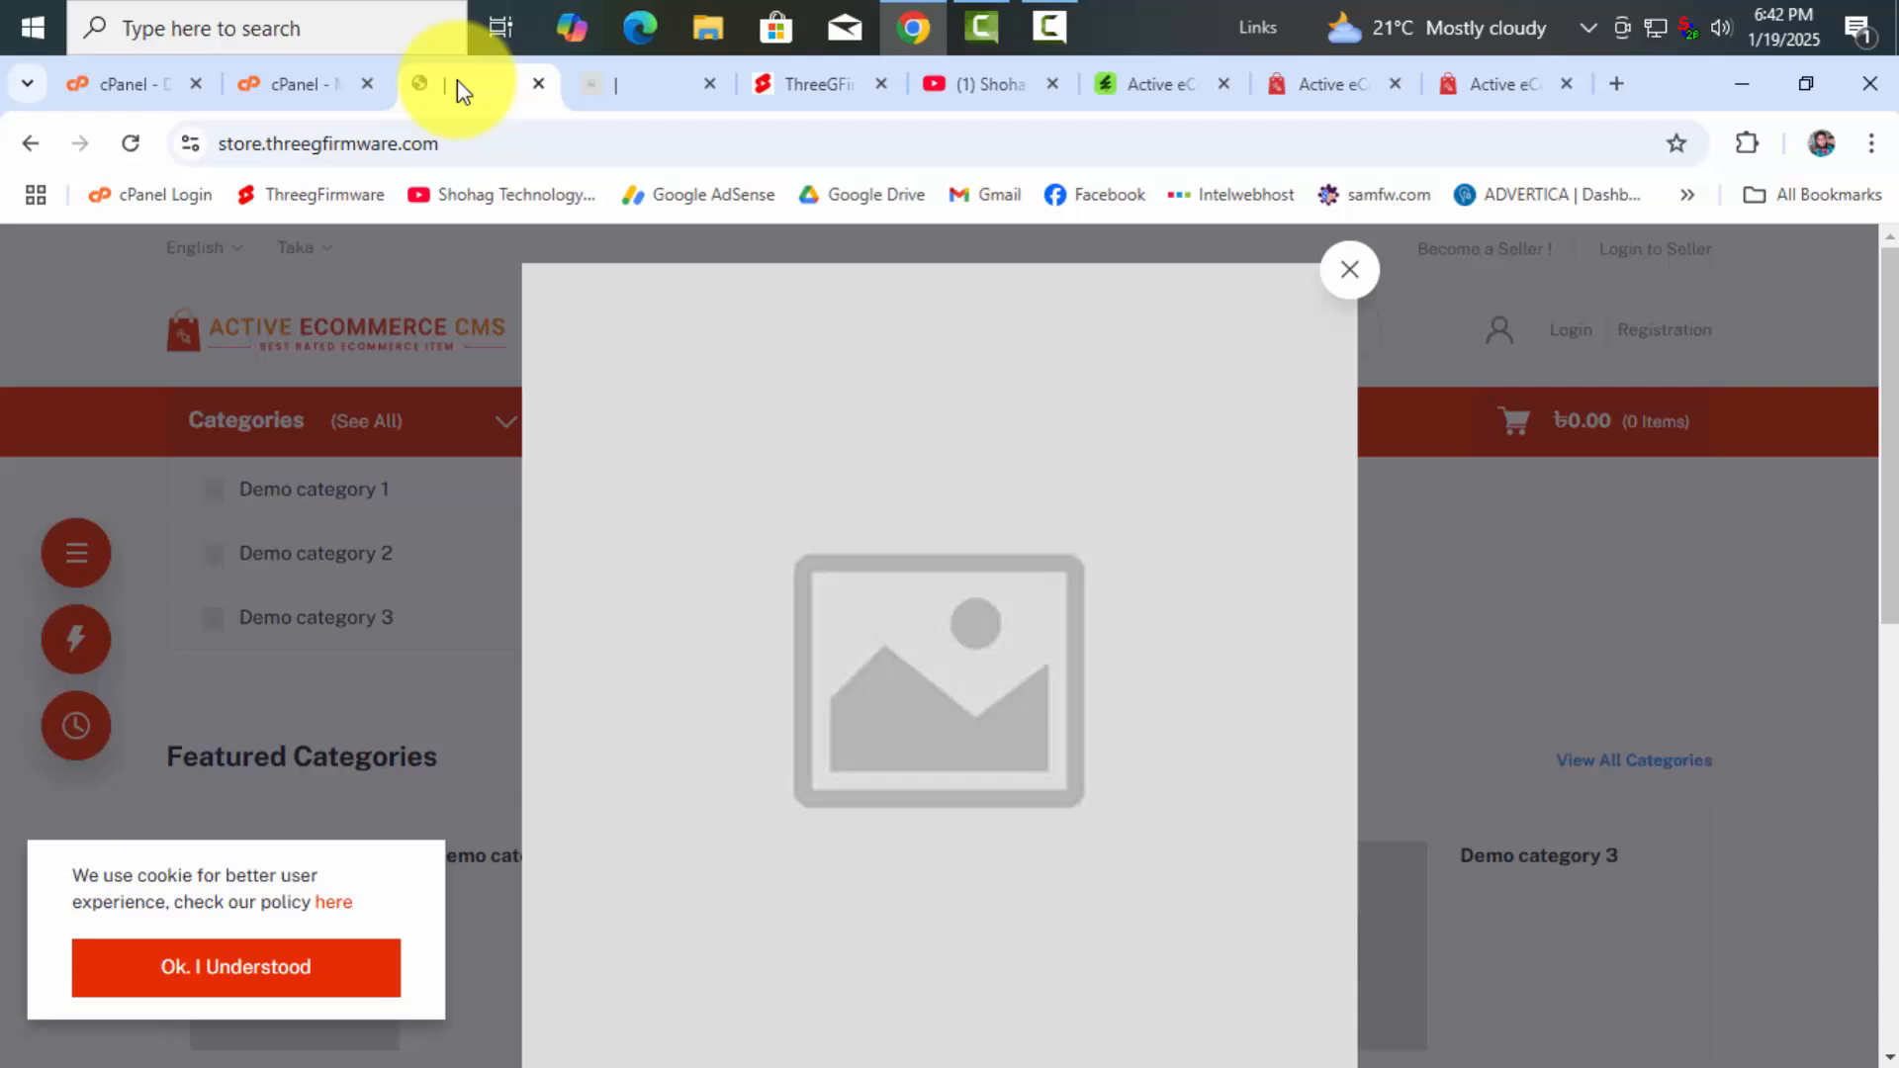
left_click(606, 85)
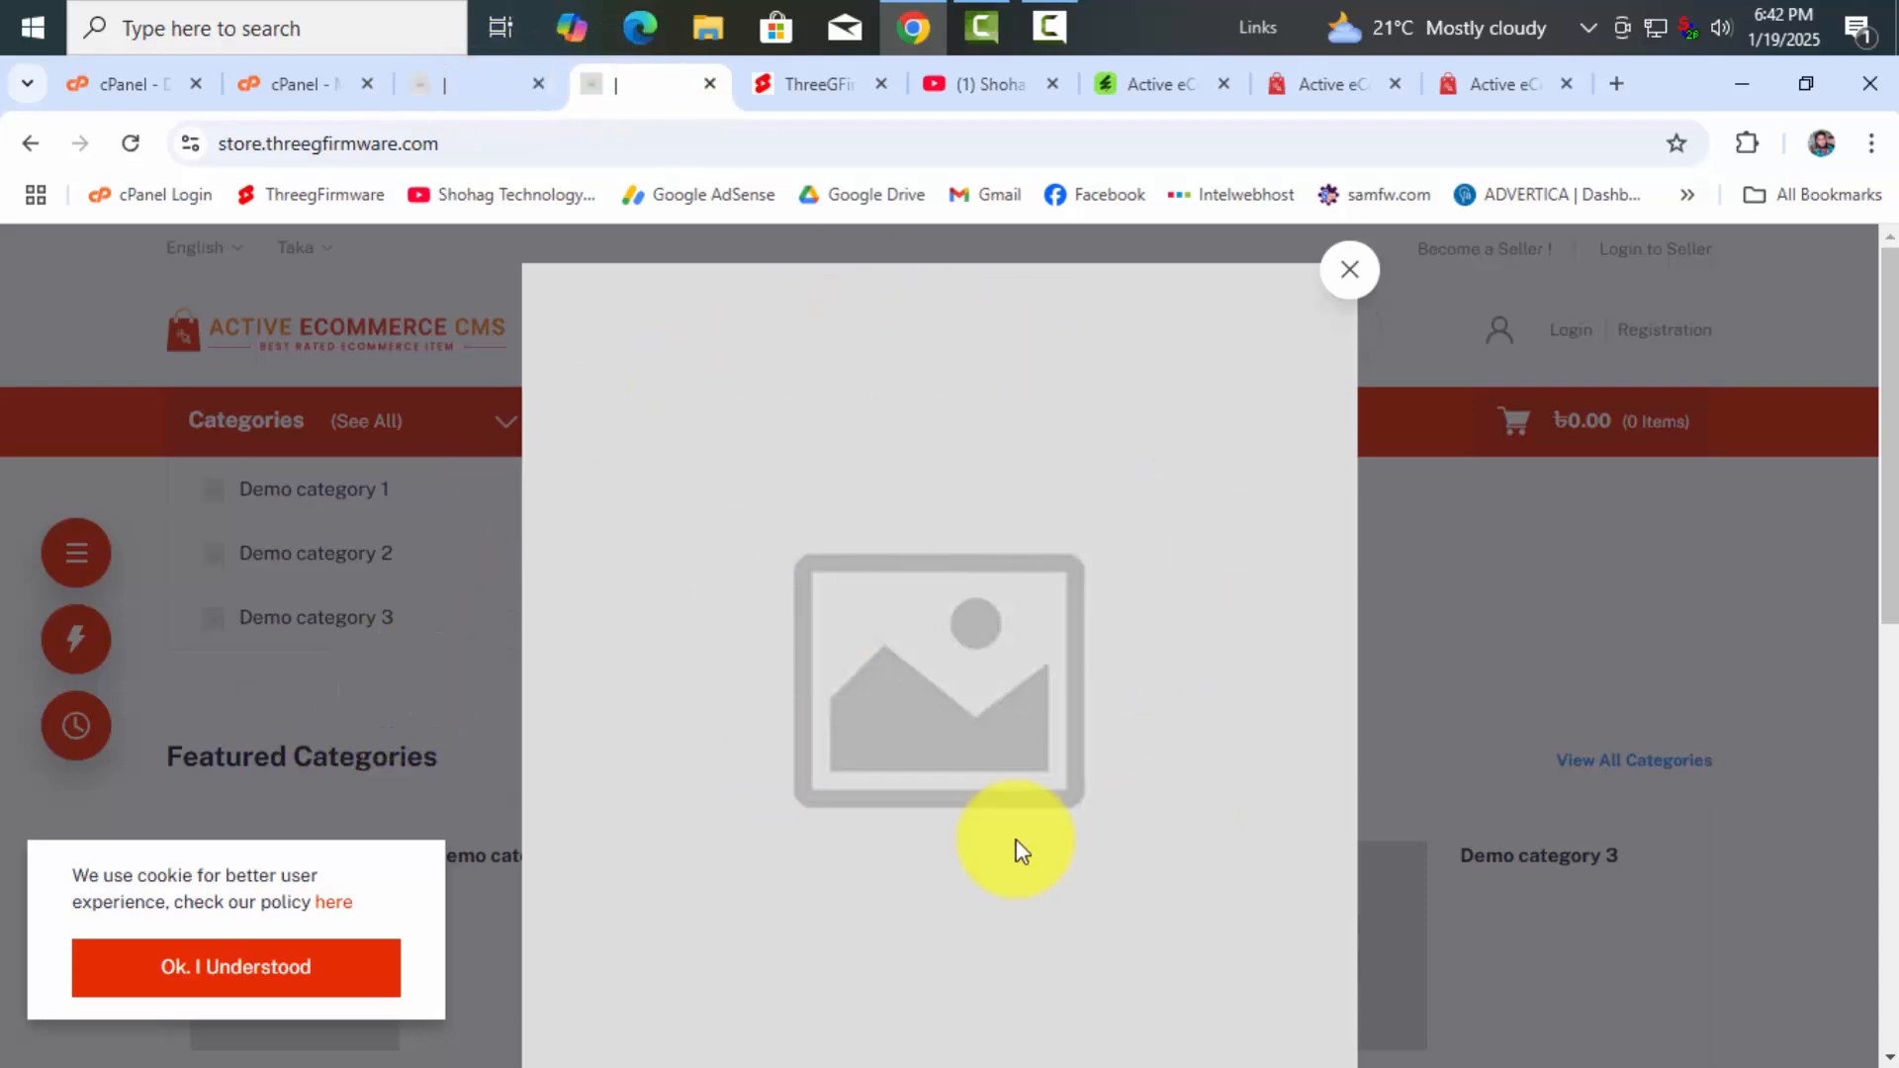
Close the storefront's promotional popup and cookie notice, then go to the login tab
left_click(1350, 275)
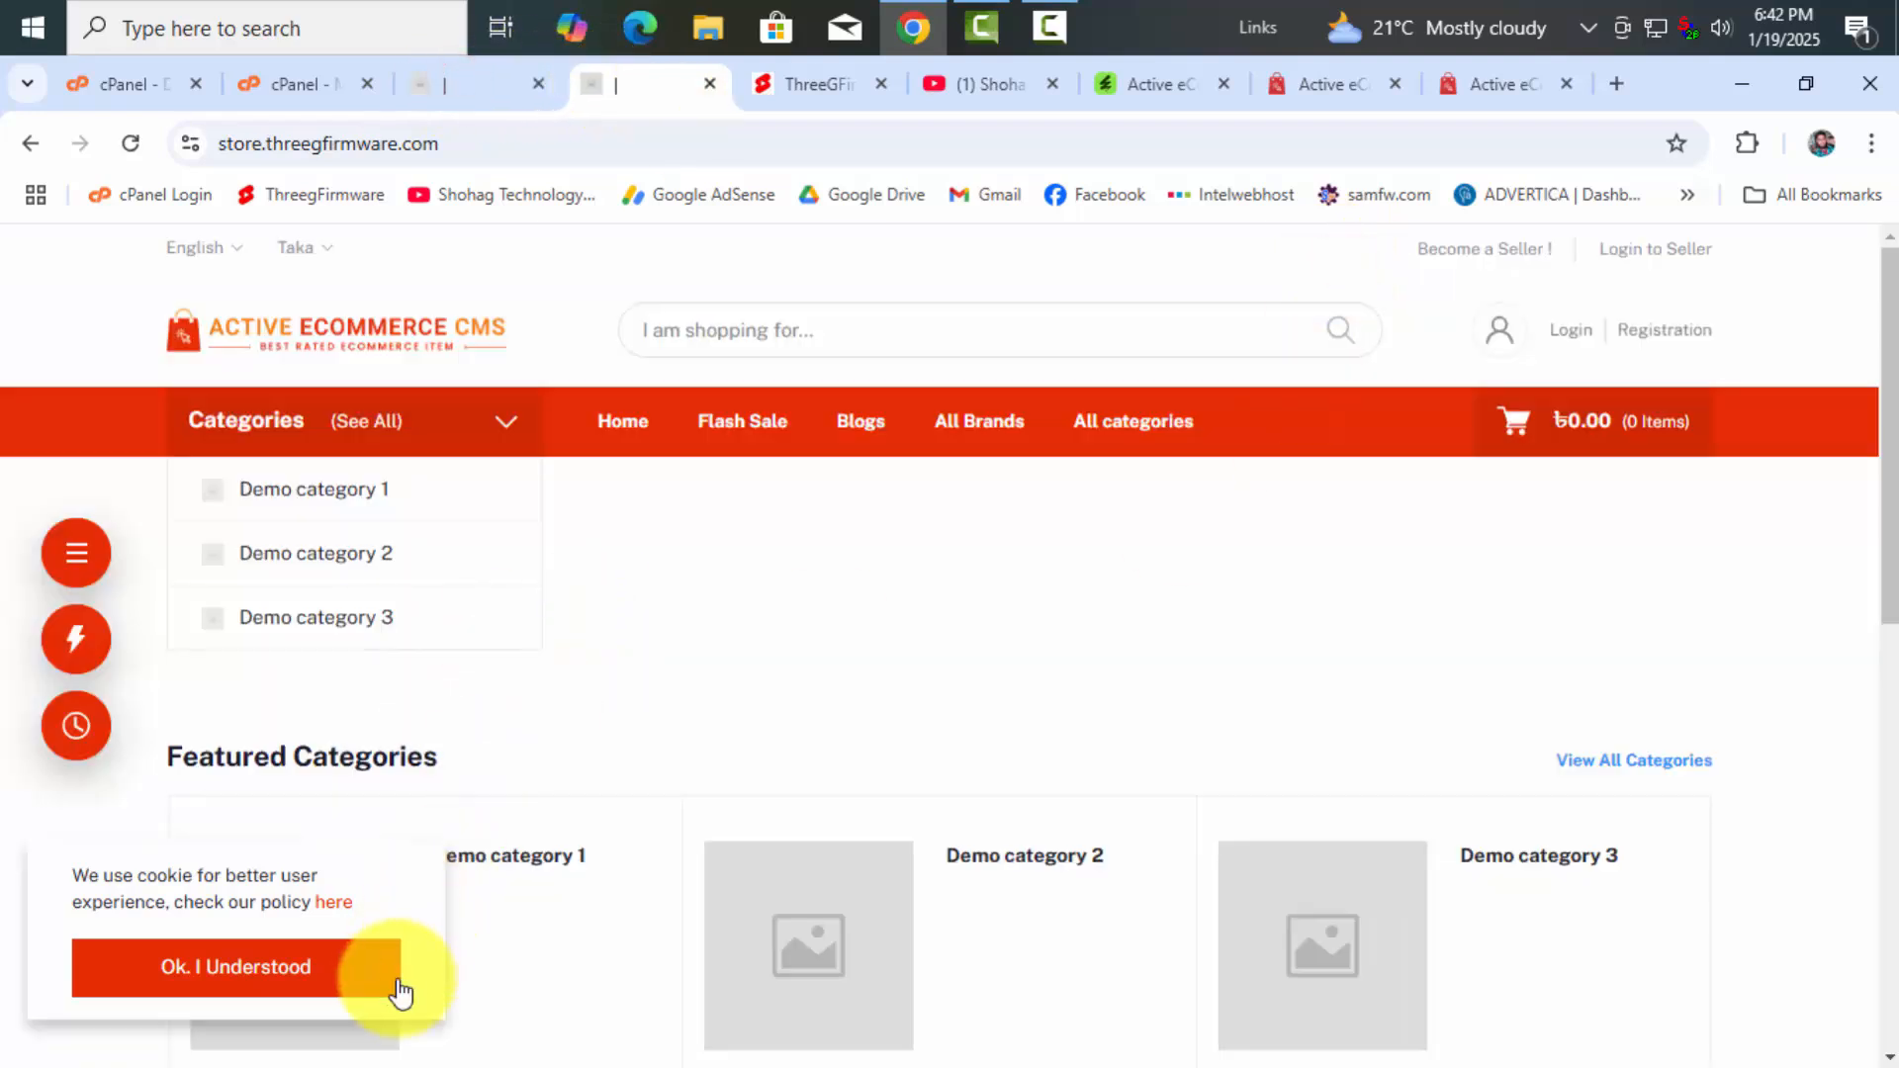
left_click(237, 969)
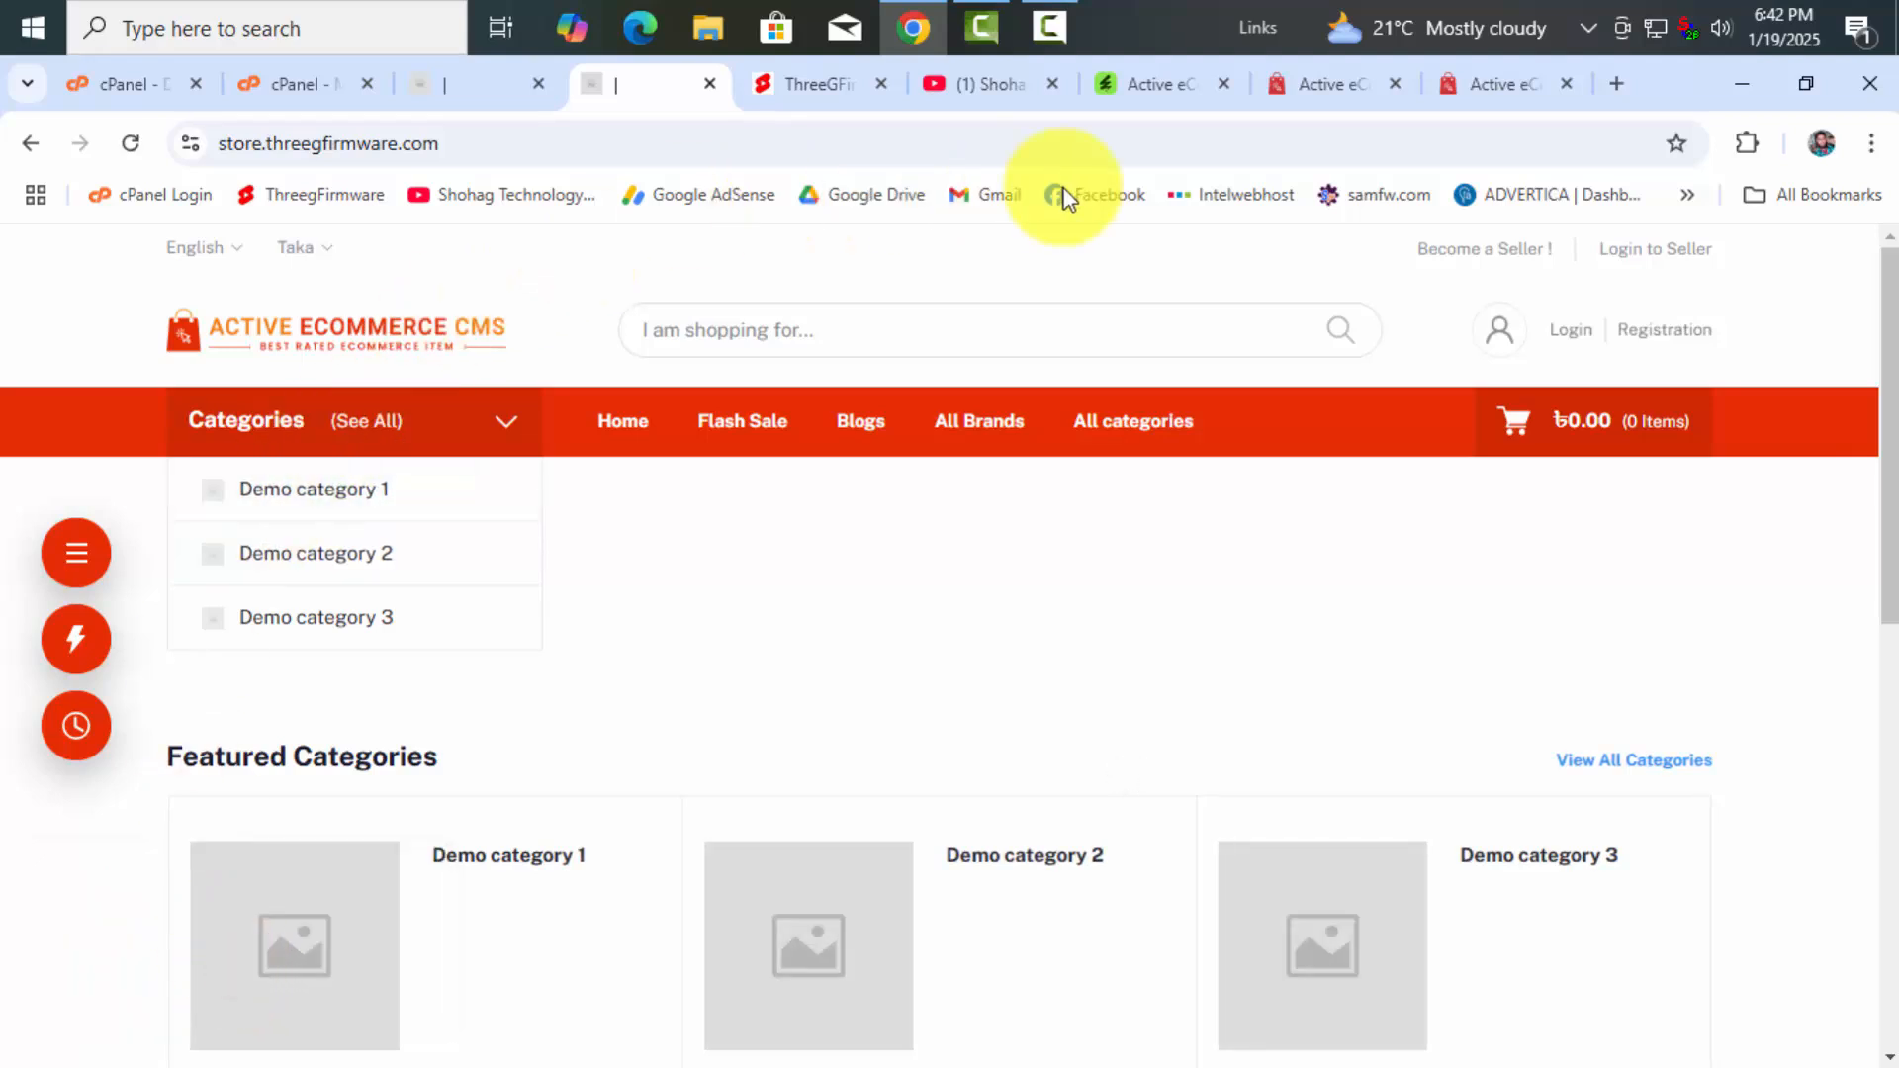
scroll(835, 691, "down", 5)
scroll(827, 683, "down", 3)
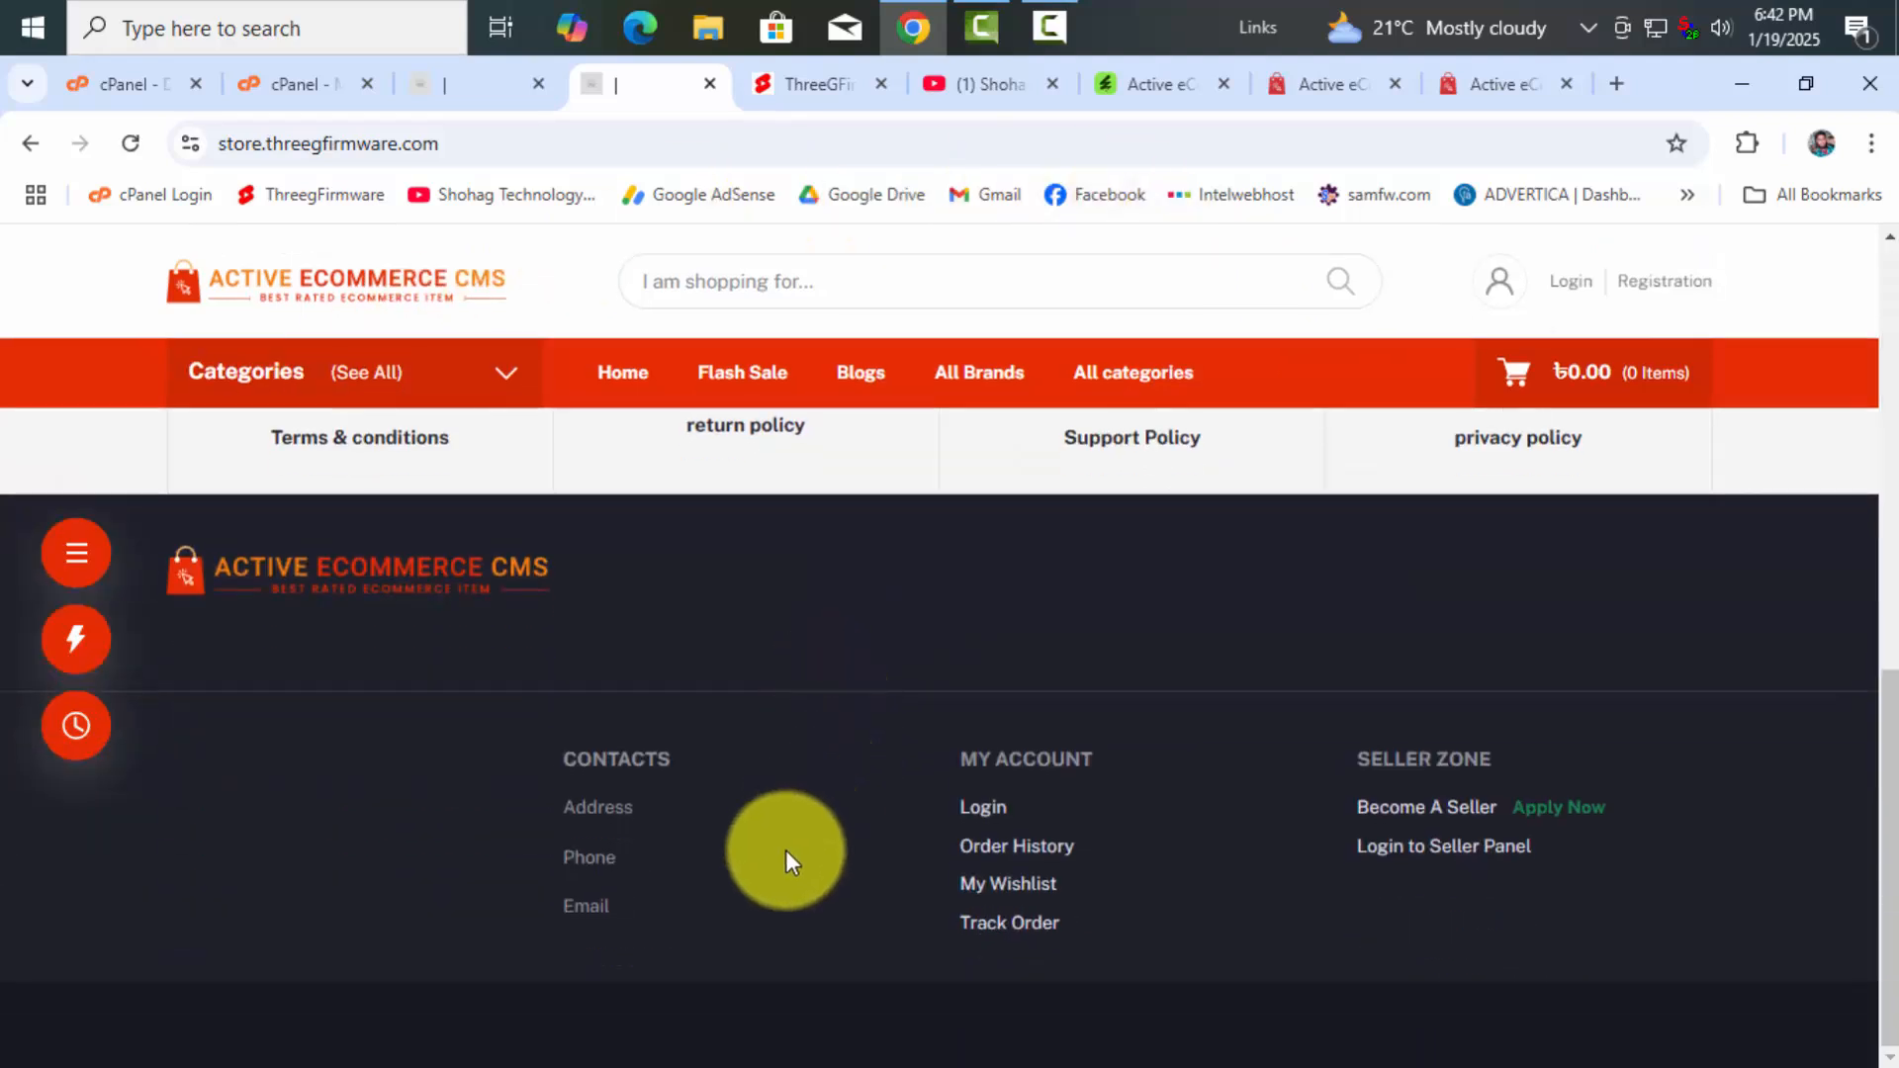
scroll(784, 855, "up", 10)
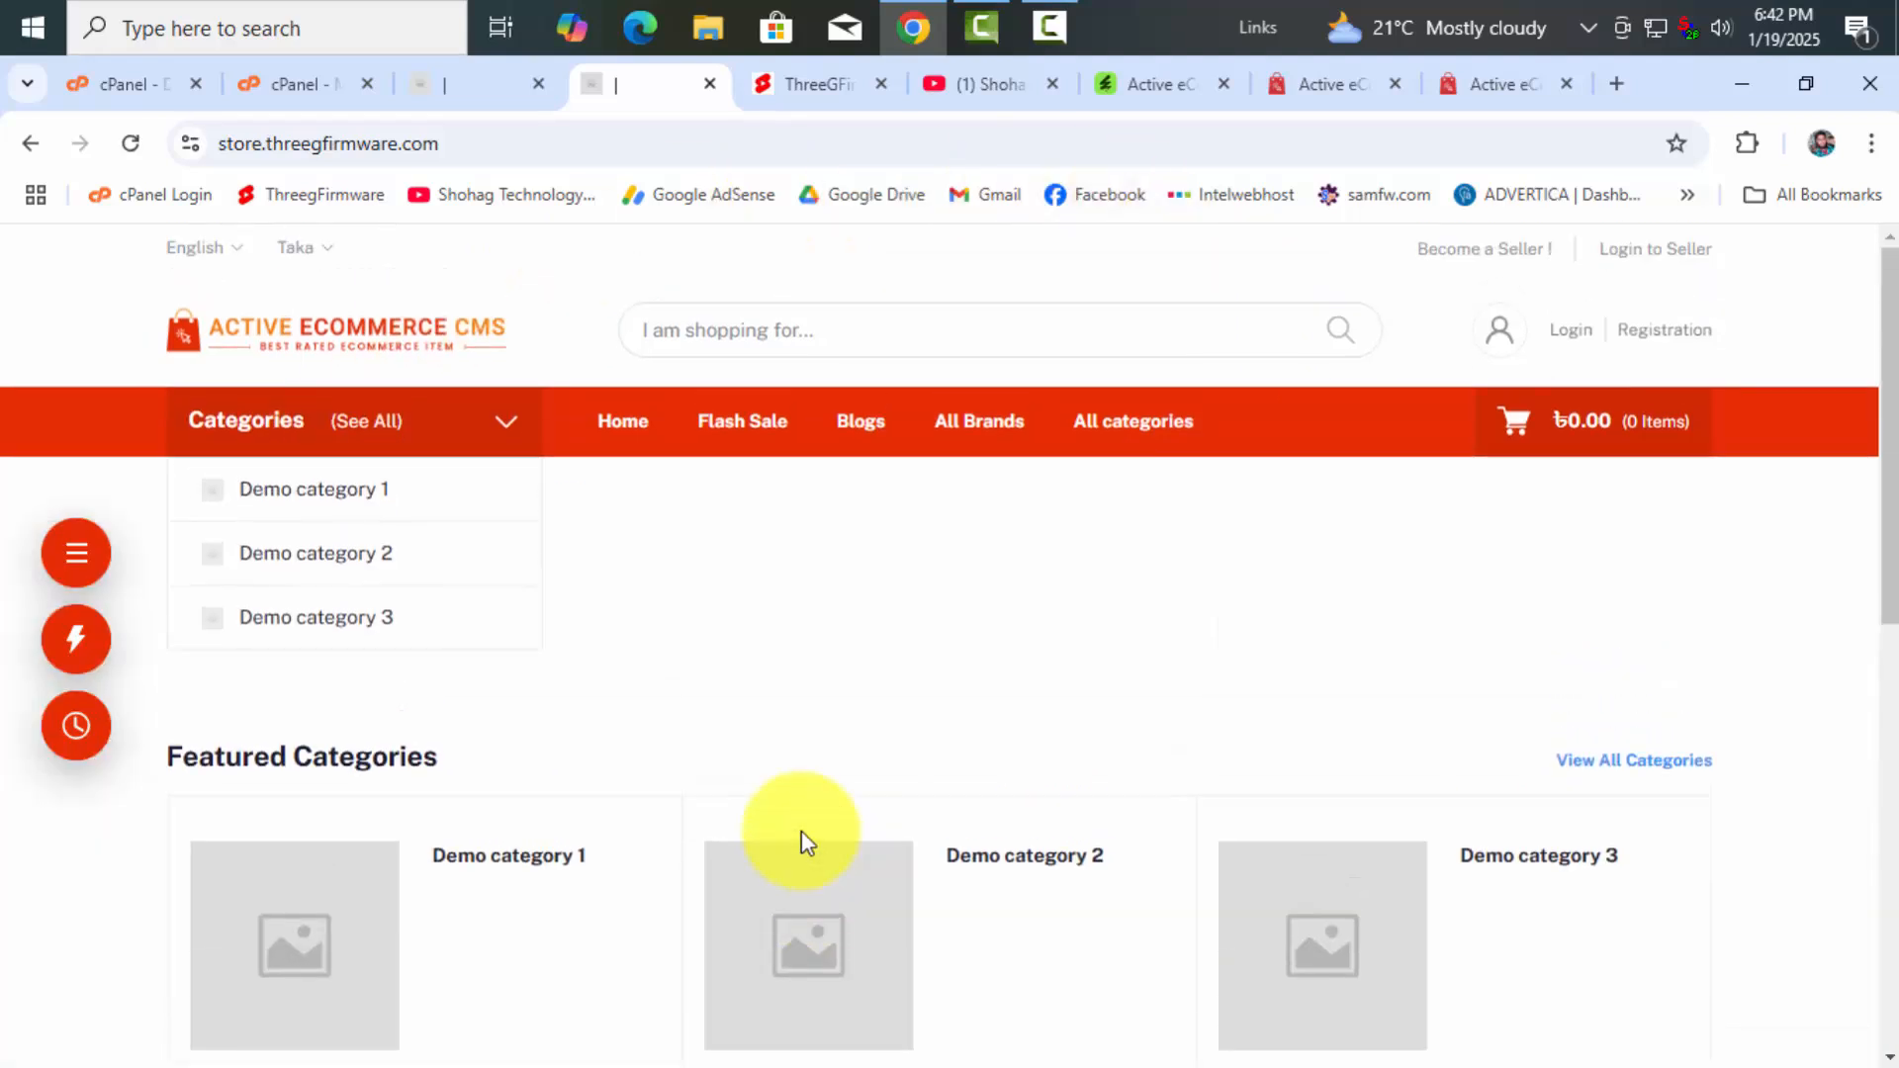
left_click(515, 89)
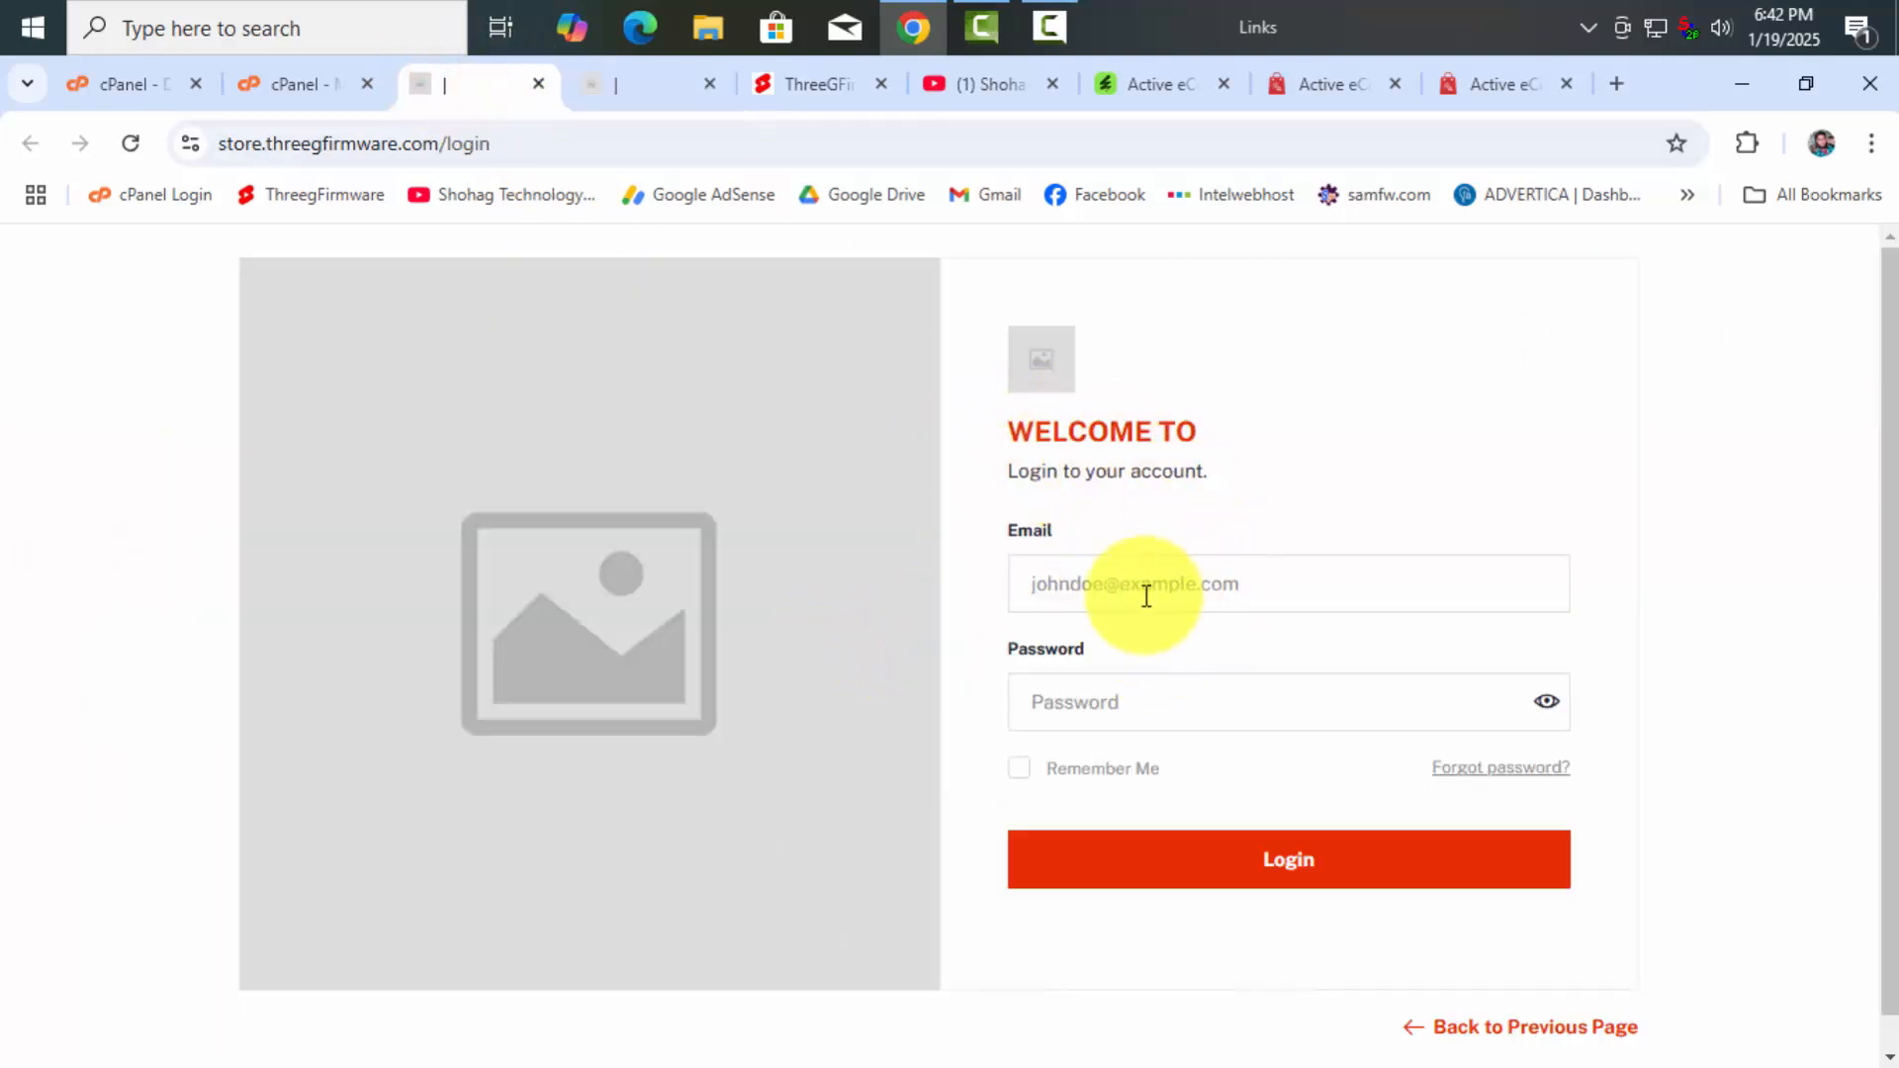
Autofill the saved credentials with Remember me checked and attempt an admin login
left_click(1123, 573)
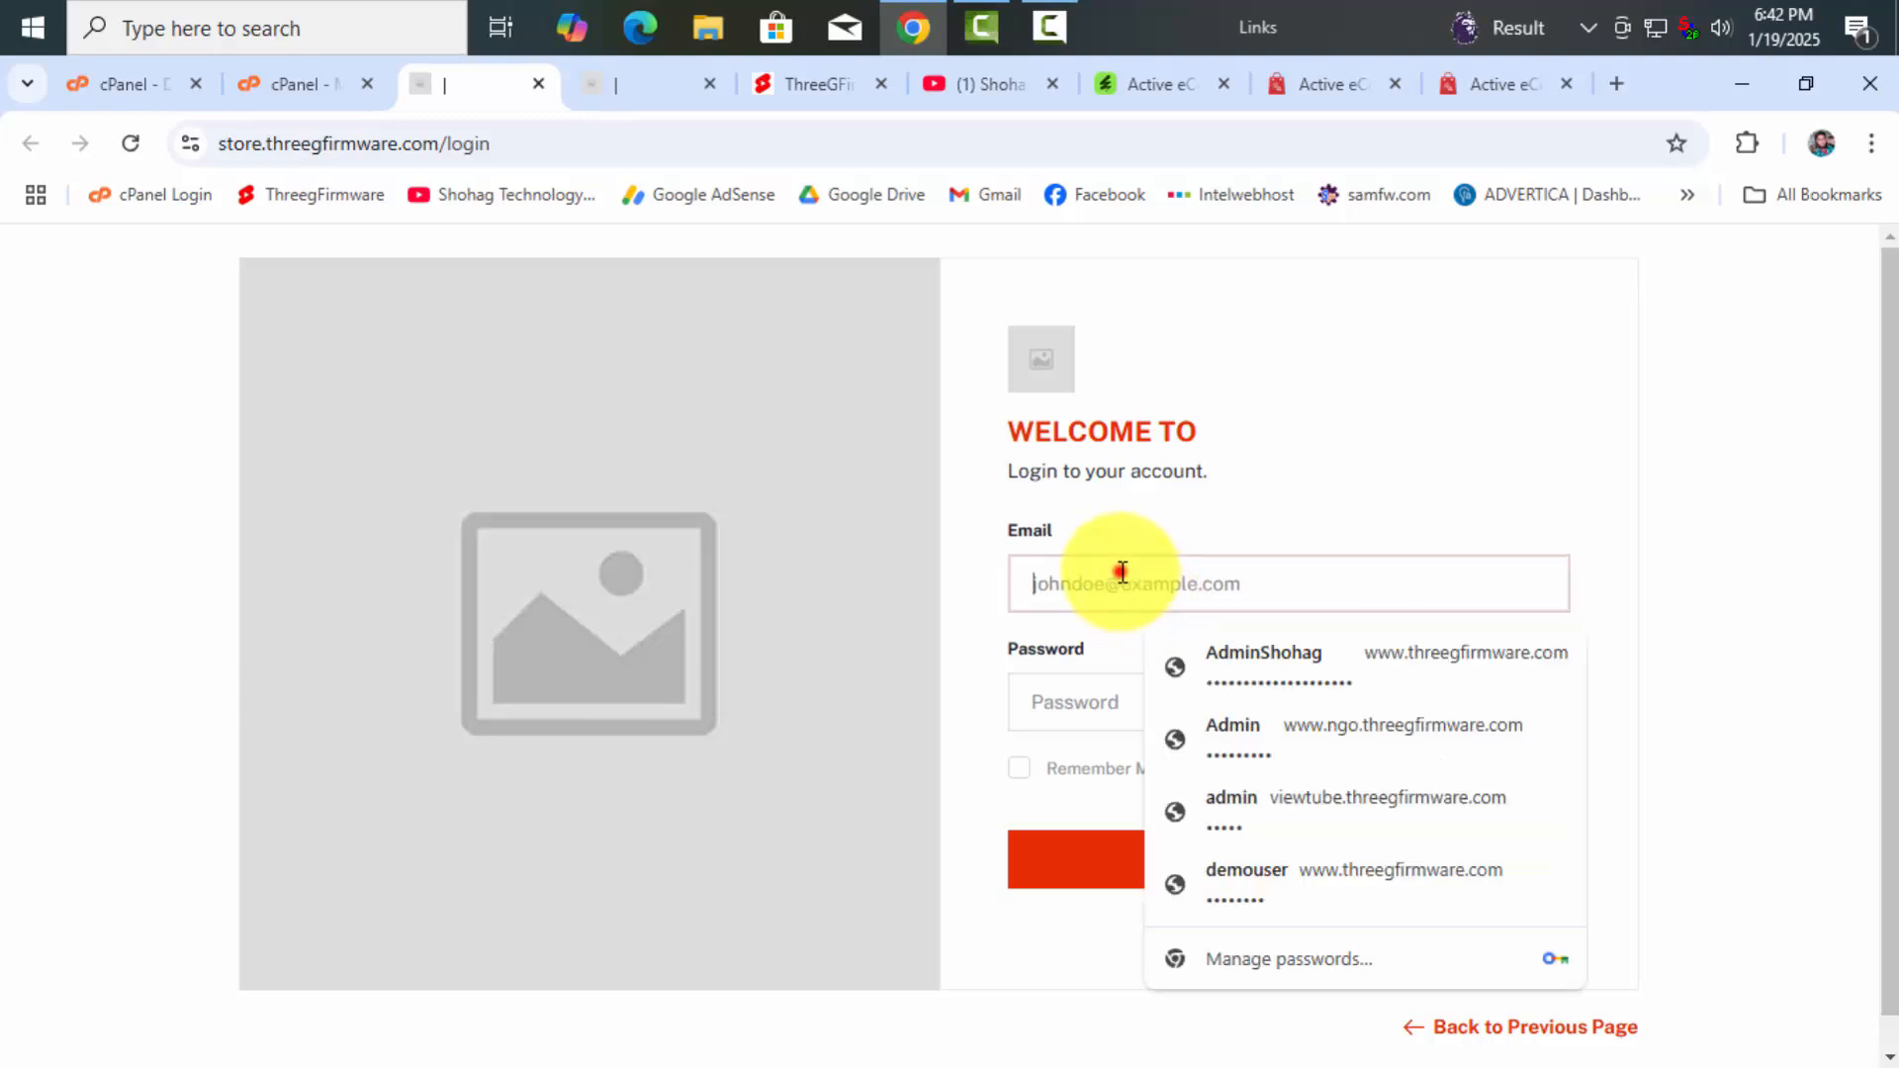
left_click(1259, 729)
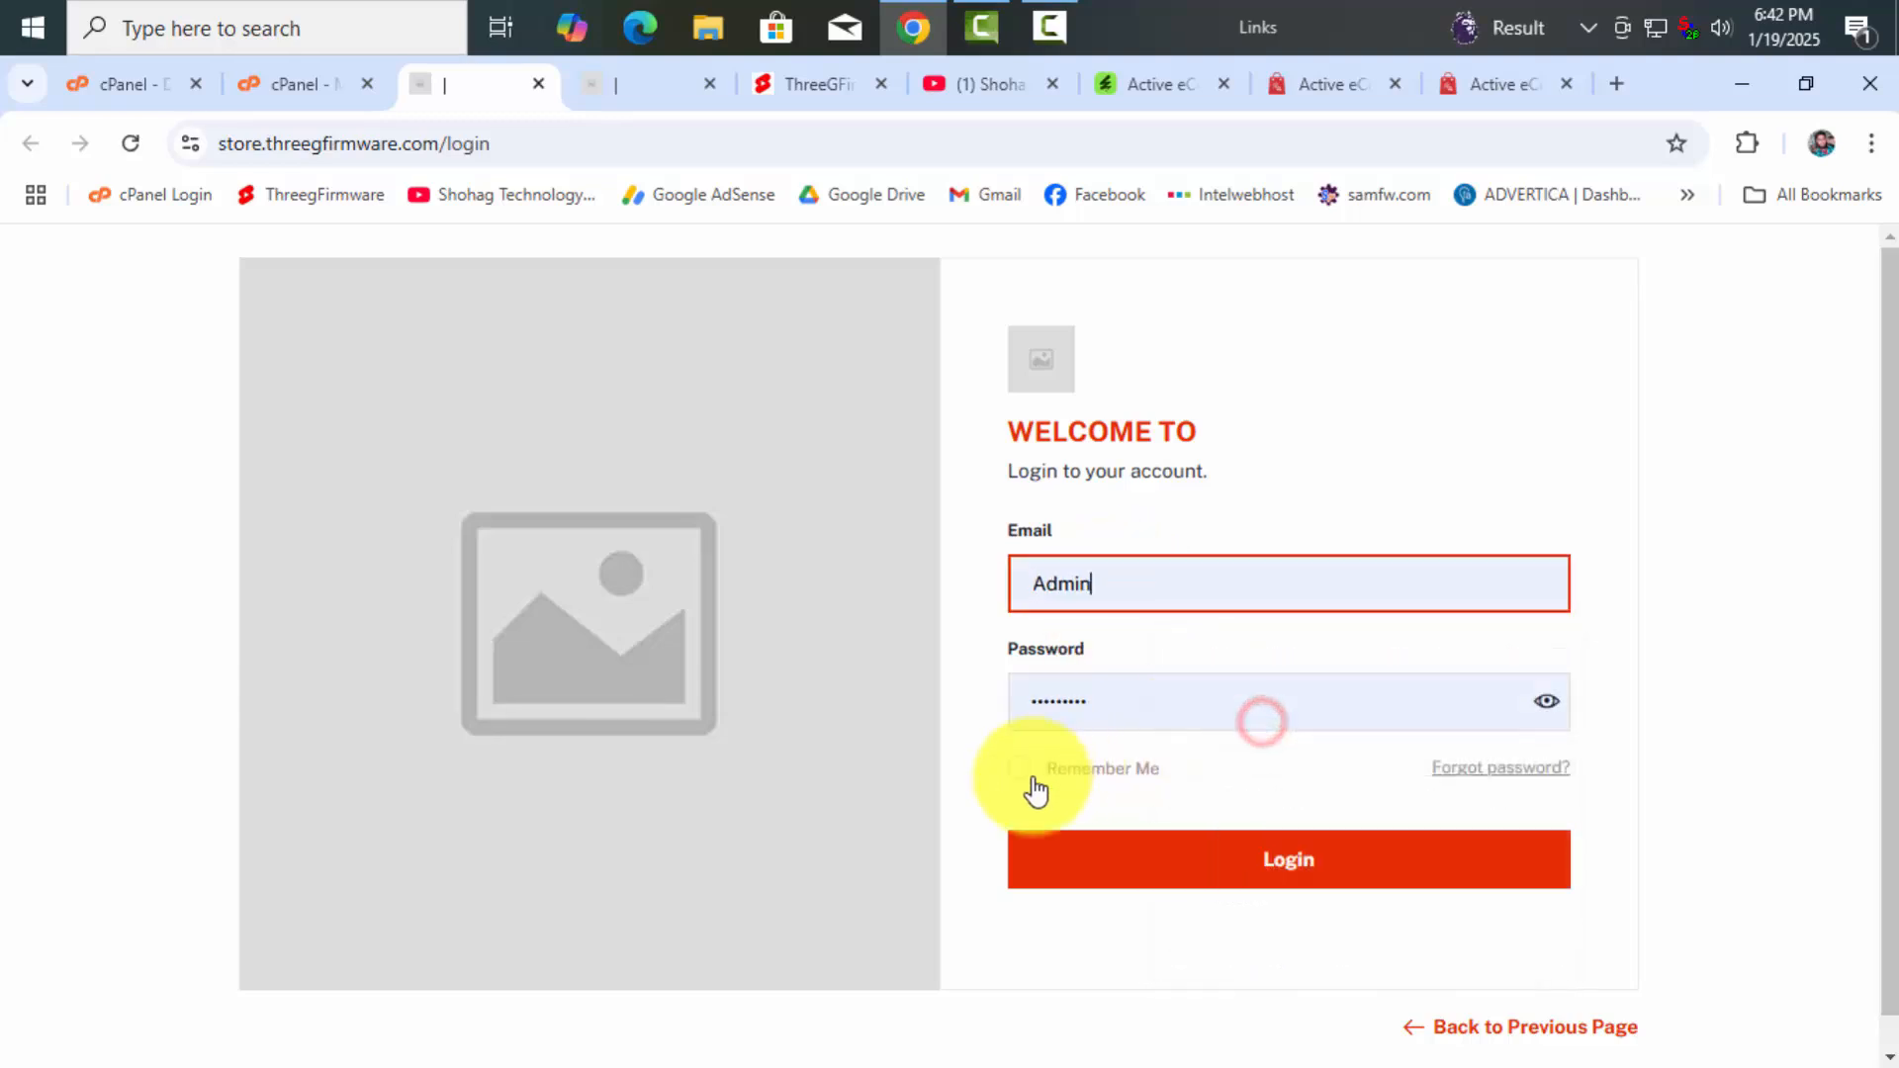
left_click(1020, 770)
left_click(1214, 874)
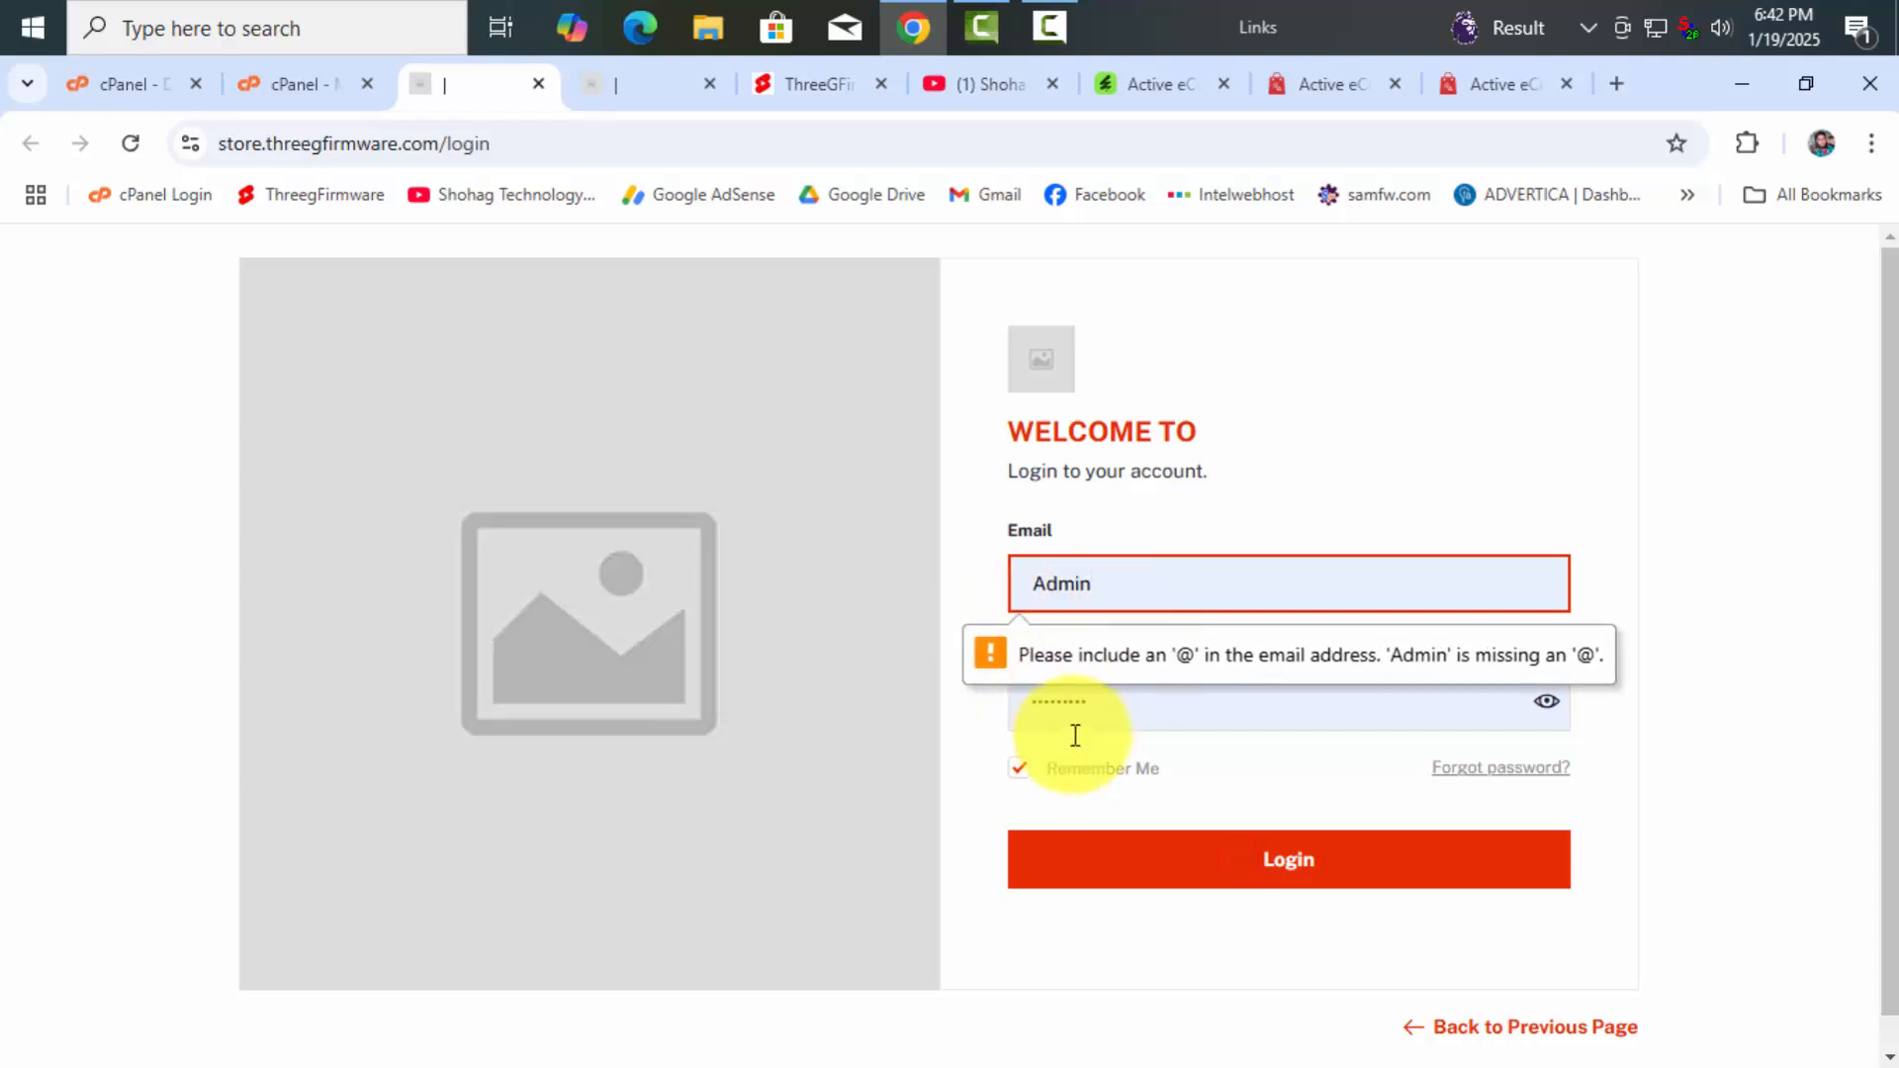
Replace the invalid 'Admin' entry with the administrator's e-mail address and log in
left_click(1130, 584)
left_click_drag(1128, 584, 949, 575)
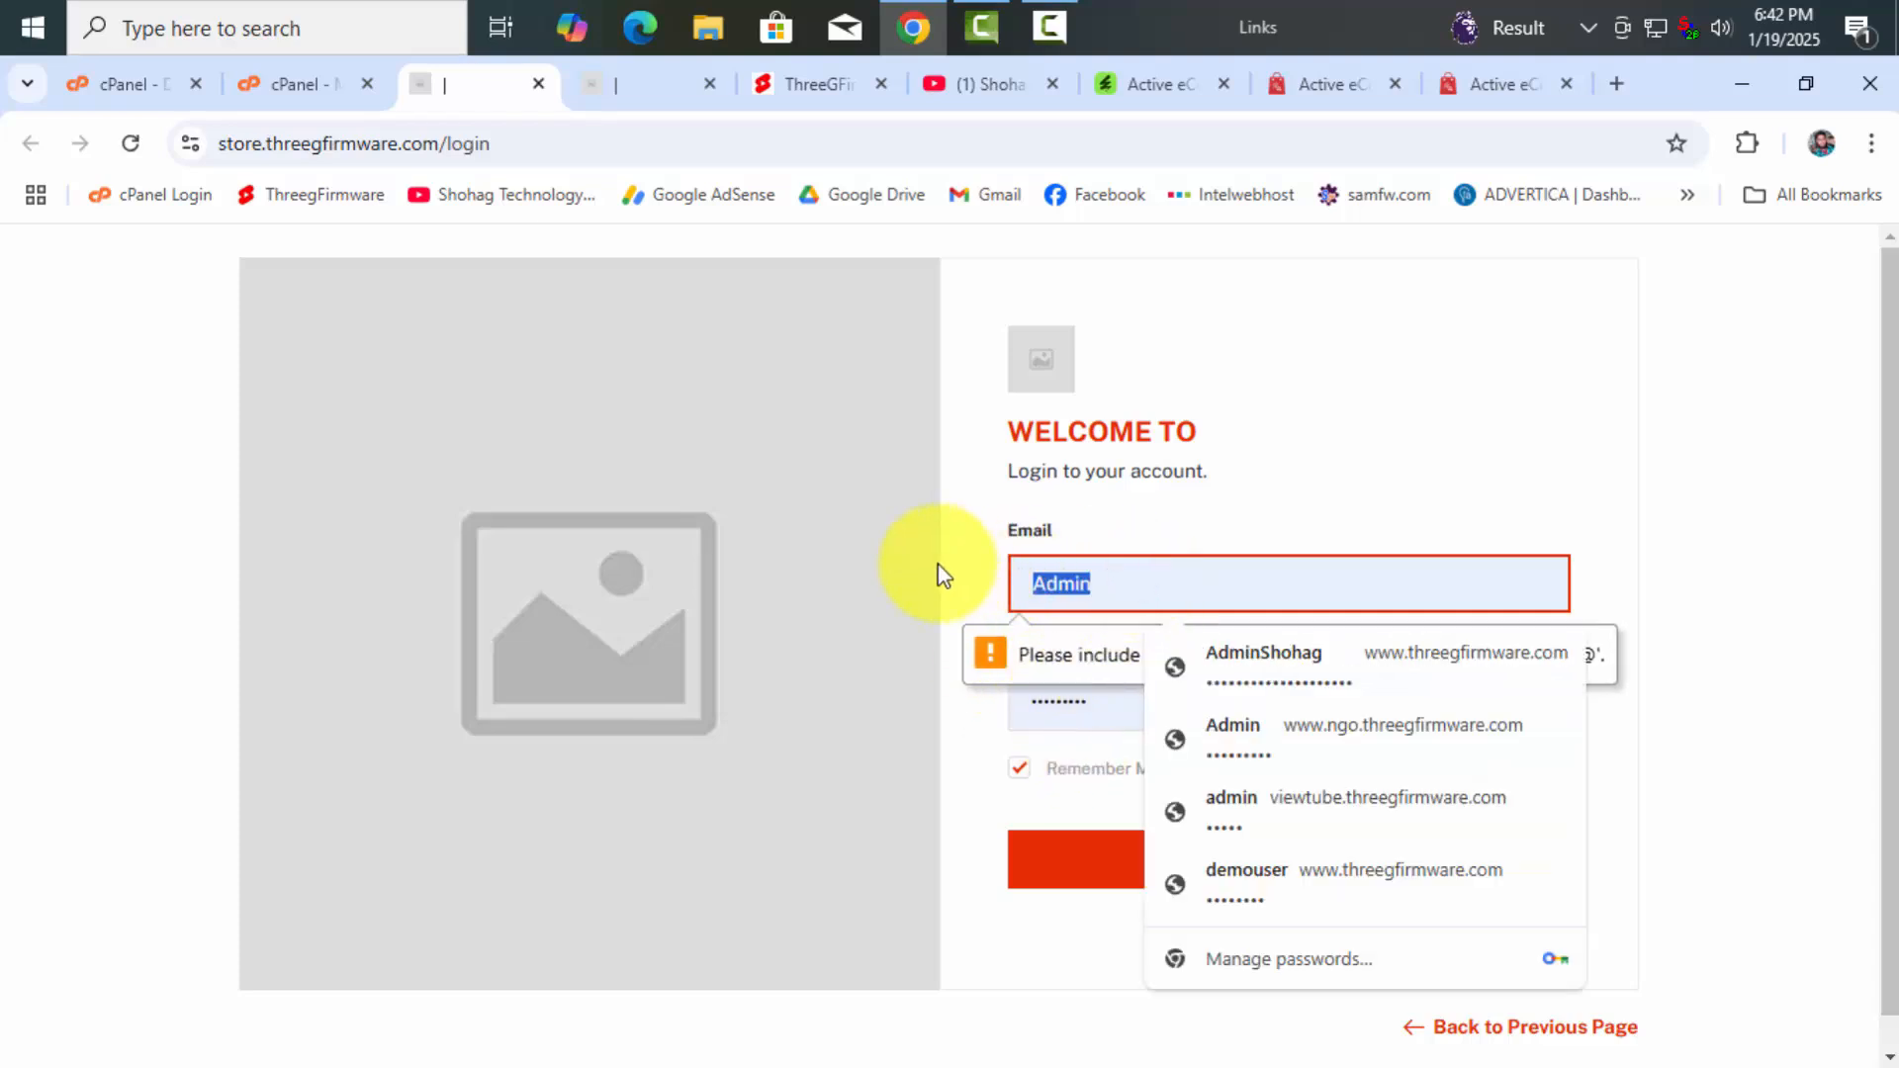
left_click_drag(1136, 569, 911, 581)
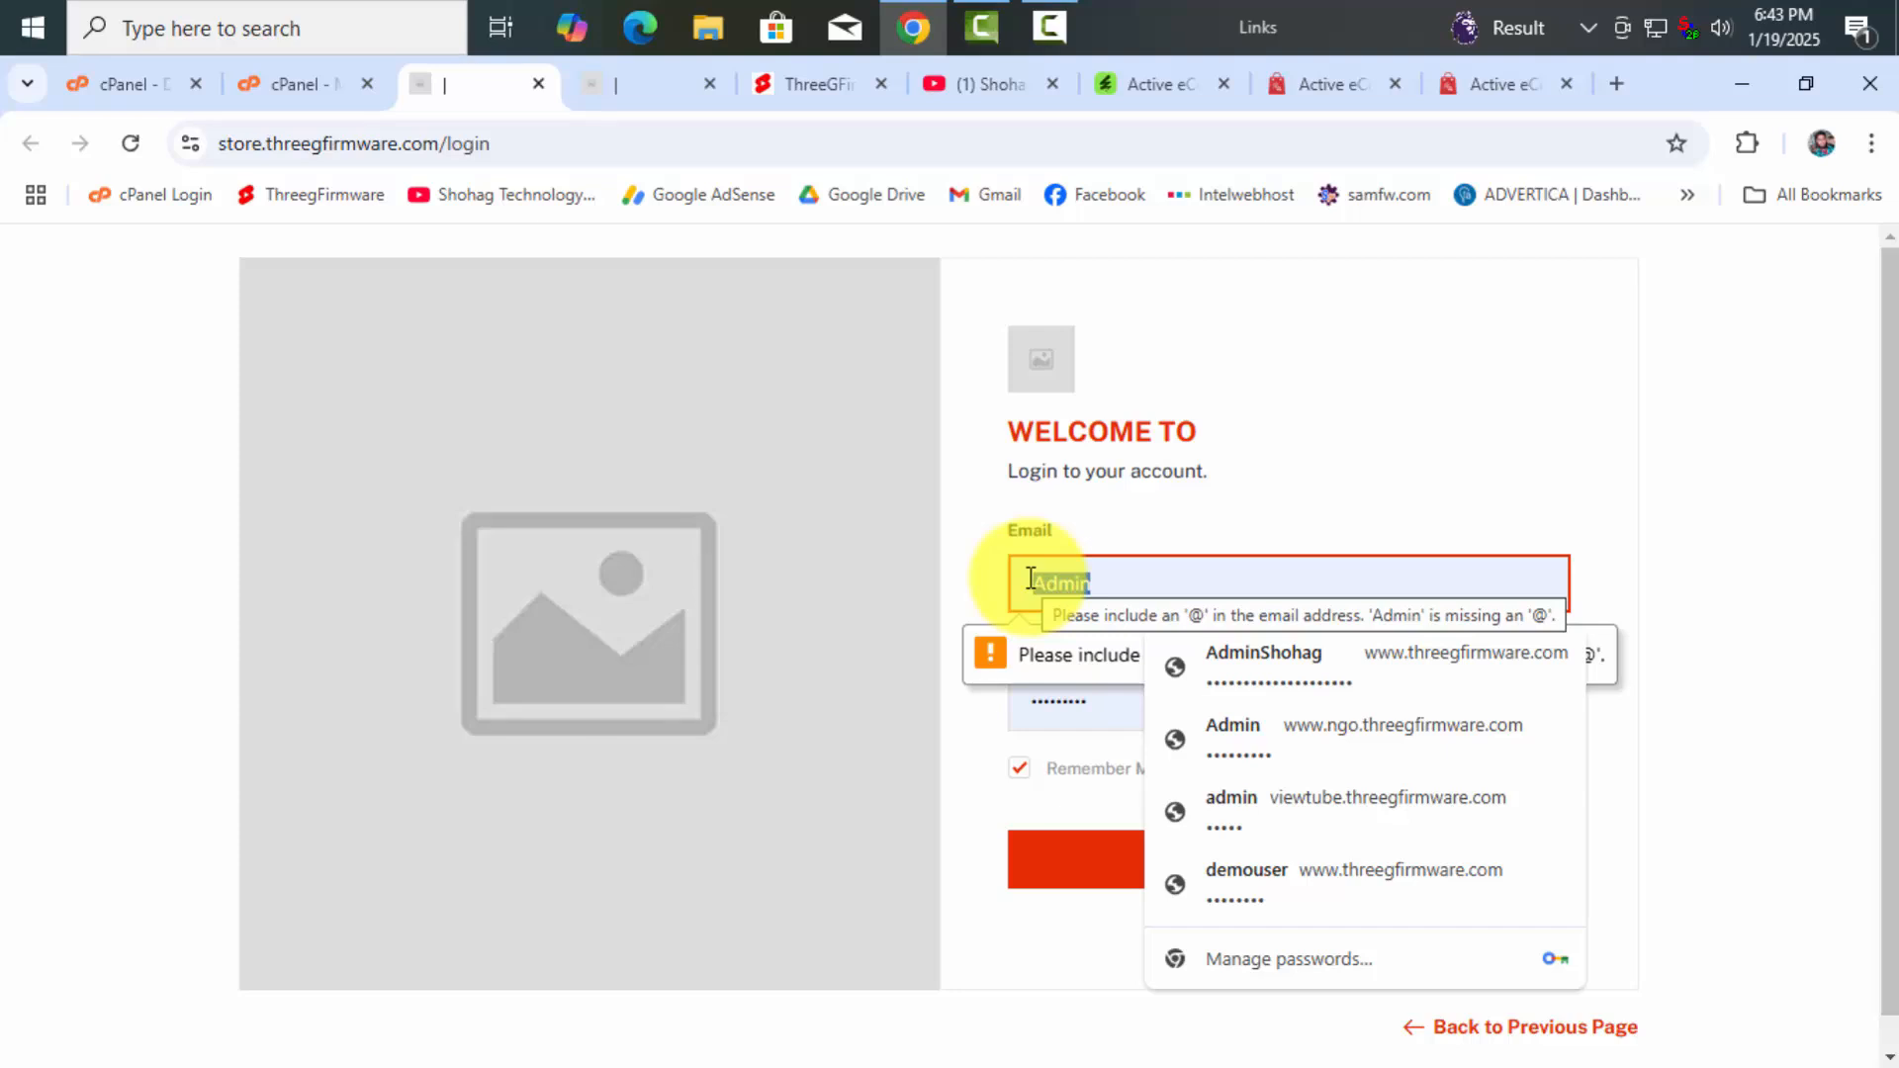
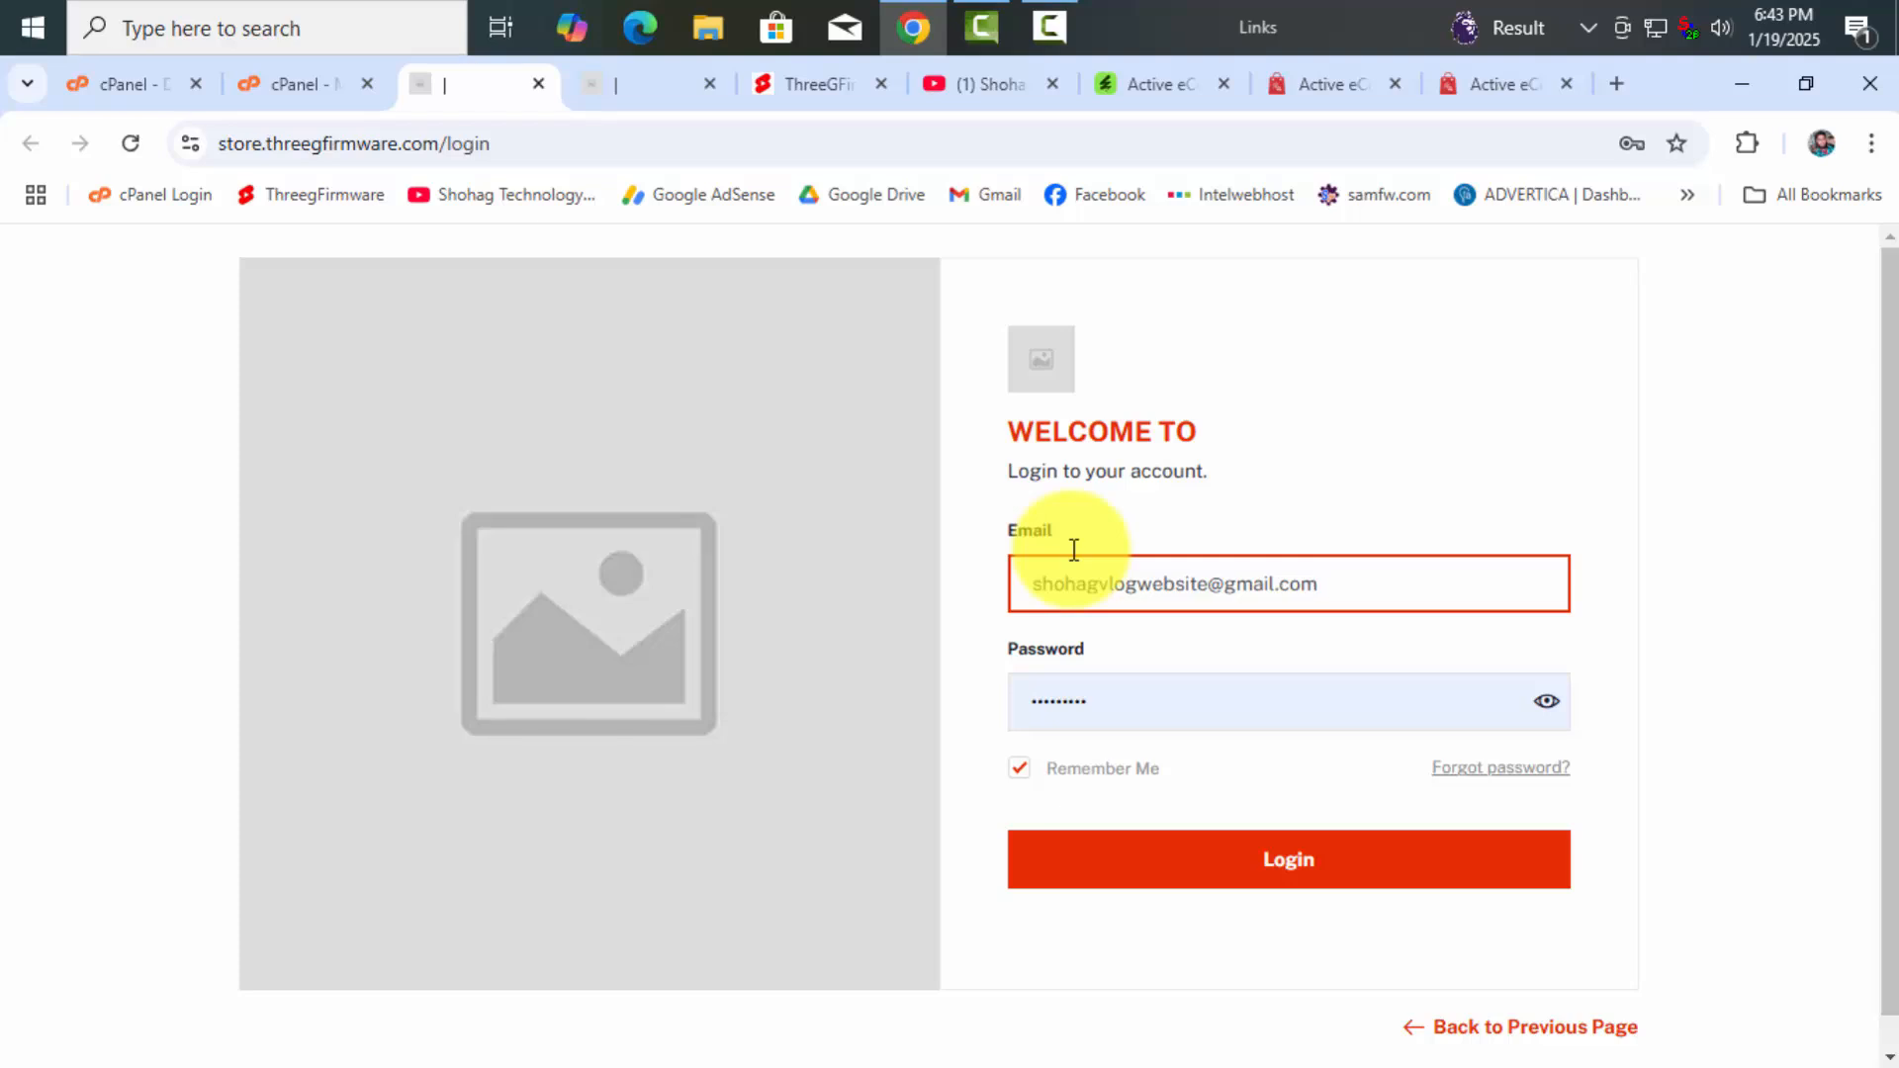
left_click(1246, 887)
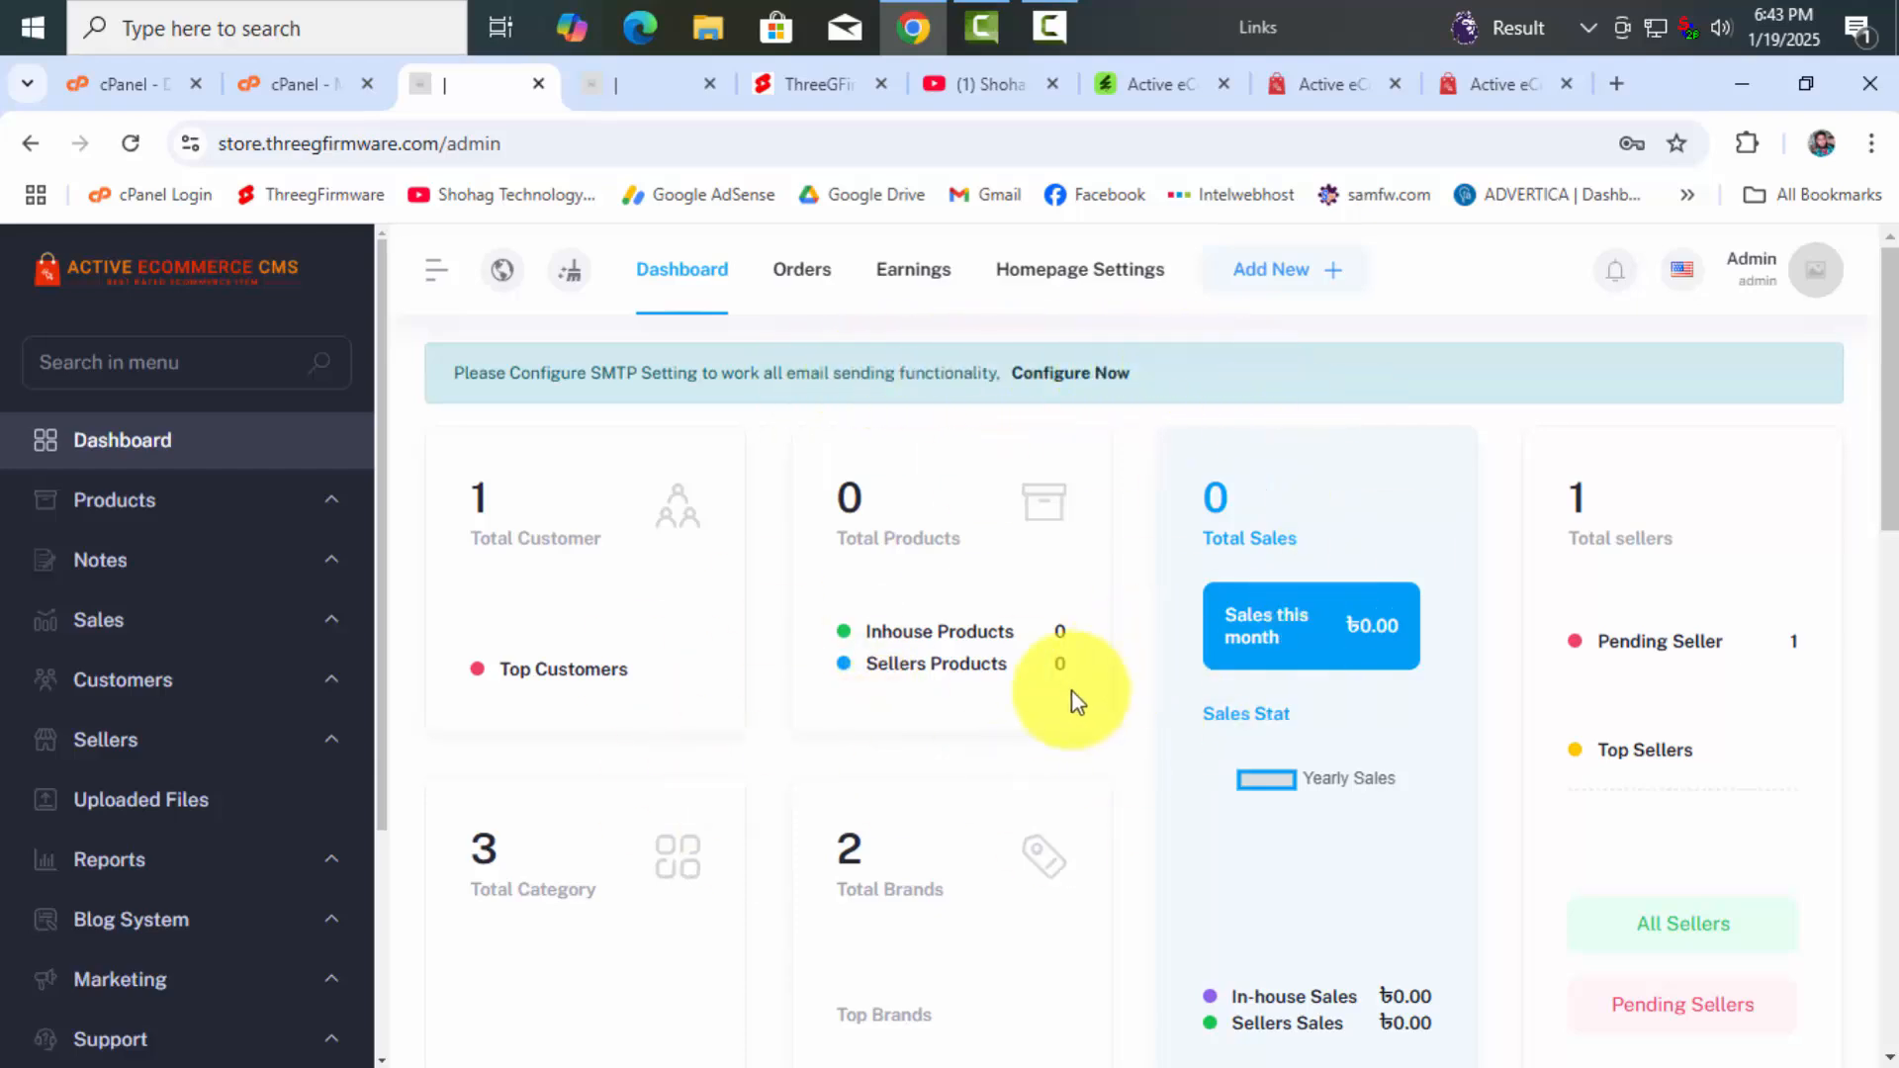
scroll(1061, 697, "down", 10)
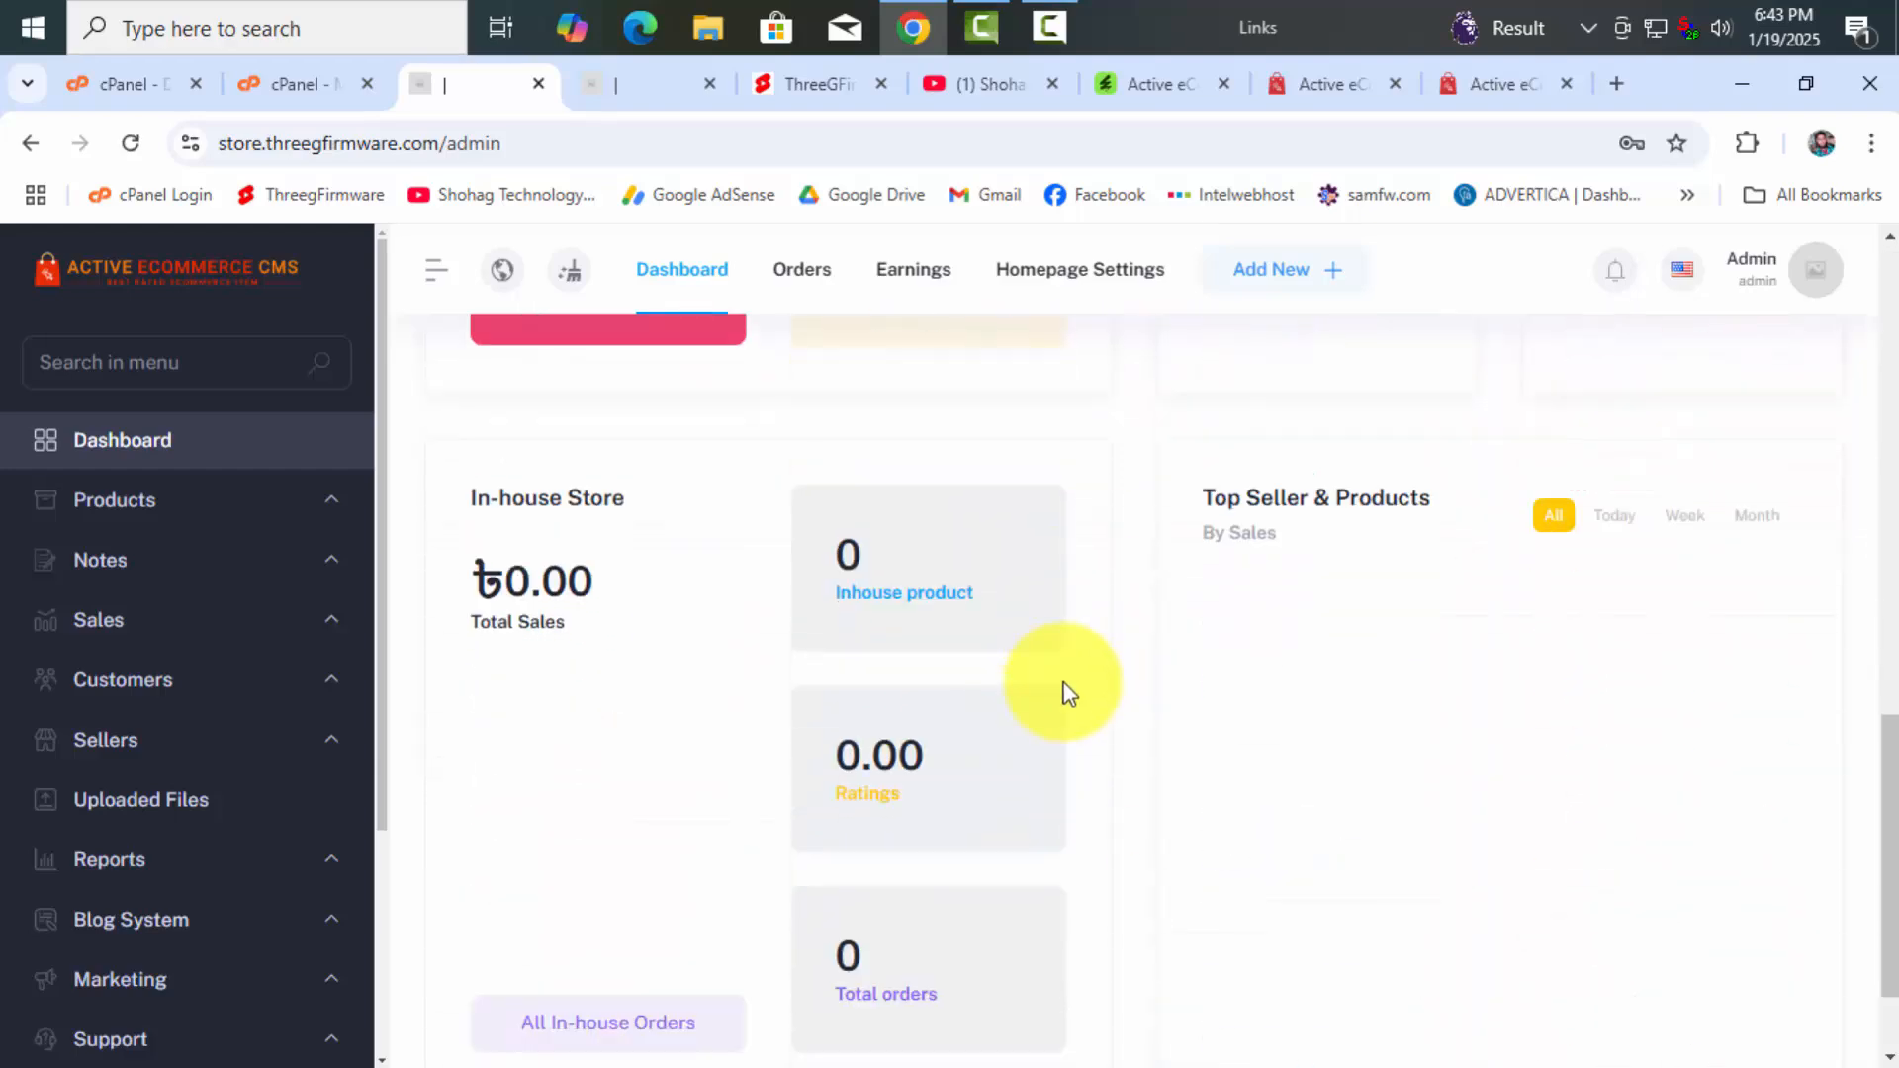
scroll(1162, 698, "up", 10)
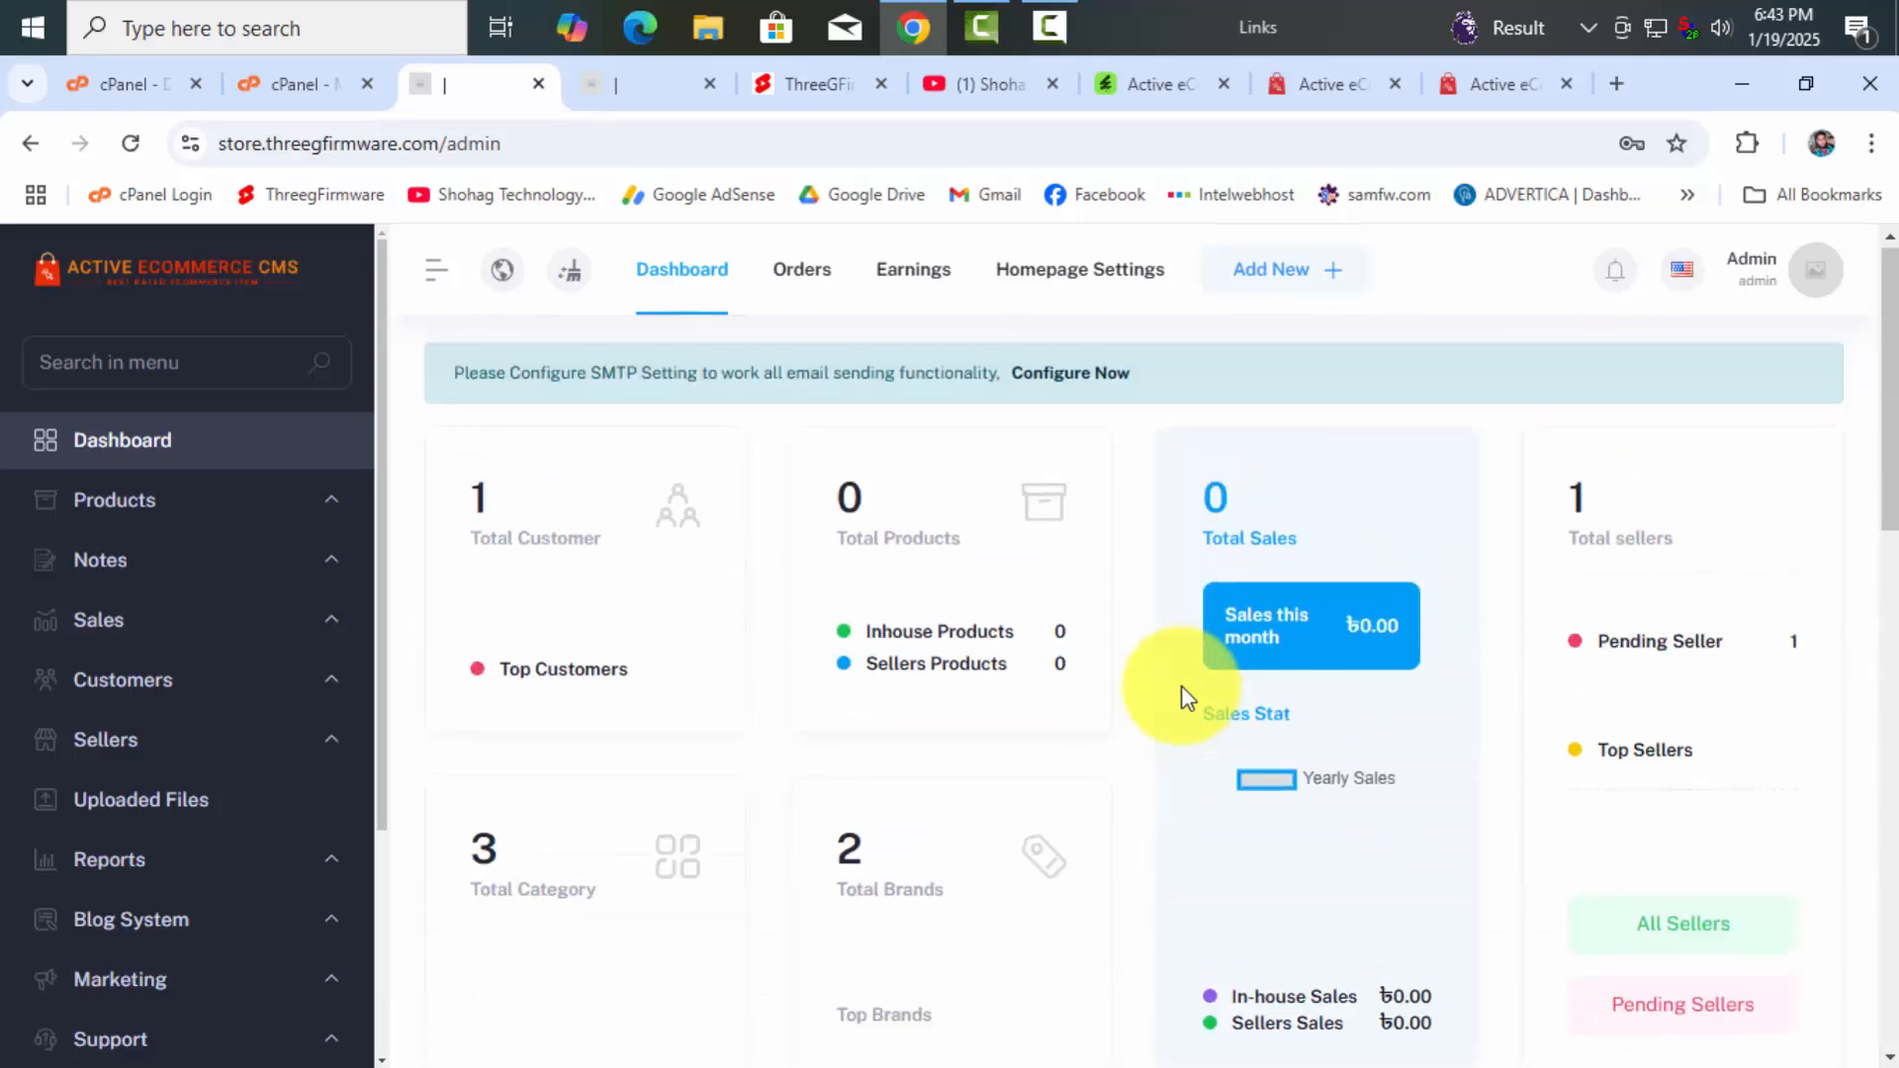
left_click(599, 84)
scroll(1037, 633, "down", 10)
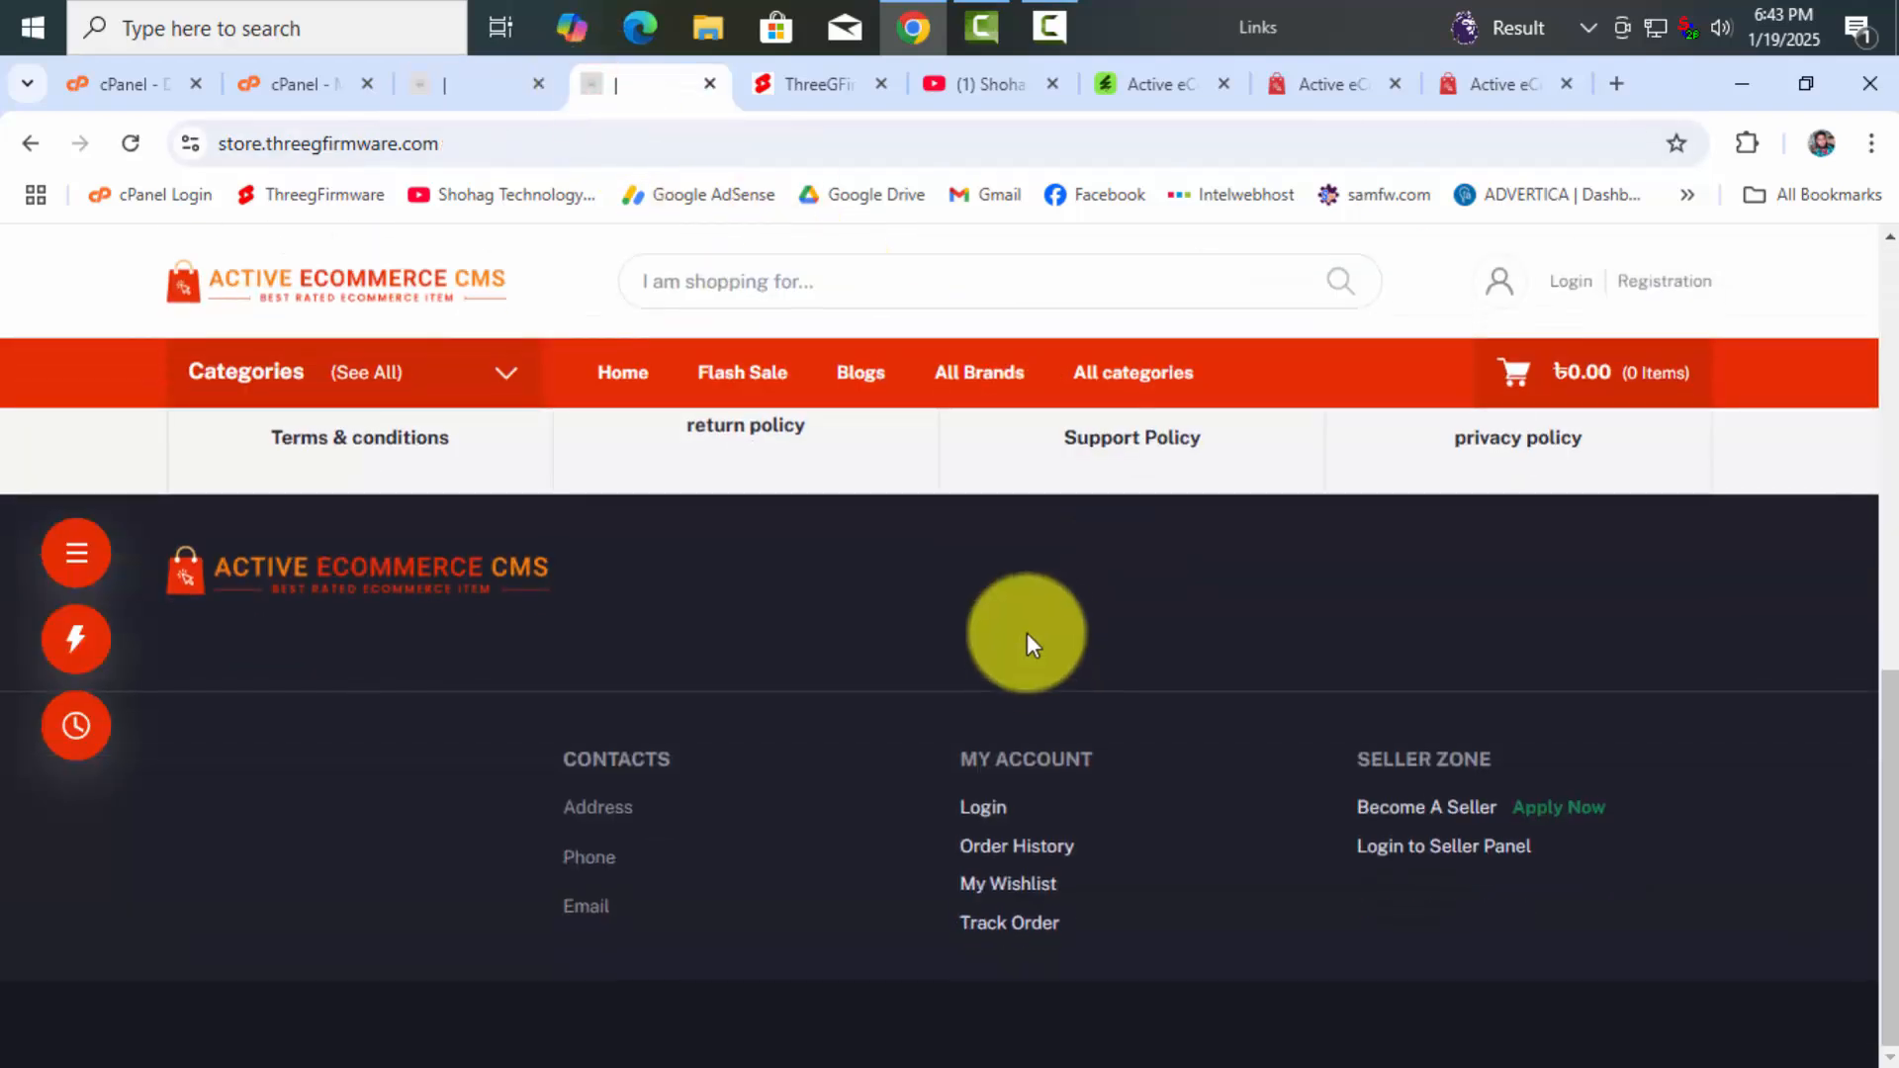
scroll(1030, 642, "up", 10)
left_click(506, 84)
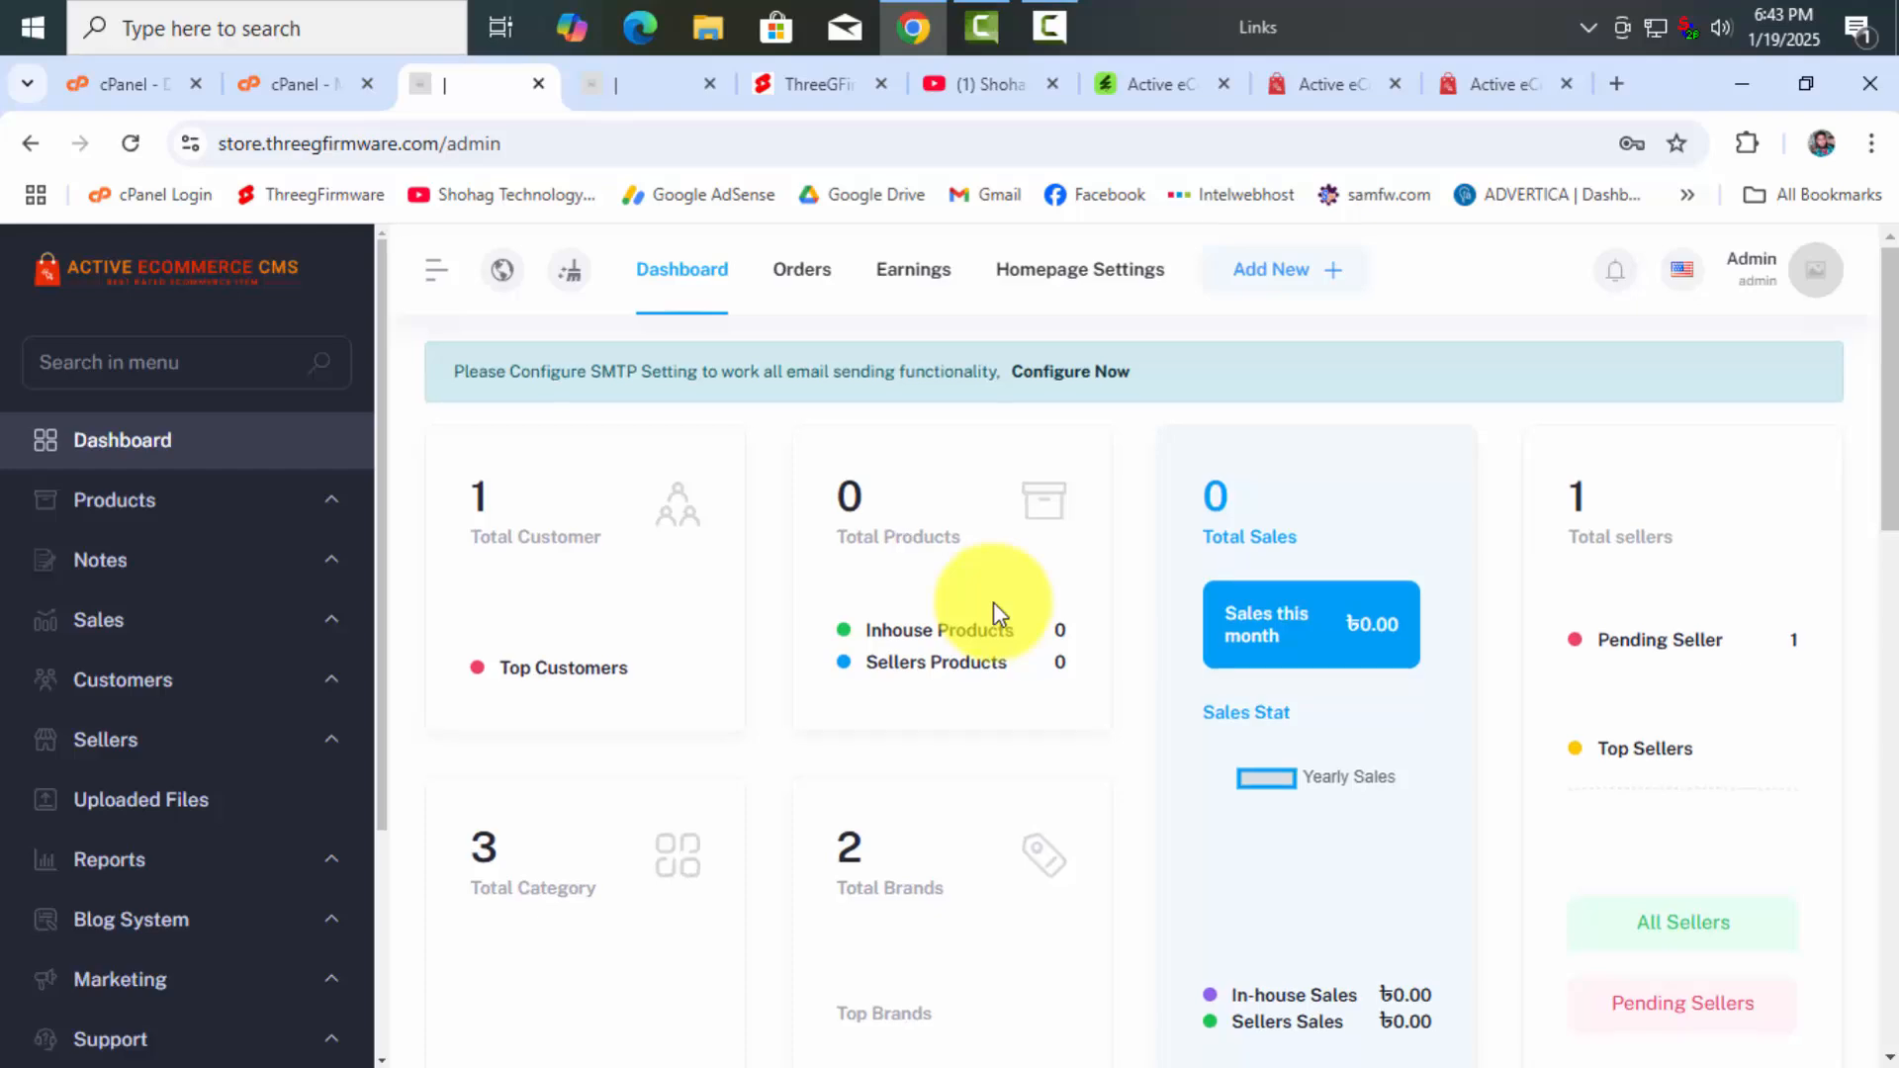
scroll(994, 605, "down", 14)
scroll(994, 604, "up", 10)
scroll(997, 610, "up", 5)
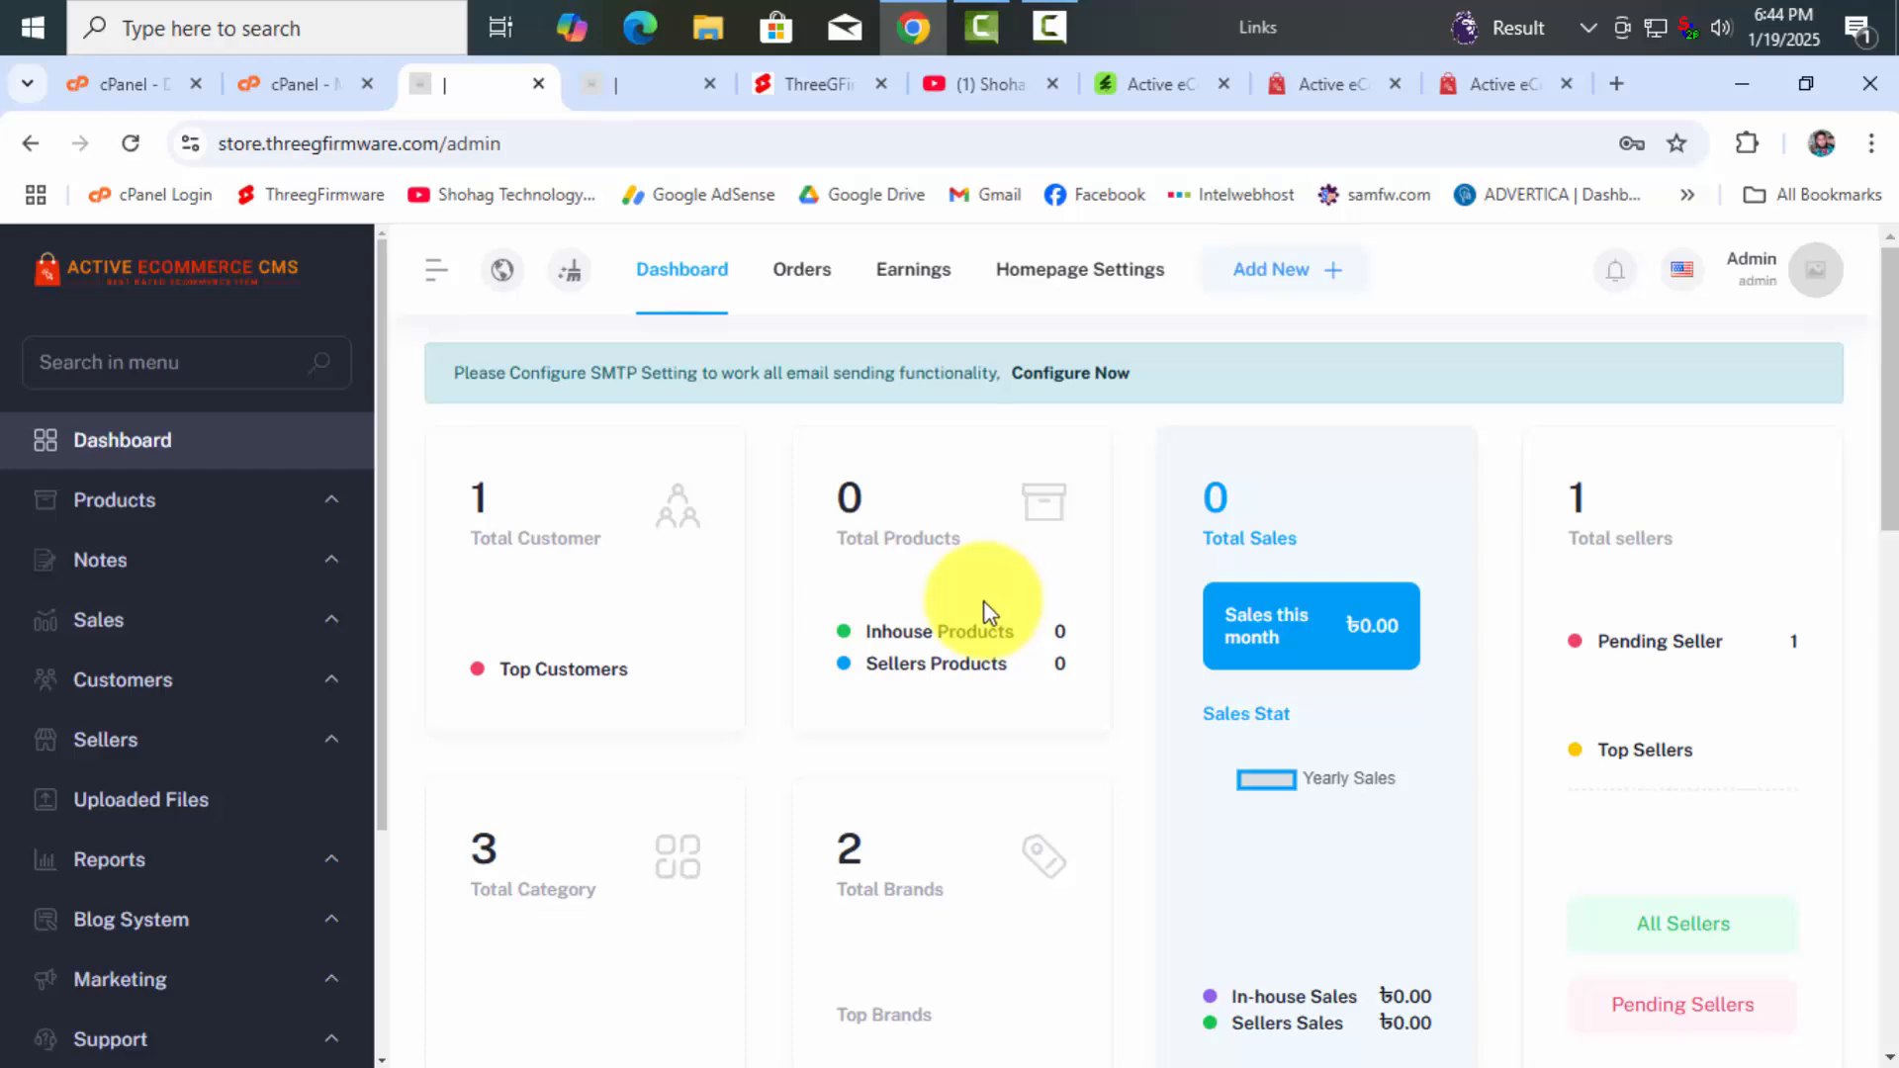
Open the YouTube channel page and expand its full About description
left_click(965, 84)
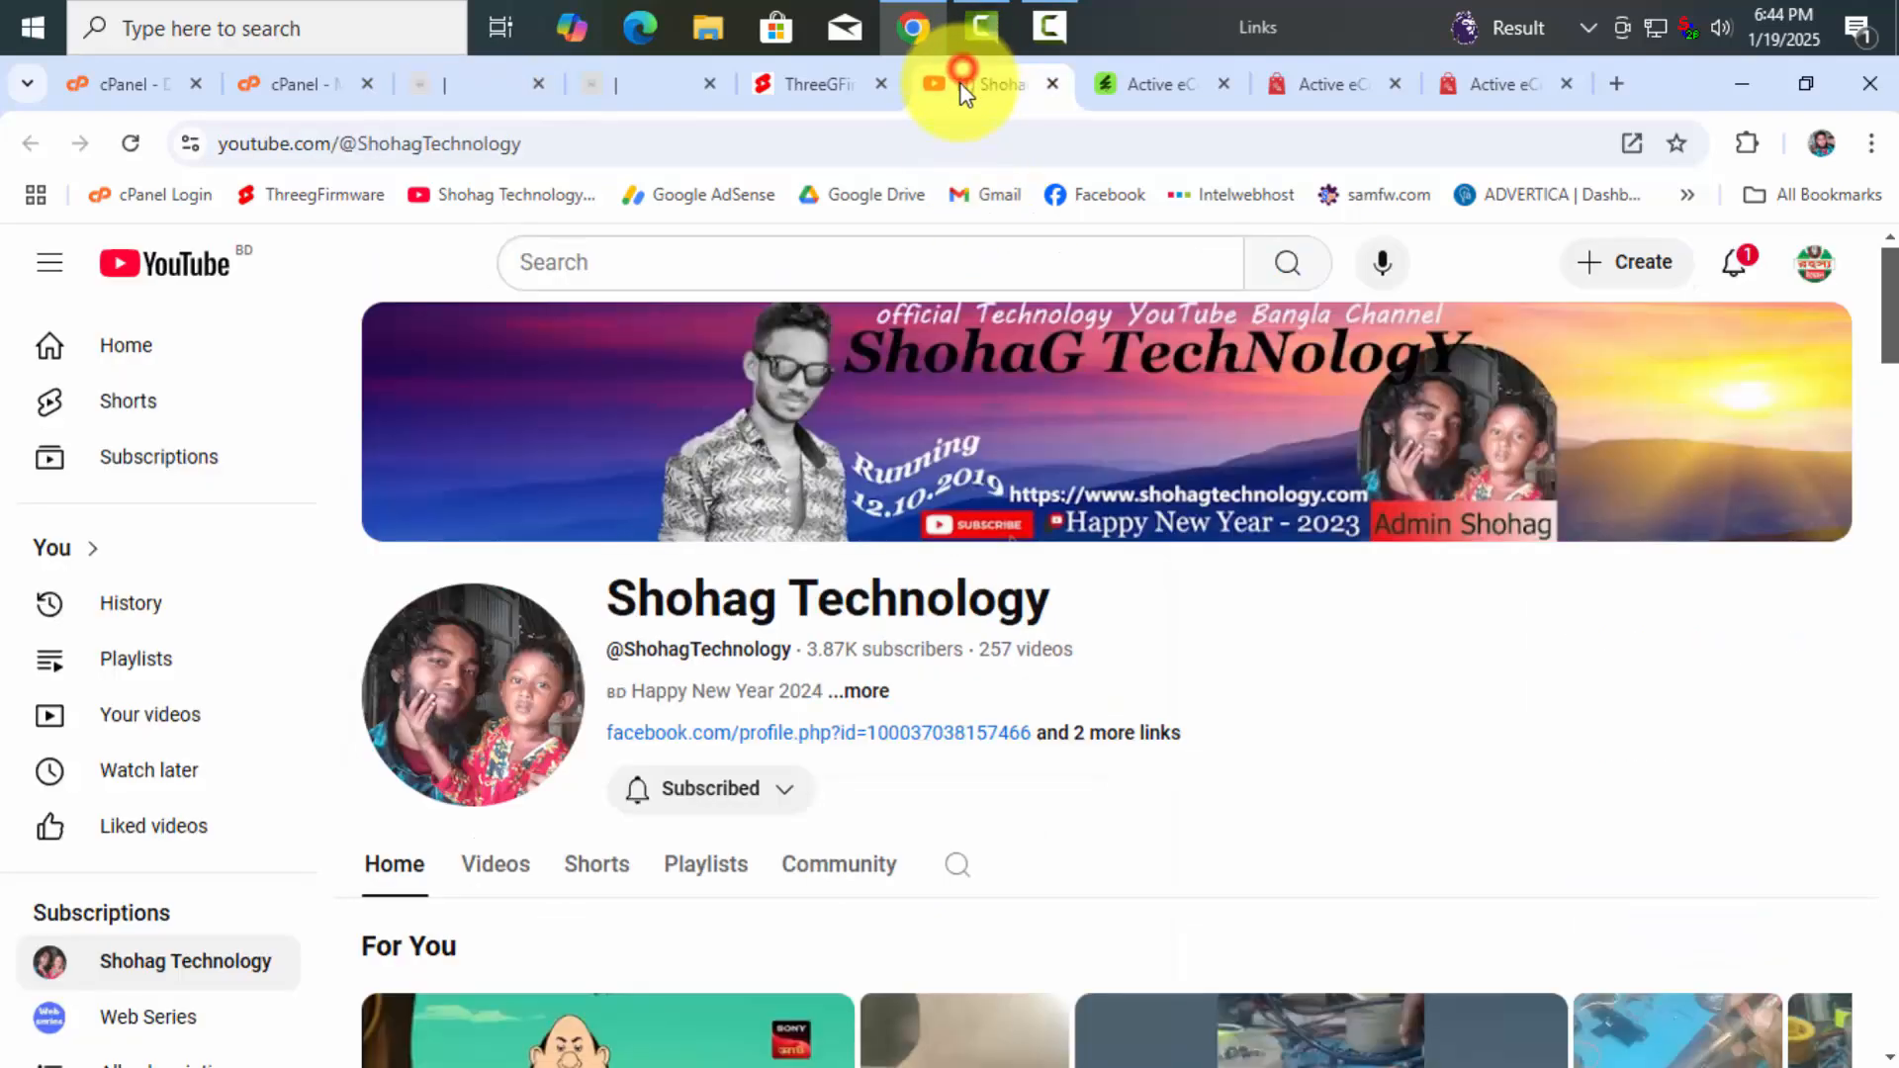
left_click(865, 692)
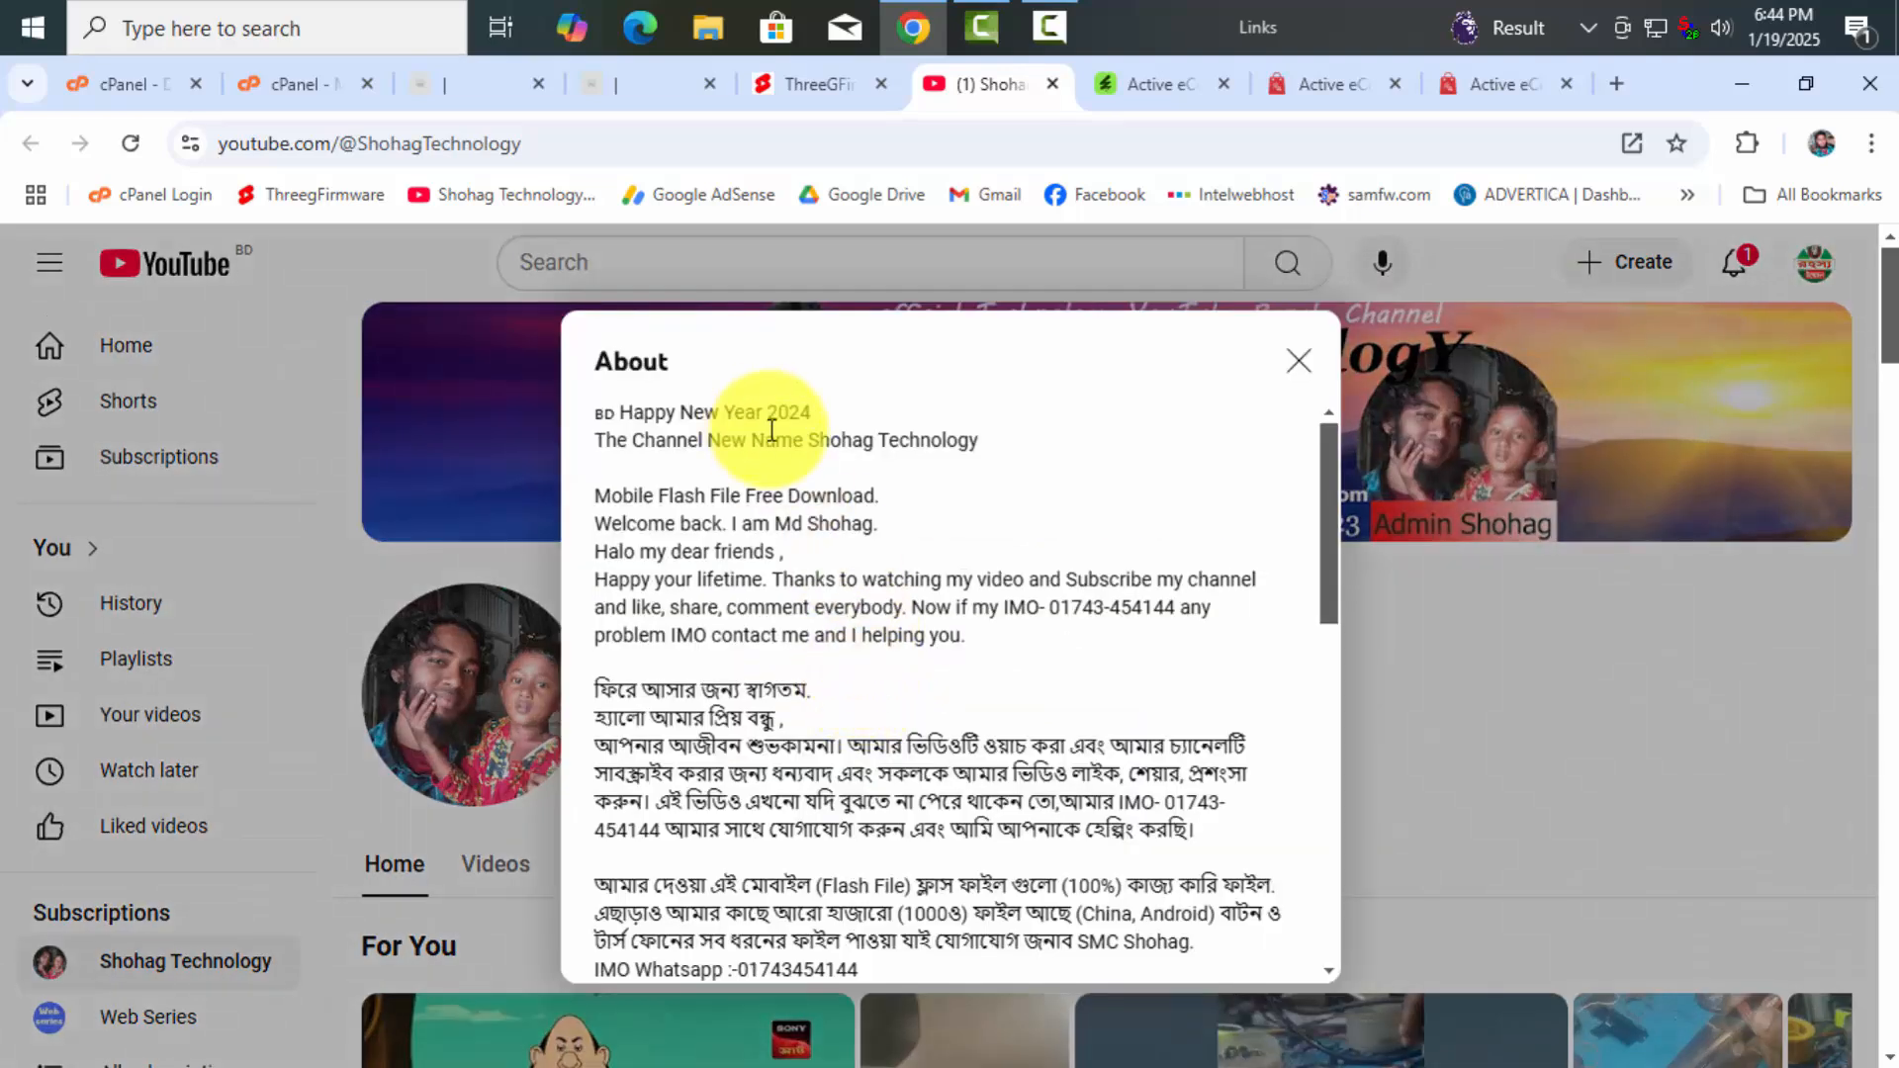
scroll(775, 623, "down", 8)
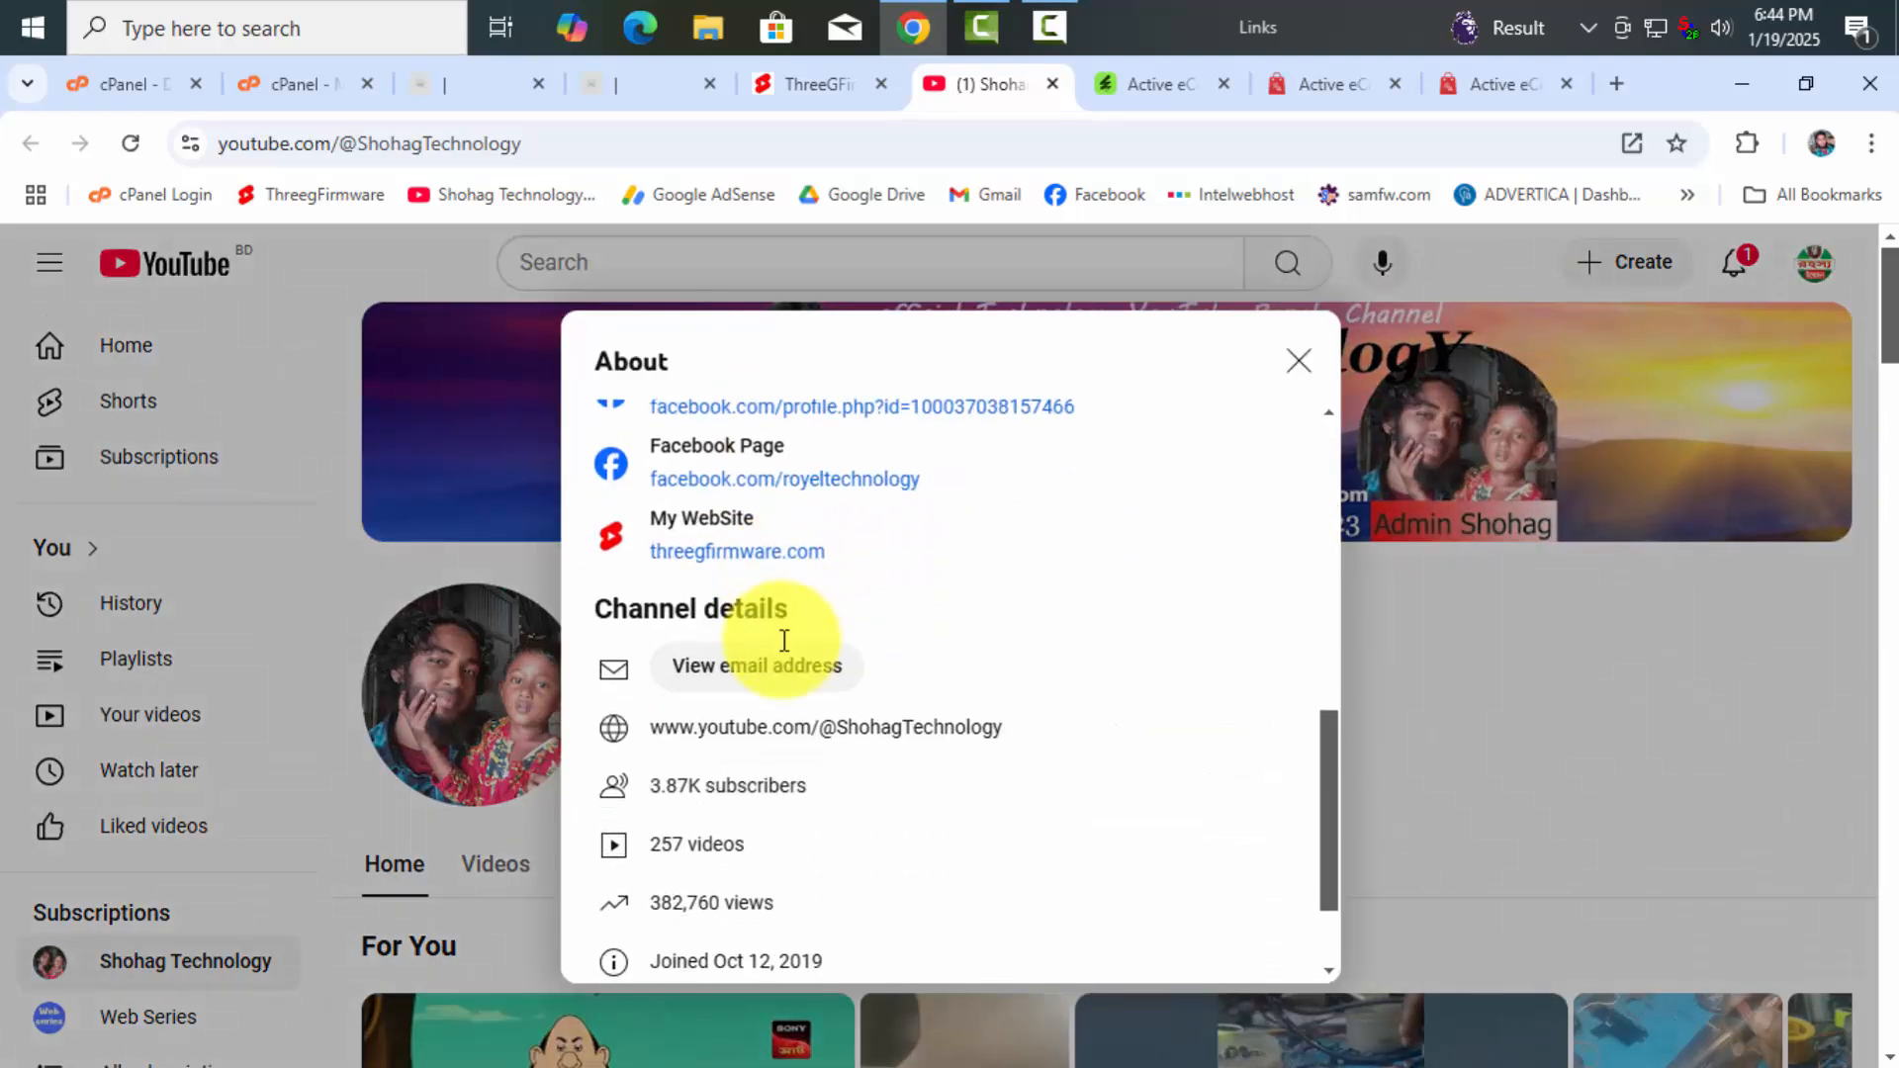
scroll(786, 647, "up", 4)
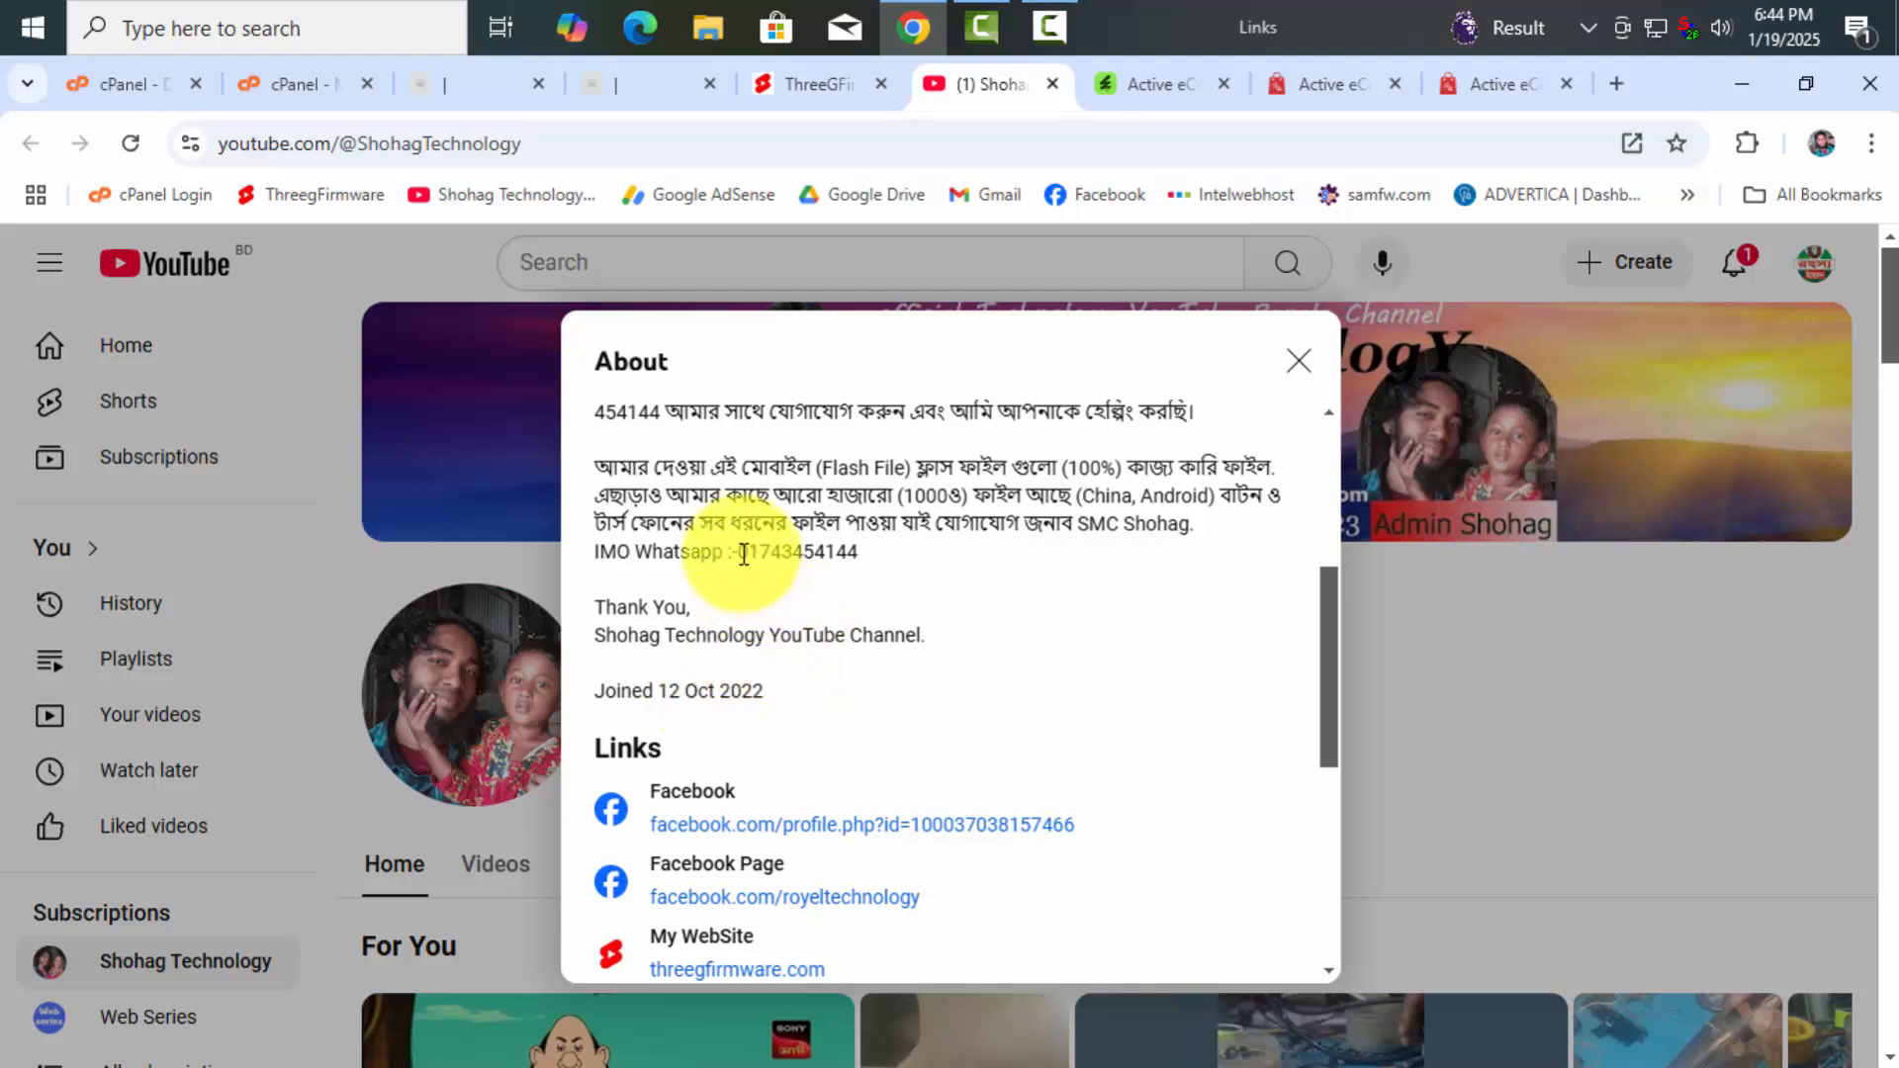
left_click_drag(738, 551, 1028, 558)
Scroll through the About details, close the dialog, and switch to the threegfirmware.com tab
scroll(1029, 554, "down", 3)
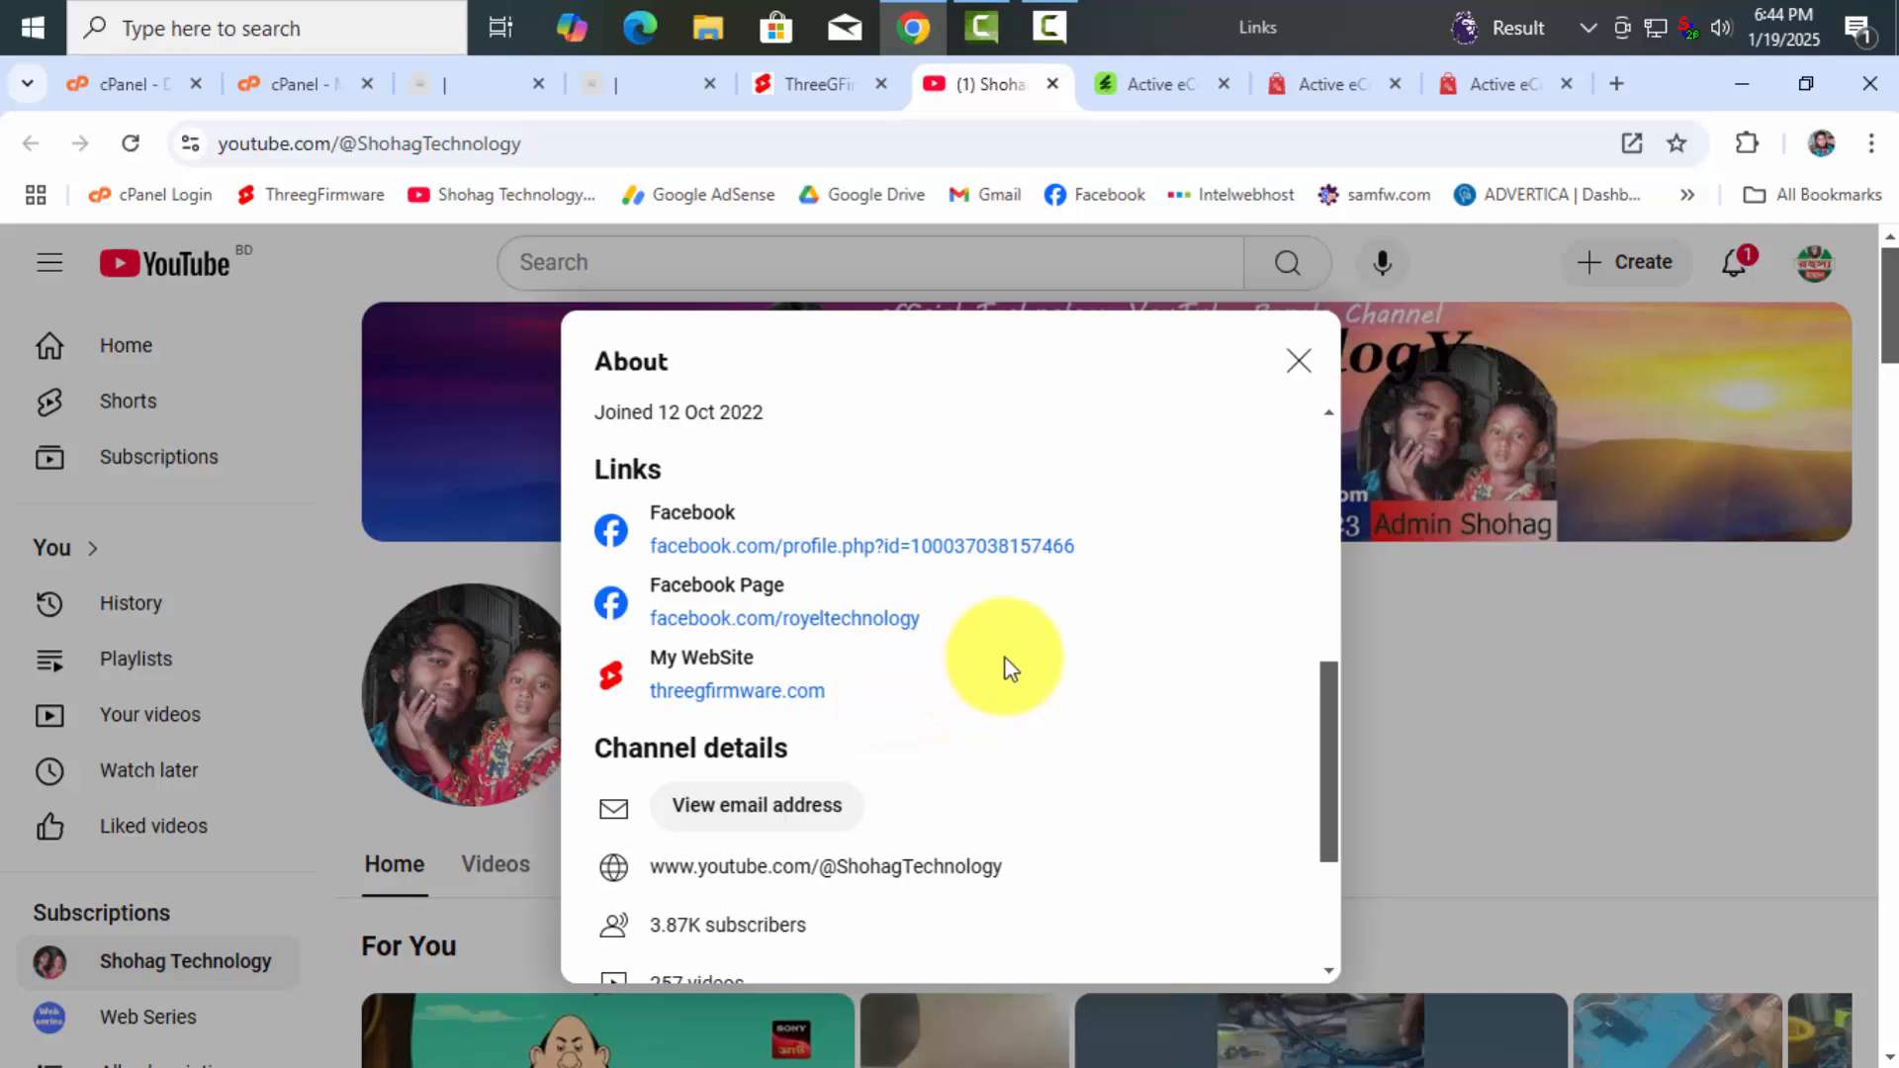
scroll(1008, 654, "down", 1)
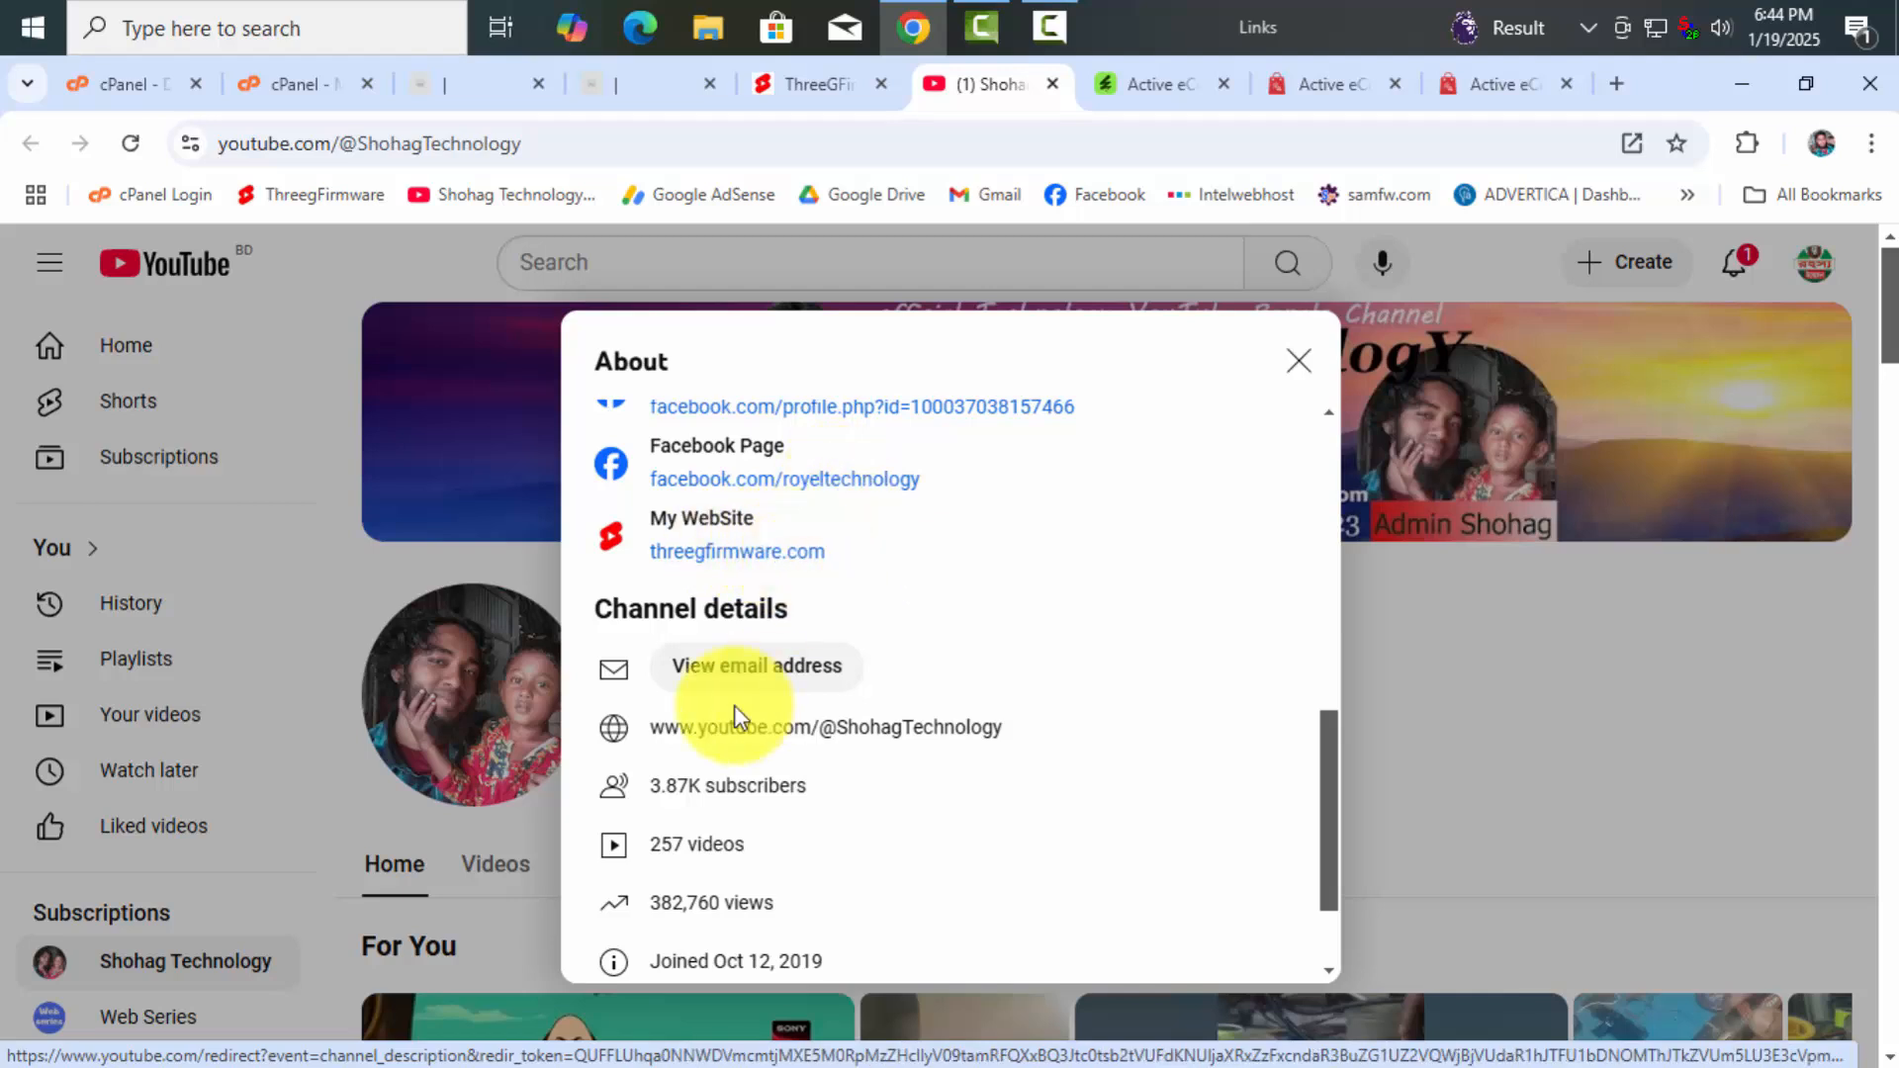
scroll(835, 534, "up", 3)
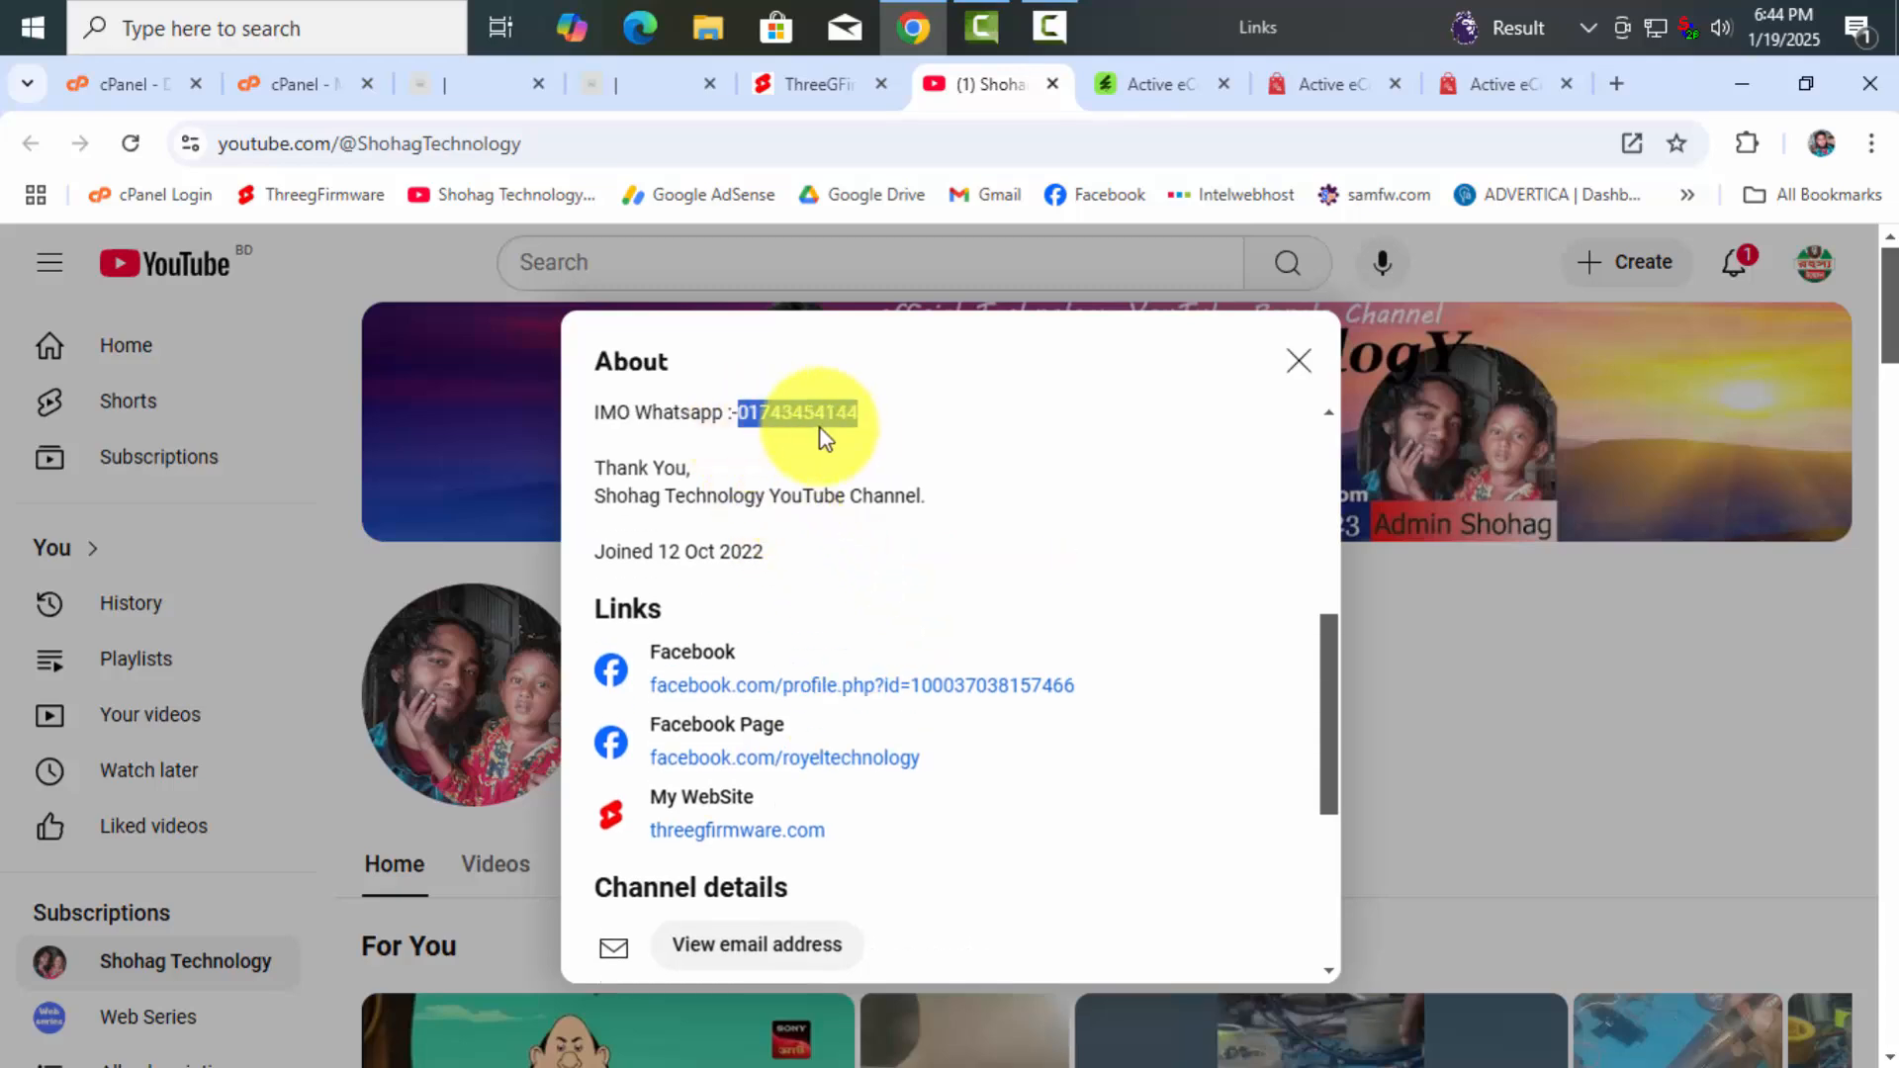
scroll(1187, 500, "up", 3)
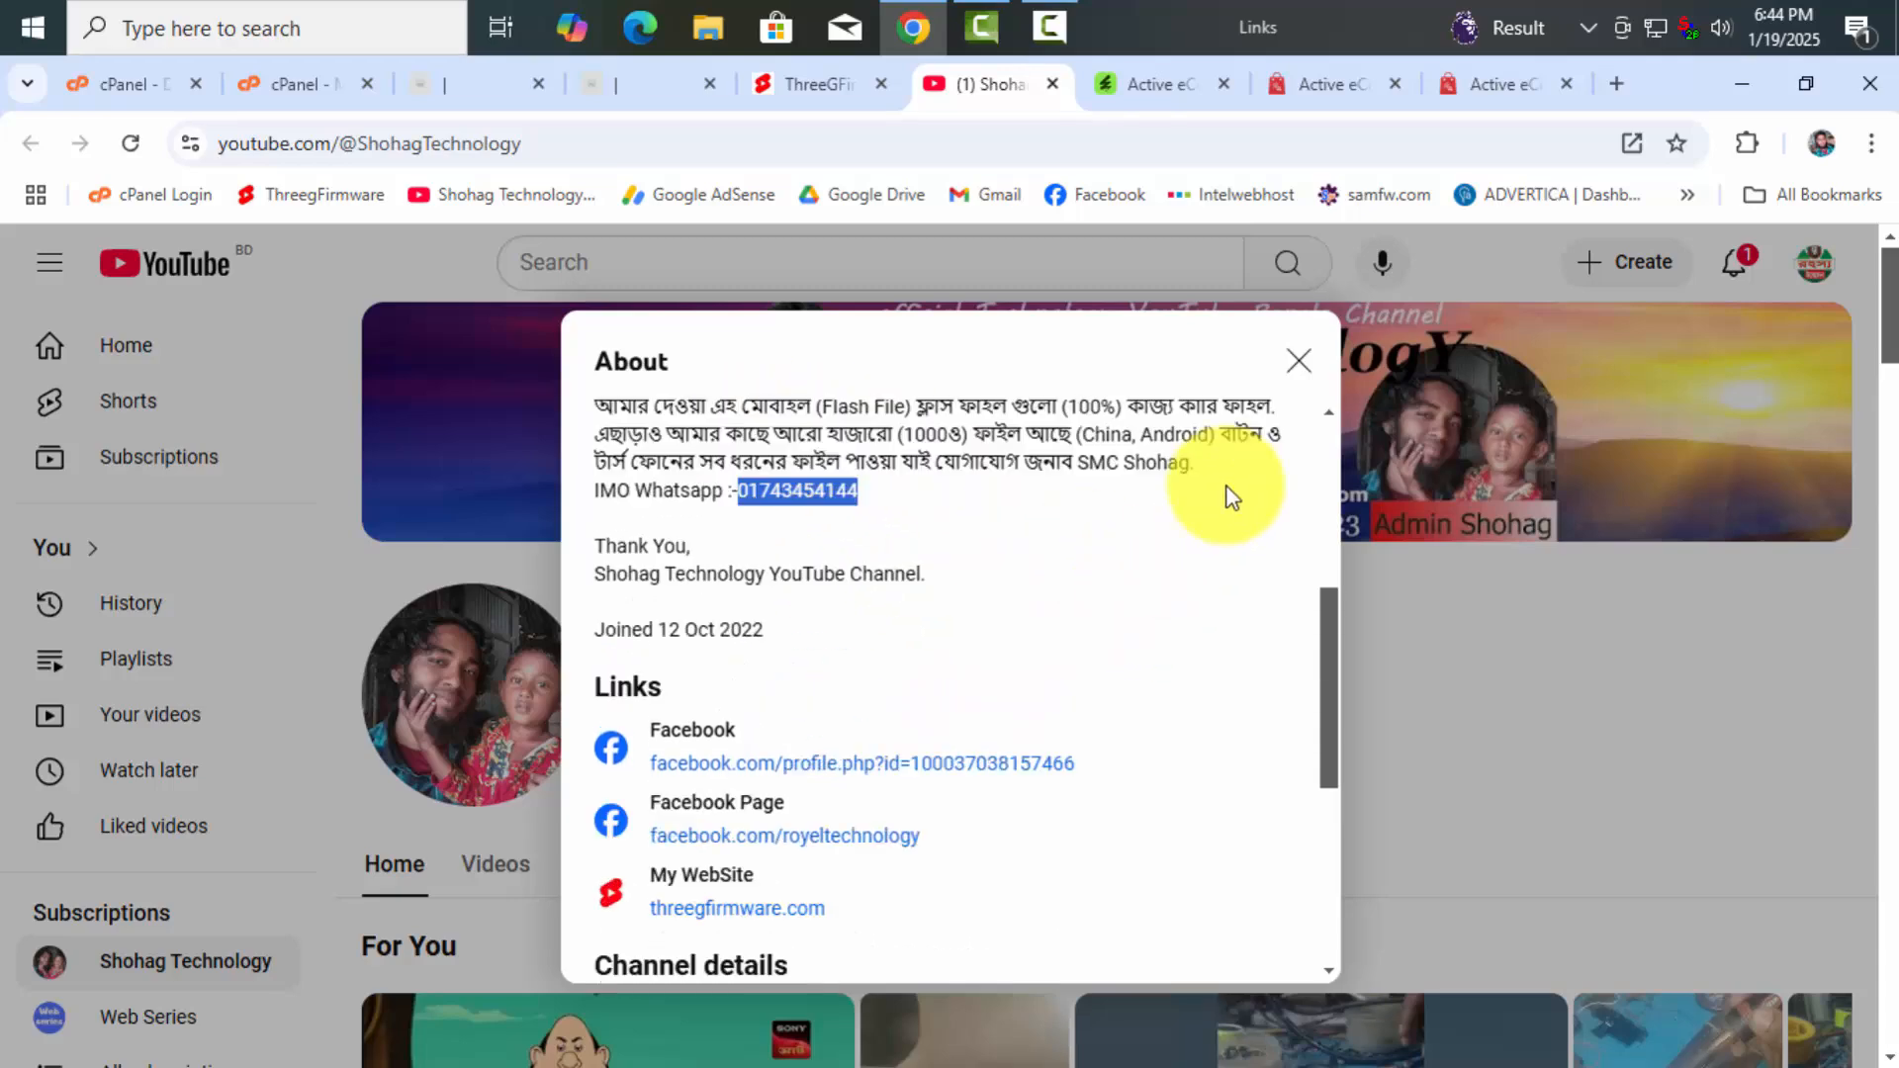
left_click(1295, 362)
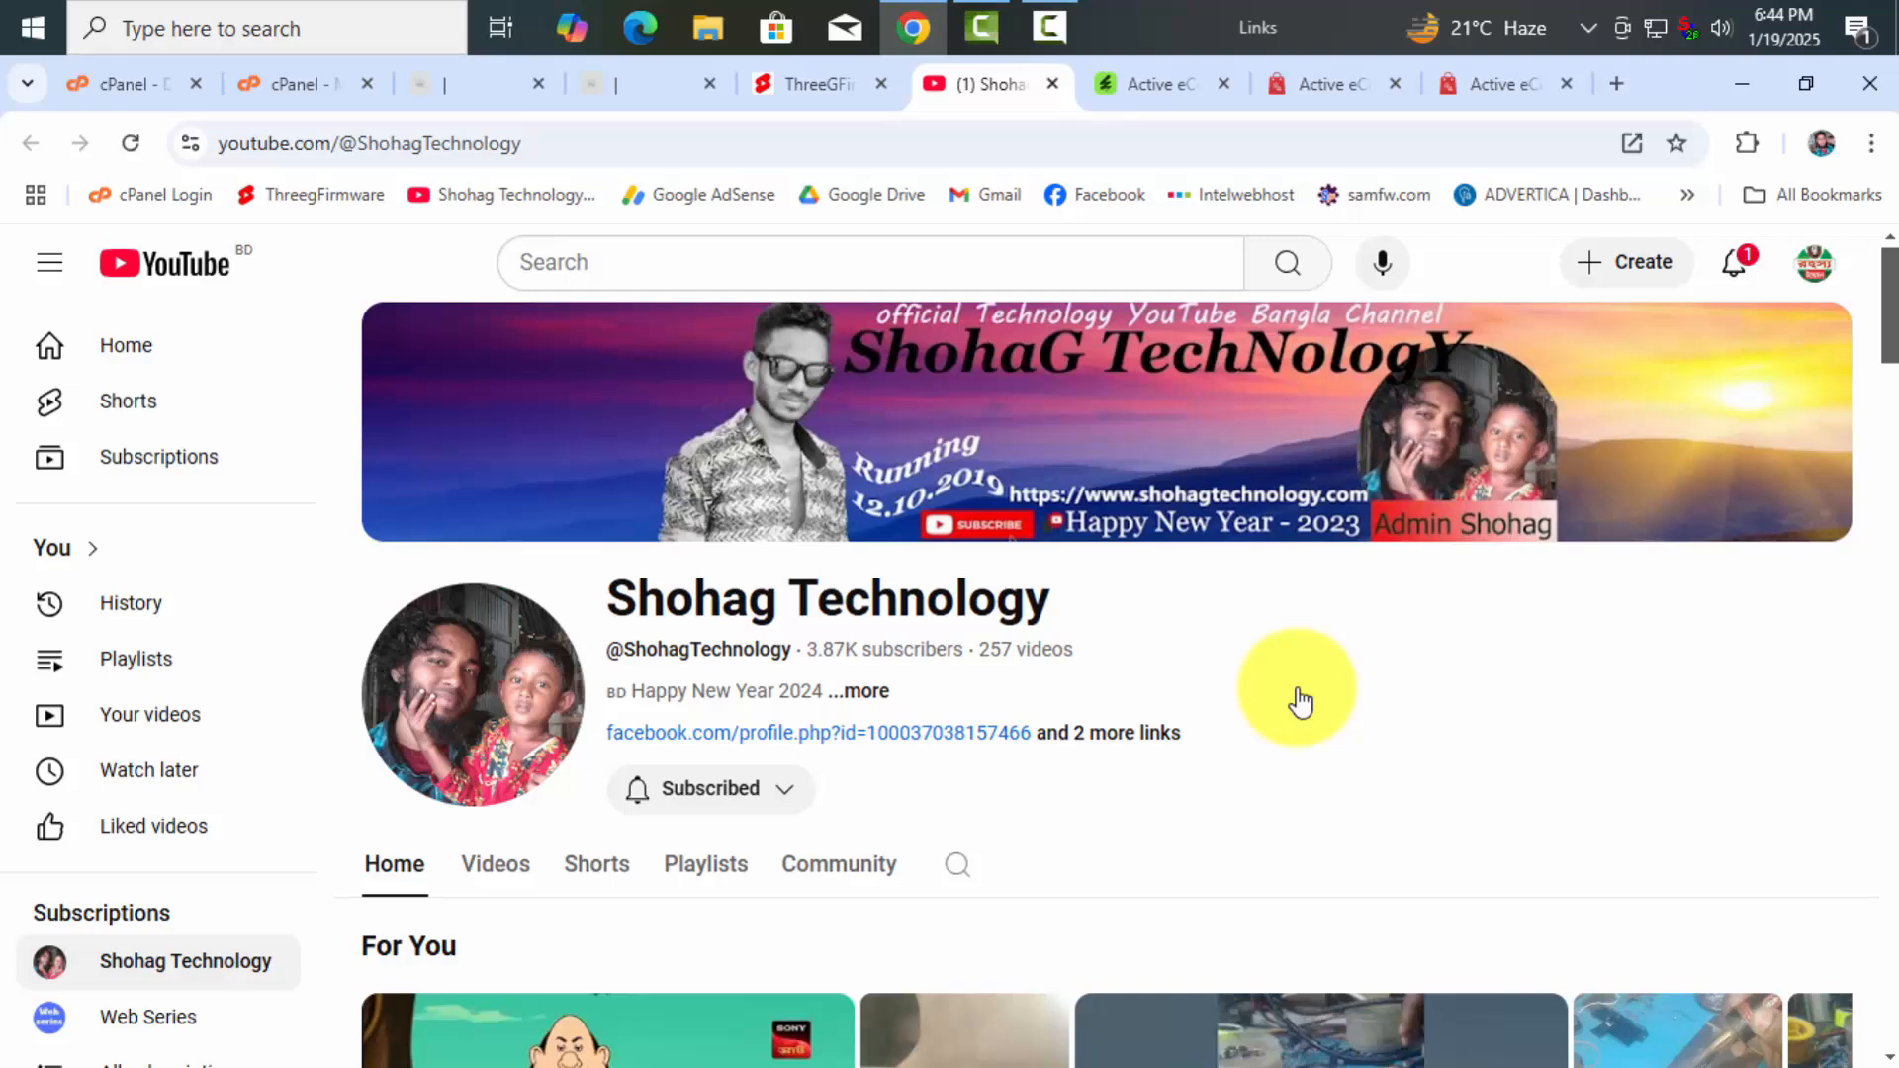
left_click(819, 99)
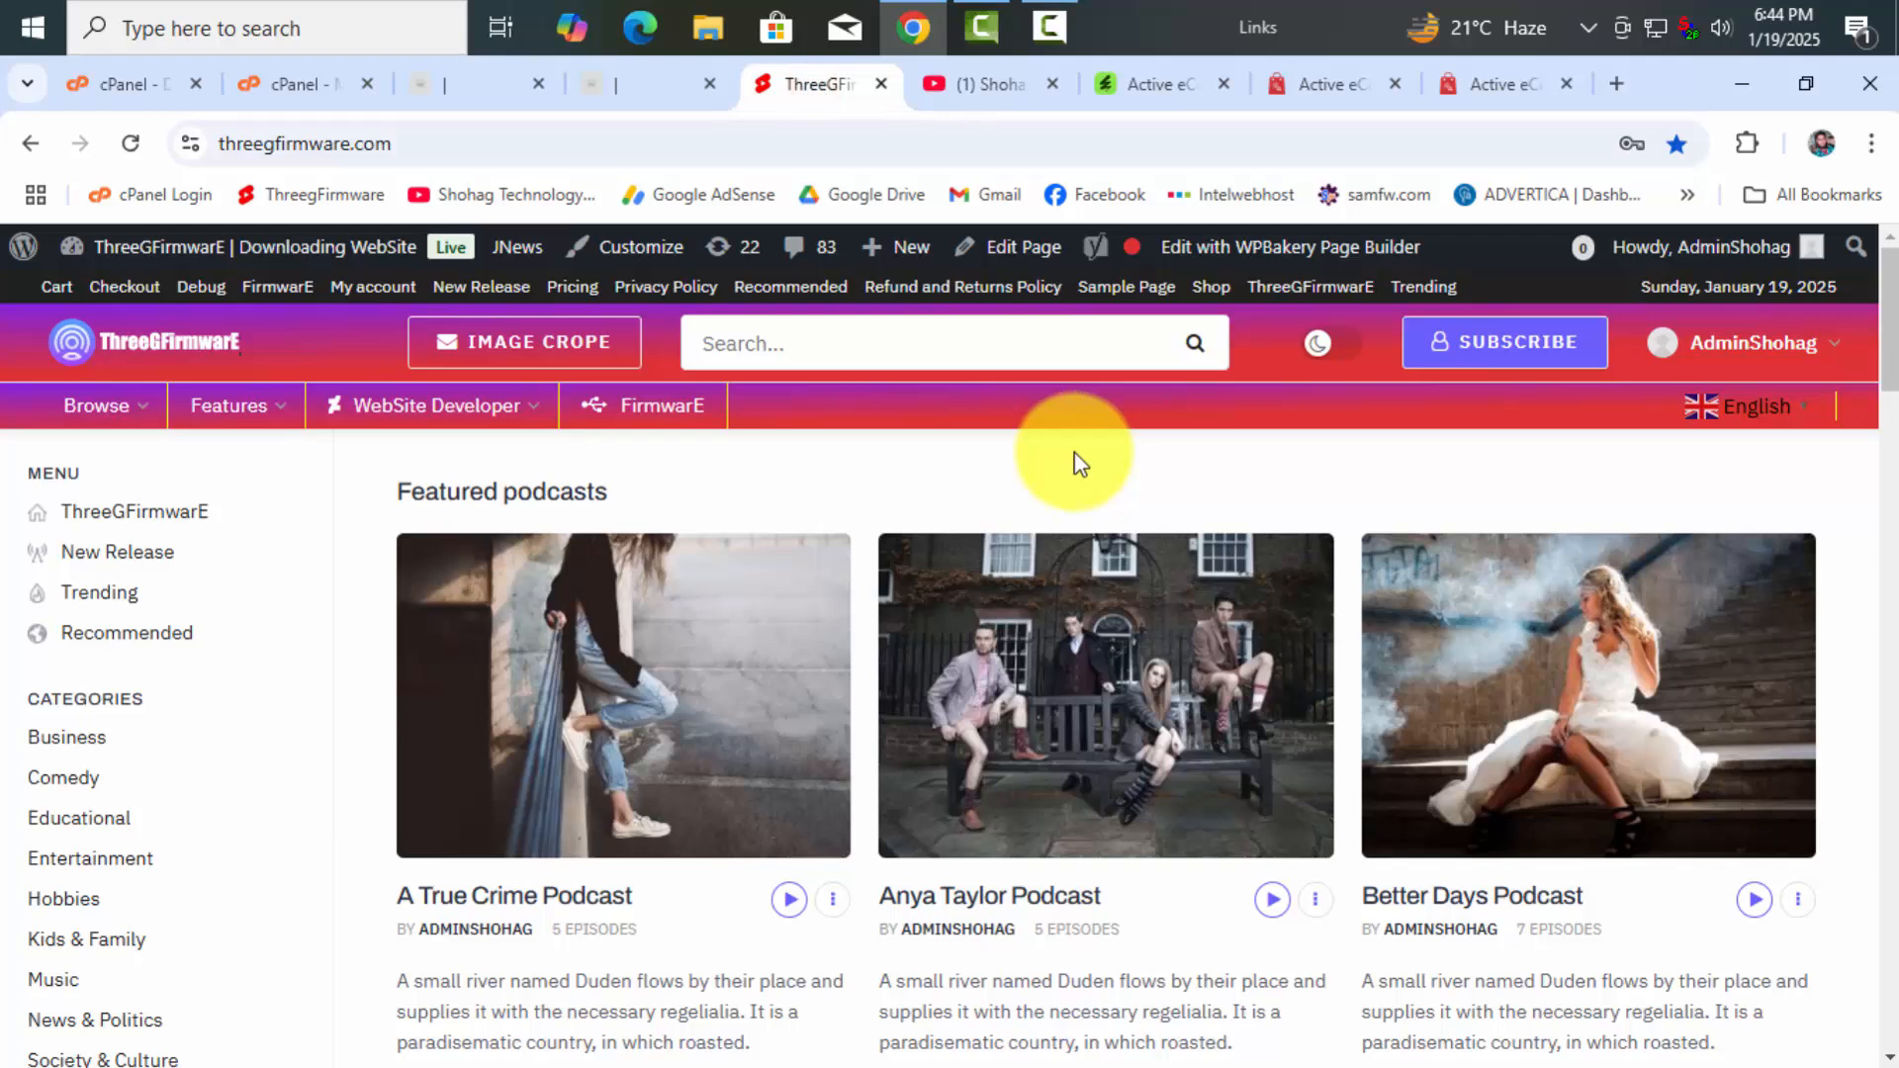